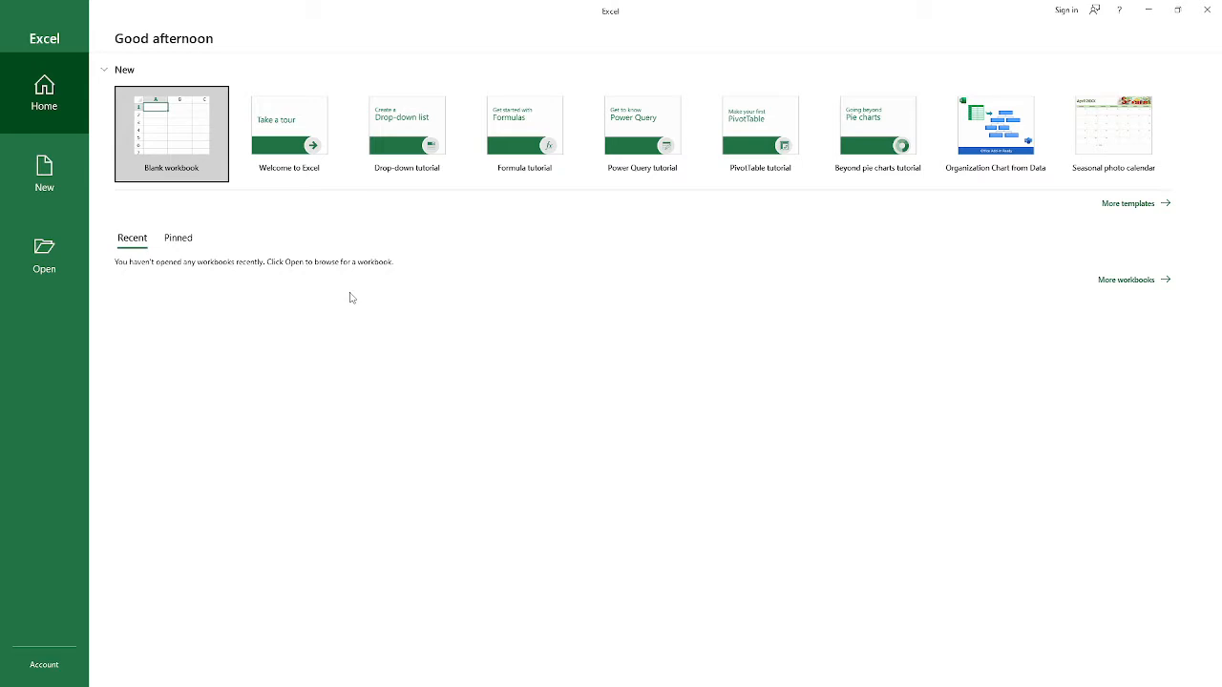
Step: Create a blank workbook, dismiss the product activation notice and select cell H10
left_click(195, 124)
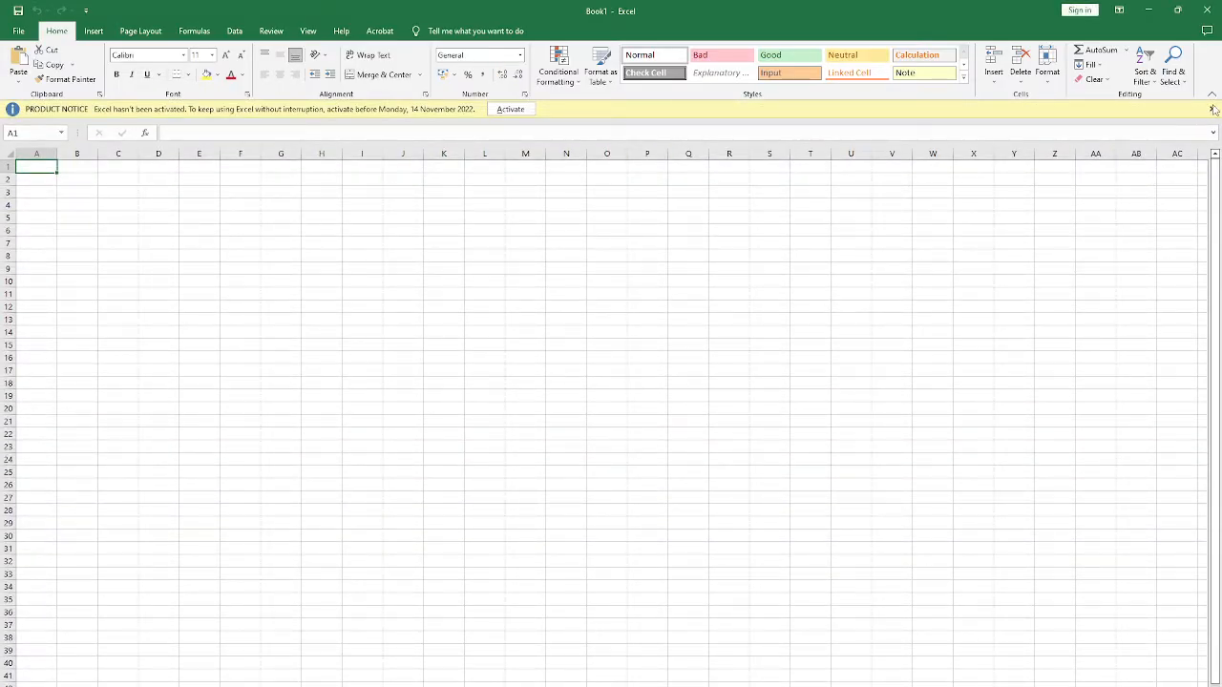
left_click(1211, 109)
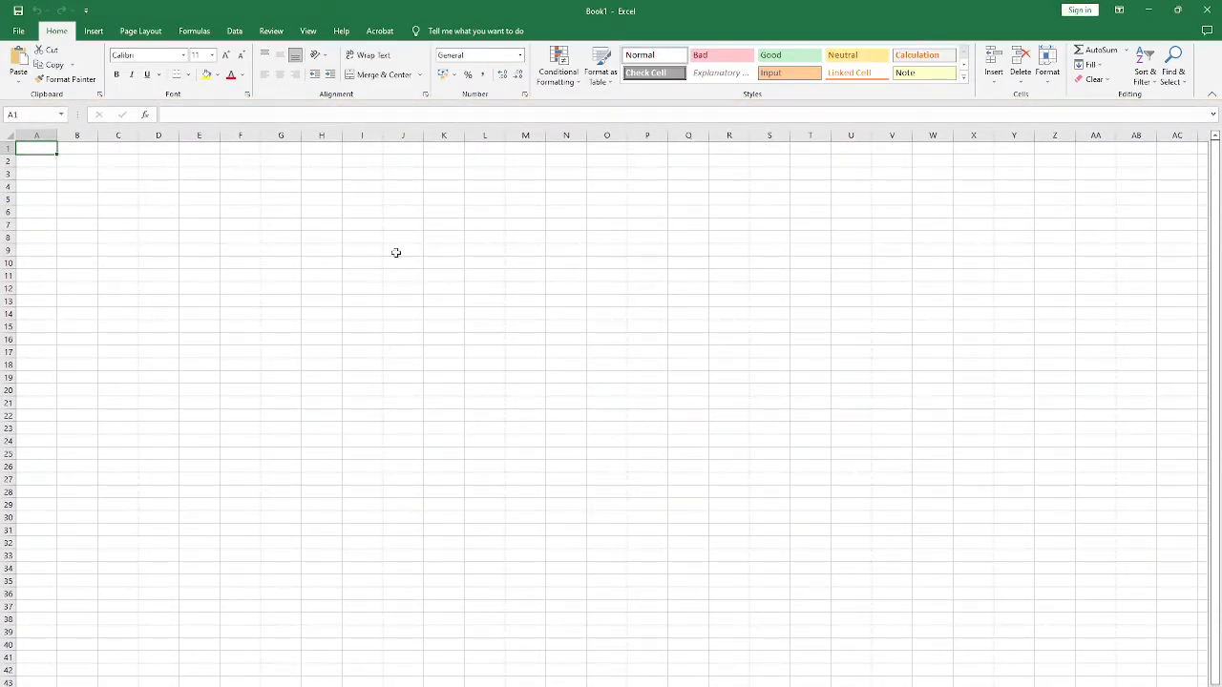
left_click(323, 268)
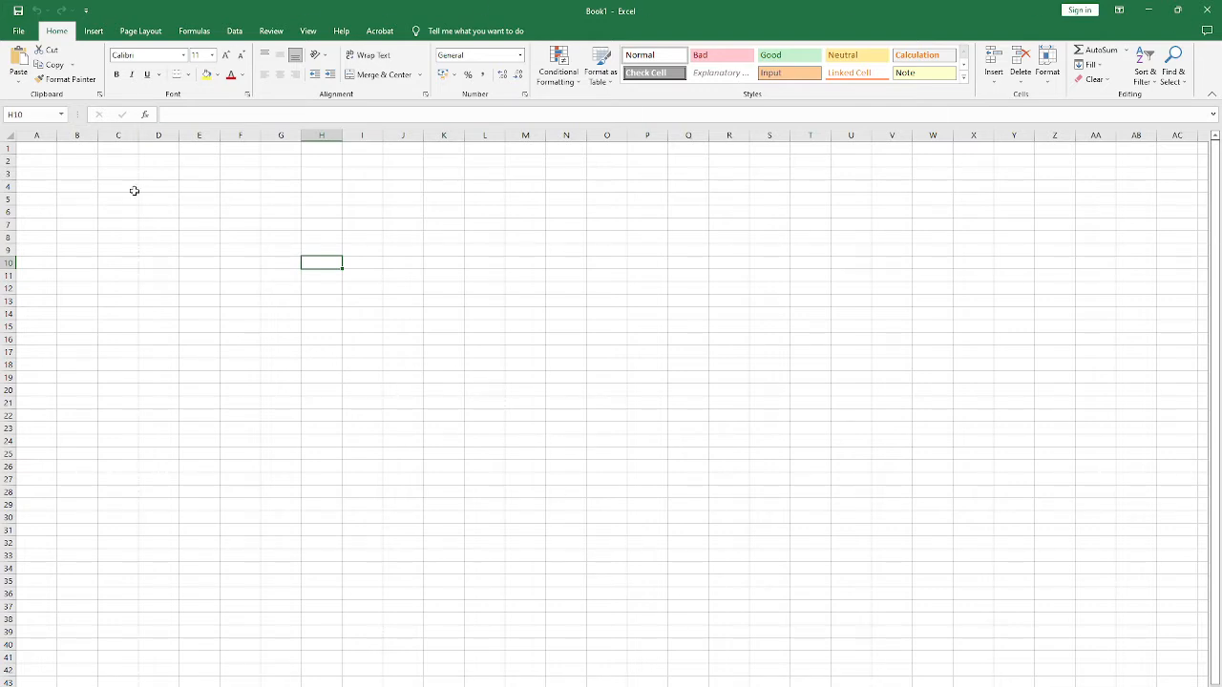
Step: Select large blocks of cells to show the worksheet grid, including B2:X36, and clear the selection at cell M20
left_click_drag(38, 151, 552, 446)
left_click(211, 251)
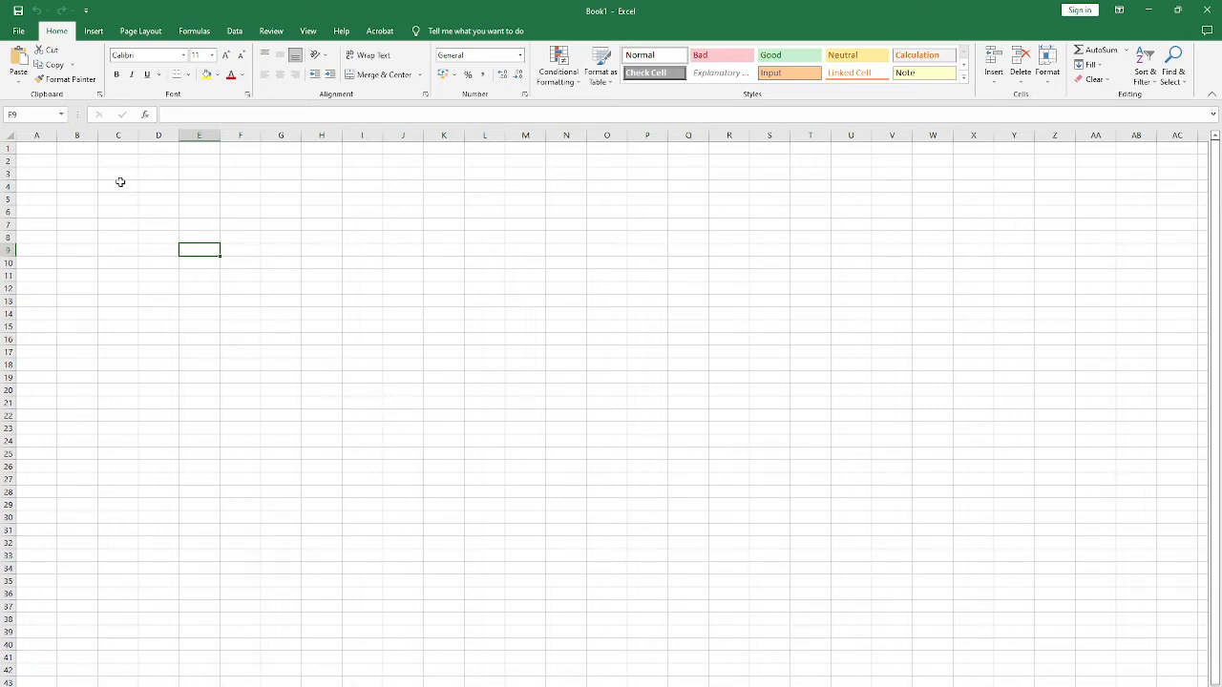
left_click_drag(77, 160, 913, 573)
scroll(859, 563, "down", 6)
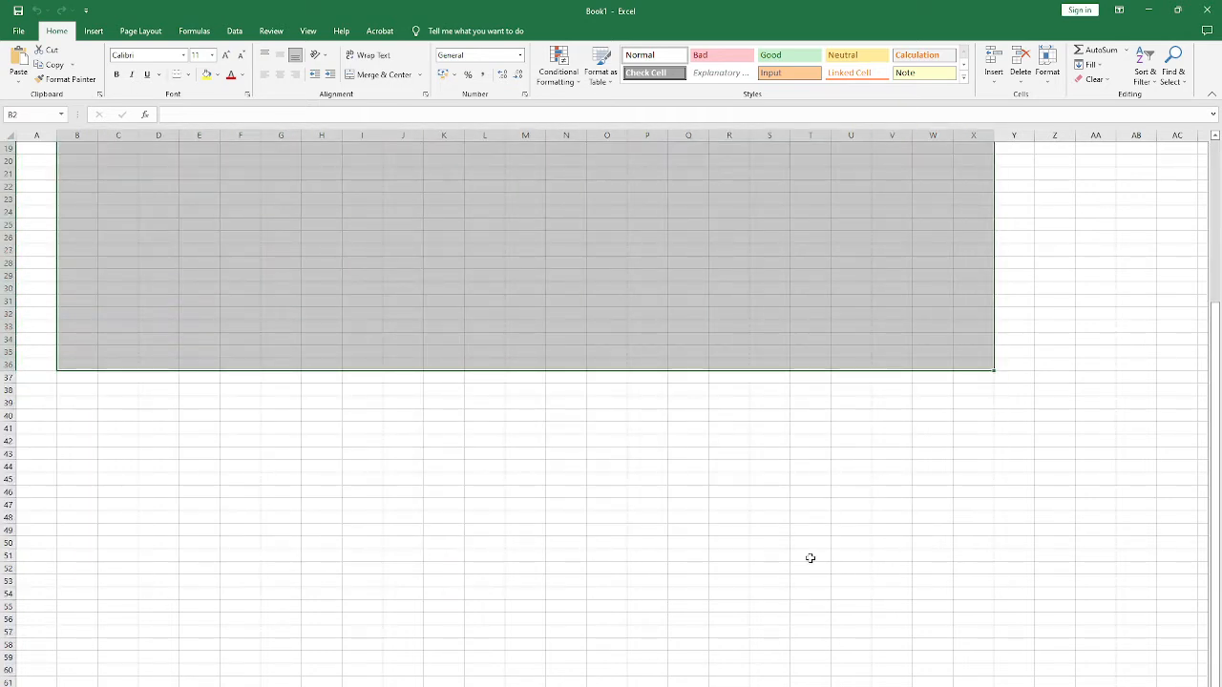
scroll(744, 502, "down", 6)
scroll(744, 498, "up", 12)
left_click(538, 386)
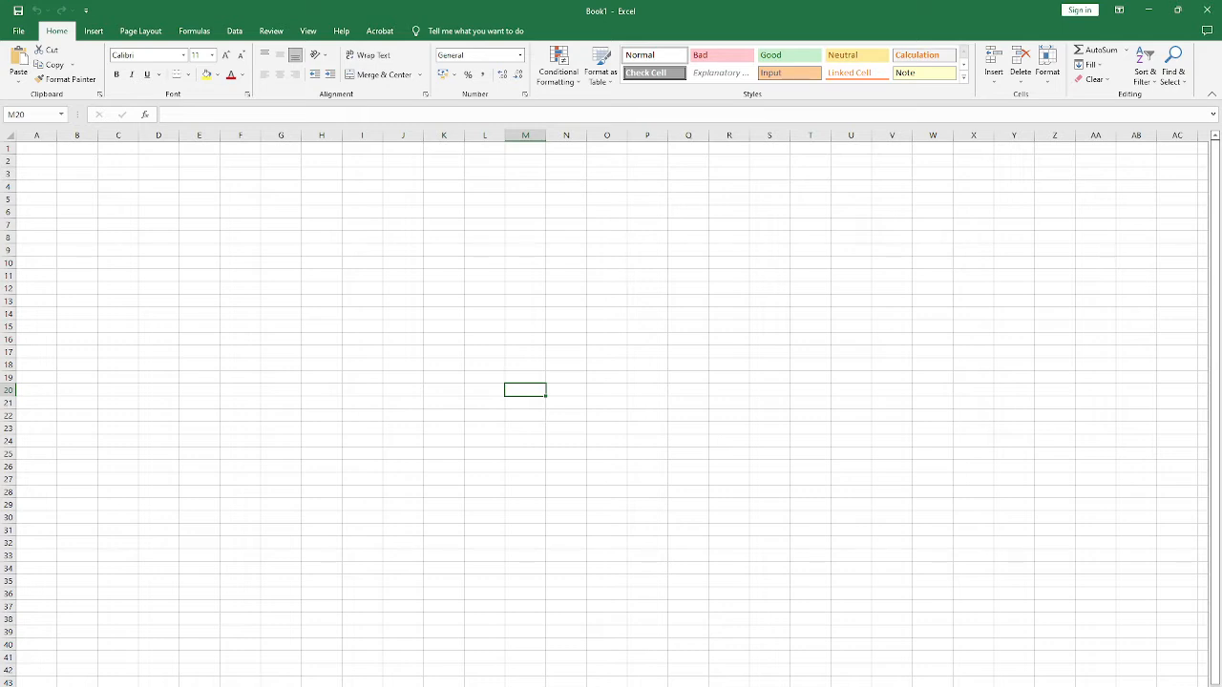
Step: Switch back and forth between the workbook's worksheets to compare them
left_click(36, 148)
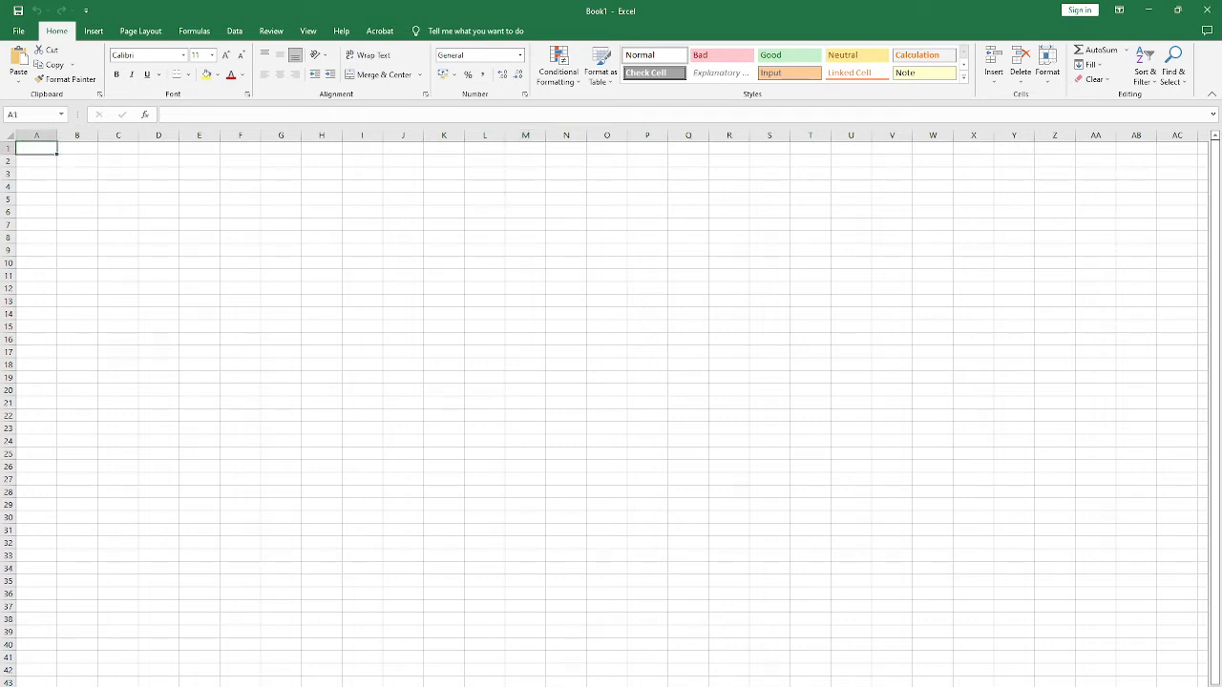
key("ctrl+End")
key("ctrl+Home")
key("ctrl+End")
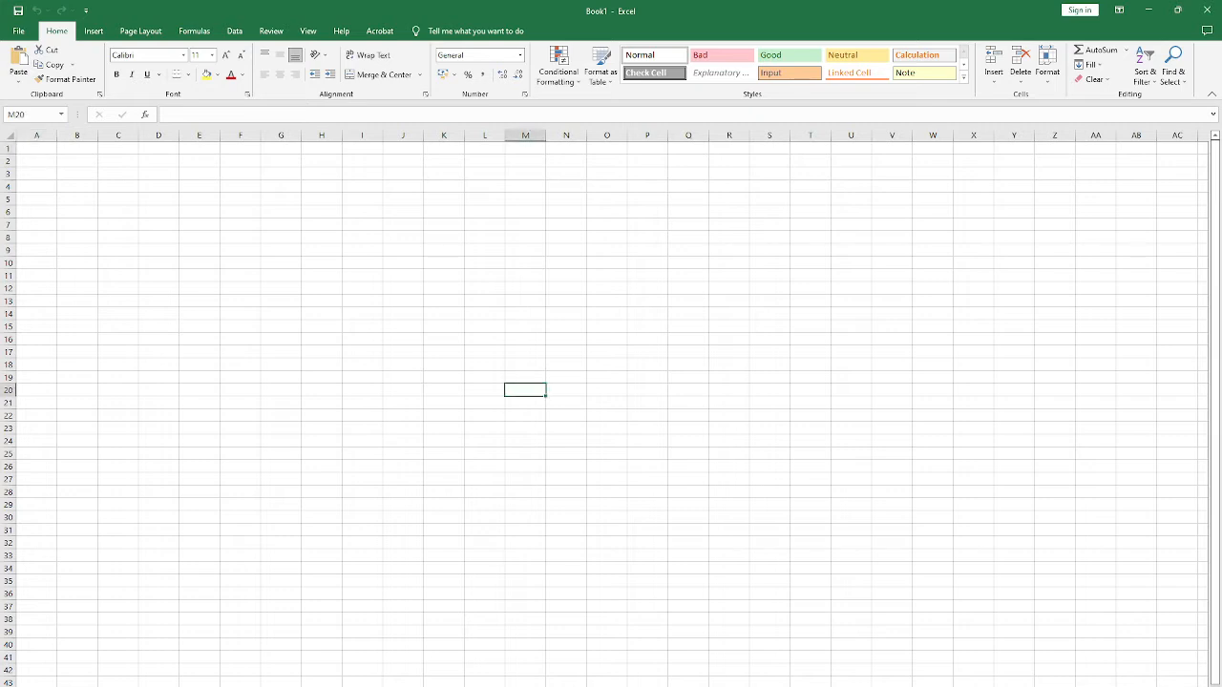
key("ctrl+Home")
key("ctrl+End")
key("ctrl+Home")
key("ctrl+End")
Step: Delete the extra worksheet from the workbook
left_click(133, 686)
right_click(132, 686)
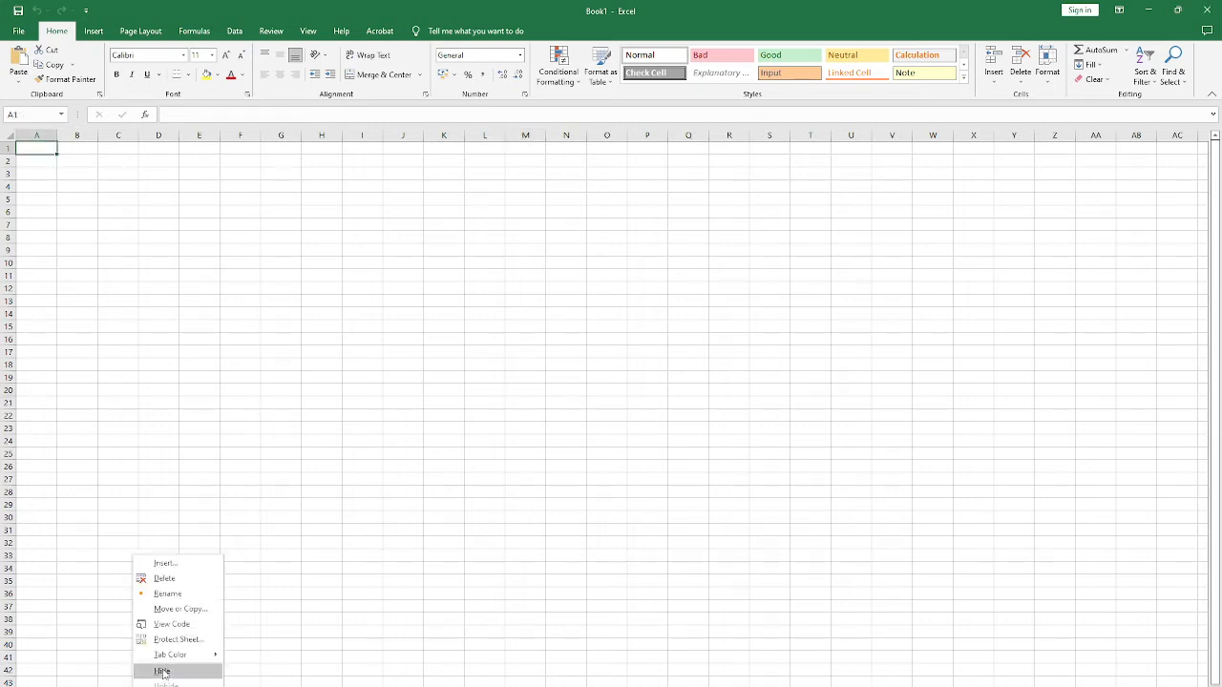
left_click(164, 579)
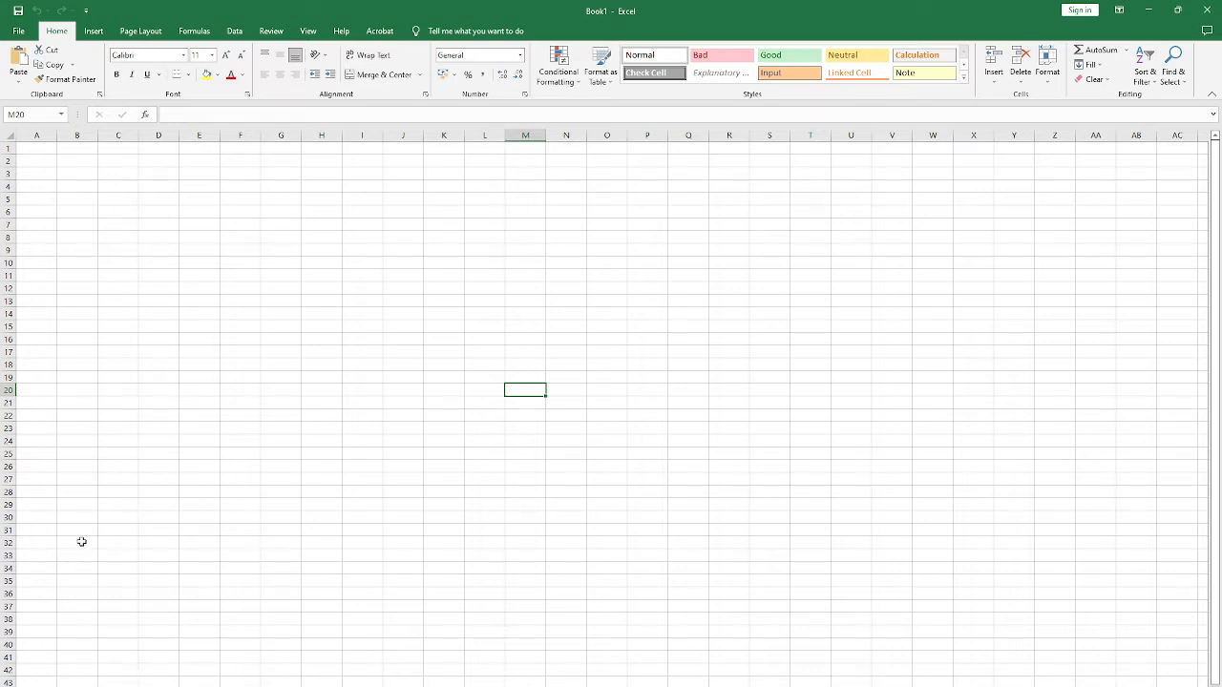
Step: Highlight the columns from A to O together and columns A, B and C one by one, finishing on cell C5
left_click(30, 145)
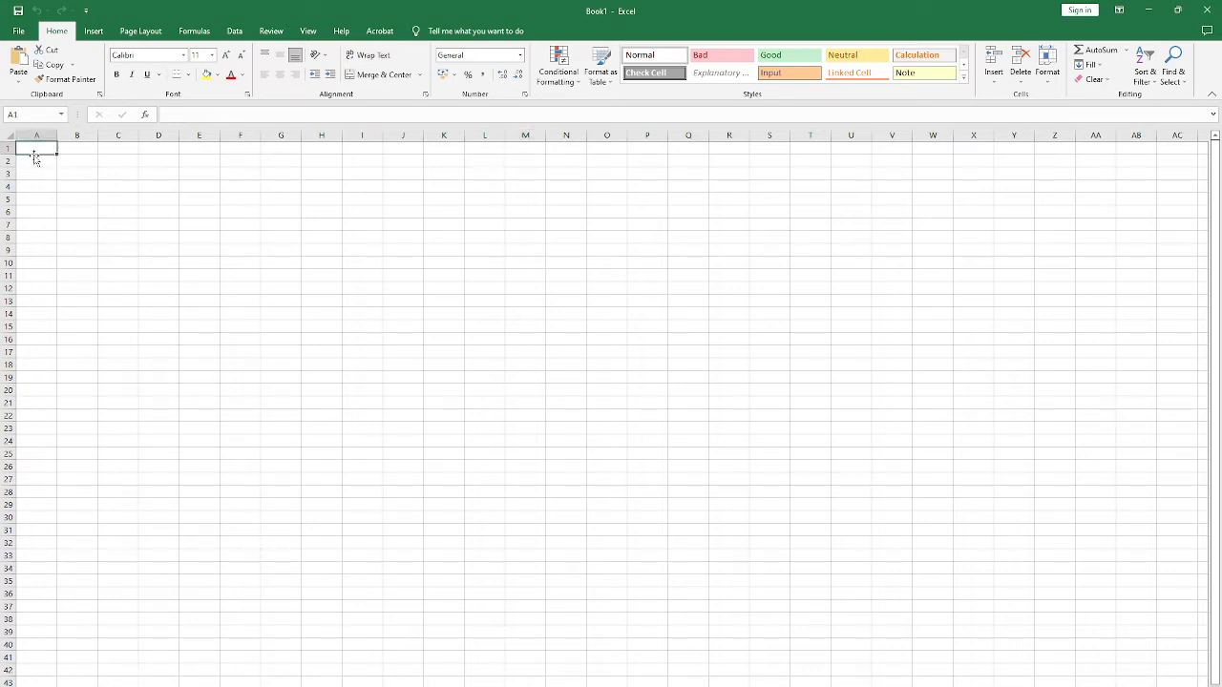
left_click_drag(38, 132, 610, 133)
left_click(281, 238)
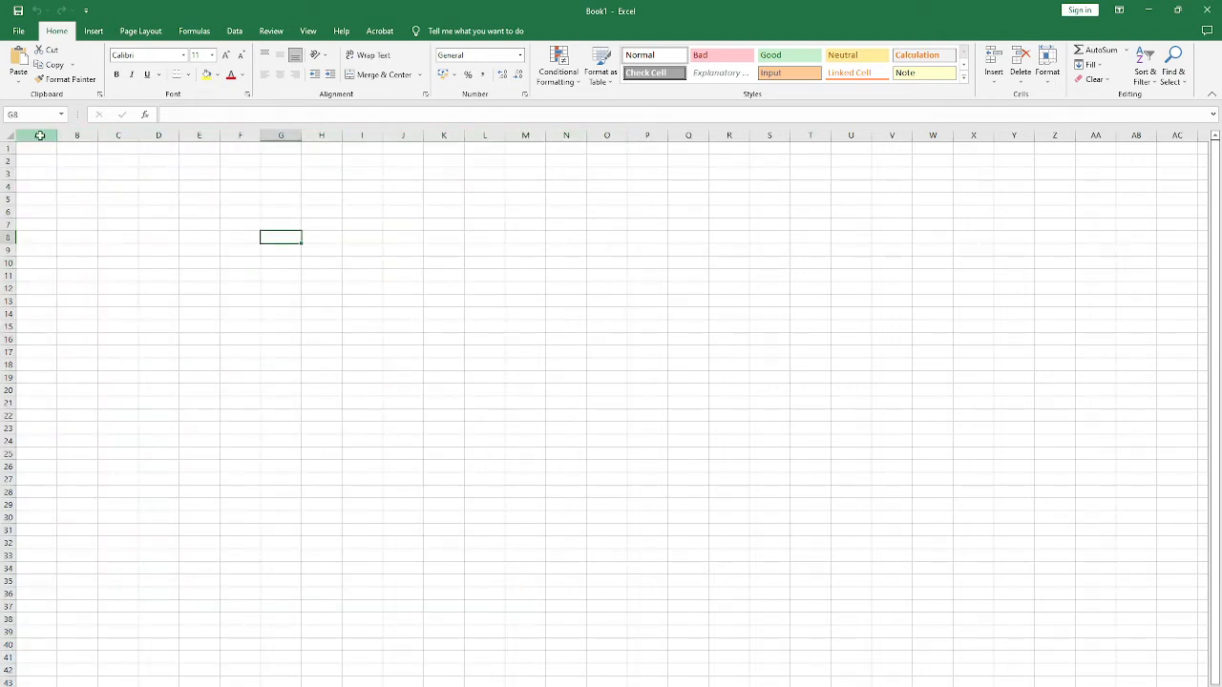
left_click(36, 135)
left_click(75, 134)
left_click(121, 133)
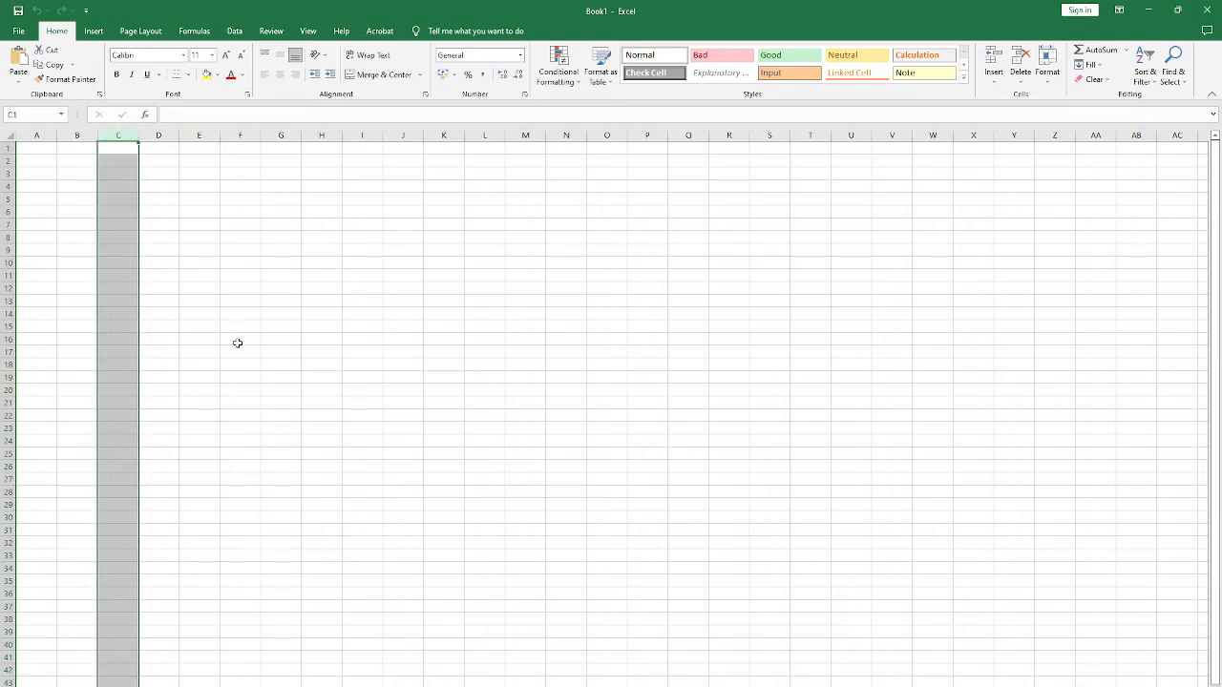
left_click(131, 203)
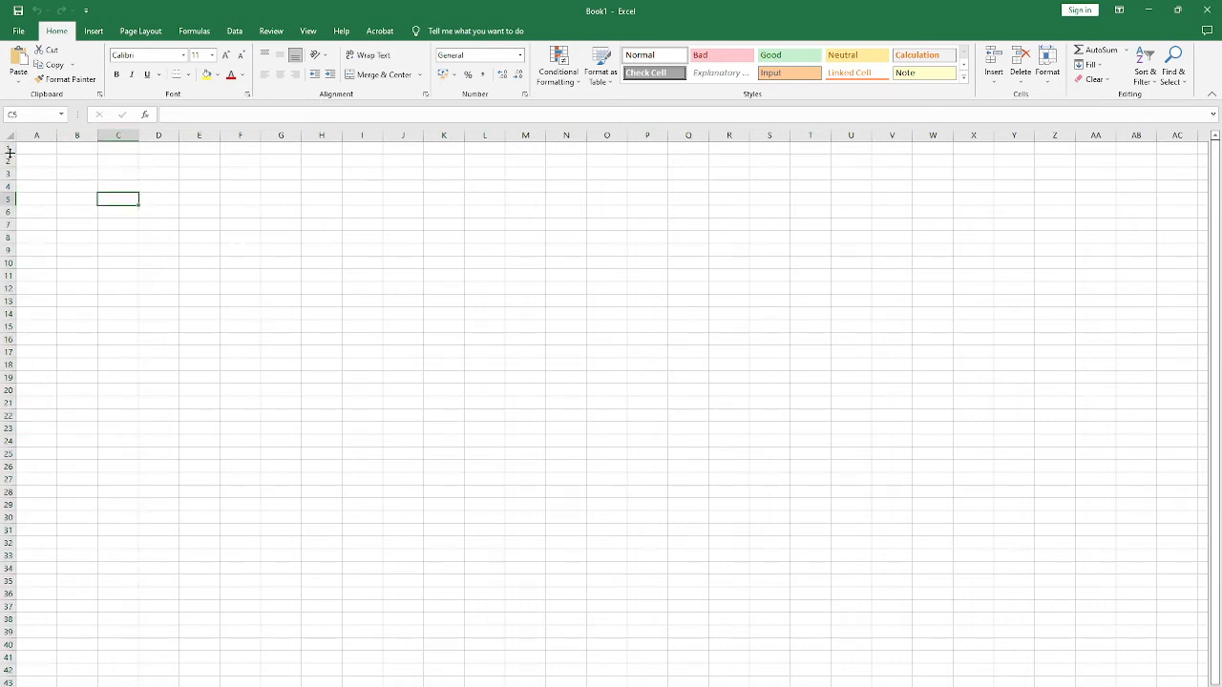
Step: Highlight rows 1 to 18 together, and rows 1, 2 and 3 one by one
left_click(7, 150)
left_click_drag(8, 150, 6, 365)
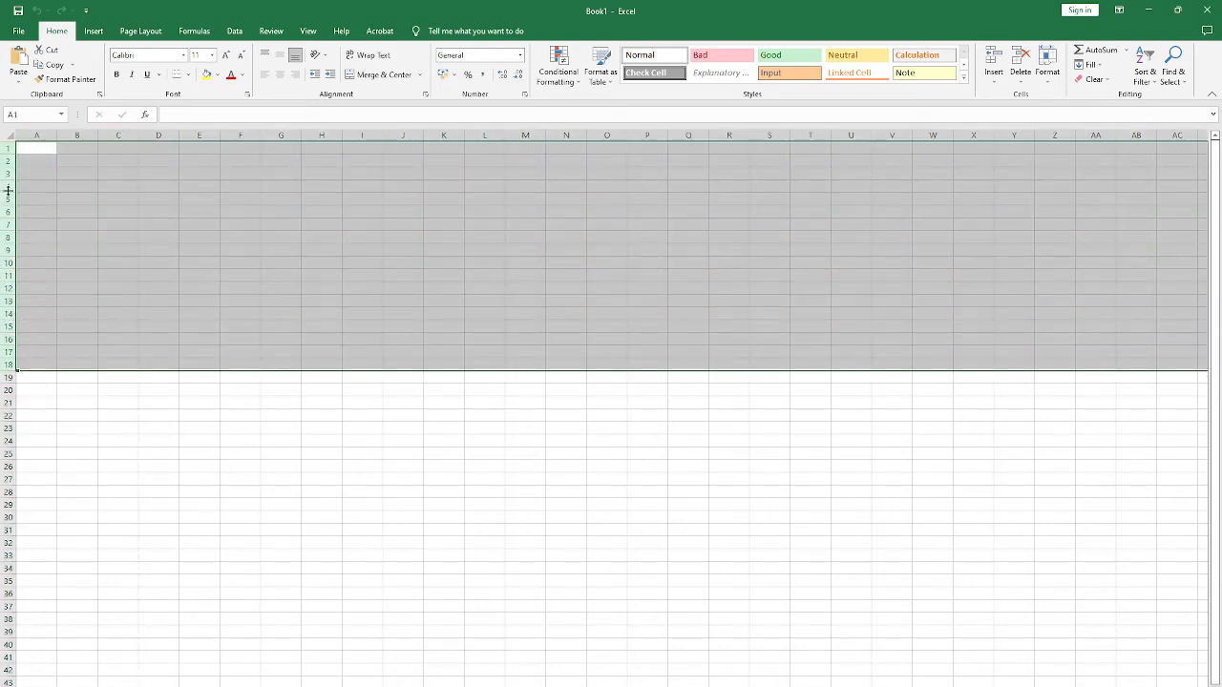
left_click(5, 148)
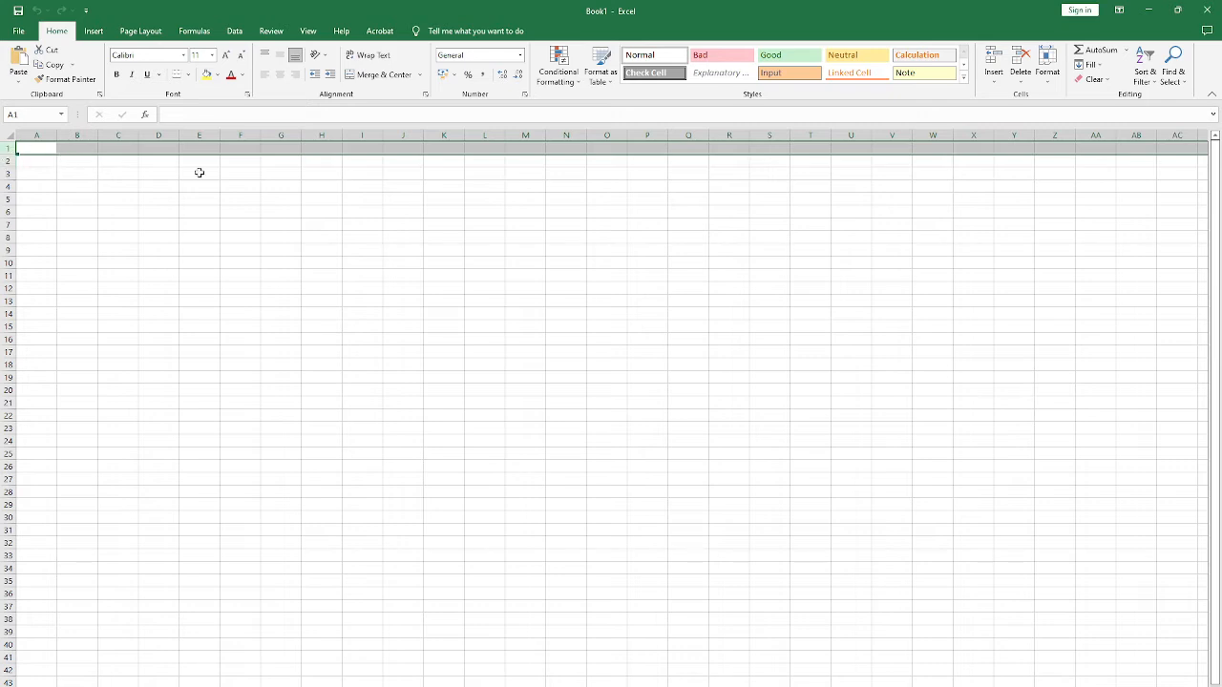
left_click(8, 161)
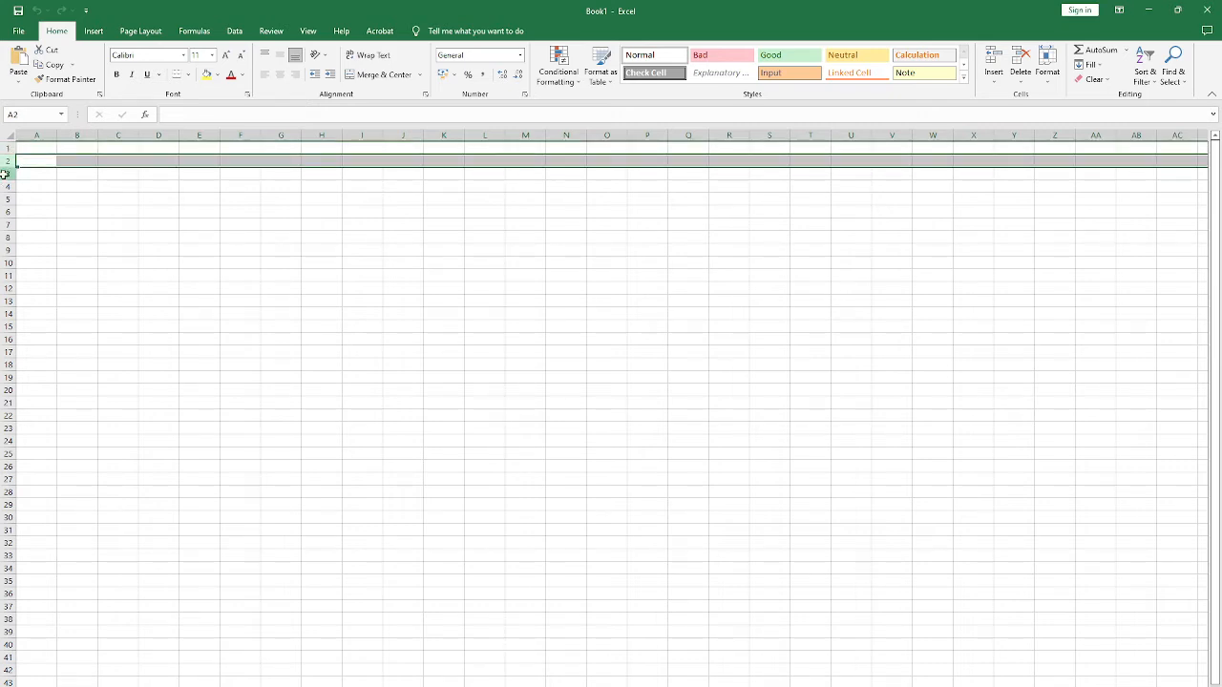
left_click(7, 173)
Step: Highlight columns A, B and C individually and clear the selection at cell G7
left_click(34, 136)
left_click(76, 134)
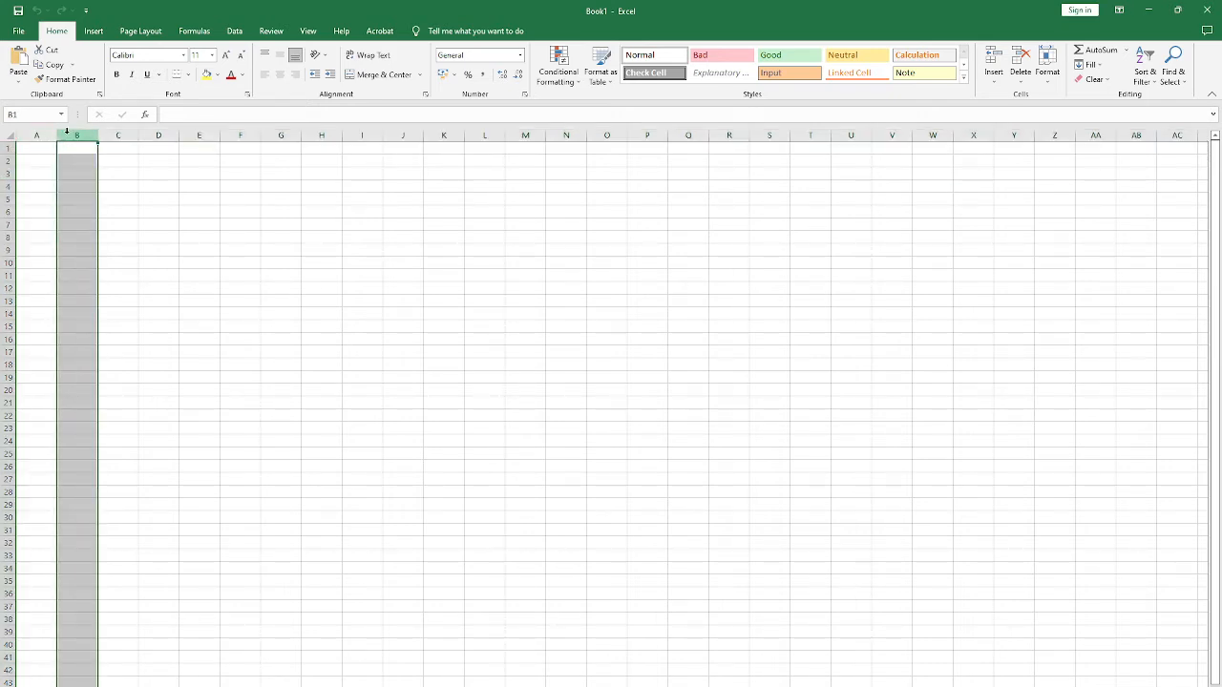
left_click(126, 134)
left_click(263, 225)
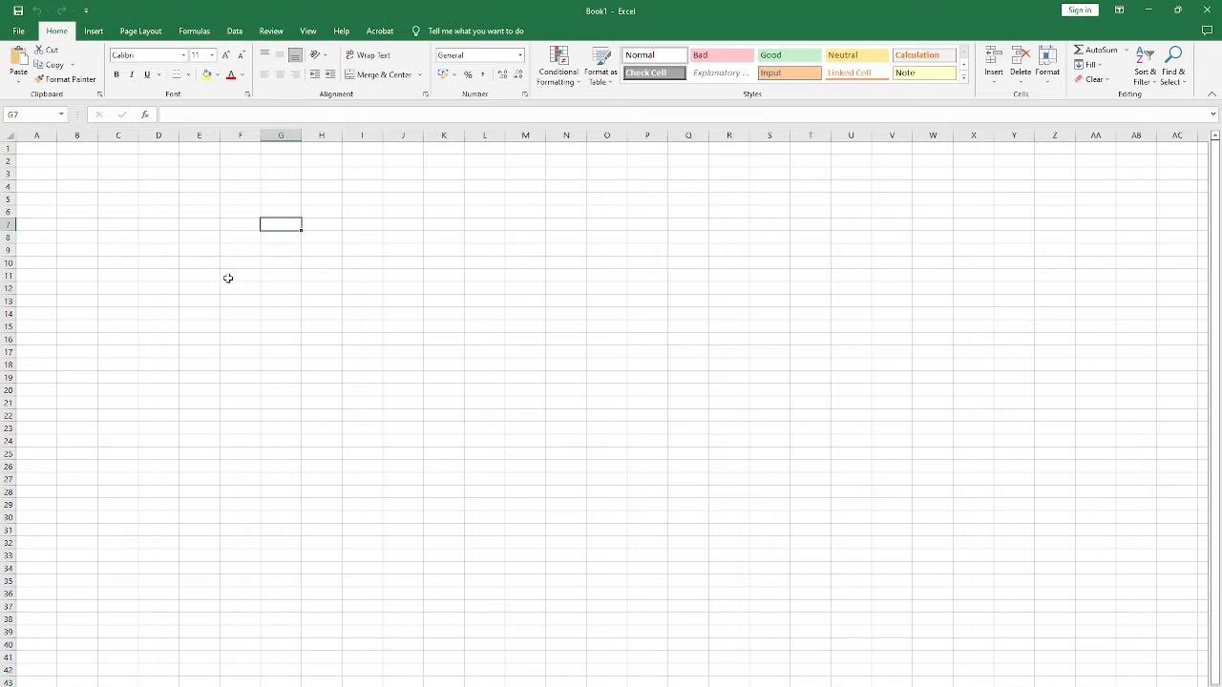
Step: Select cells E20, D9 and F10, and examine how far the sheet's rows and columns extend before returning to the start
left_click(189, 387)
left_click(154, 251)
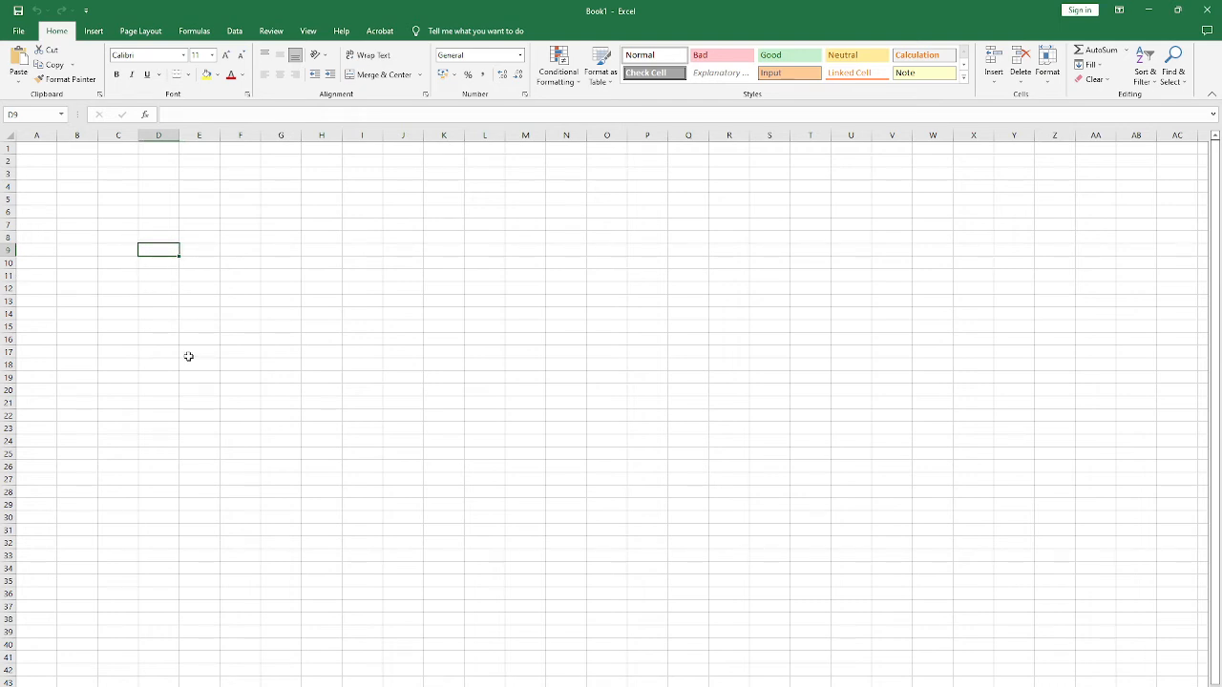
left_click(226, 258)
scroll(606, 439, "down", 5)
scroll(662, 494, "up", 5)
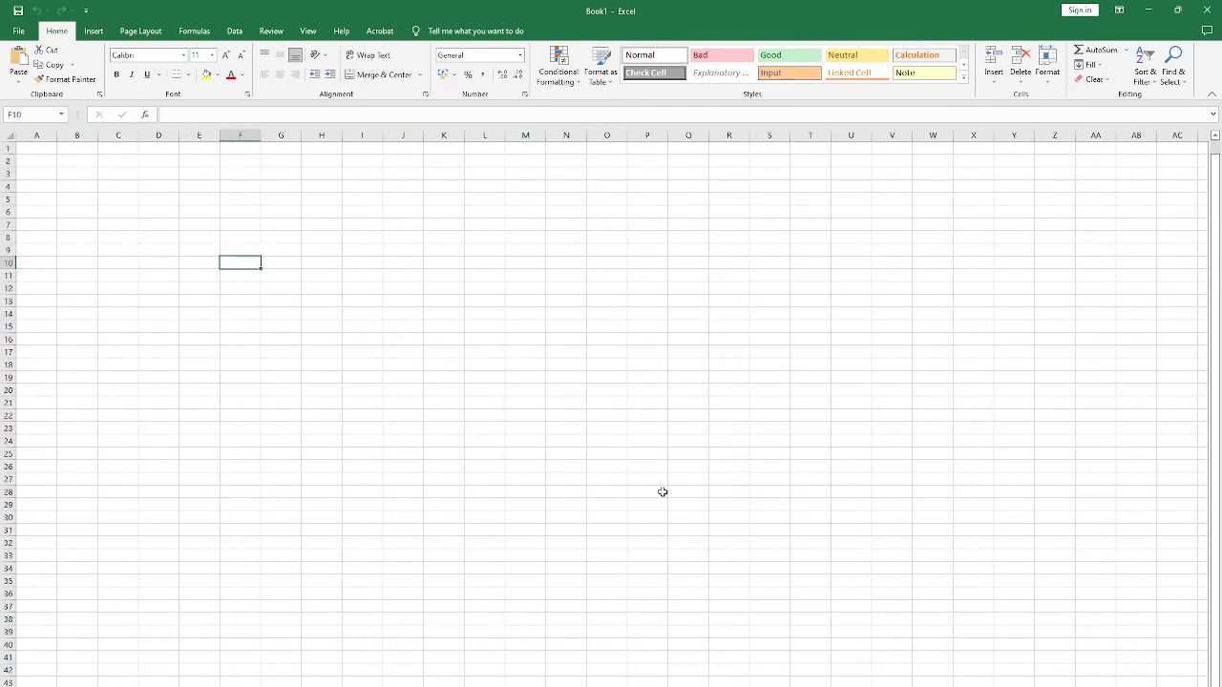
scroll(611, 411, "right", 1)
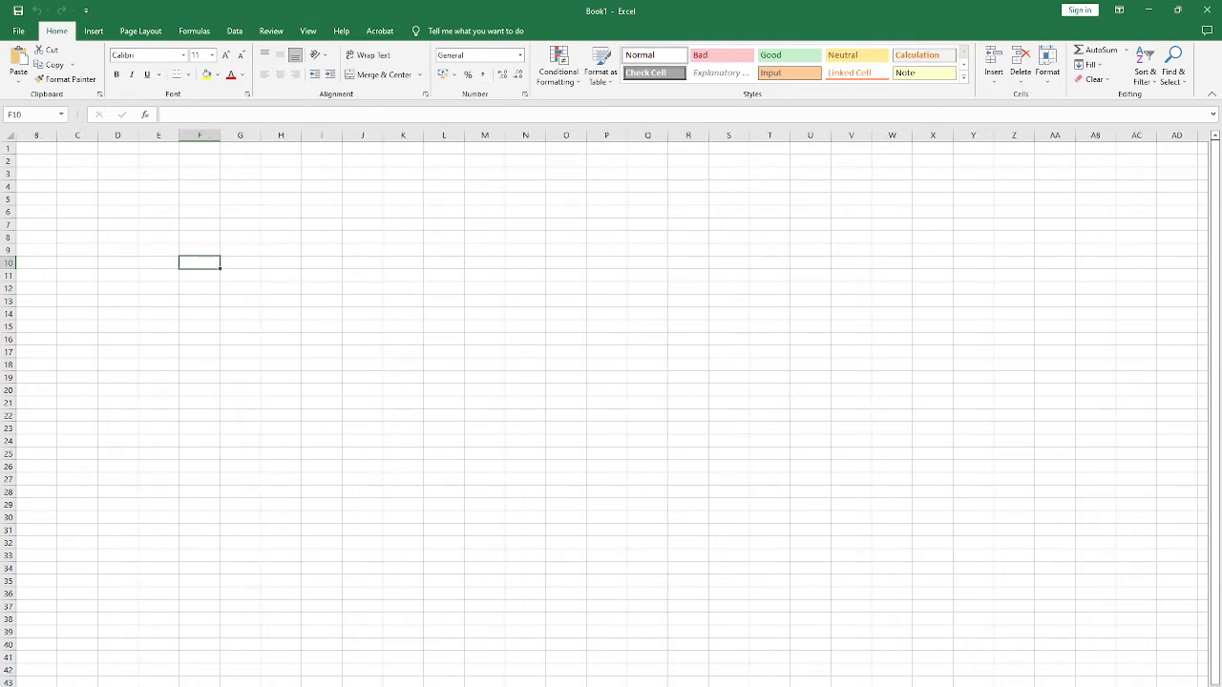
scroll(610, 410, "right", 20)
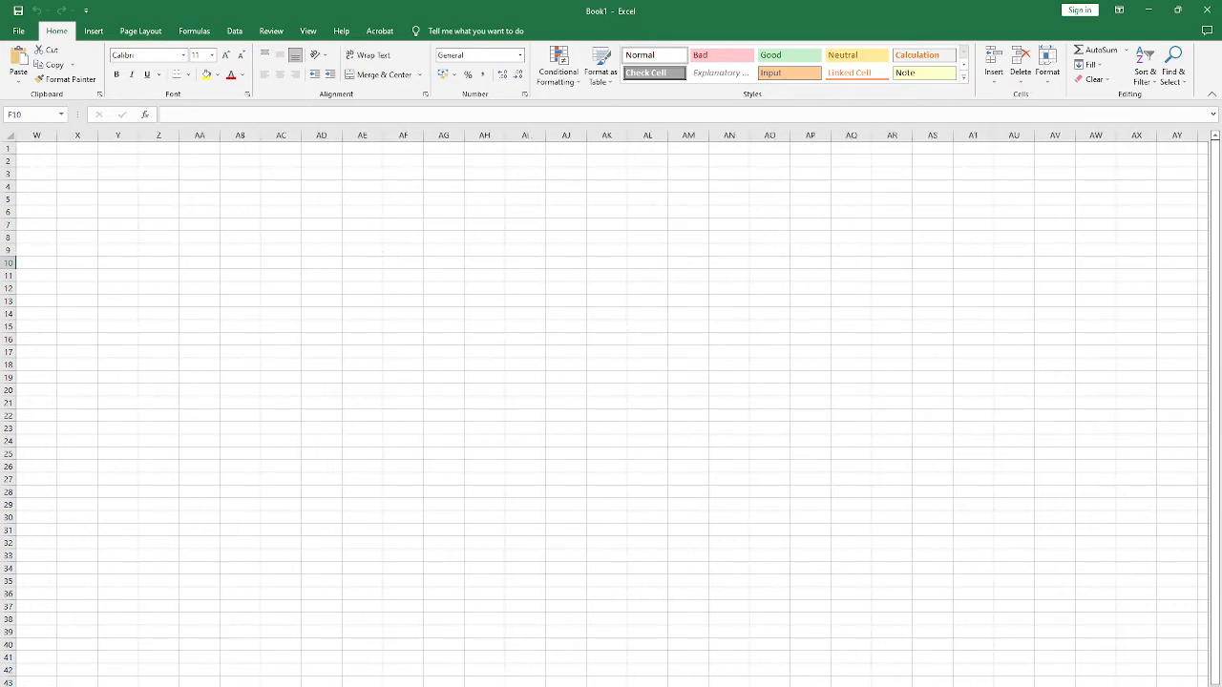
scroll(611, 410, "right", 20)
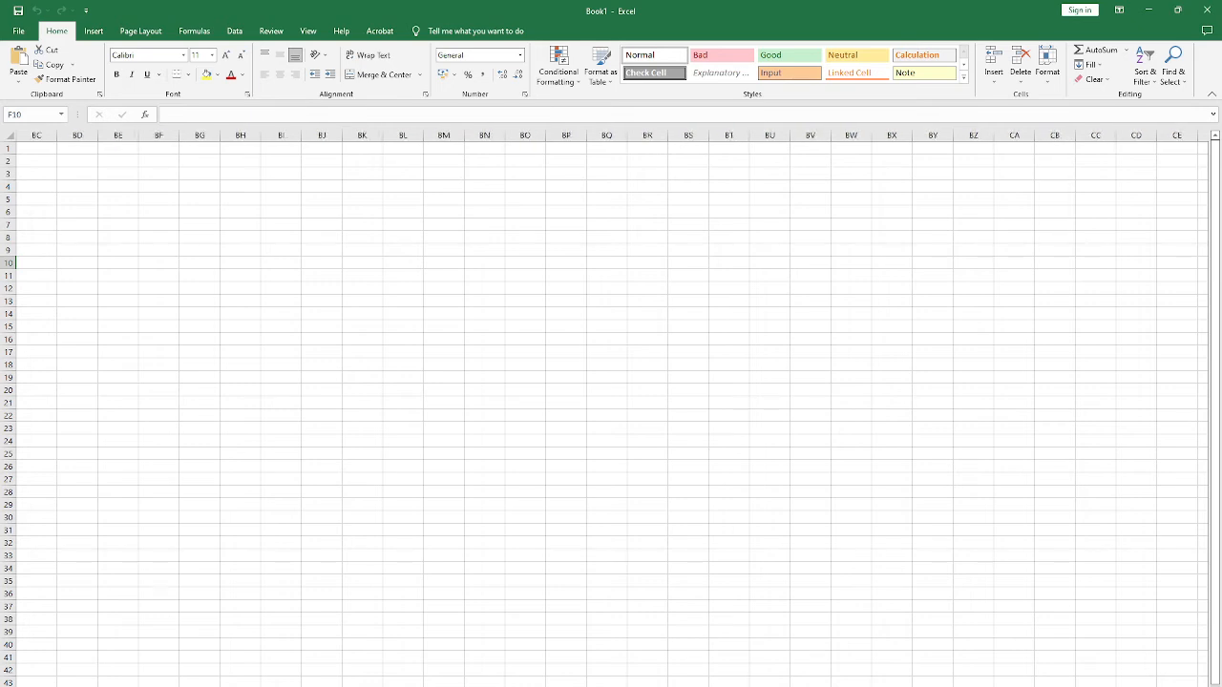
scroll(610, 411, "right", 6)
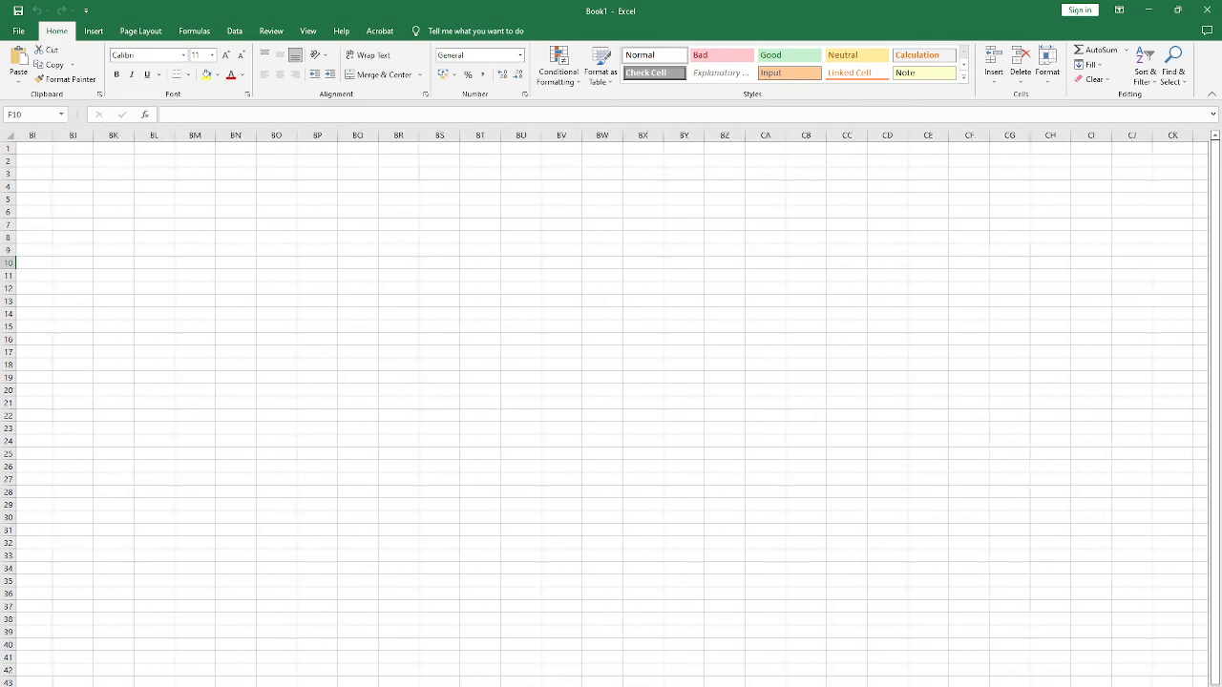
scroll(611, 410, "left", 20)
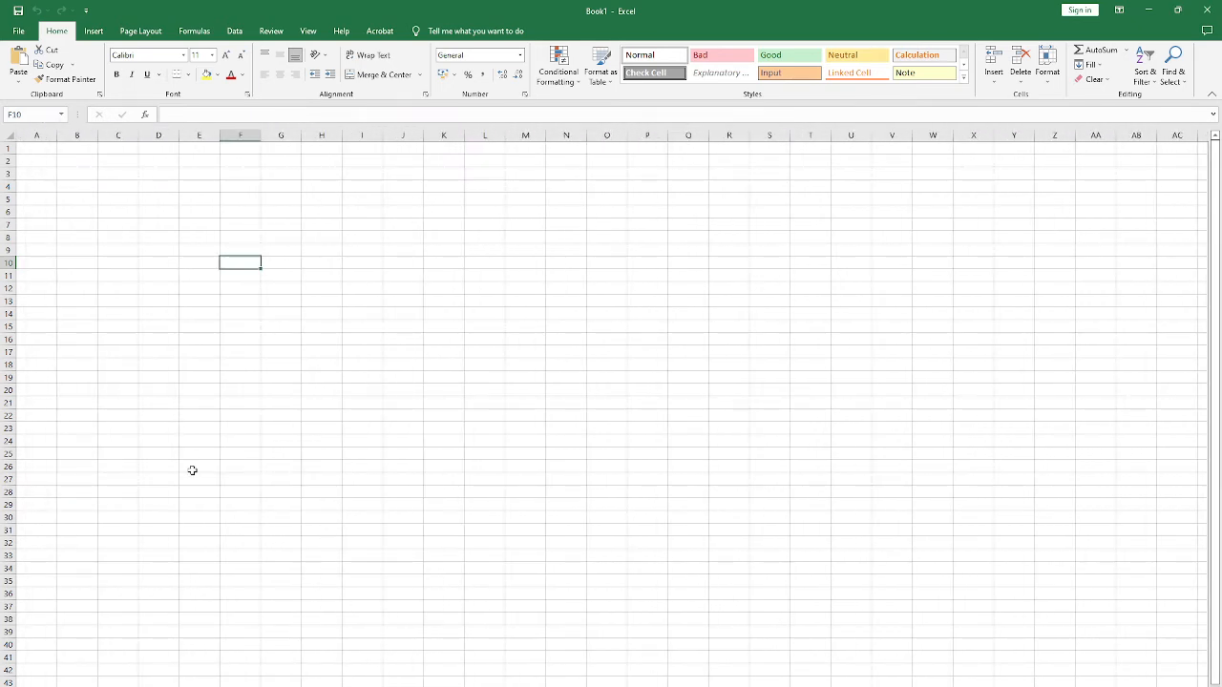
scroll(147, 487, "down", 10)
scroll(159, 480, "up", 10)
Step: Select several individual cells across the grid, including G15, J10 and I10
left_click(139, 229)
left_click(285, 329)
left_click(394, 264)
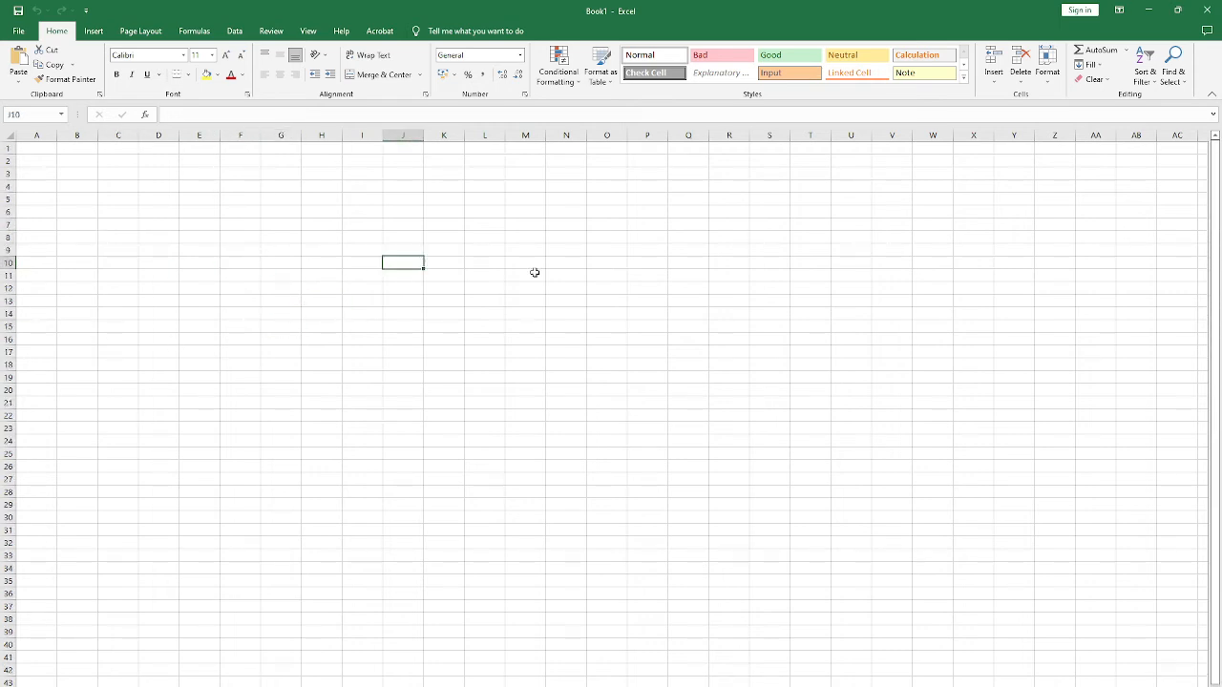
left_click(528, 295)
left_click(468, 222)
left_click(375, 267)
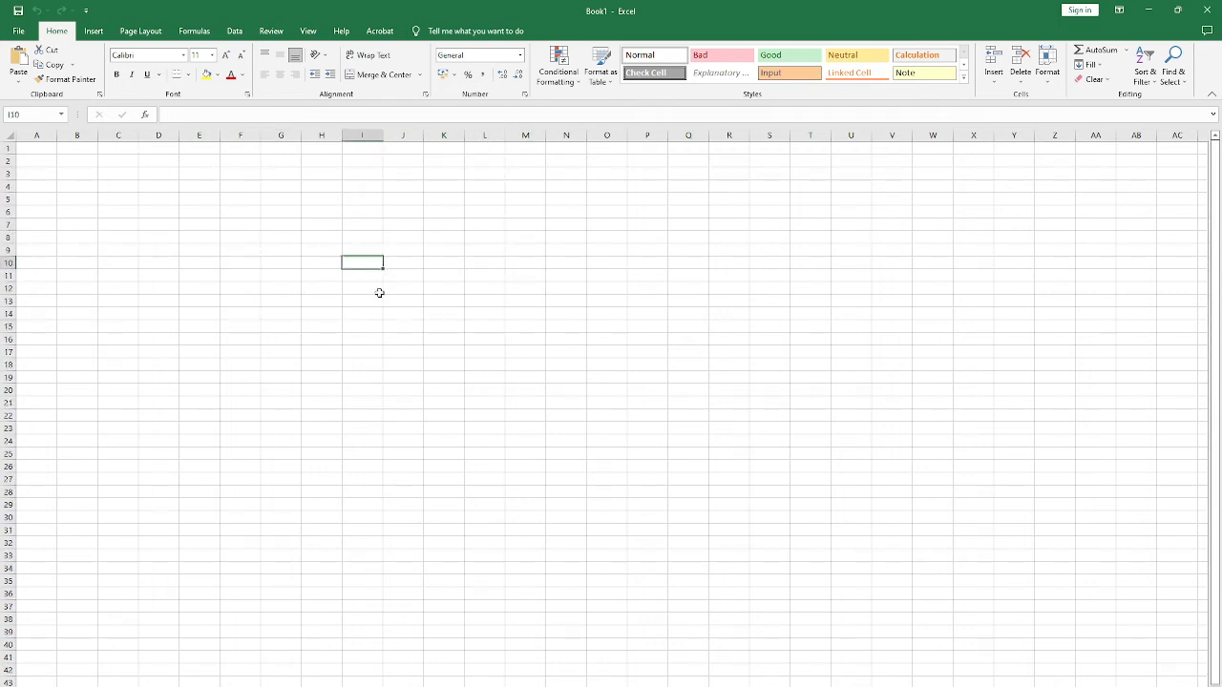
Step: Select cells B4, B7, C6 and K11 in turn to check their addresses in the Name Box
left_click(28, 116)
left_click(65, 184)
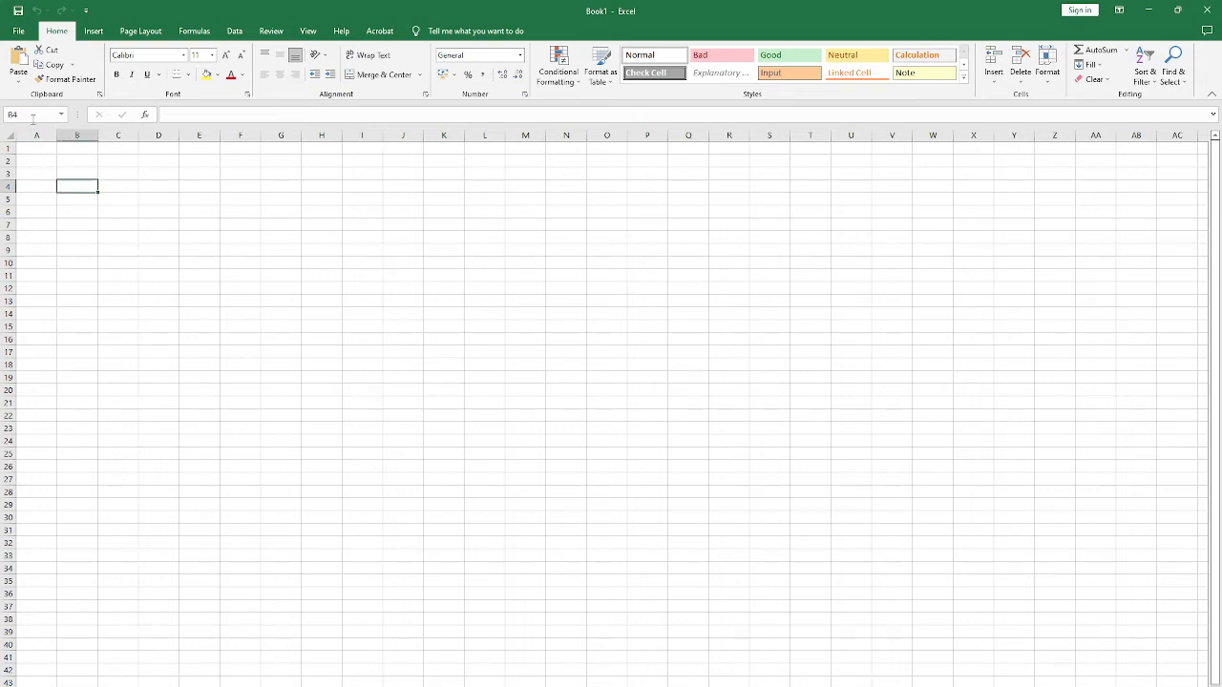
left_click(34, 116)
left_click(94, 224)
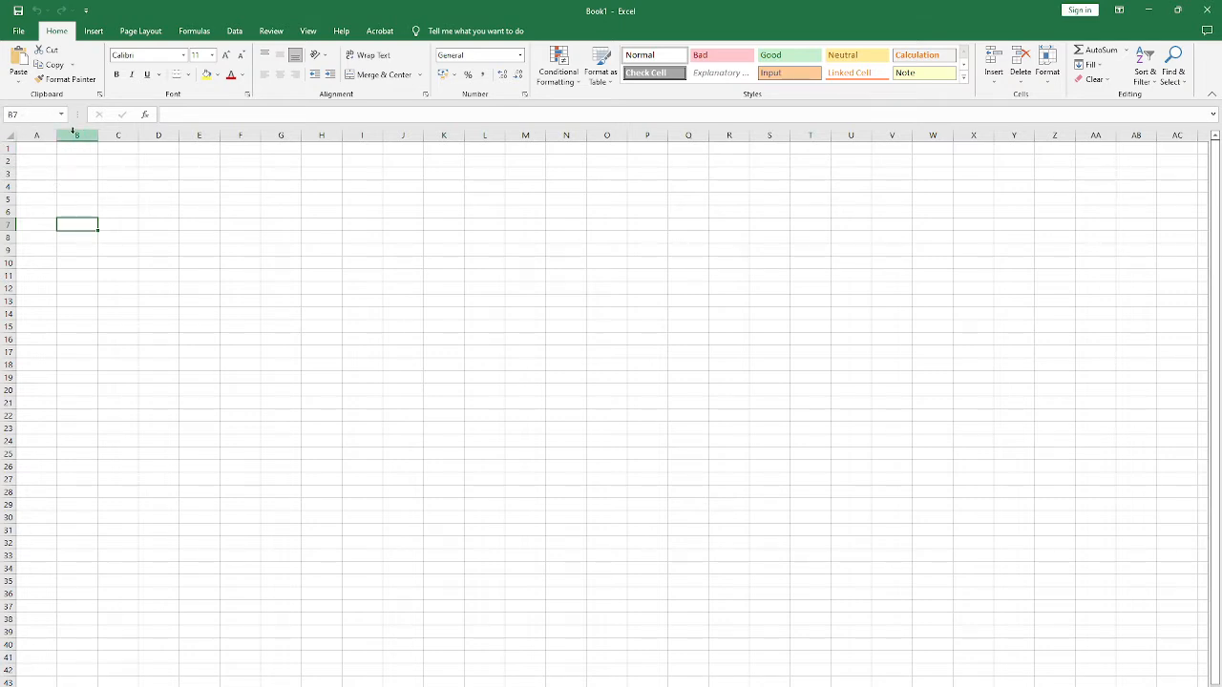
left_click(120, 212)
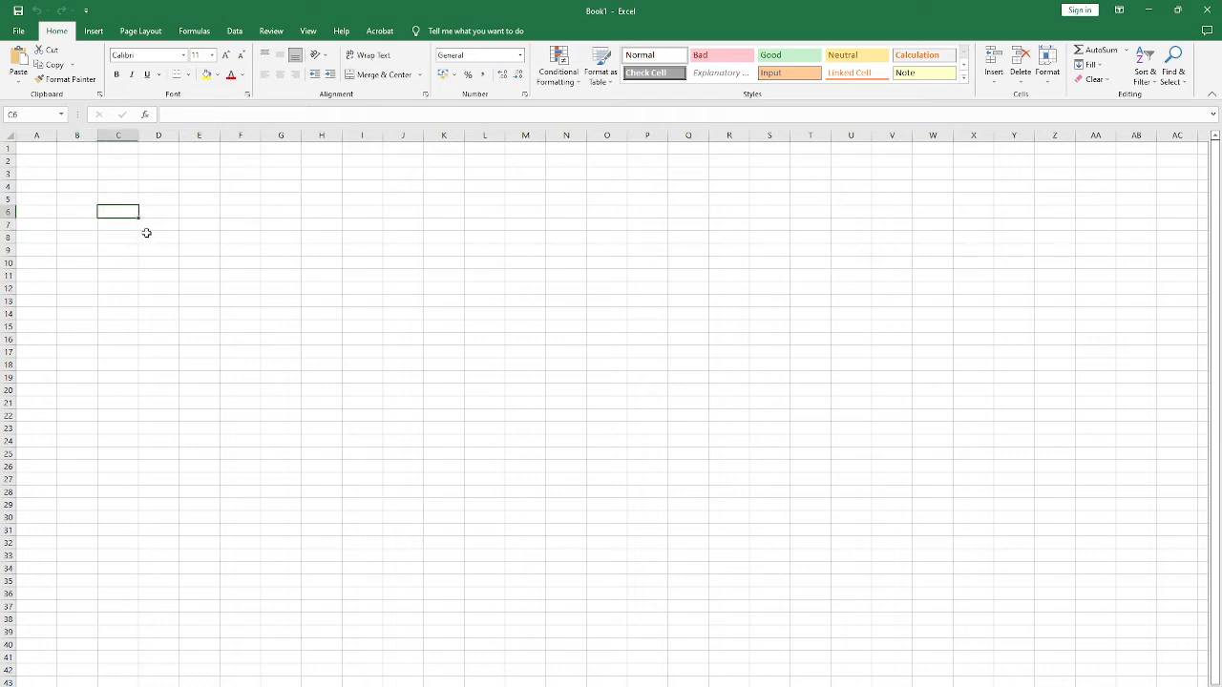
left_click(436, 278)
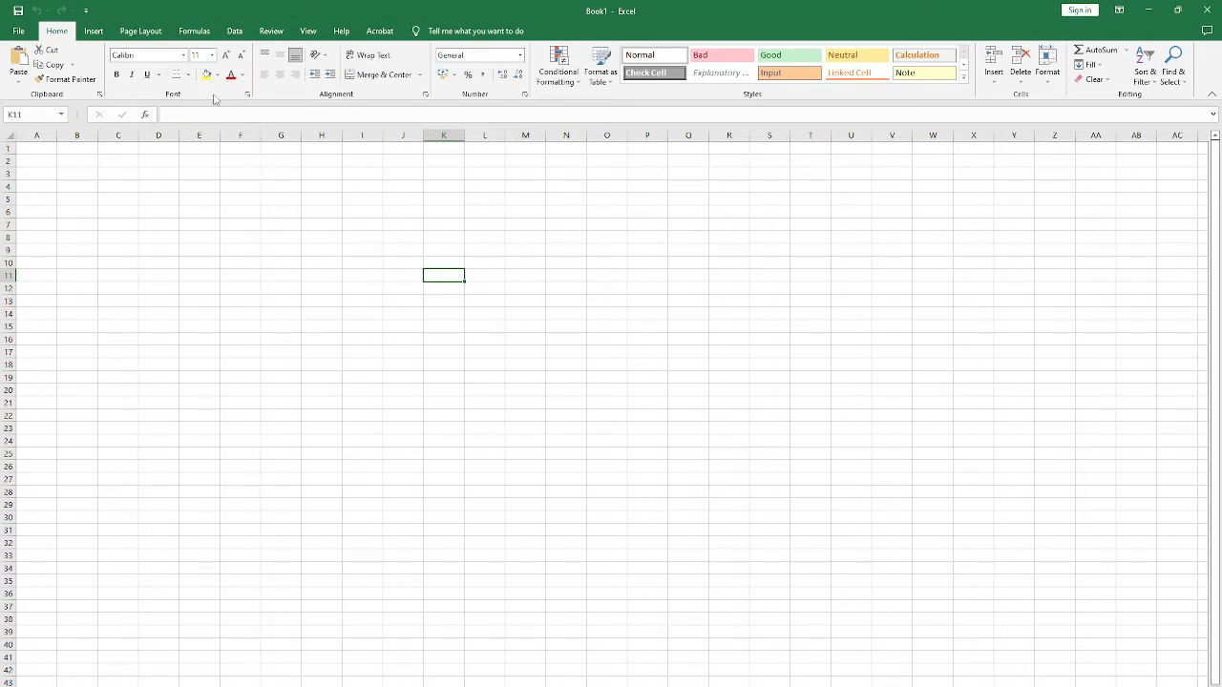
Step: Examine the Insert and Page Layout command sets and return to the Home commands
left_click(90, 32)
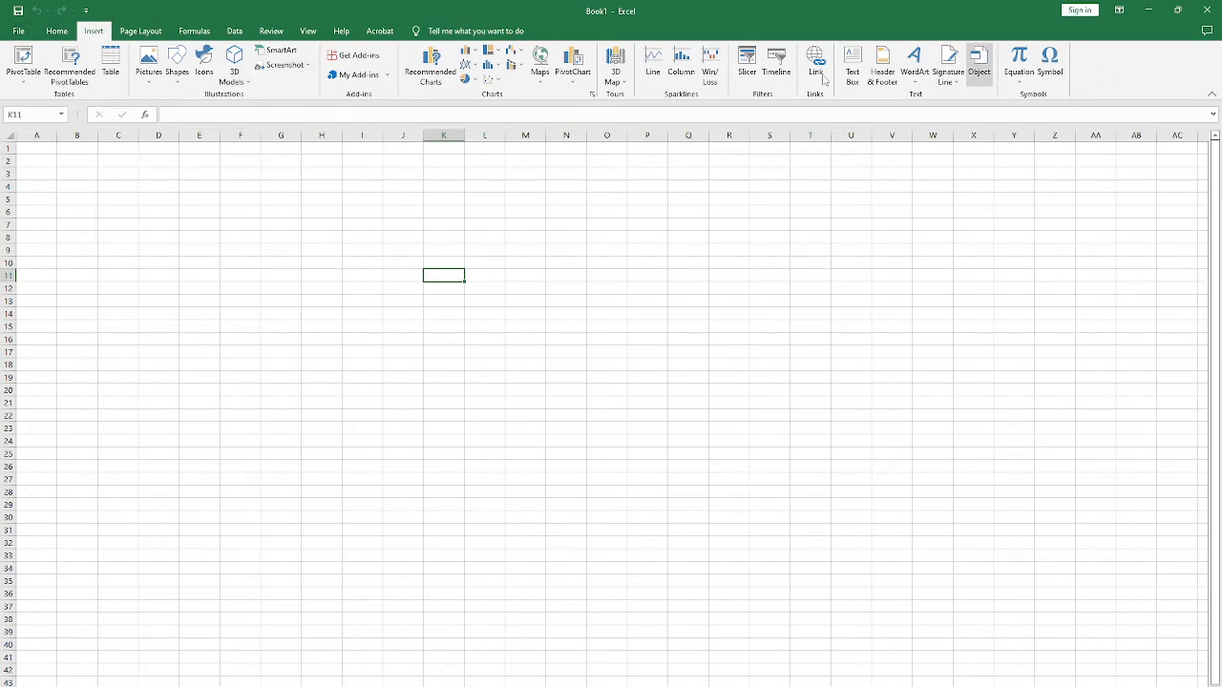
left_click(140, 31)
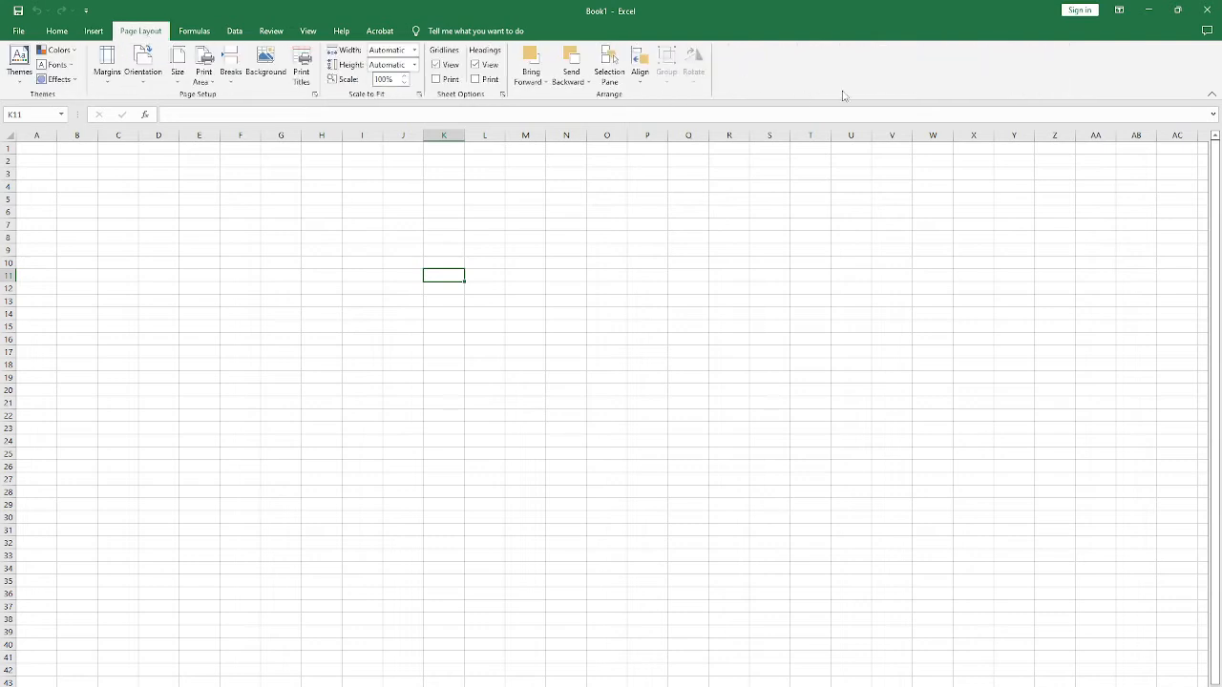
left_click(56, 33)
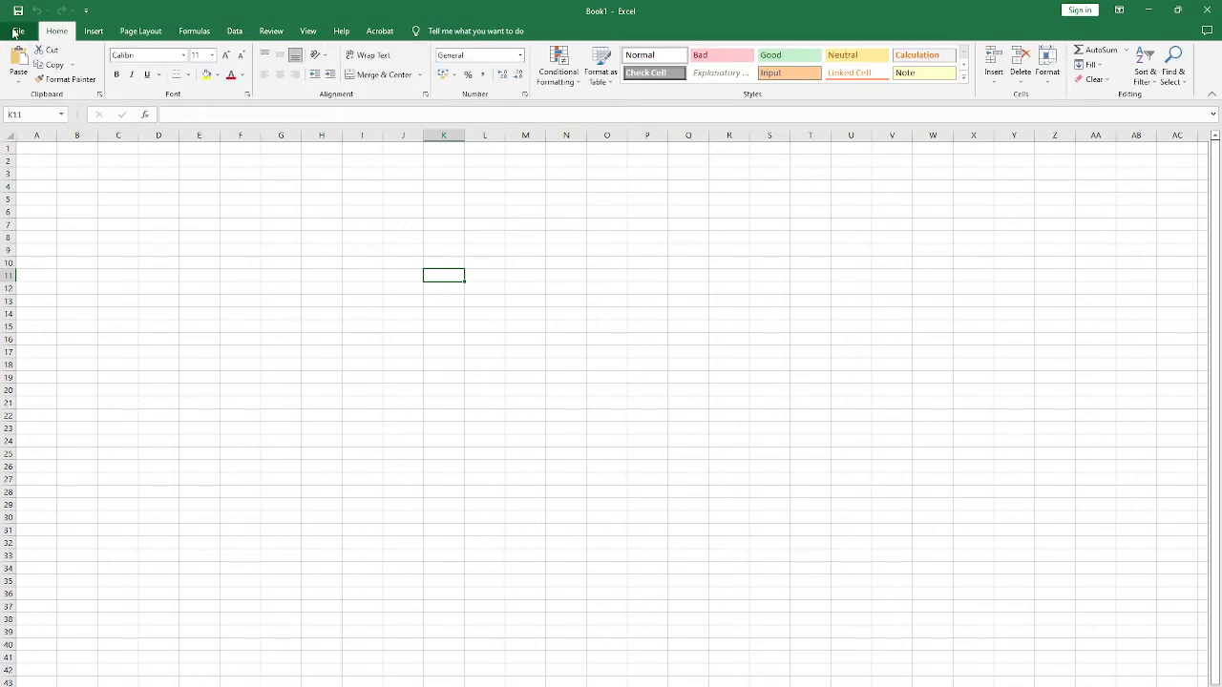
Step: View the File start page, return to the worksheet and select cell E13
left_click(17, 31)
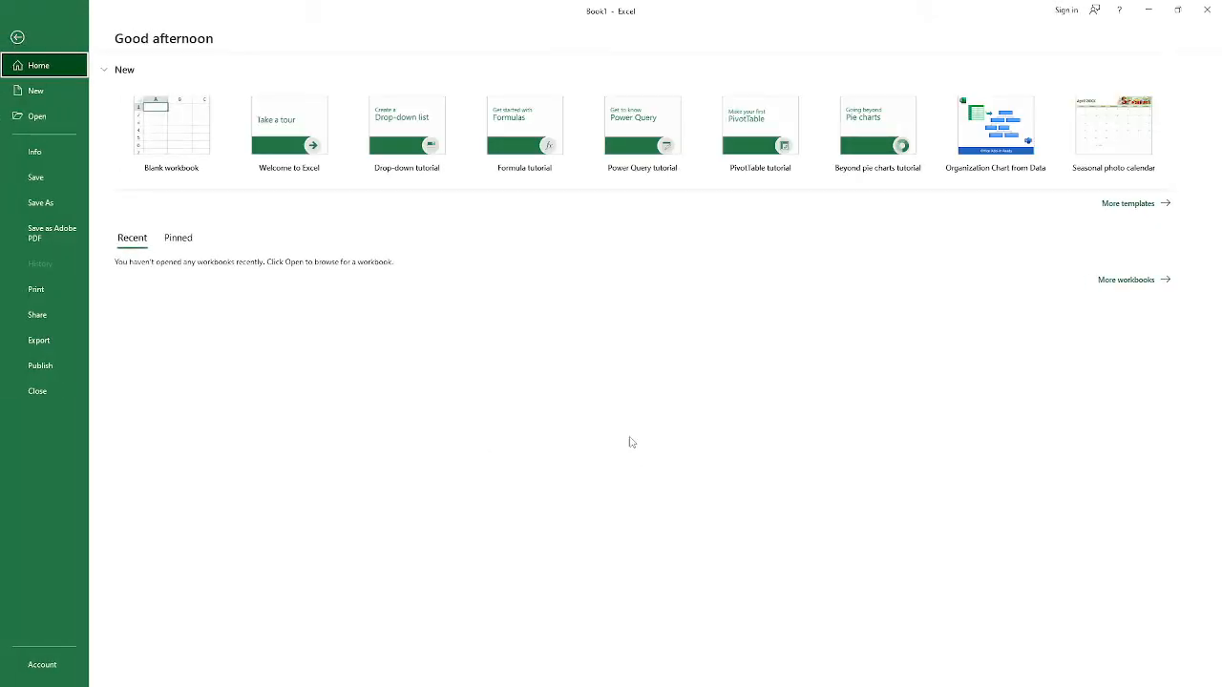
left_click(17, 41)
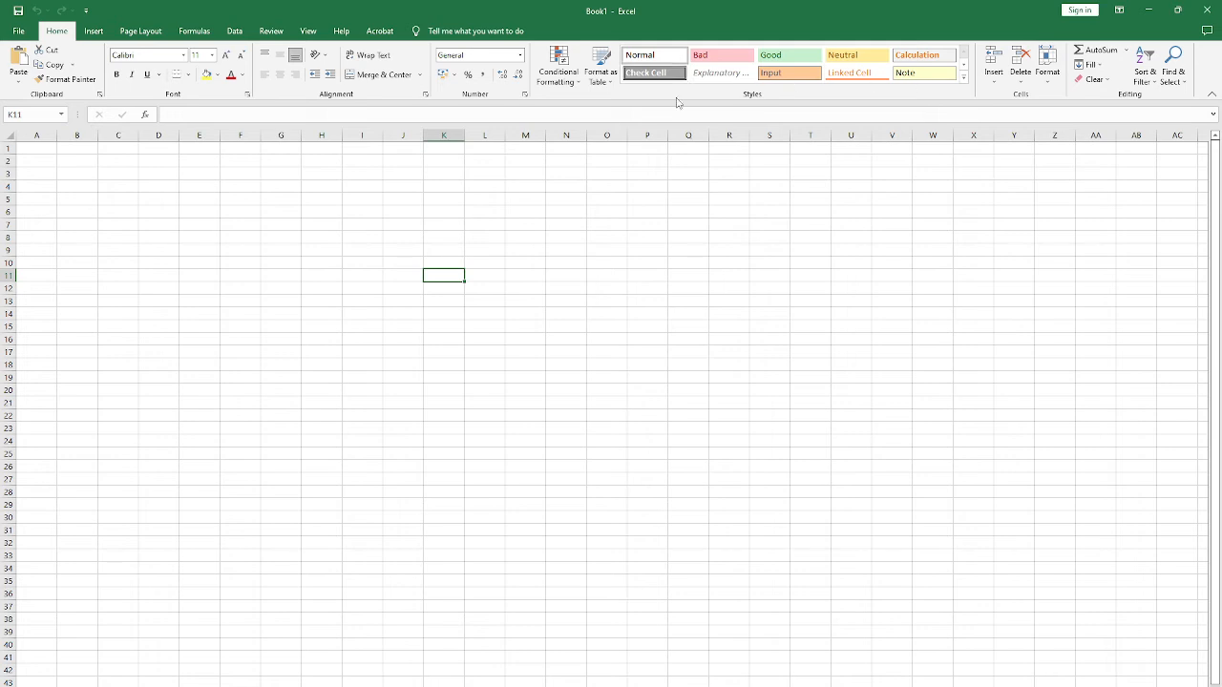
left_click(214, 298)
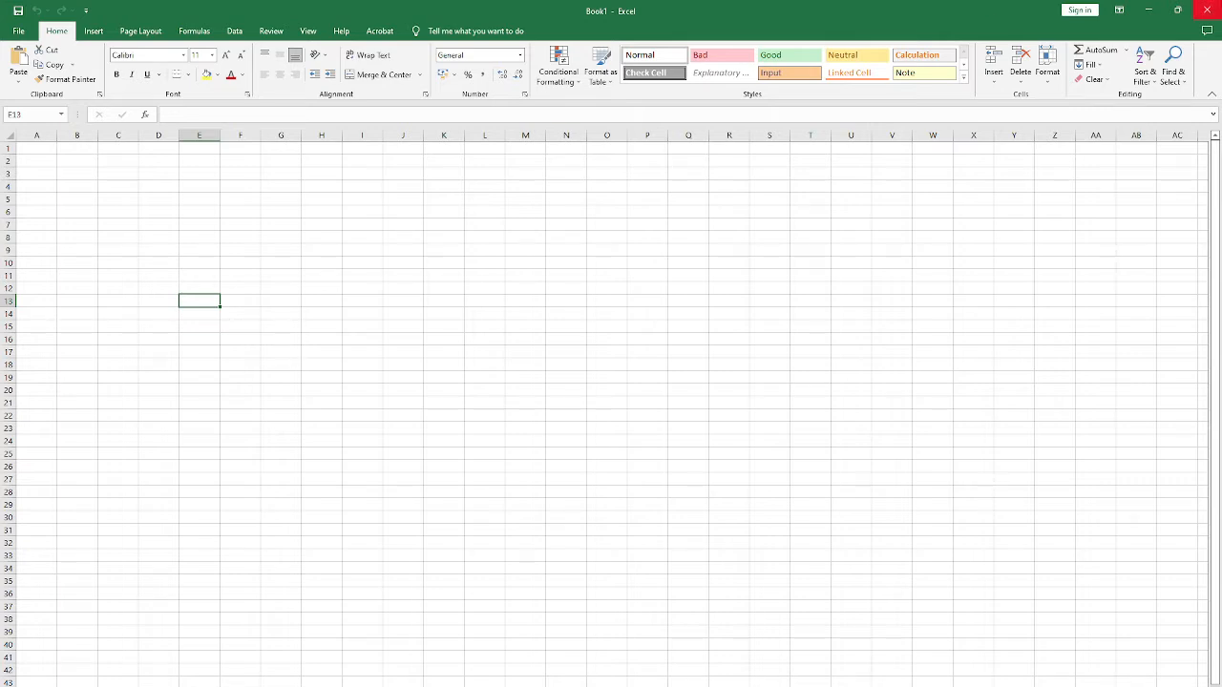
Step: Close the Excel workbook without saving and launch Excel again from the installed Windows apps
left_click(1206, 10)
left_click(610, 389)
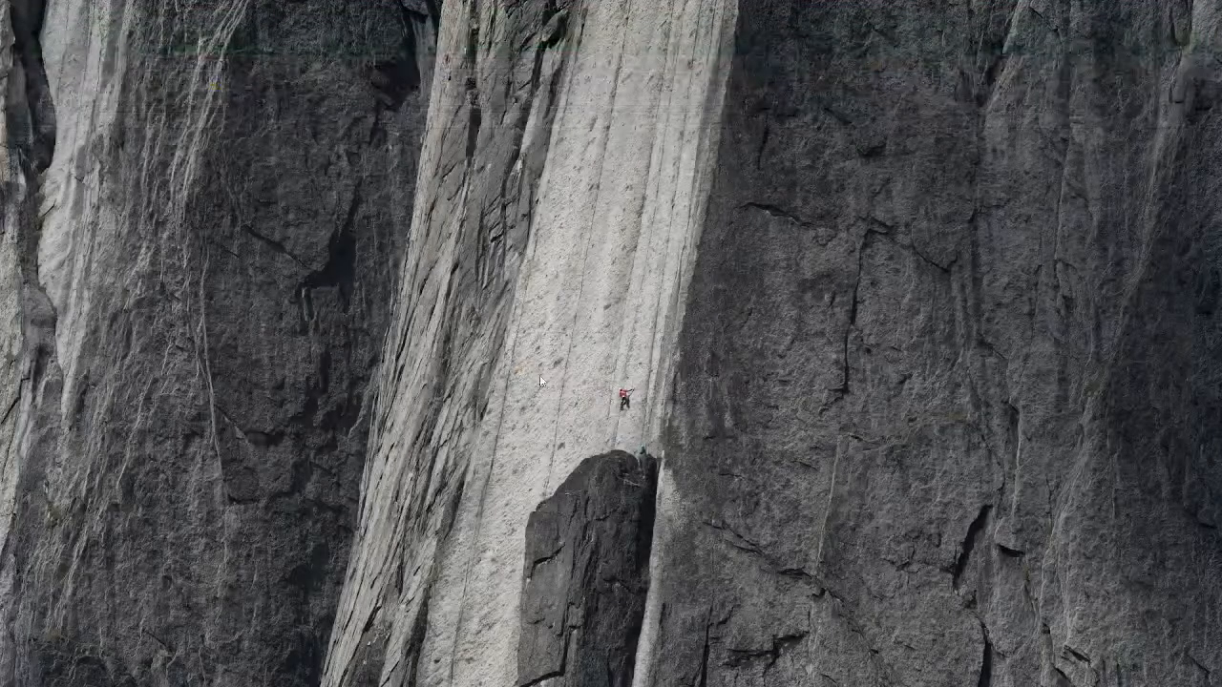
key("super")
scroll(110, 565, "down", 10)
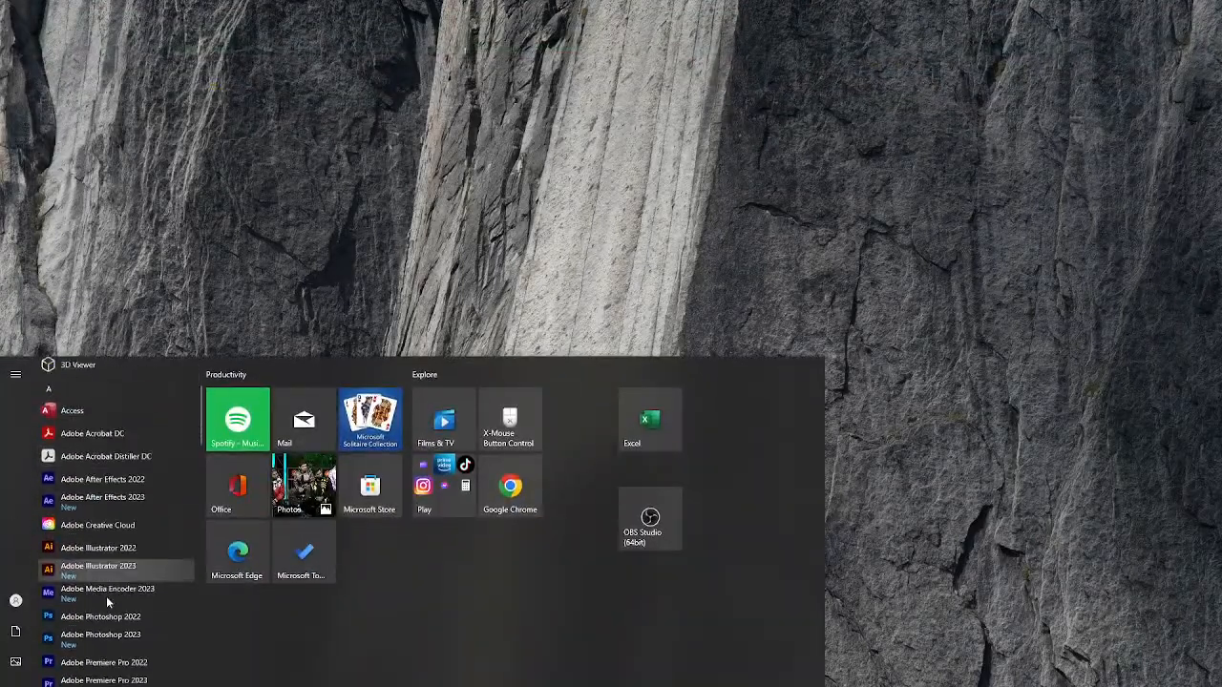
scroll(111, 565, "down", 4)
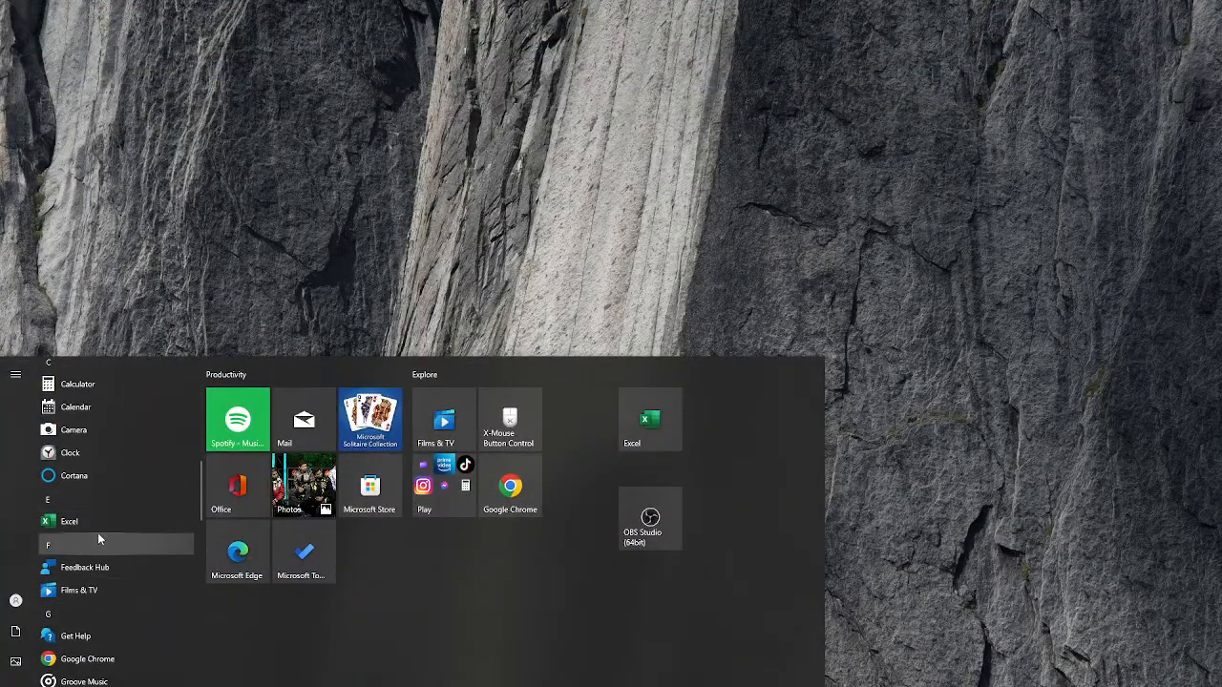
left_click(657, 425)
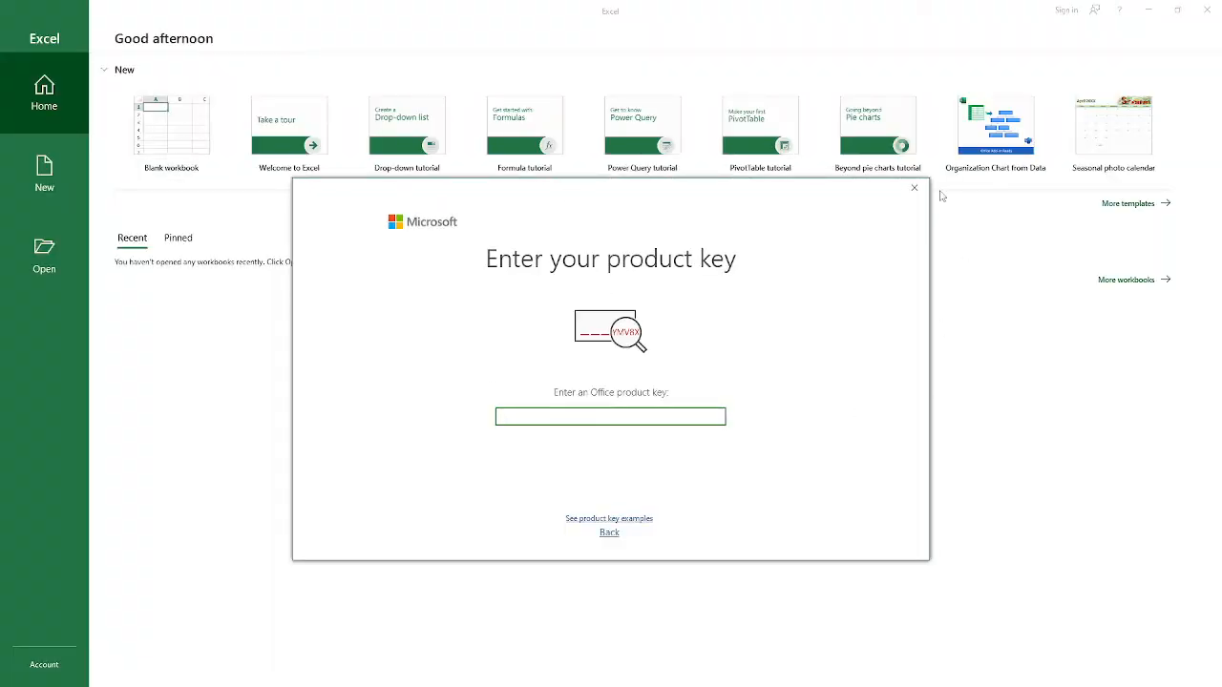
Step: Create a new blank workbook, dismissing the product key request and the activation notice
left_click(914, 189)
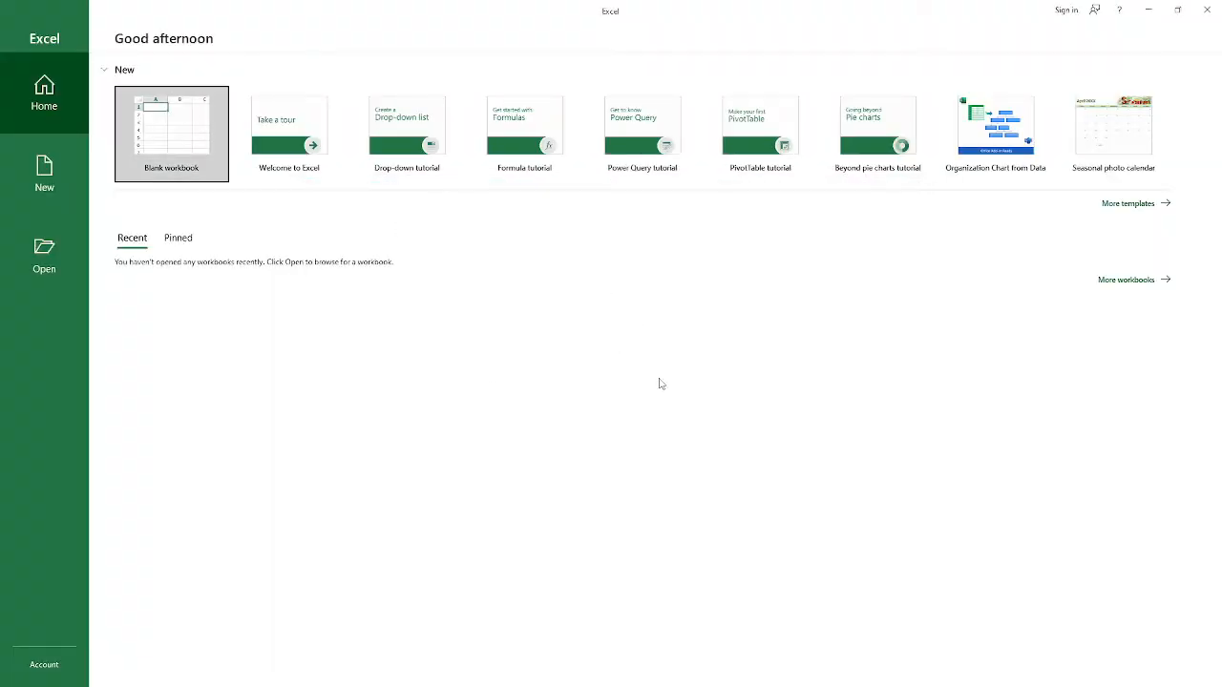
left_click(179, 150)
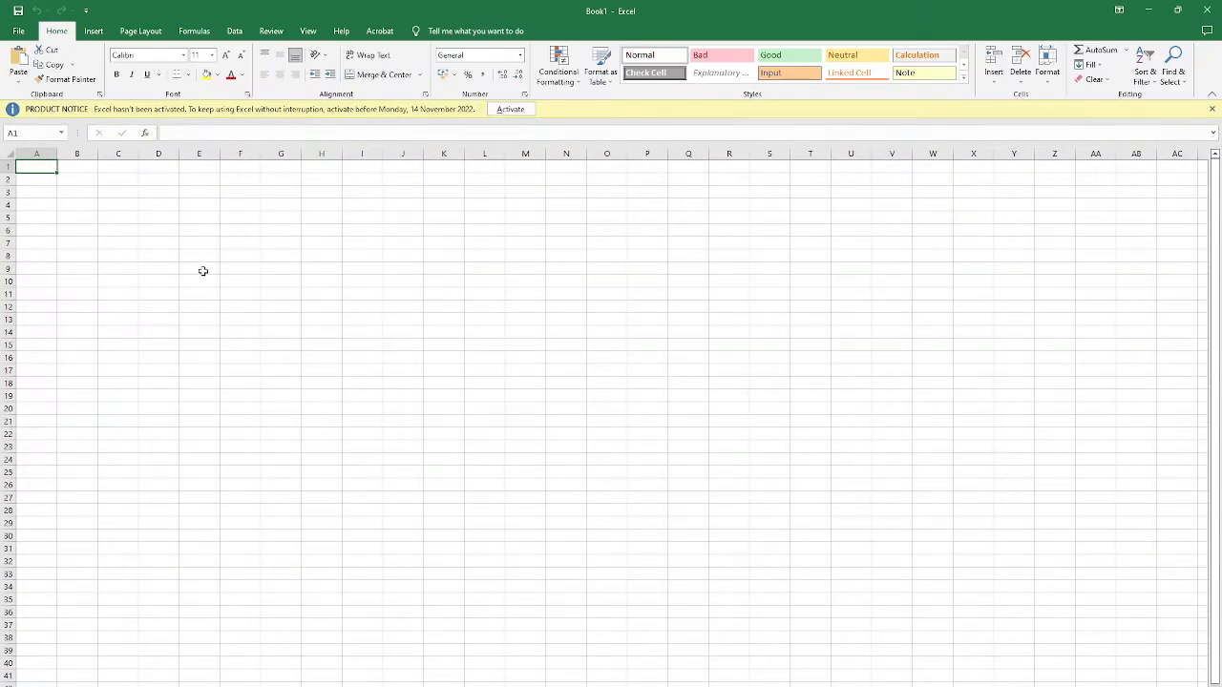
left_click(201, 270)
left_click(1211, 109)
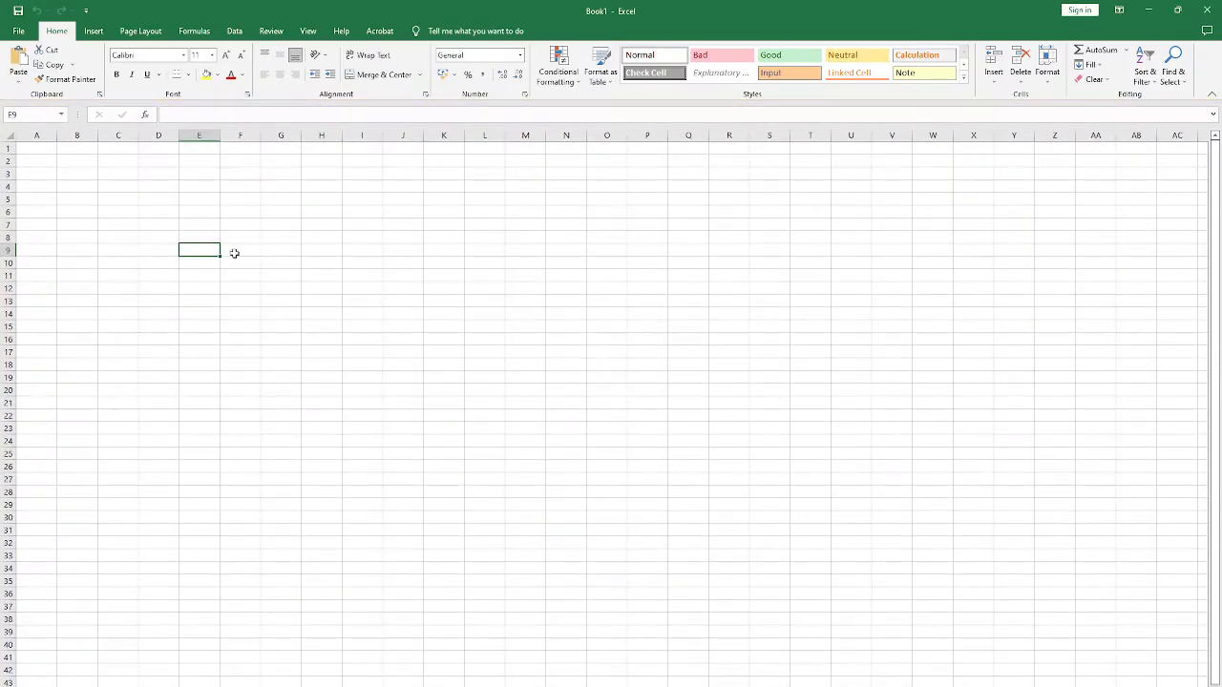
Step: Enter the text "My Document" in cell E6
left_click(187, 208)
type("My")
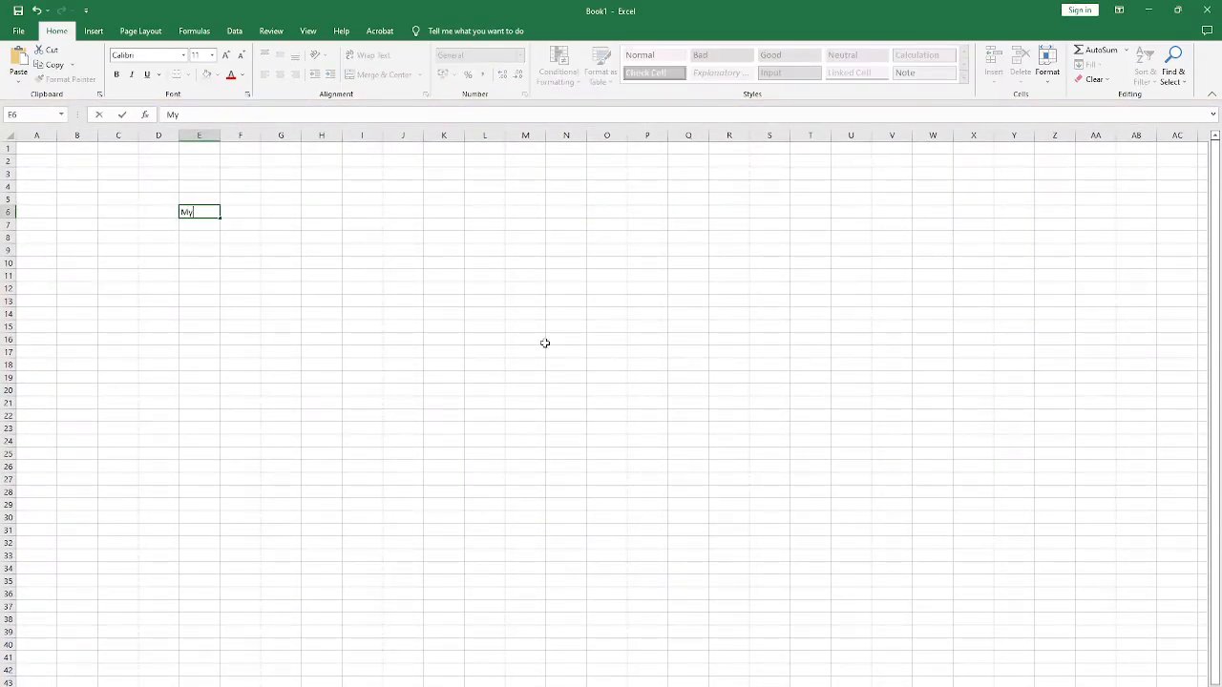
type(" Document")
key("Return")
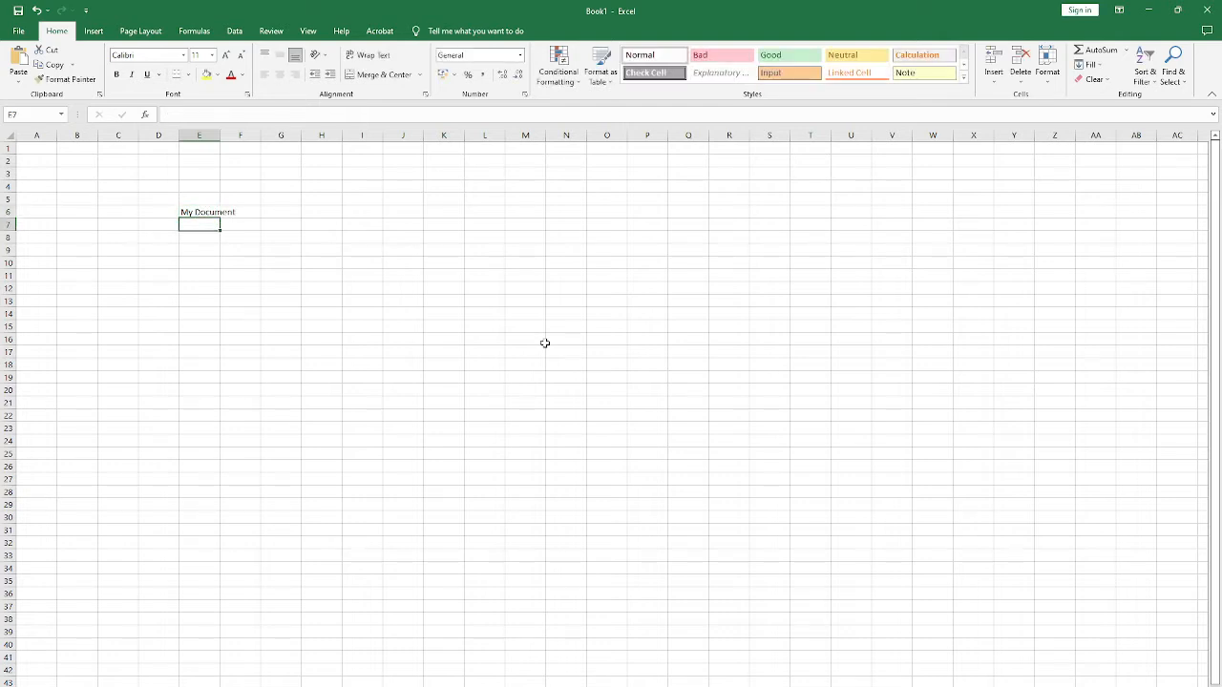
Step: Enter the text "My Work Book" in cell E7 below the first entry, and reselect both filled cells in turn
type("My WOork")
key("BackSpace")
key("BackSpace")
key("BackSpace")
key("BackSpace")
type("o")
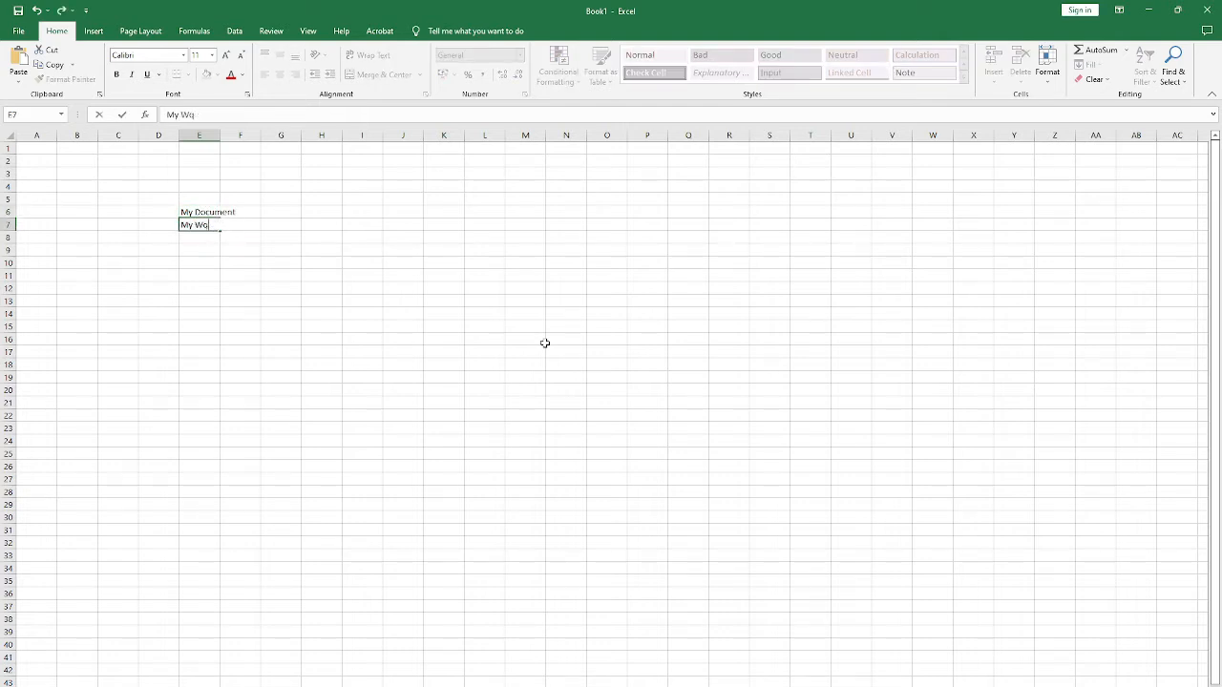
type("ork Book")
key("Return")
left_click(193, 211)
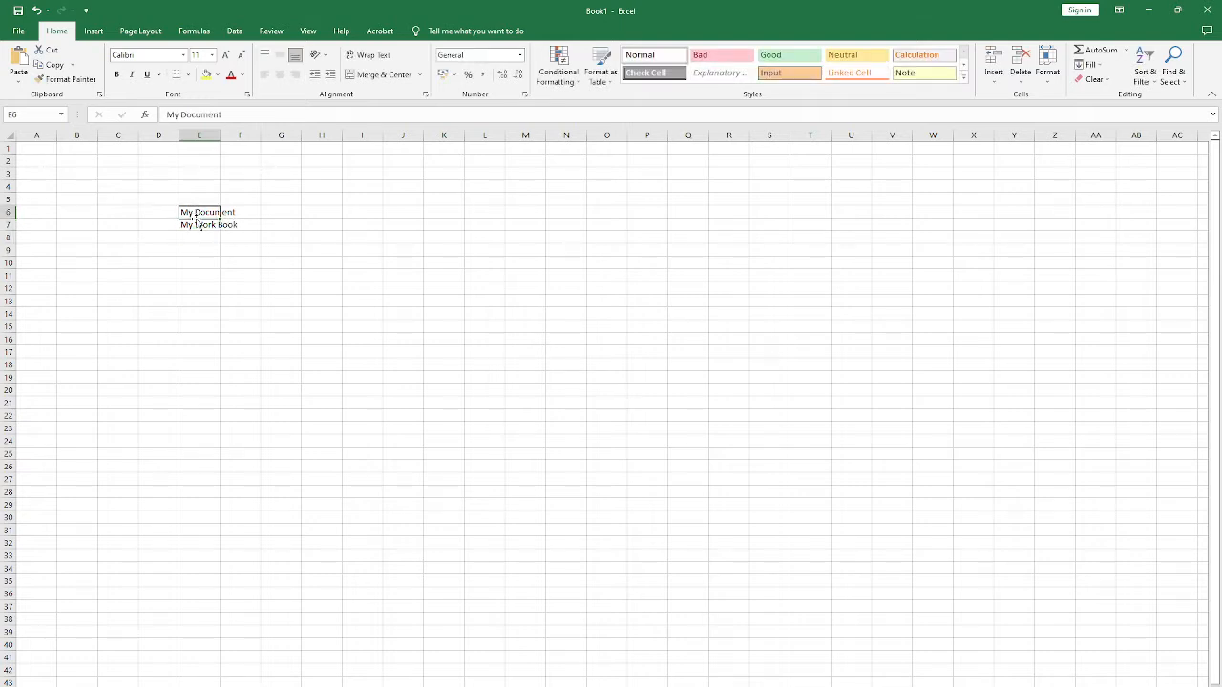
left_click(184, 228)
Step: Start saving the workbook to This PC, browse for a location and move the Save As dialog clear of the location list
left_click(18, 31)
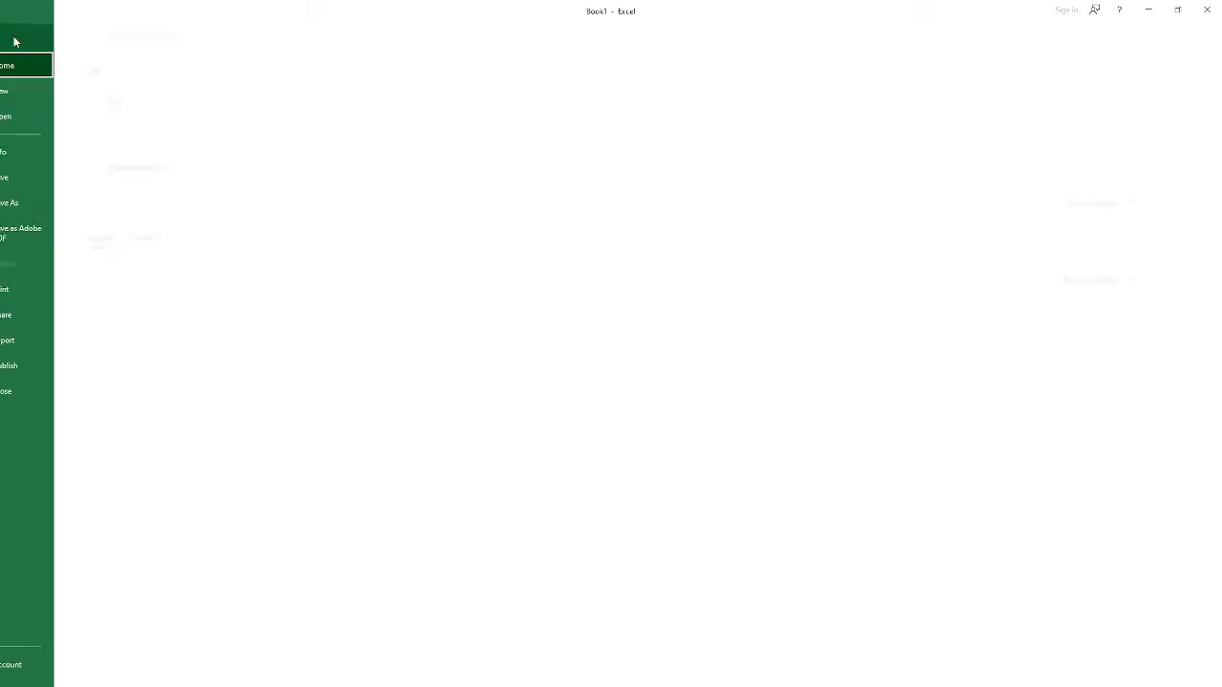
left_click(57, 177)
left_click(59, 179)
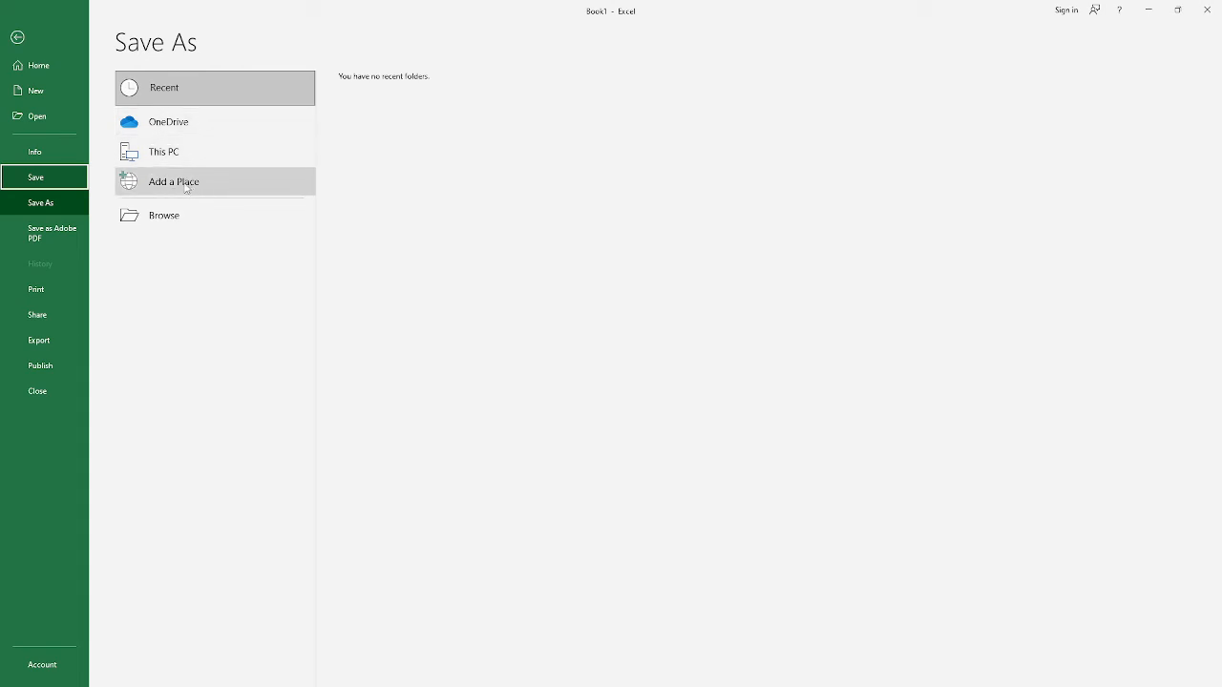
left_click(181, 152)
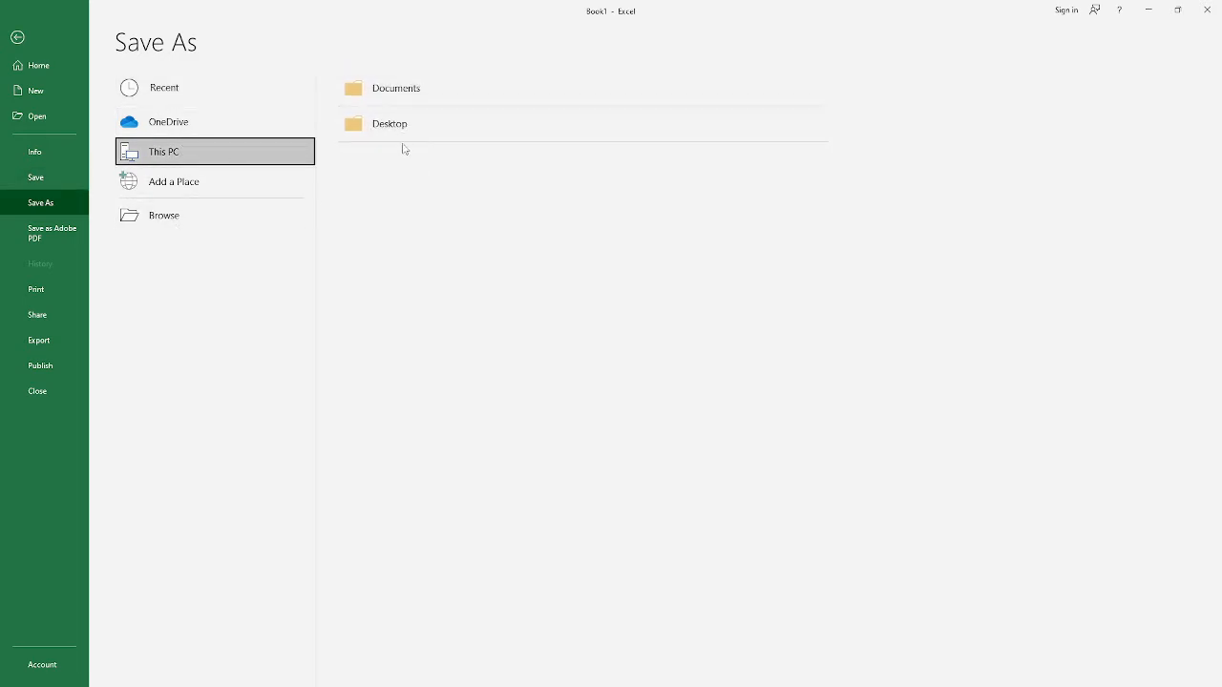
left_click(225, 230)
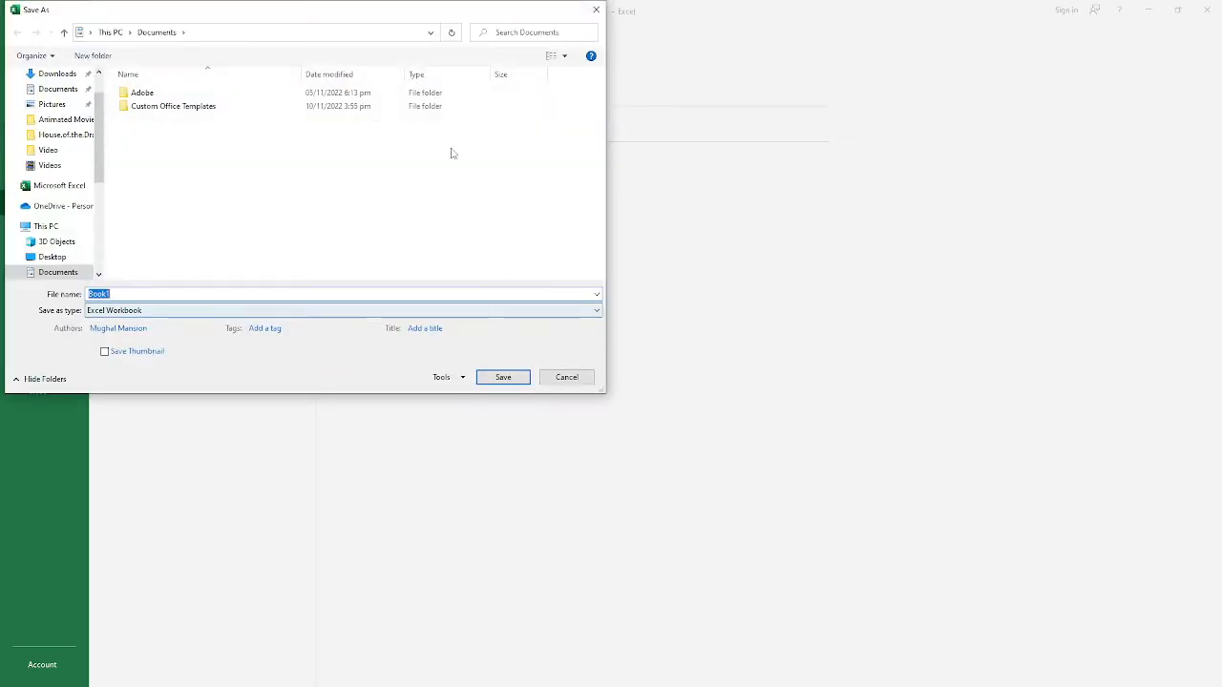
left_click_drag(348, 19, 779, 109)
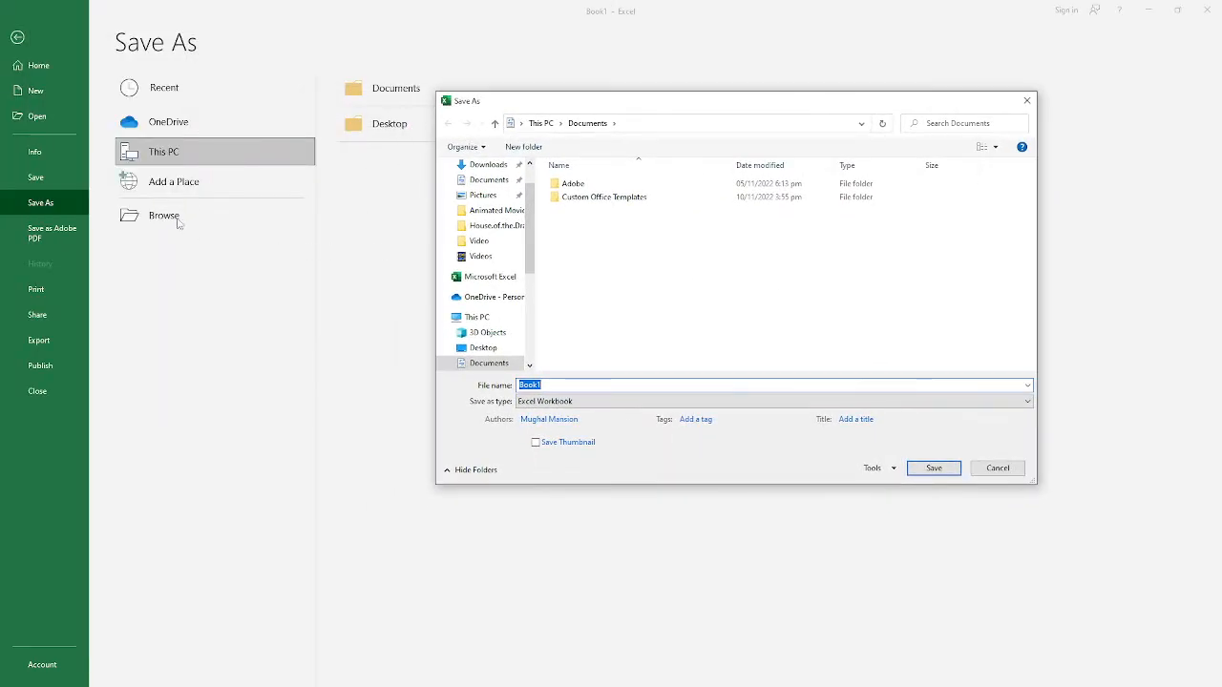
left_click_drag(654, 102, 570, 84)
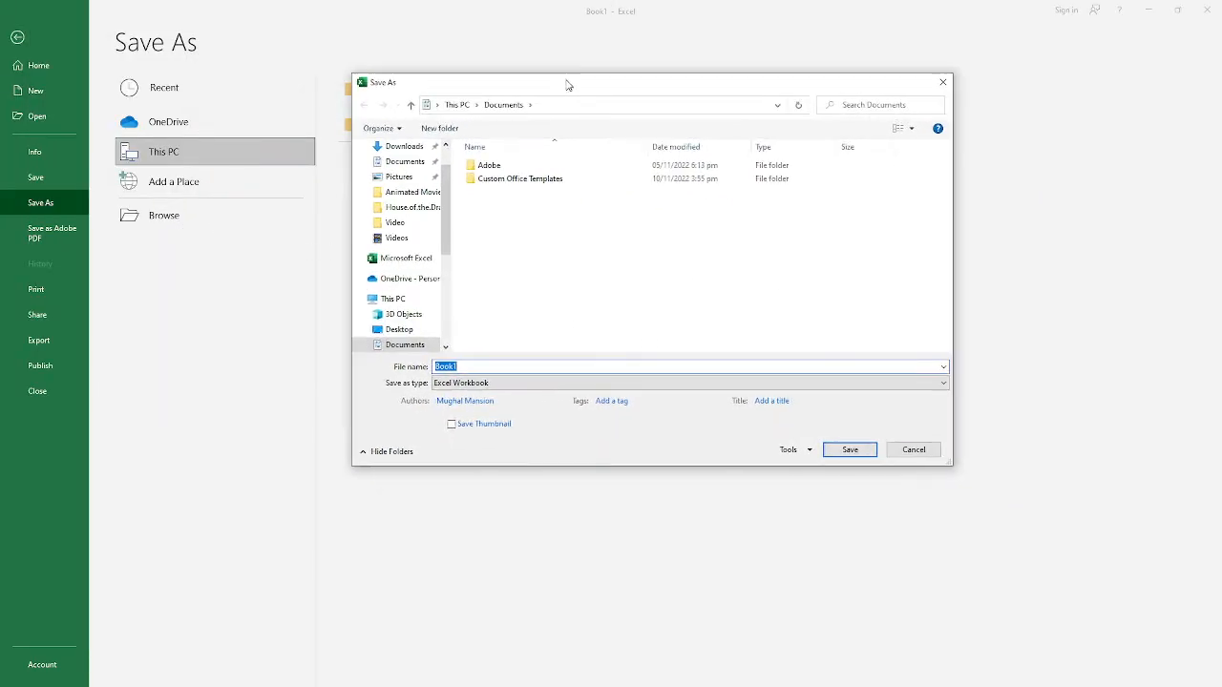
left_click_drag(429, 78, 525, 67)
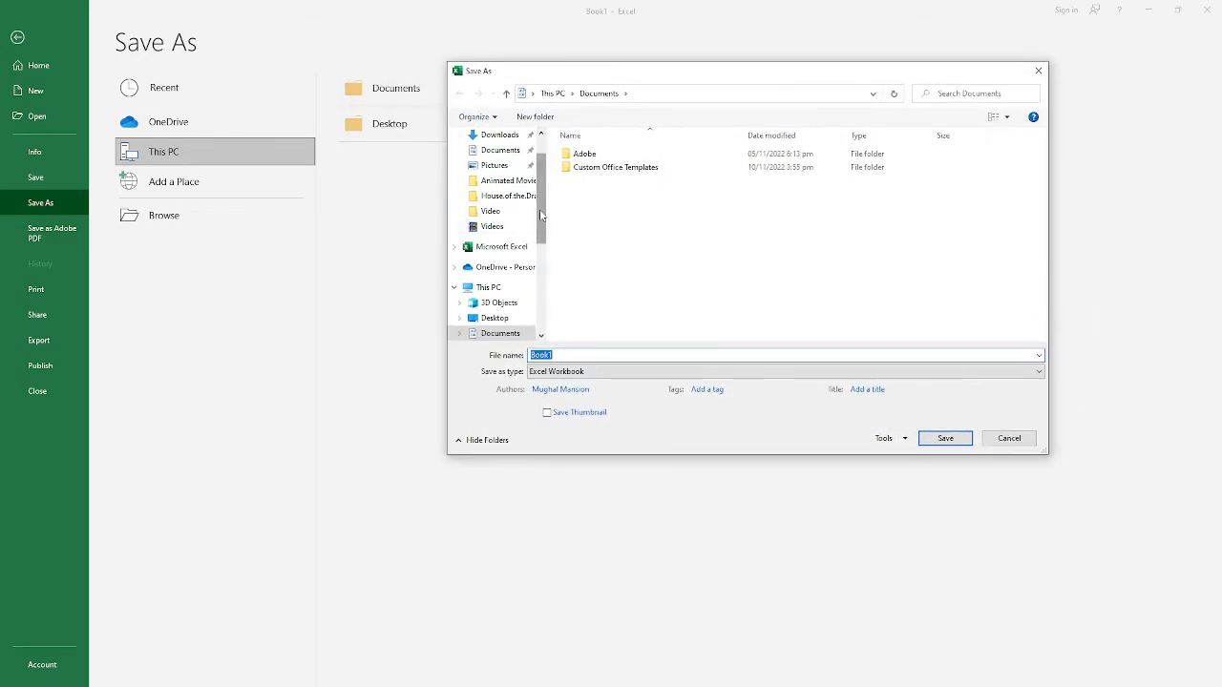
Step: Browse the D: and E: drives as possible save locations and return to the Documents folder
left_click_drag(540, 224, 537, 279)
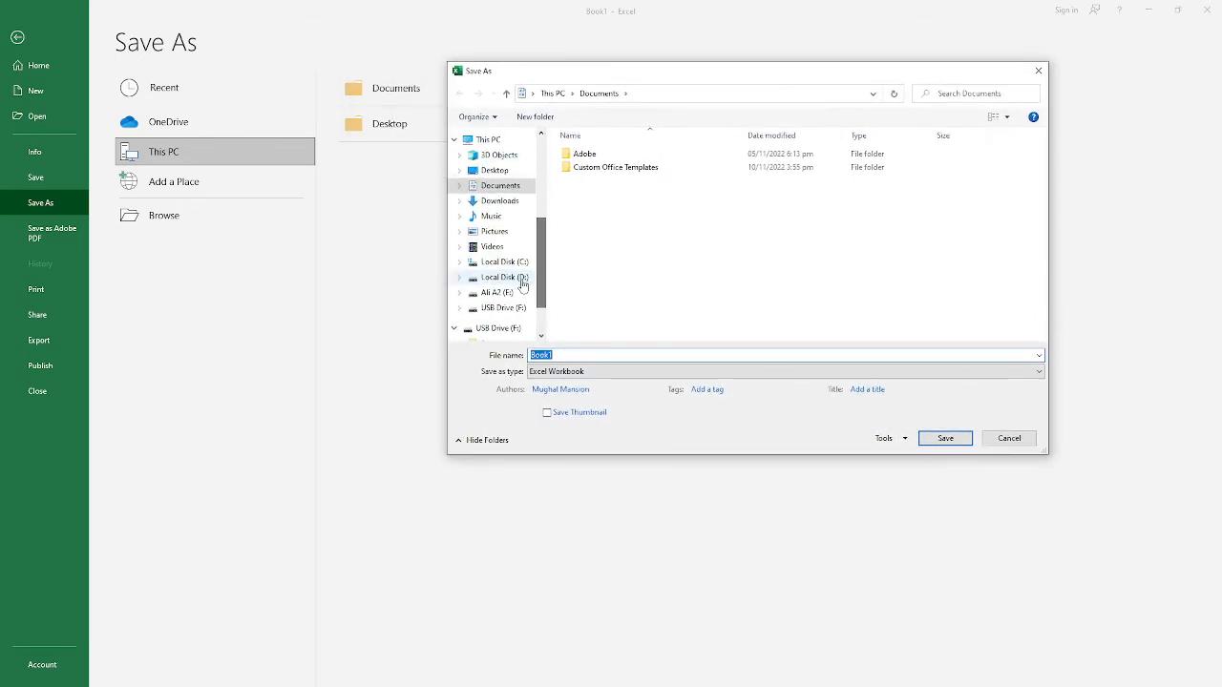
left_click(509, 278)
left_click(509, 293)
left_click(509, 278)
left_click(508, 293)
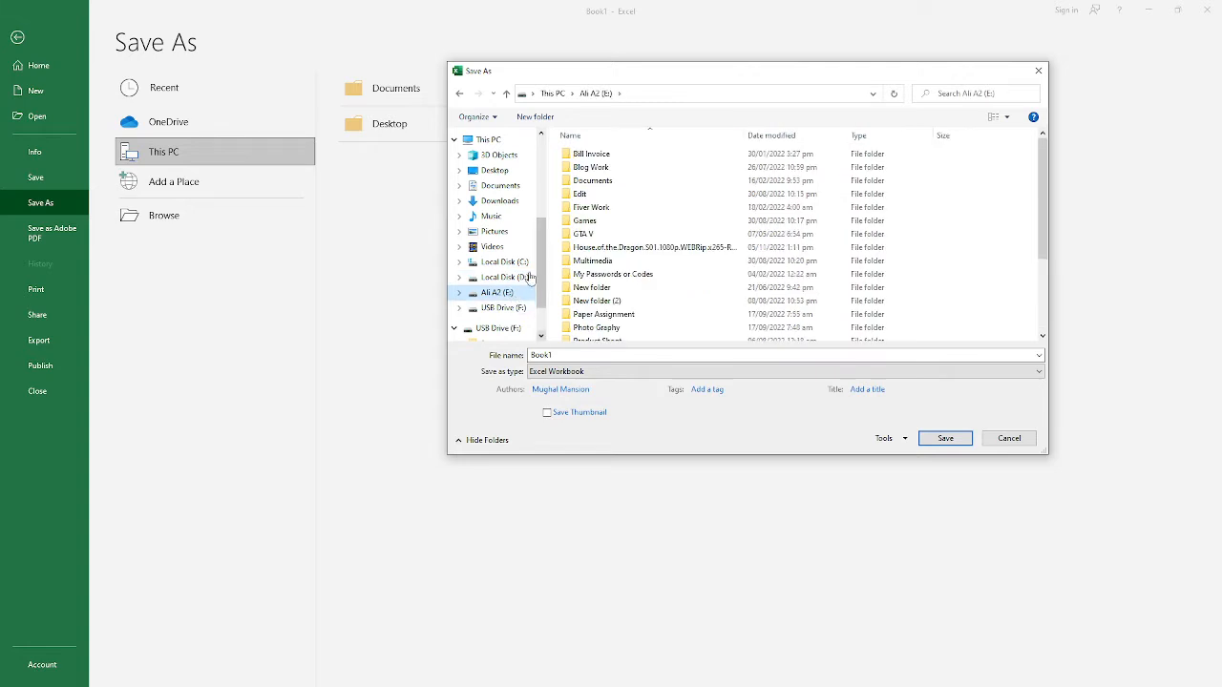
left_click(499, 185)
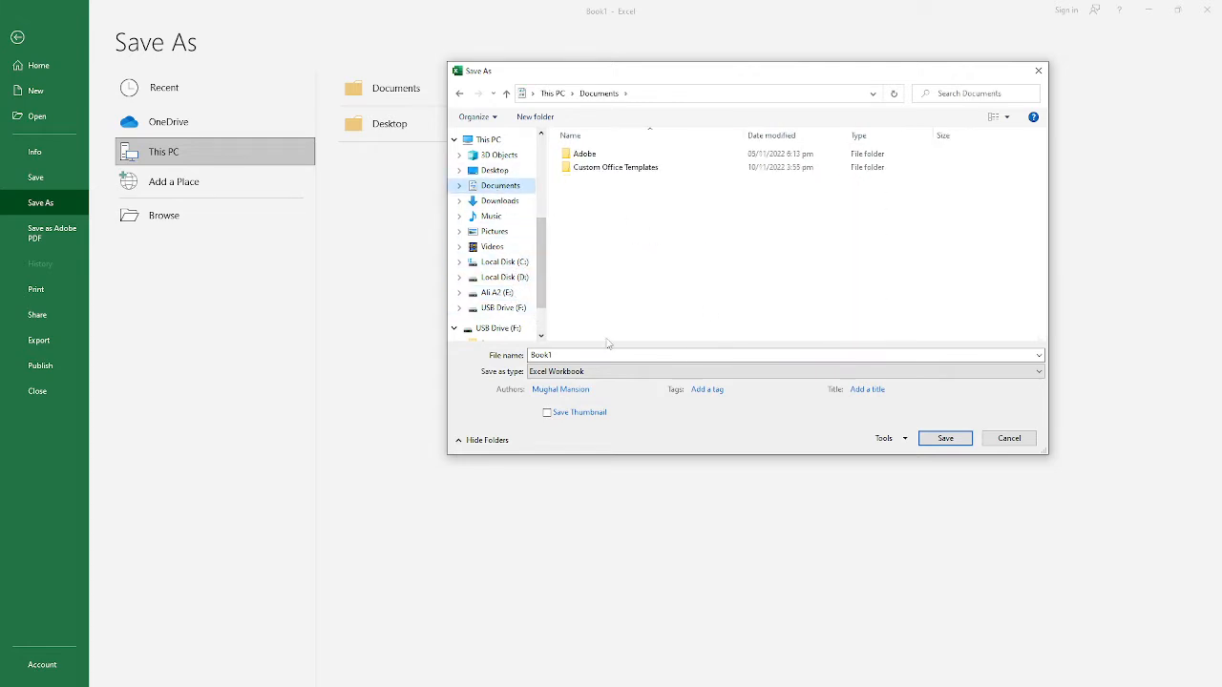
scroll(535, 267, "up", 3)
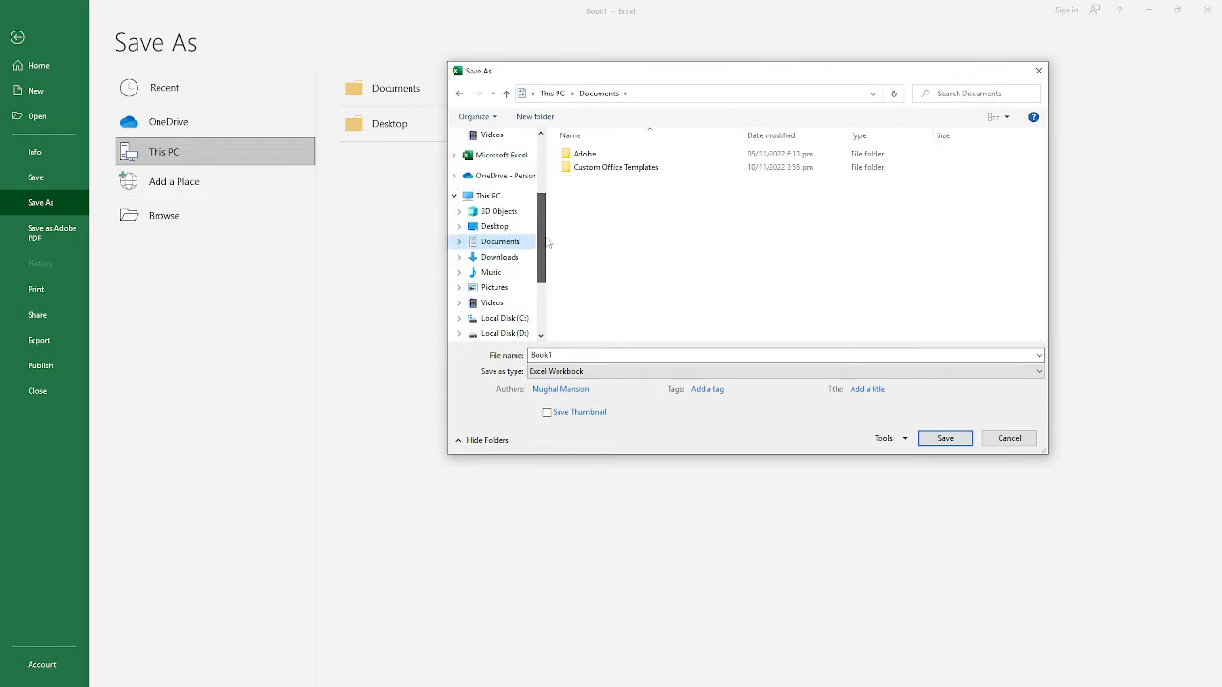
Step: Name the file "My First WB" and save it as an Excel Workbook in the Documents folder
left_click(568, 356)
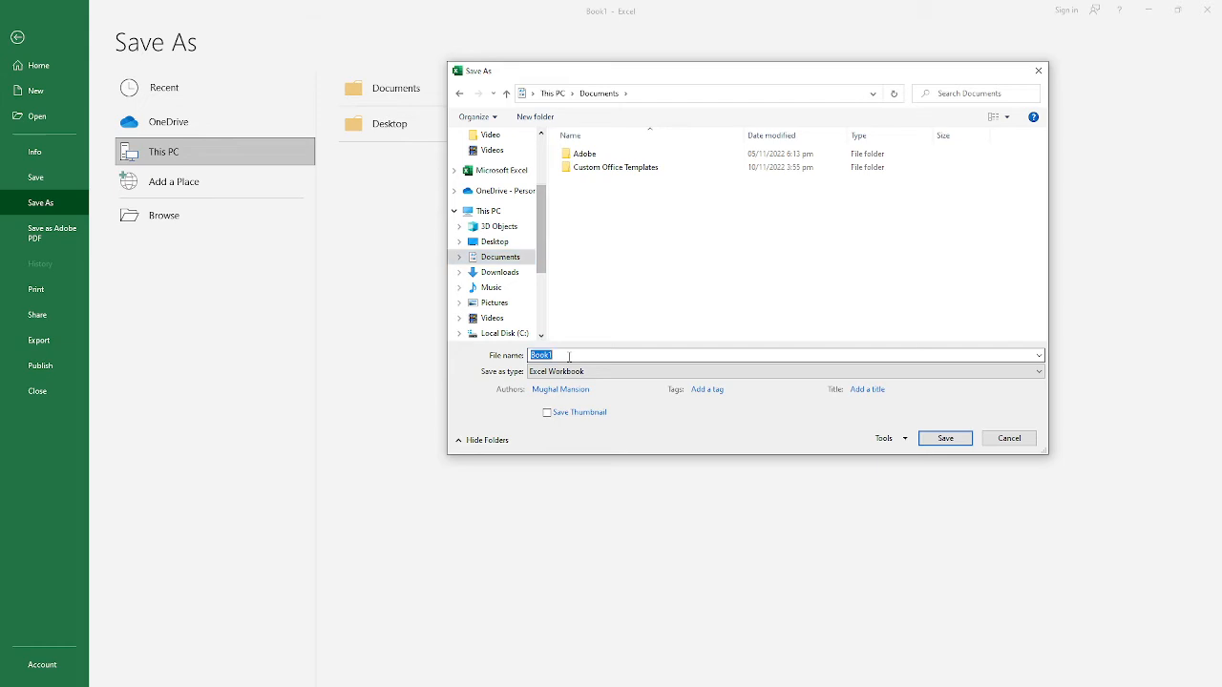
left_click(733, 295)
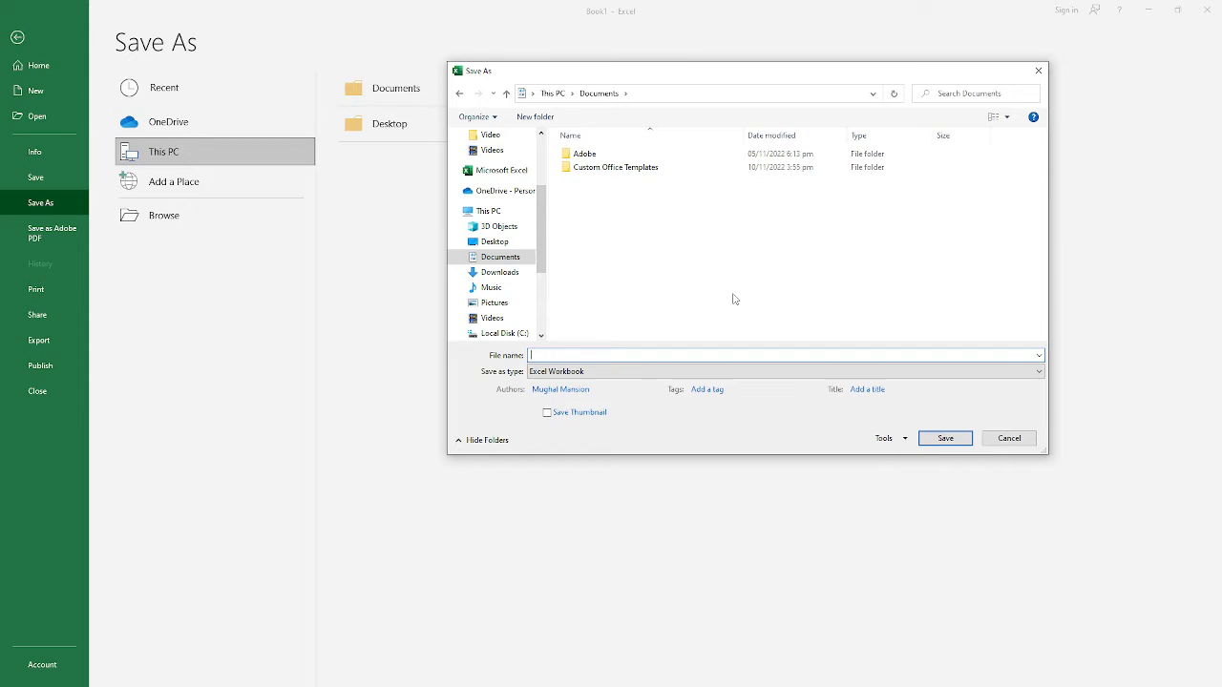
type("My")
type("First WB")
key("Return")
key("Right")
key("Right")
key("Right")
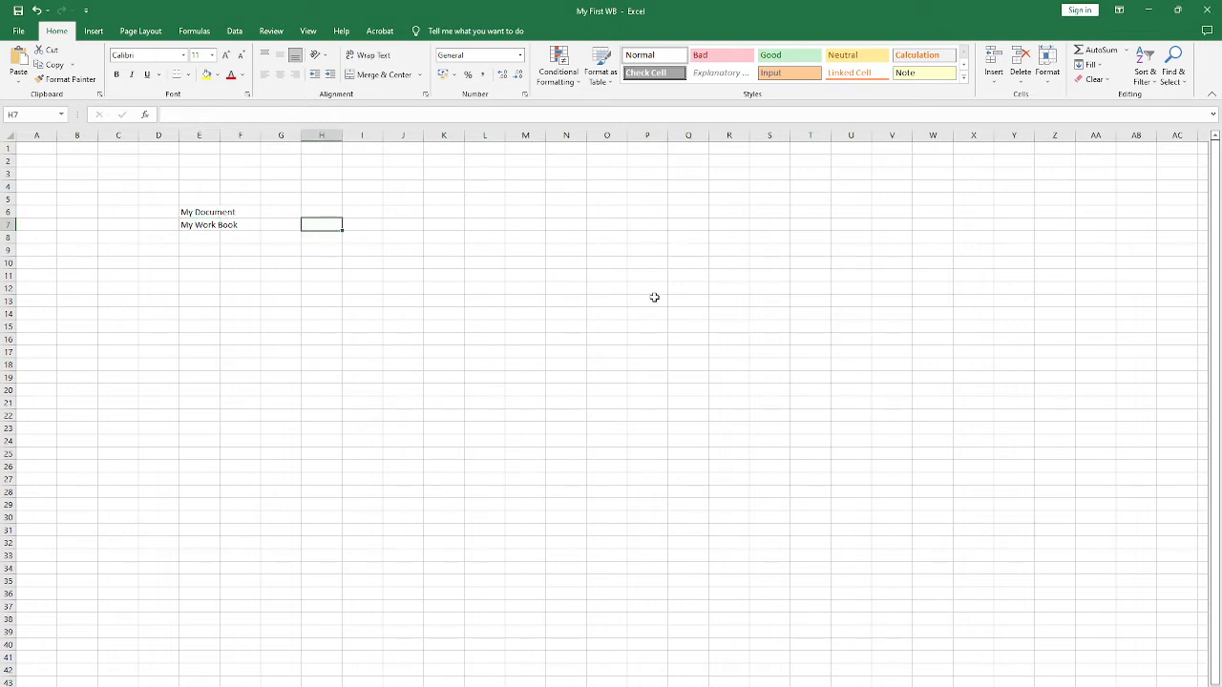
left_click(691, 328)
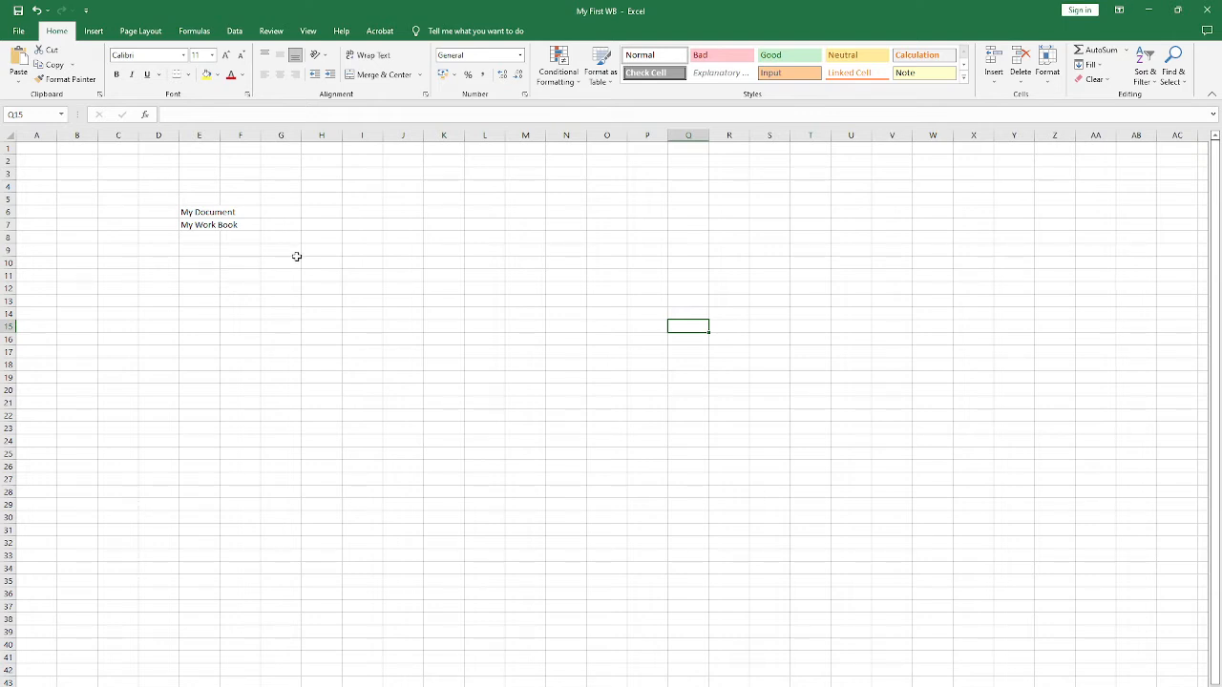
left_click(198, 250)
left_click(169, 238)
Step: Save the already named workbook again under the same name and select cell F11
left_click(18, 30)
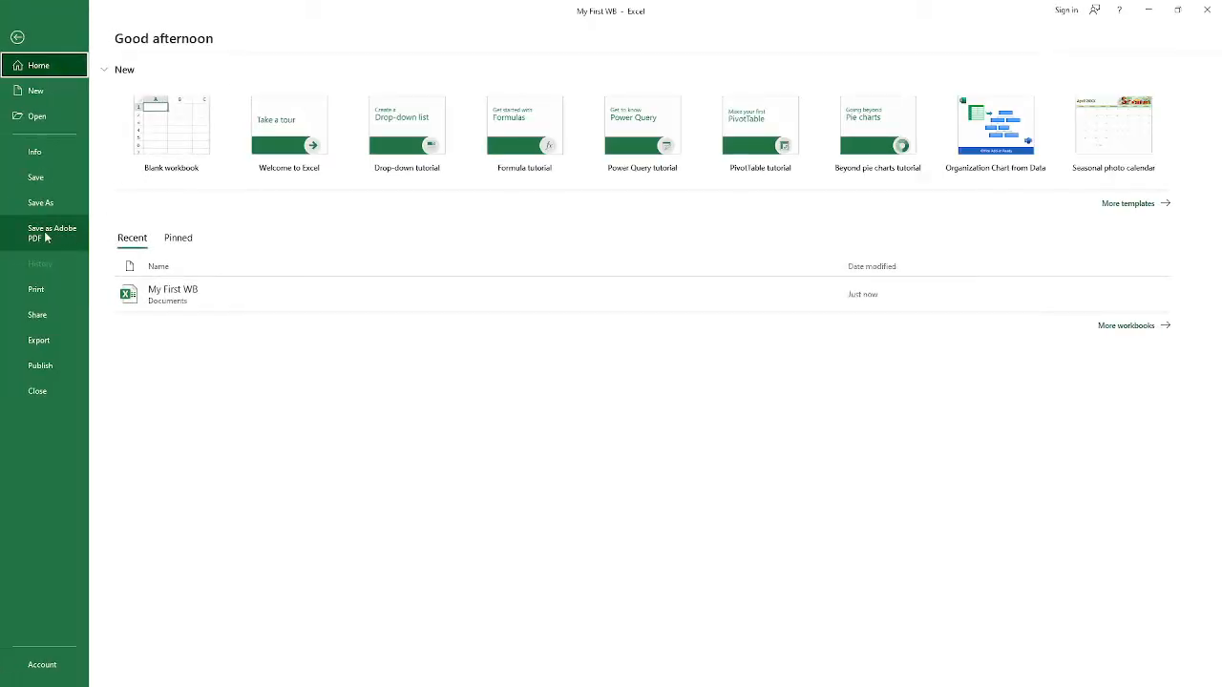
left_click(38, 177)
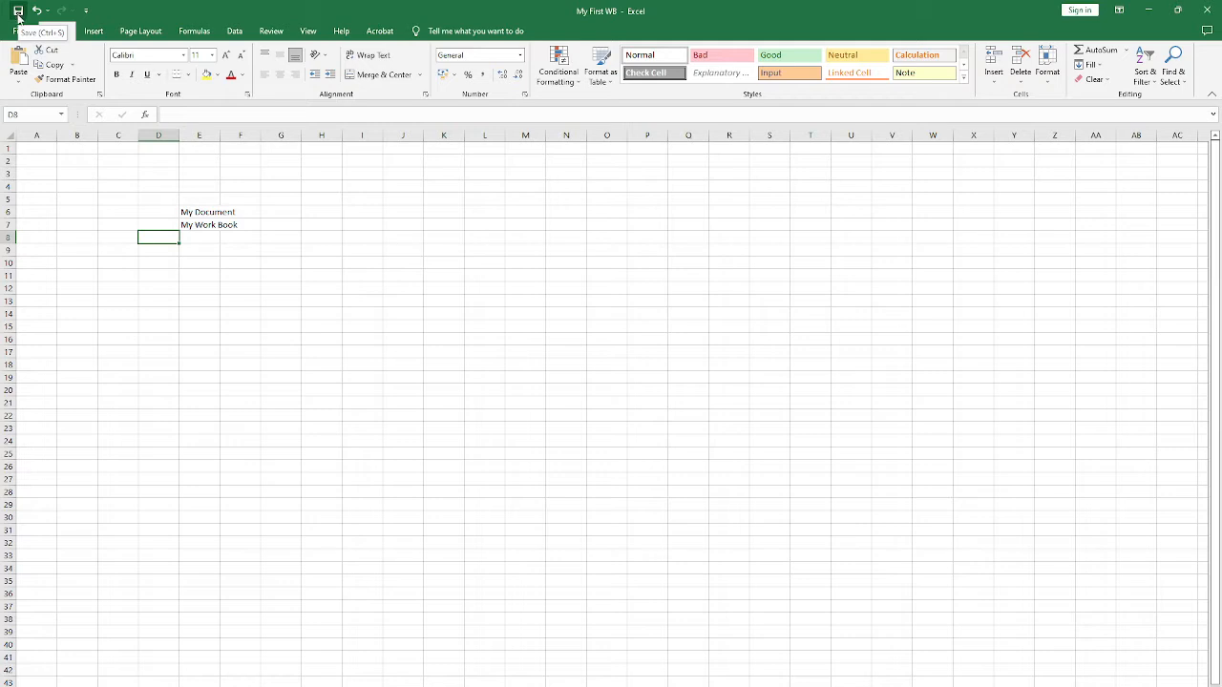
left_click(239, 275)
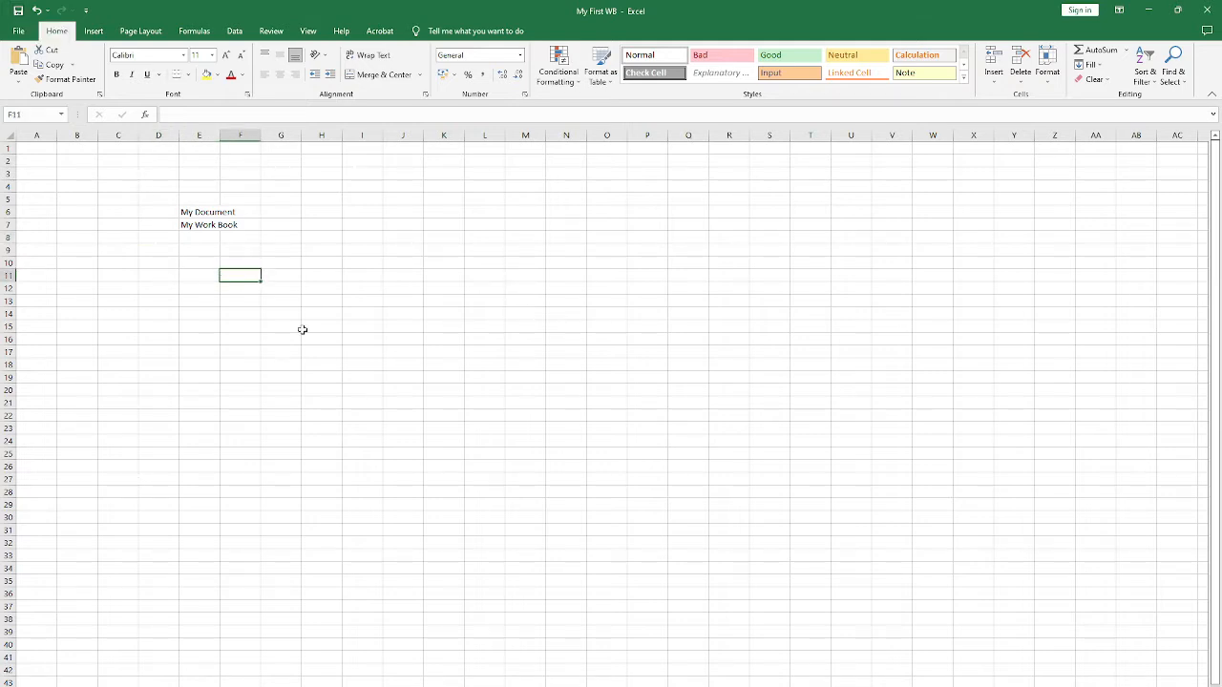
Step: View the File start page once more, and close the My First WB workbook while keeping Excel open
left_click(18, 31)
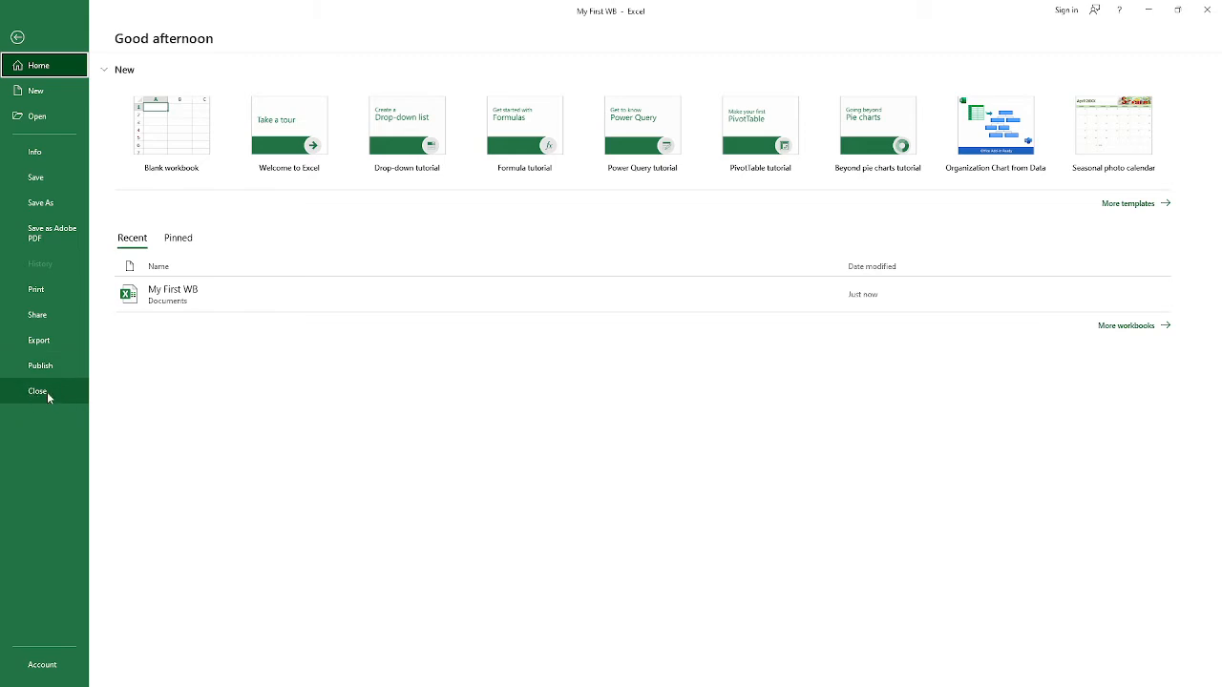
left_click(17, 36)
left_click(413, 300)
key("ctrl+w")
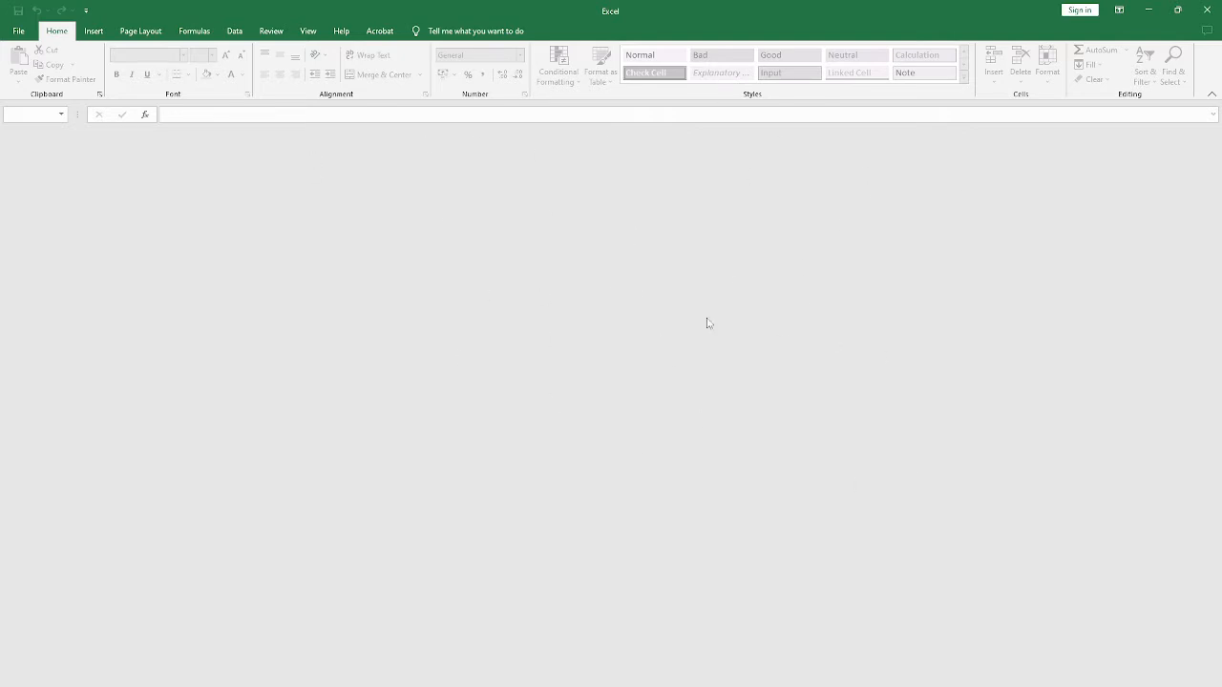
Step: View the File start page and the Open page, and return to the empty window
left_click(18, 31)
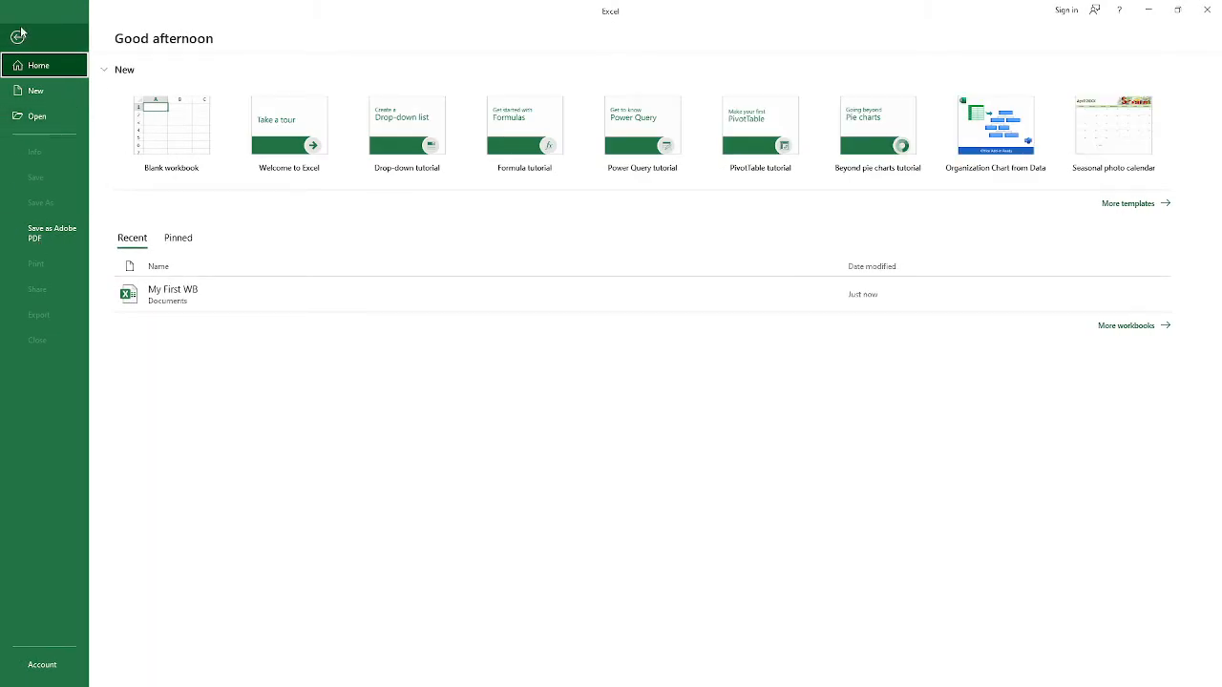
left_click(17, 36)
left_click(18, 31)
left_click(36, 114)
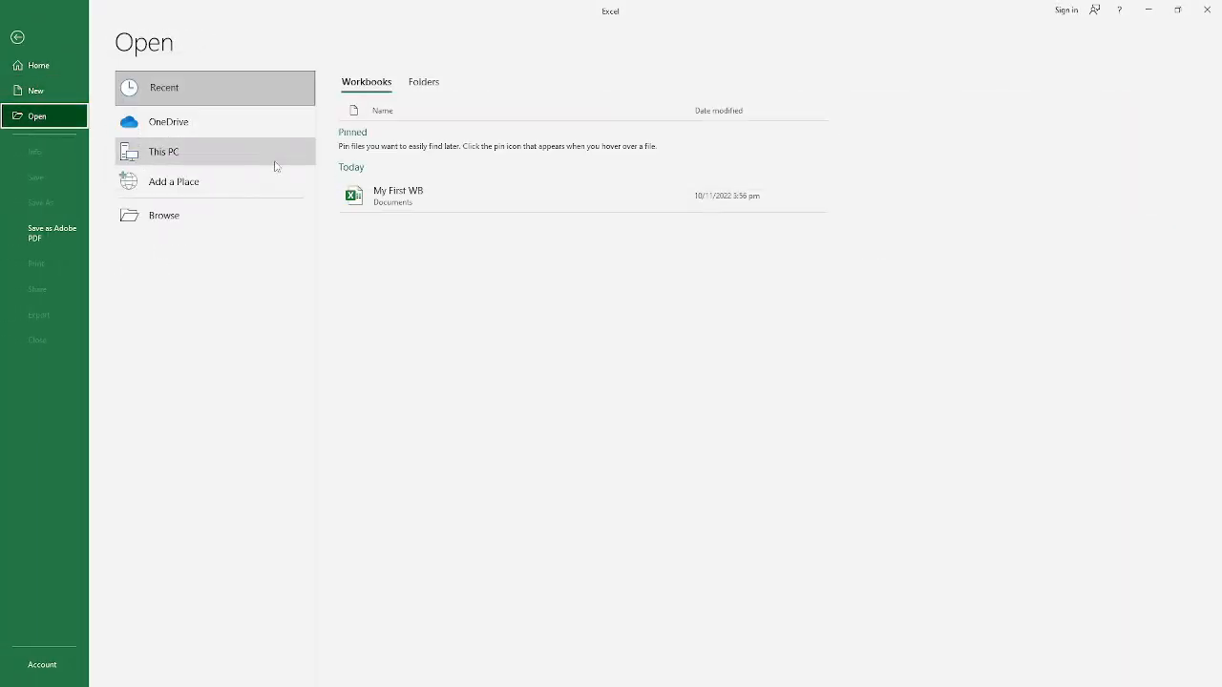
left_click(18, 36)
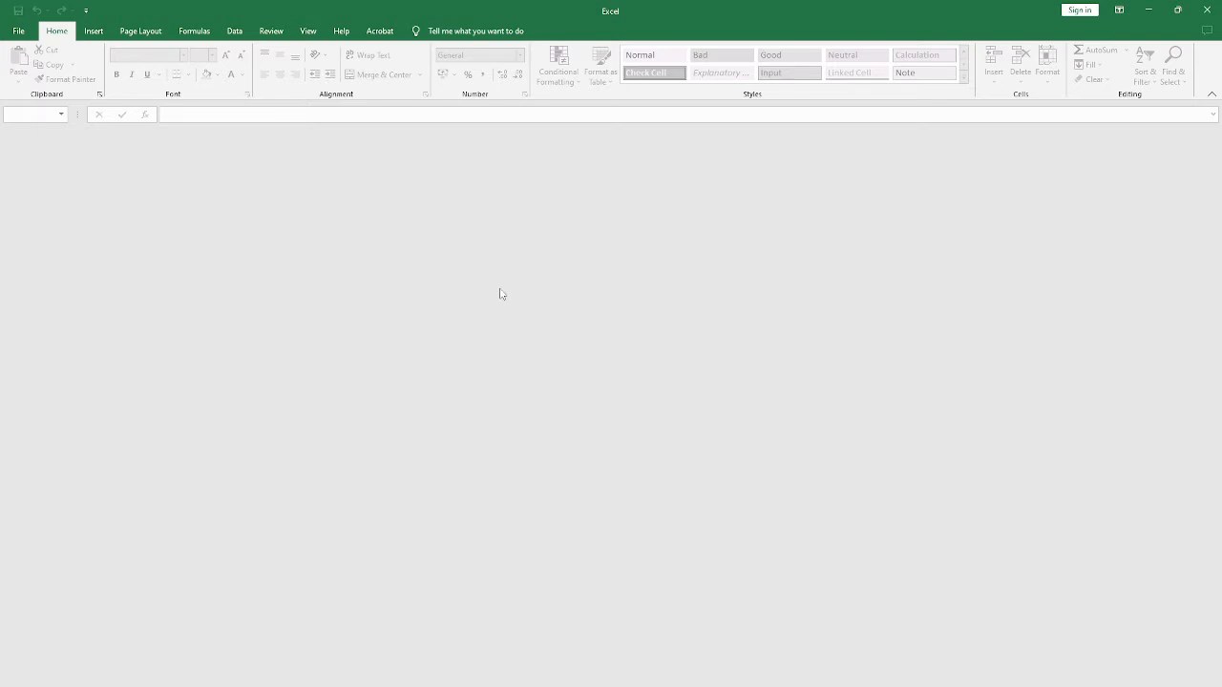
Step: Pin My First WB in the recent workbooks list, and open it from there
key("ctrl+o")
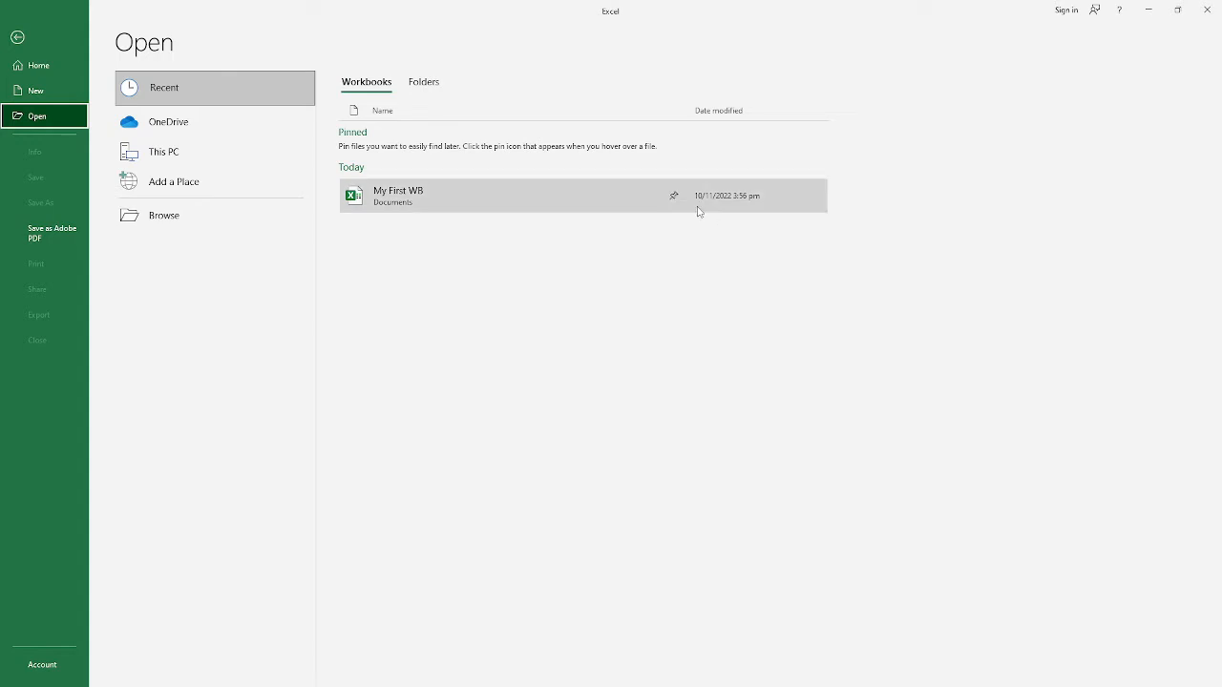
left_click(674, 196)
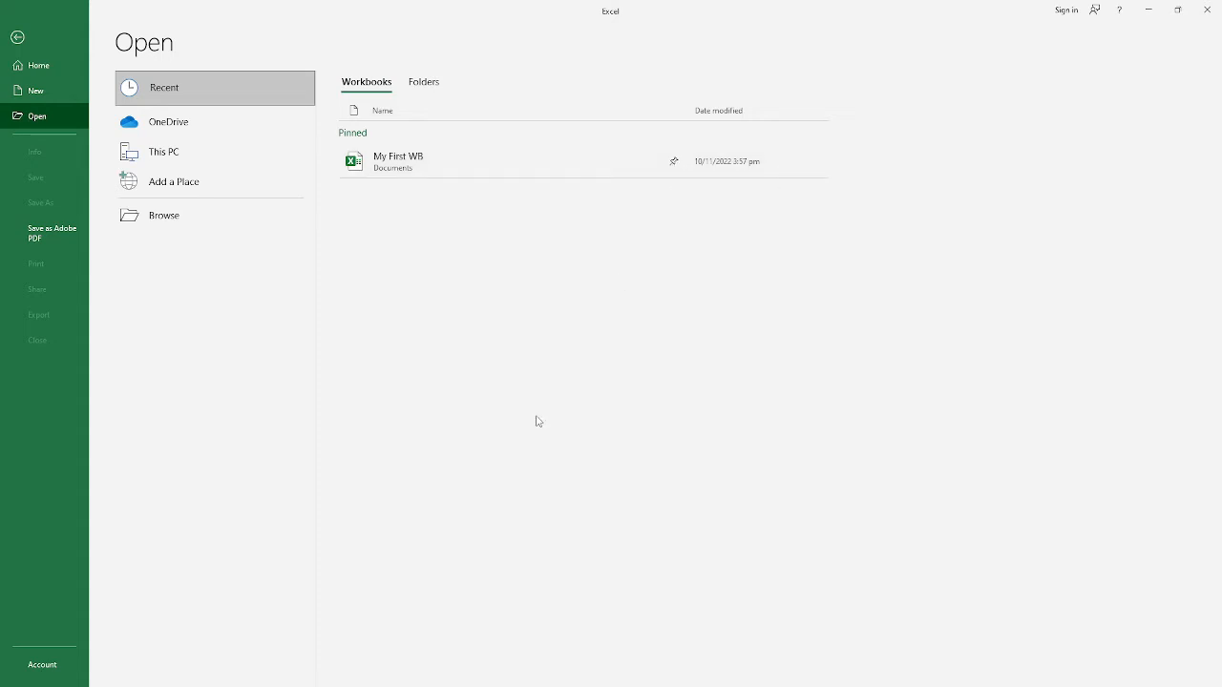
left_click(462, 224)
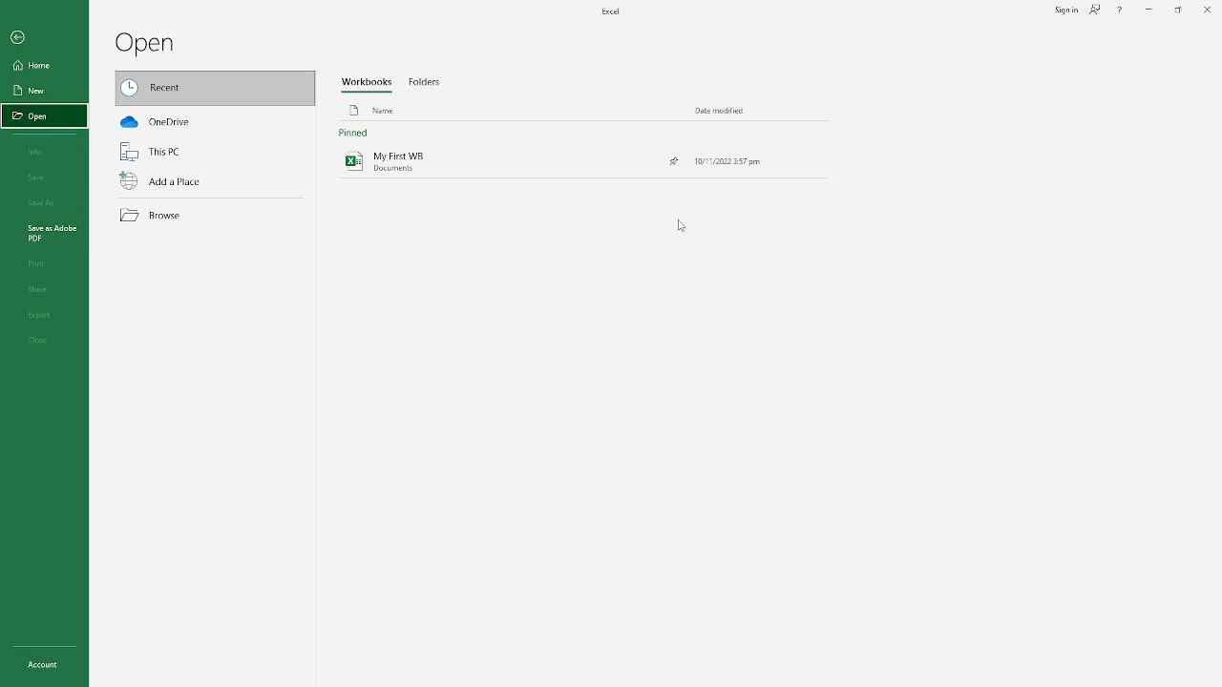
left_click(472, 162)
left_click(463, 354)
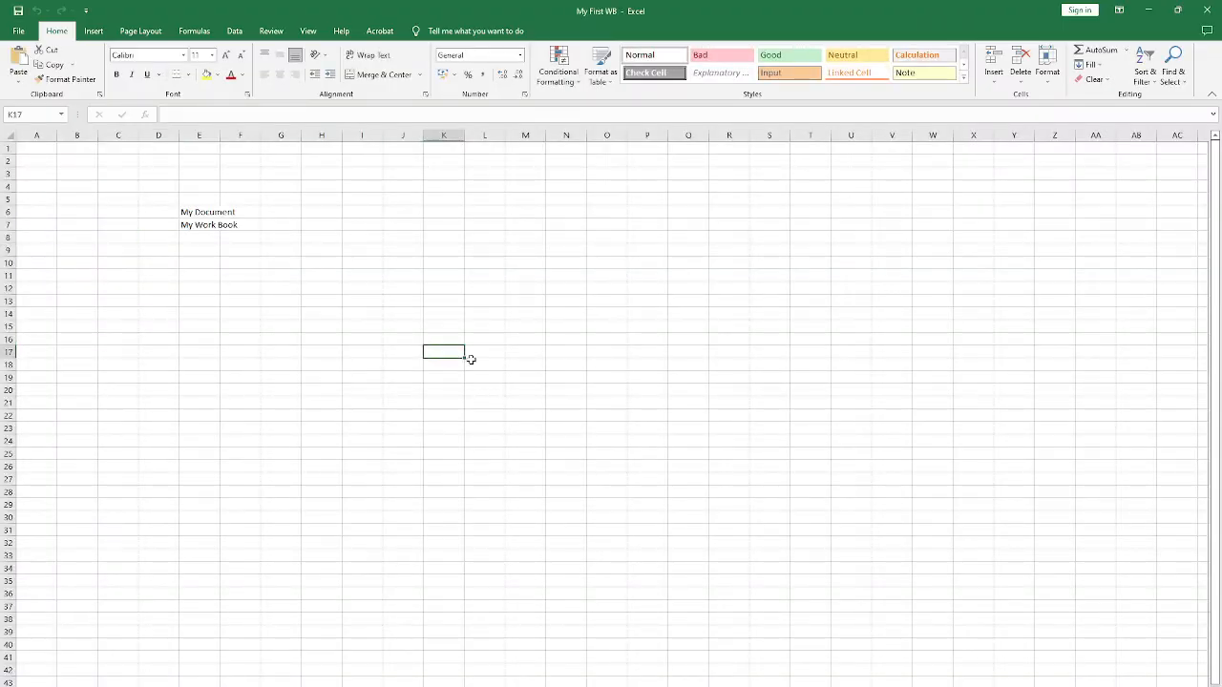
Step: Add the Open command to the Quick Access Toolbar
left_click_drag(239, 212, 240, 225)
left_click(18, 30)
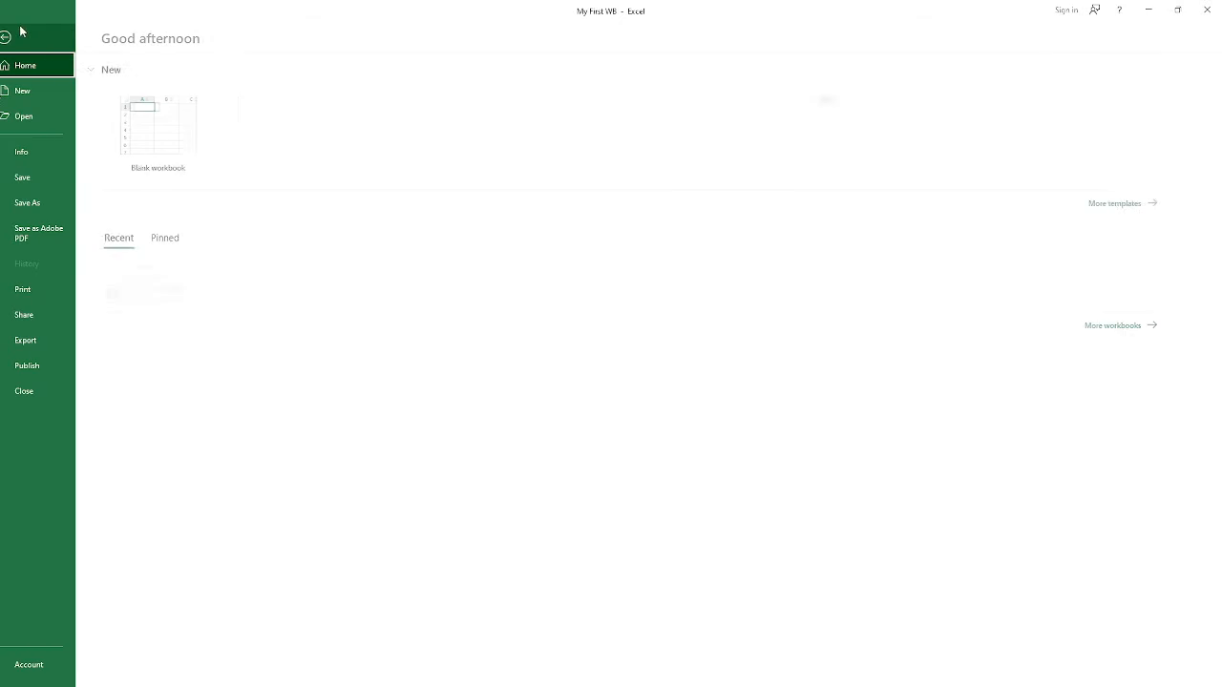
left_click(70, 34)
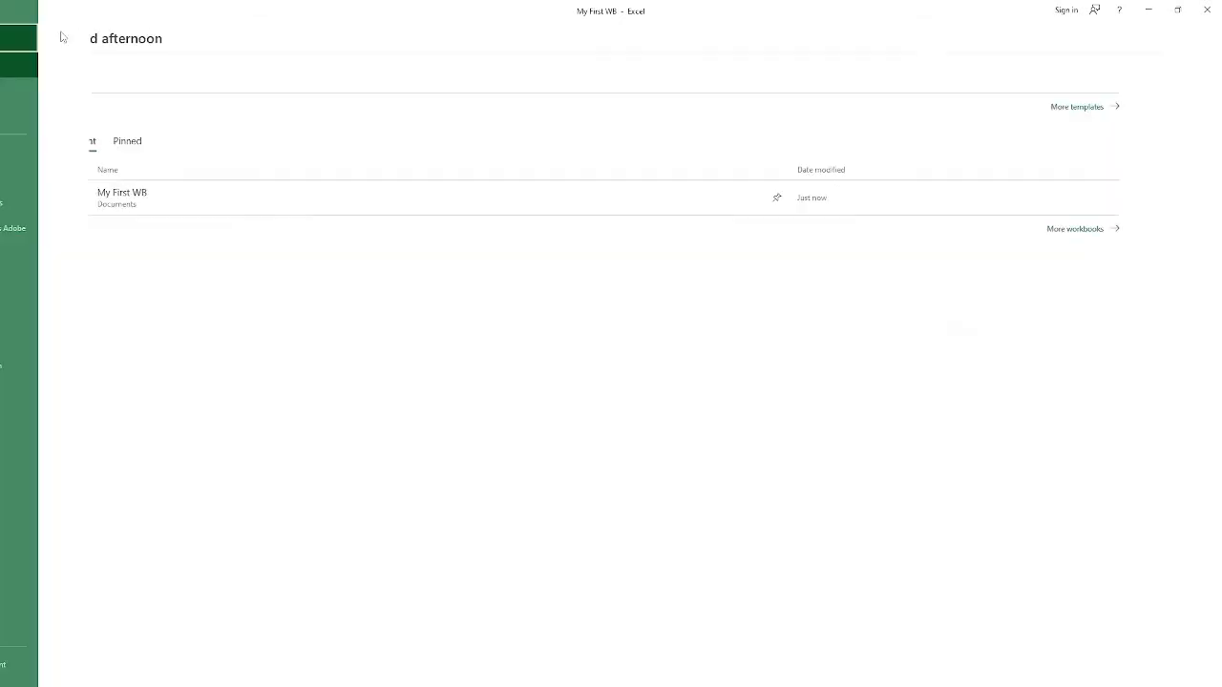
left_click(85, 10)
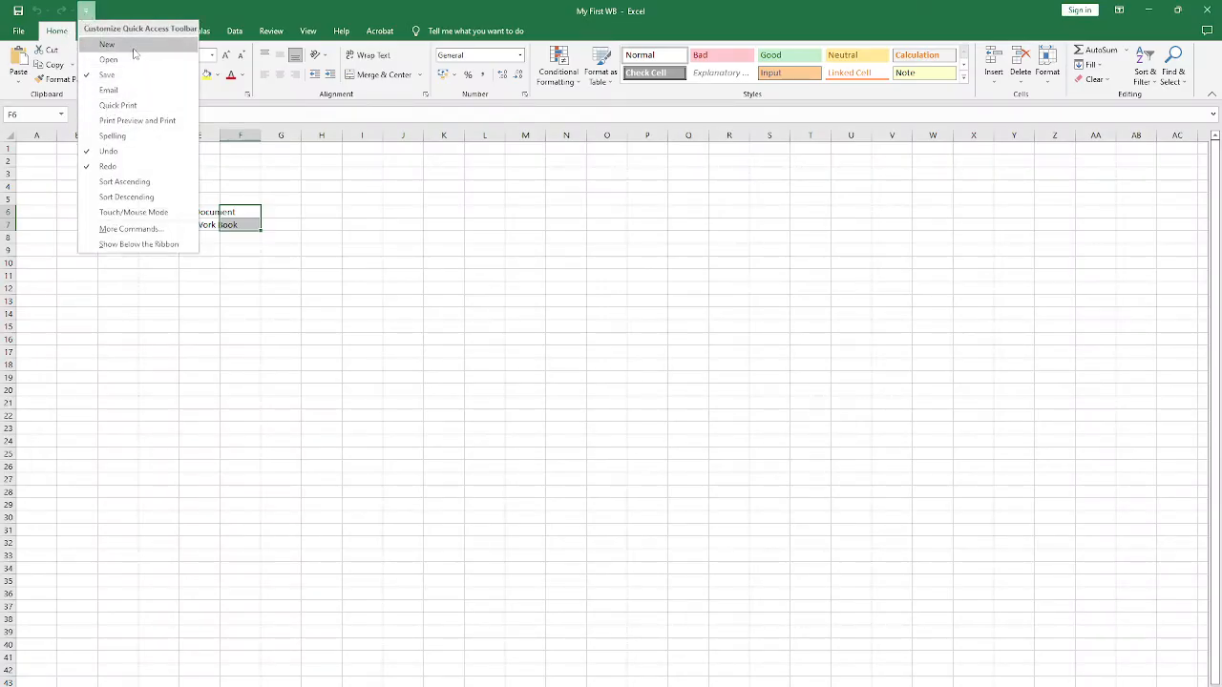
left_click(107, 57)
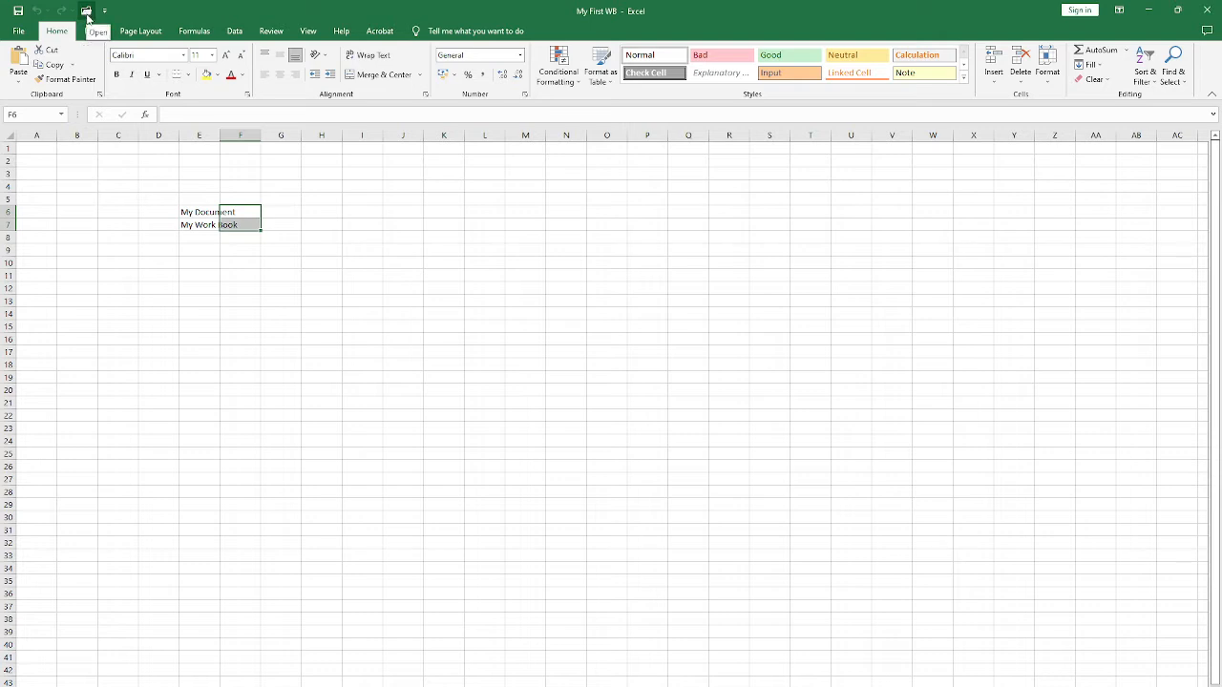
left_click(212, 279)
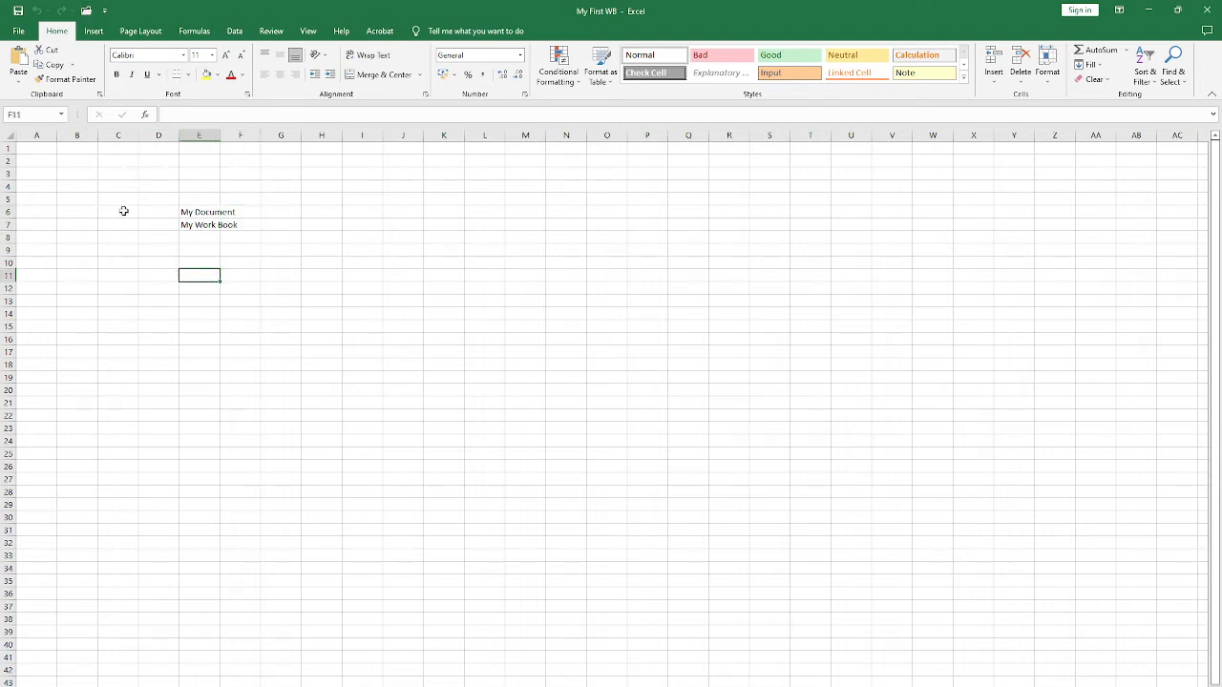
left_click(169, 302)
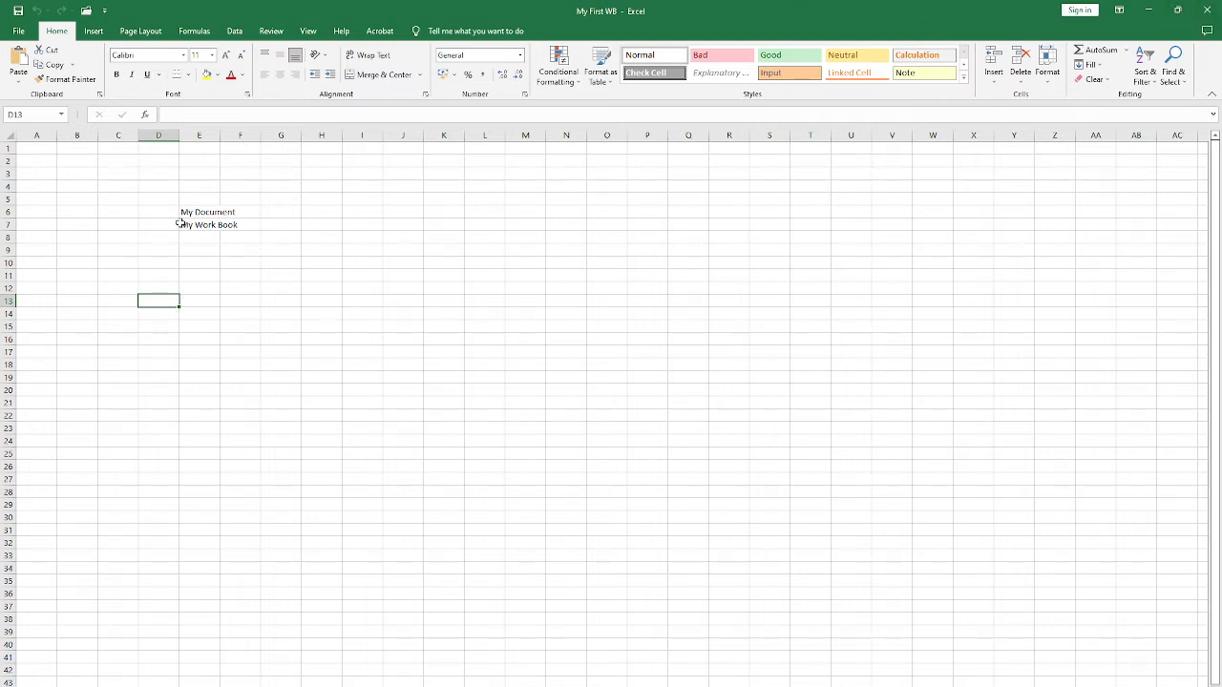
left_click(143, 191)
left_click_drag(118, 174, 303, 265)
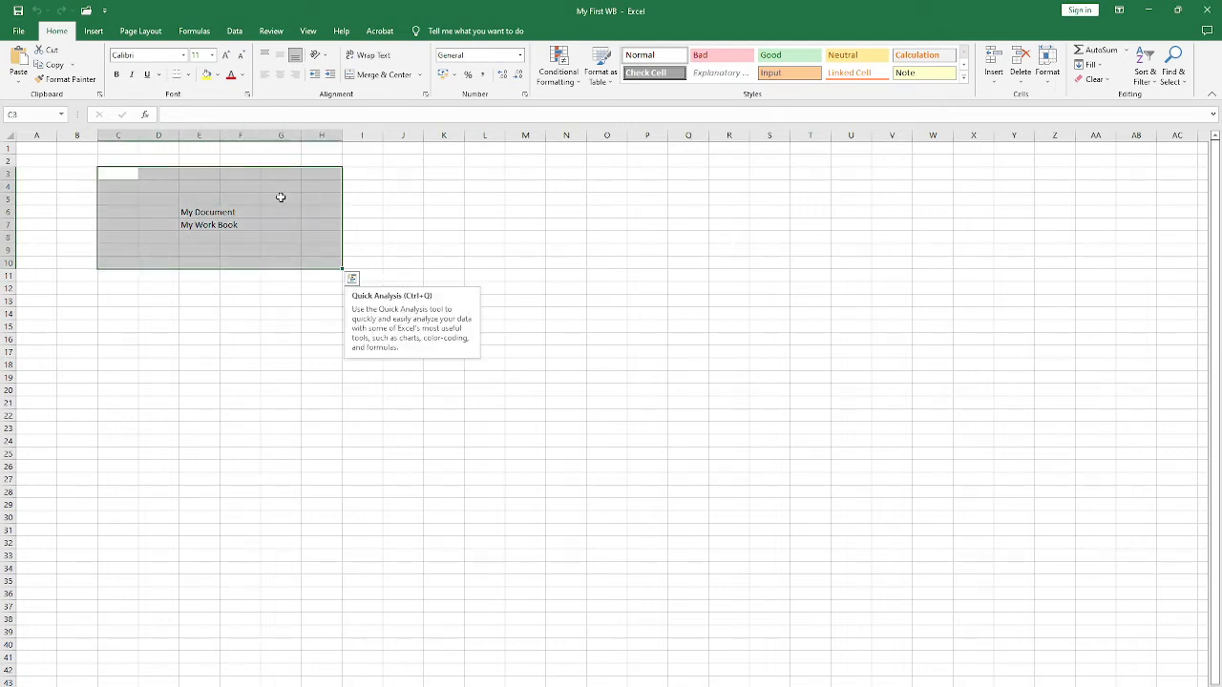
left_click(90, 249)
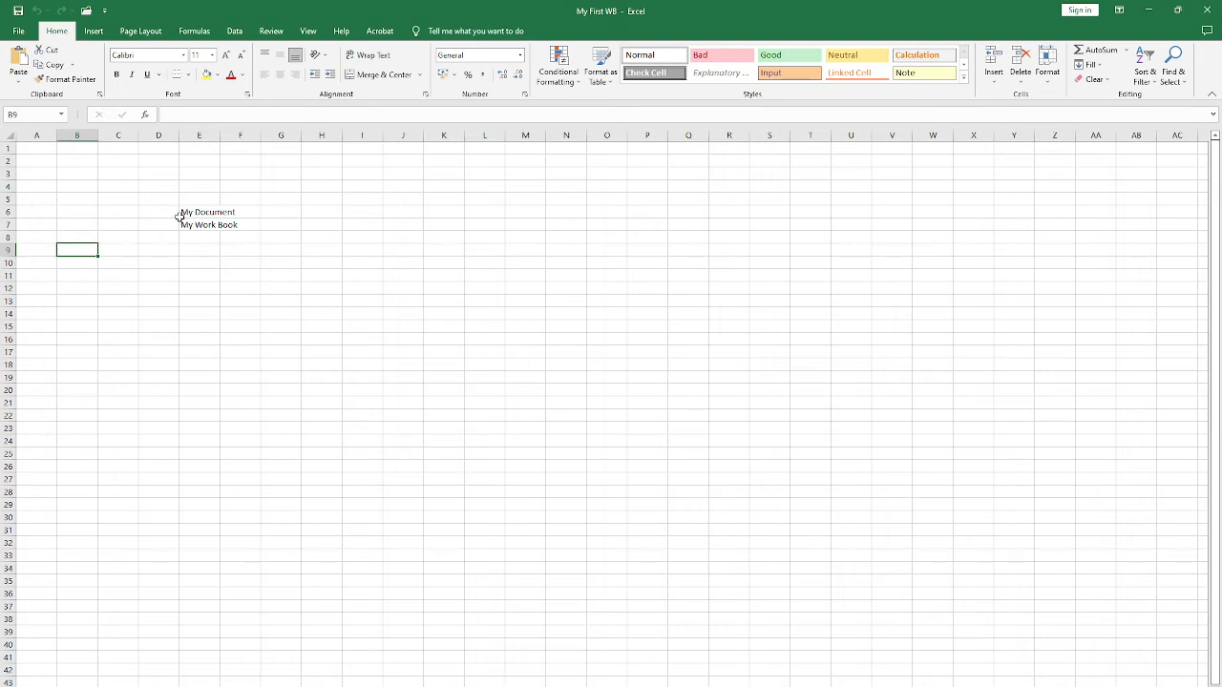
left_click_drag(145, 193, 302, 303)
left_click(414, 264)
Step: Format the My Document text in cell E6 with the Arial Black font at size 28
left_click_drag(182, 217, 196, 215)
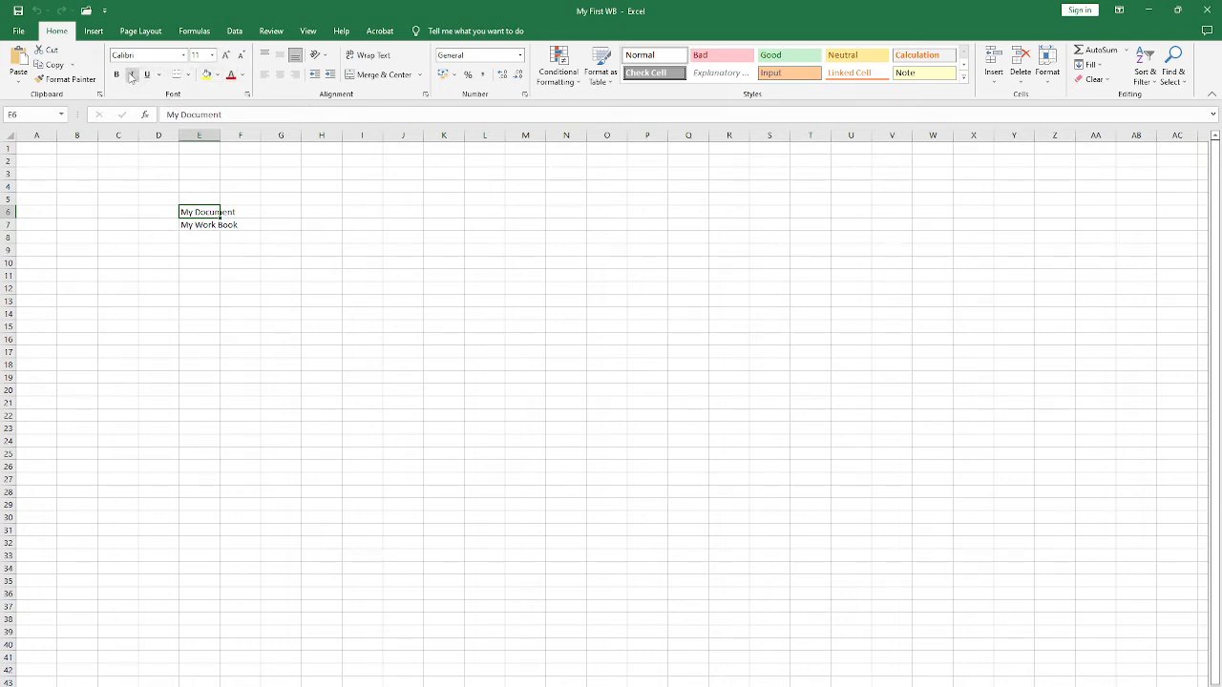
left_click(184, 54)
left_click(158, 198)
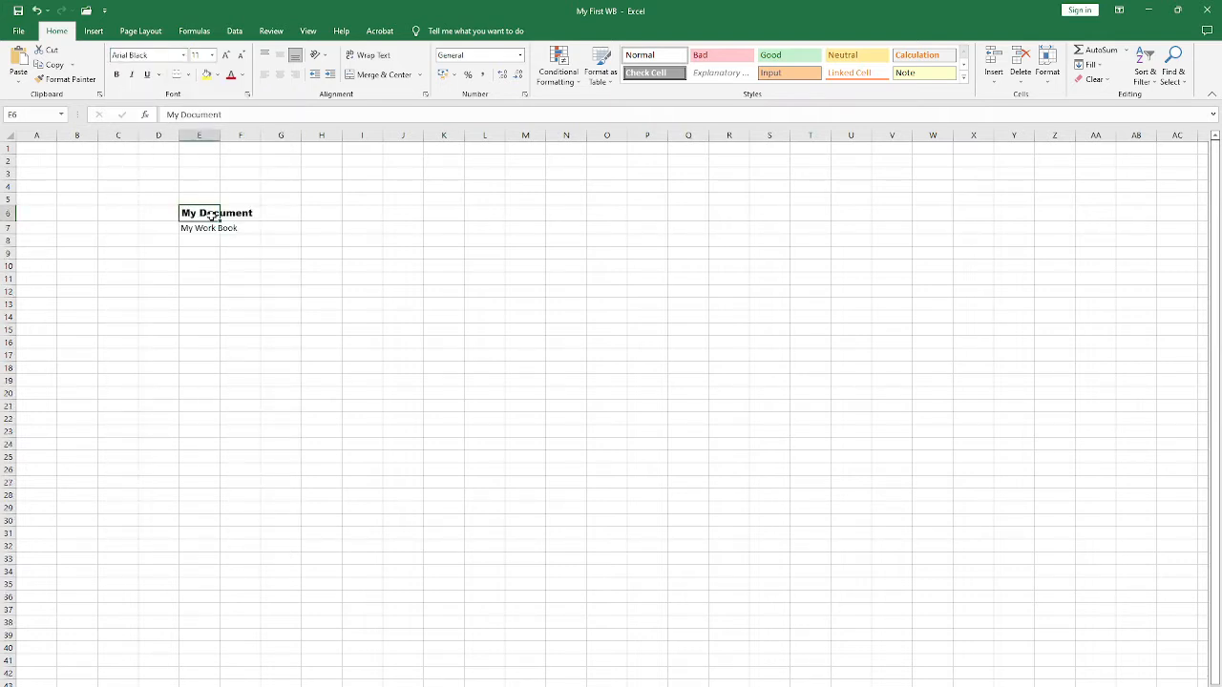
left_click(212, 55)
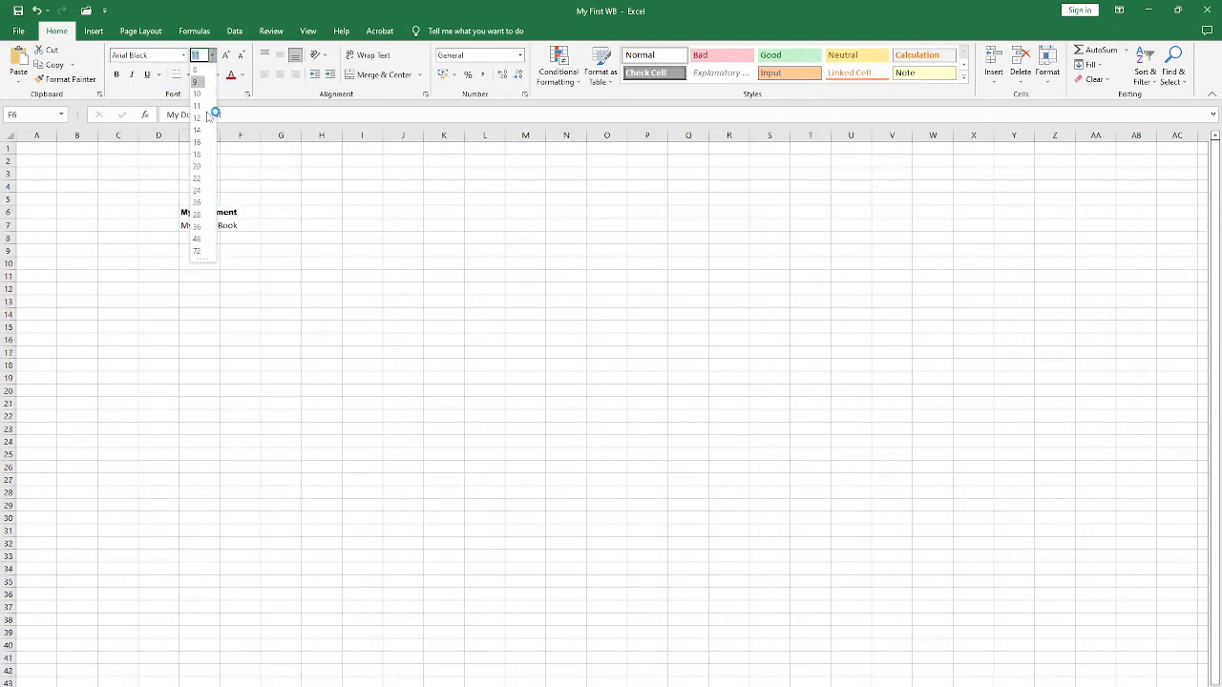
left_click(197, 214)
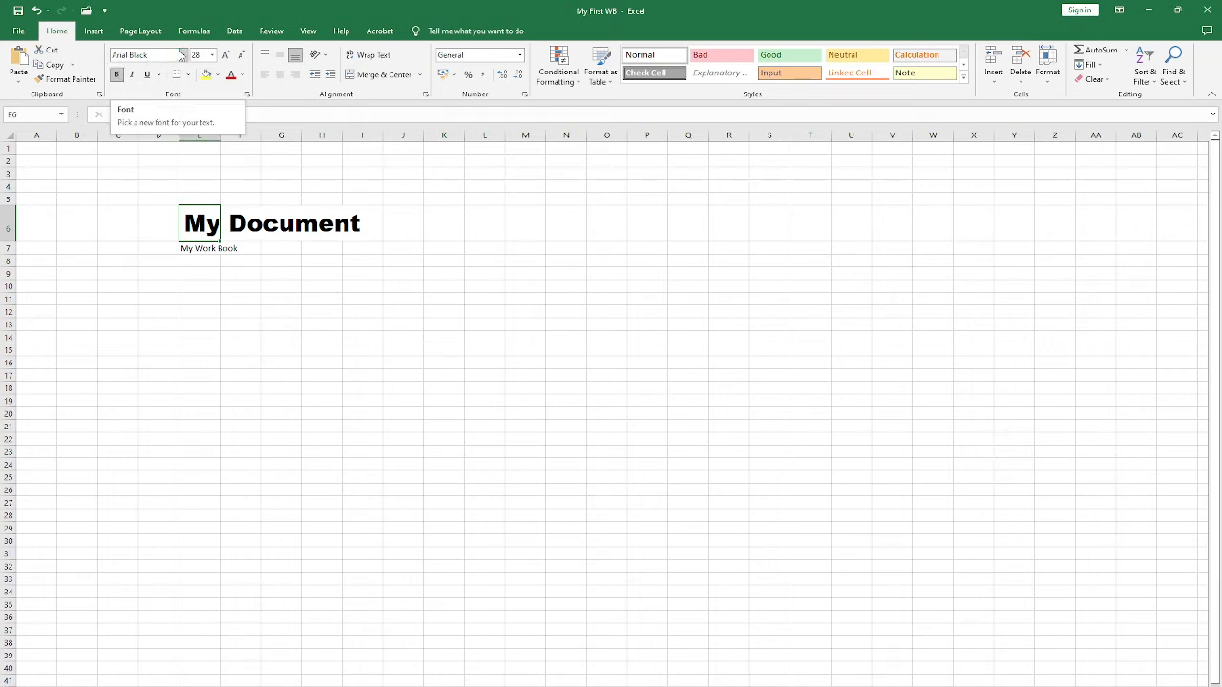
Step: Change the font of My Document in cell E6 to Arial Narrow and make it bold, italic and underlined
left_click(183, 55)
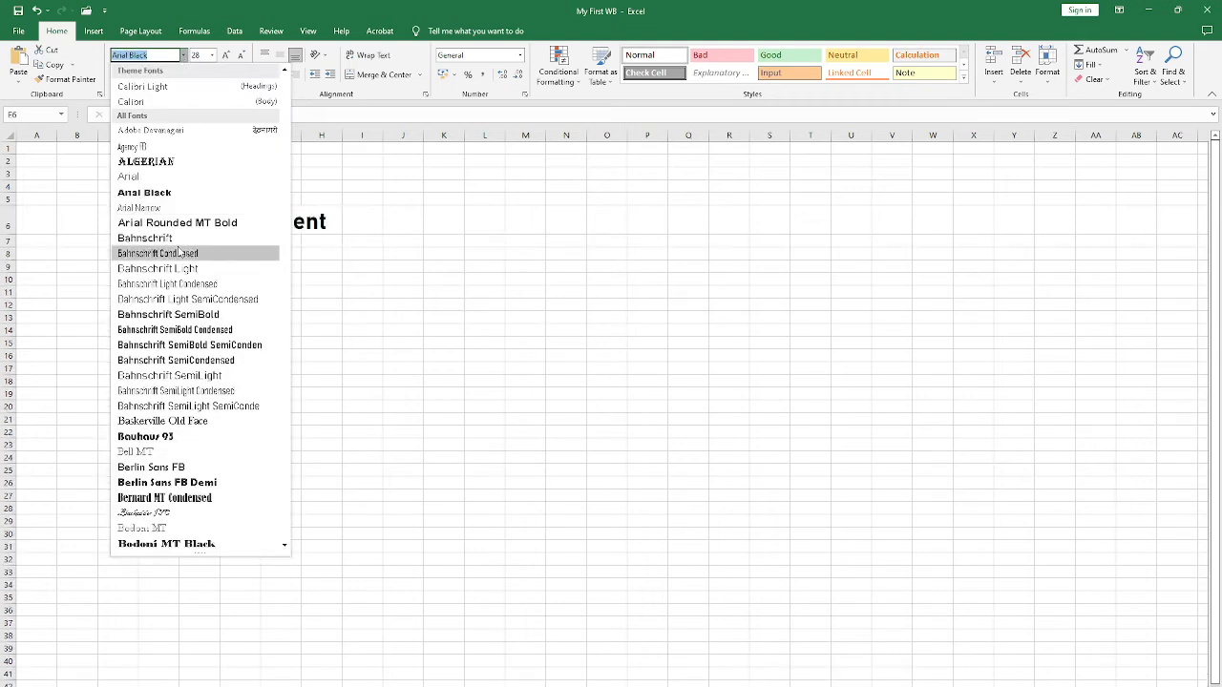
left_click(168, 205)
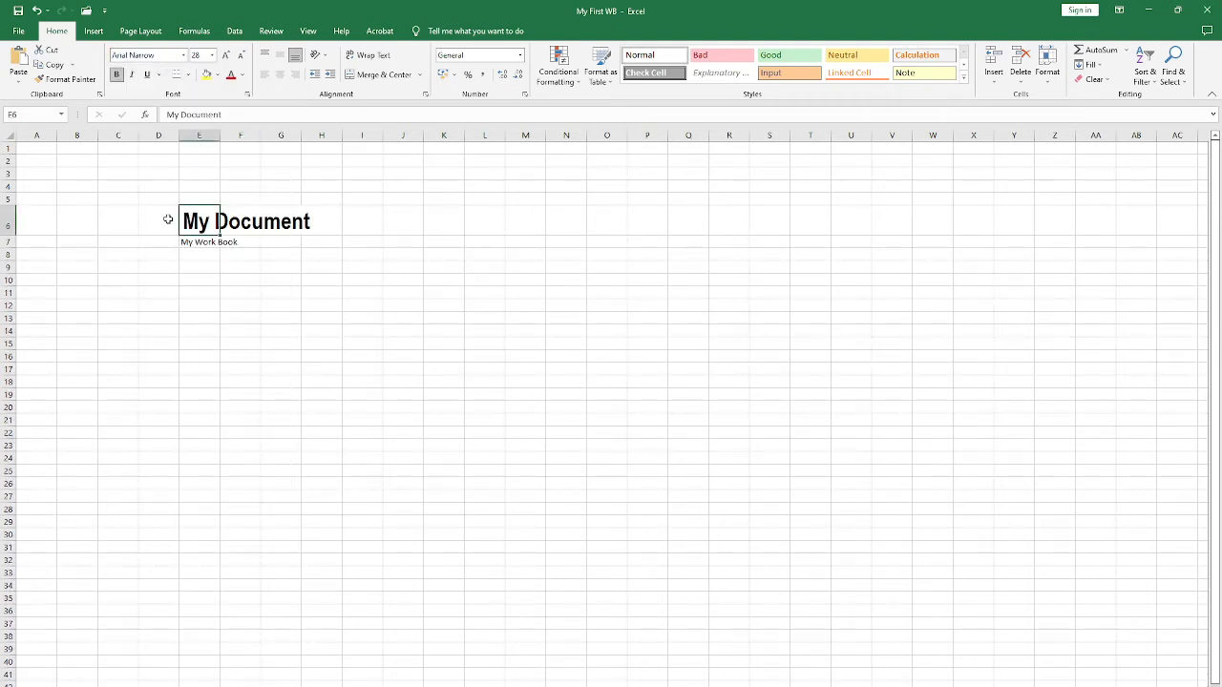
left_click(116, 74)
left_click(116, 75)
left_click(131, 74)
left_click(147, 75)
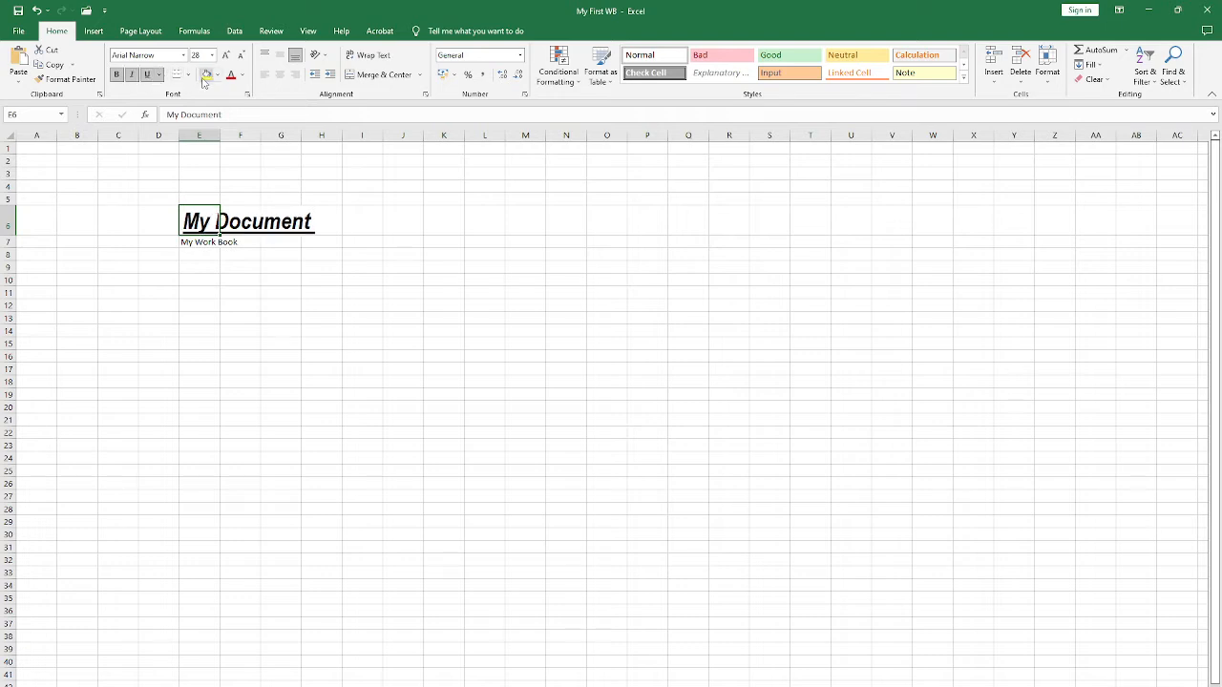
left_click(202, 254)
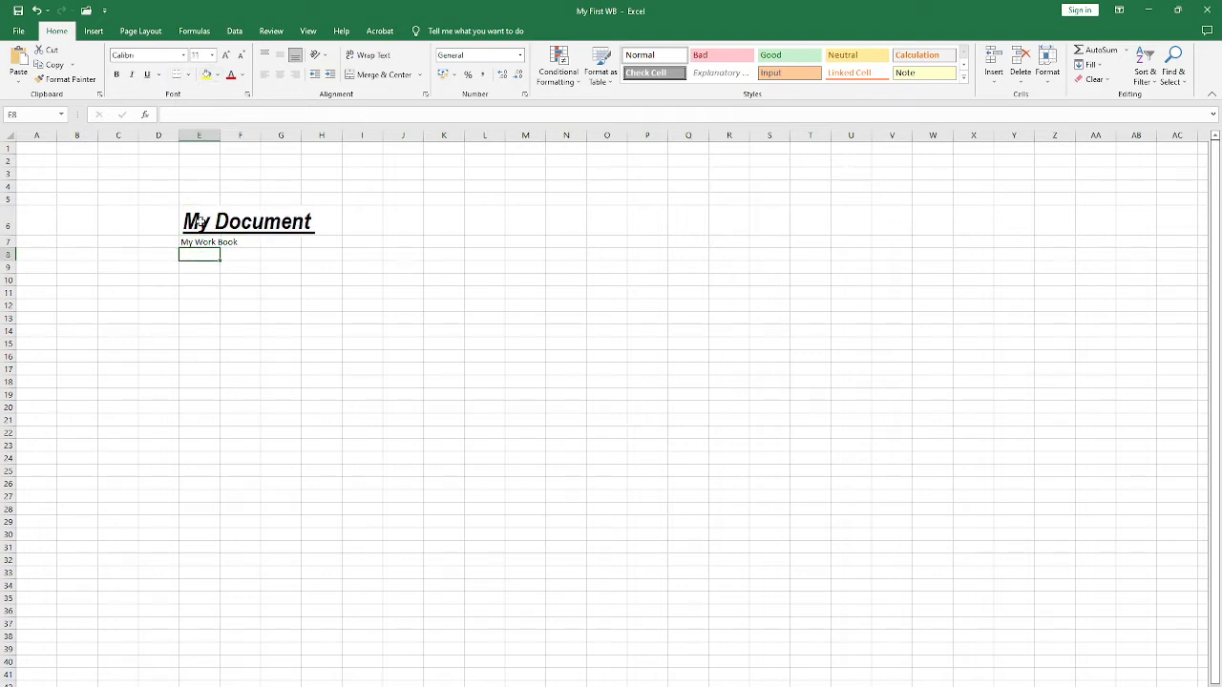
left_click(201, 222)
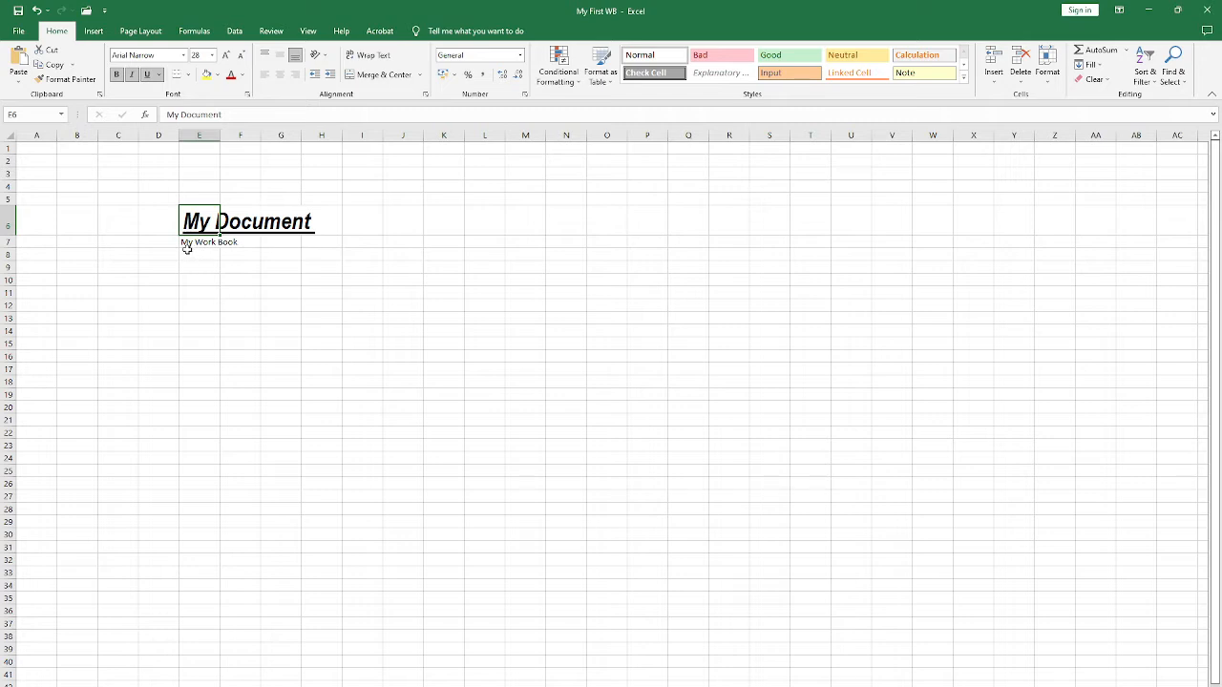
left_click(187, 249)
left_click(162, 163)
left_click_drag(35, 146, 1080, 621)
left_click(368, 258)
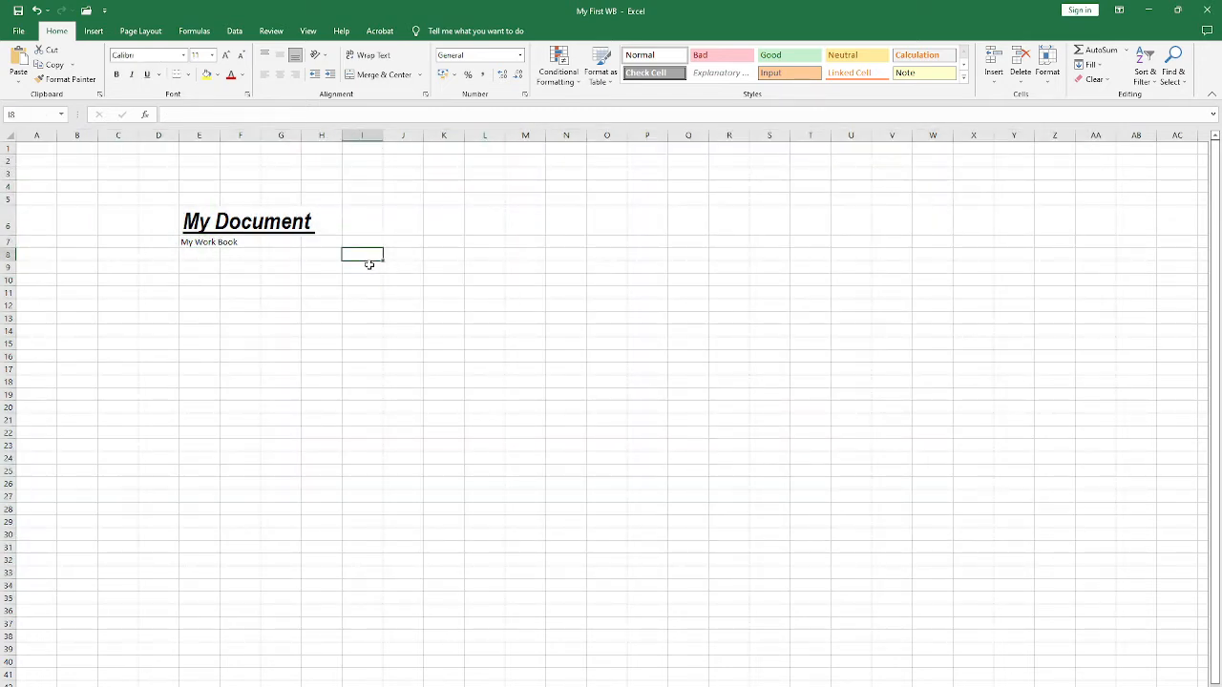
left_click_drag(175, 203, 326, 306)
left_click_drag(201, 224, 204, 243)
left_click(373, 269)
left_click_drag(84, 160, 861, 482)
left_click(861, 482)
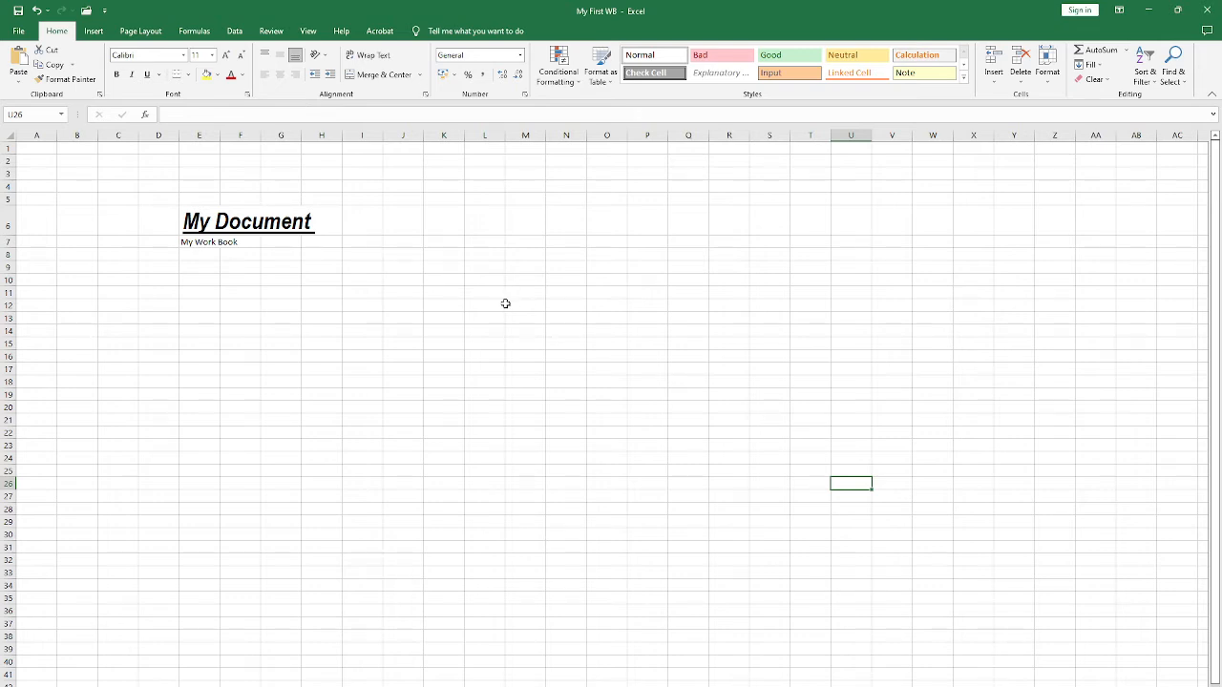
Step: Check the sheet's print preview and return to cell E6 on the worksheet
key("ctrl+p")
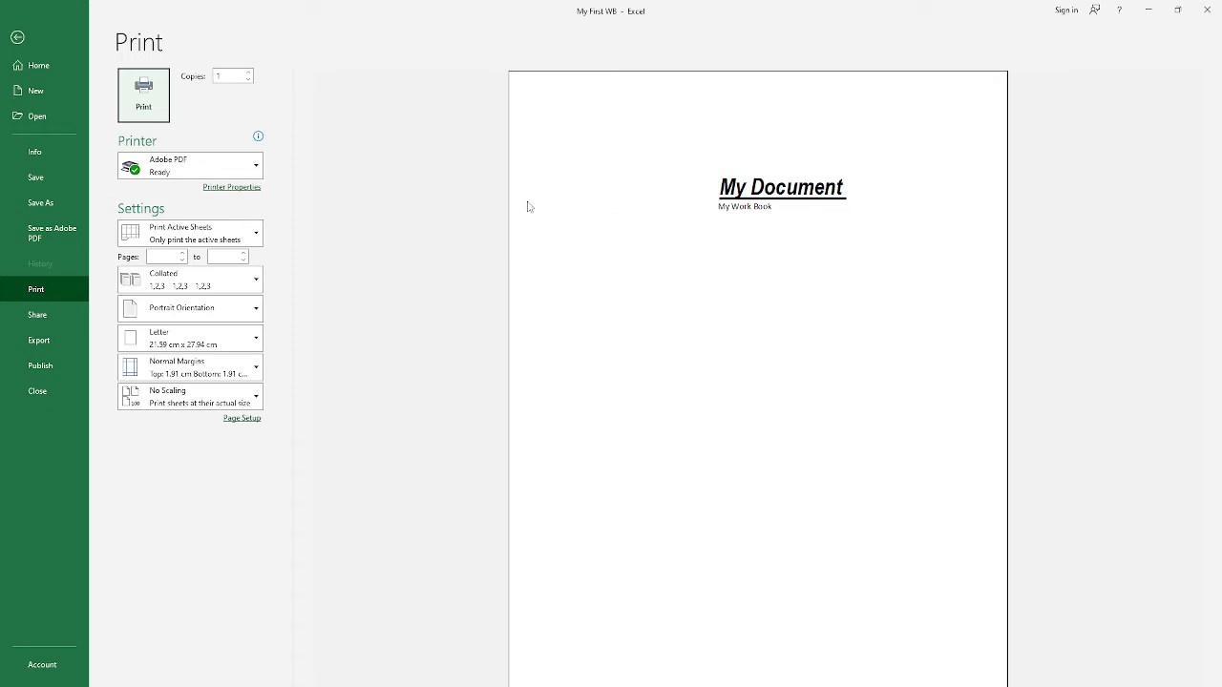
left_click(34, 40)
left_click(195, 222)
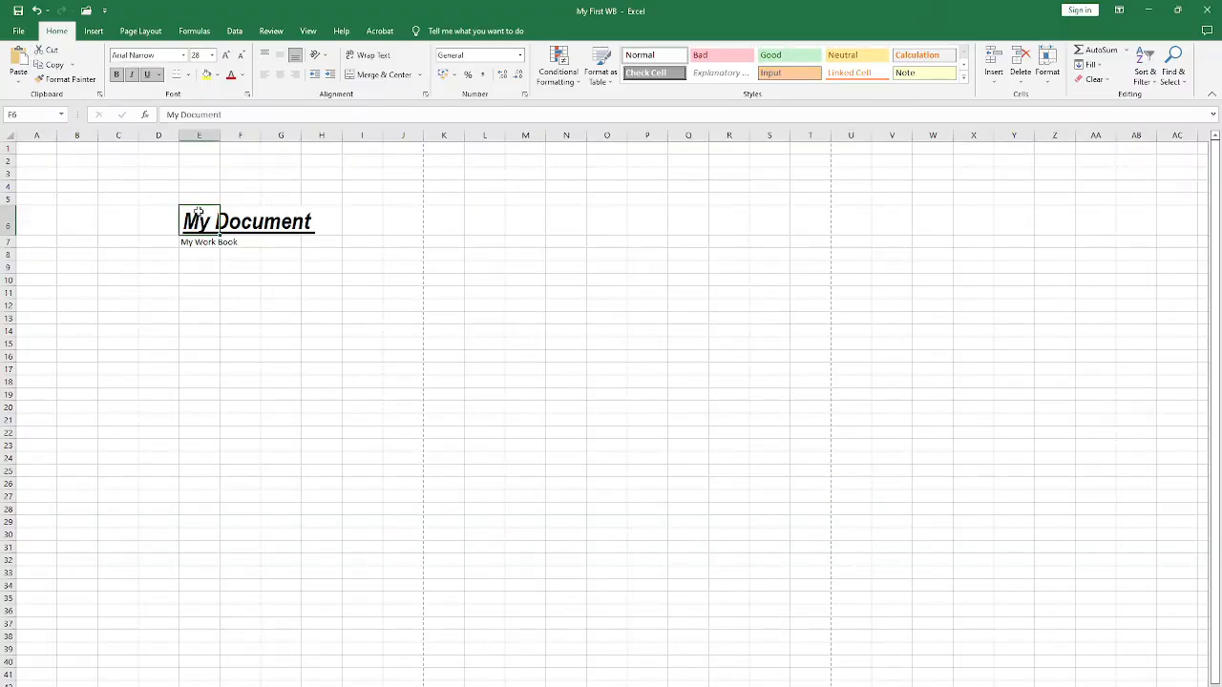
left_click_drag(198, 212, 194, 240)
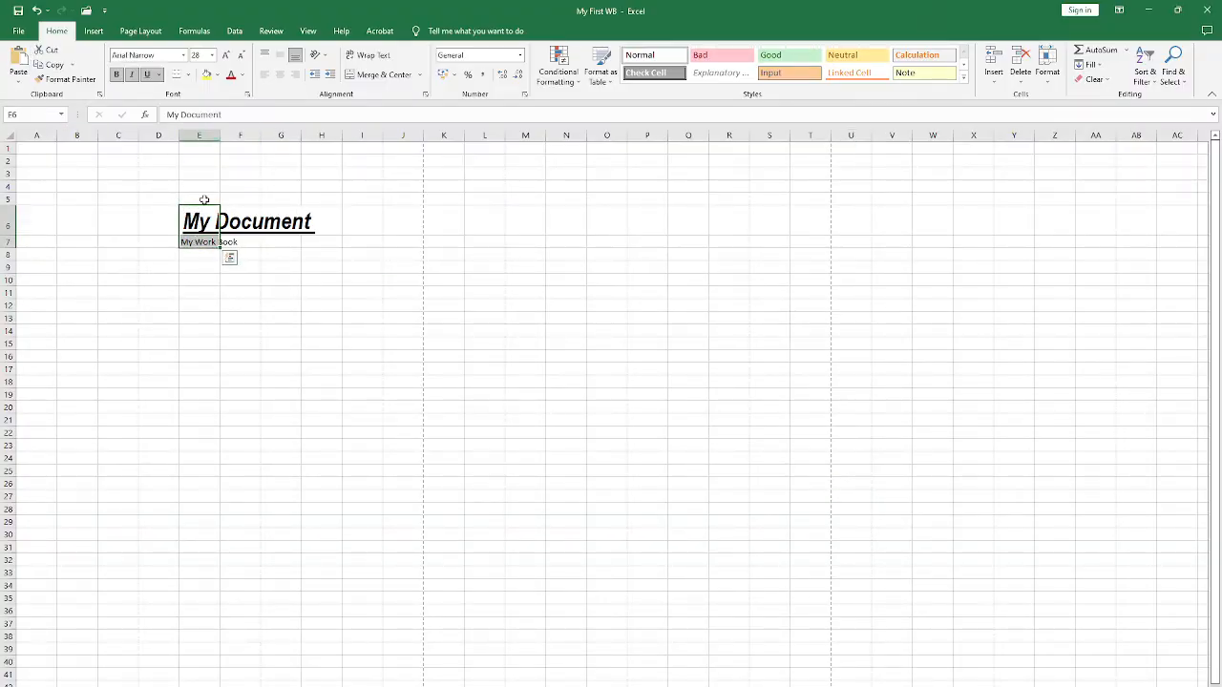
left_click(208, 217)
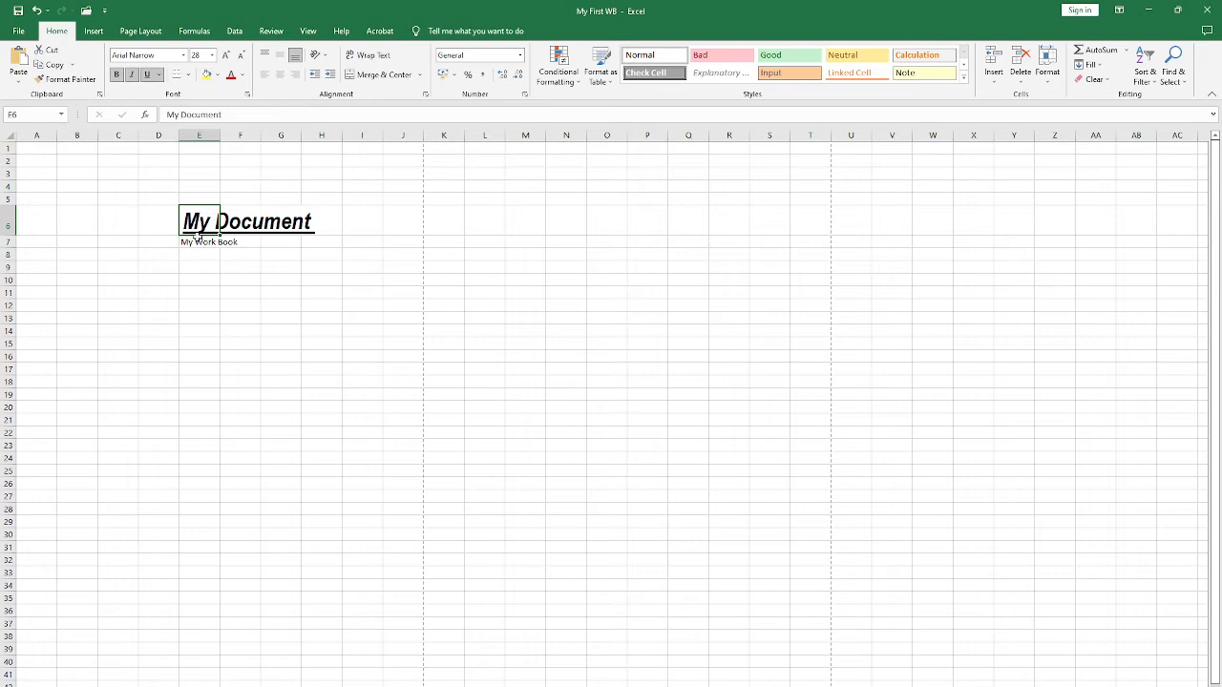
left_click_drag(196, 233, 232, 254)
left_click(191, 75)
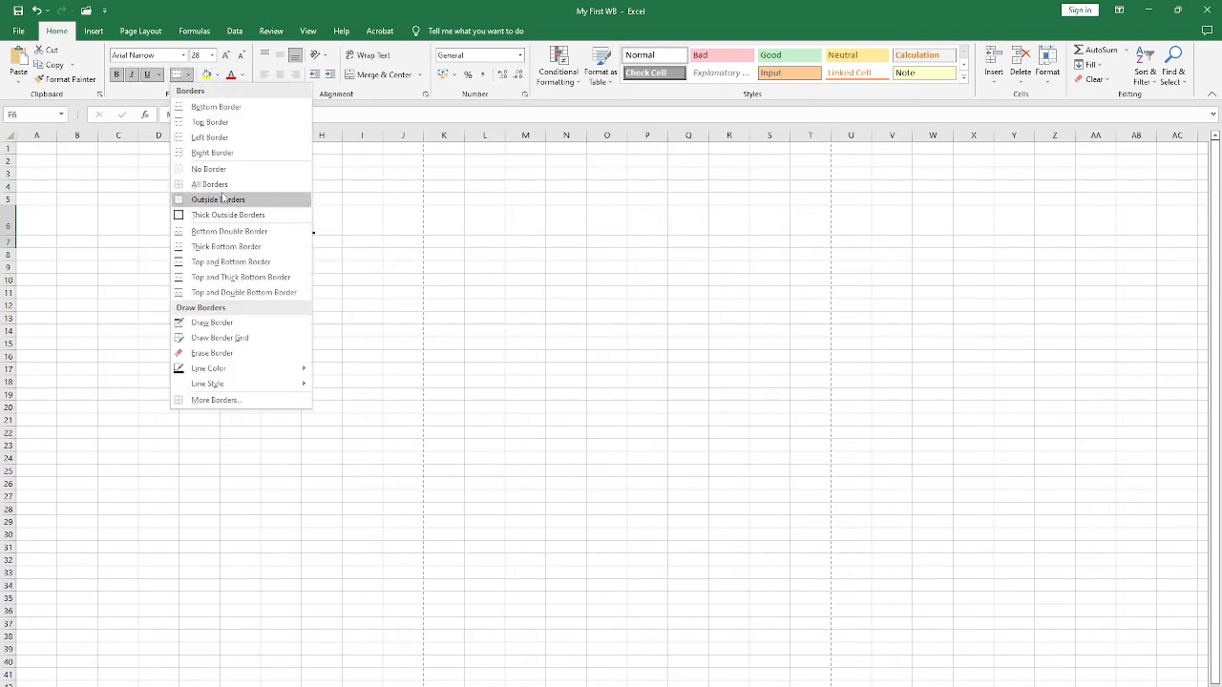
left_click(188, 74)
Step: Apply borders to cells E6:E7, which hold My Document and My Work Book
left_click(196, 223)
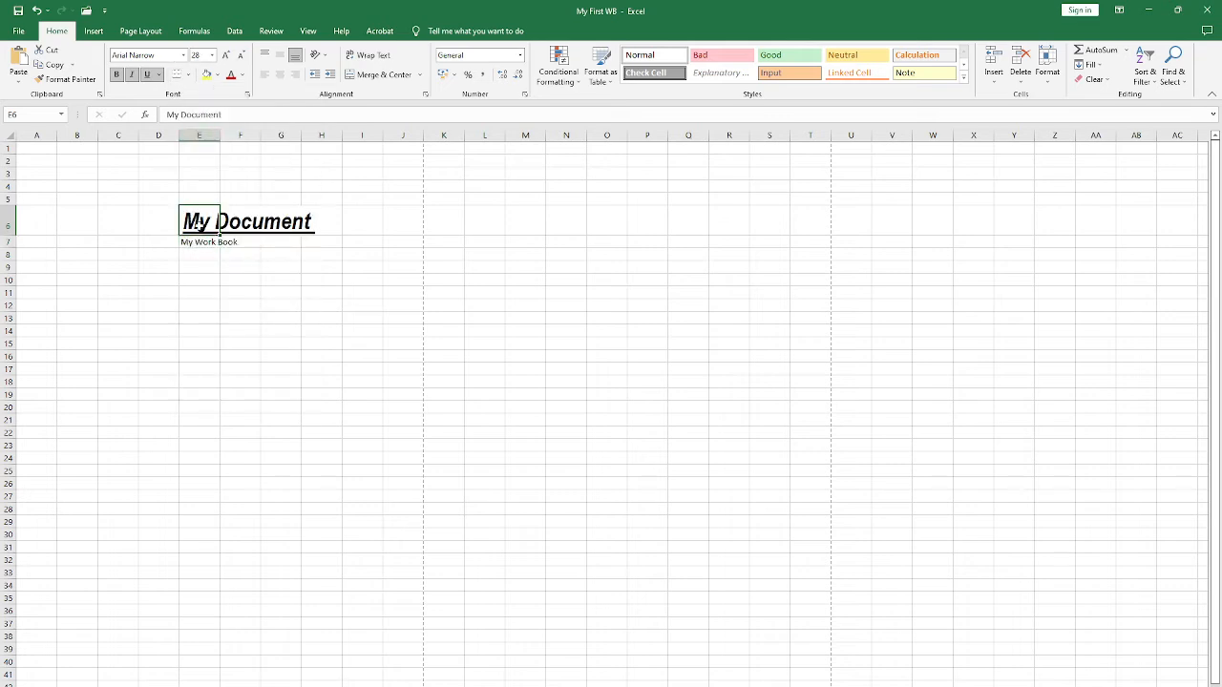
left_click_drag(195, 228, 207, 249)
left_click(126, 227)
left_click(164, 220)
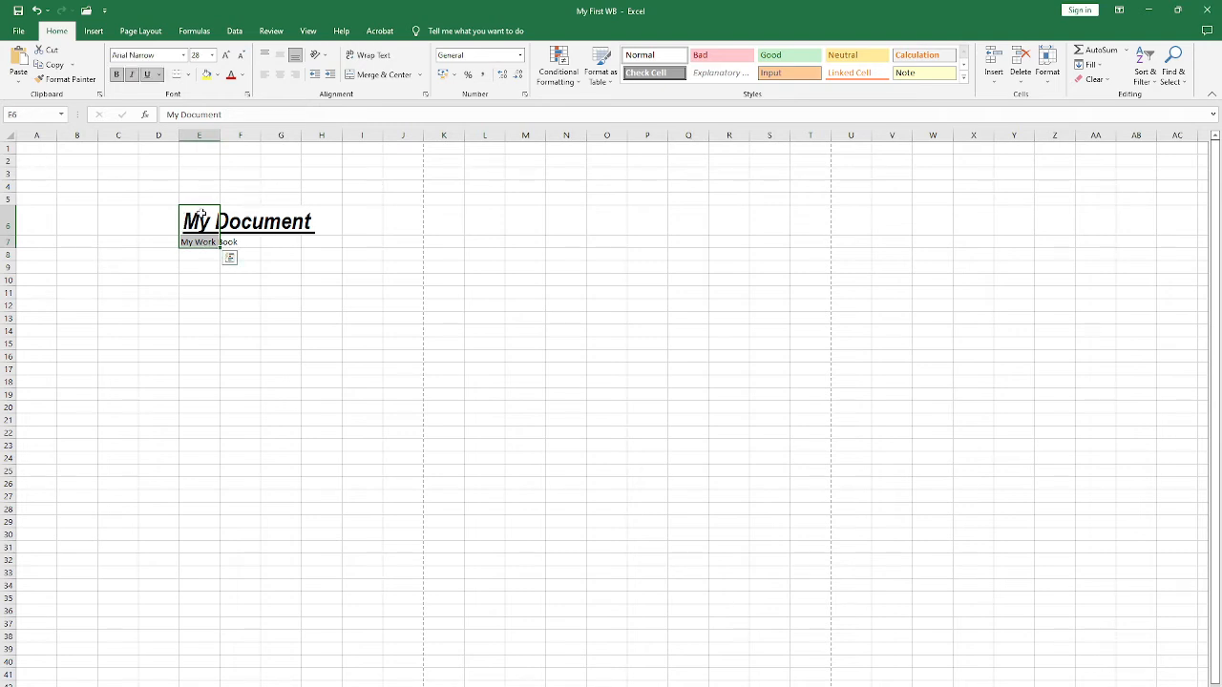
left_click(189, 75)
left_click(260, 233)
left_click(262, 282)
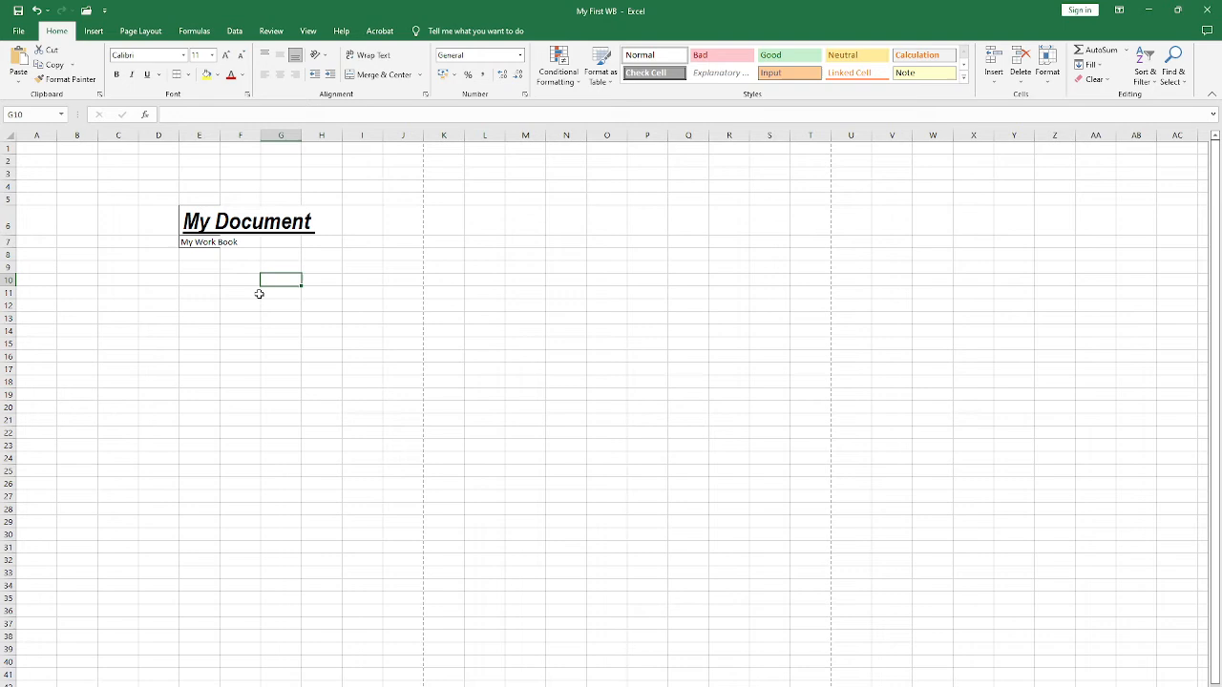
left_click(196, 218)
left_click(204, 242)
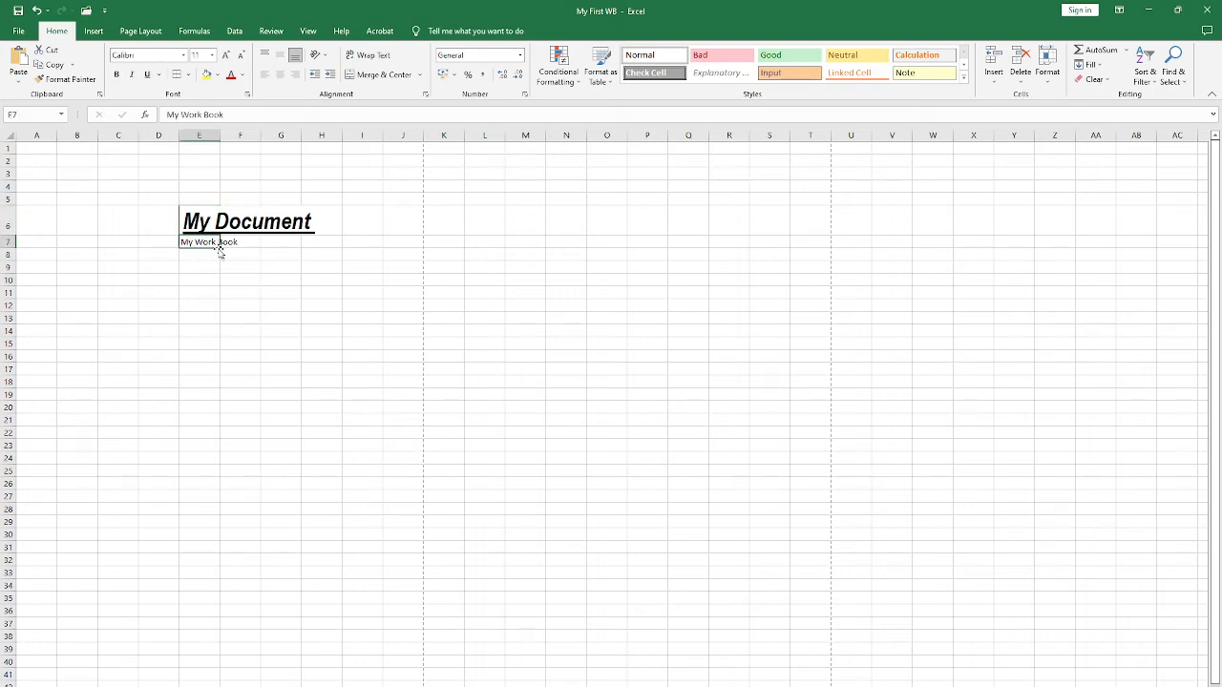
Step: Check how the bordered cells E6:E7 look in the print preview and return to the worksheet
left_click(196, 220)
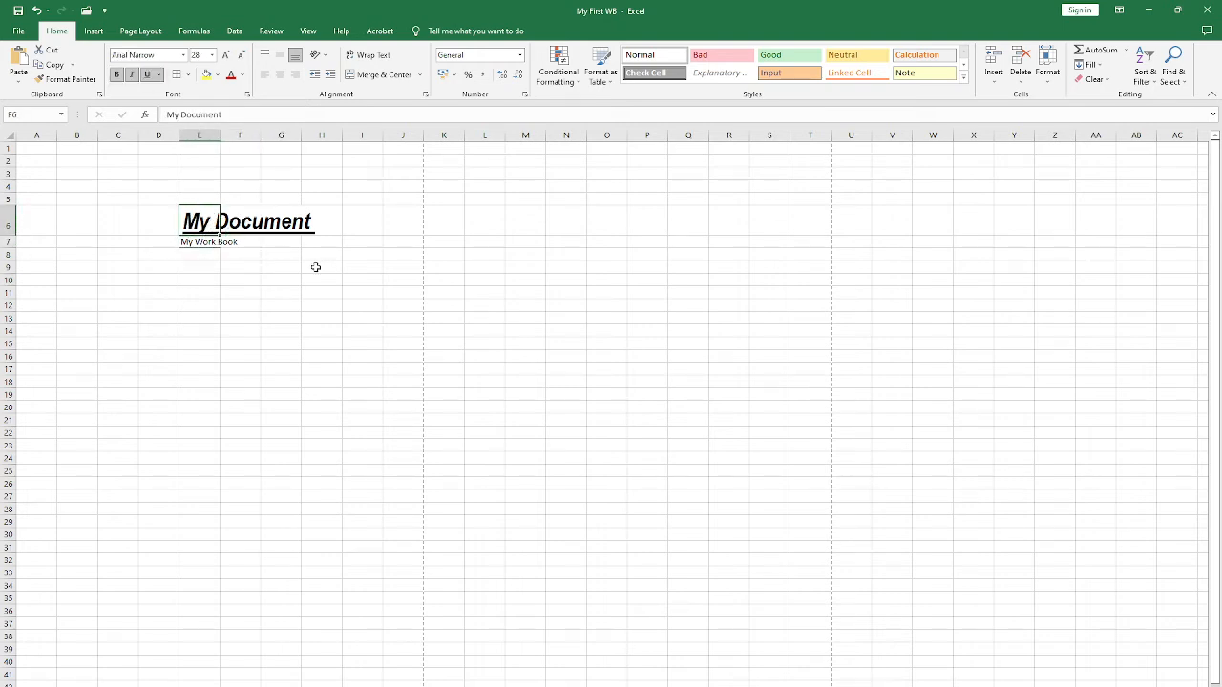
key("ctrl+p")
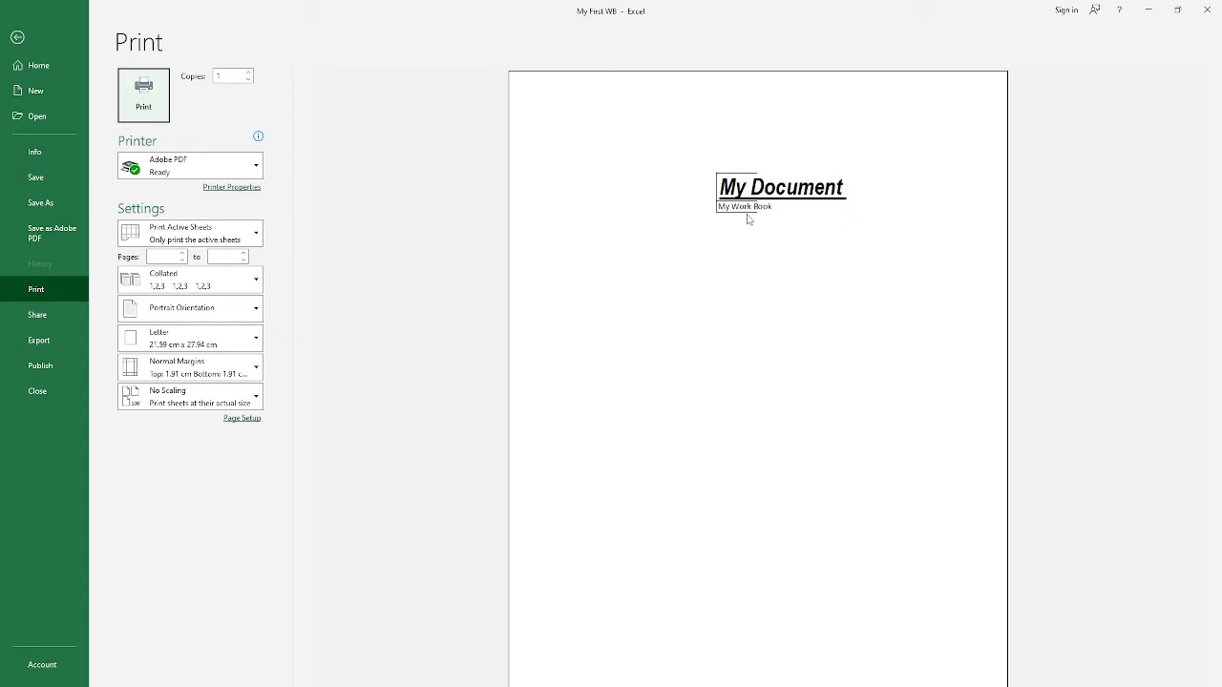
left_click(18, 37)
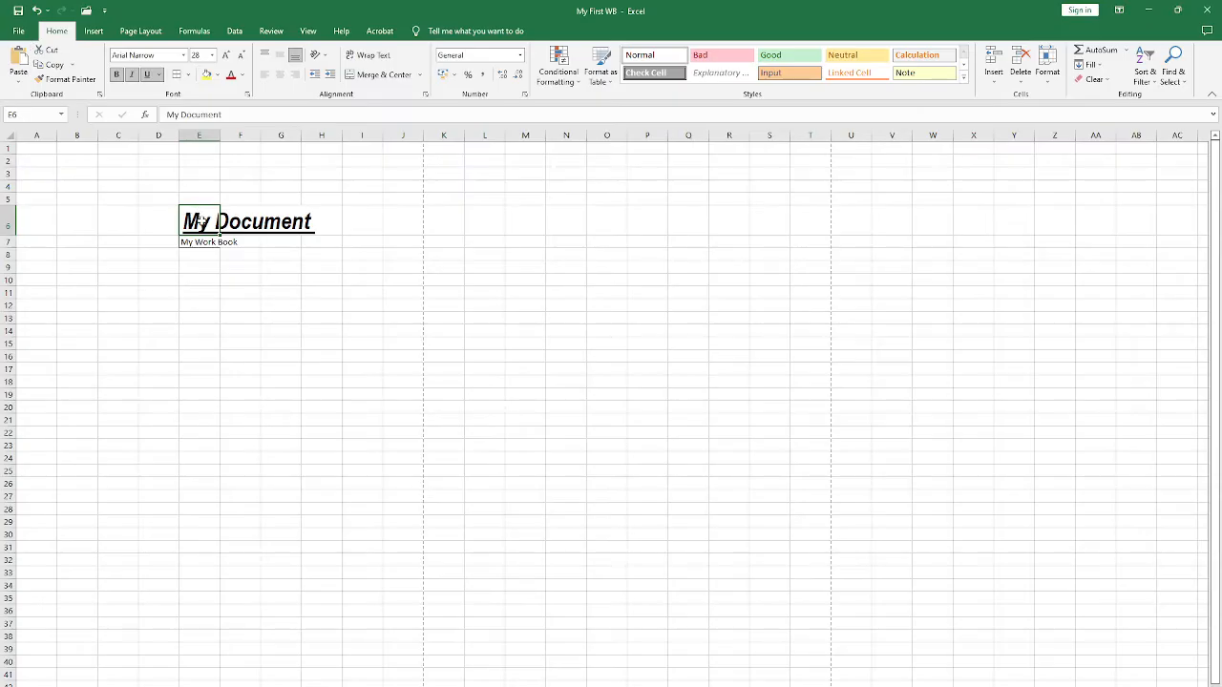
Step: Apply borders to cells E6:H7, check them in the print preview and return to the worksheet
left_click_drag(202, 222, 310, 241)
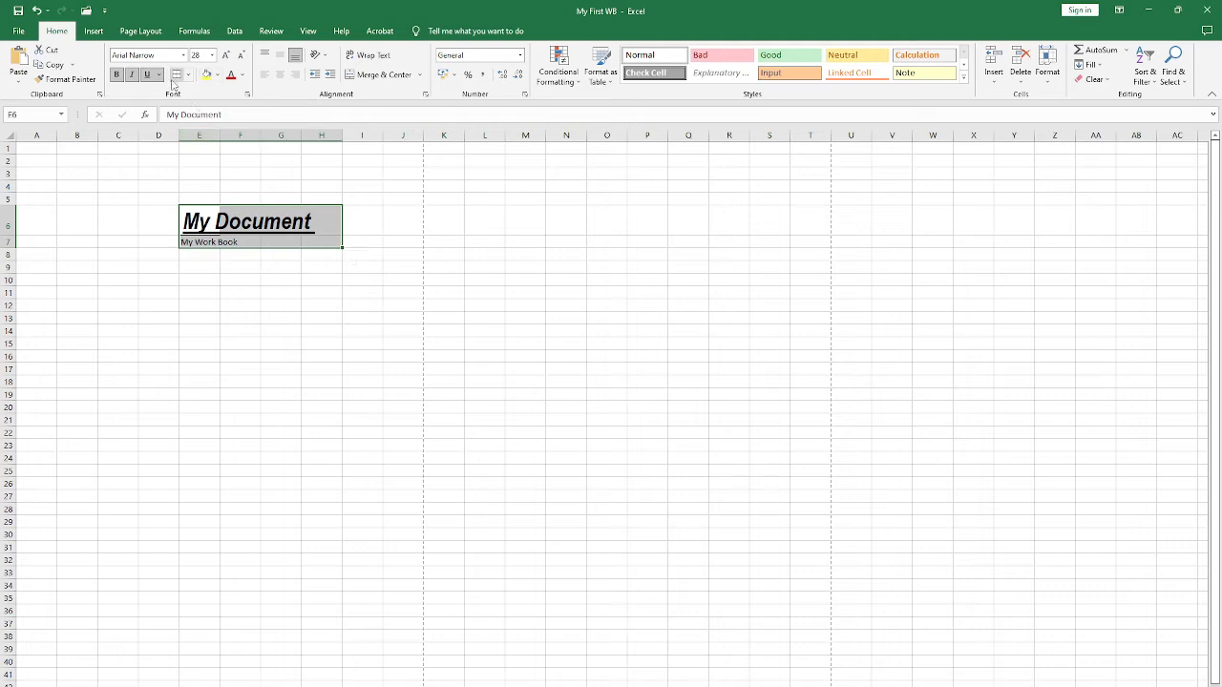
left_click(271, 280)
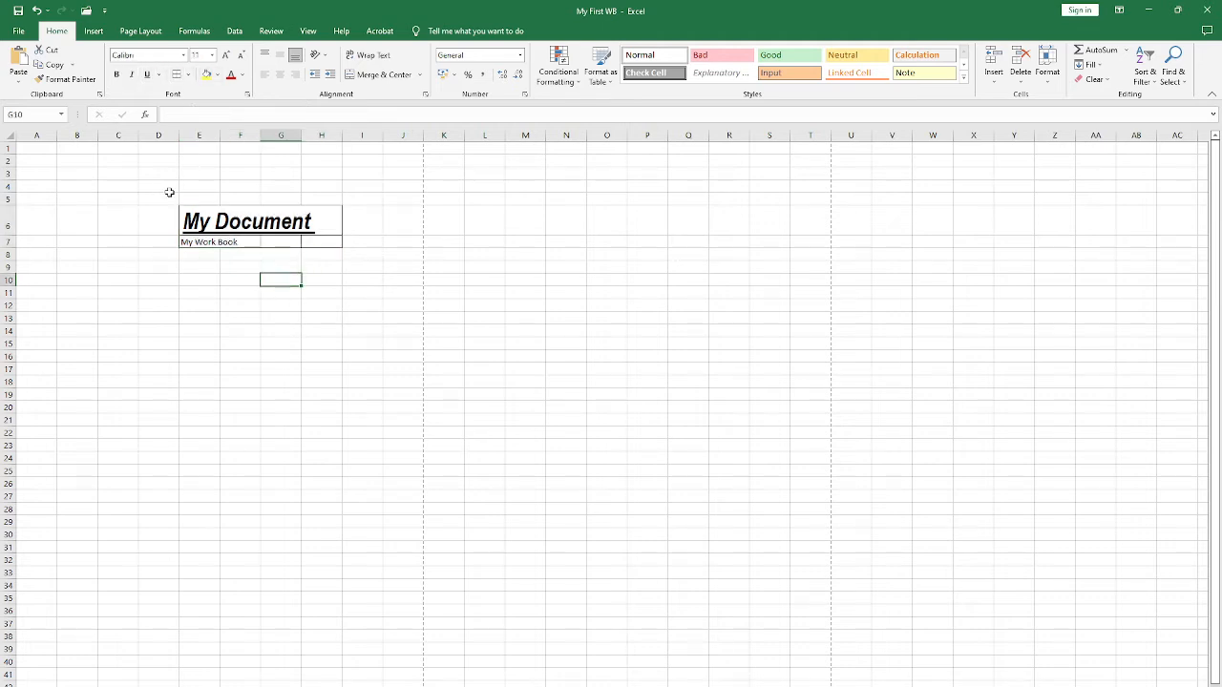
key("ctrl+p")
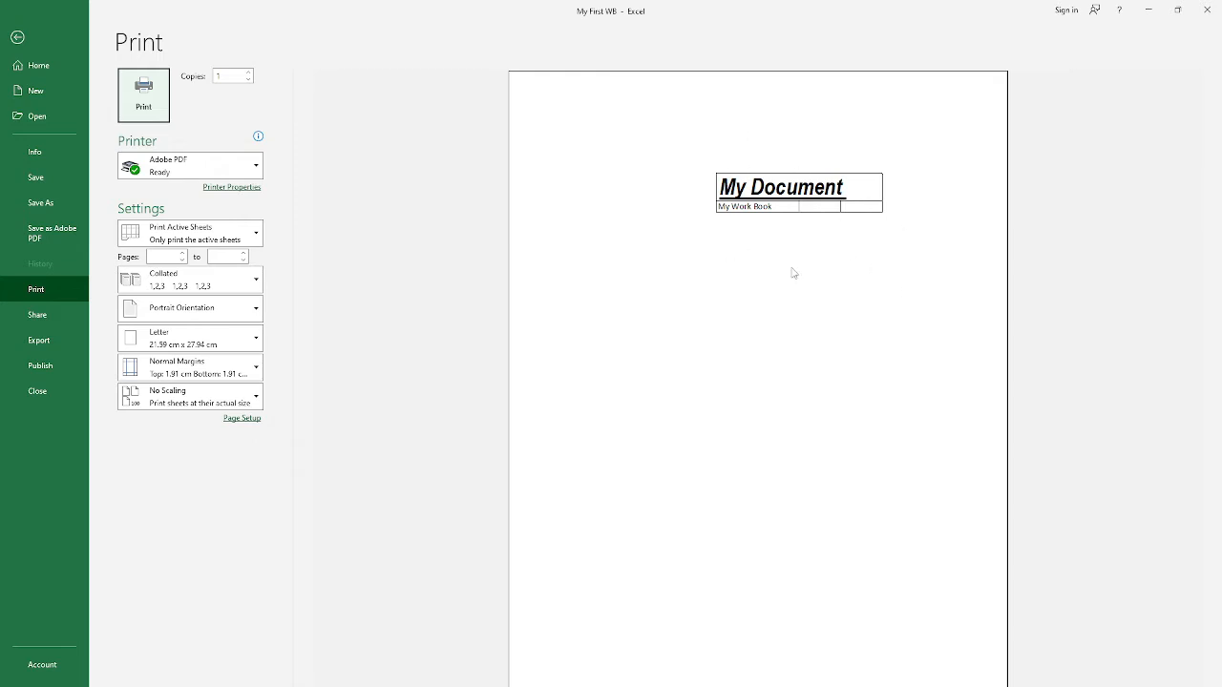
left_click(17, 36)
Step: Examine the borders across cells E6:H7, checking the individual cells of row 7
left_click_drag(196, 222, 324, 240)
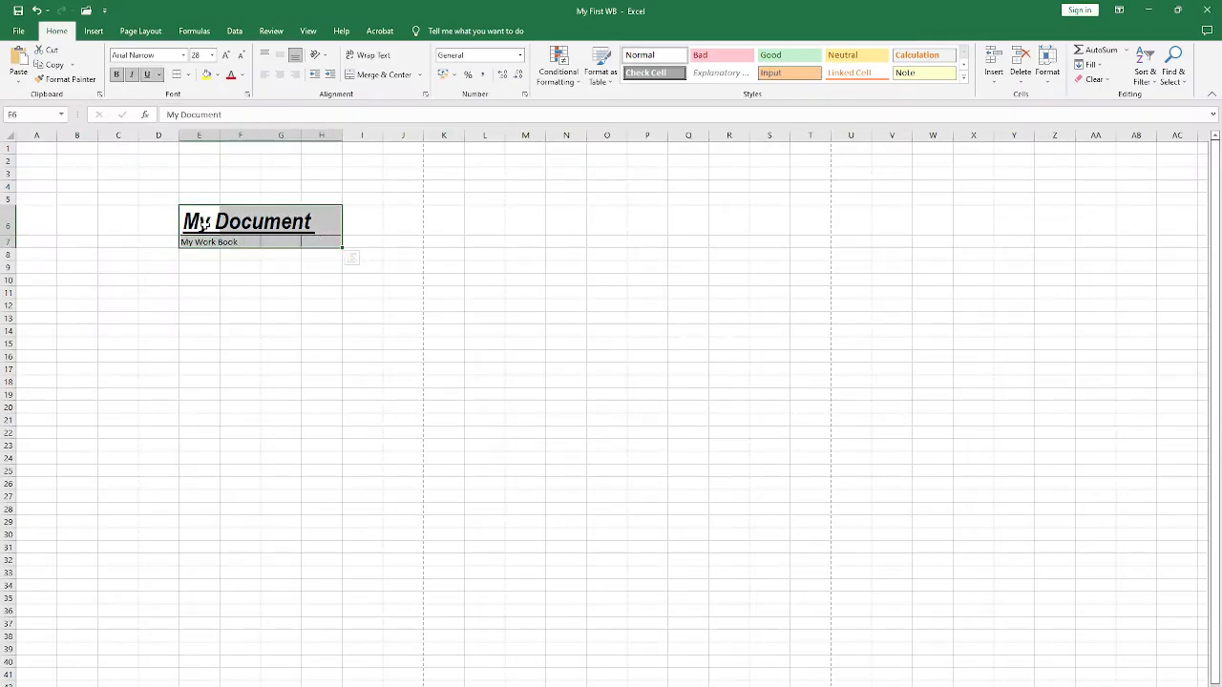
left_click_drag(196, 215, 326, 246)
left_click(245, 254)
left_click(259, 243)
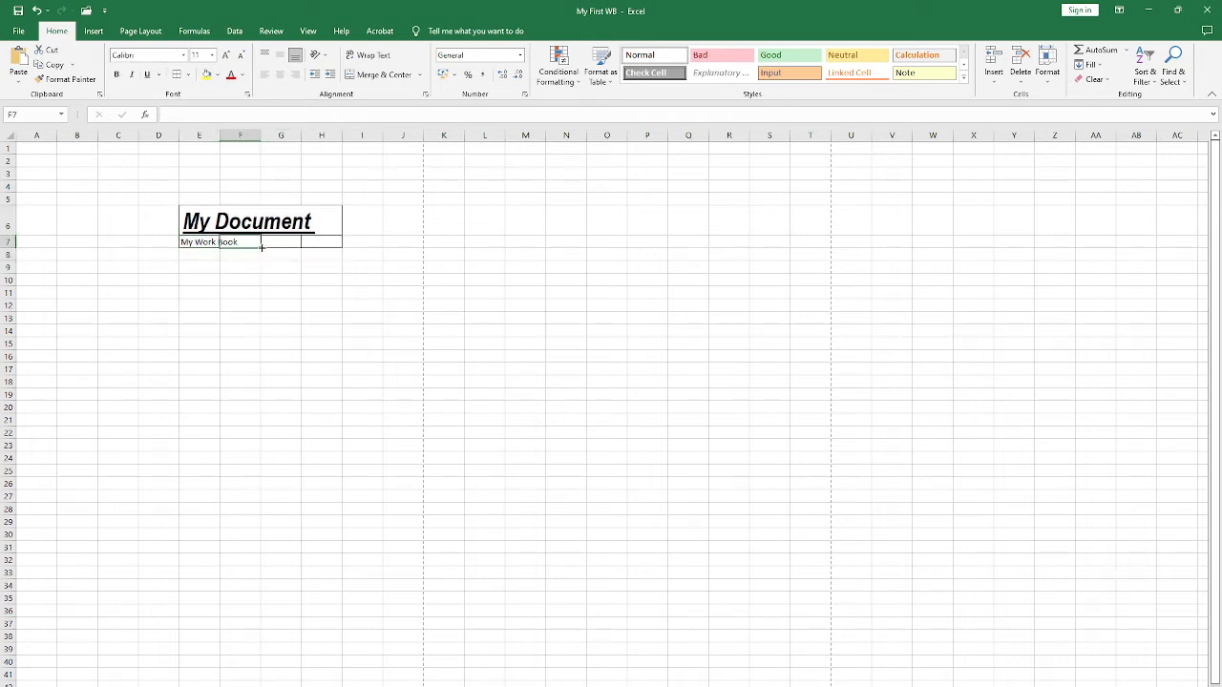
mouse_move(278, 244)
left_mouse_down()
mouse_move(253, 242)
mouse_move(288, 245)
left_mouse_up()
left_click(321, 246)
mouse_move(284, 246)
left_mouse_down()
mouse_move(248, 246)
mouse_move(296, 245)
left_mouse_up()
left_click_drag(263, 294, 248, 292)
Step: Remove all borders from cells E6:H7 with the No Border option
left_click_drag(229, 223, 331, 240)
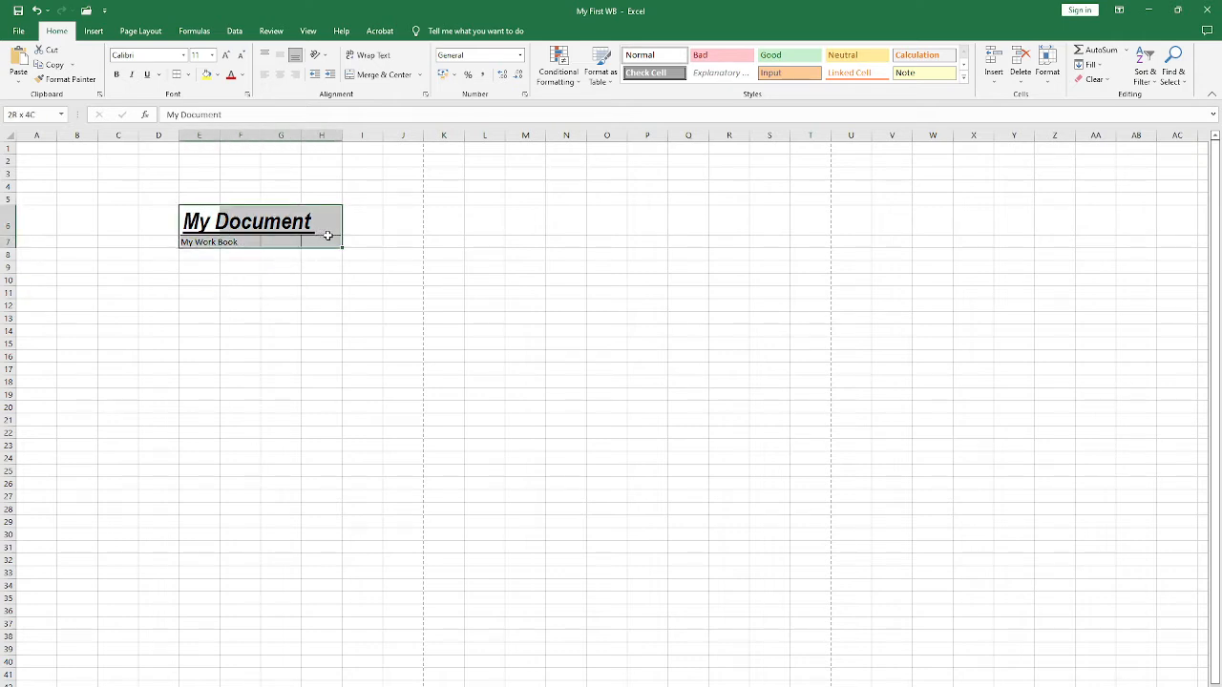
left_click(189, 75)
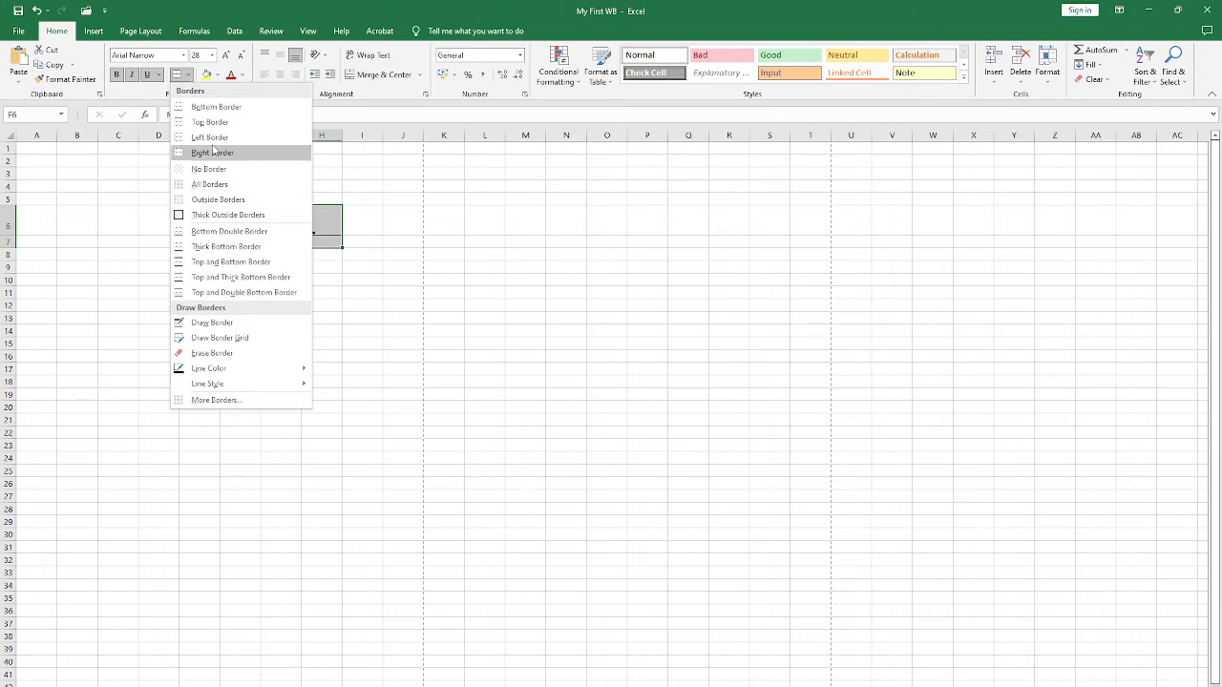
left_click(210, 169)
left_click(317, 276)
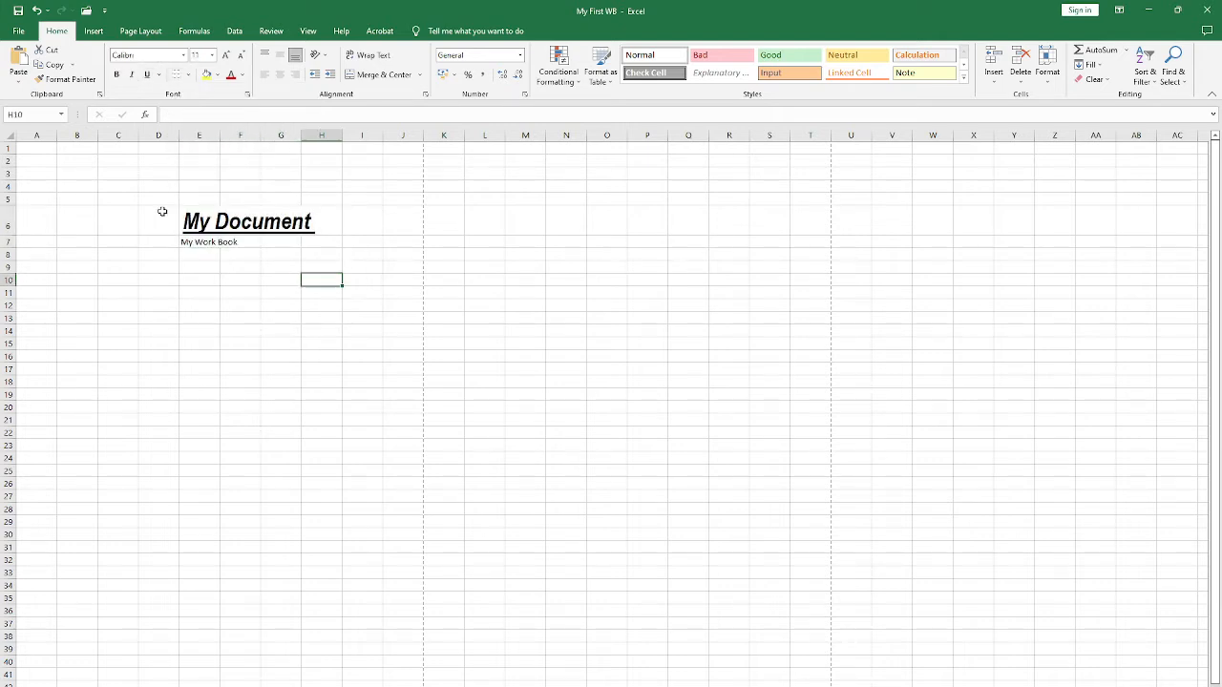
left_click(161, 210)
left_click(119, 176)
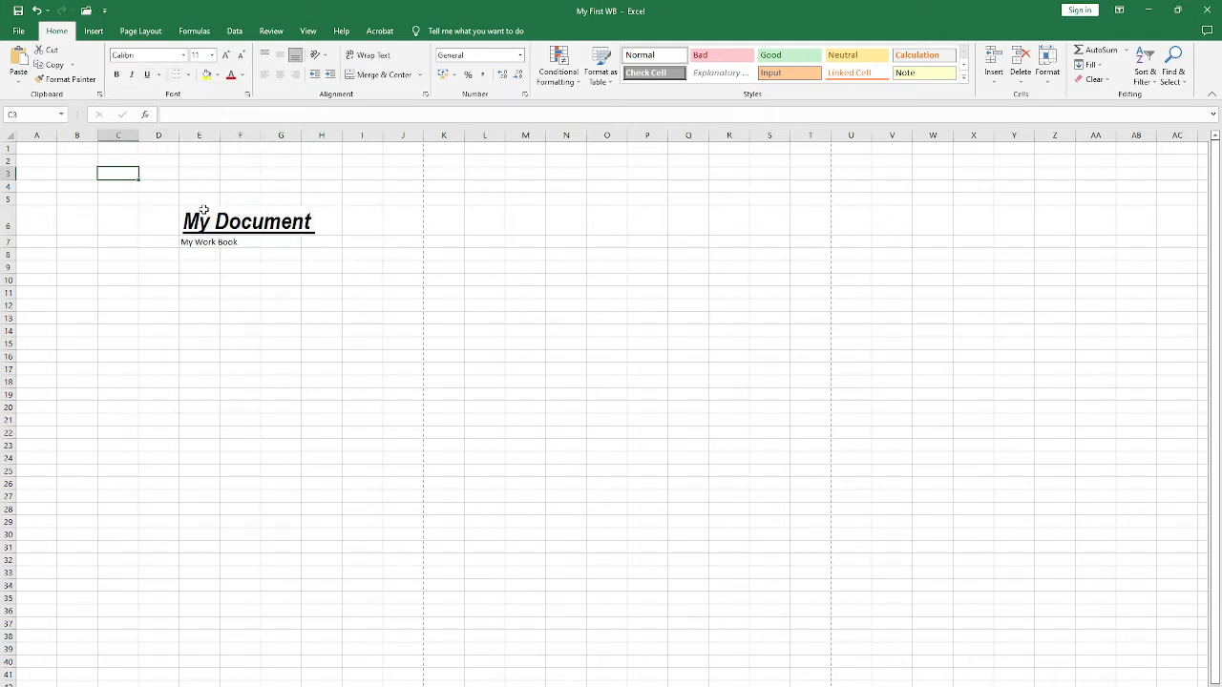
left_click(204, 244)
left_click(296, 229)
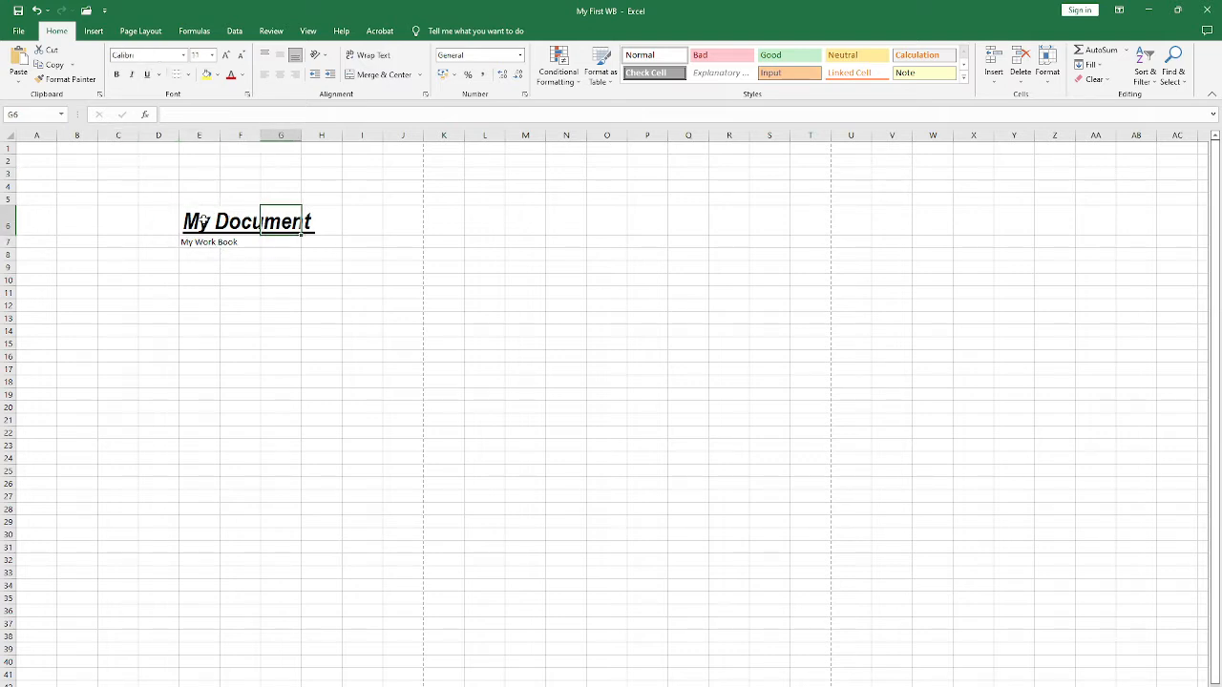
left_click_drag(204, 220, 250, 241)
left_click(316, 227)
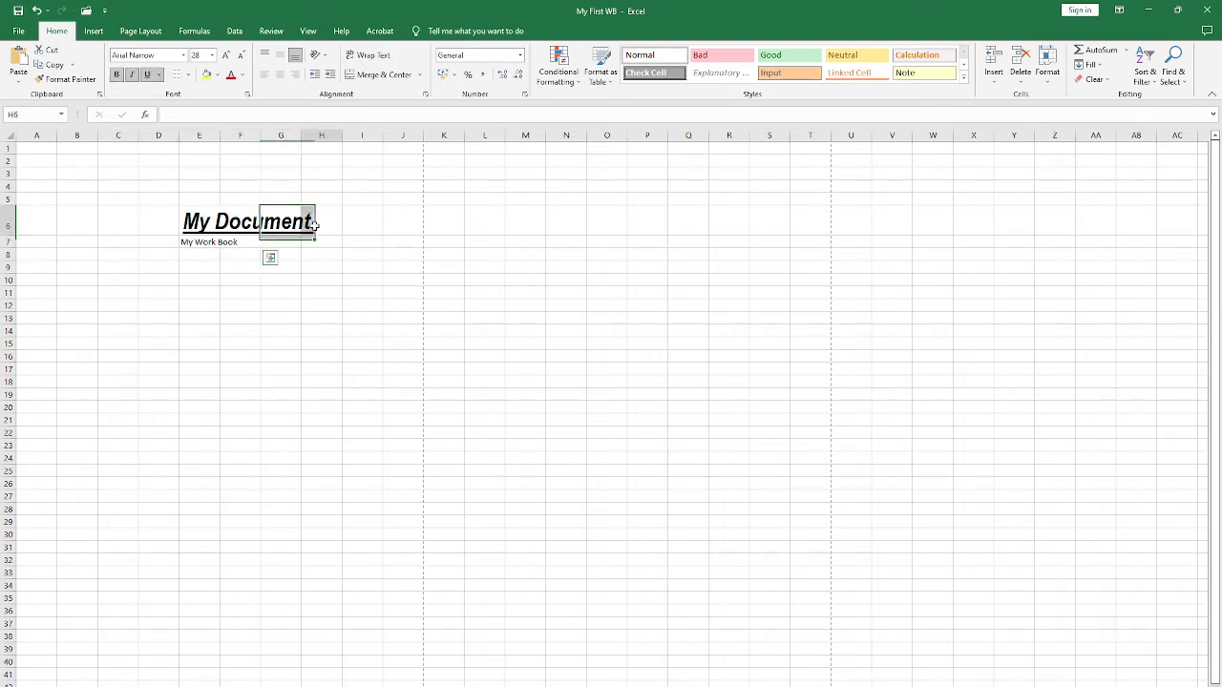
left_click(188, 75)
left_click(406, 187)
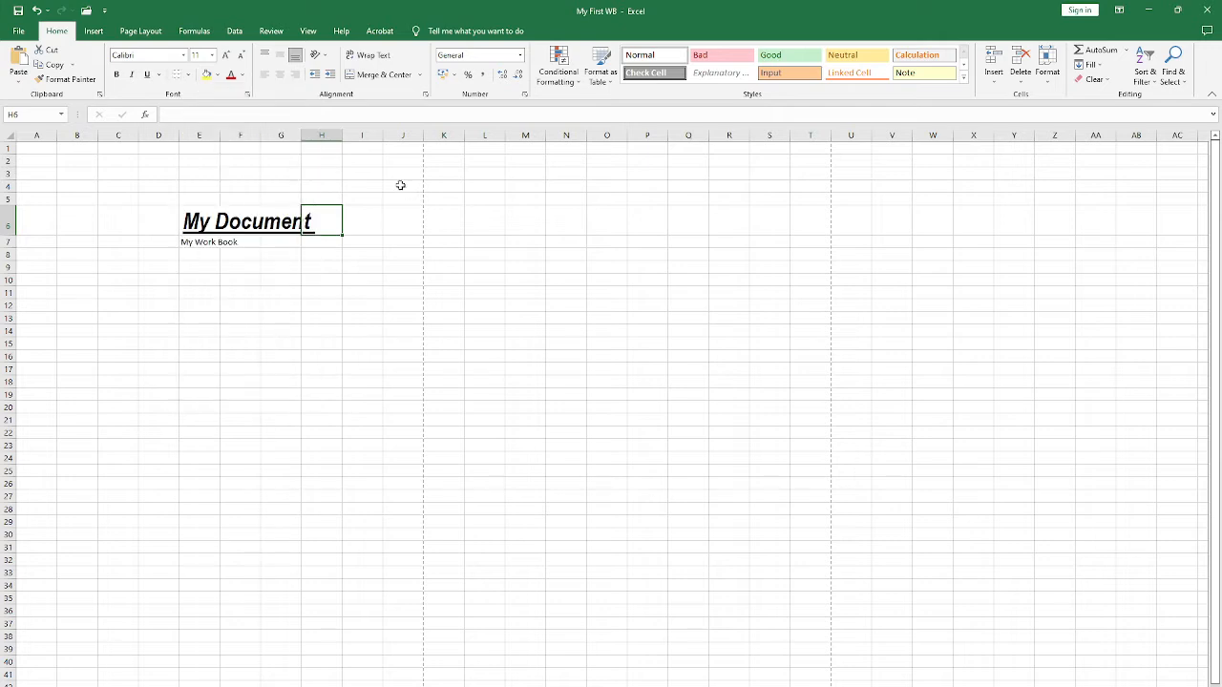
left_click_drag(197, 220, 284, 248)
left_click(320, 224)
left_click_drag(190, 161, 322, 268)
left_click(169, 223)
left_click(209, 226)
left_click_drag(209, 223, 216, 244)
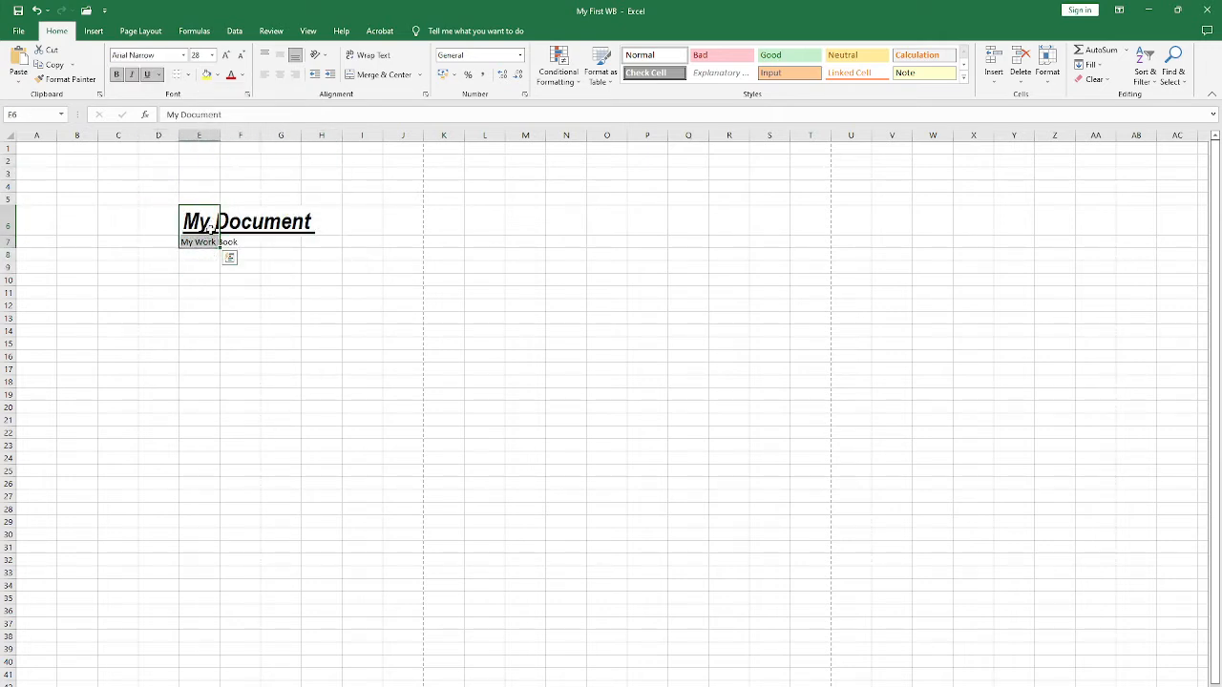
left_click(170, 163)
left_click(188, 75)
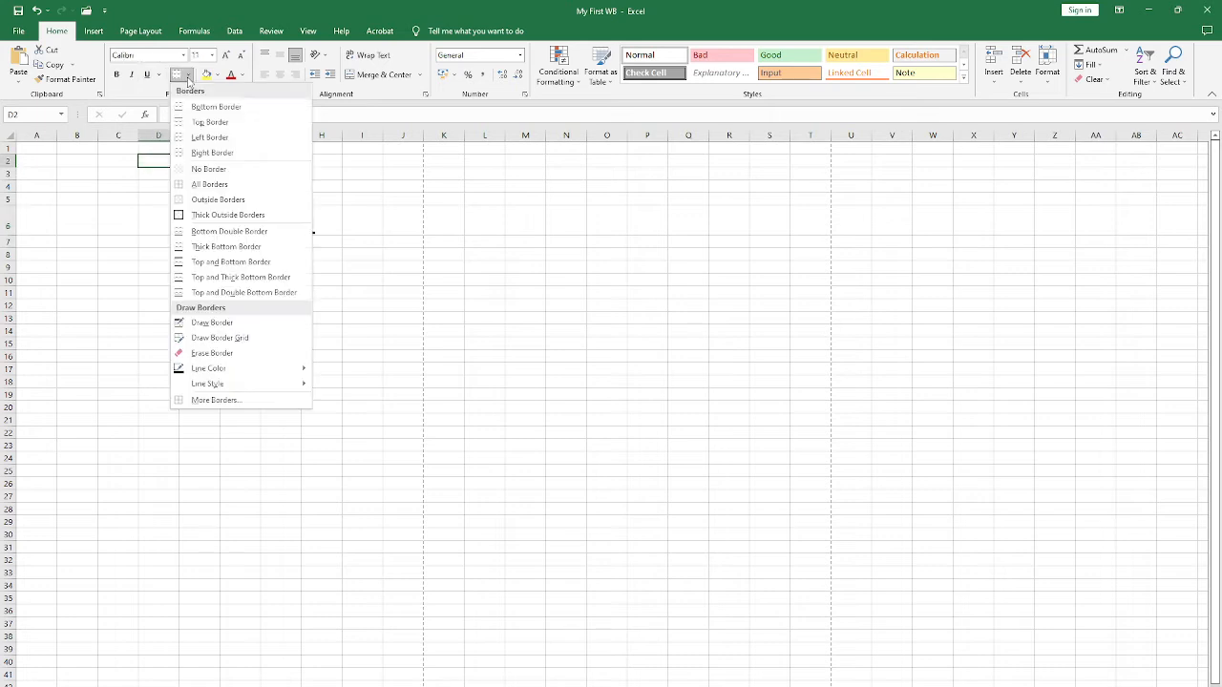
left_click(220, 355)
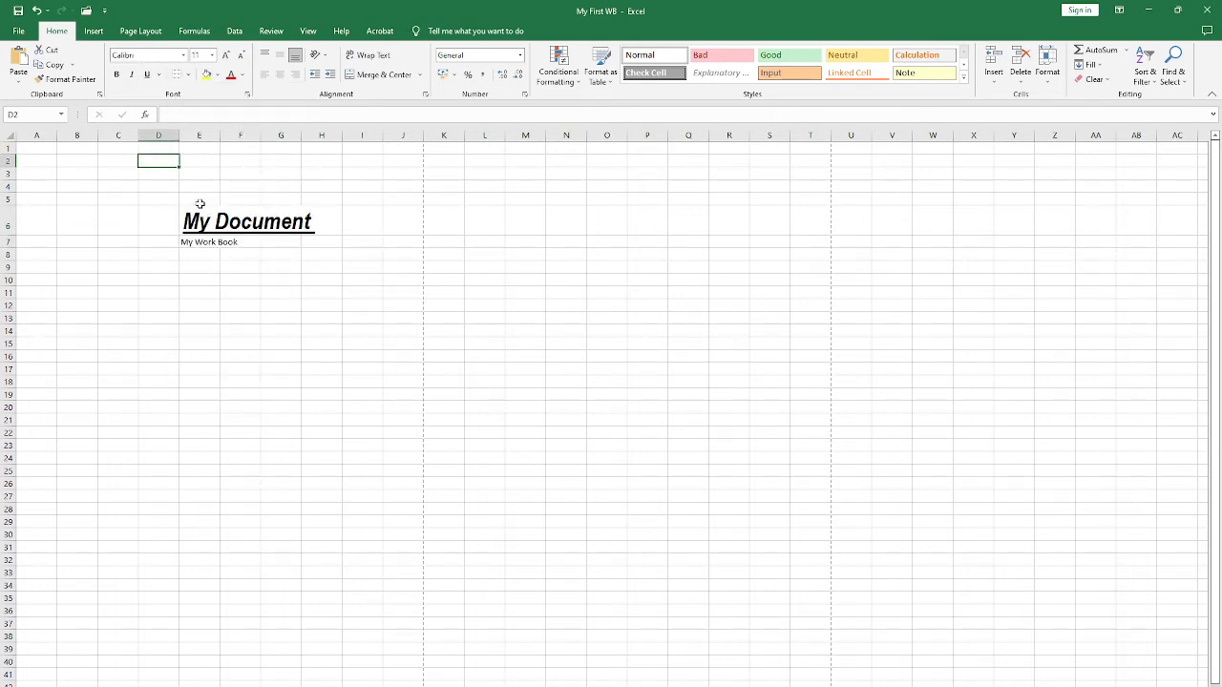
Step: Fill cells E4:H8 with yellow and set the font colour of their text to red
left_click_drag(183, 187, 321, 258)
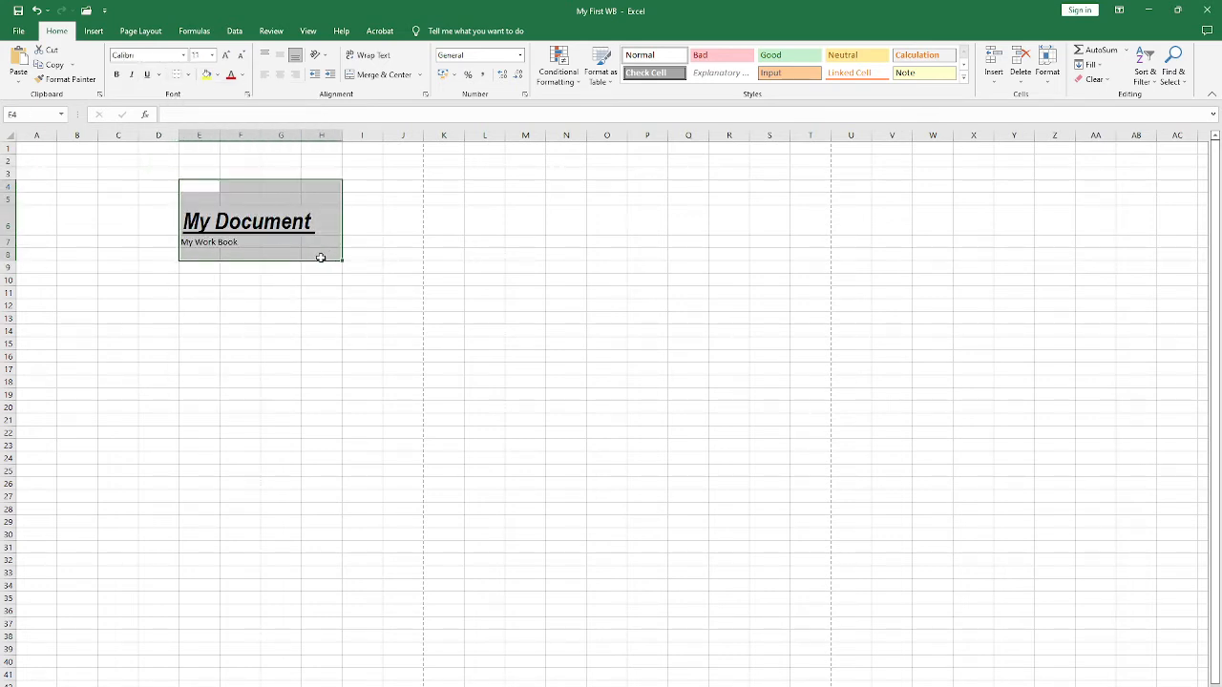
left_click(207, 75)
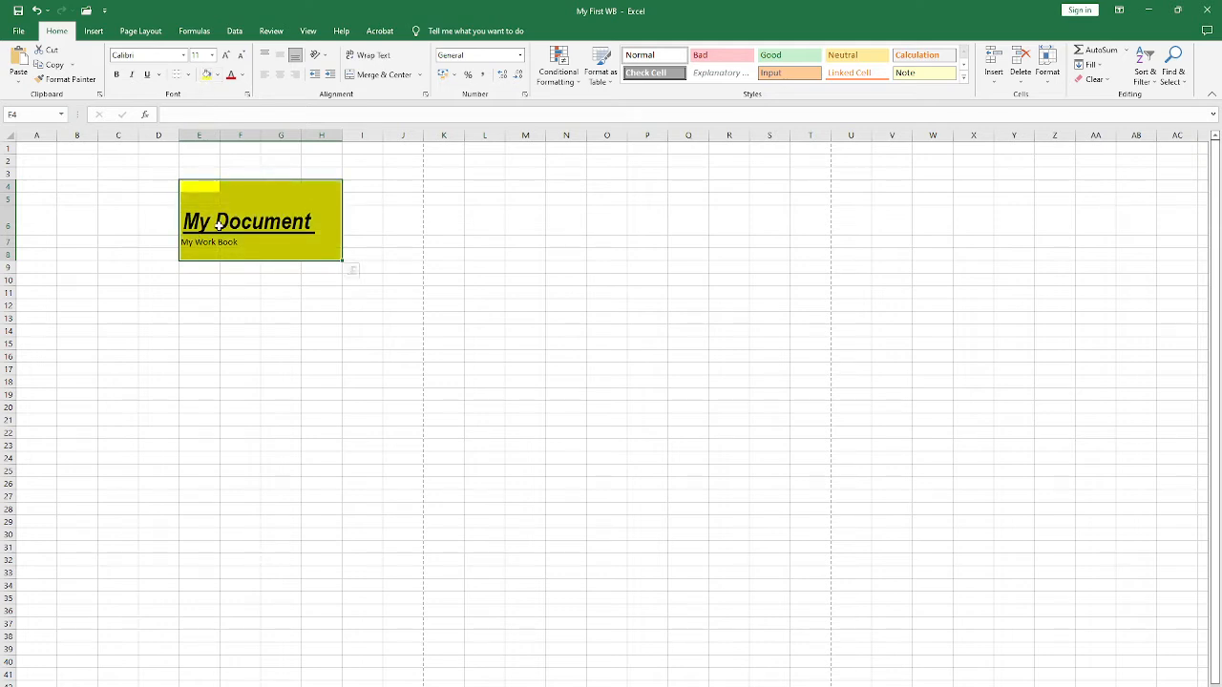
left_click(230, 76)
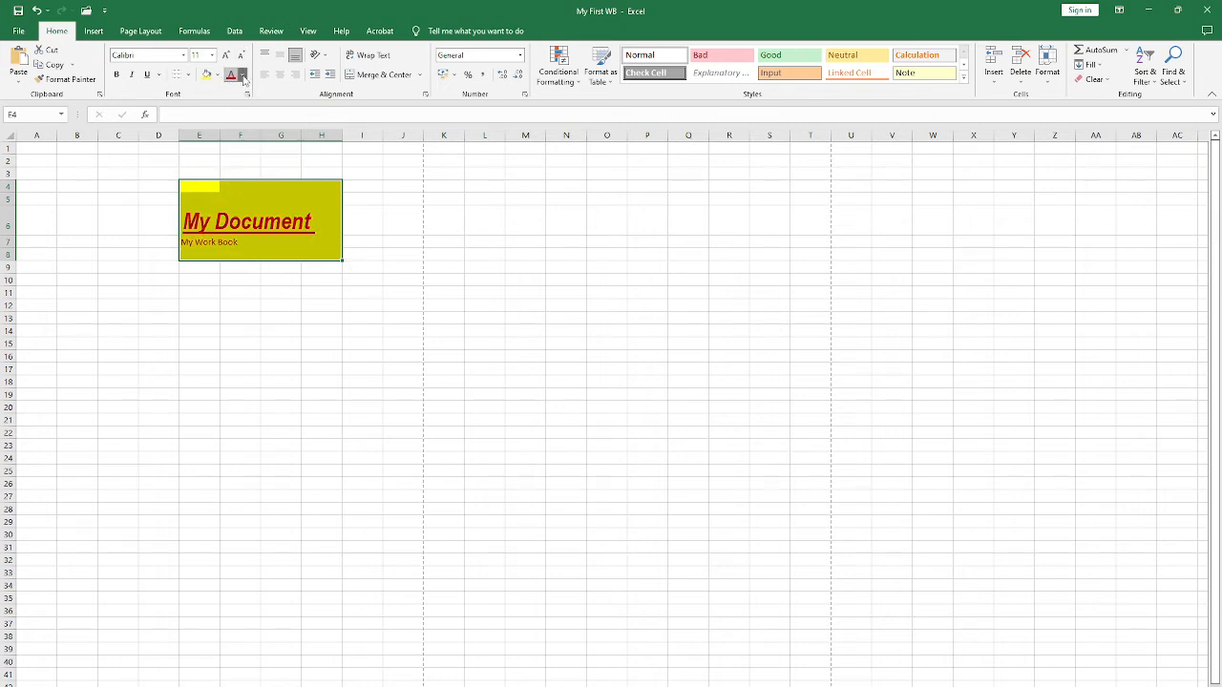
left_click(242, 74)
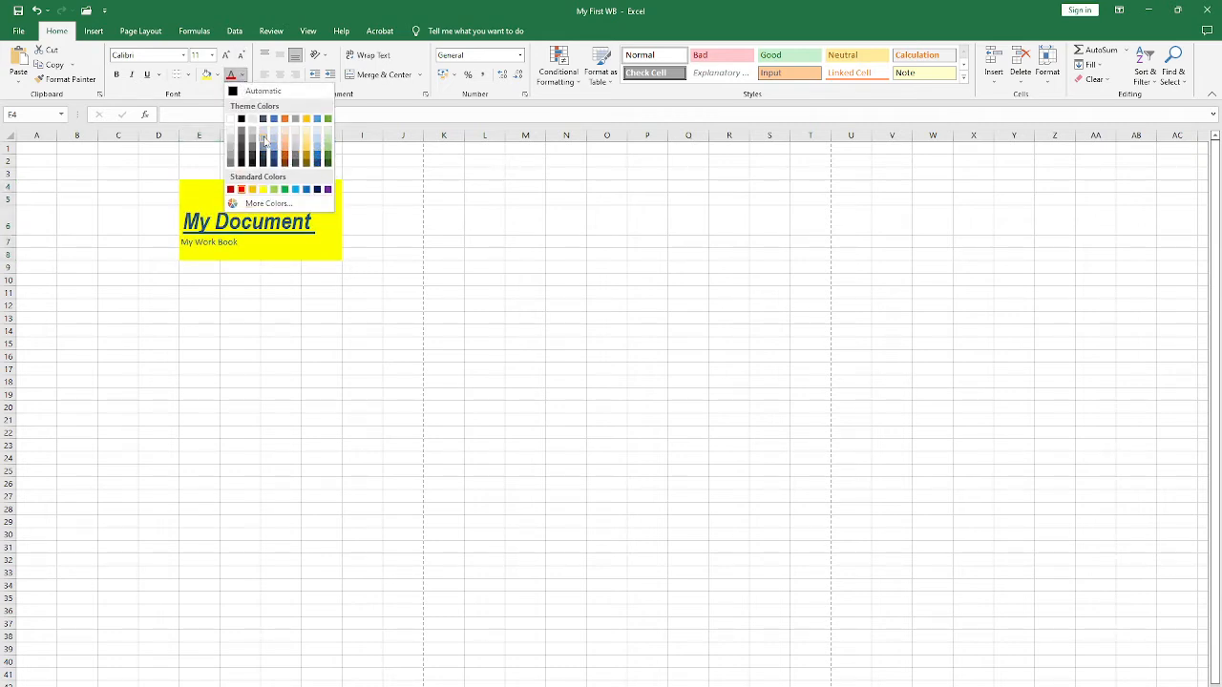
left_click(240, 189)
left_click(154, 176)
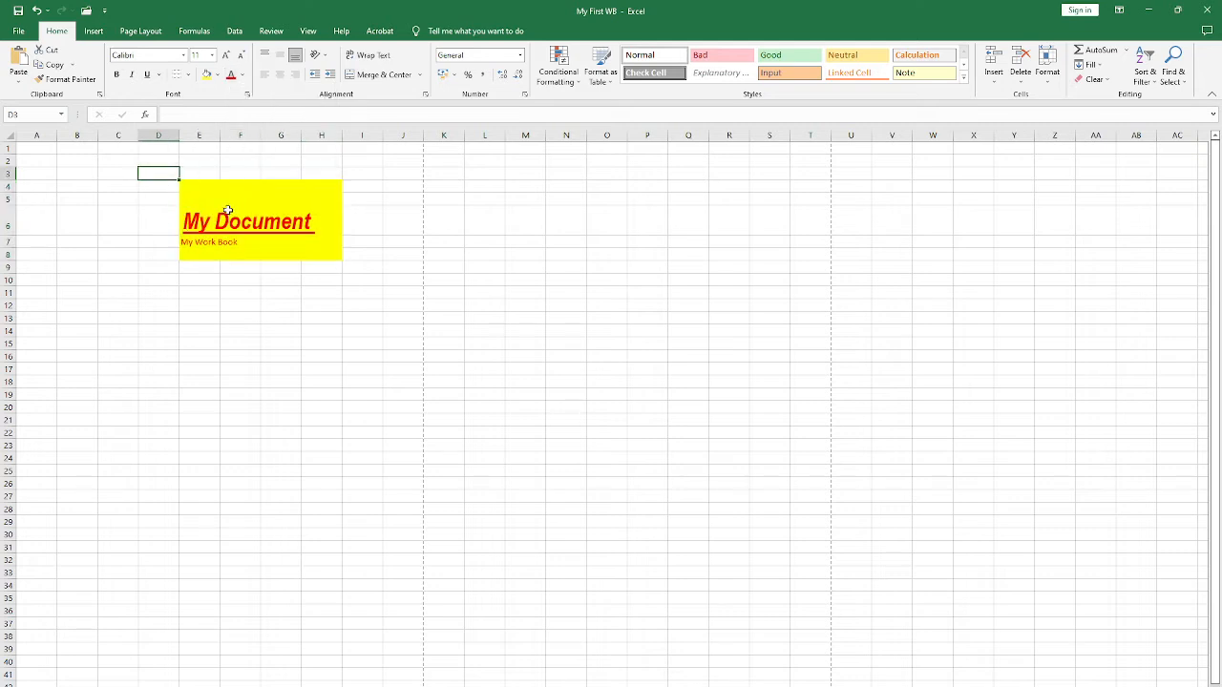
Step: Increase the height of row 6 and demonstrate middle, top and bottom vertical alignment on My Document in cell E6
left_click(193, 225)
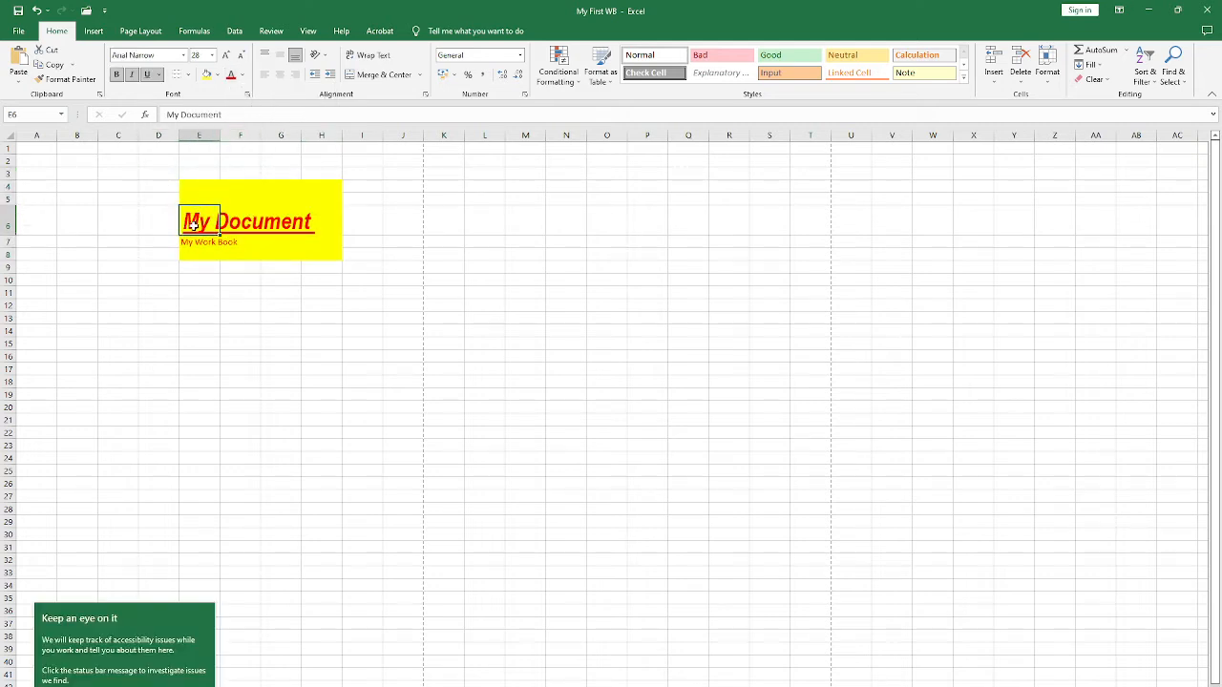
left_click_drag(3, 230, 5, 330)
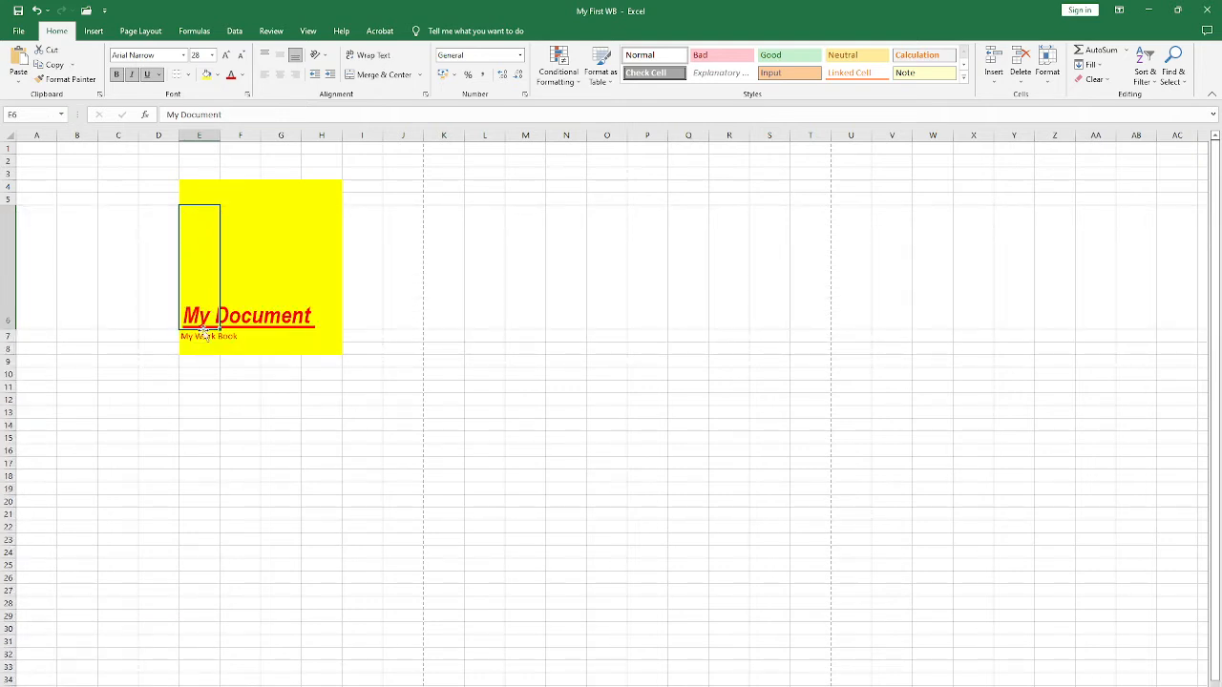
left_click(281, 59)
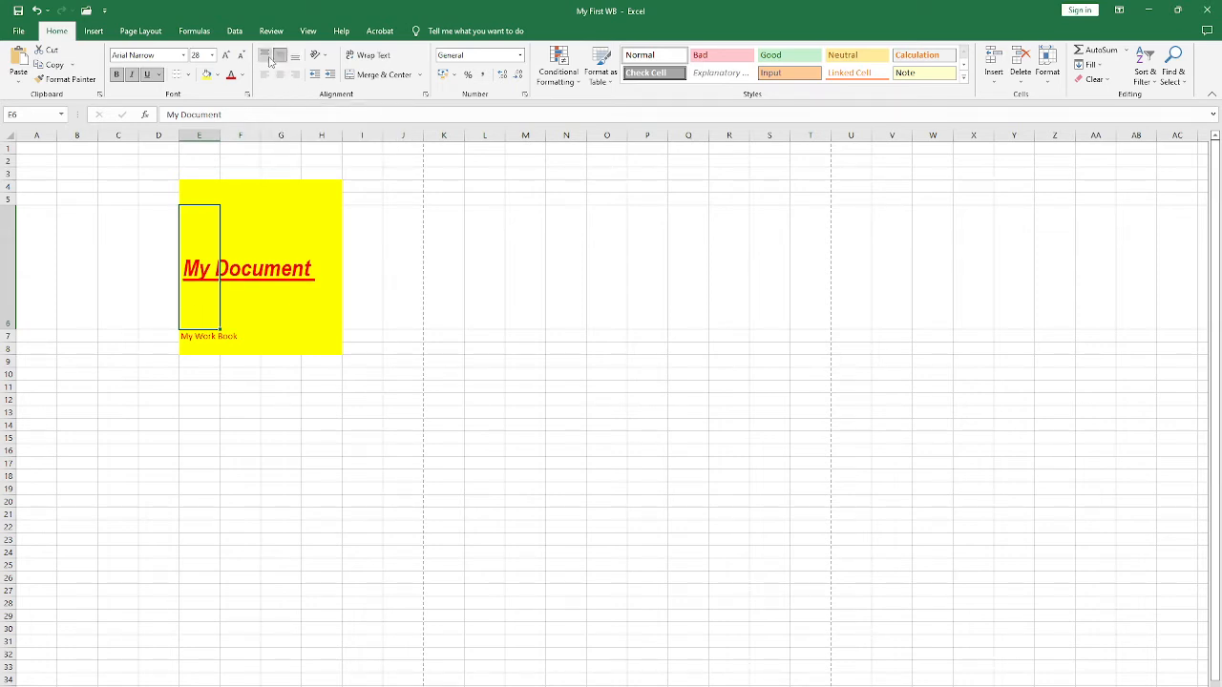
left_click(265, 54)
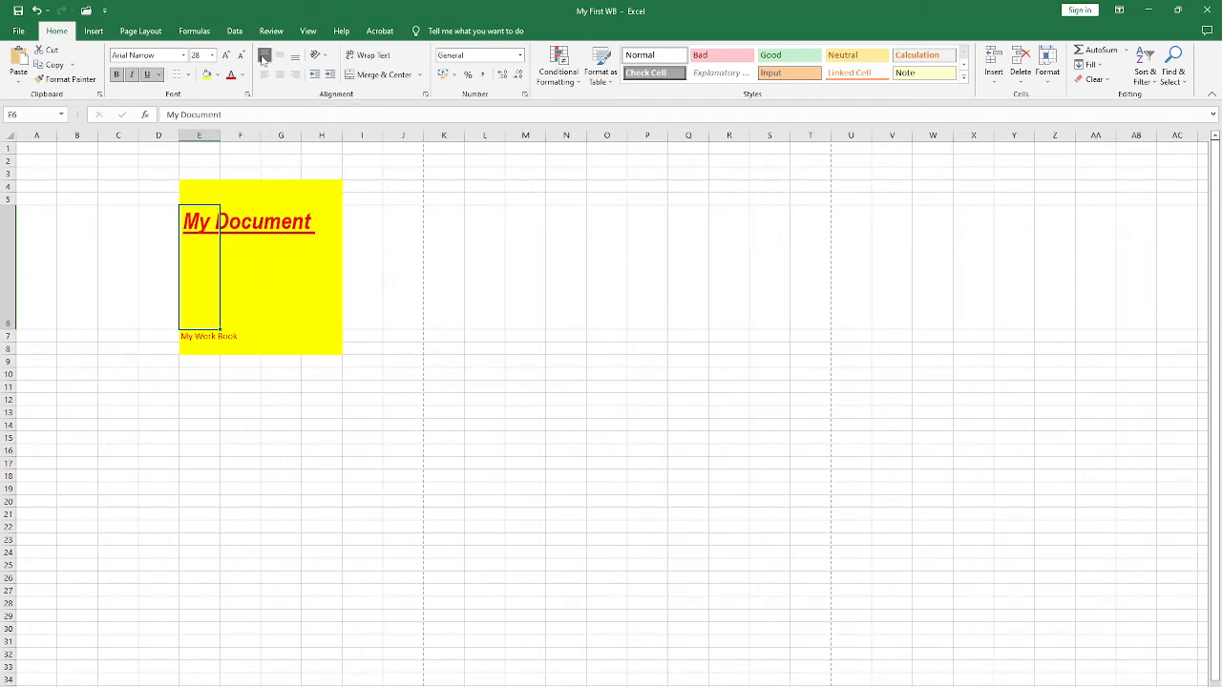
left_click(280, 59)
left_click(296, 59)
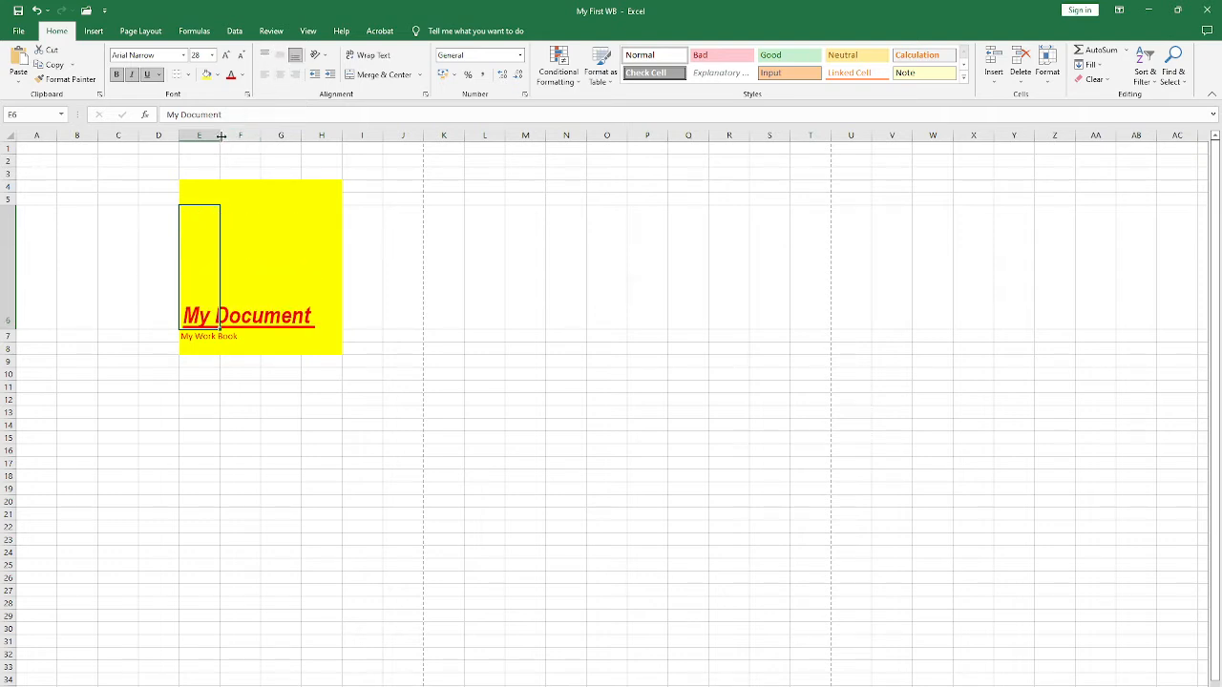
Step: Widen column E and, after trying right and left alignment, centre My Document in cell E6 horizontally with middle vertical alignment
left_click_drag(219, 136, 464, 142)
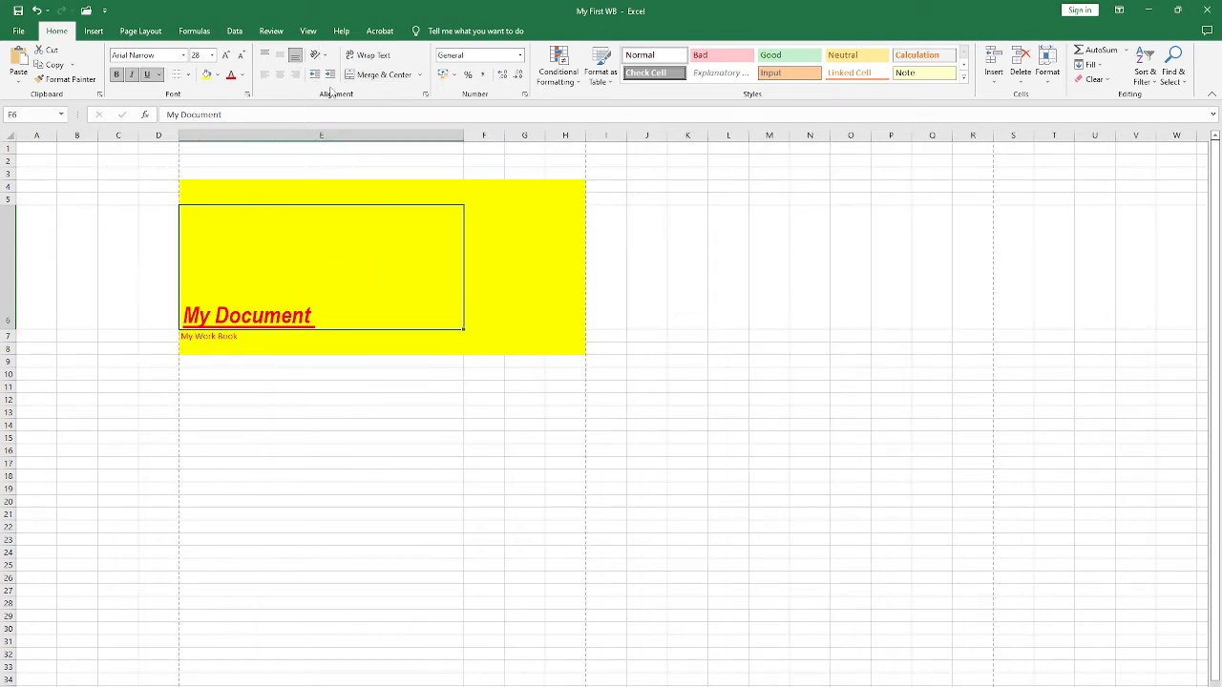
left_click(282, 78)
left_click(294, 75)
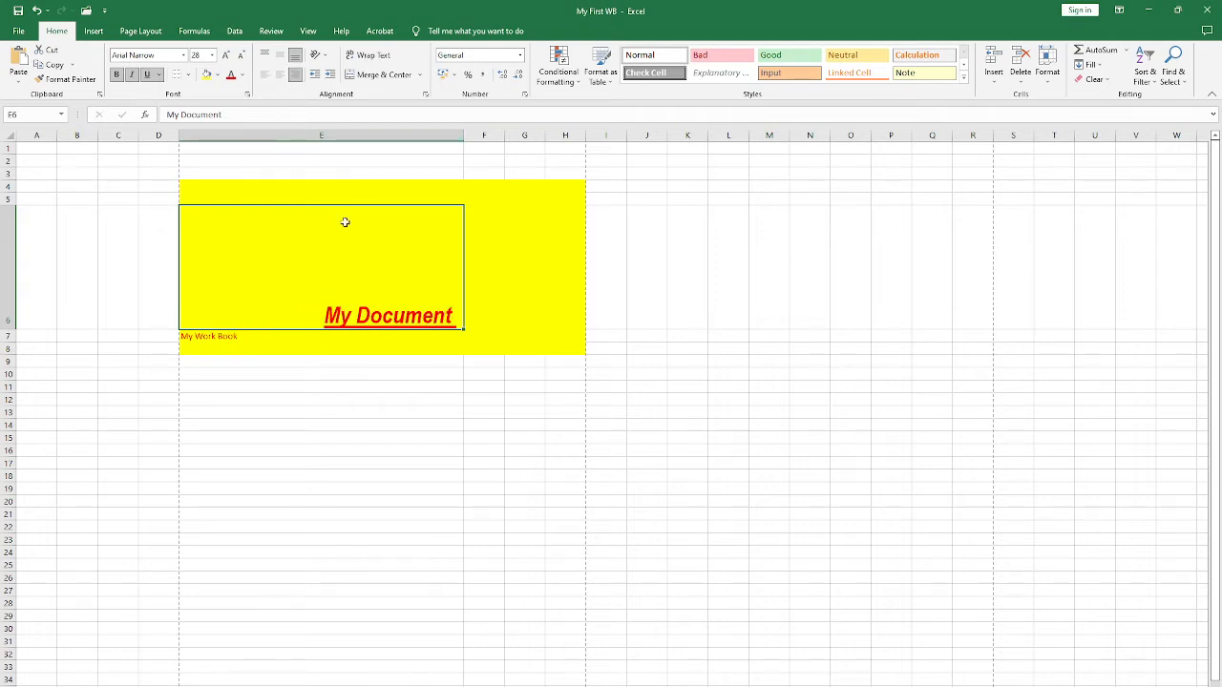
left_click(264, 76)
left_click(280, 74)
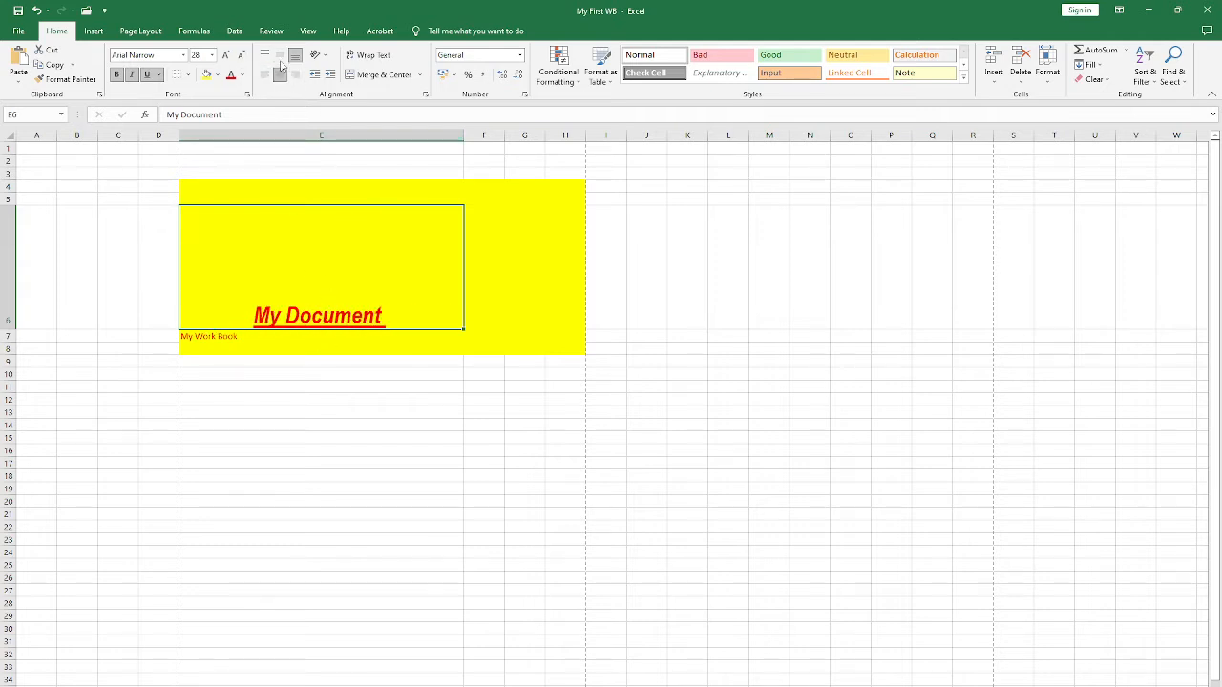
left_click(279, 55)
left_click(218, 348)
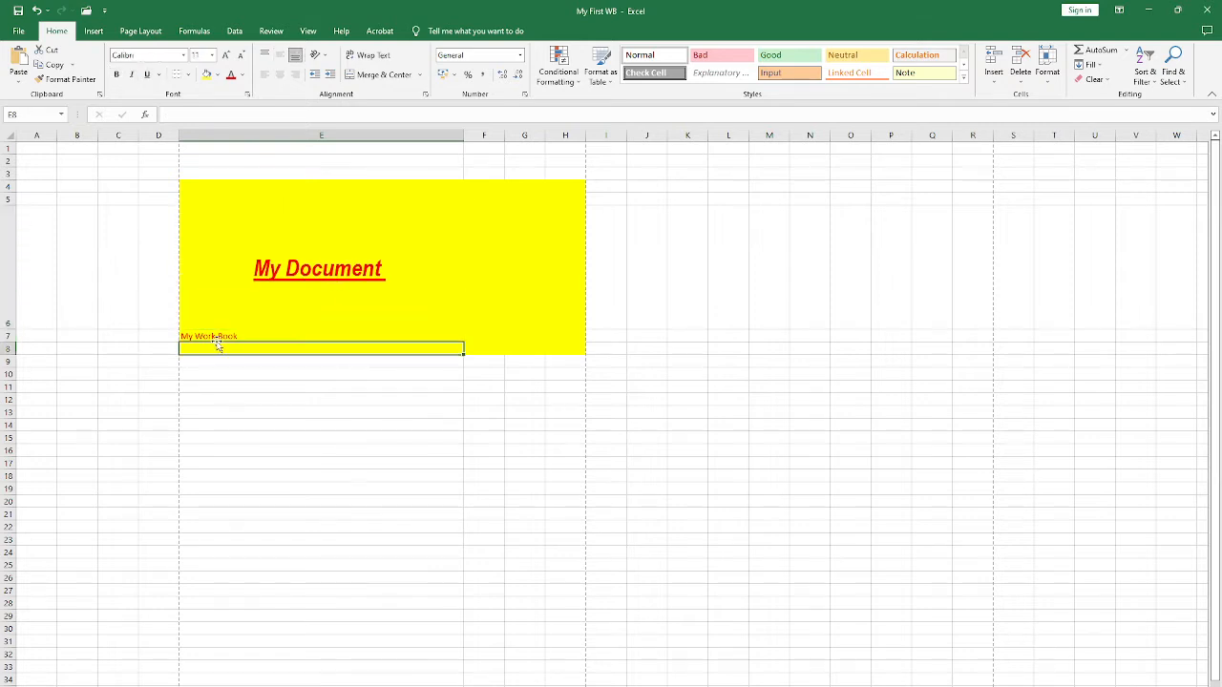
left_click(253, 283)
Step: Remove the yellow fill from cells E4:H8 with No Fill and select cell E6
mouse_move(217, 191)
left_mouse_down()
mouse_move(286, 322)
mouse_move(575, 347)
left_mouse_up()
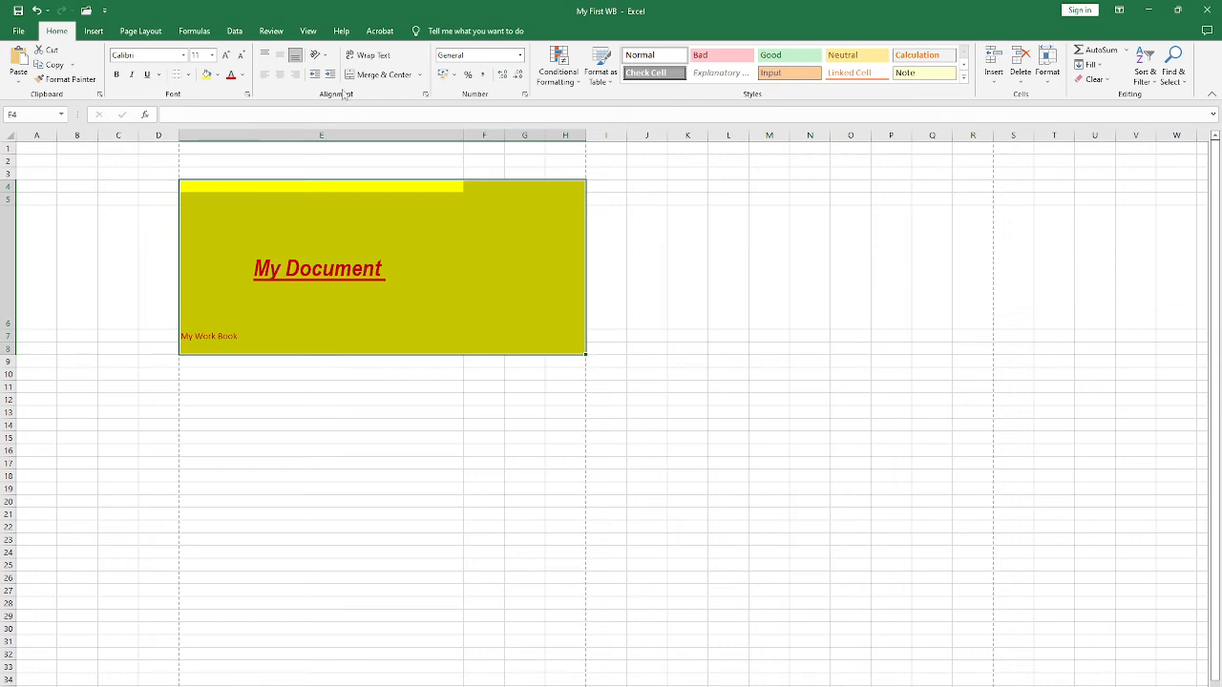
left_click(217, 74)
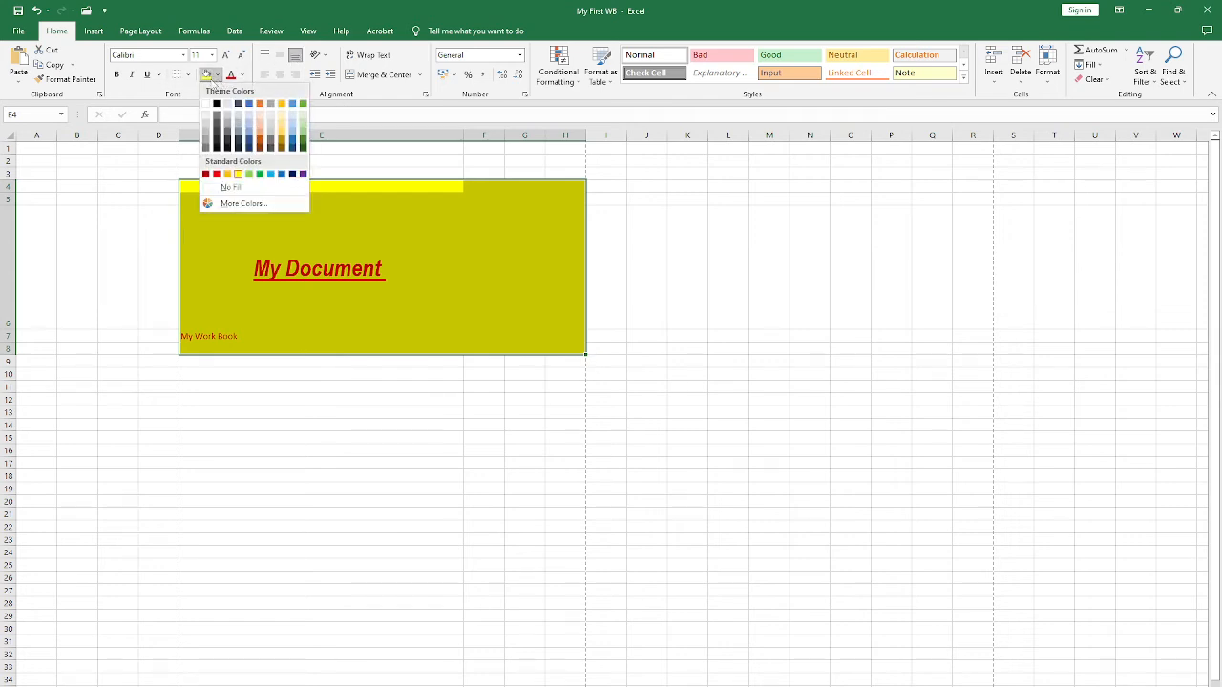
left_click(234, 188)
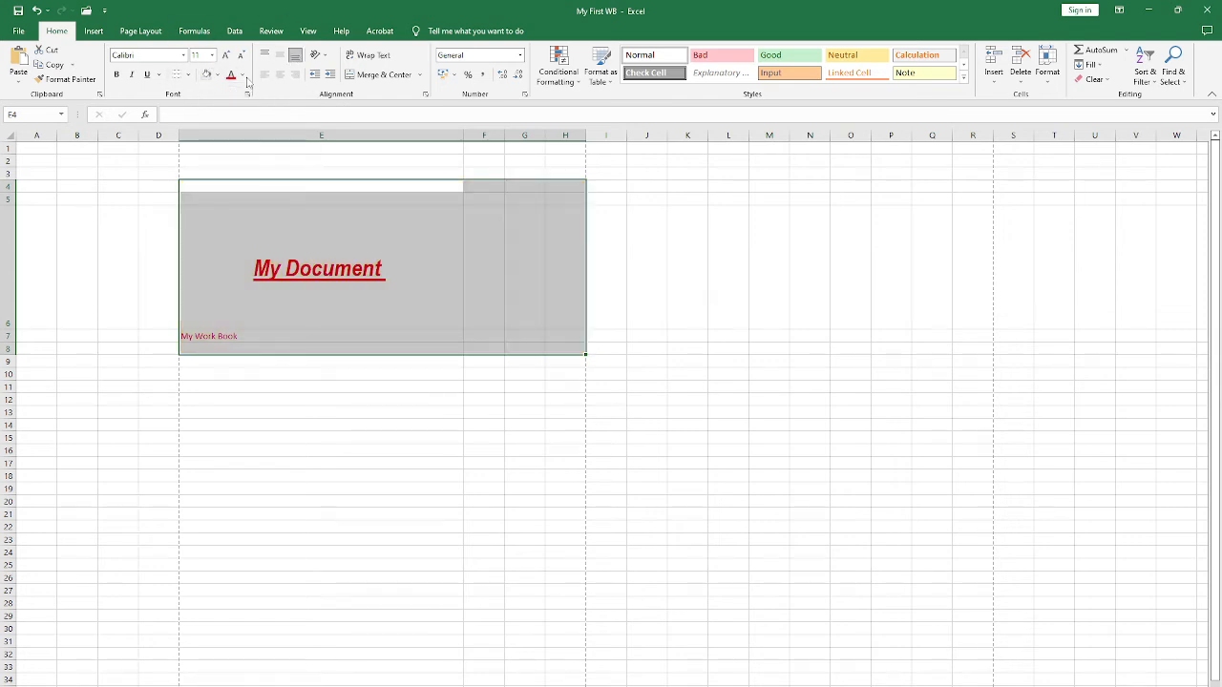
left_click(228, 257)
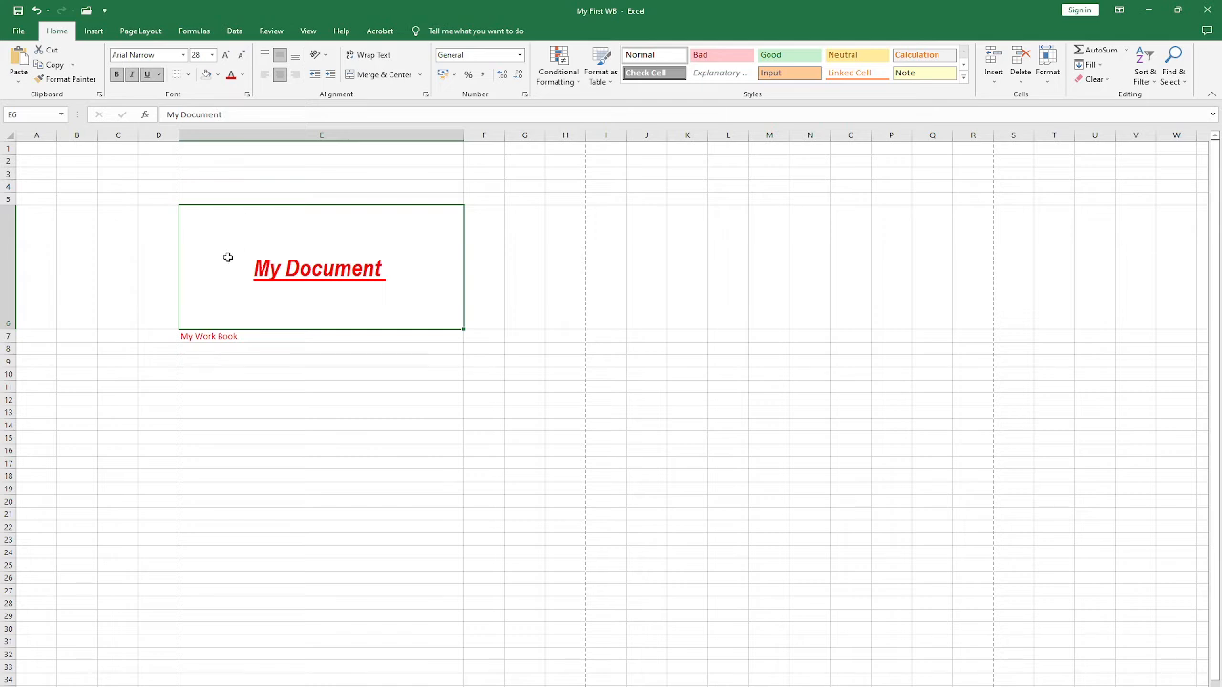
Step: Delete the contents of cells E6:E7 and narrow column E
left_click(193, 336)
left_click_drag(244, 258, 238, 333)
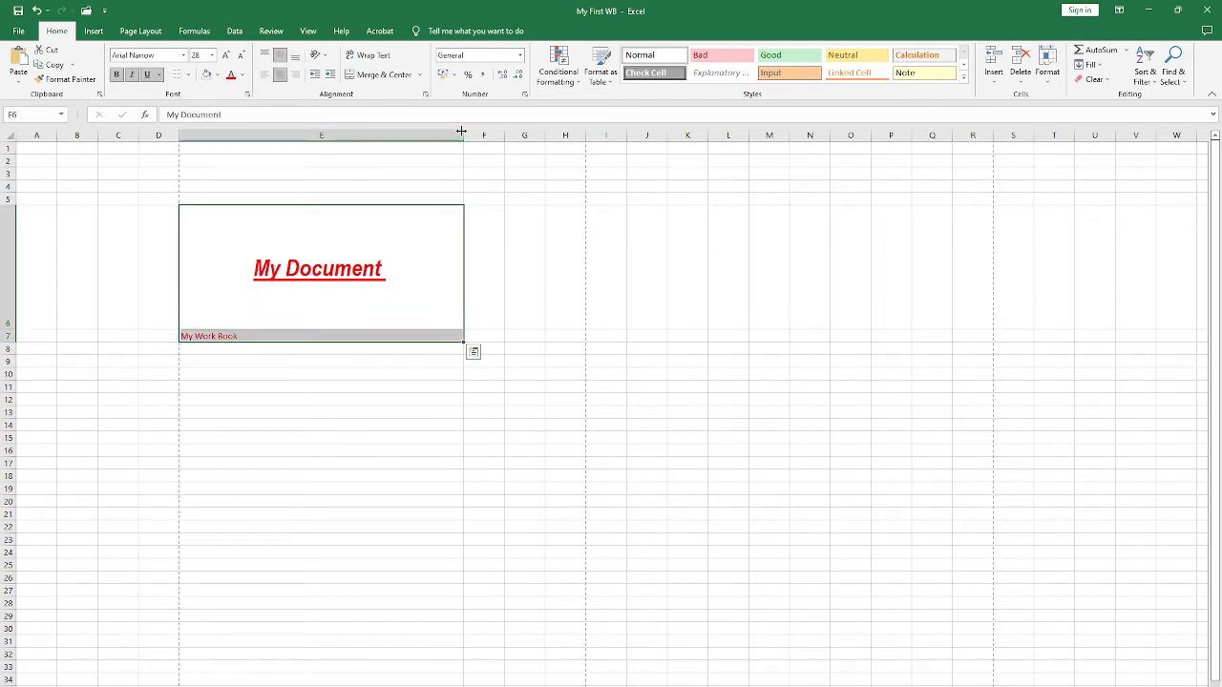
key("Delete")
left_click(223, 349)
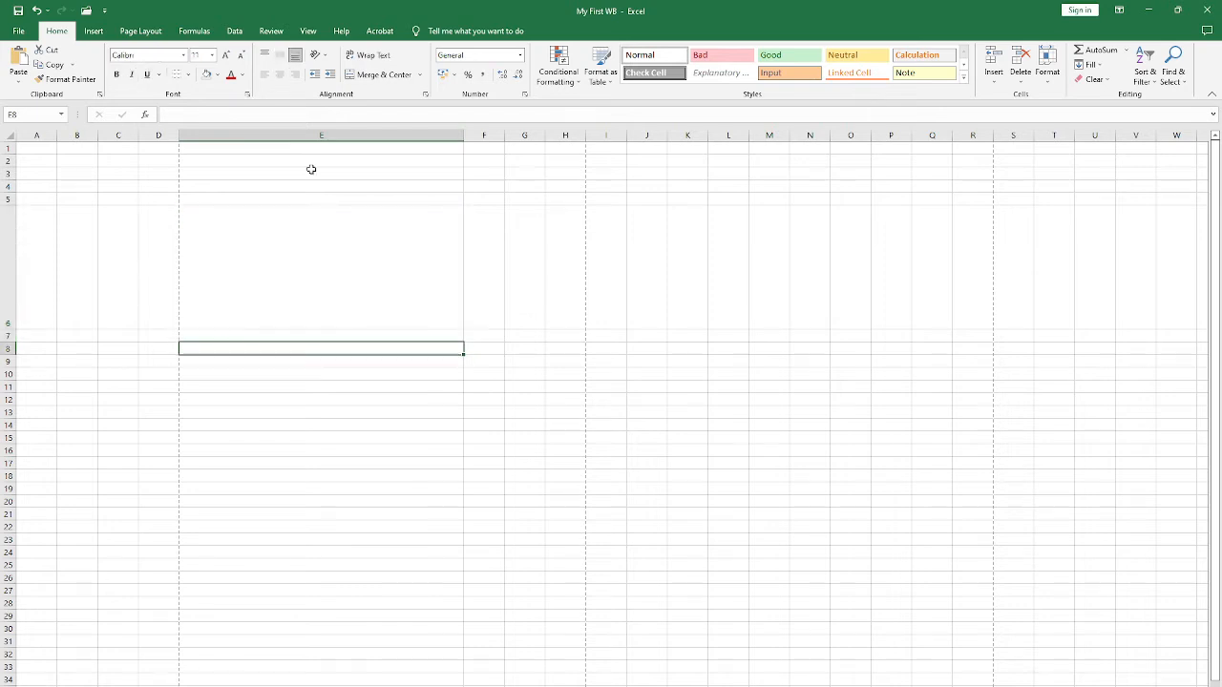
left_click_drag(464, 136, 463, 135)
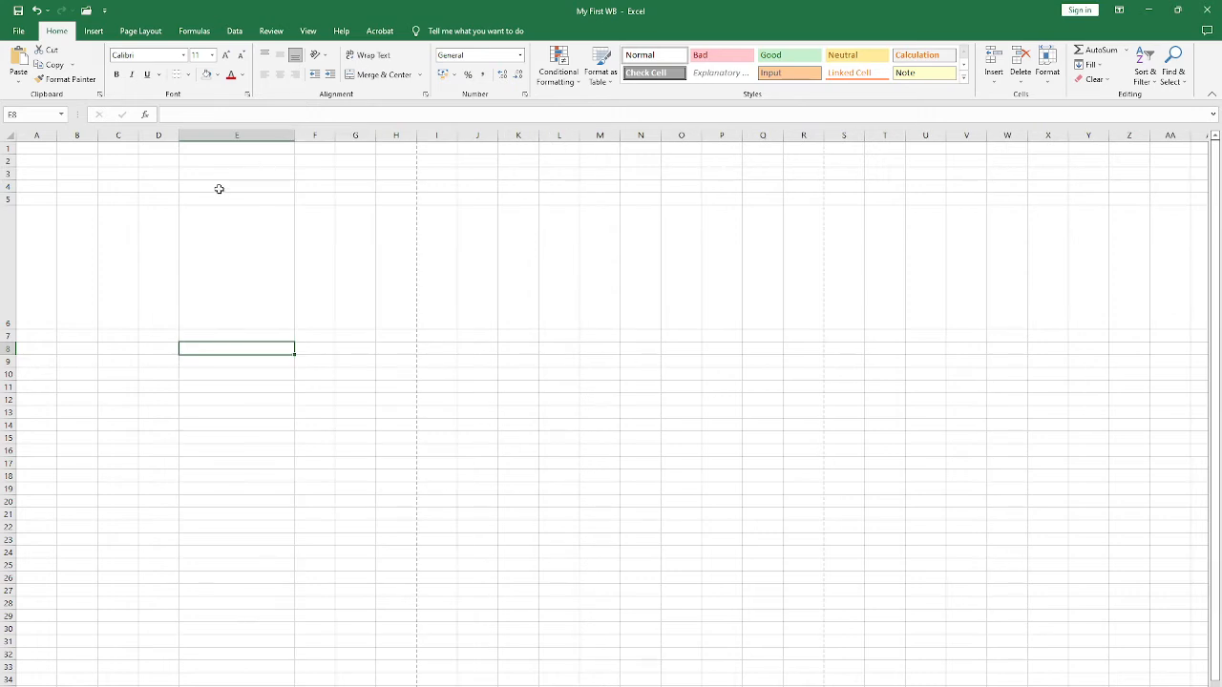
Step: Close the My First WB workbook and create a new blank workbook
key("ctrl+w")
left_click(609, 388)
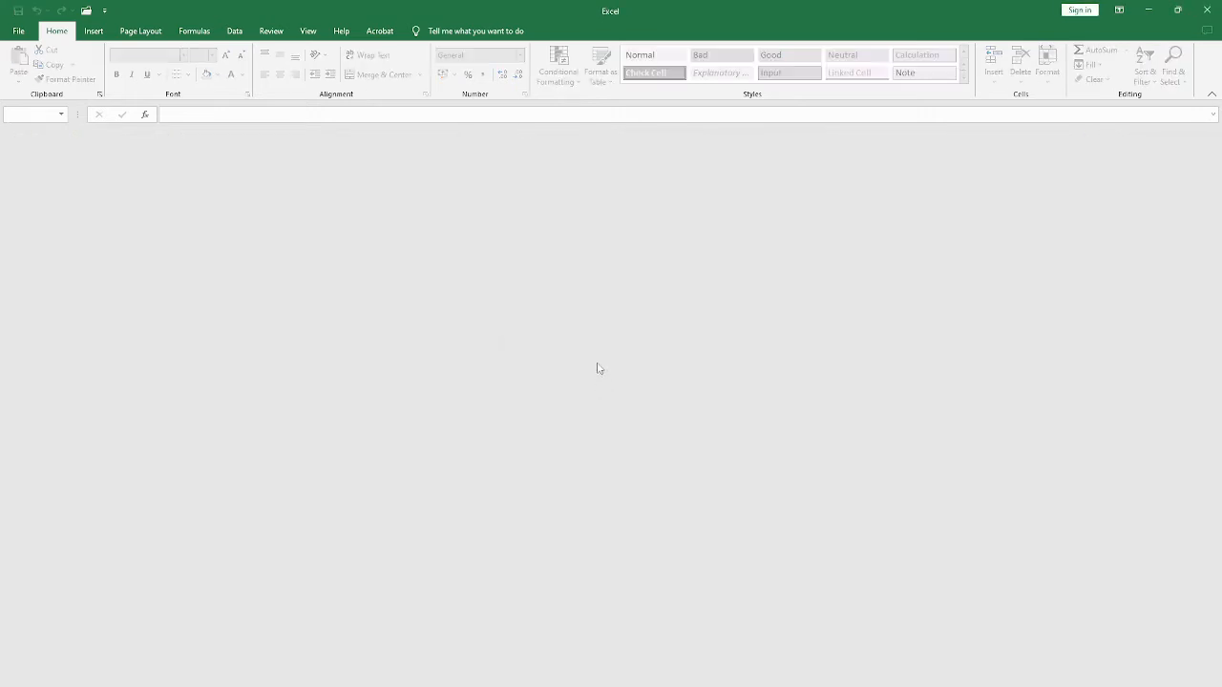
key("ctrl+n")
left_click(432, 290)
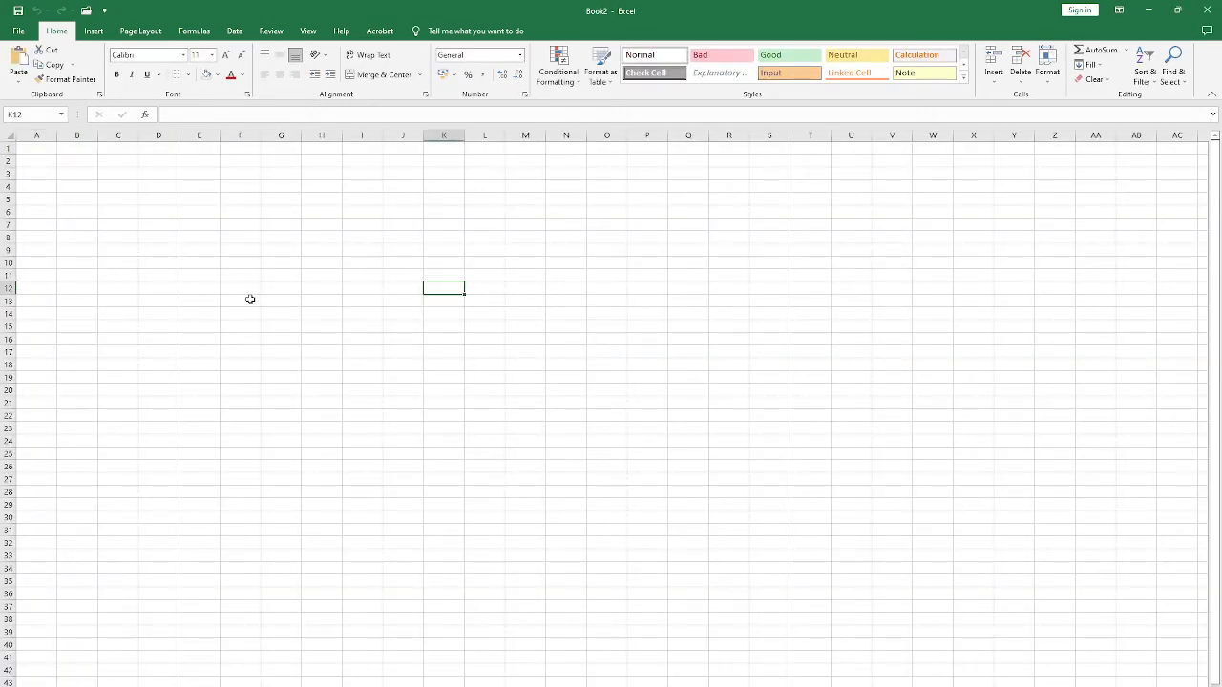
Step: Move the active cell around the blank sheet through E9, F6, C3, D7 and A2, ending on B2
left_click(182, 251)
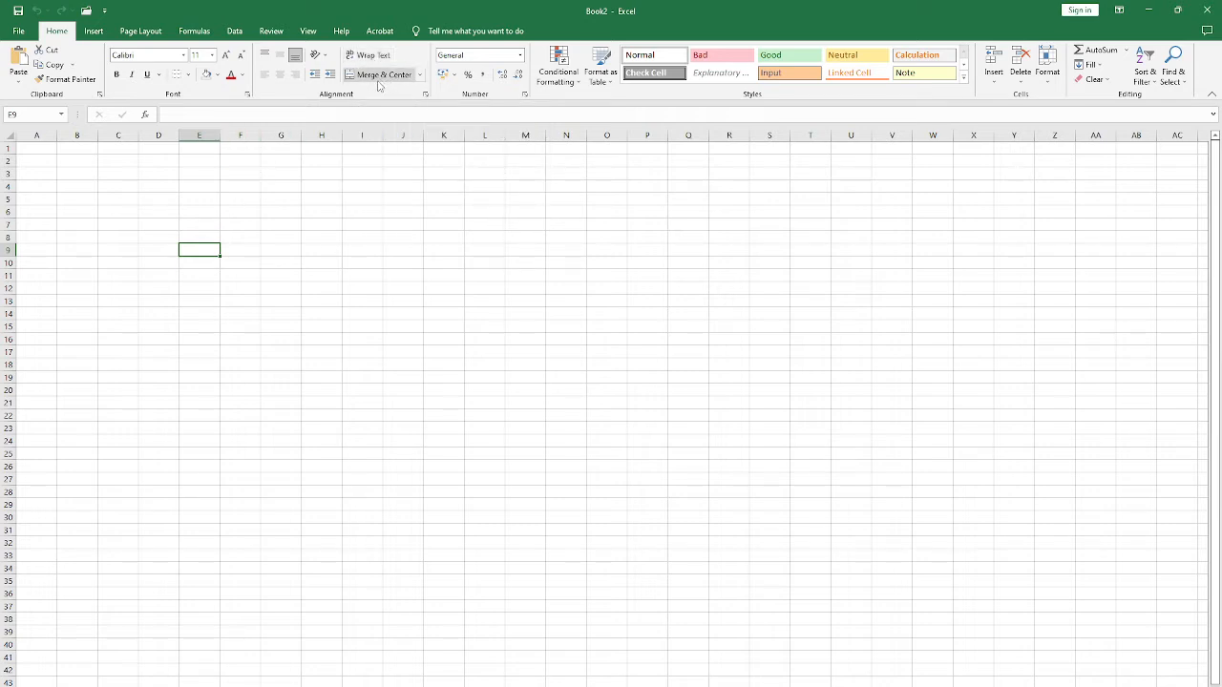
key("Up")
key("Up")
key("Up")
key("Right")
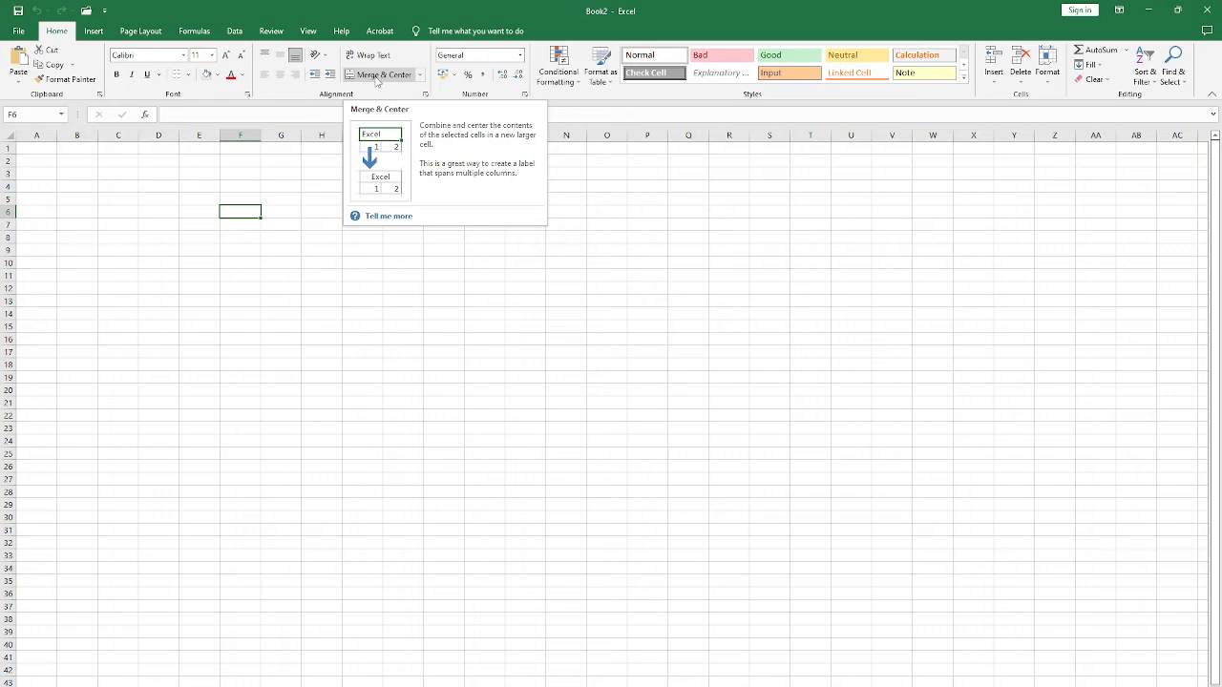
left_click(235, 201)
left_click(198, 188)
left_click(109, 174)
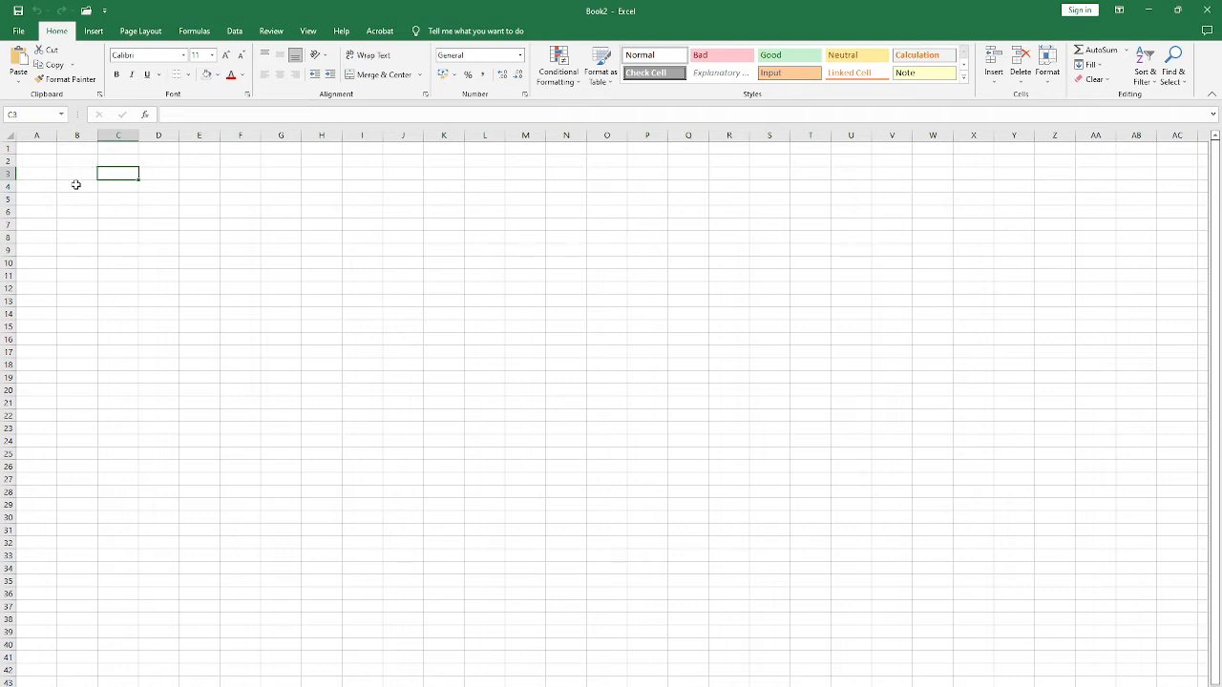
left_click(151, 220)
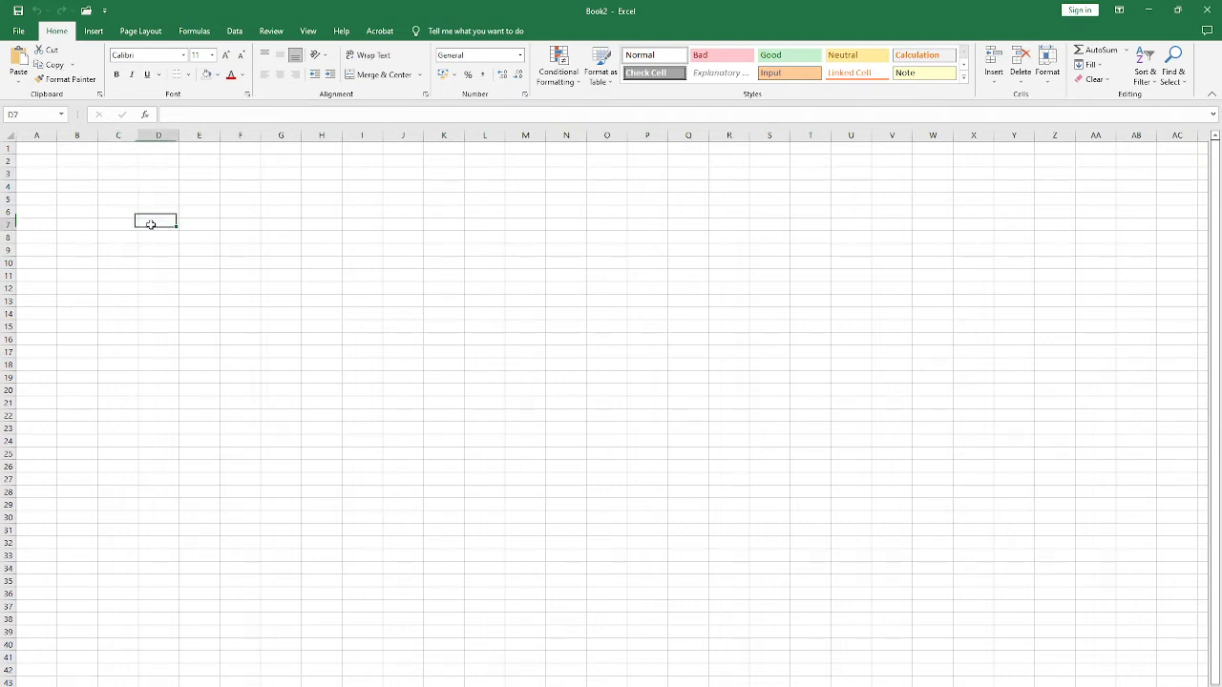
left_click(107, 200)
left_click(43, 161)
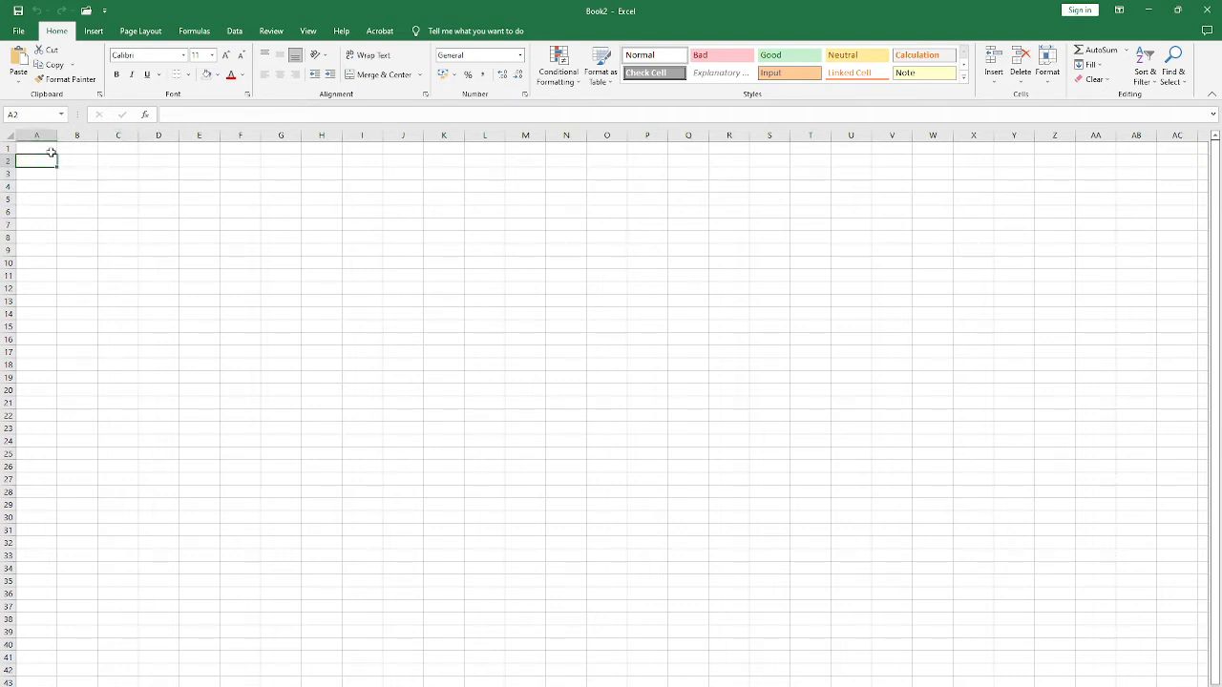
left_click(71, 162)
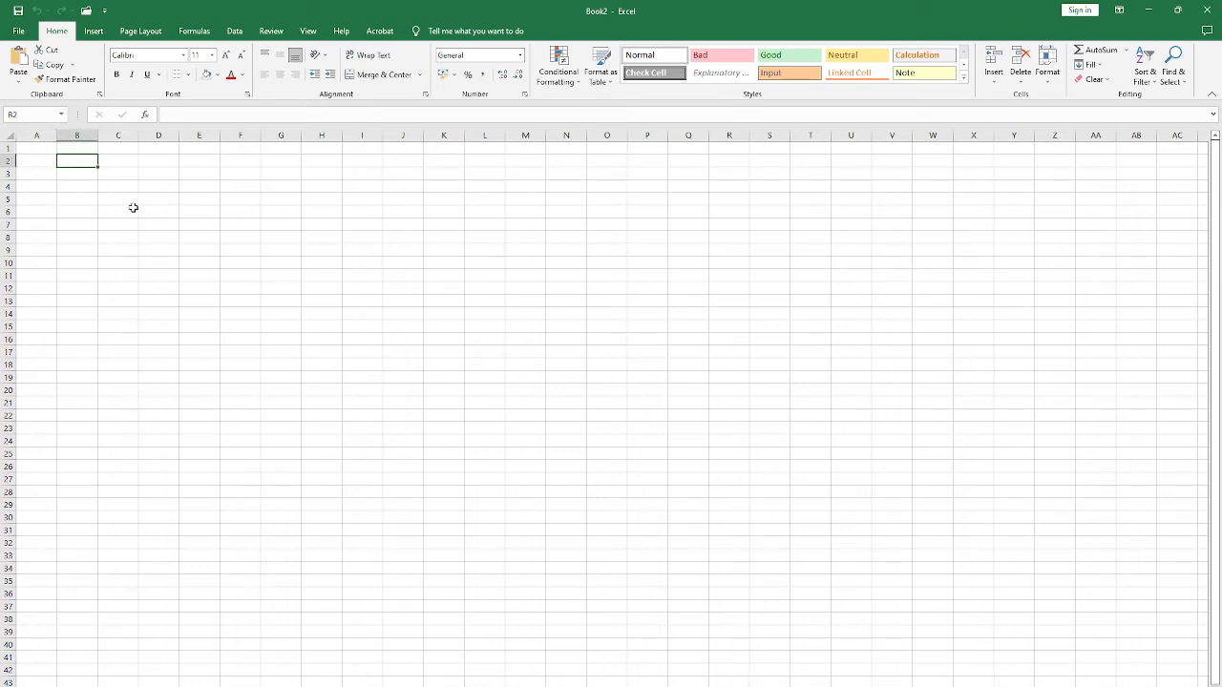
Step: Look at the Ribbon Display Options and close them without choosing any
left_click(92, 32)
left_click(1119, 12)
left_click(960, 6)
Step: Examine the Name Box and its list while selecting cells E12 and B2, and try its width handle
left_click(62, 115)
left_click(62, 115)
left_click(487, 313)
left_click(207, 286)
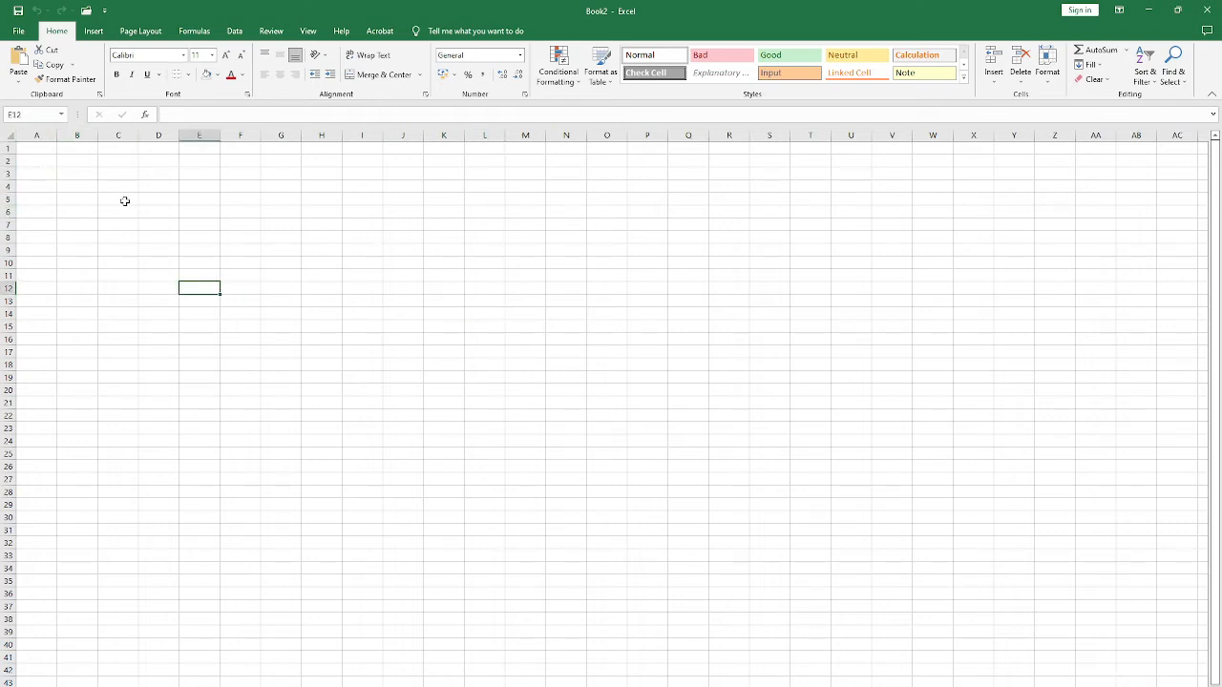
left_click(59, 115)
left_click(119, 190)
left_click(85, 160)
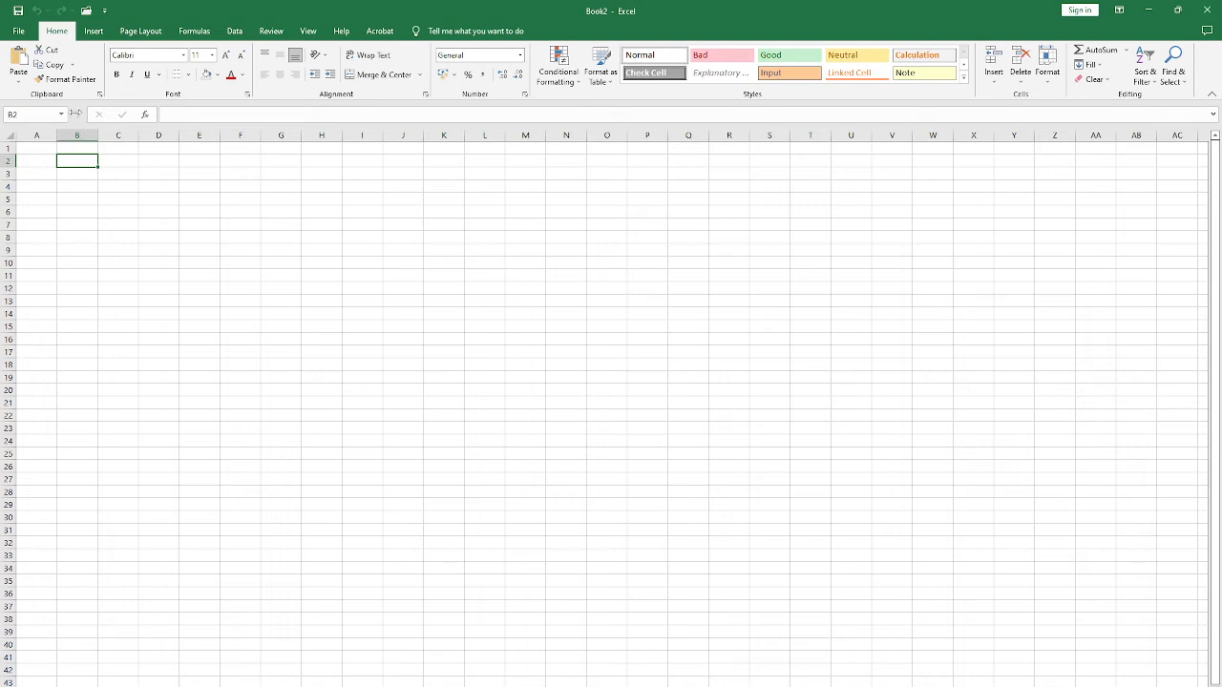
mouse_move(79, 114)
left_mouse_down()
mouse_move(210, 112)
mouse_move(66, 115)
left_mouse_up()
Step: Activate the formula bar for cells D6 and M7 without entering anything, and select a few other cells
left_click(177, 212)
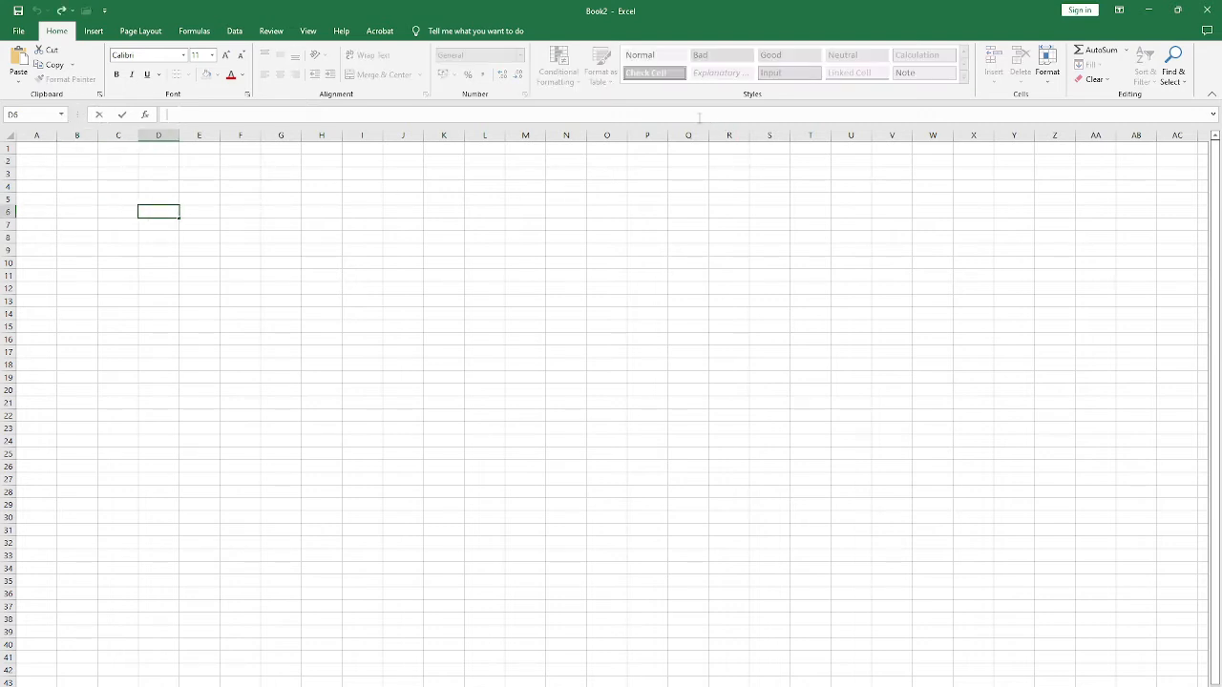
left_click(525, 225)
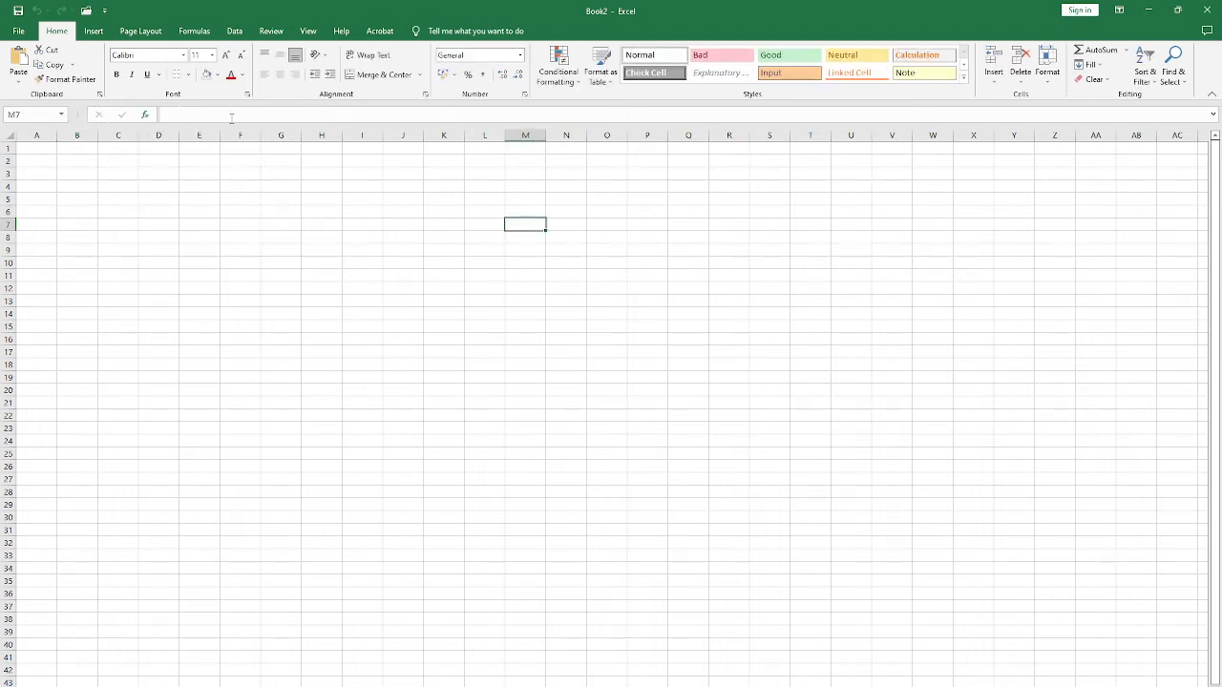
left_click(263, 116)
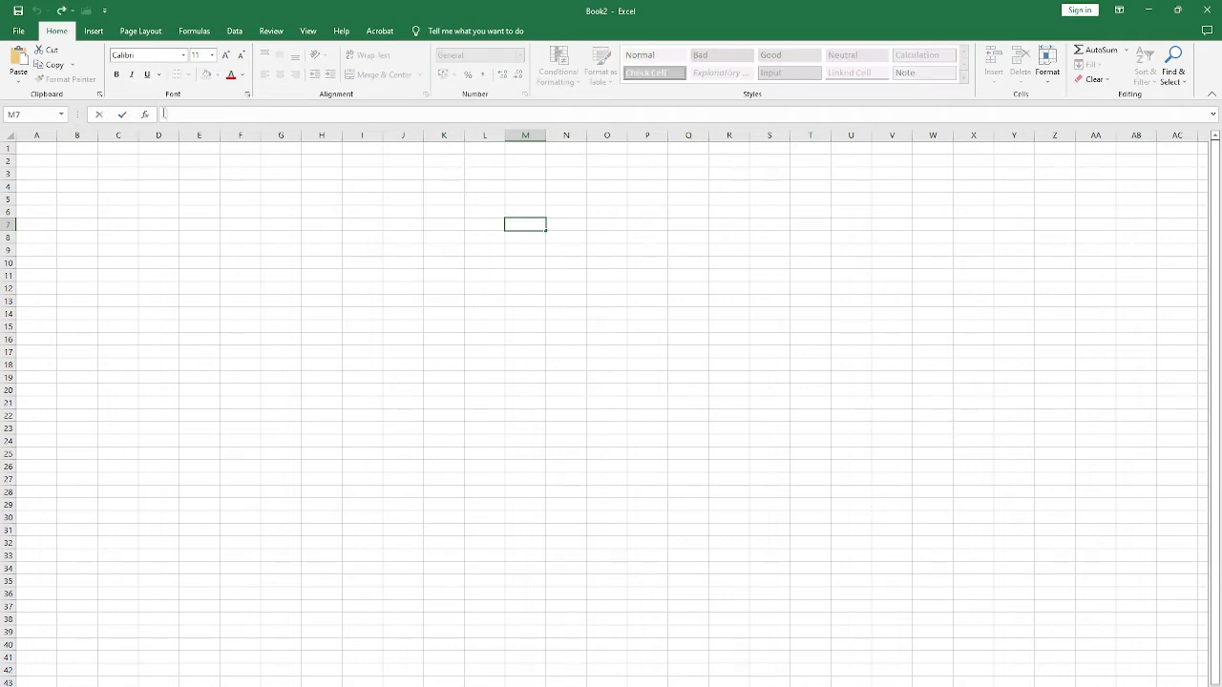
left_click(360, 249)
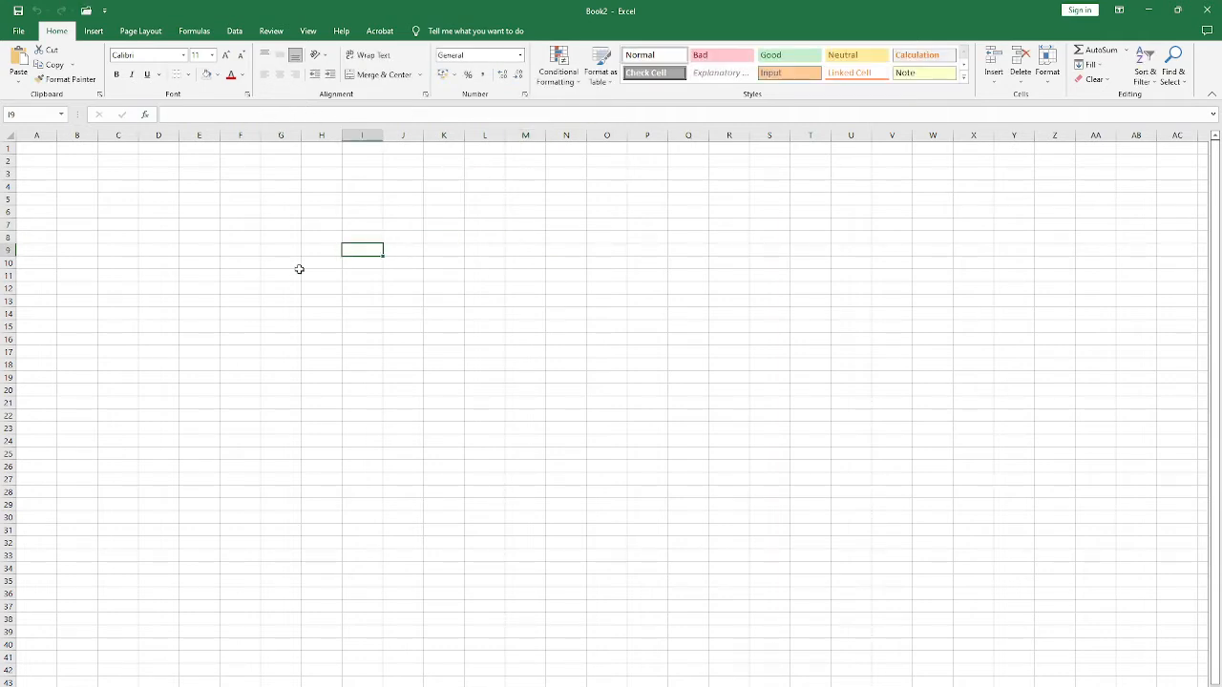
left_click(253, 289)
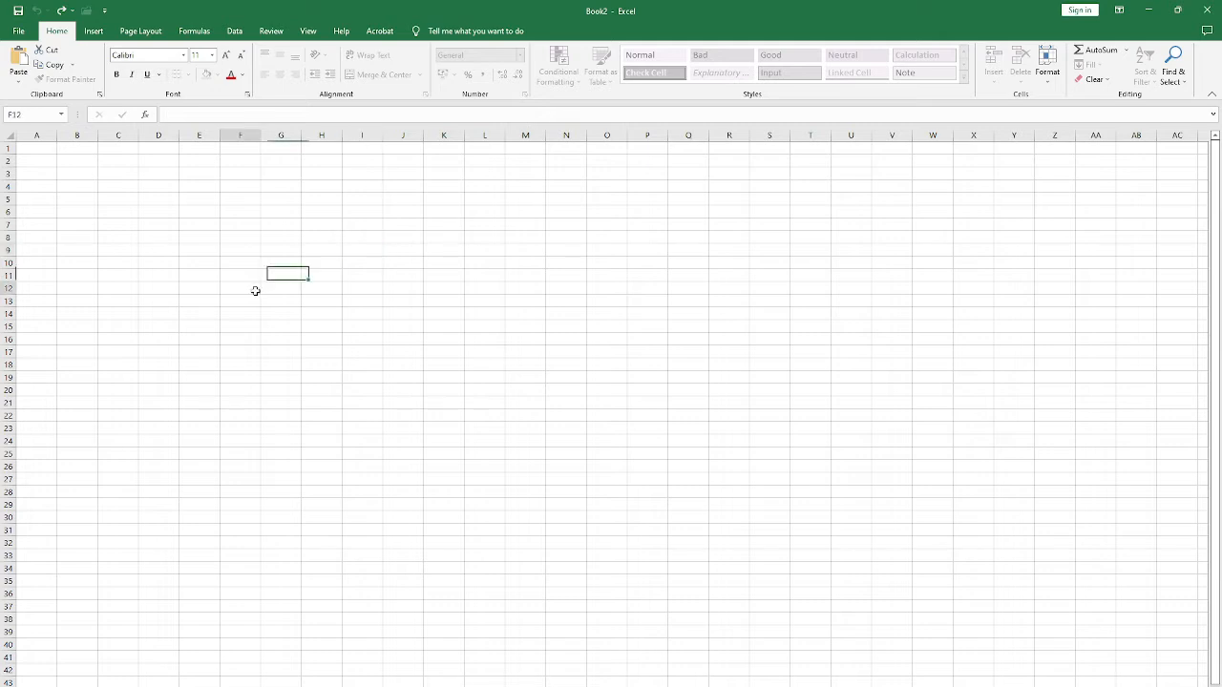
left_click(225, 300)
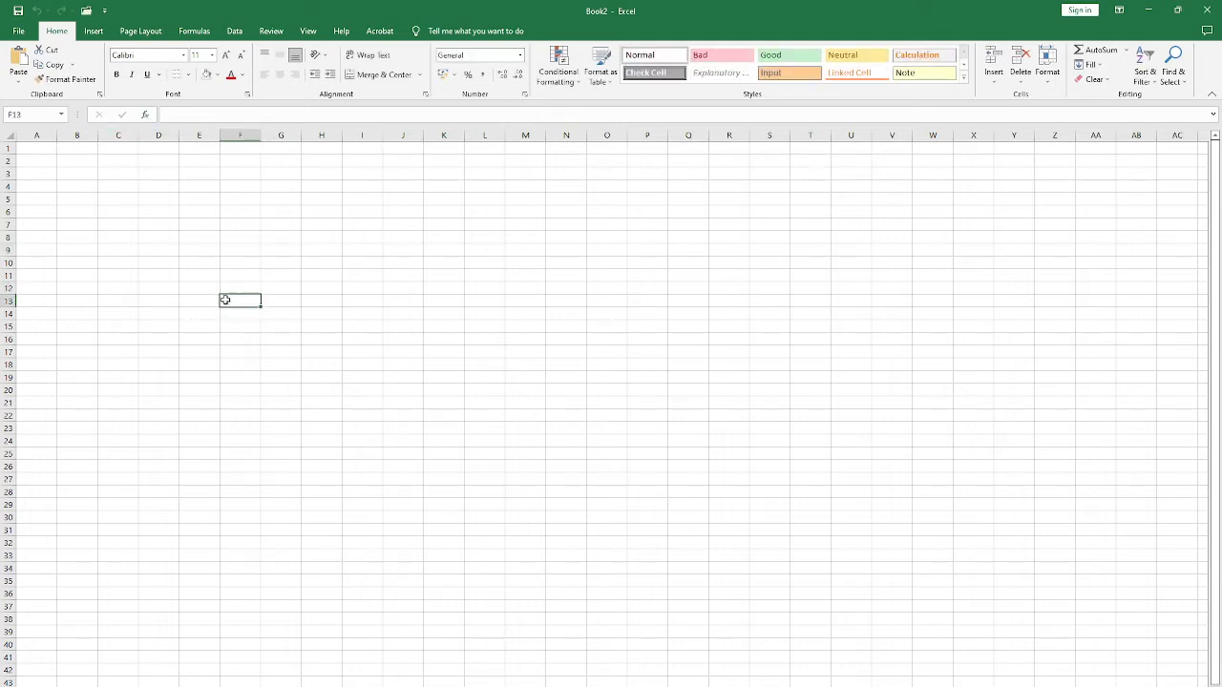
left_click(59, 274)
Step: Enter dfg in cell T12 and delete it again
left_click(800, 290)
type("dfg")
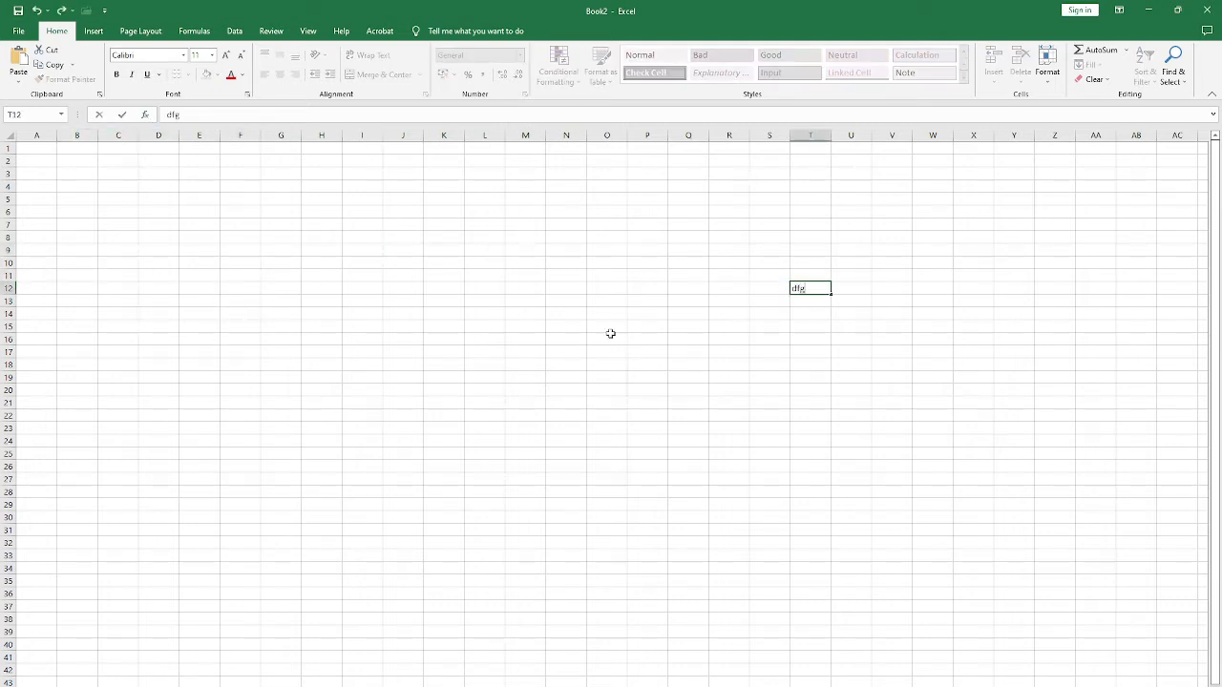
left_click(611, 315)
left_click(817, 287)
key("Delete")
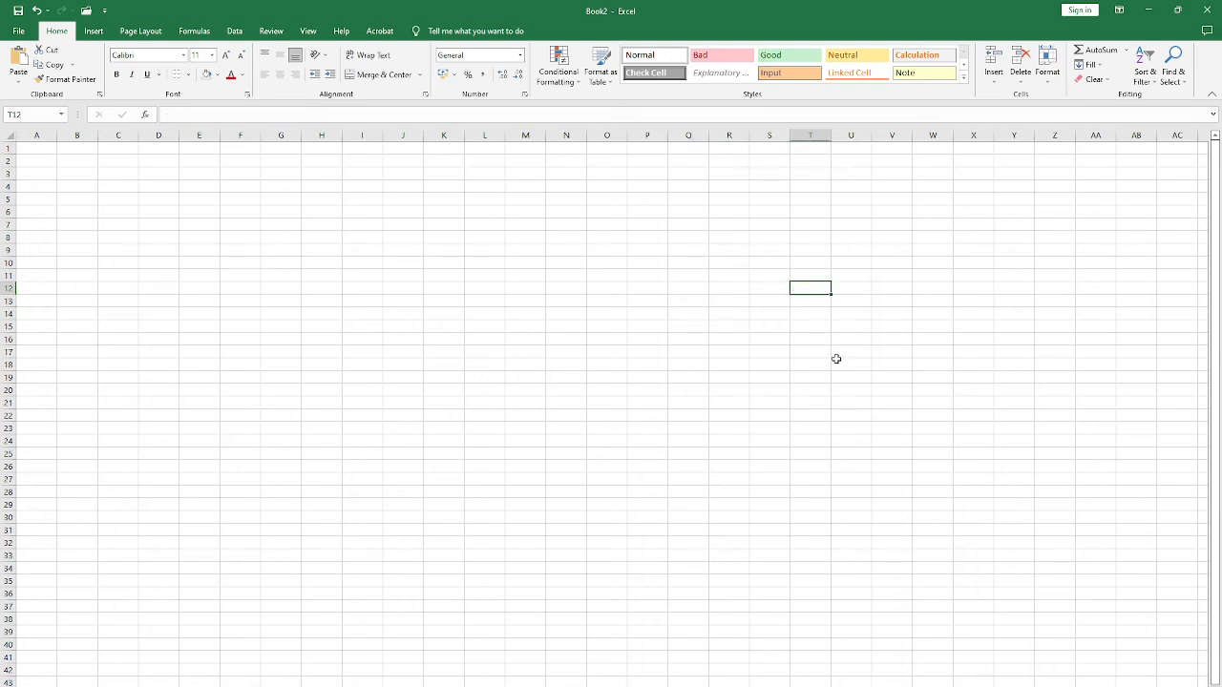
Step: Activate the empty formula bar for cell D5, and select columns A and B in turn
left_click(305, 250)
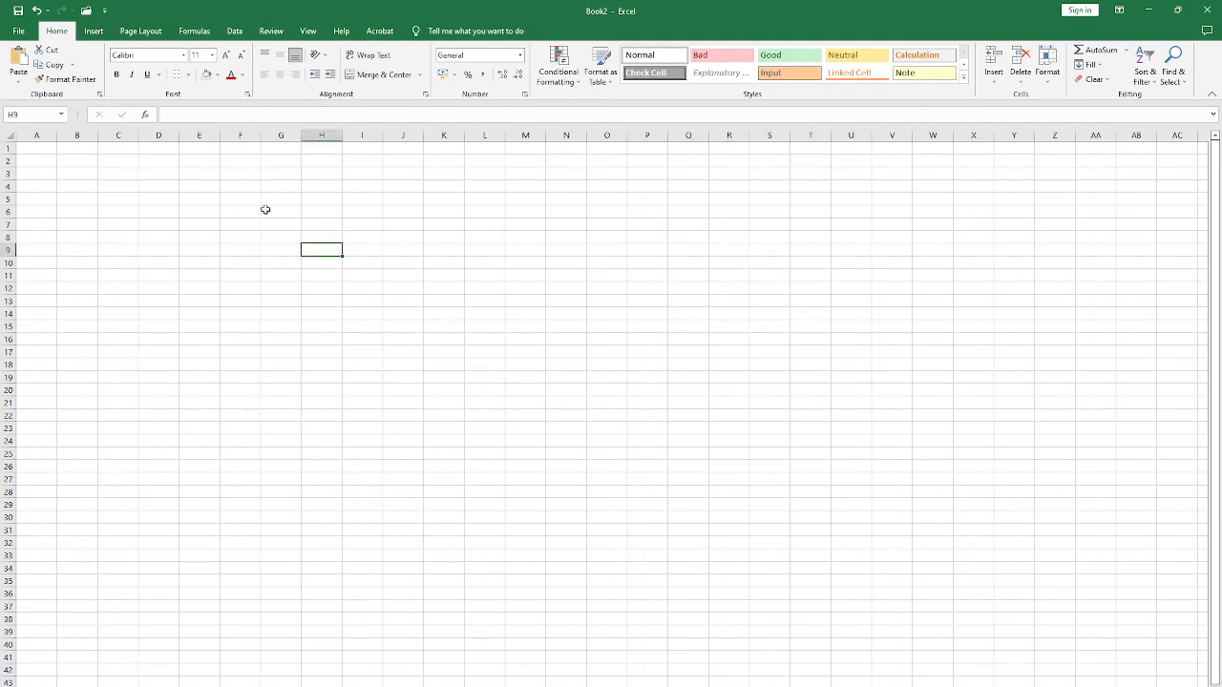
left_click(143, 200)
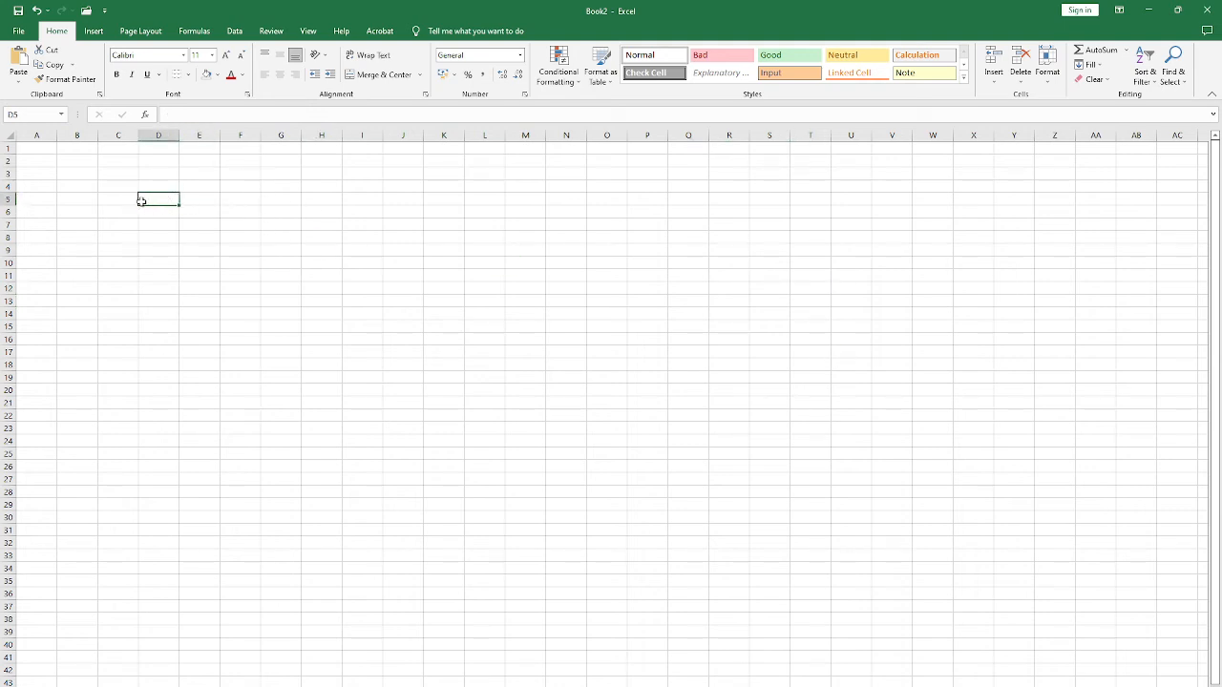
left_click(256, 112)
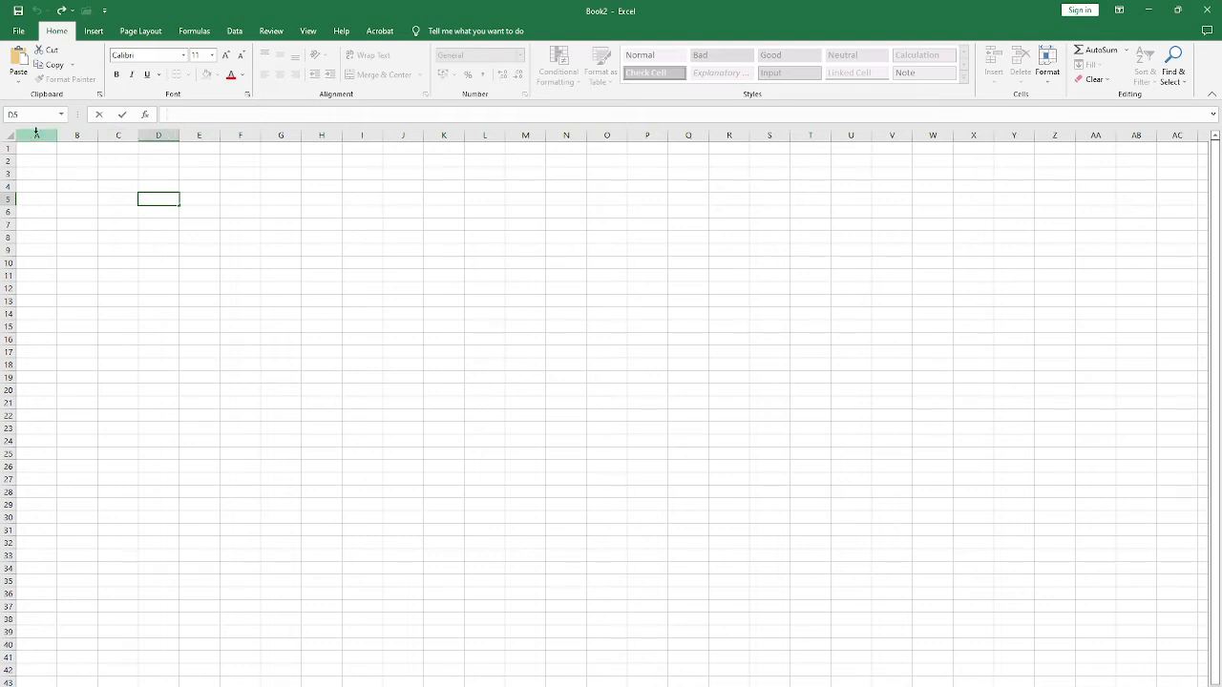
left_click(36, 133)
left_click(78, 133)
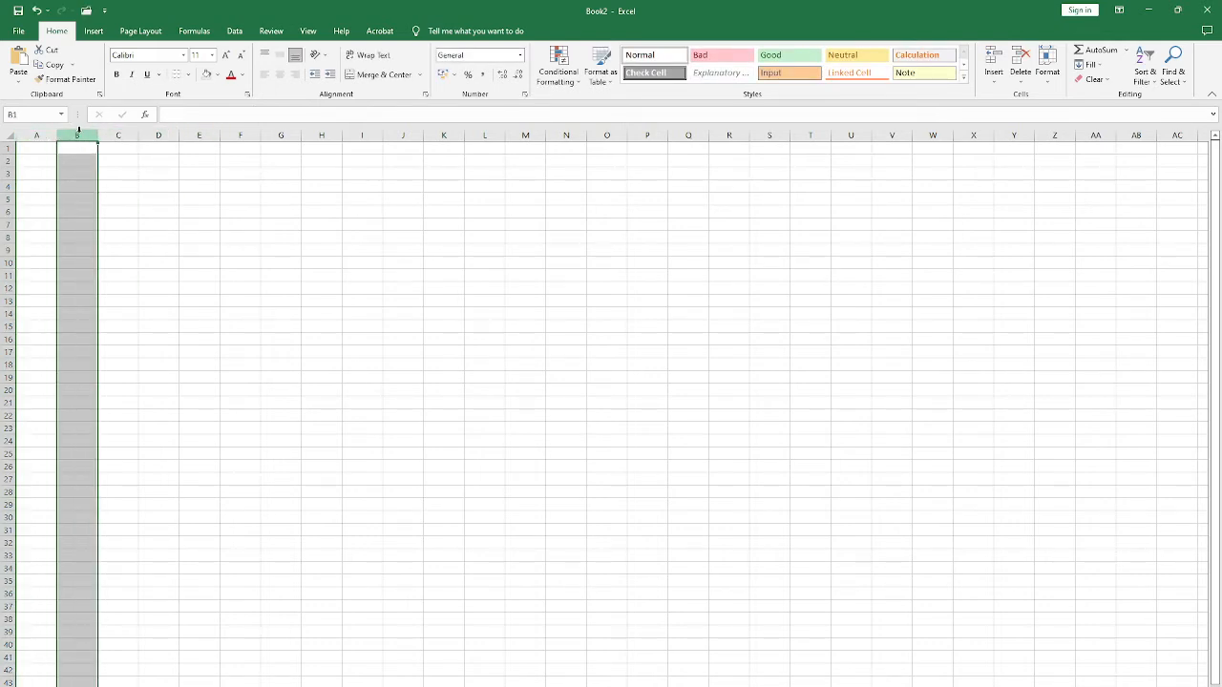
left_click(107, 211)
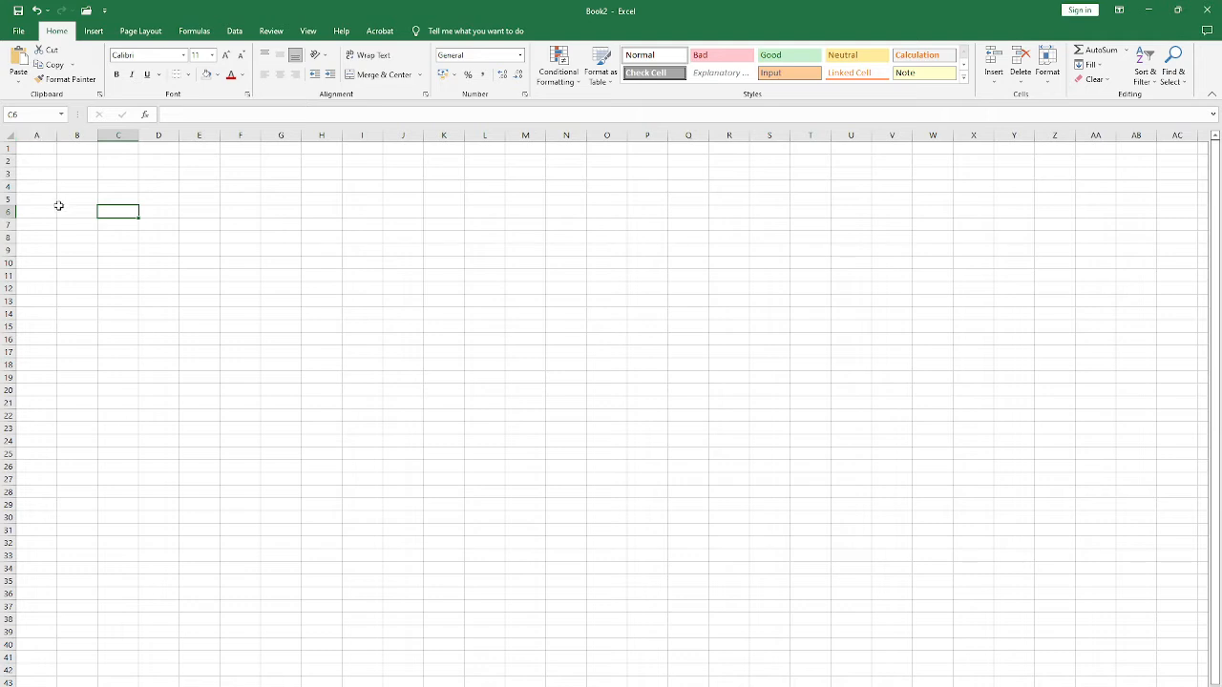
Step: Select the whole of column A, look through its rows past row 100, and return to cell A1
left_click(38, 161)
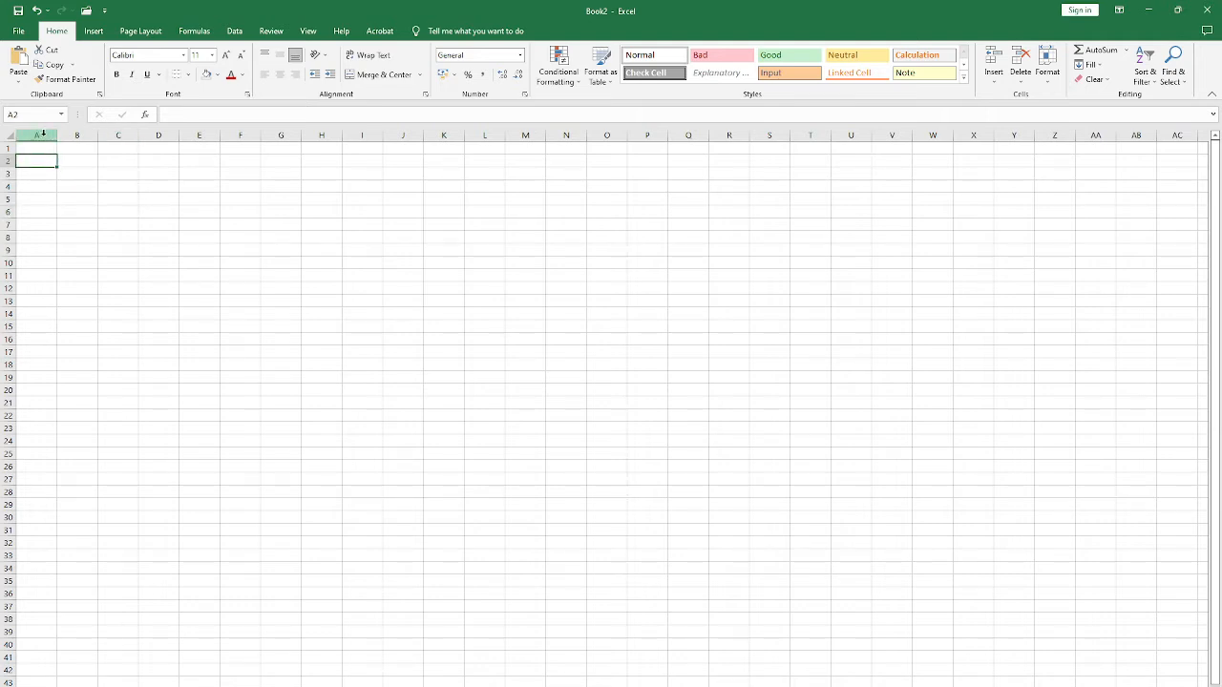
left_click(42, 134)
scroll(63, 374, "down", 11)
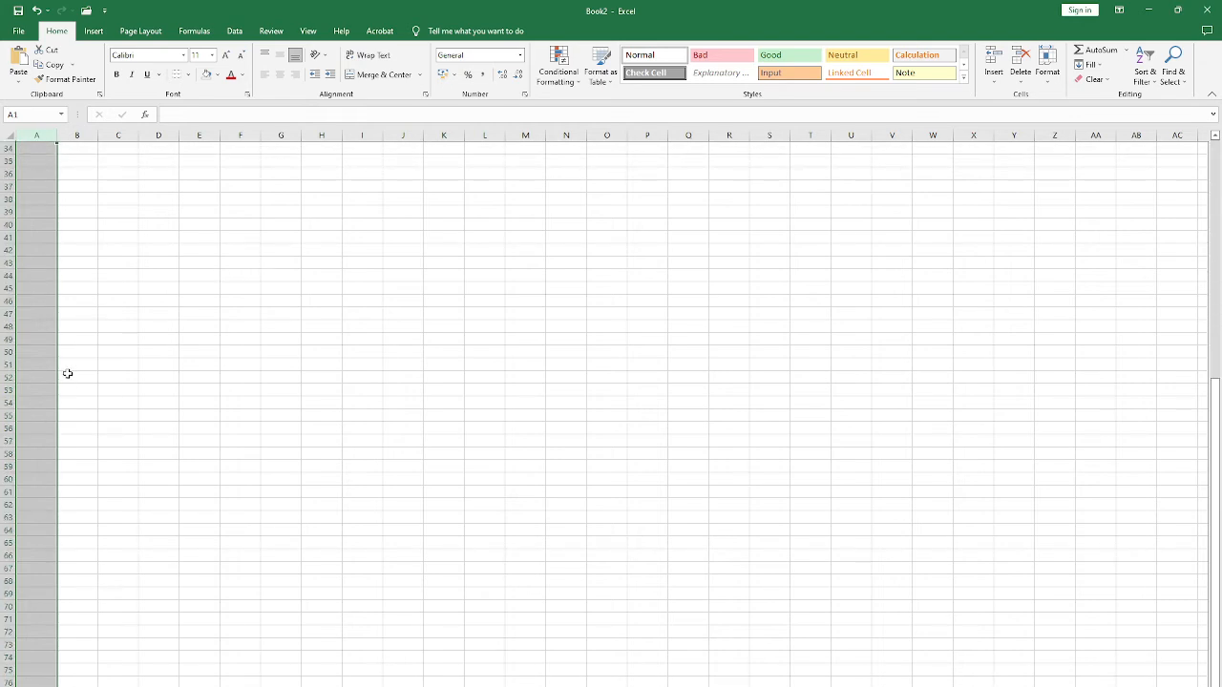
scroll(68, 373, "down", 14)
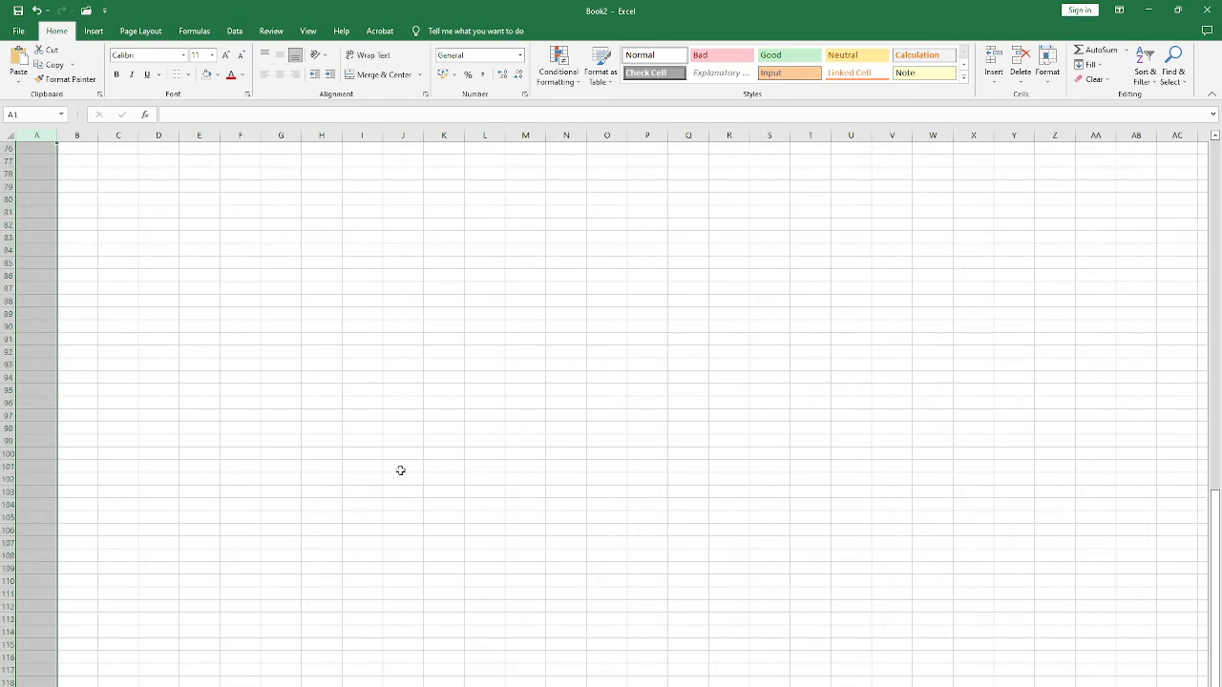
scroll(226, 403, "up", 20)
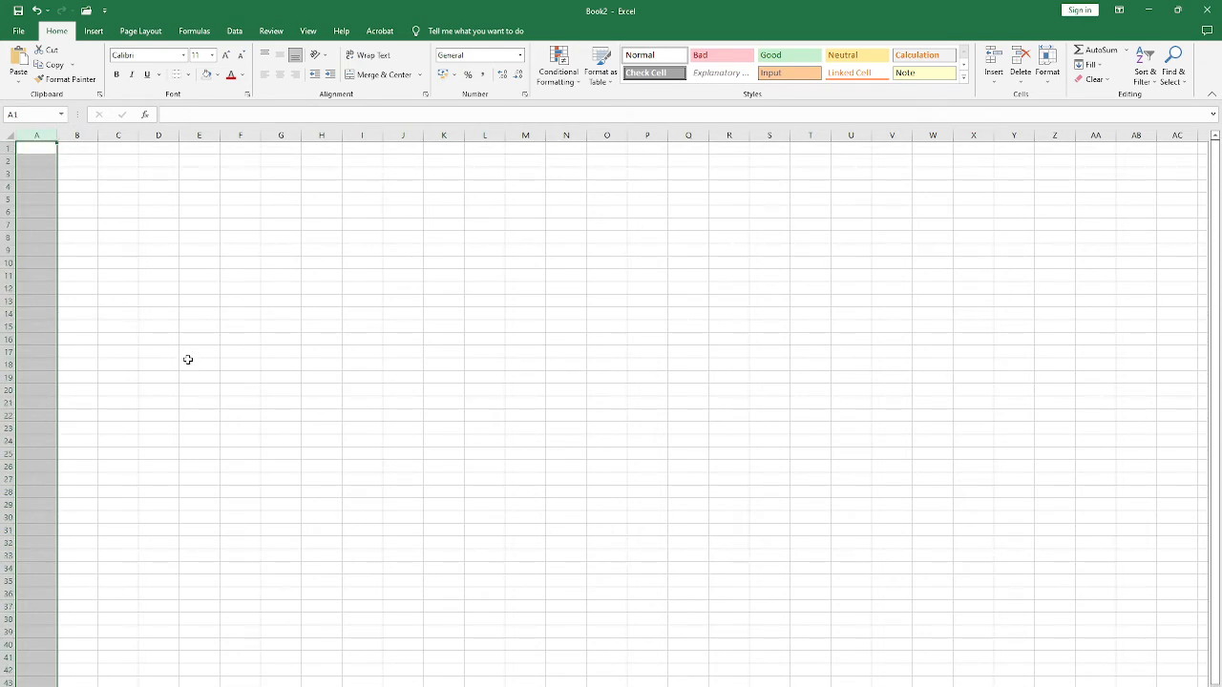
left_click(48, 150)
left_click(43, 134)
left_click(40, 150)
Step: Jump between the last used cell T12 and cell A1, and select the range A1:T12
left_click(810, 288)
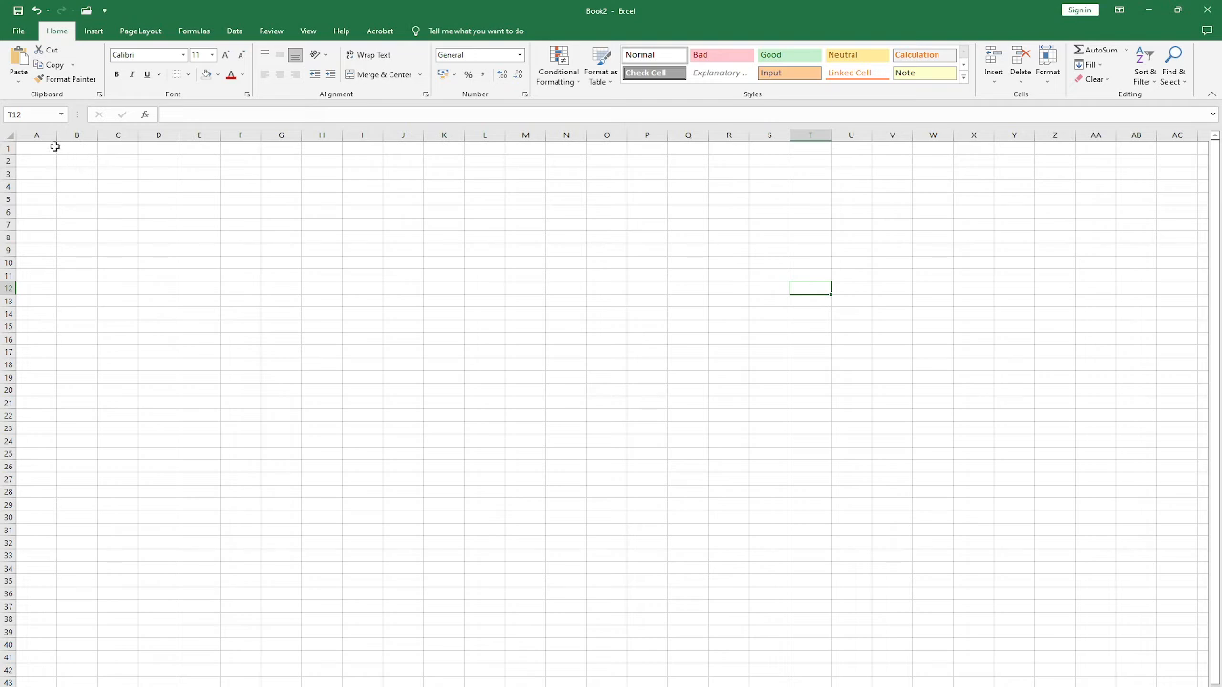
left_click(56, 147)
key("ctrl+End")
key("ctrl+Home")
key("ctrl+shift+End")
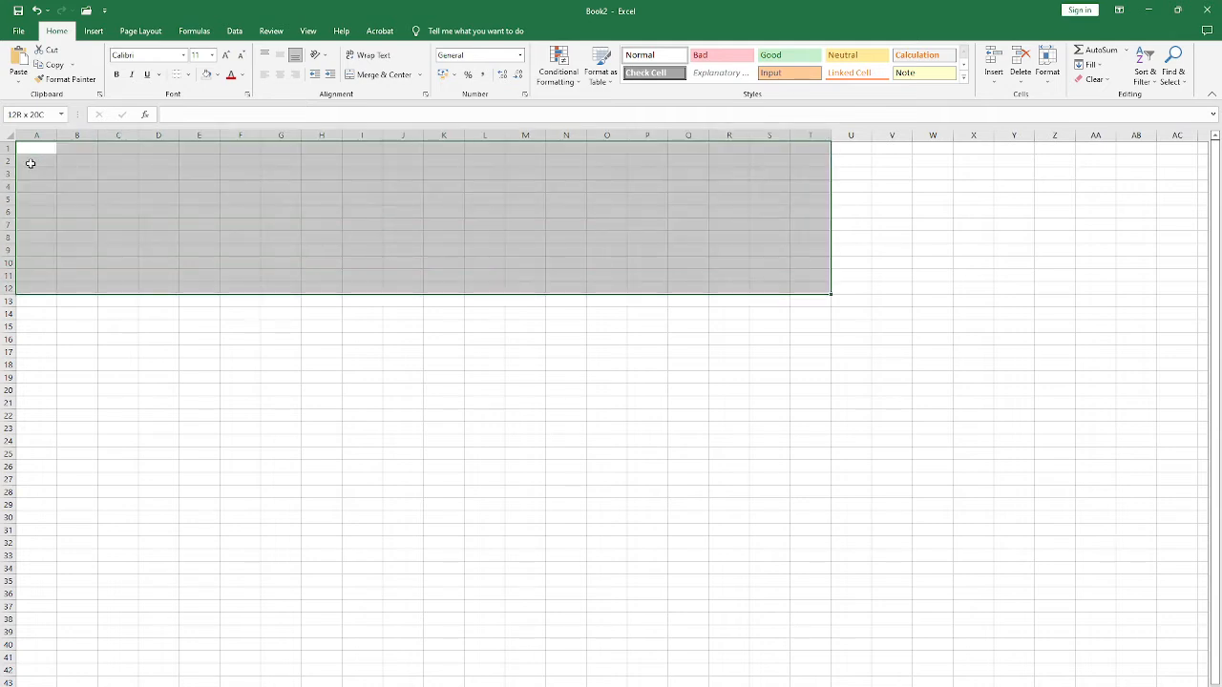
Step: Extend the selection from cell A1 across the visible sheet to column AC, row 44
key("End")
key("Home")
key("shift+End")
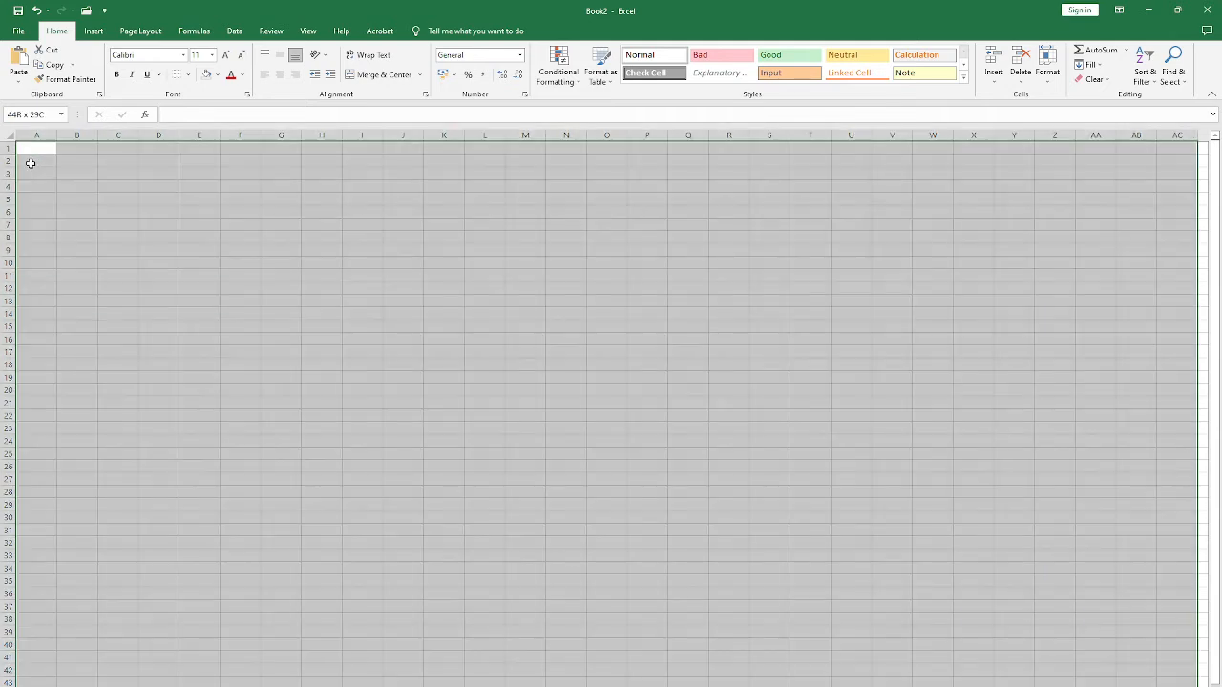
Step: Clear the large range selection at cell A45, and select the whole of columns A and M in turn, looking through their rows
scroll(83, 175, "down", 13)
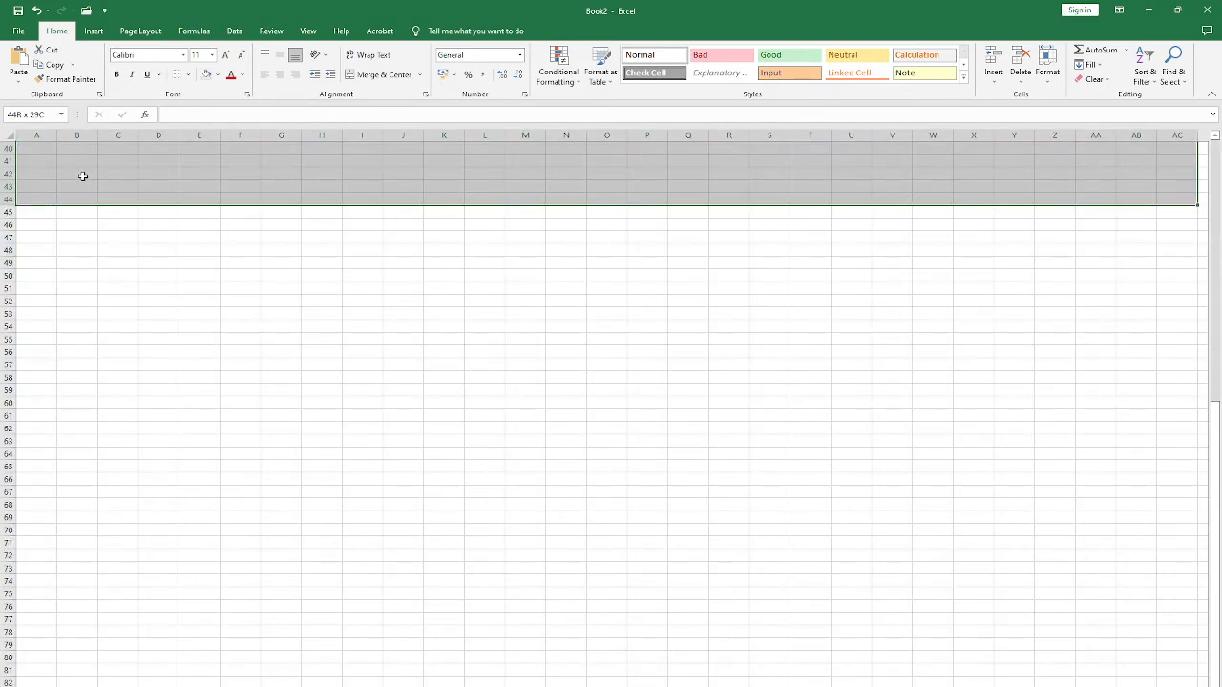
left_click(54, 198)
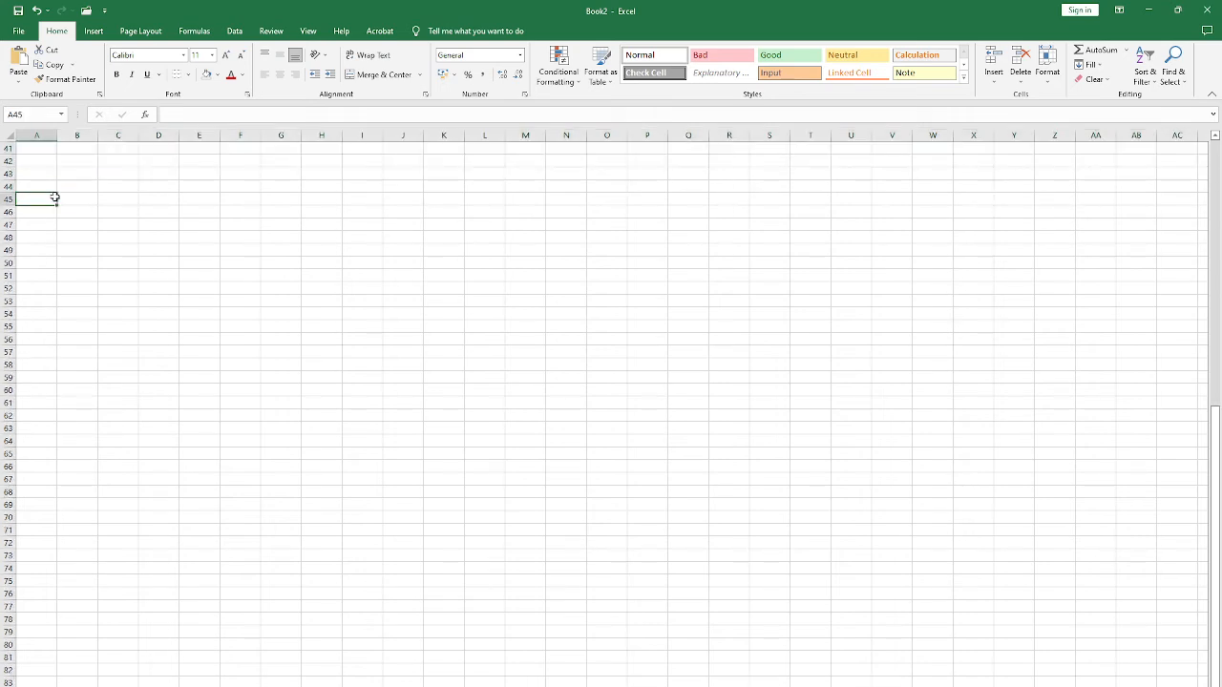
scroll(55, 217, "up", 13)
left_click(38, 135)
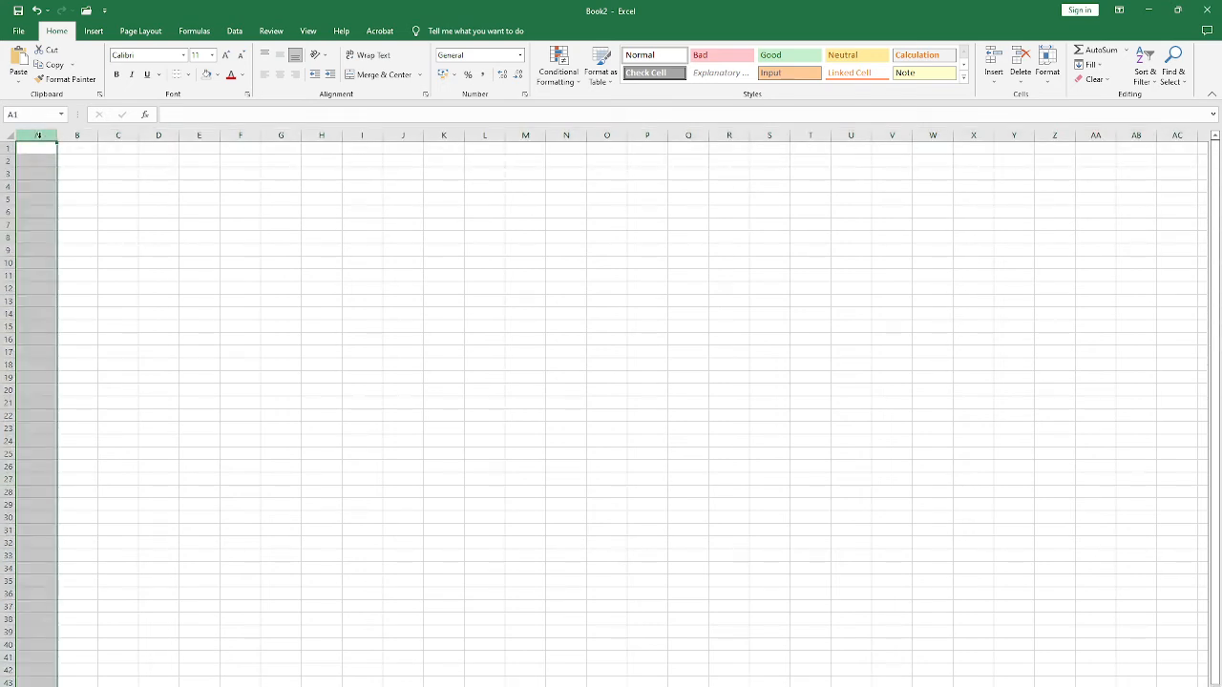
left_click(525, 134)
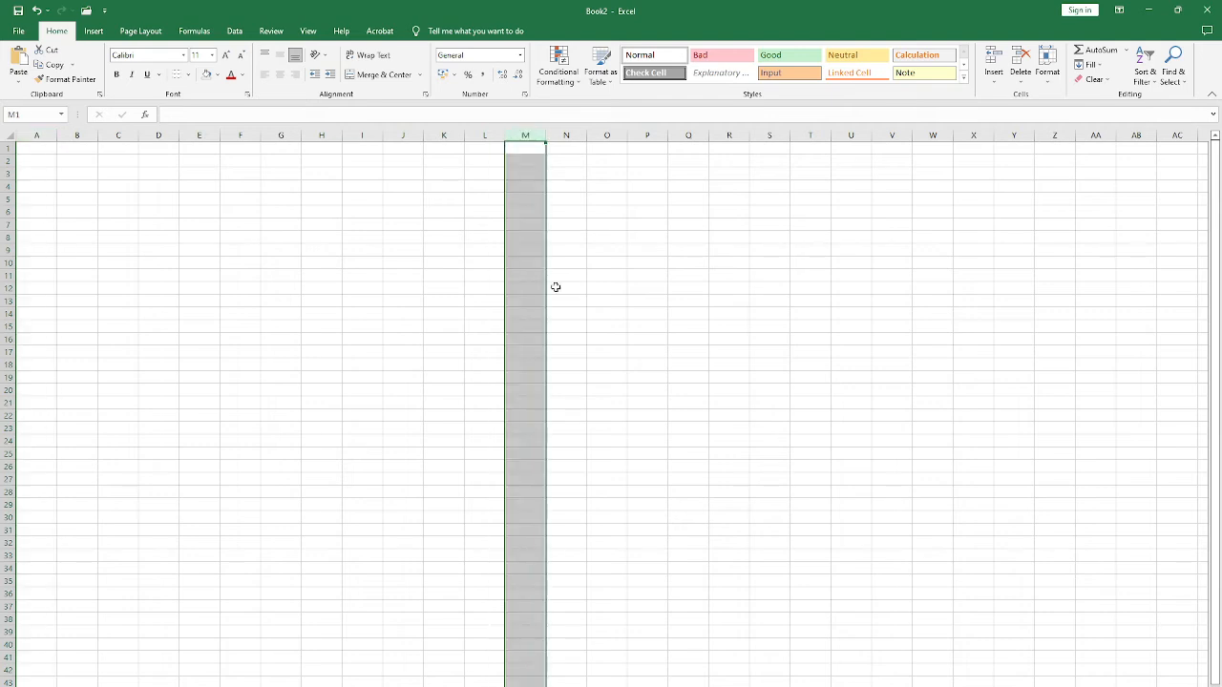
scroll(533, 418, "down", 5)
scroll(534, 416, "up", 4)
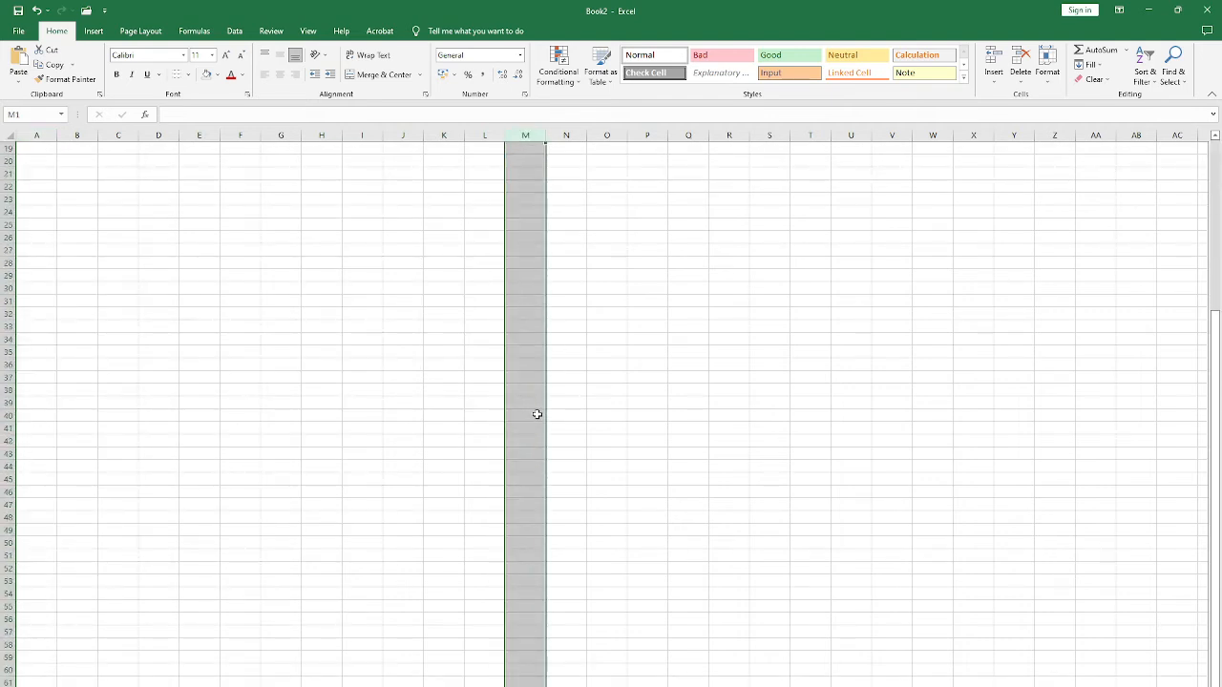
Step: Select the whole of row 4, row 12, and row 4 again
left_click(7, 150)
scroll(111, 258, "up", 1)
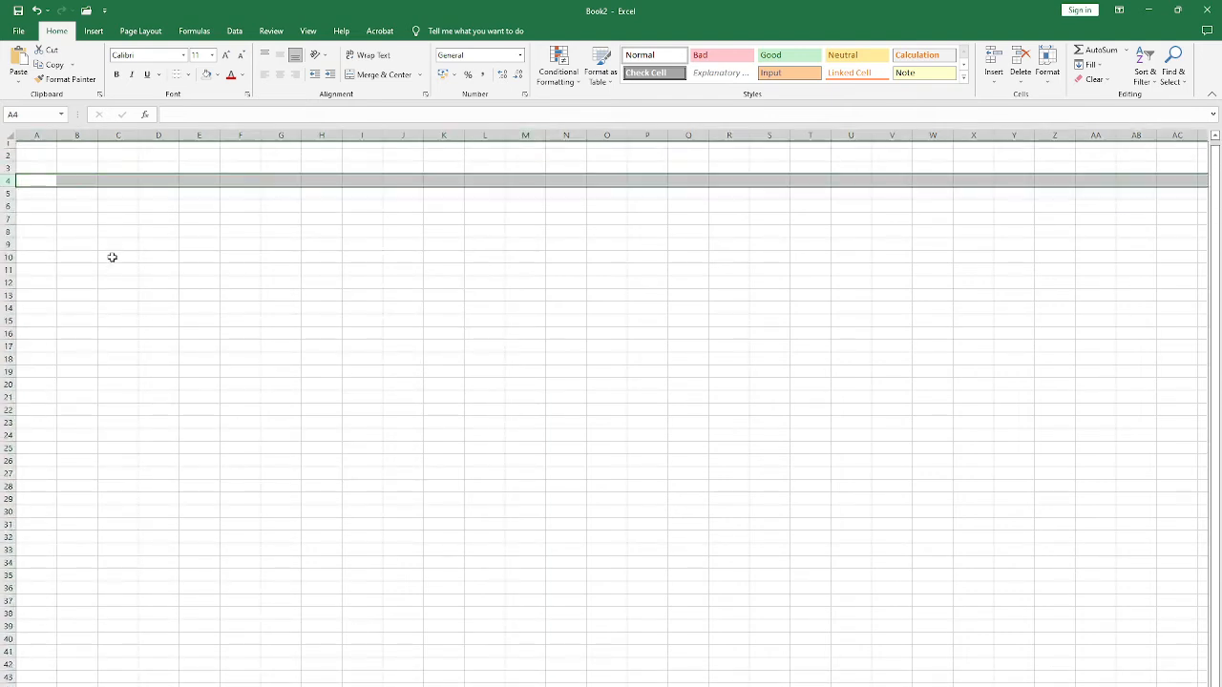
left_click(5, 285)
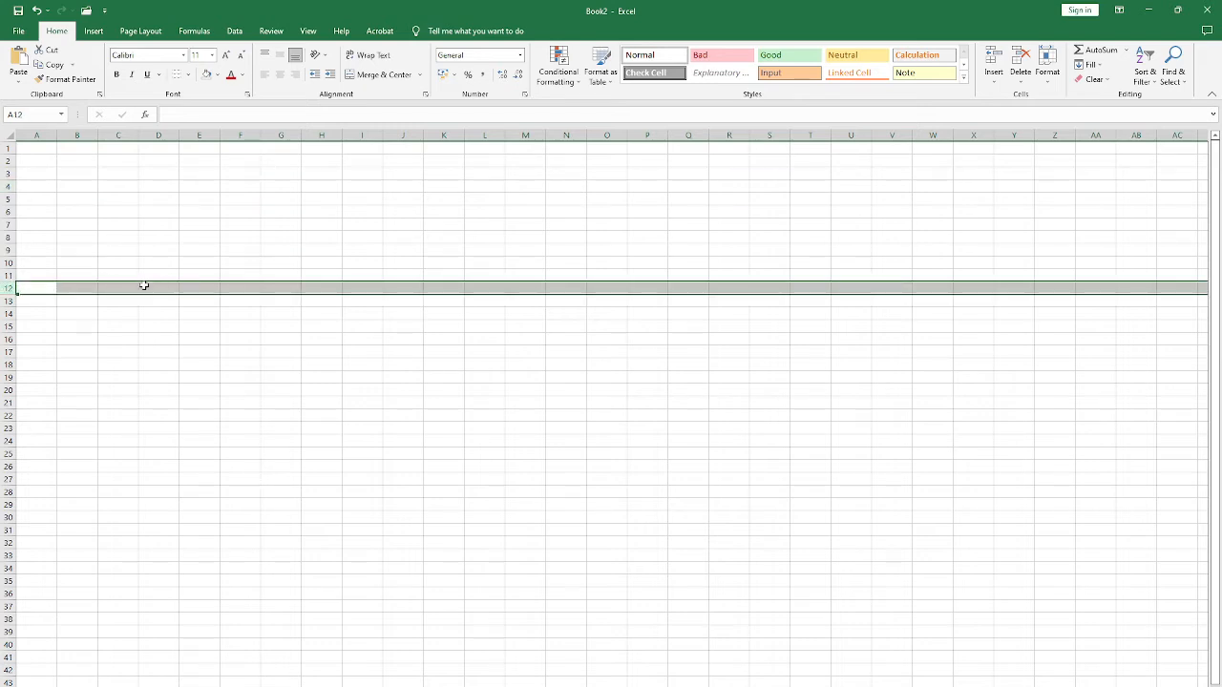
left_click(6, 188)
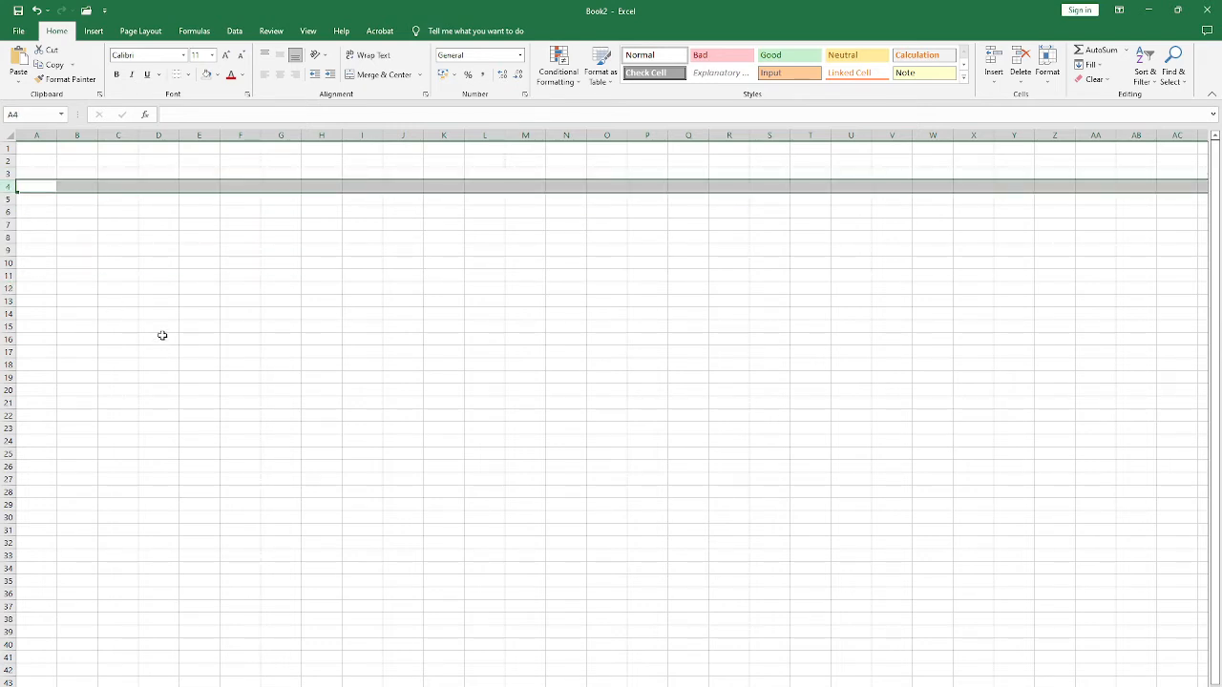
Step: Select individual cells in turn, including E9, D6, A2 and B6, to show how columns and rows give their addresses
left_click(204, 247)
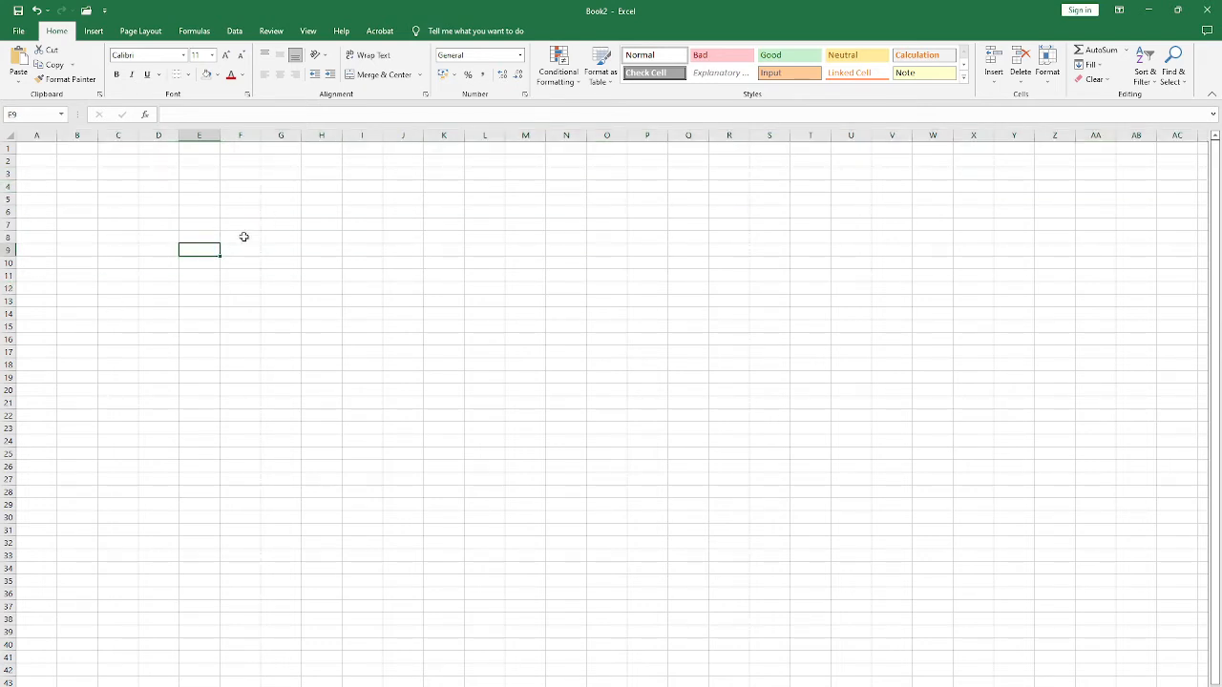
left_click(158, 214)
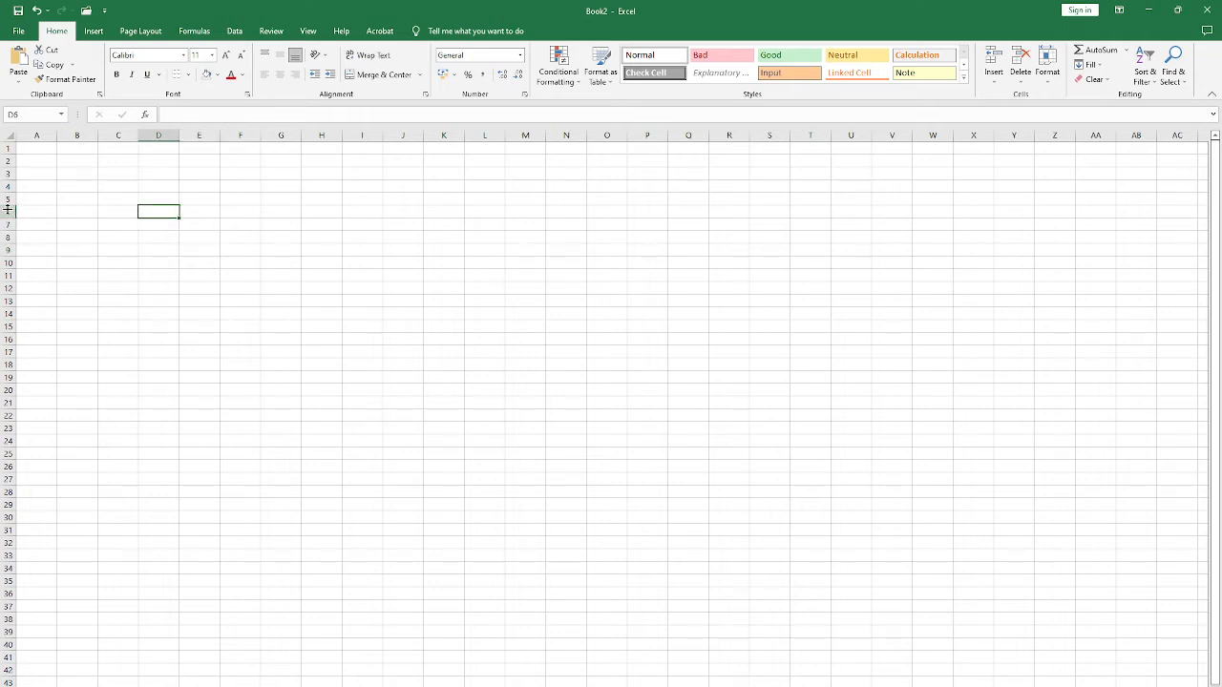
left_click(5, 212)
left_click(87, 199)
left_click(52, 158)
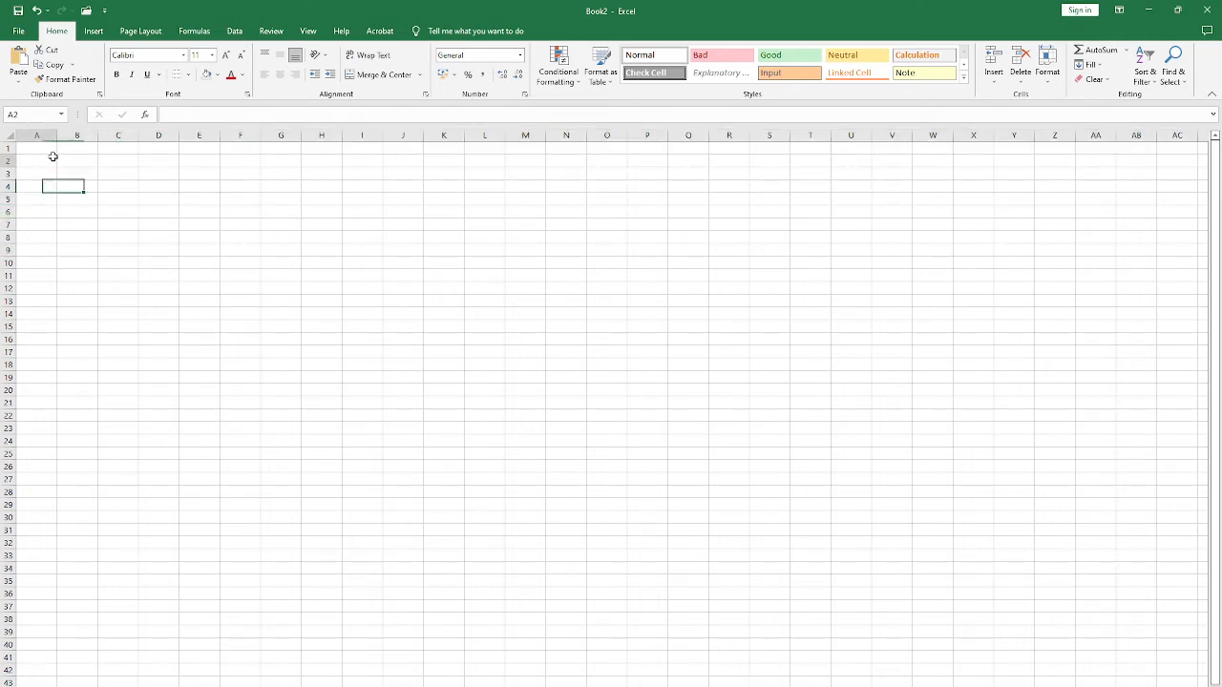
left_click(87, 212)
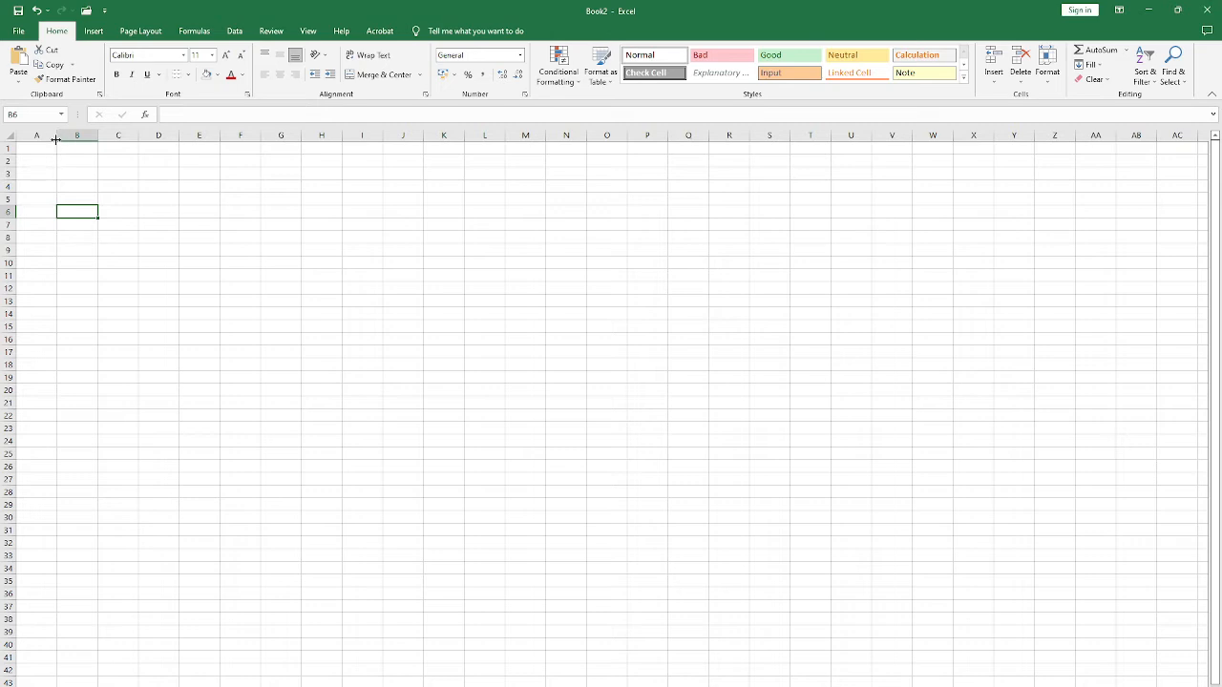
Step: Enter the header Sr. No in cell A3
left_click(41, 173)
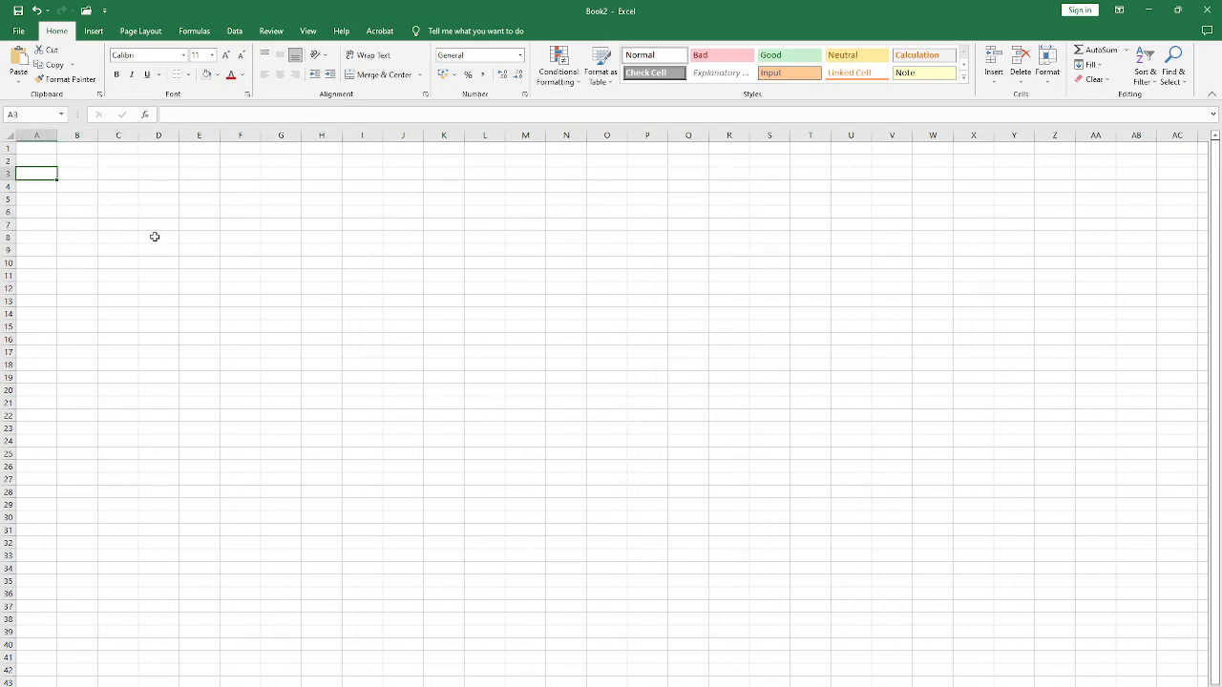
type("Sl. No")
key("Return")
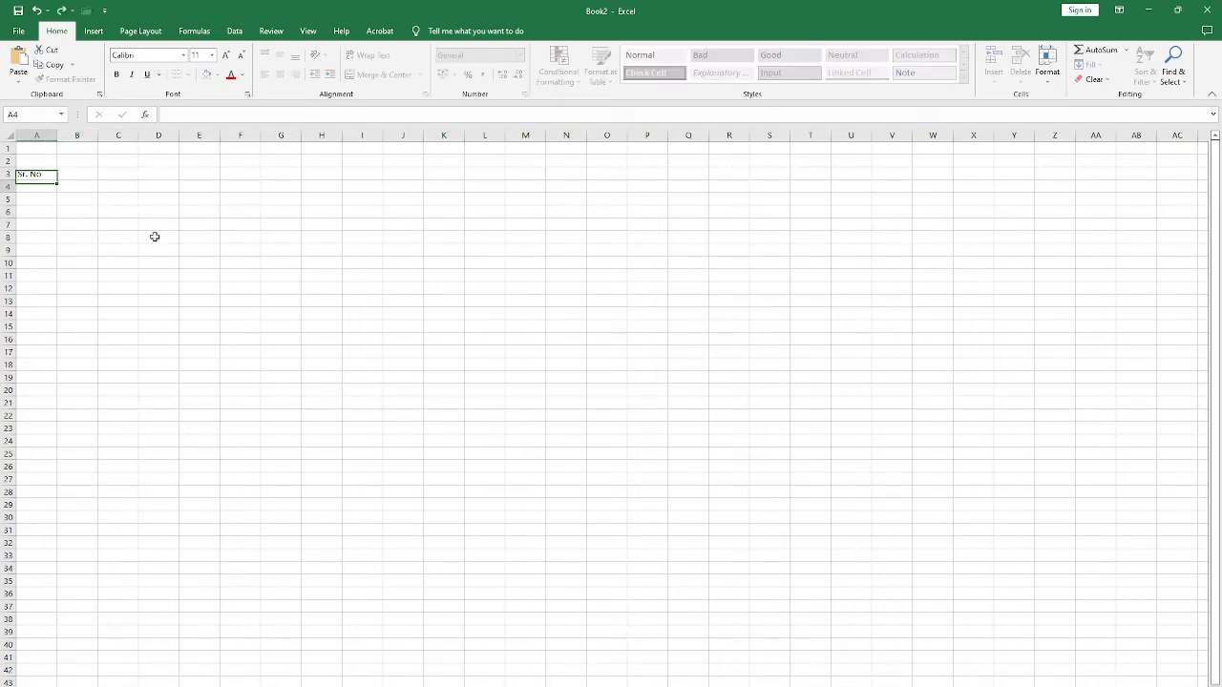
key("Right")
key("Left")
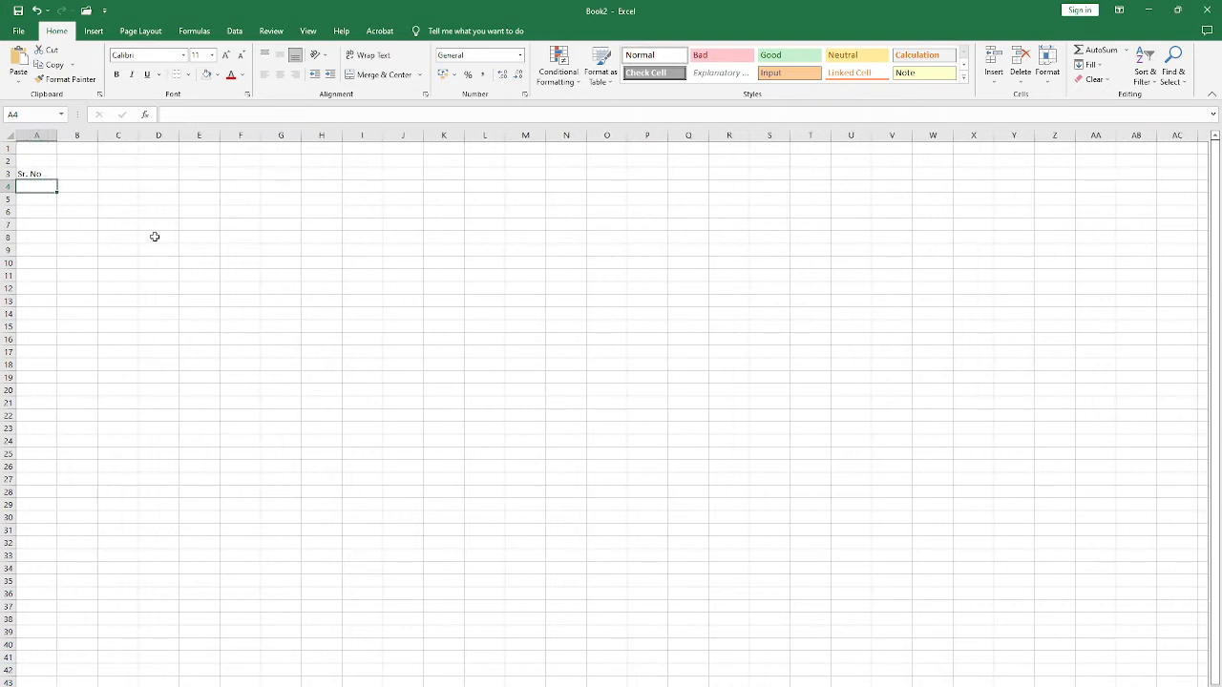
Step: Enter the header Name in cell B3, next to the Sr. No header
key("Right")
key("Left")
key("Right")
key("Up")
type("Name")
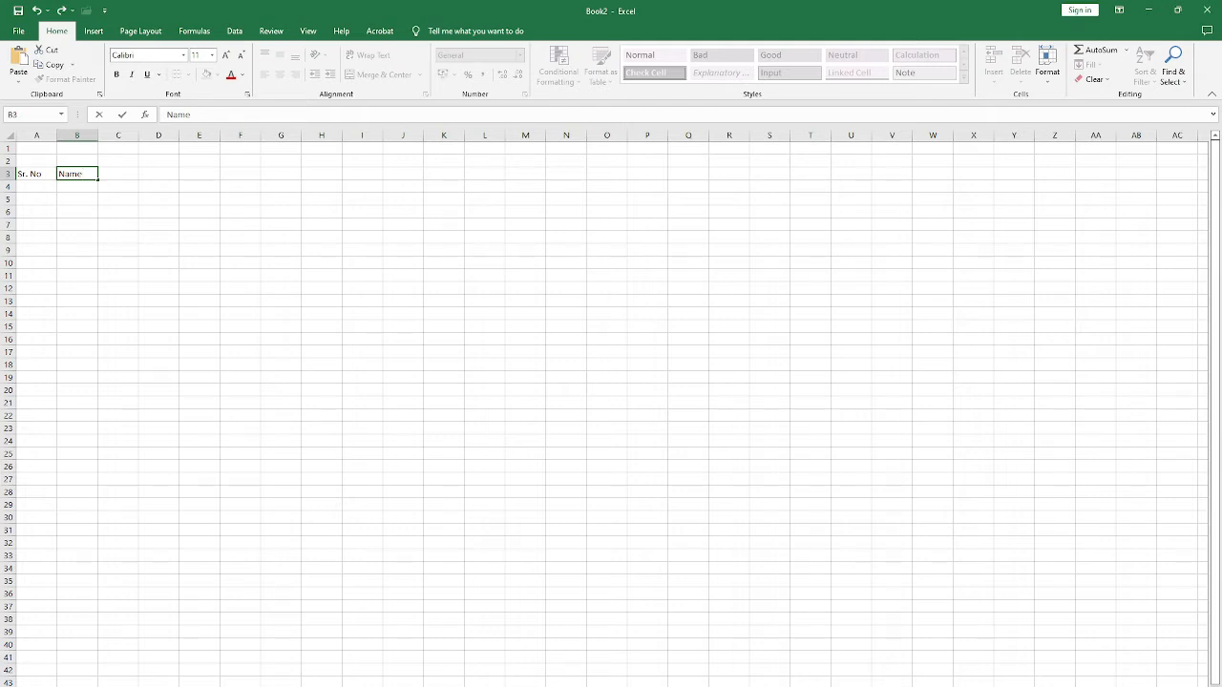
left_click(1075, 686)
right_click(1110, 657)
left_click(1093, 642)
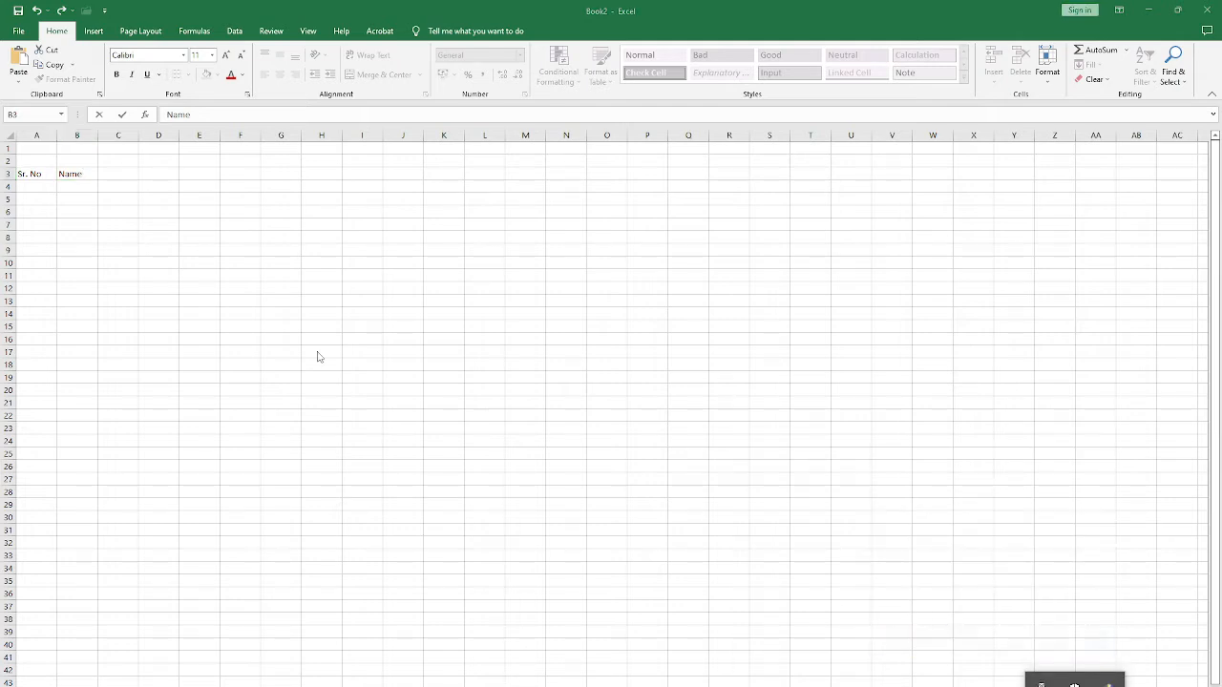
key("Return")
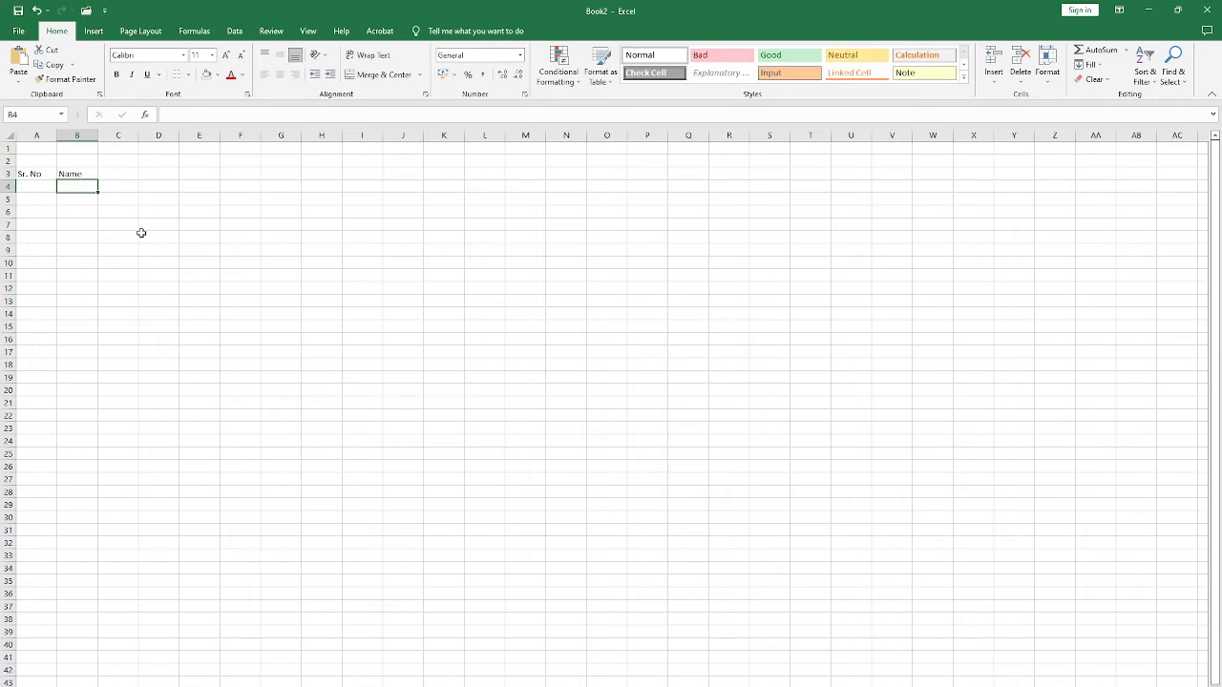
Step: Enter three people's full names in cells B4 to B6 under the Name header
key("Return")
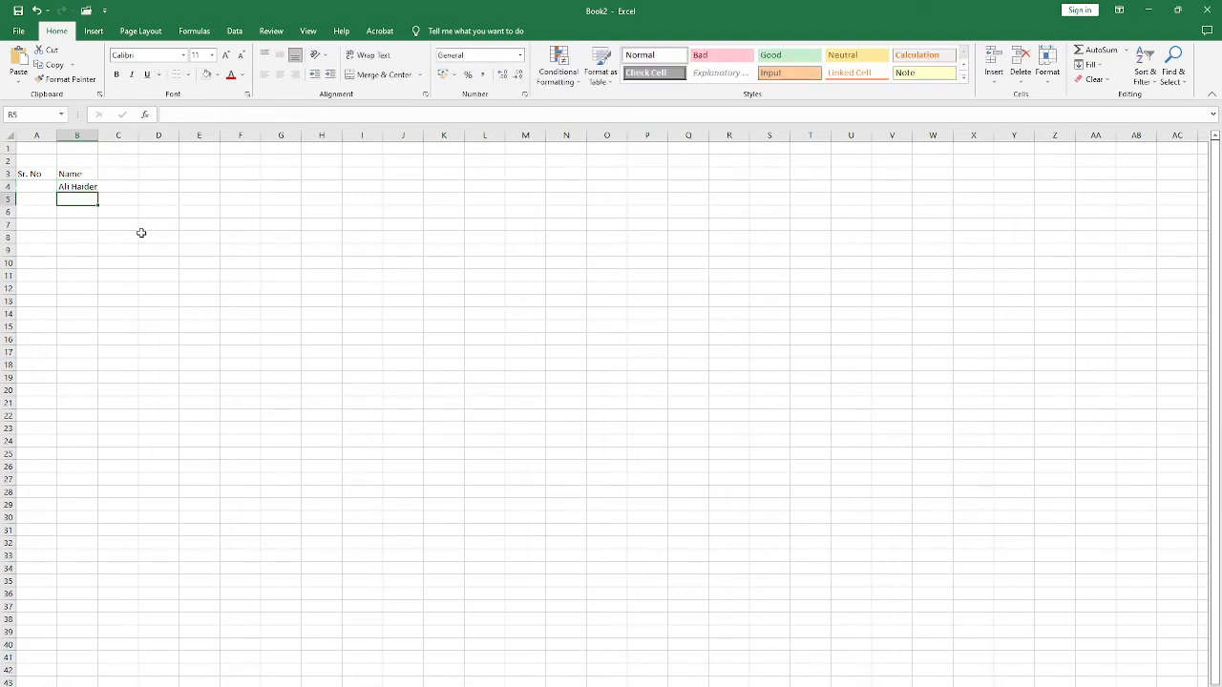
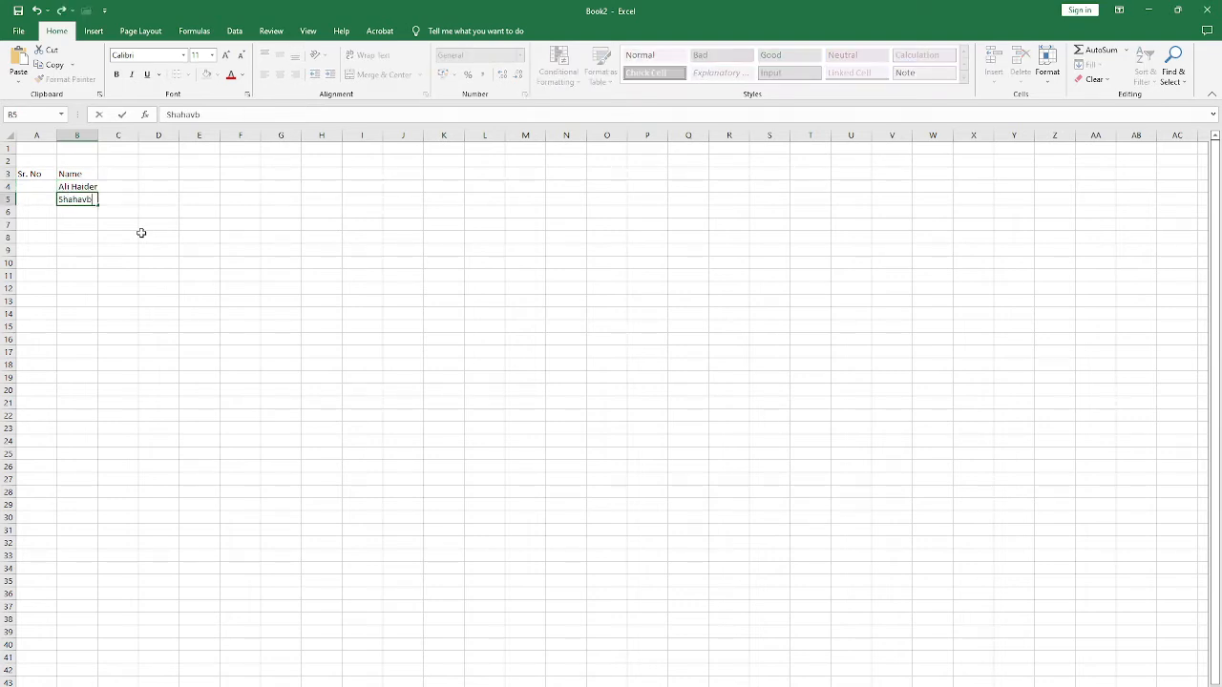
key("Return")
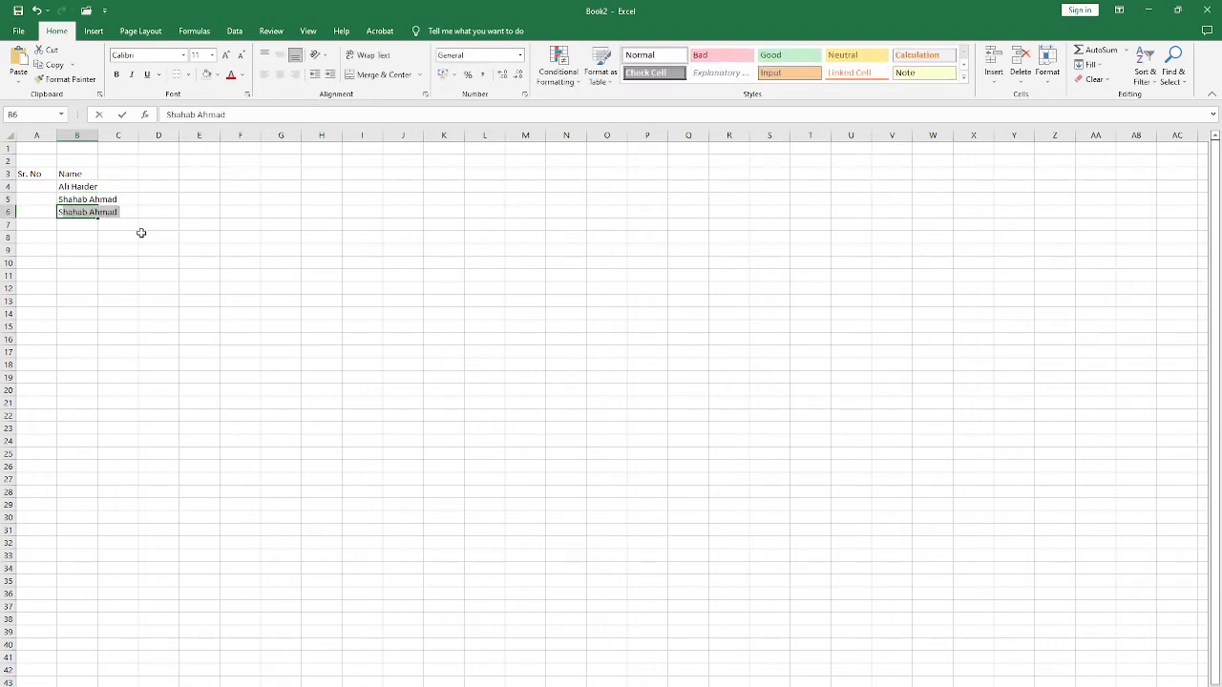
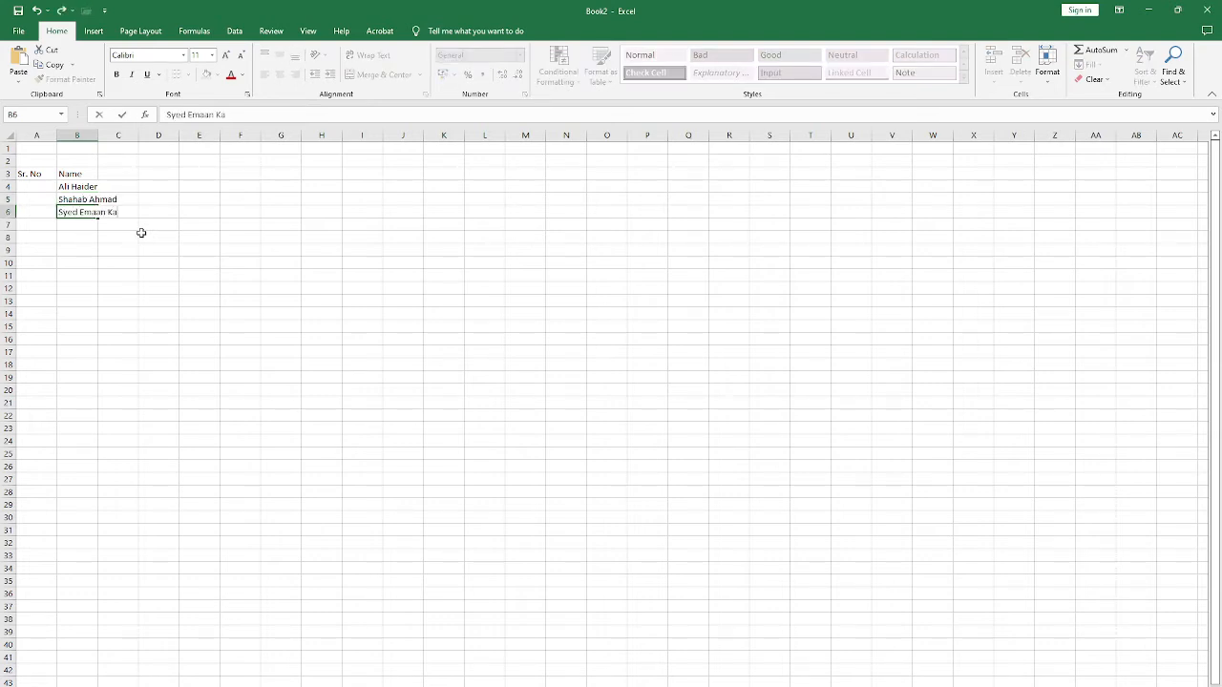
key("Return")
Step: Examine how the names in B4:B6 extend into column C, selecting cell C3 and returning to cell B4
key("Up")
key("Up")
key("Up")
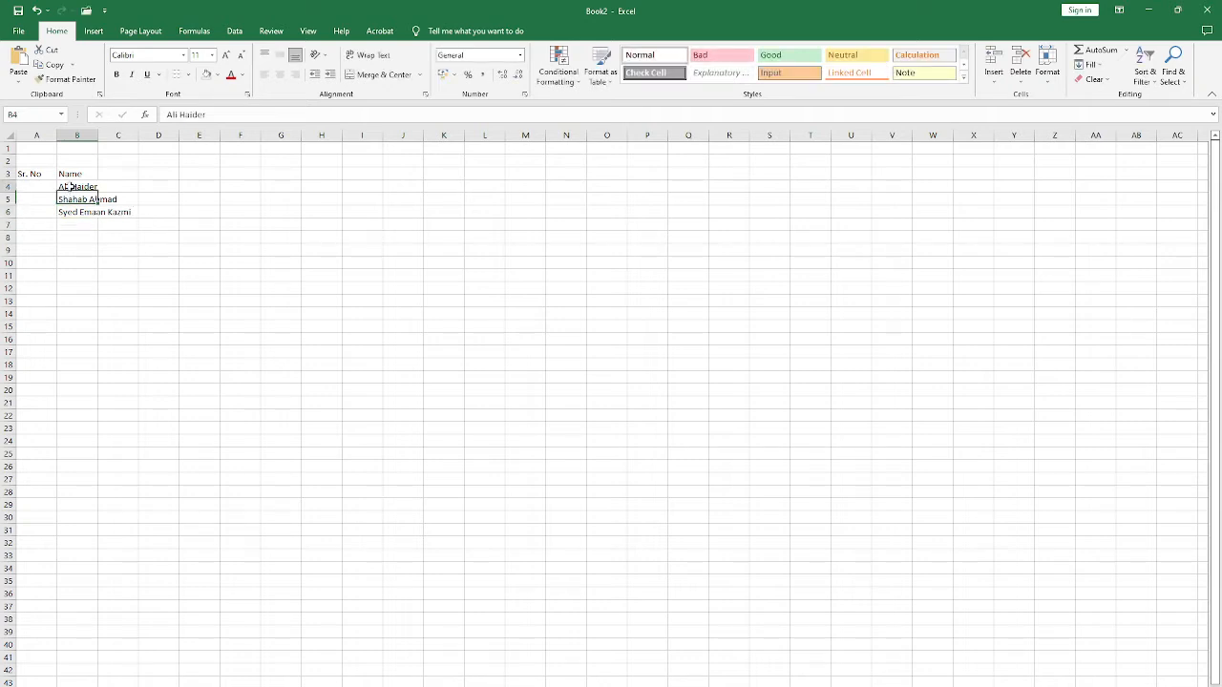
left_click_drag(119, 184, 115, 225)
left_click(112, 175)
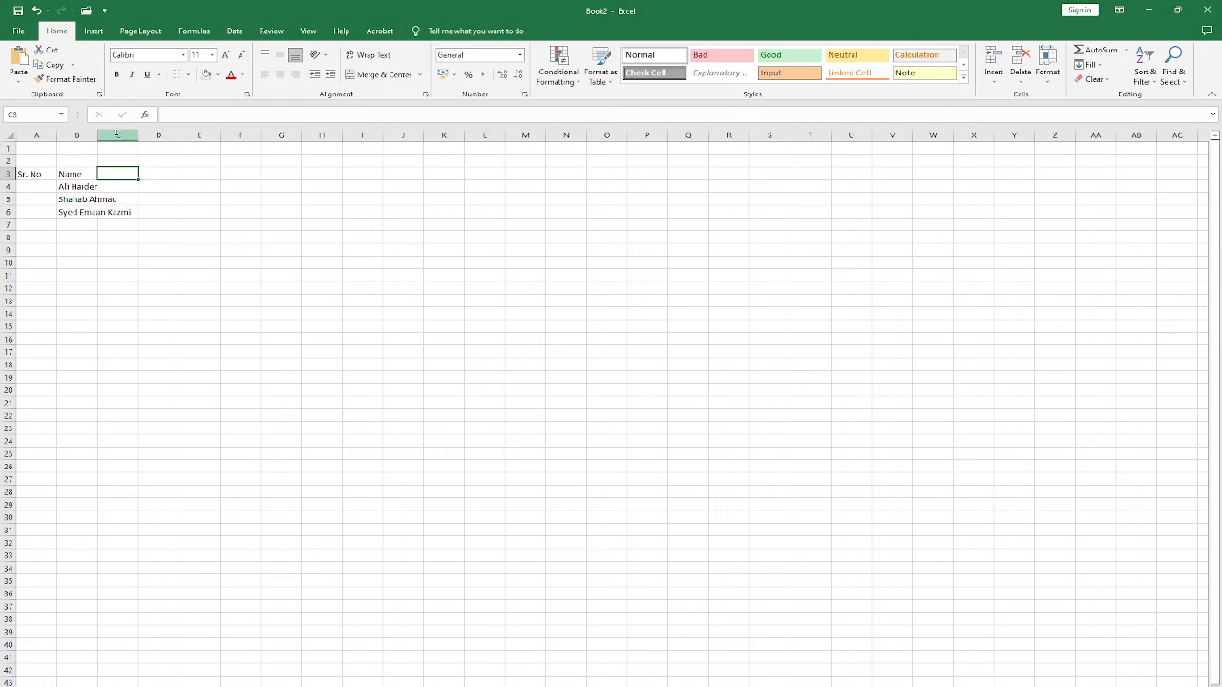
left_click(116, 133)
left_click(82, 187)
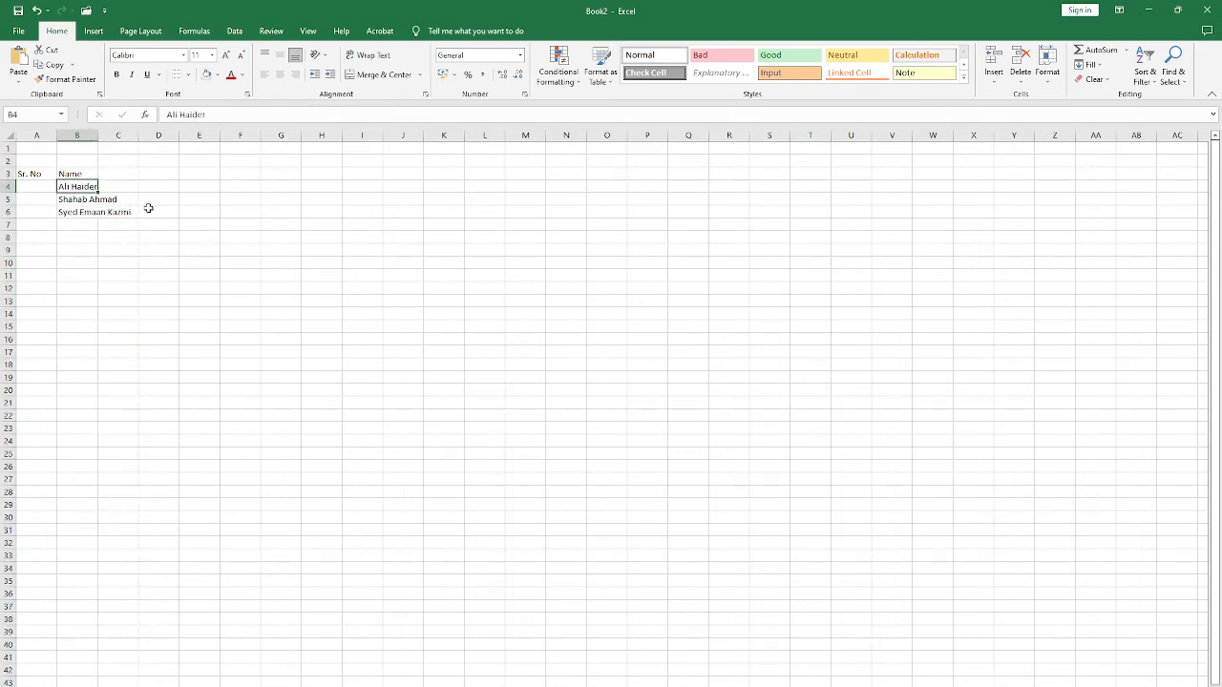
Step: Widen column B to fit the full names, and narrow column A to fit the Sr. No header
left_click(51, 135)
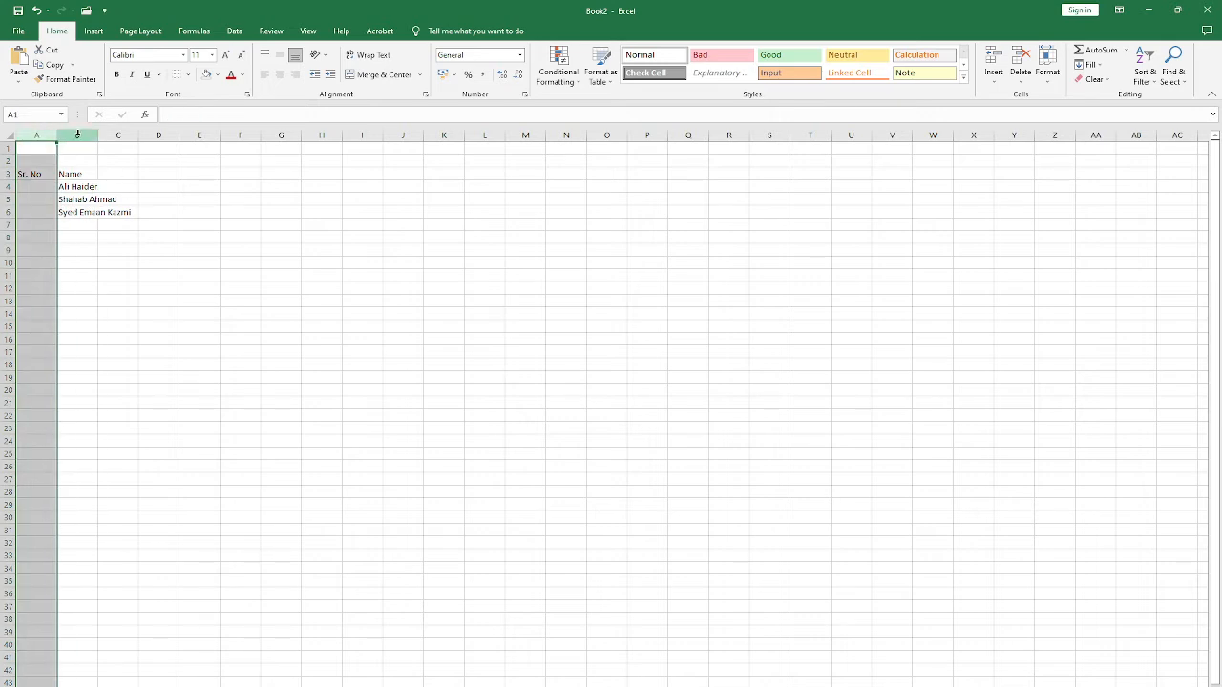
left_click(77, 134)
left_click(113, 195)
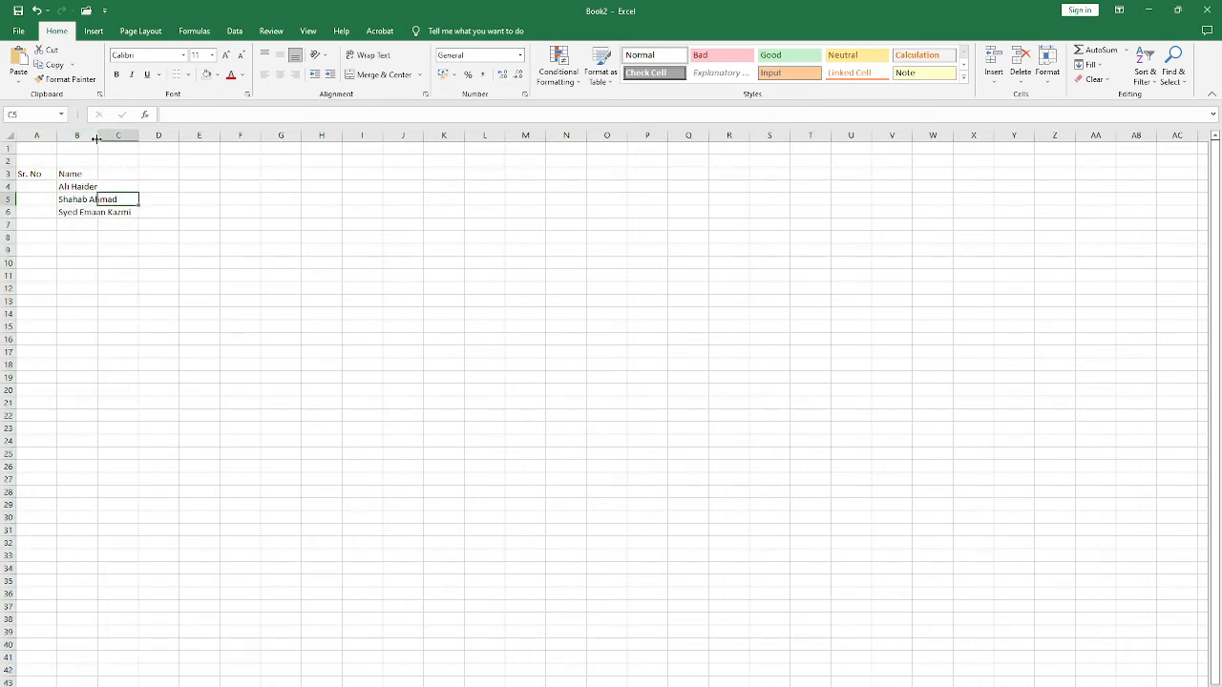
left_click_drag(100, 135, 151, 142)
left_click(76, 199)
left_click_drag(93, 172, 83, 466)
left_click(40, 173)
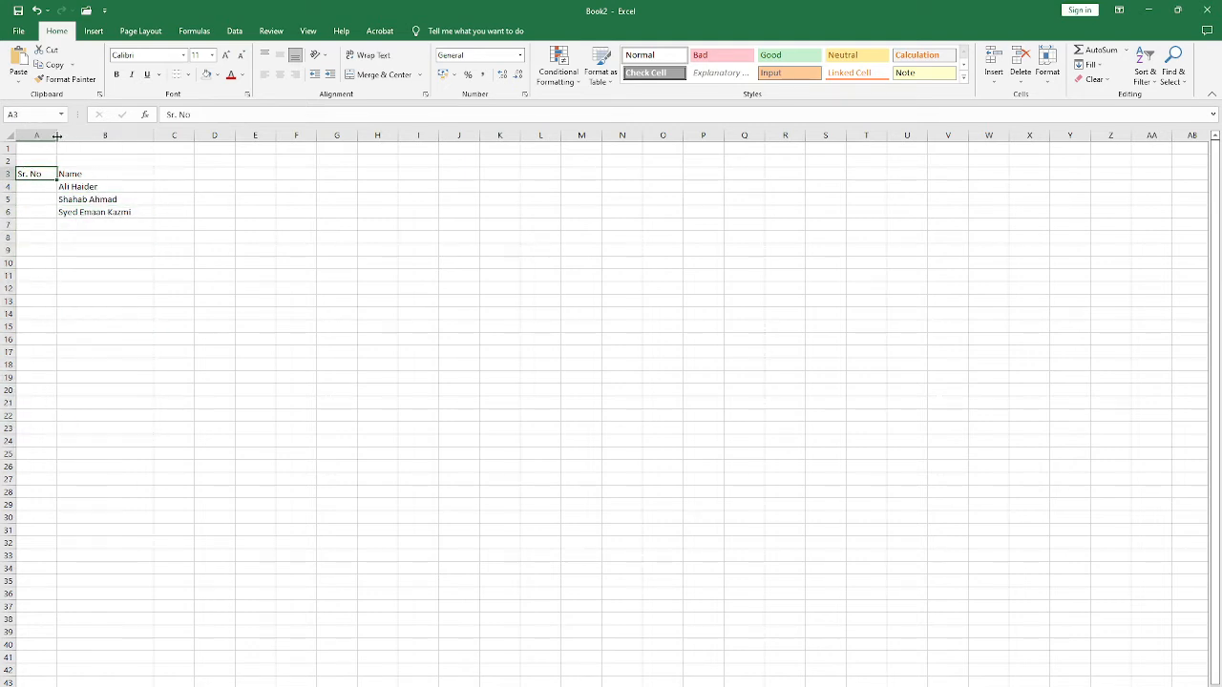
left_click_drag(57, 138, 45, 135)
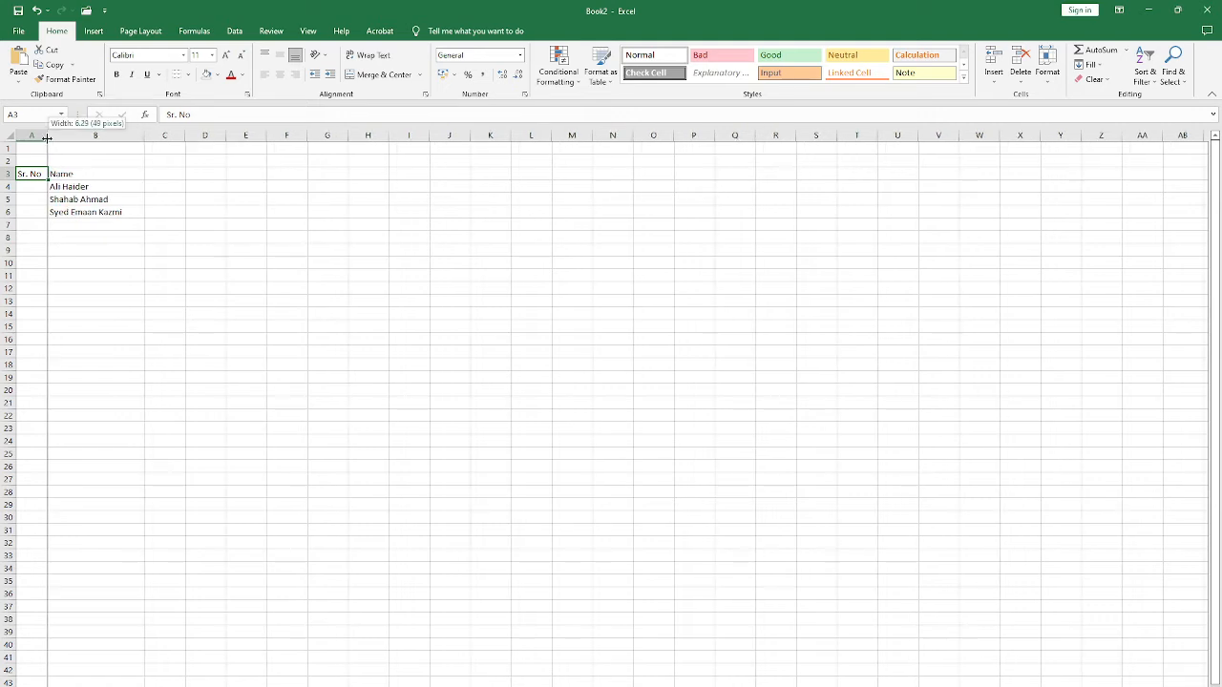
Step: Enter the serial numbers 1, 2 and 3 in cells A4 to A6 beside the names
left_click(30, 185)
type("1")
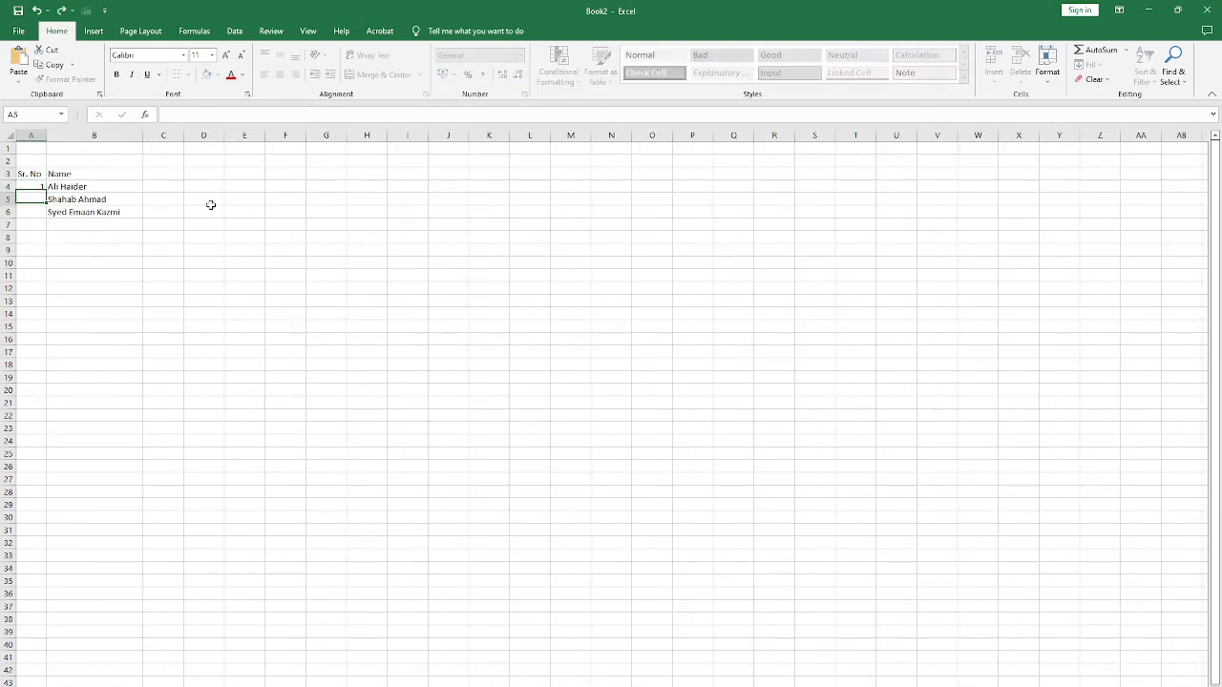
key("Return")
type("2")
key("Return")
type("3")
key("Return")
type("4")
key("Return")
key("ctrl+z")
key("Up")
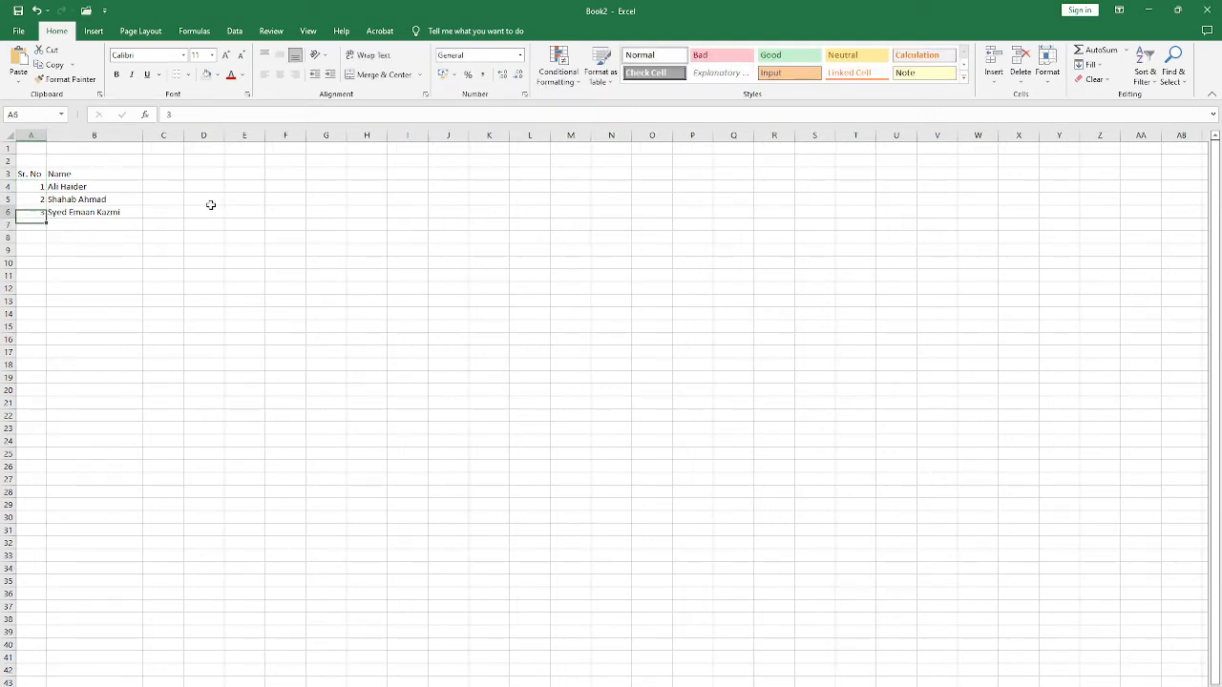
key("Right")
Step: Select empty cells beside the name list, including C3, H4 and F2, and select the whole of column B
left_click(156, 172)
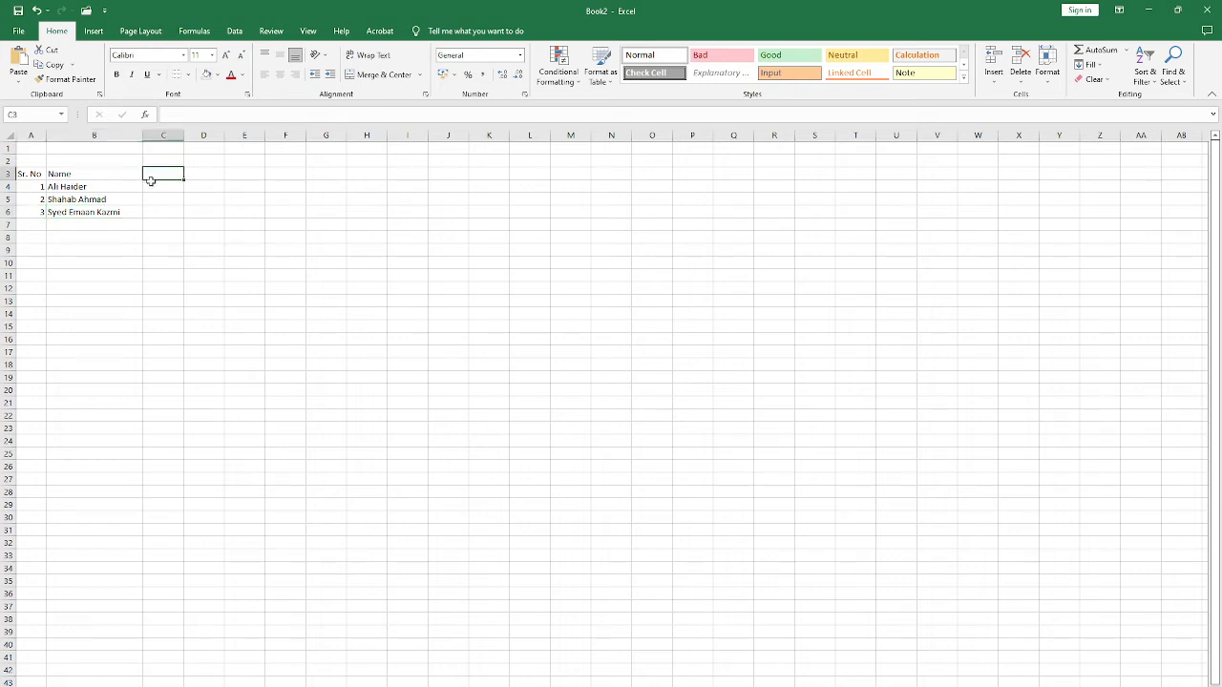
left_click(212, 177)
left_click(365, 190)
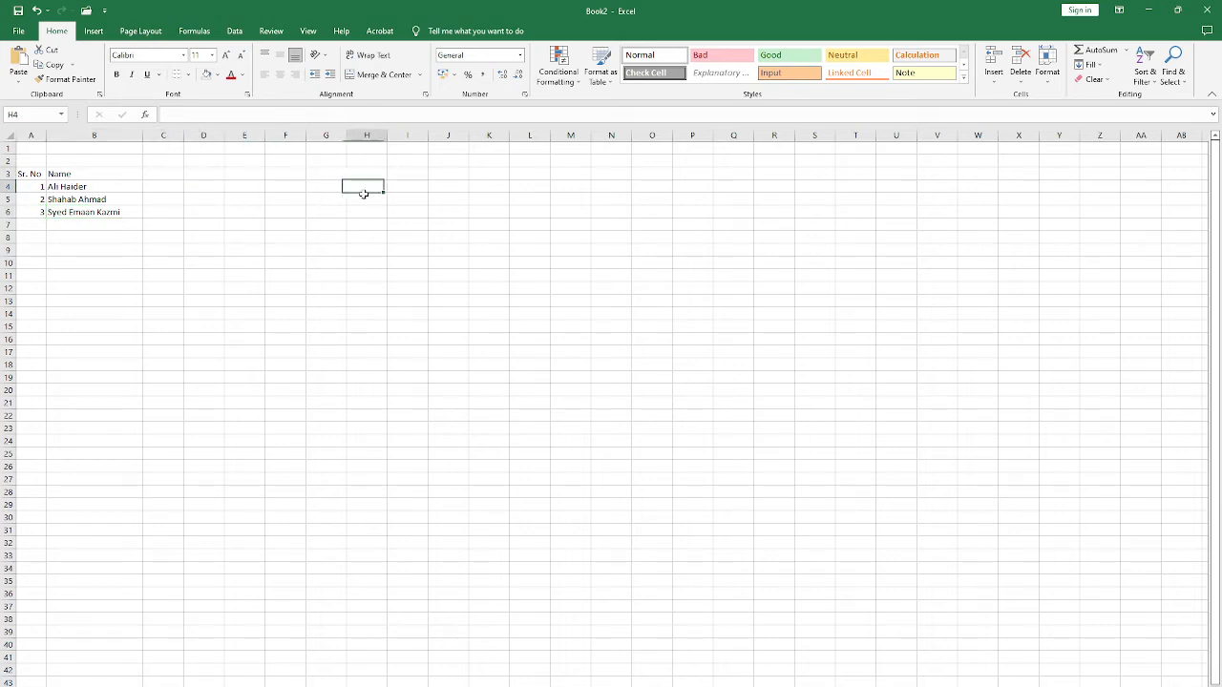
left_click_drag(41, 177, 119, 211)
left_click(284, 161)
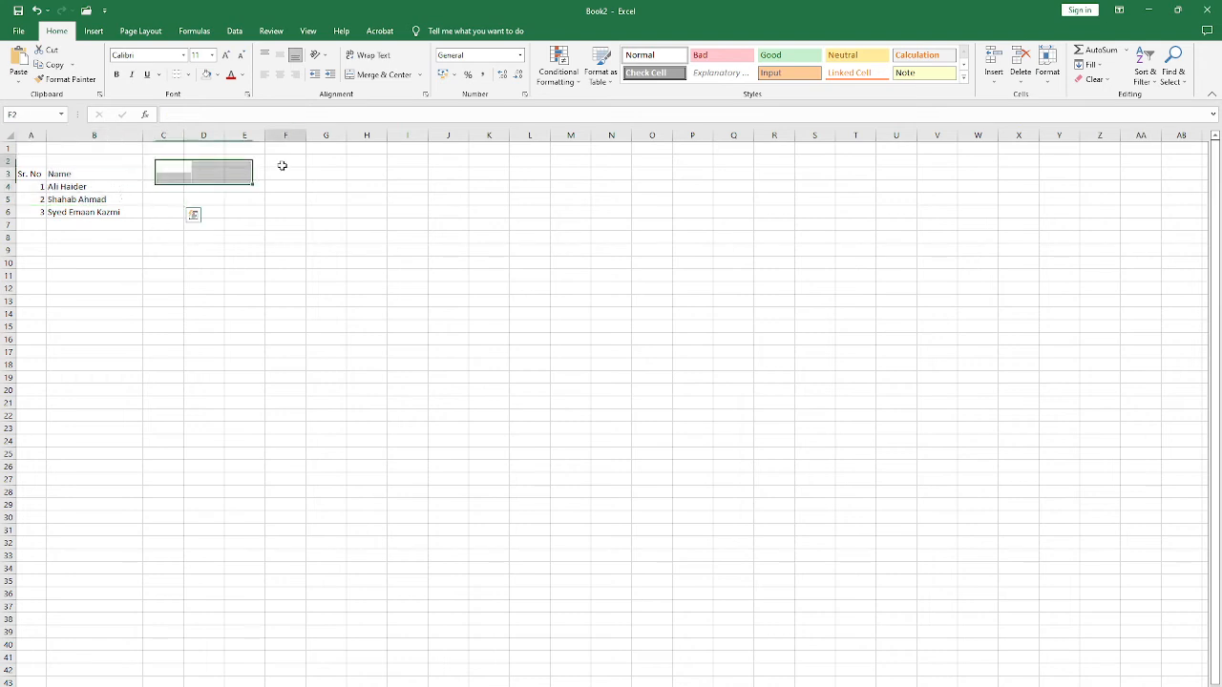
left_click(88, 133)
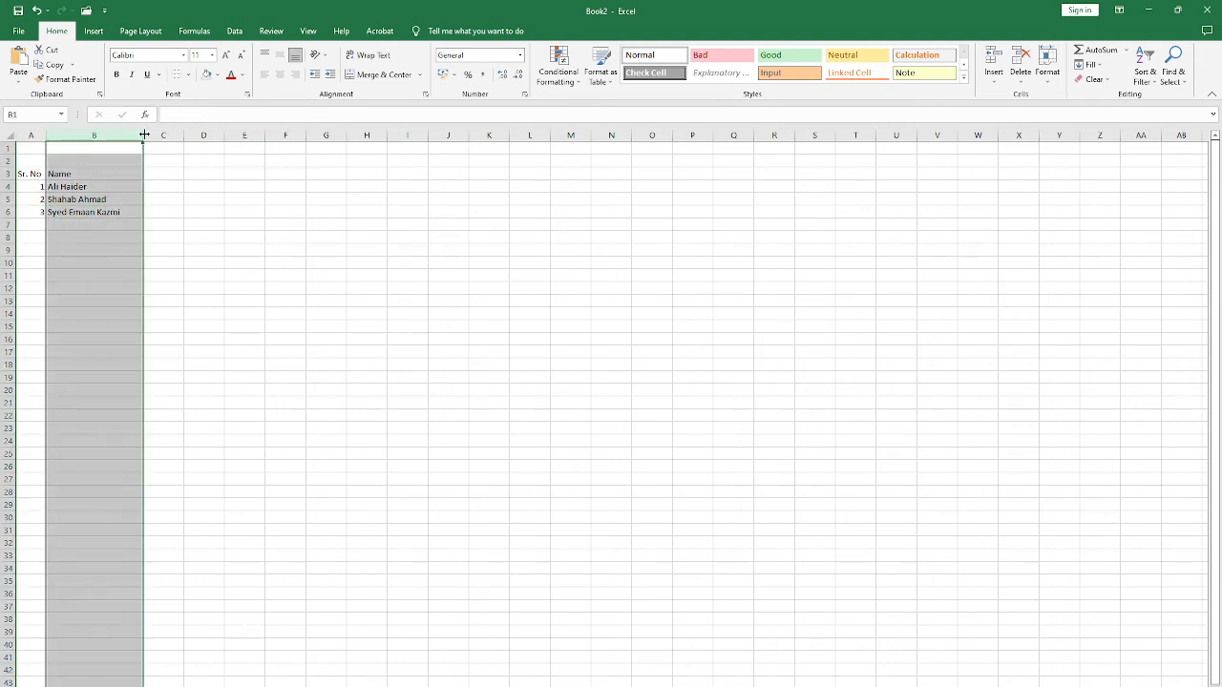
Step: Make row 7, just below the name list, slightly taller by adjusting its lower boundary
left_click_drag(143, 134, 144, 135)
left_click(187, 211)
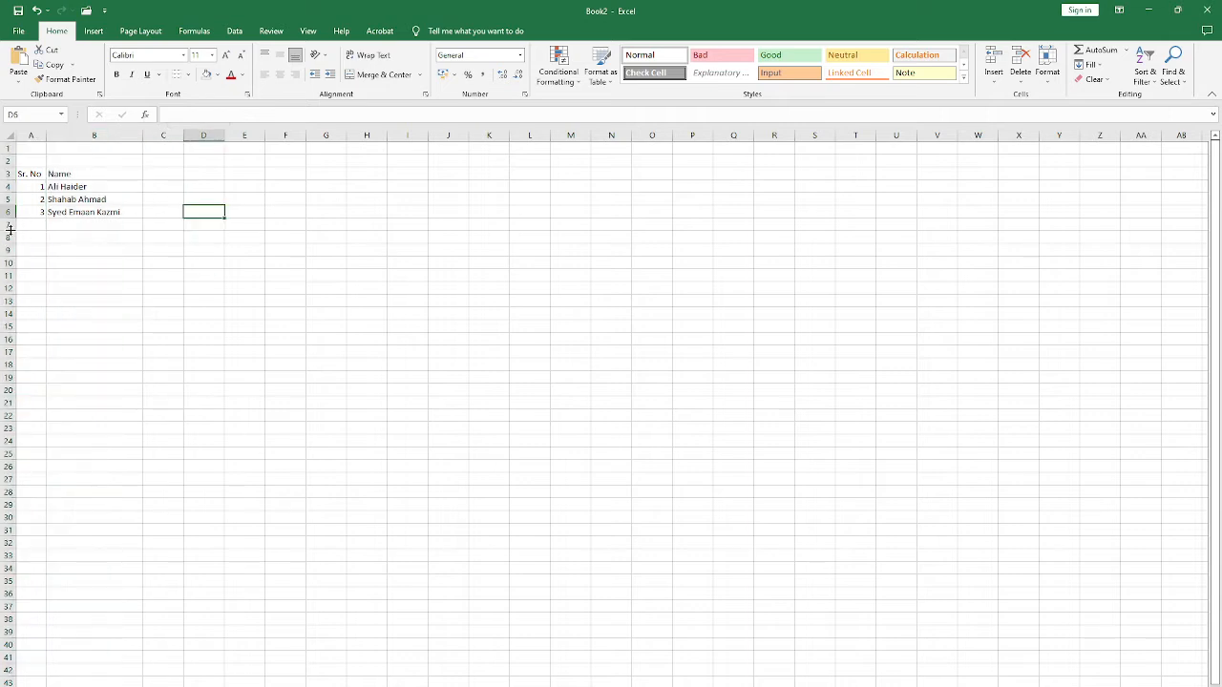
mouse_move(10, 230)
left_mouse_down()
mouse_move(6, 270)
mouse_move(11, 232)
left_mouse_up()
left_click(212, 264)
Step: Check the cells of the name list, widen column B to 23.00, and narrow it back close to its former width
left_click(72, 174)
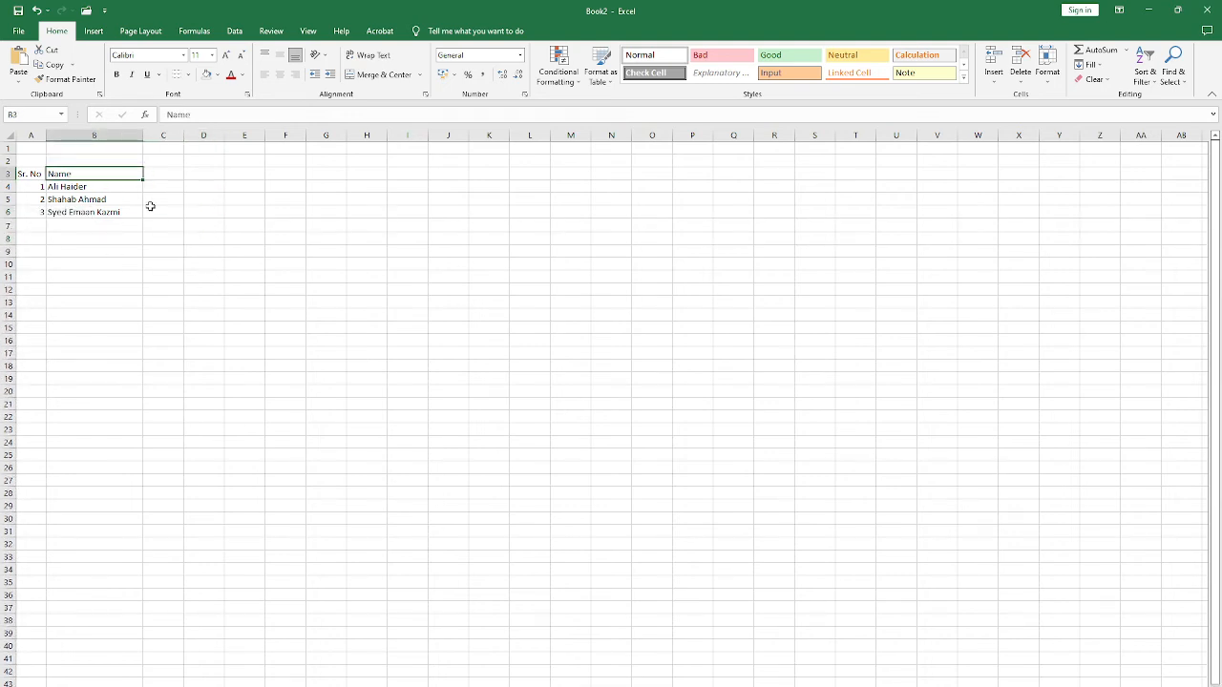
left_click(110, 191)
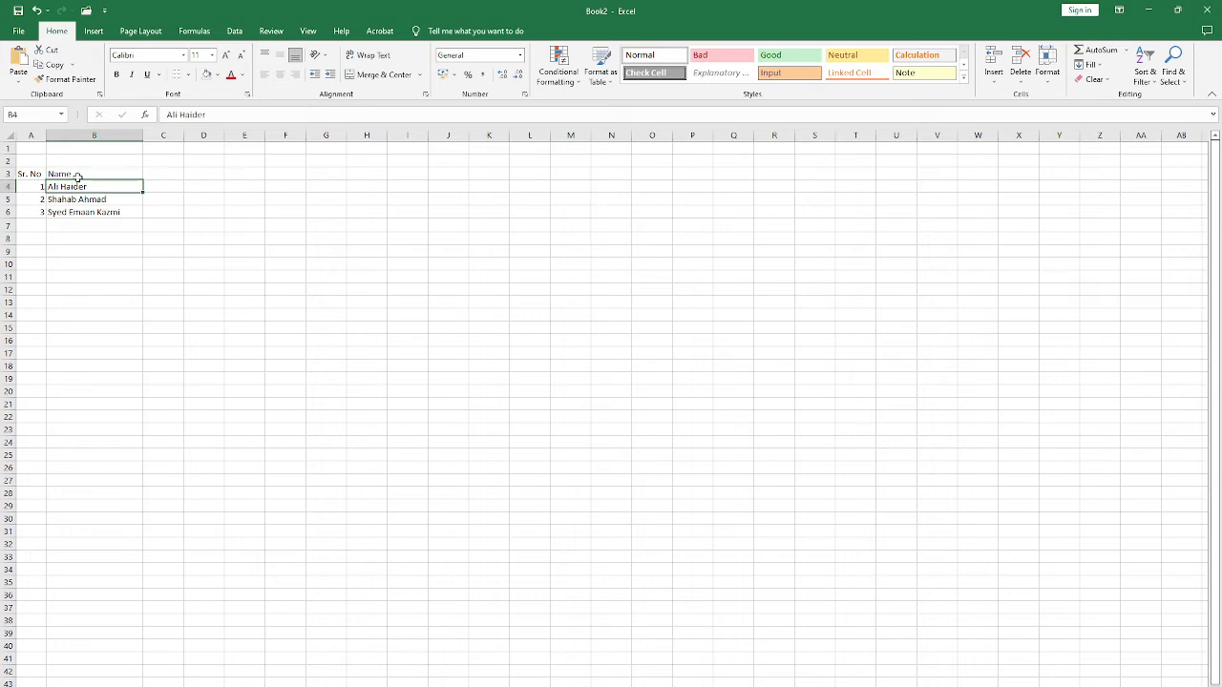
left_click(79, 174)
left_click(90, 211)
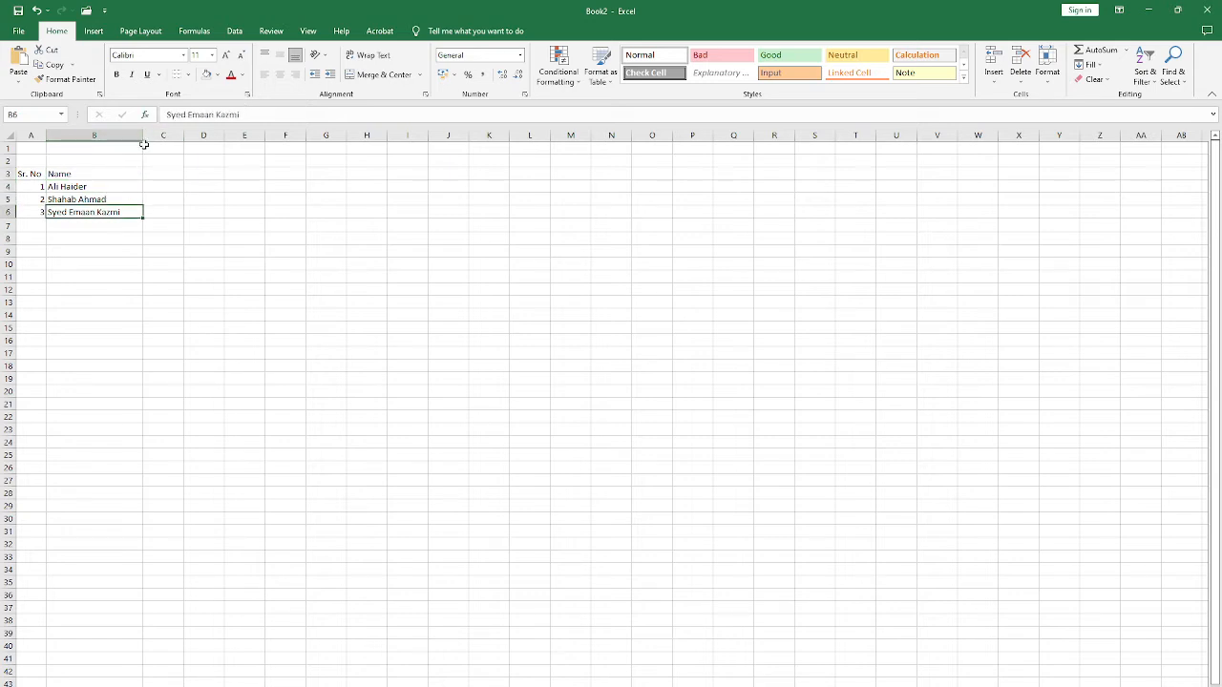
mouse_move(143, 137)
left_mouse_down()
mouse_move(180, 137)
mouse_move(150, 138)
left_mouse_up()
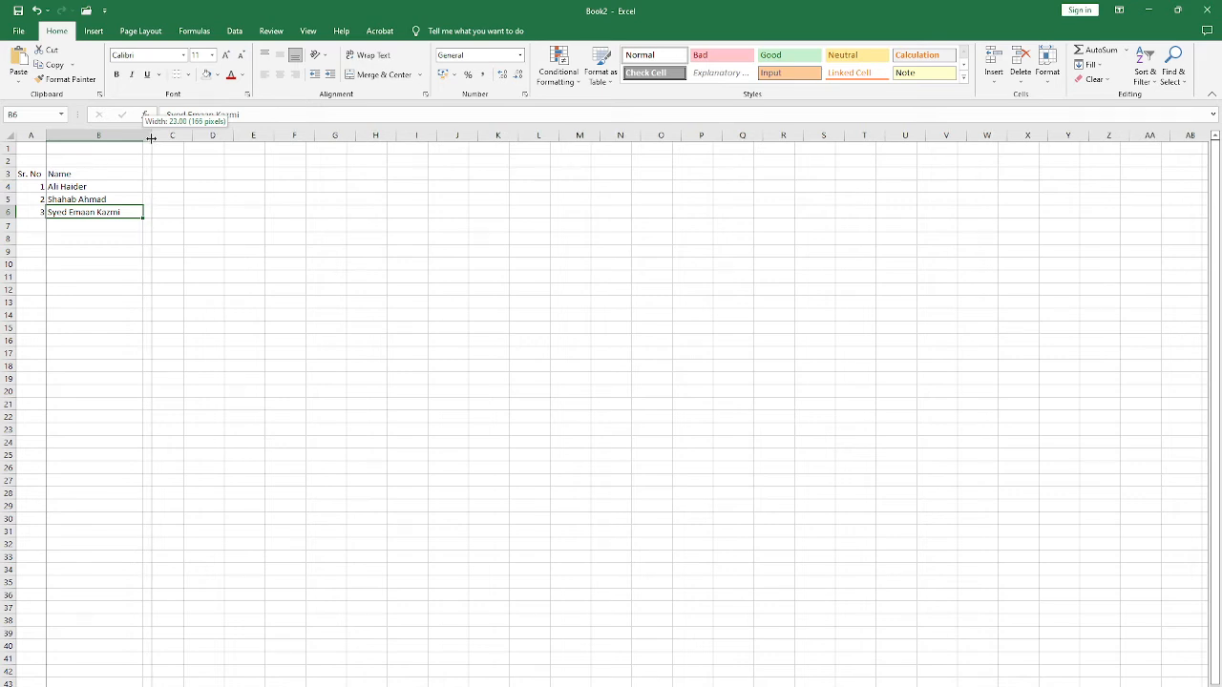
left_click_drag(151, 139, 144, 141)
left_click(102, 186)
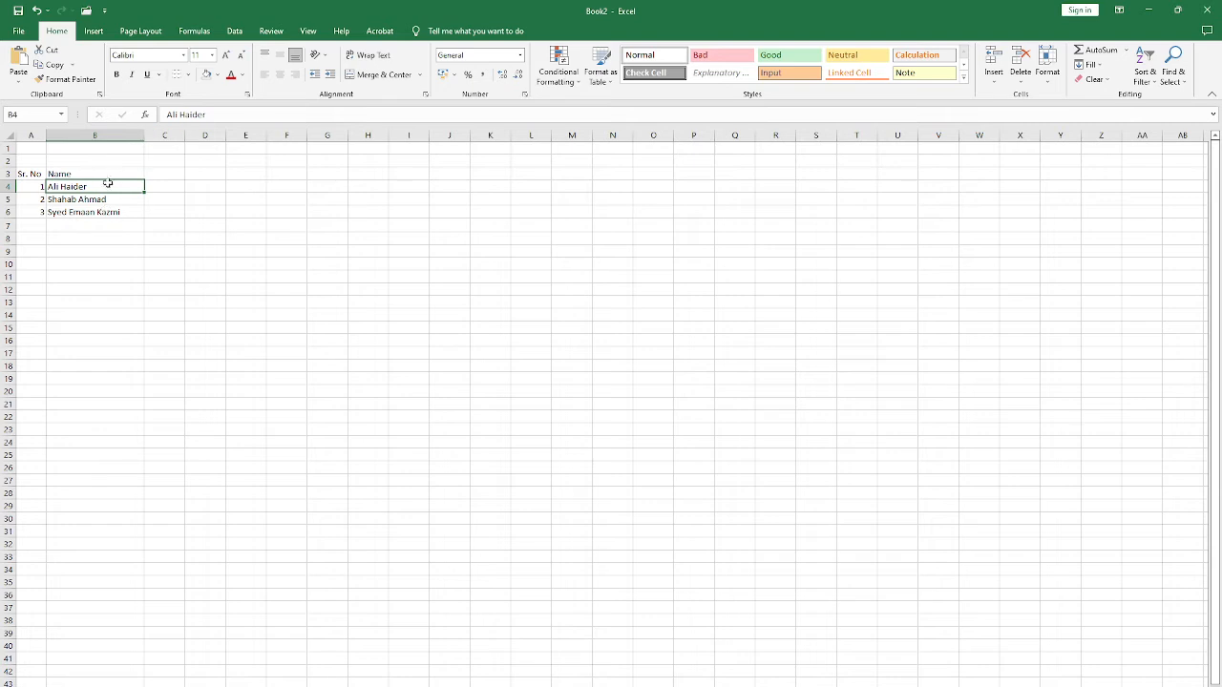
Step: Widen column A slightly around the Sr. No header, and AutoFit column B to the longest name
left_click(42, 173)
left_click_drag(43, 134, 45, 135)
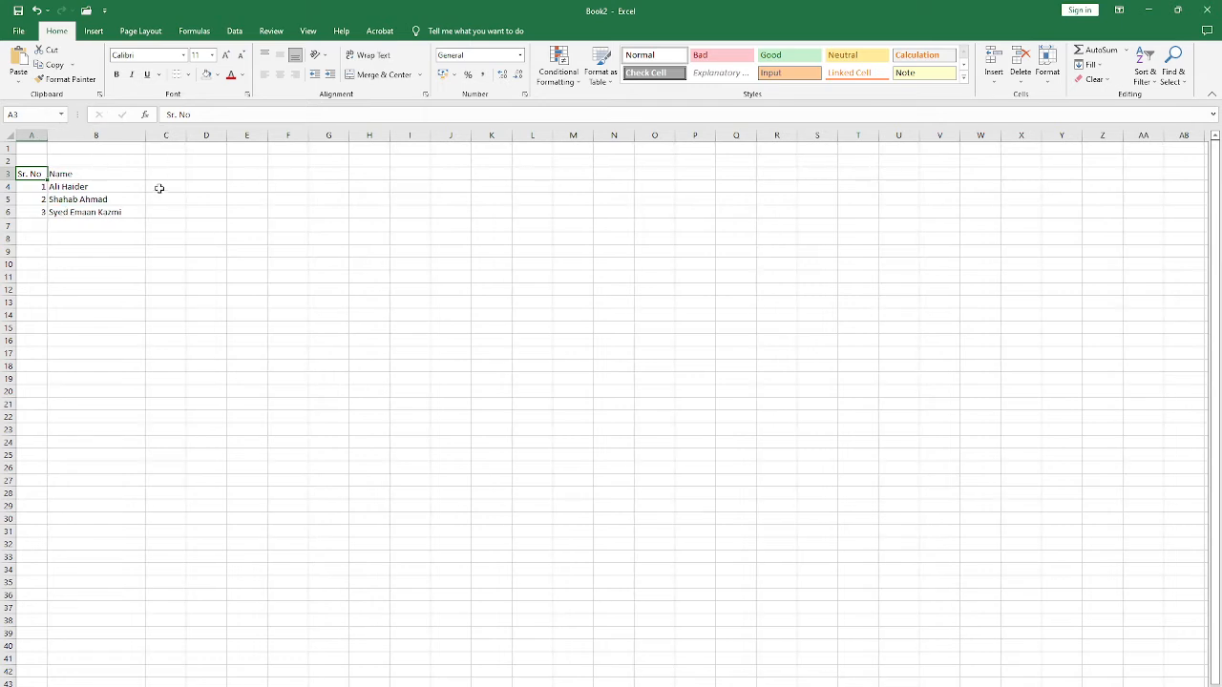
left_click(106, 198)
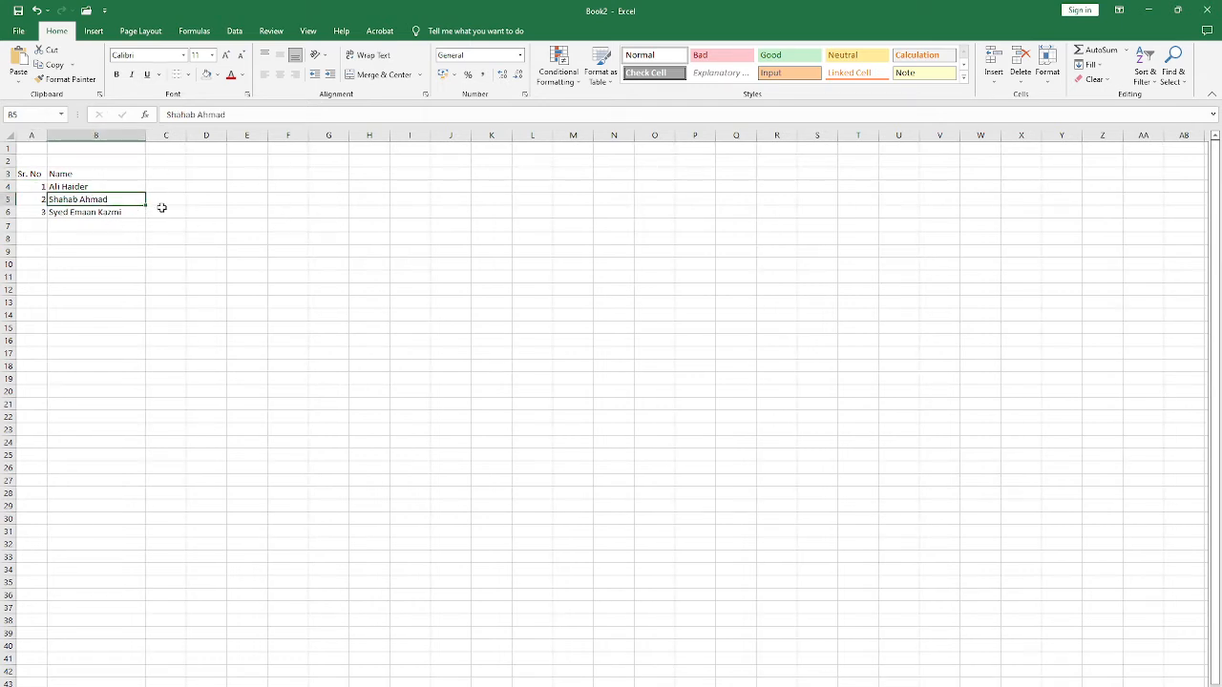
left_click(70, 176)
double_click(145, 134)
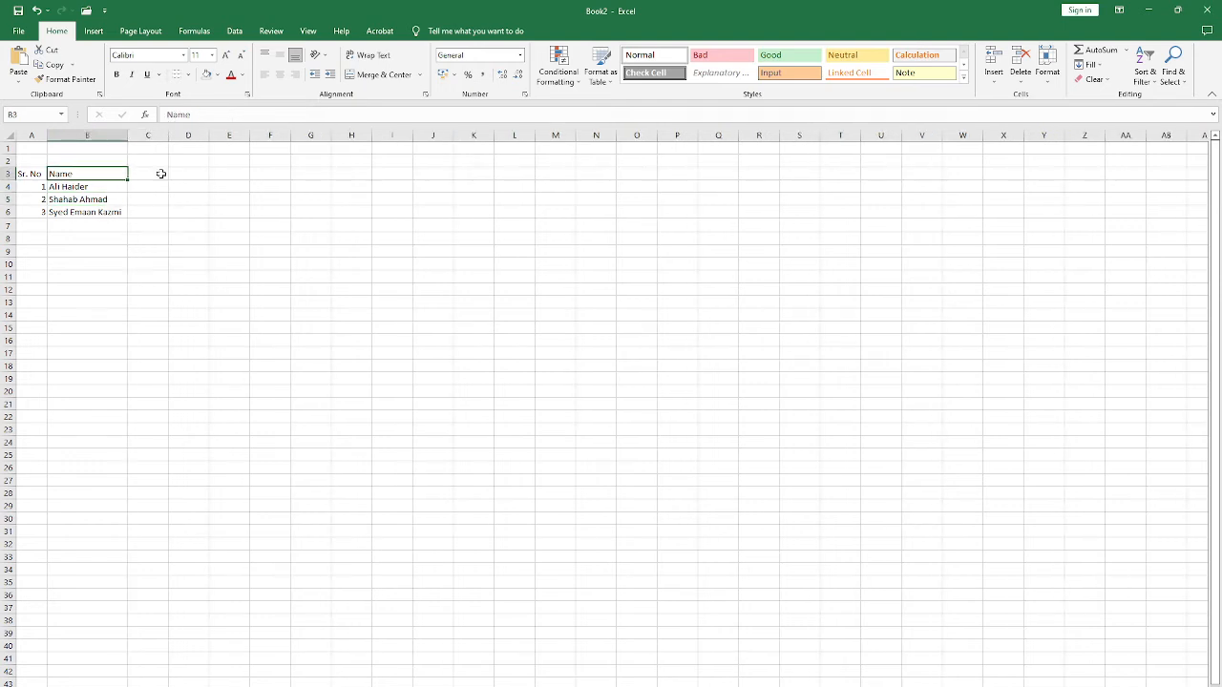
Step: Narrow column B so the longer names overflow into column C, and compare cells B5, C6 and B4
left_click_drag(127, 134, 85, 145)
left_click(112, 221)
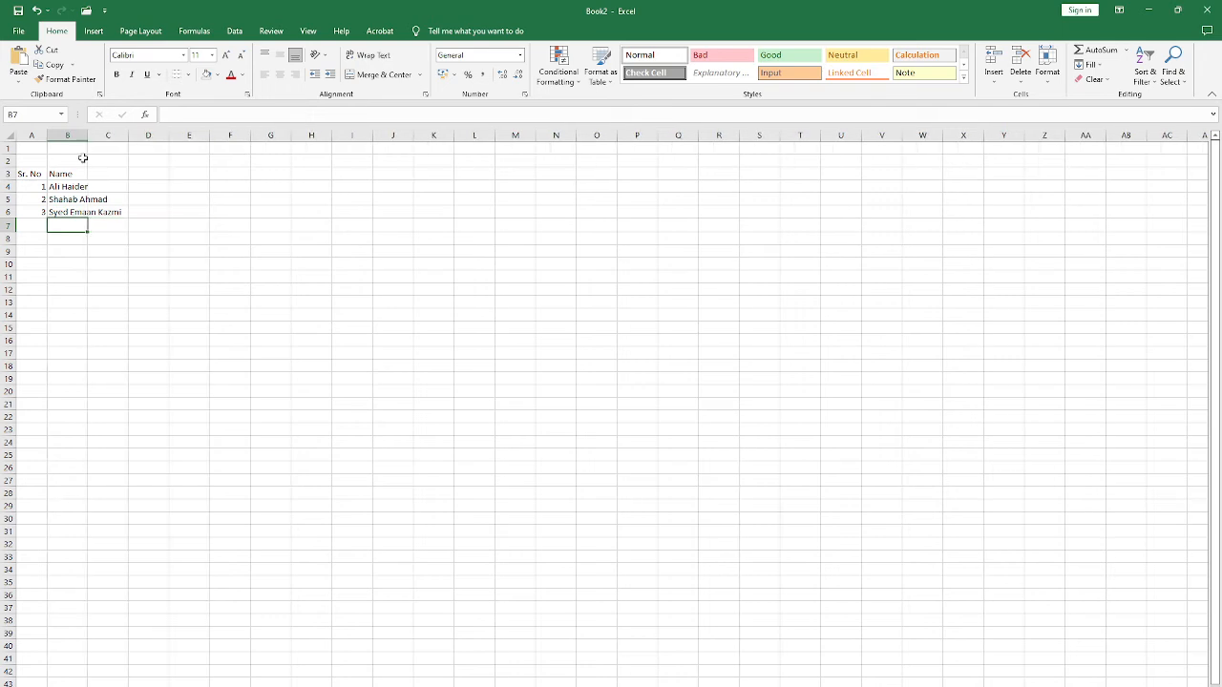
left_click(74, 197)
left_click(123, 212)
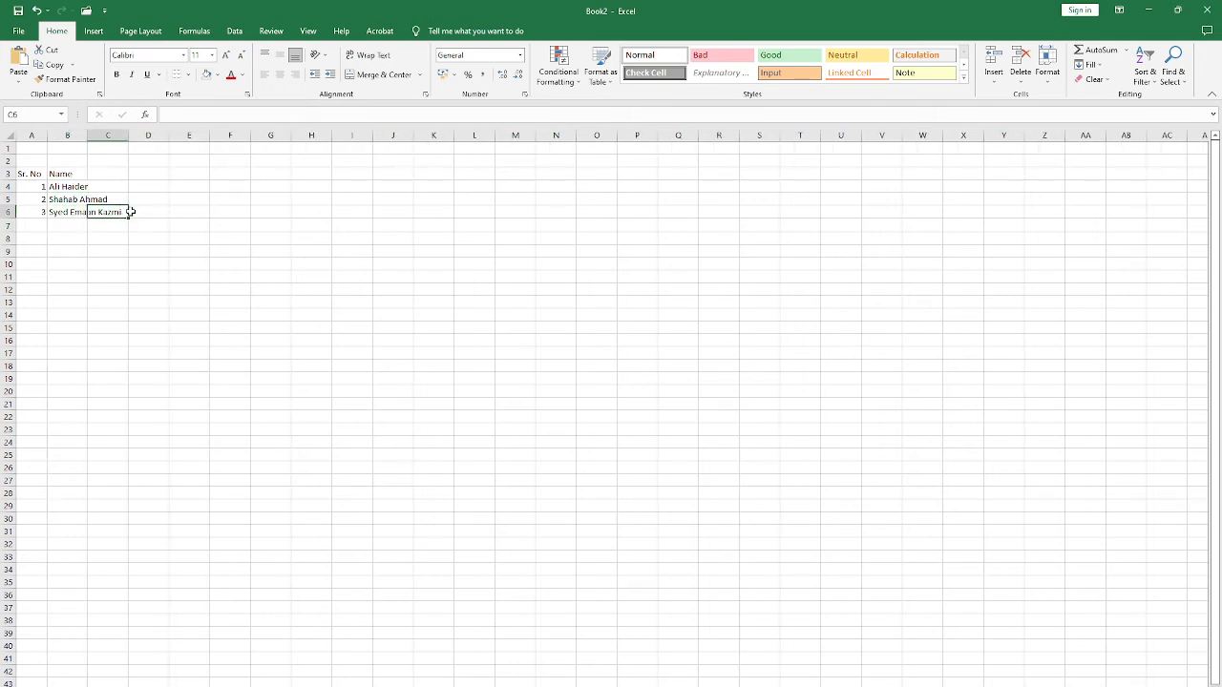
left_click(70, 186)
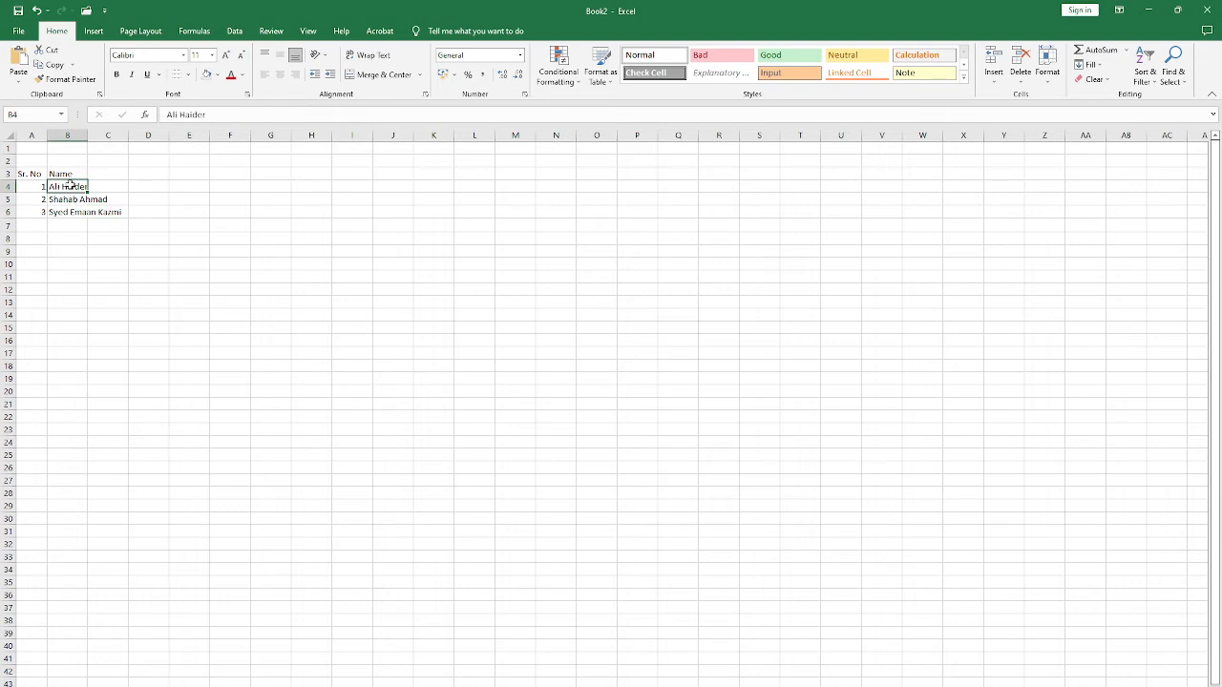
Step: AutoFit column B to its longest entry again, and select the last name in B6
double_click(87, 136)
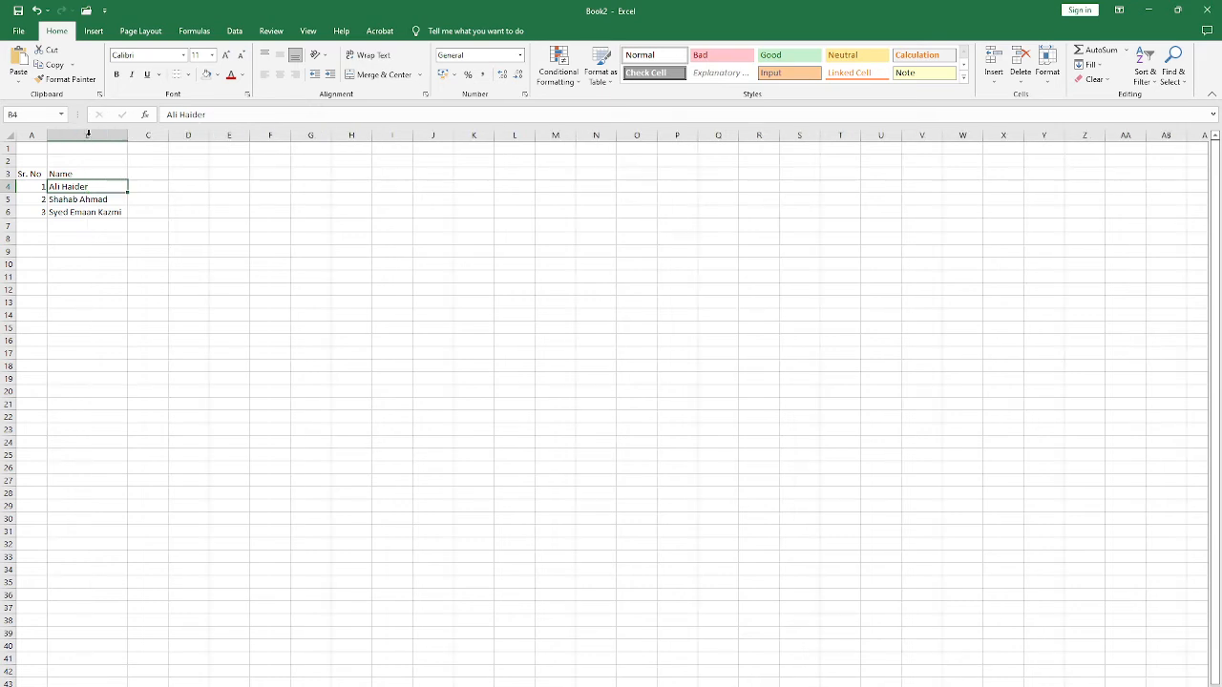
left_click(112, 222)
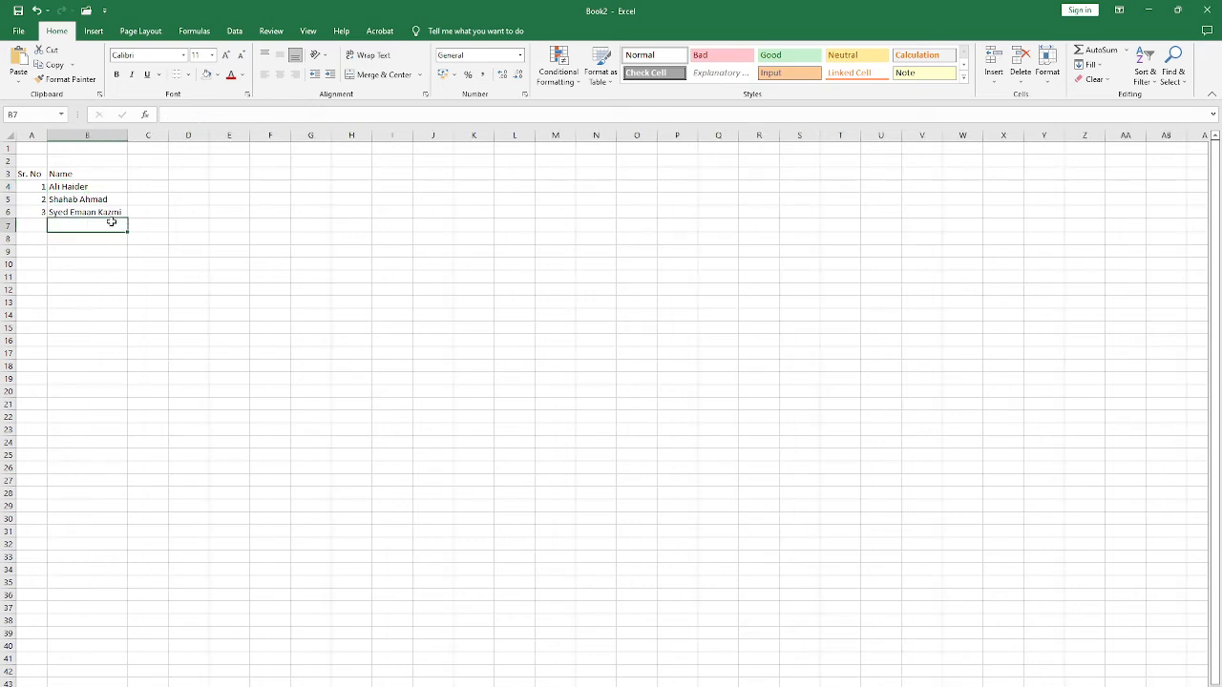
left_click(76, 212)
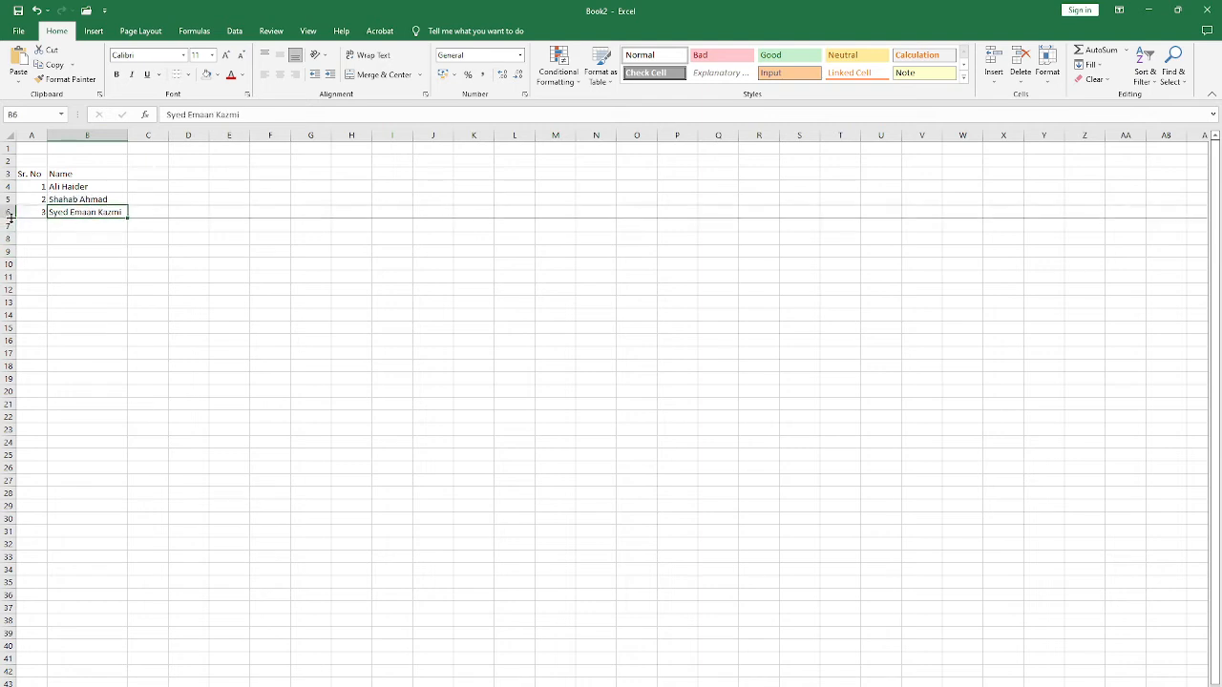
Step: Make row 6 slightly taller, and select the empty cell C3 beside the Name header
left_click_drag(8, 218, 6, 218)
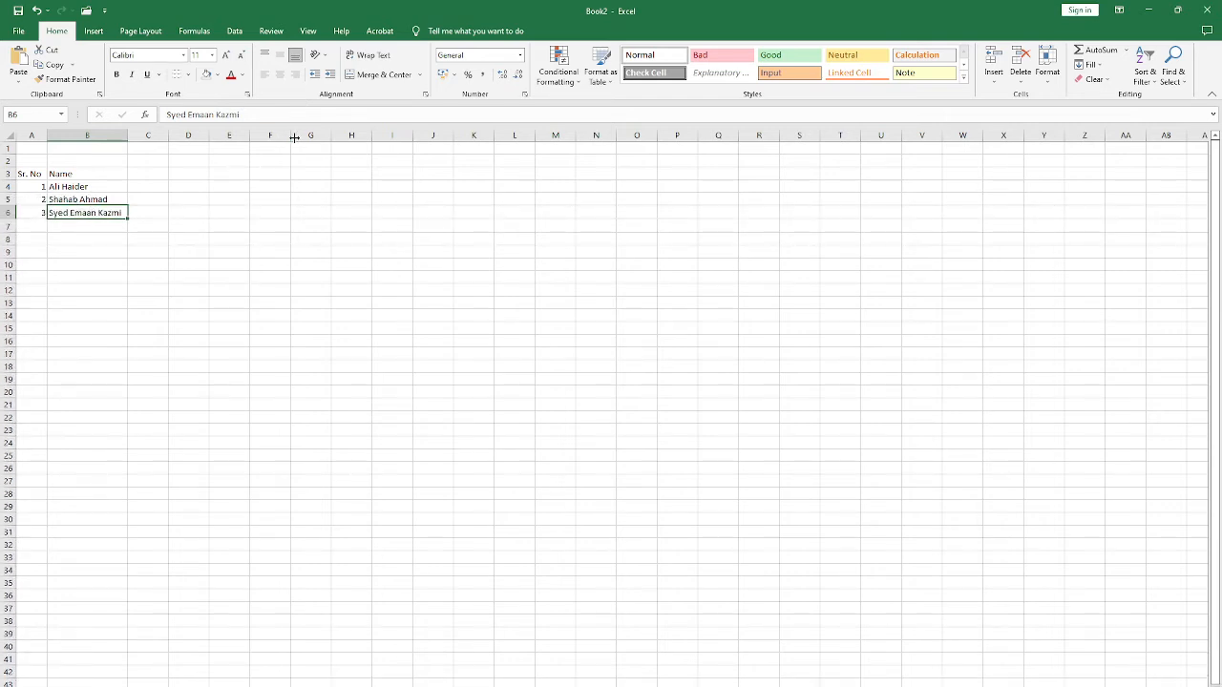
left_click(161, 165)
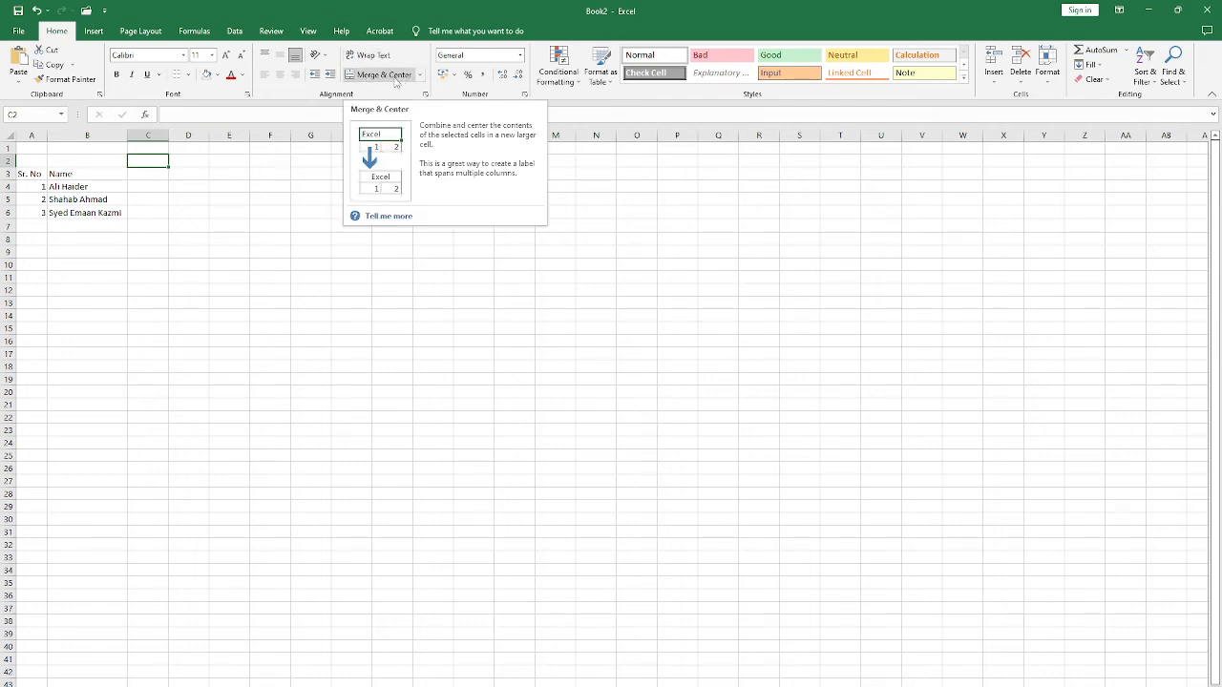
left_click(63, 186)
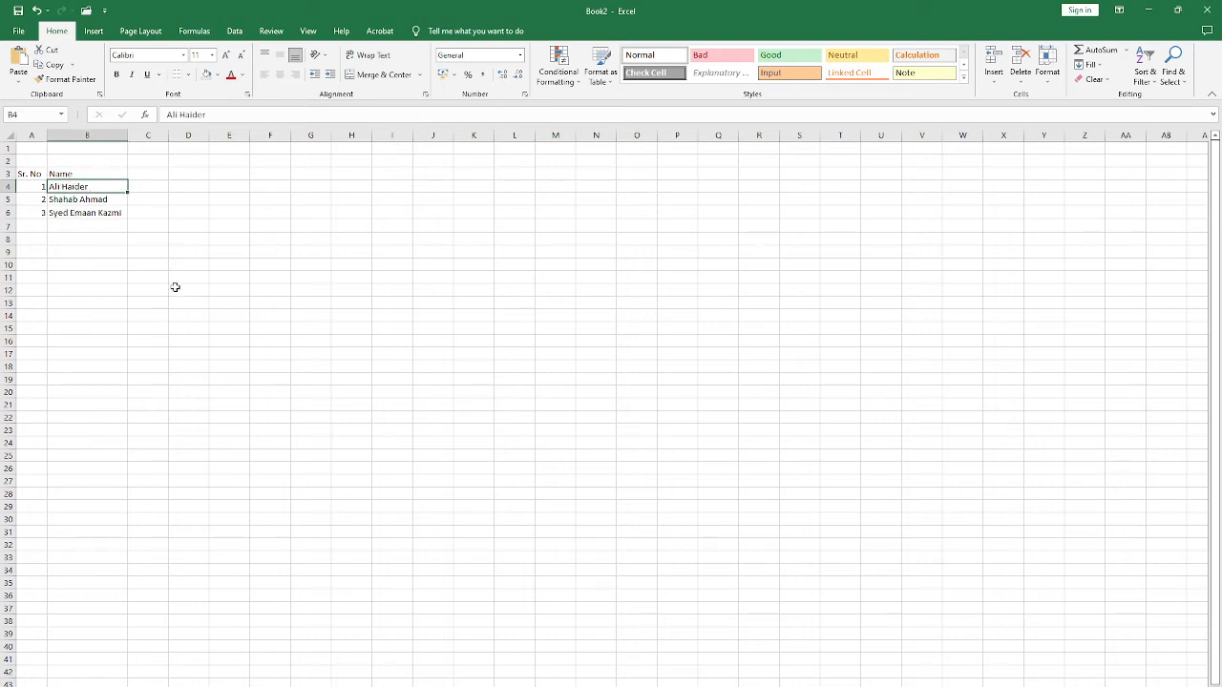
left_click(149, 174)
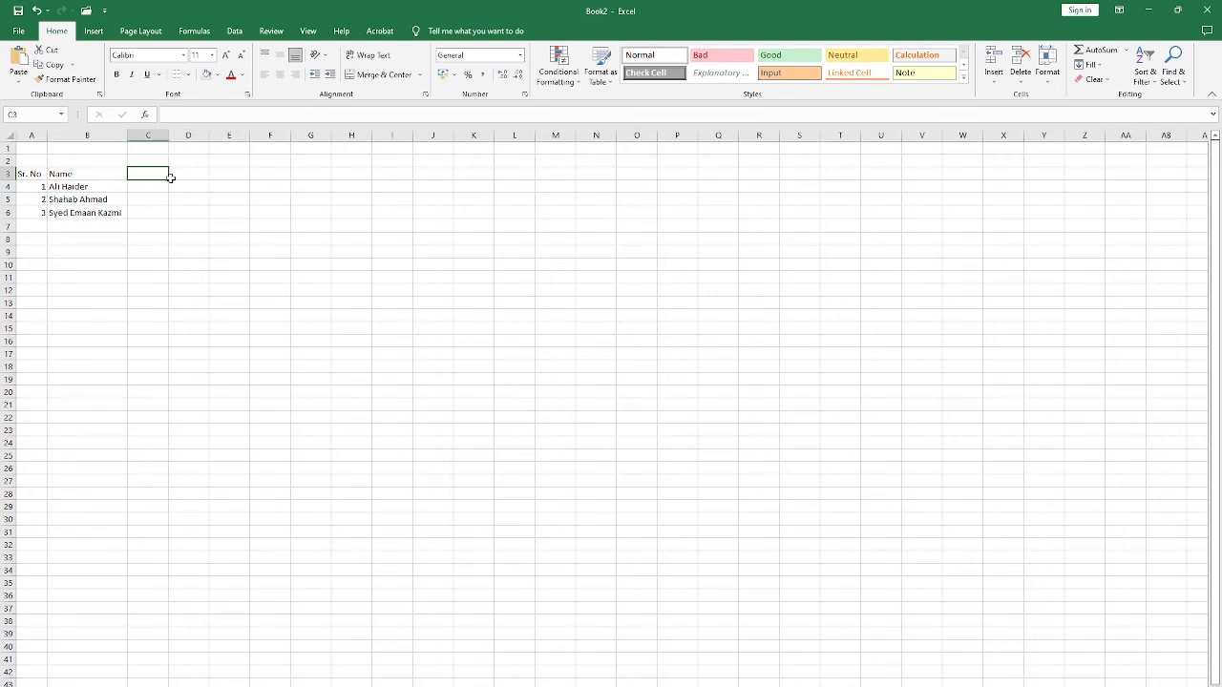
Step: Enter the heading English Marks in cell C2, above the empty cell beside the Name header
left_click(159, 162)
type("Eng")
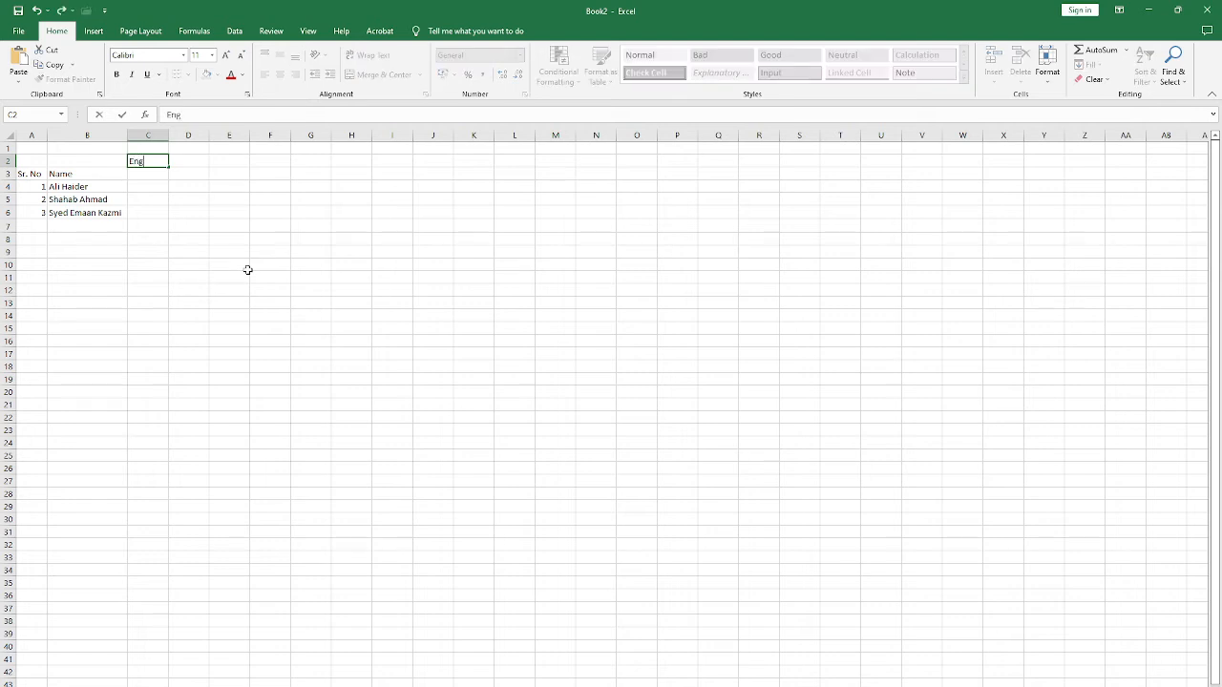
type("lish Marks")
key("Return")
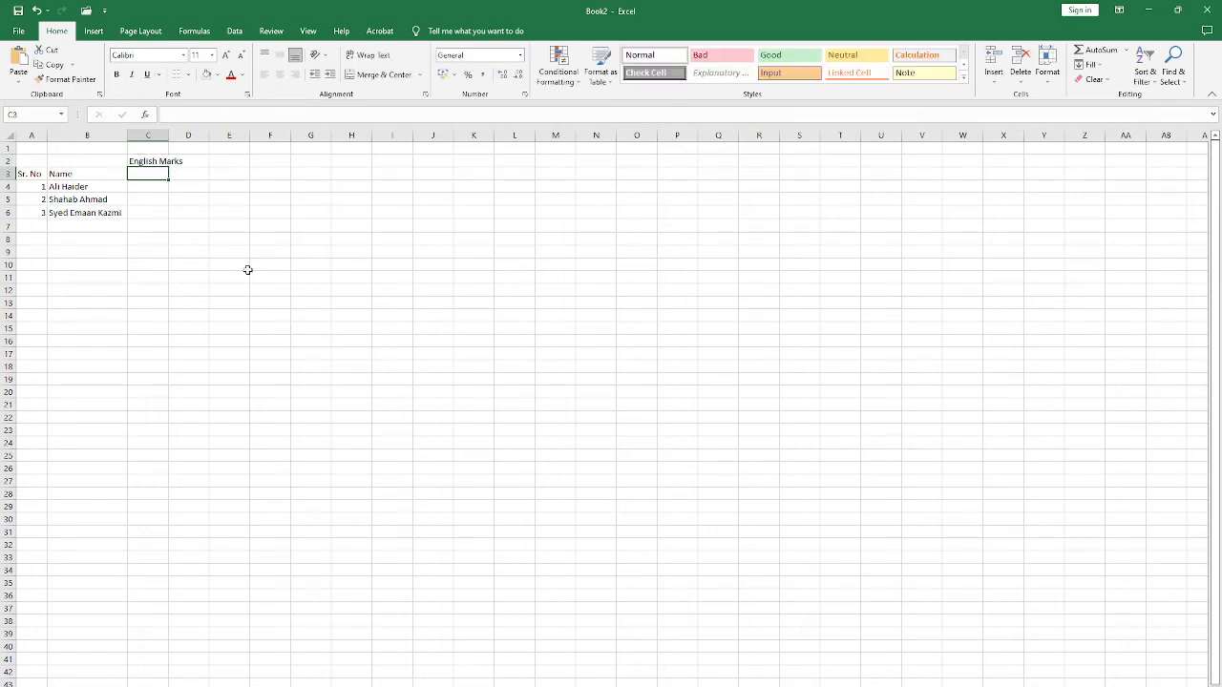
Step: Enter the column headers T.M in C3 and O.M in D3 beneath the English Marks heading
type("Ob")
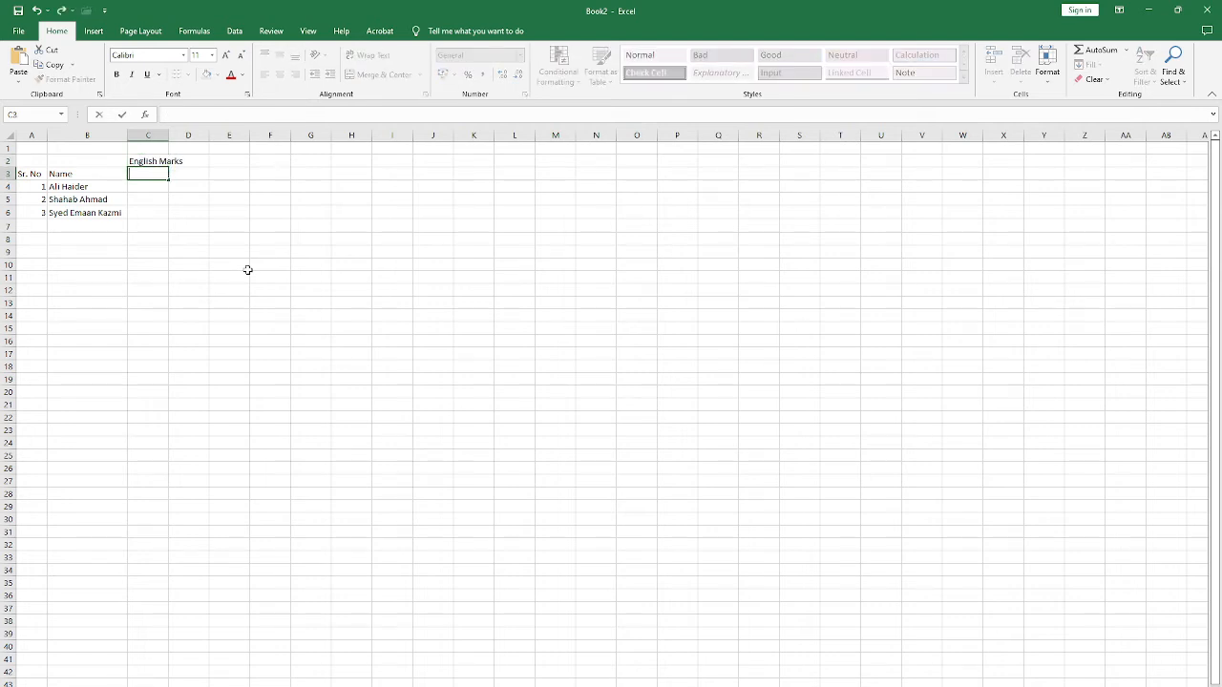
type("M")
key("Return")
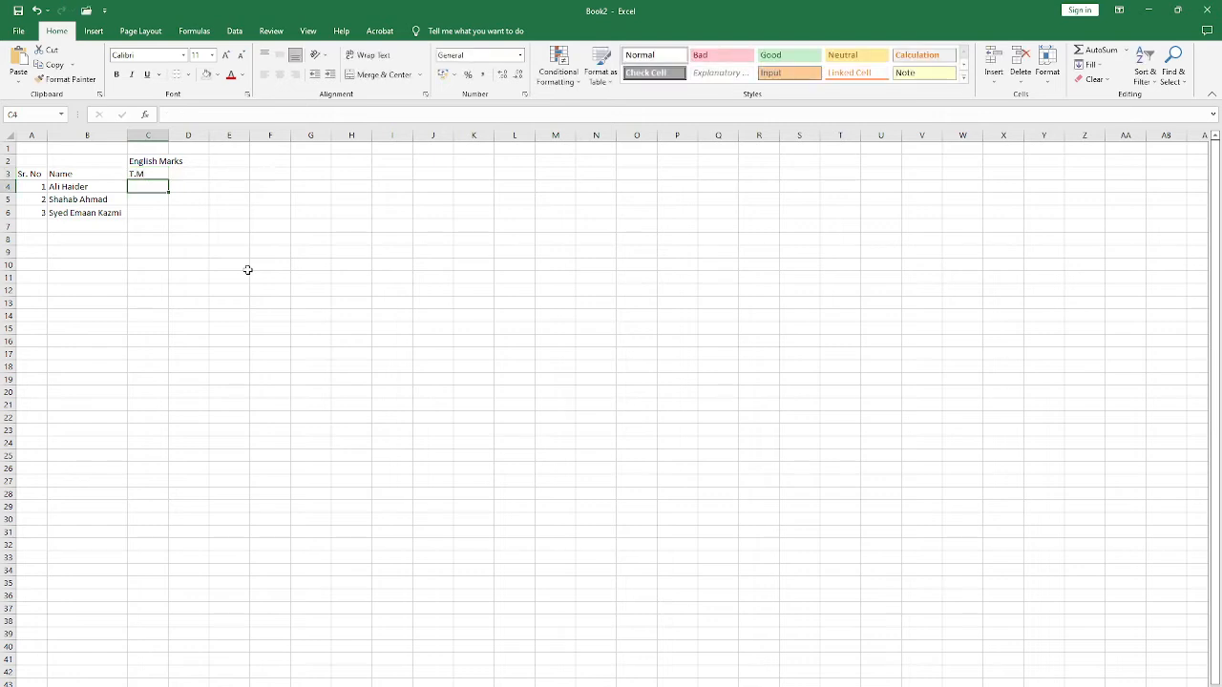
key("Up")
key("Right")
type("O")
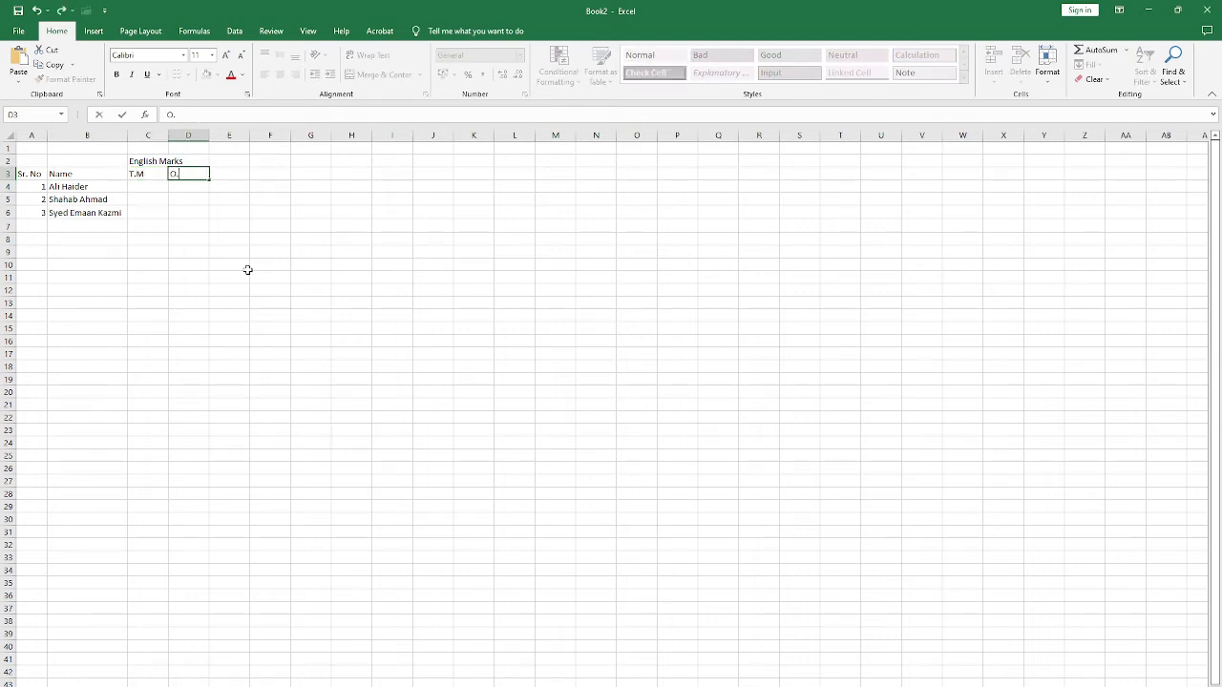
key("Return")
key("Left")
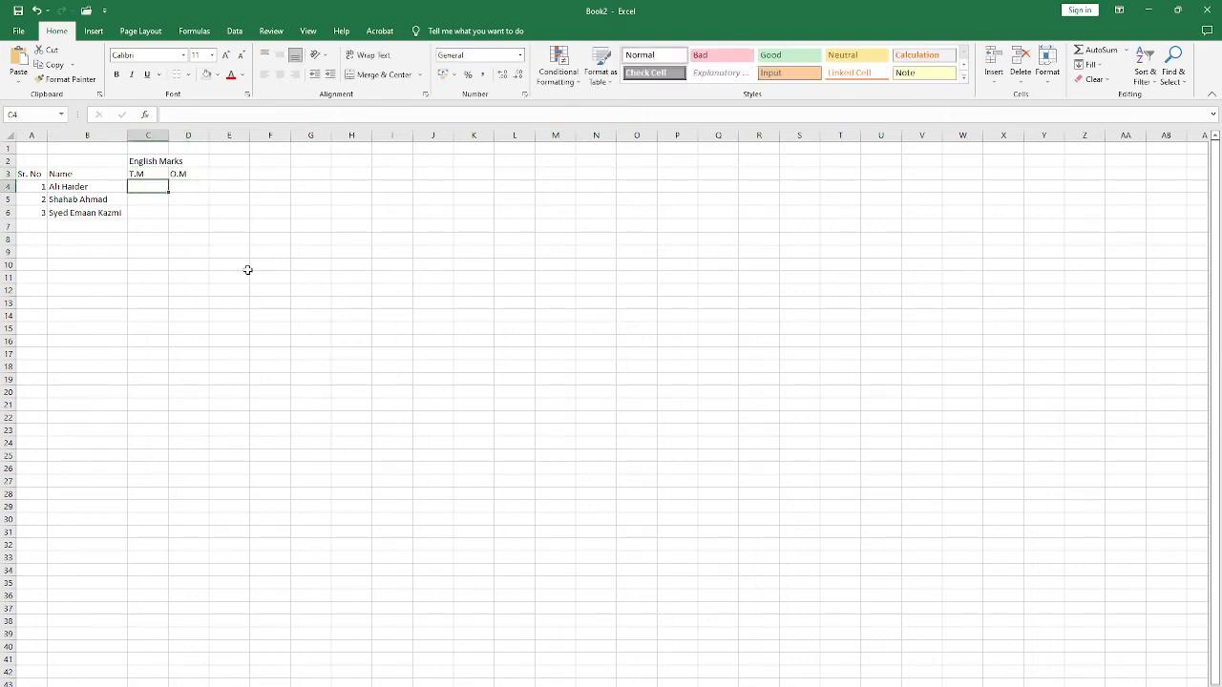
Step: Enter the first two students' marks: 100 and 50 in row 4, and 100 and 70 in row 5
type("1")
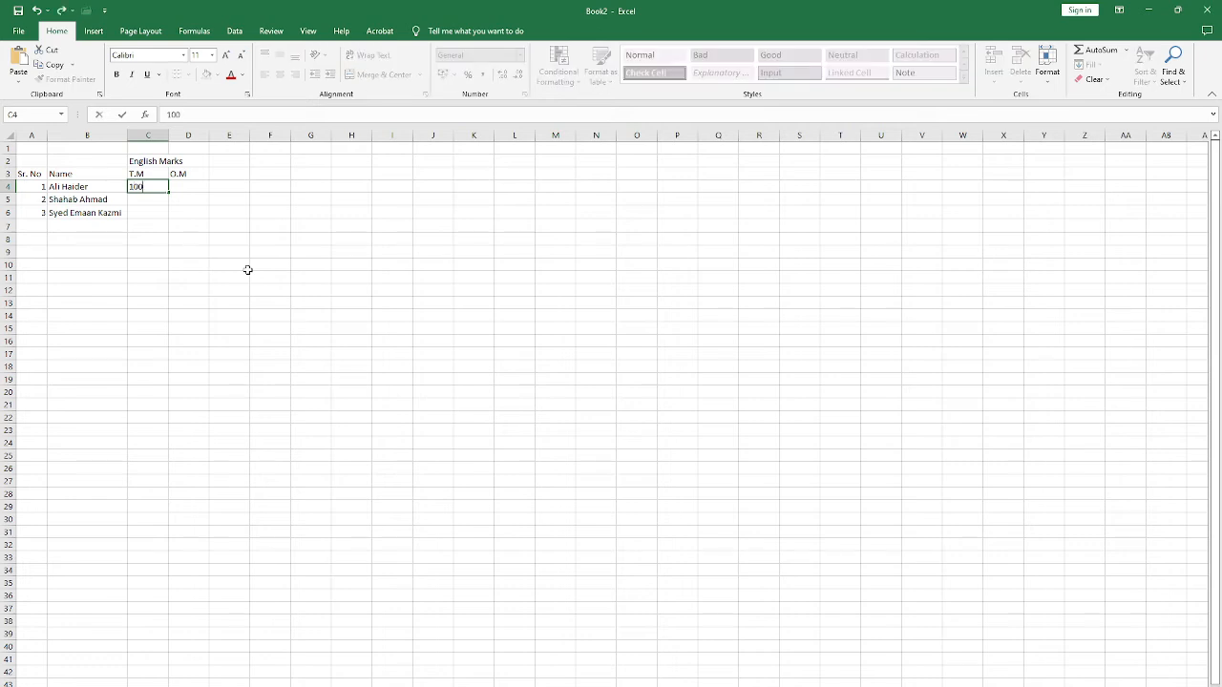
type("00")
key("Tab")
type("5")
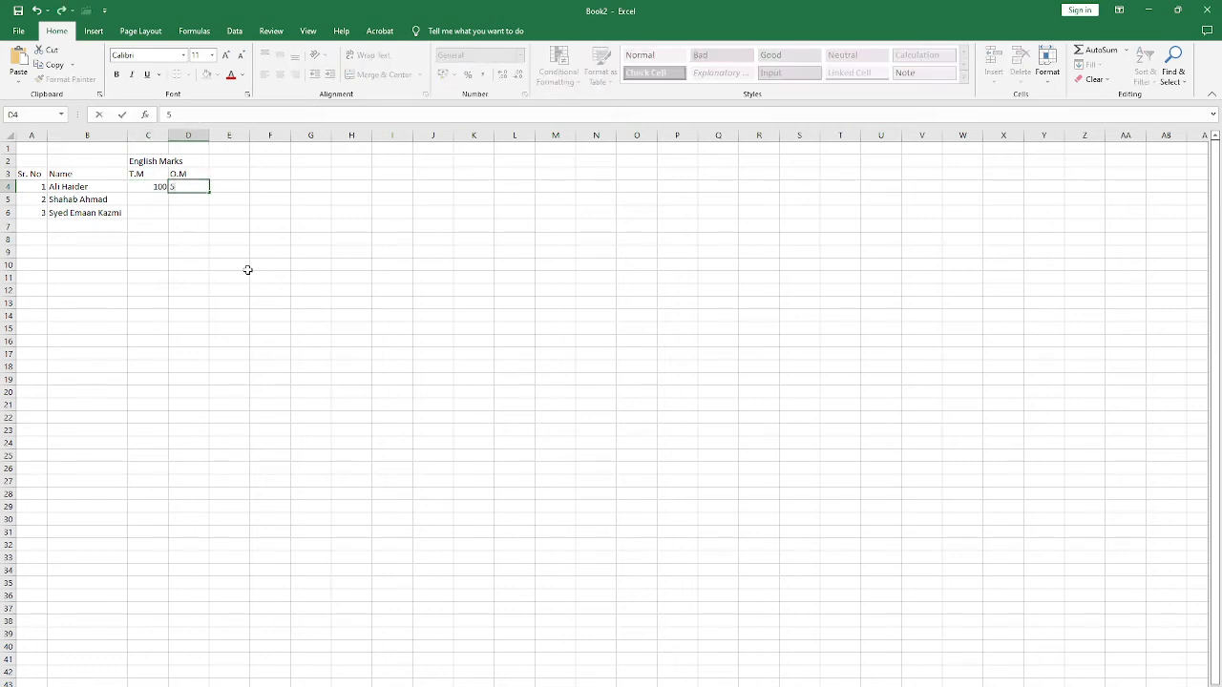
key("Return")
type("10")
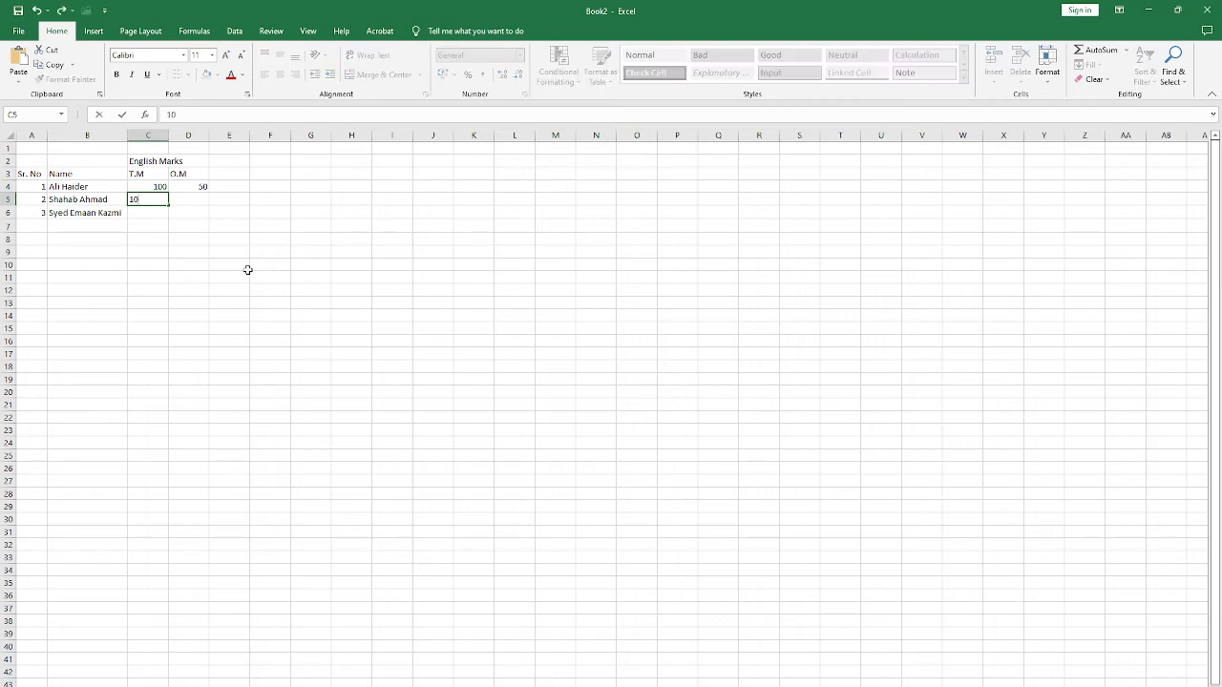
type("0")
key("Tab")
type("70")
key("Return")
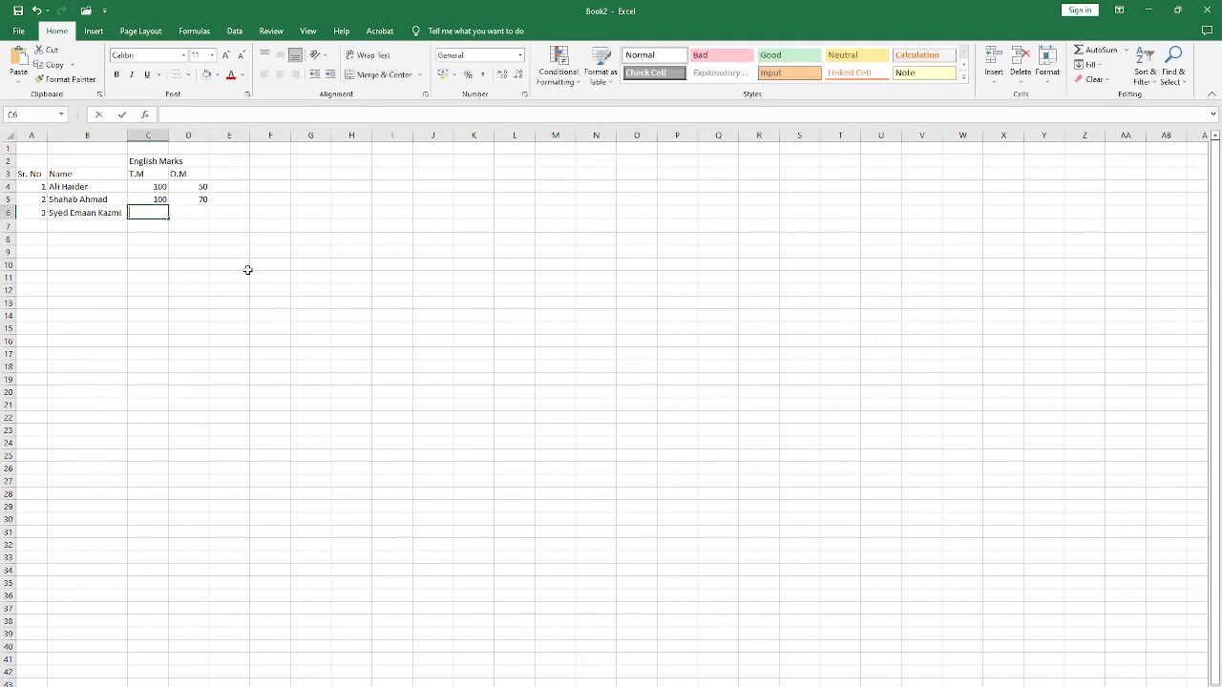
type("100")
Step: Enter the third student's marks in row 6, with 100 under T.M and 80 under O.M
key("Tab")
type("80")
key("Up")
key("Up")
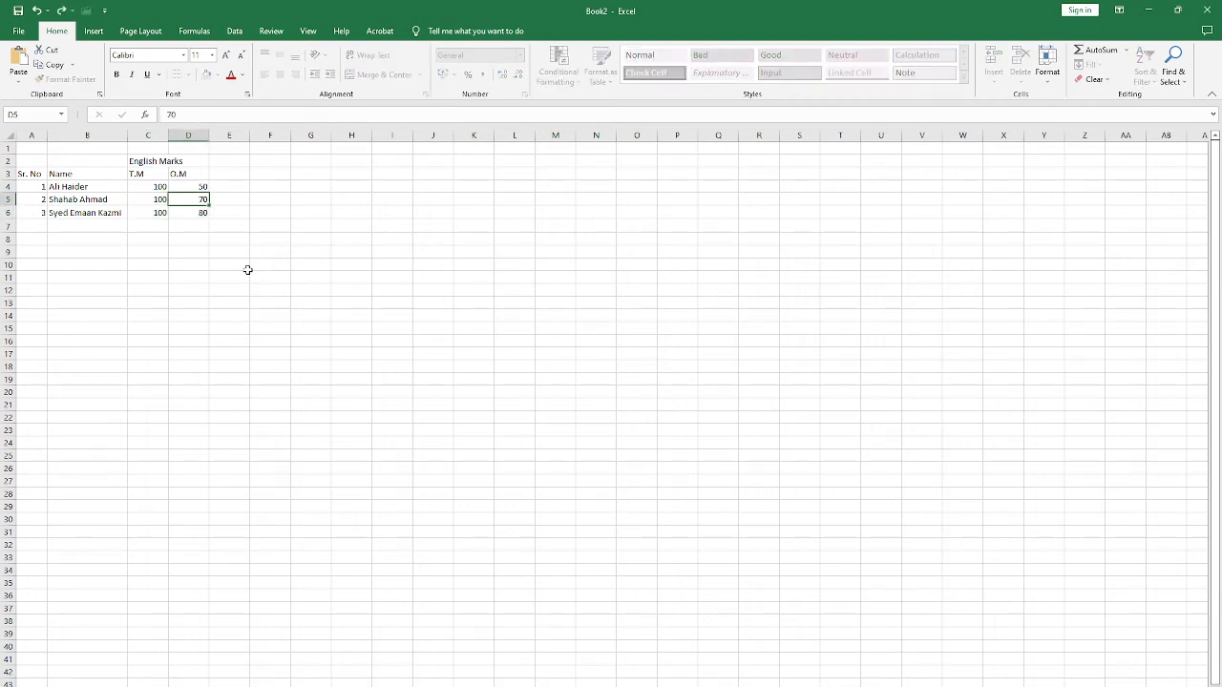
Step: Try AutoFitting column C to the English Marks heading, and undo the width change
key("Left")
key("Down")
key("Down")
key("Up")
key("Up")
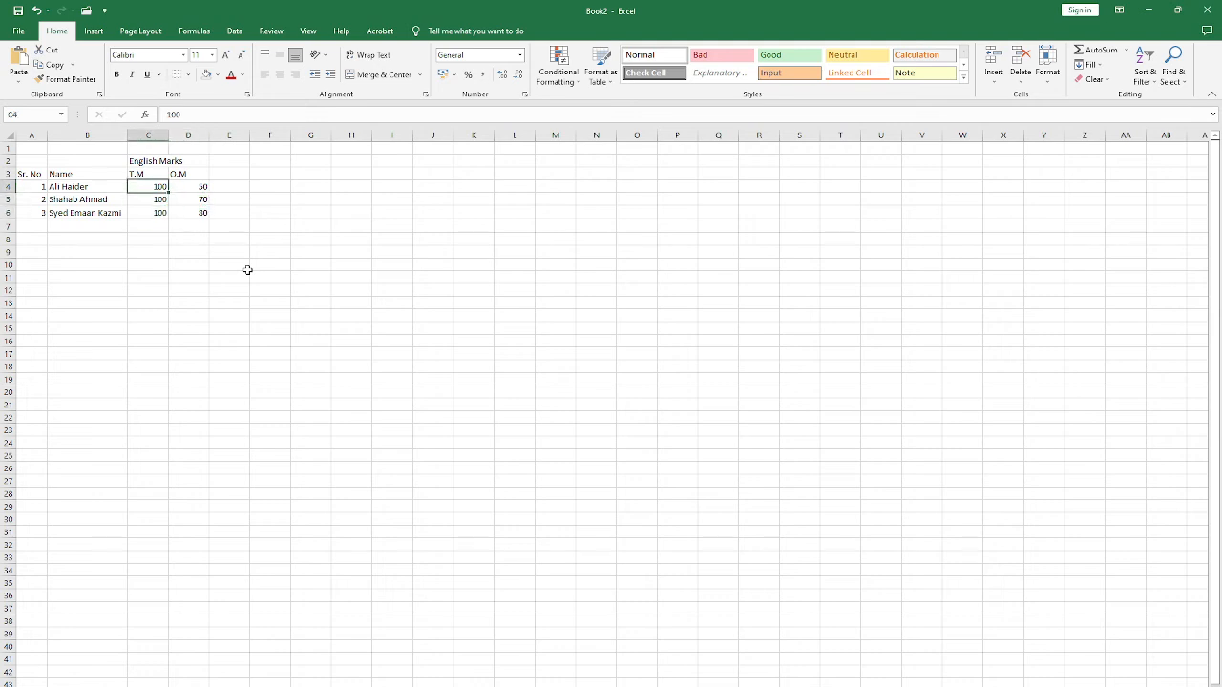
key("Up")
key("Up")
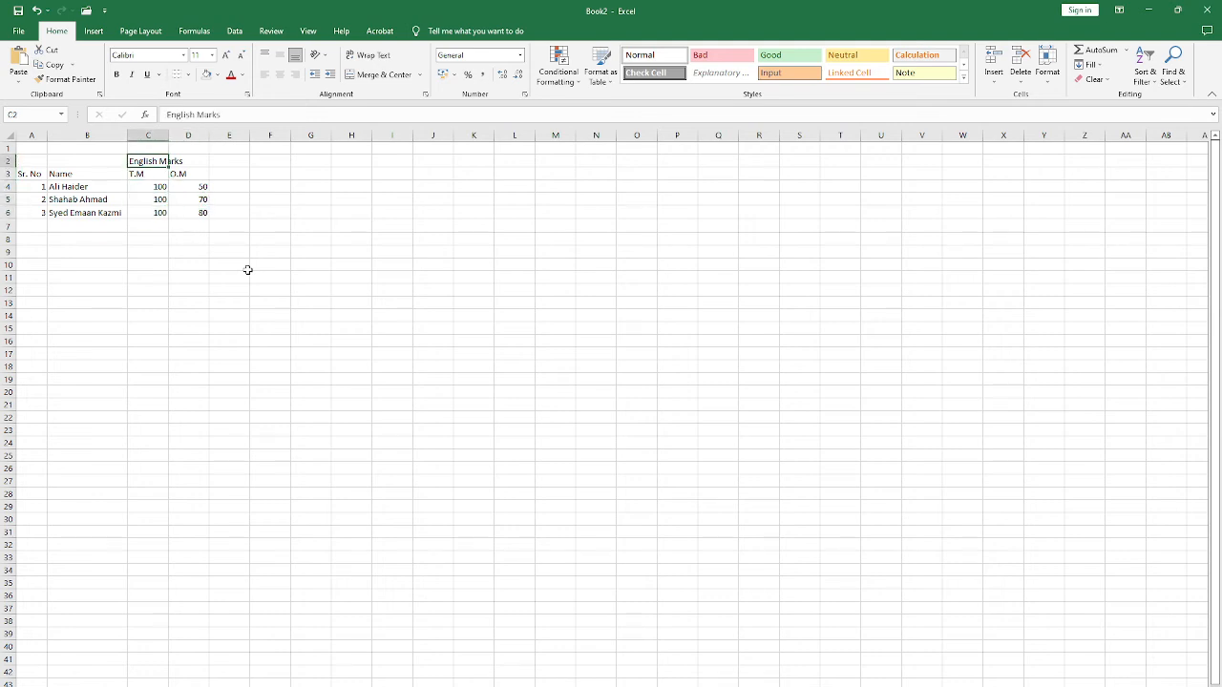
double_click(168, 135)
left_click_drag(152, 173, 151, 213)
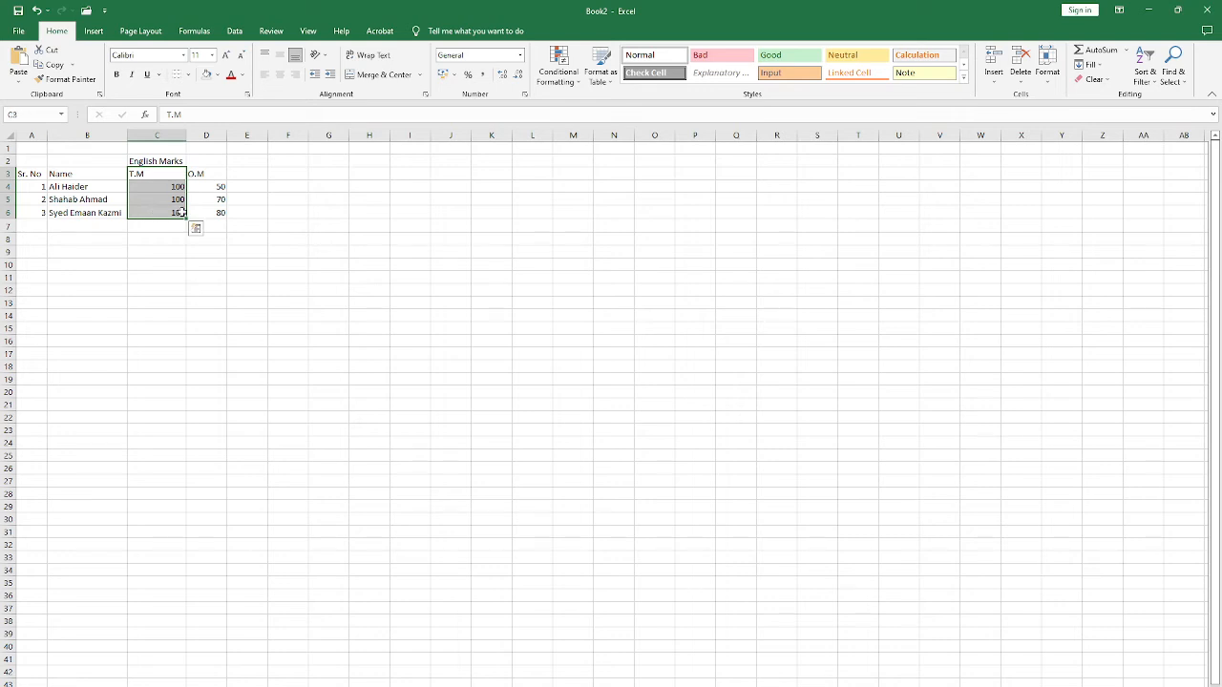
left_click(210, 165)
key("ctrl+z")
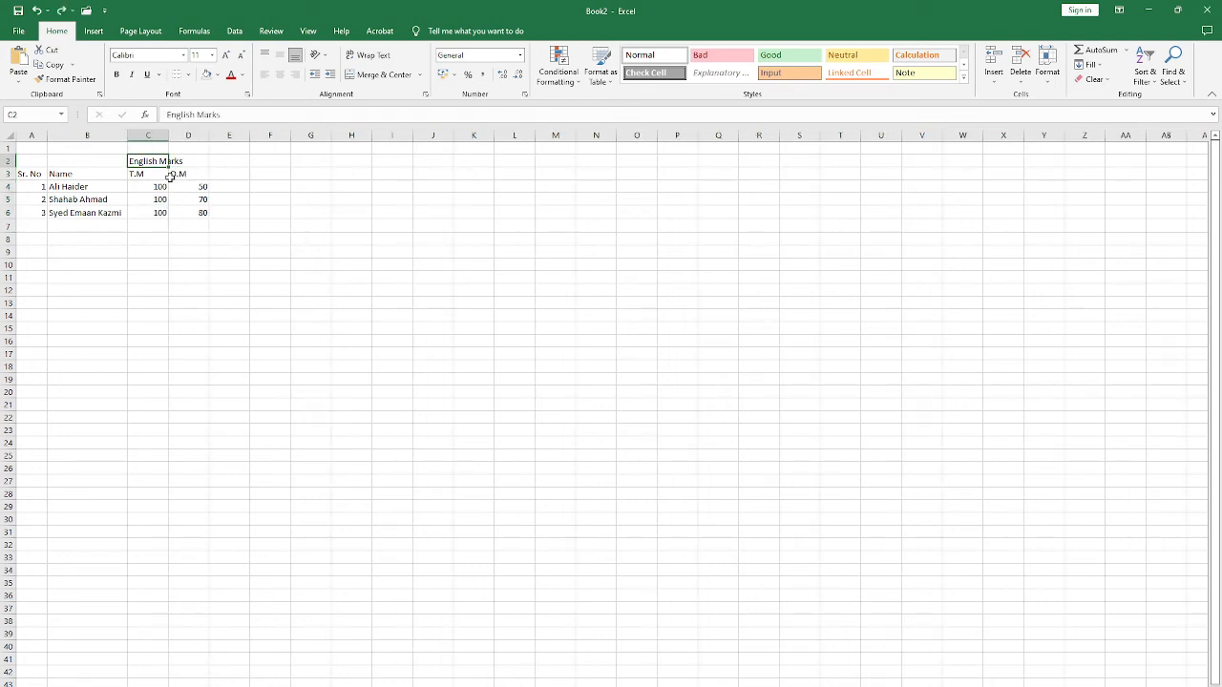
Step: Merge and center the English Marks heading across C2:D2, above the T.M and O.M headers
key("Down")
key("Down")
left_click_drag(149, 160, 188, 159)
left_click(164, 202)
left_click(187, 226)
left_click(176, 237)
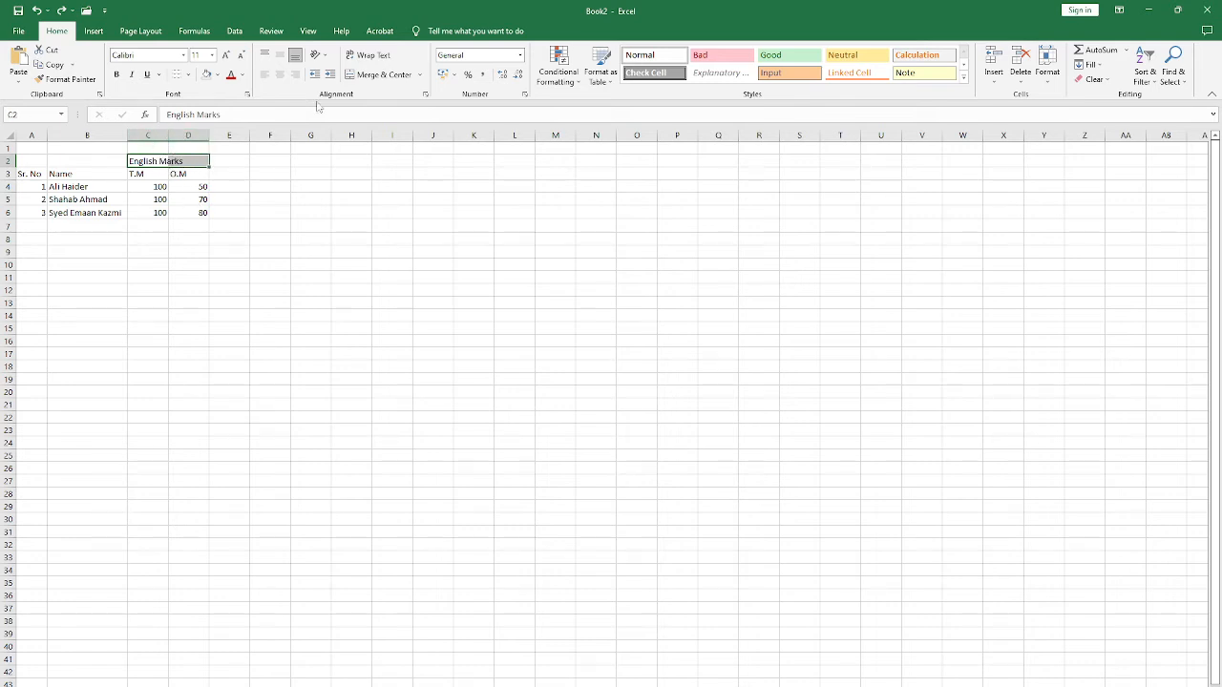
left_click(363, 76)
left_click_drag(157, 188, 156, 198)
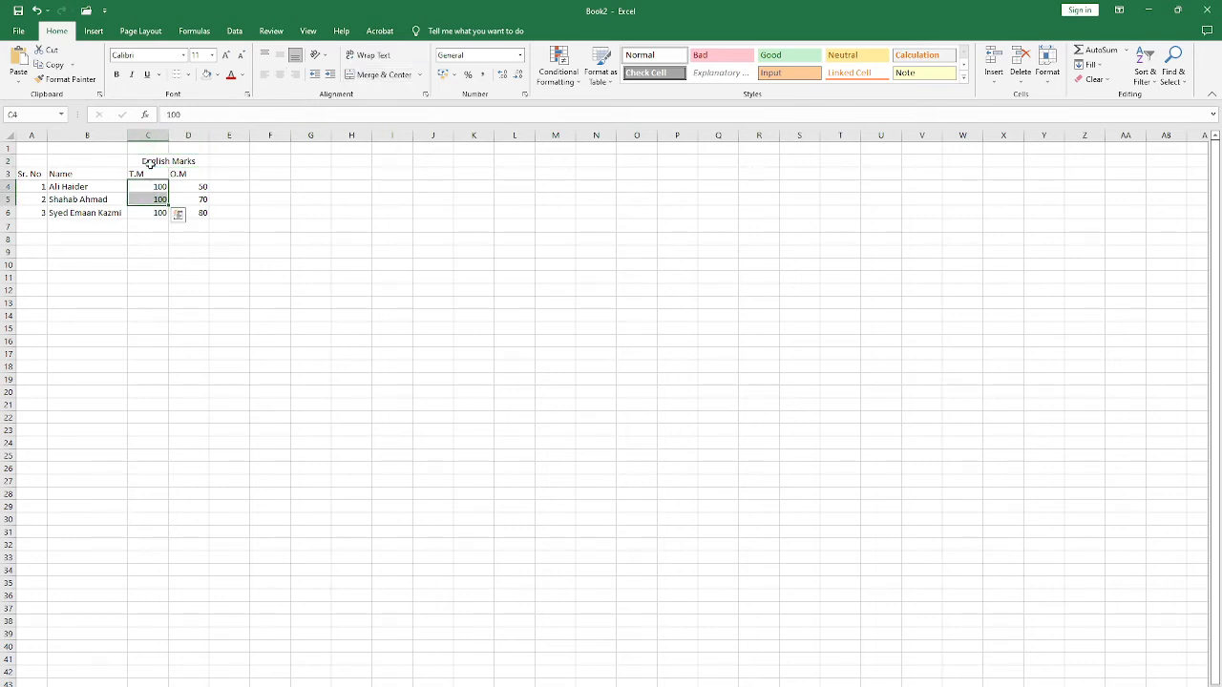
left_click(153, 163)
Step: Apply All Borders to the range A2:K23, and check the bordered table in the print preview
left_click_drag(37, 163, 477, 433)
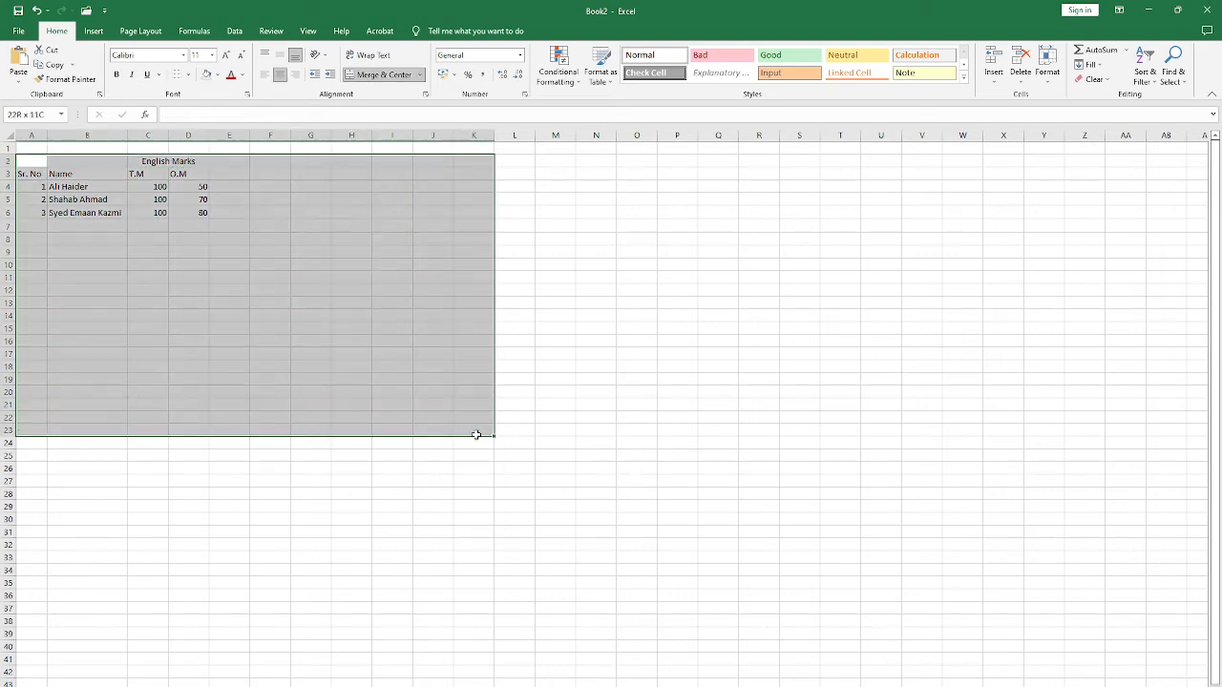
left_click(188, 74)
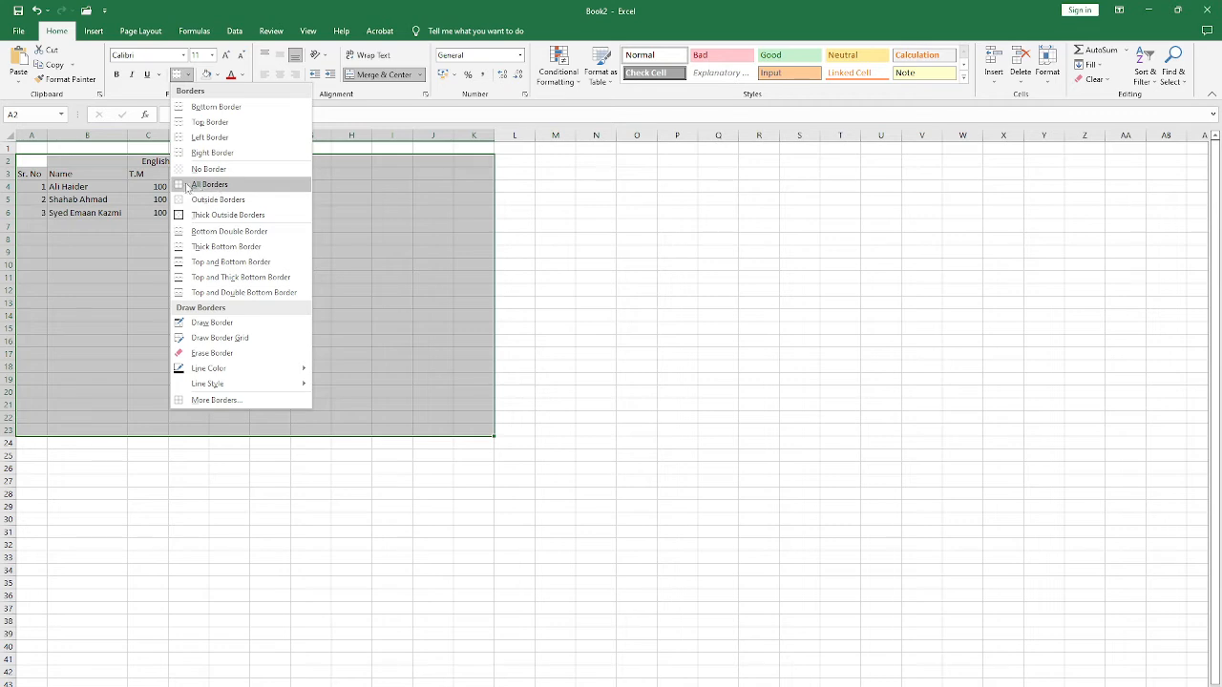
left_click(186, 187)
left_click(114, 236)
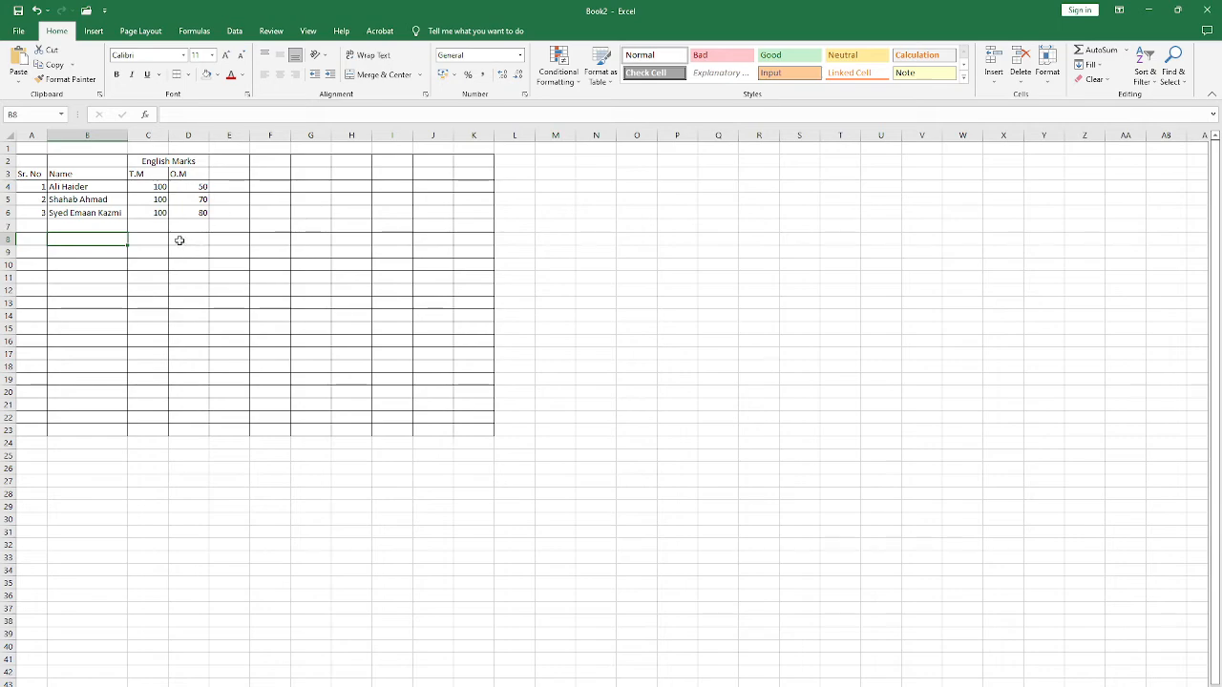
key("ctrl+p")
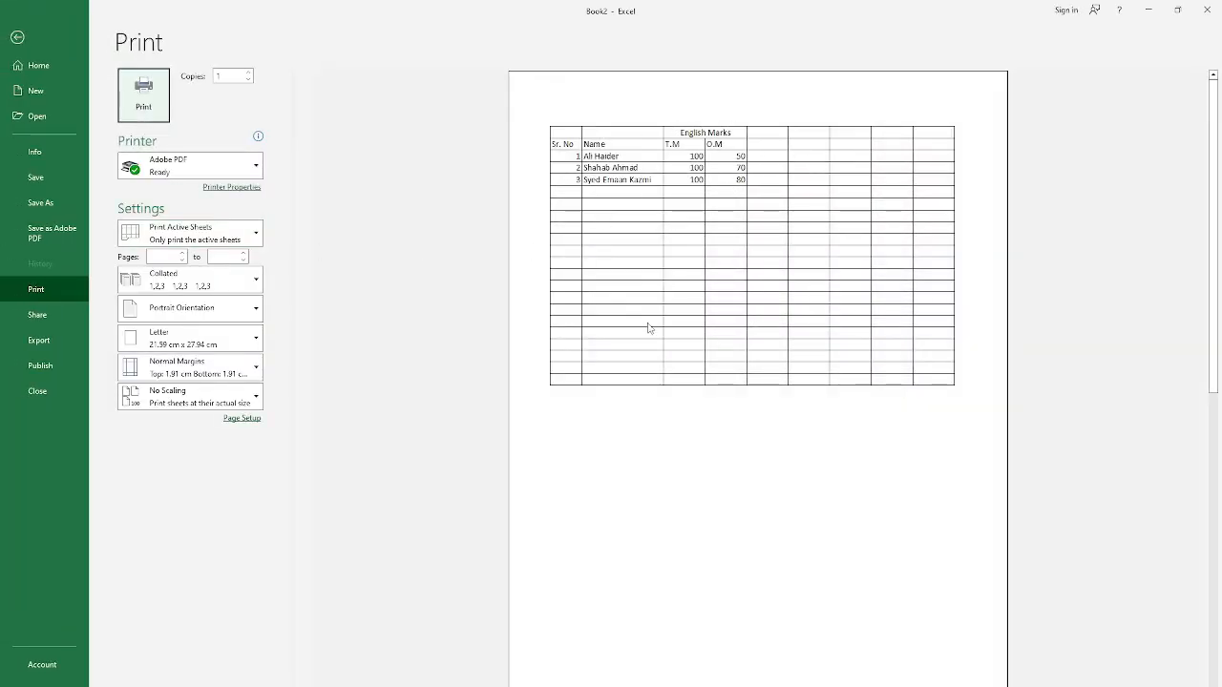
left_click(17, 37)
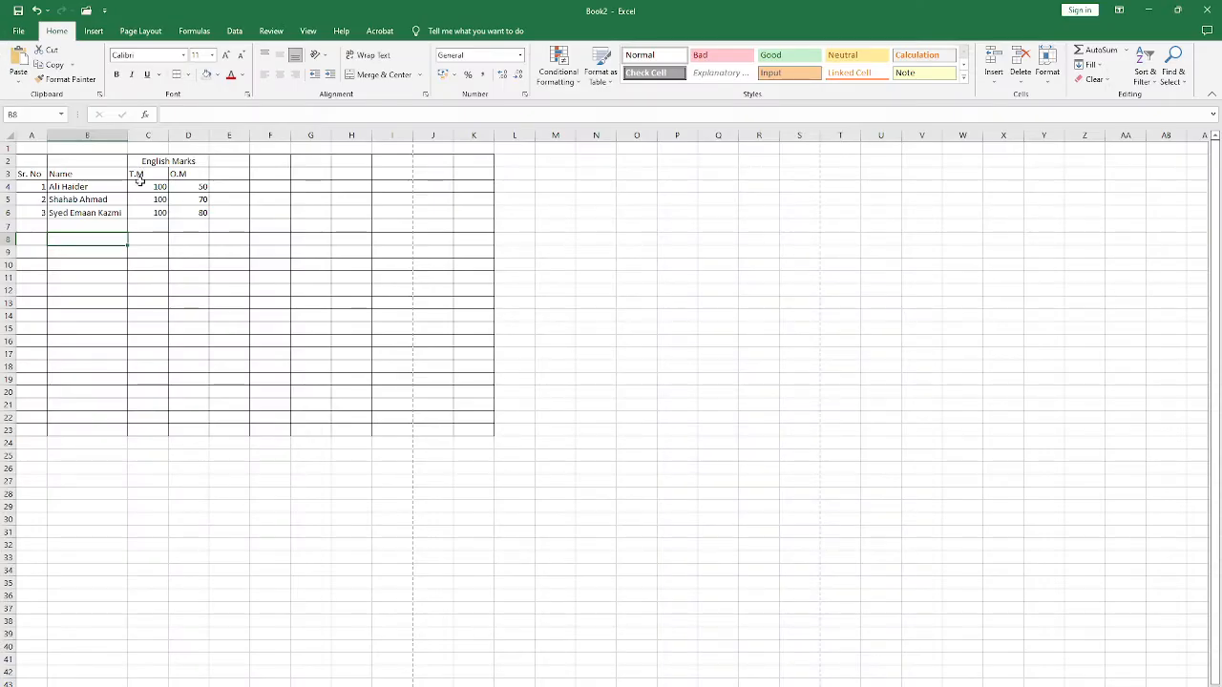
Step: Center the T.M and O.M headers horizontally in C3:D3
left_click_drag(139, 177, 183, 176)
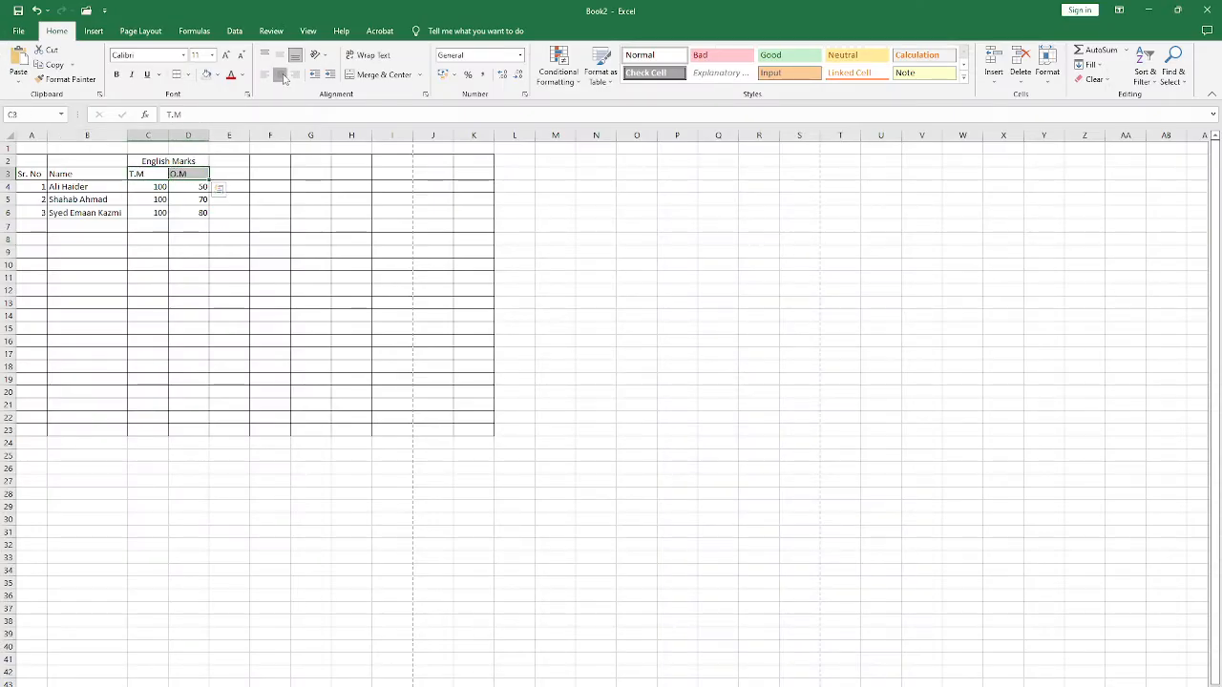
left_click(280, 74)
left_click(188, 238)
left_click(317, 320)
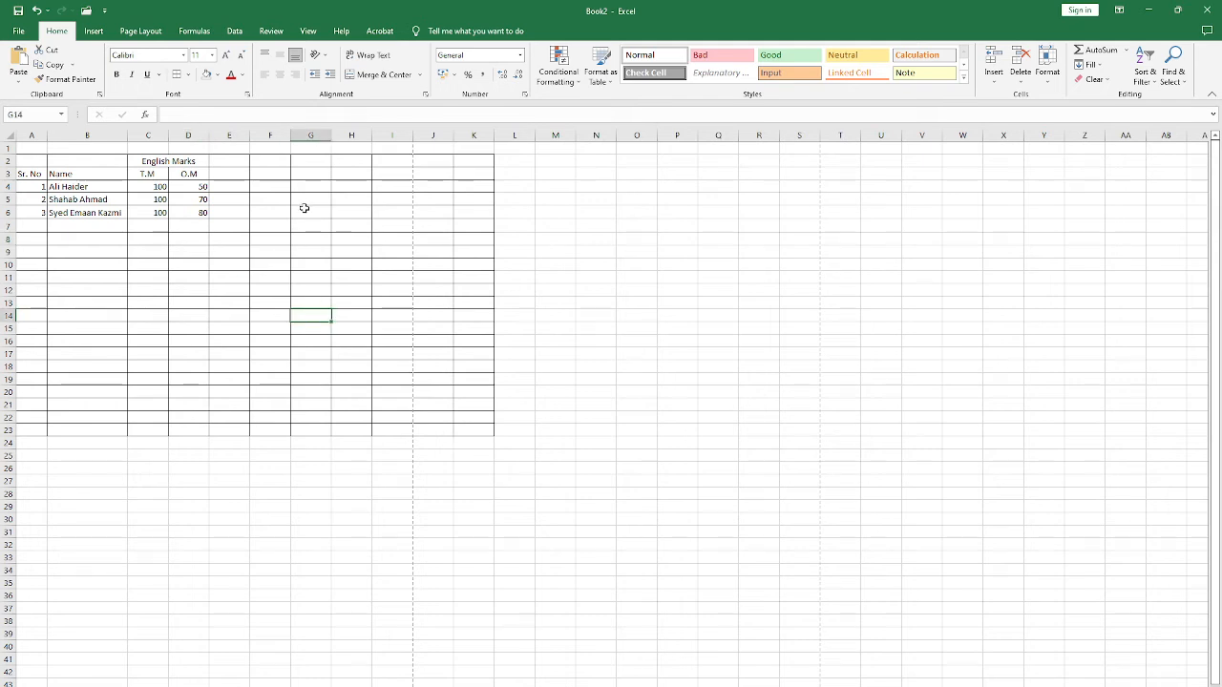
Step: Compare the merged English Marks cell with the separate T.M and O.M cells and the marks beneath it
left_click_drag(152, 161, 190, 160)
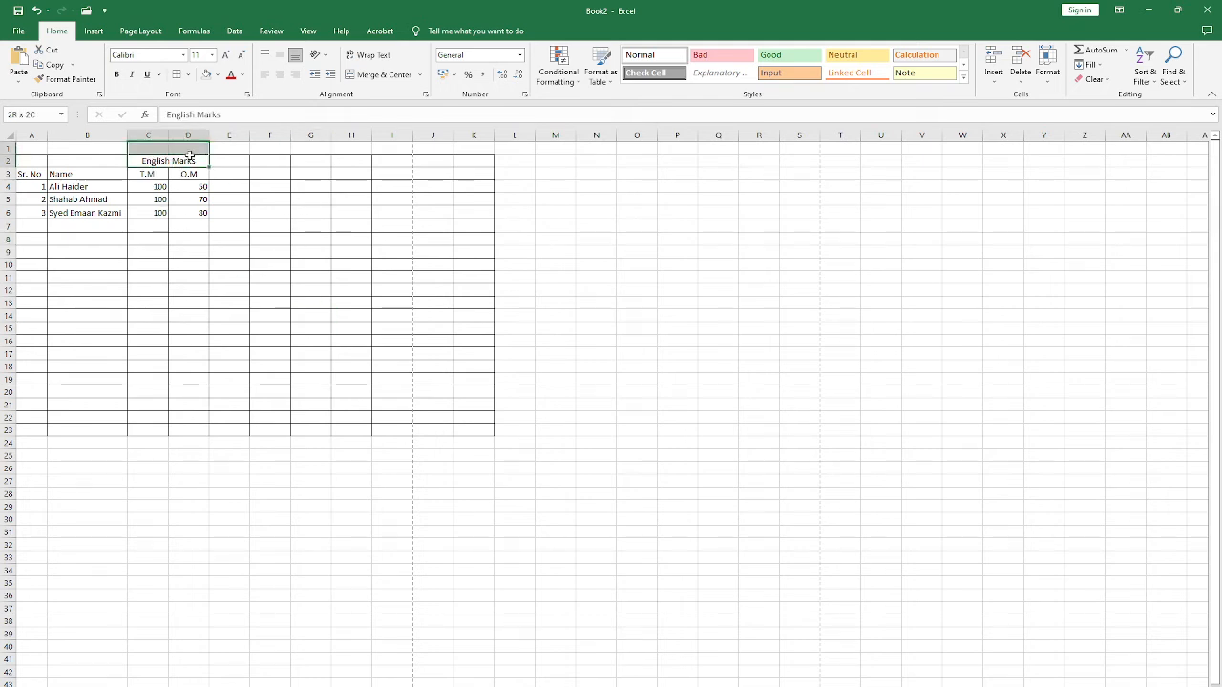
key("alt+h")
key("m")
key("c")
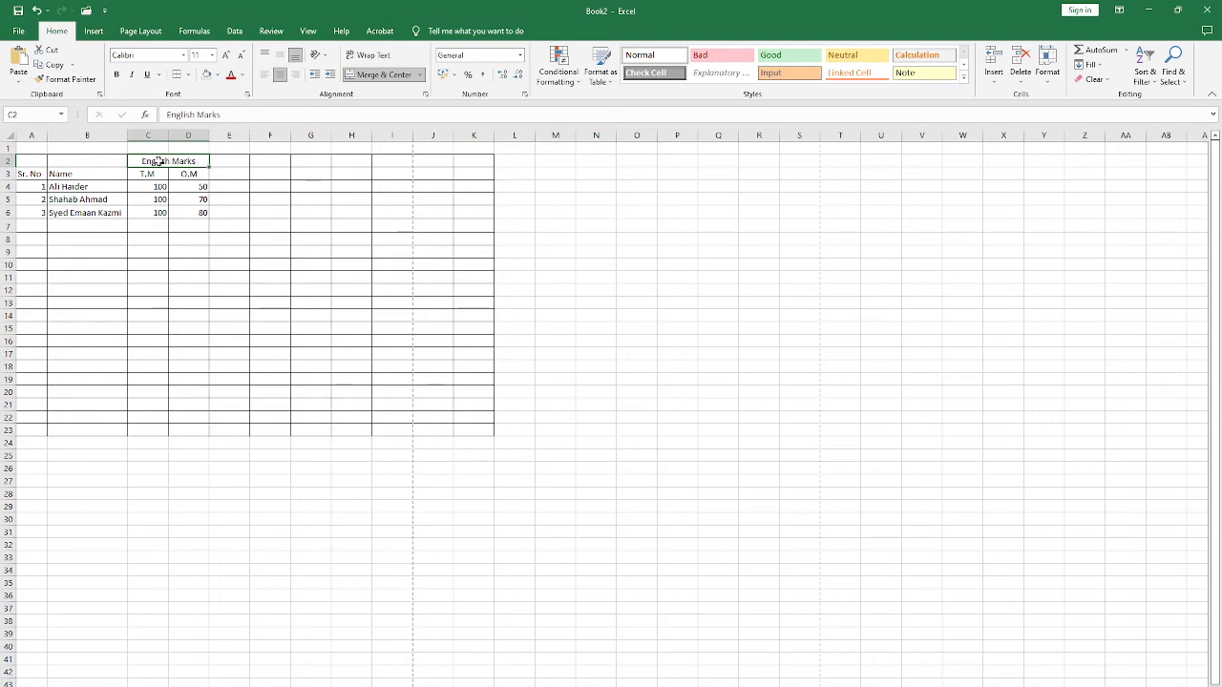
left_click_drag(151, 176, 189, 174)
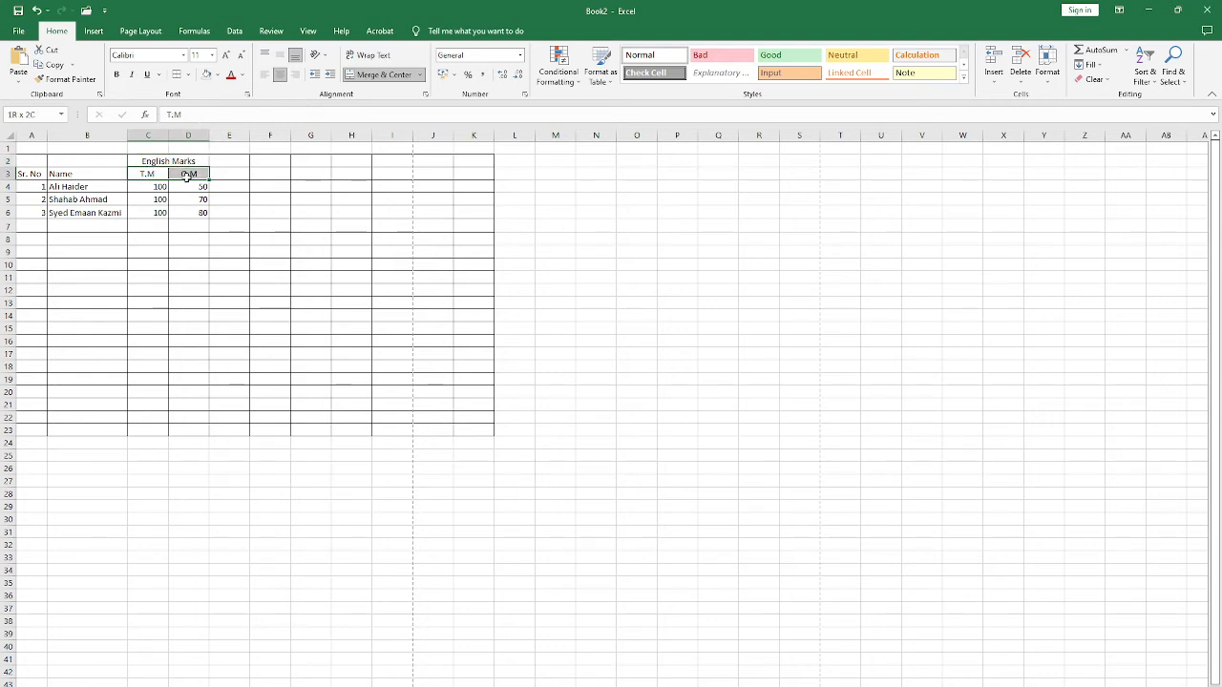
left_click(173, 214)
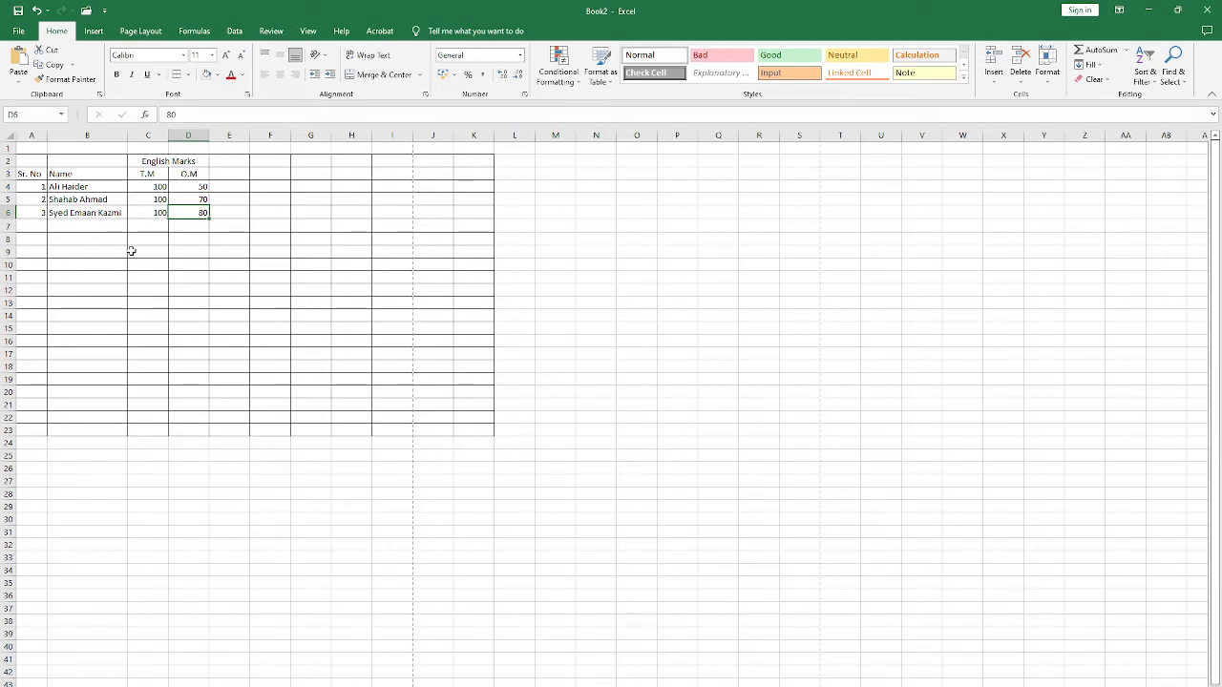
left_click(164, 172)
left_click(168, 162)
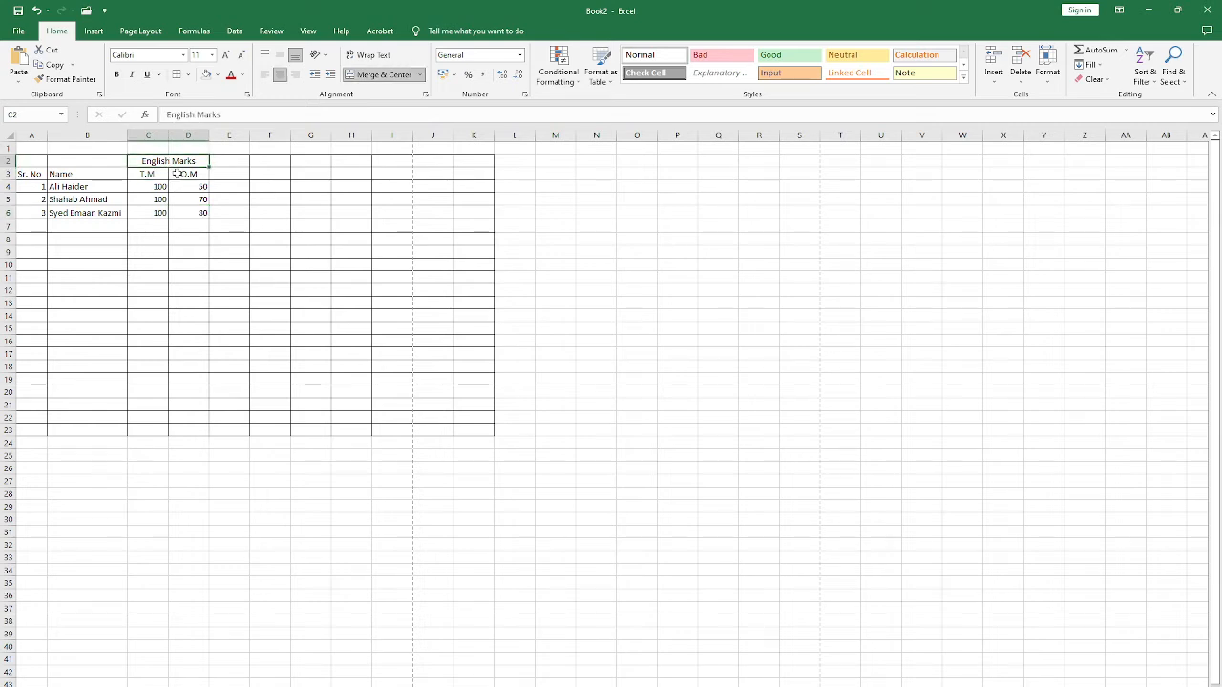
left_click(164, 176)
left_click(189, 176)
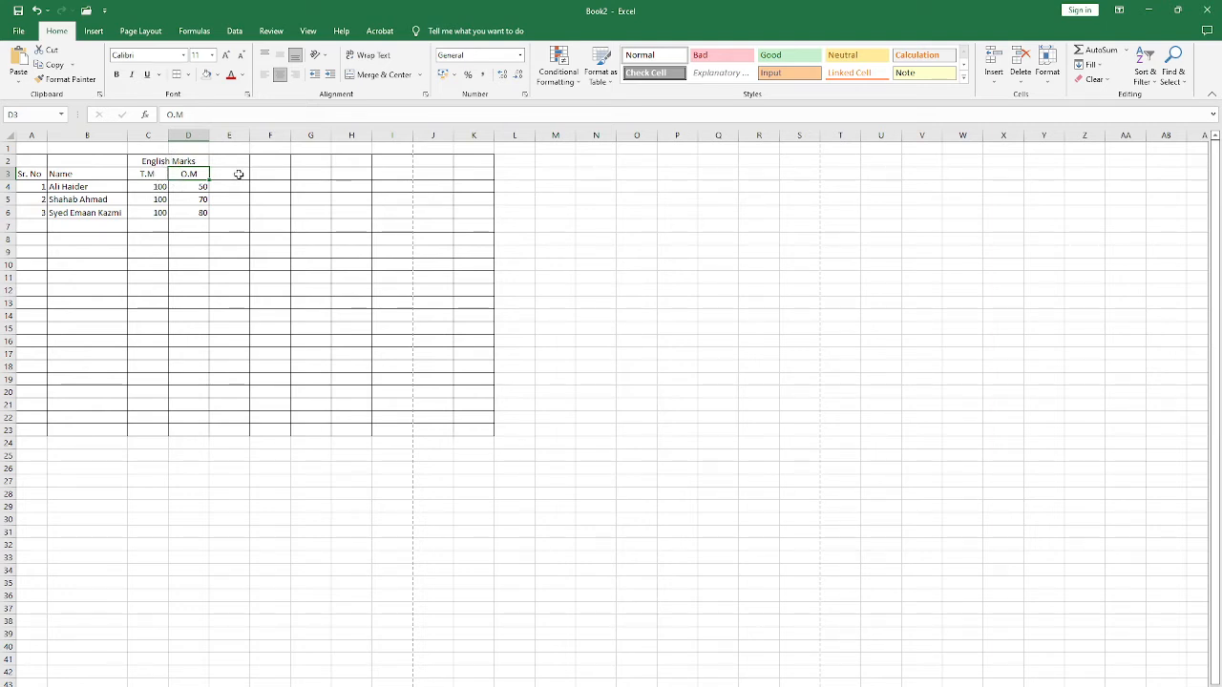
left_click(164, 189)
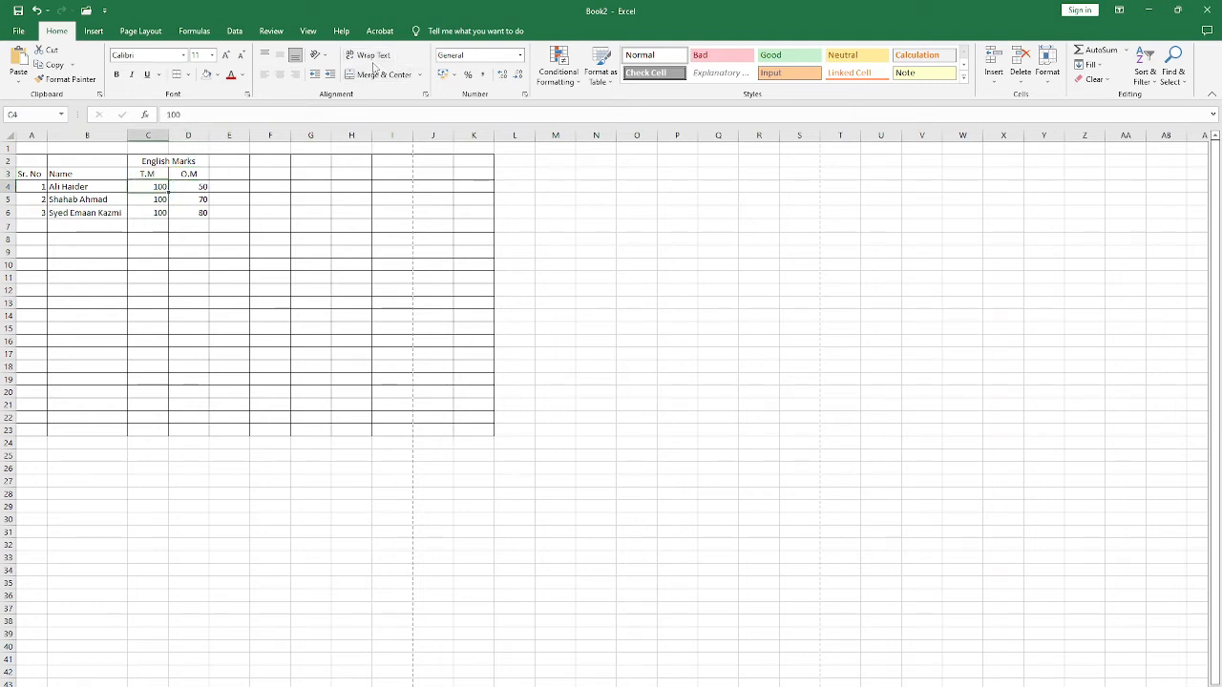
Step: Wrap the long name in B6 inside a narrowed column B, and AutoFit row 6 to show all its lines
left_click(76, 212)
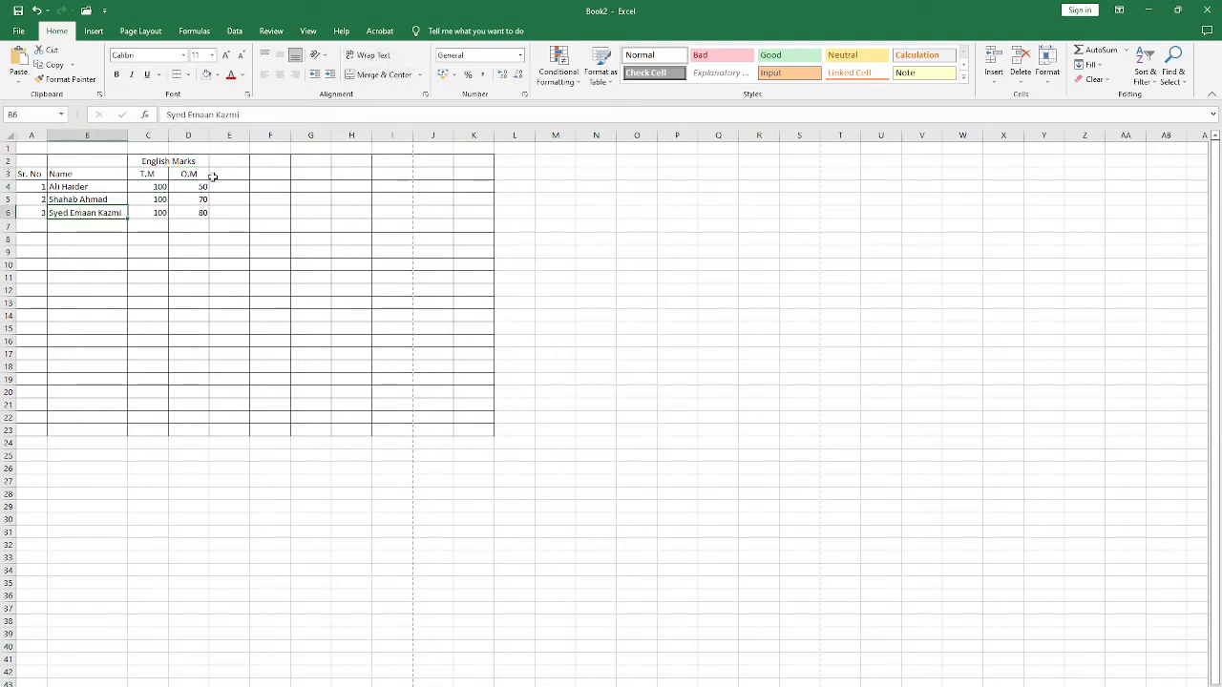
left_click_drag(123, 132, 83, 136)
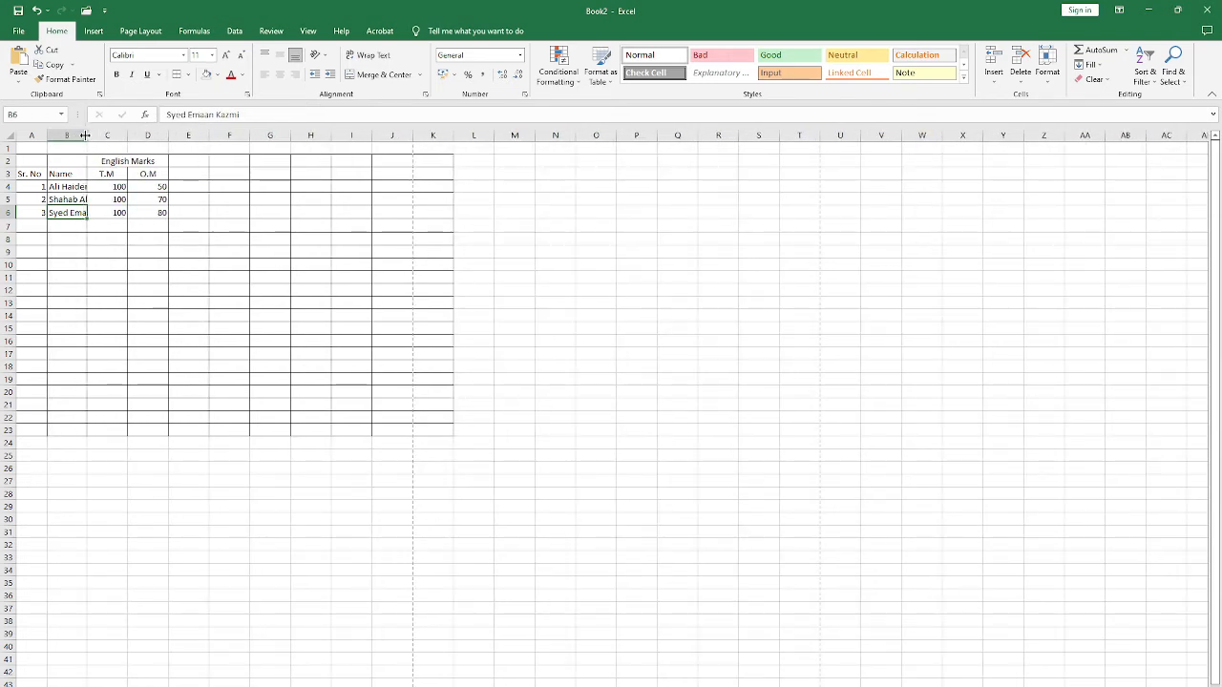
left_click(85, 136)
left_click(362, 58)
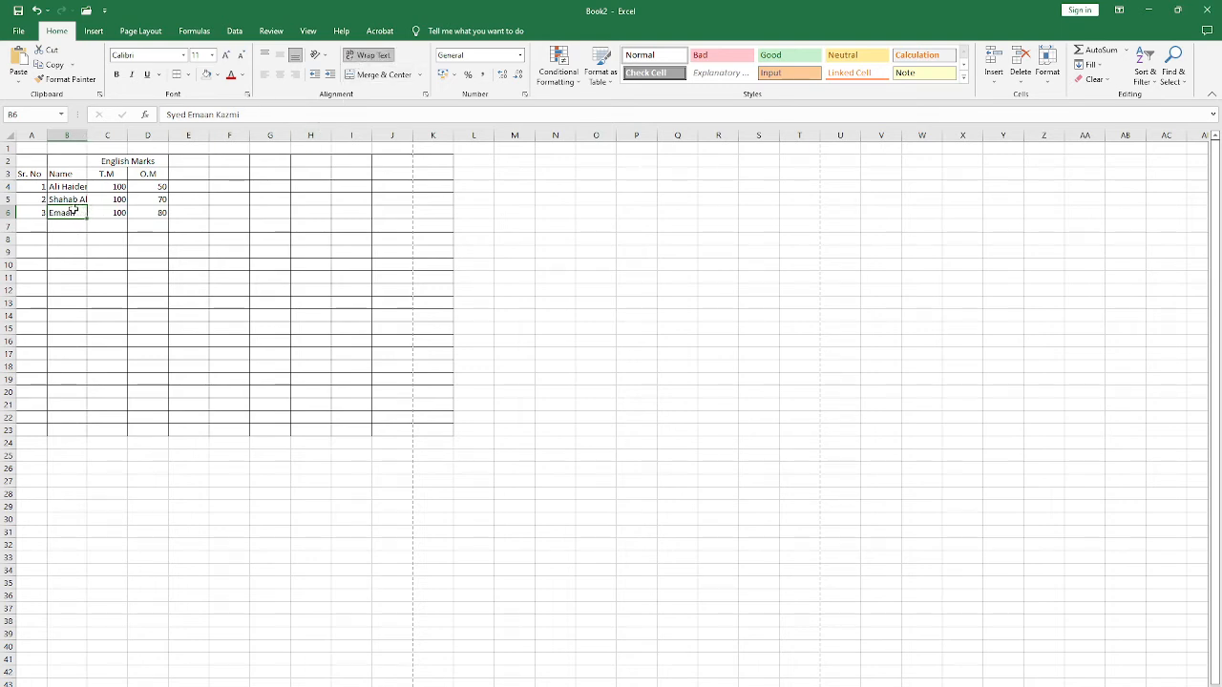
double_click(4, 219)
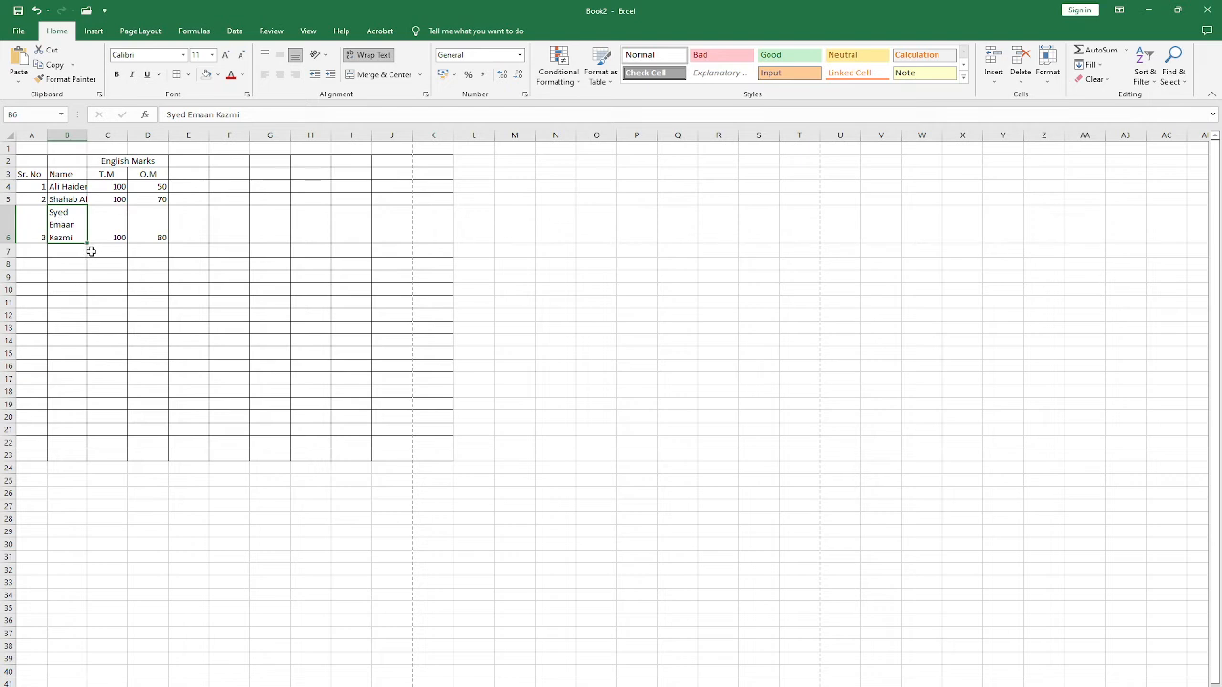
Step: Wrap the text of the names in cells B5 and B4 so each fits within column B
left_click(70, 197)
left_click(375, 55)
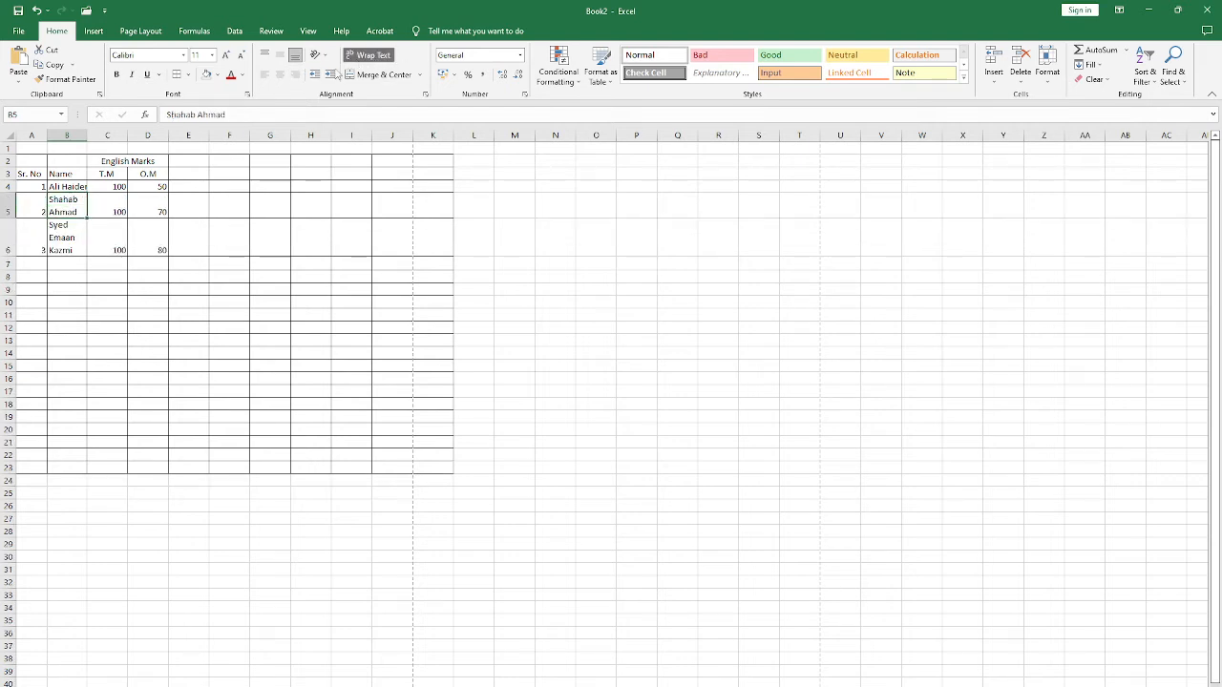
left_click(65, 187)
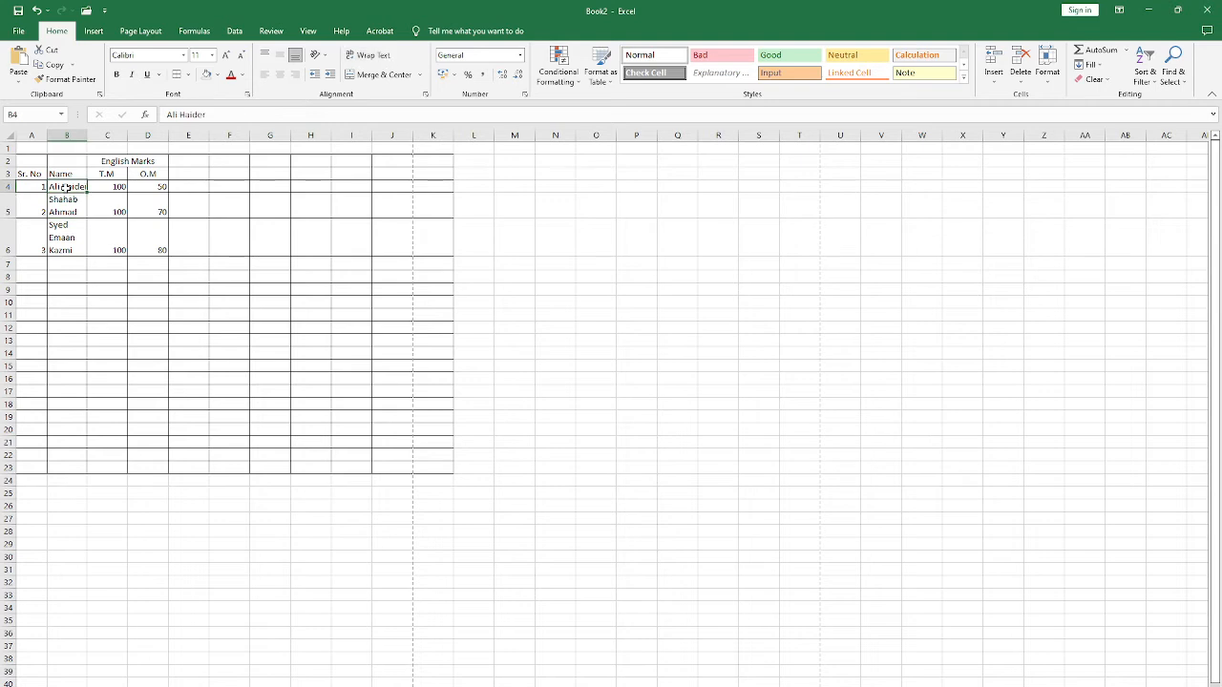
left_click(369, 55)
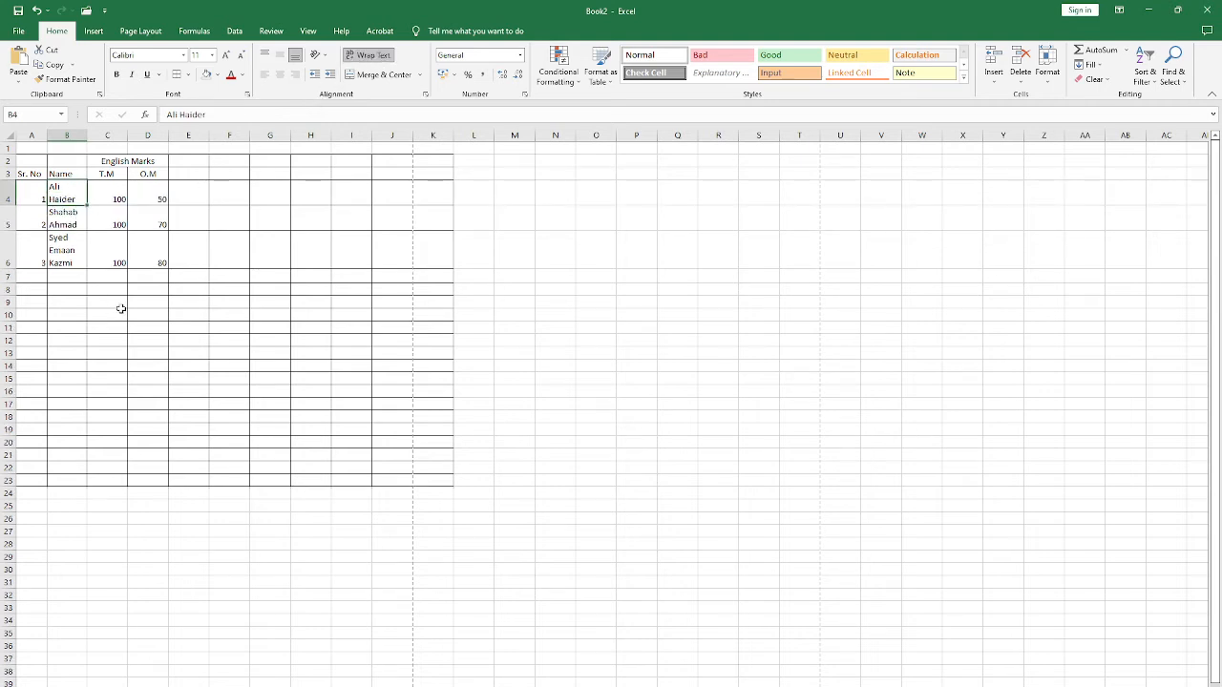
Step: Examine the wrapped names in B4:B6 alongside the serial numbers in column A
left_click(105, 233)
left_click(69, 194)
left_click_drag(69, 193, 67, 258)
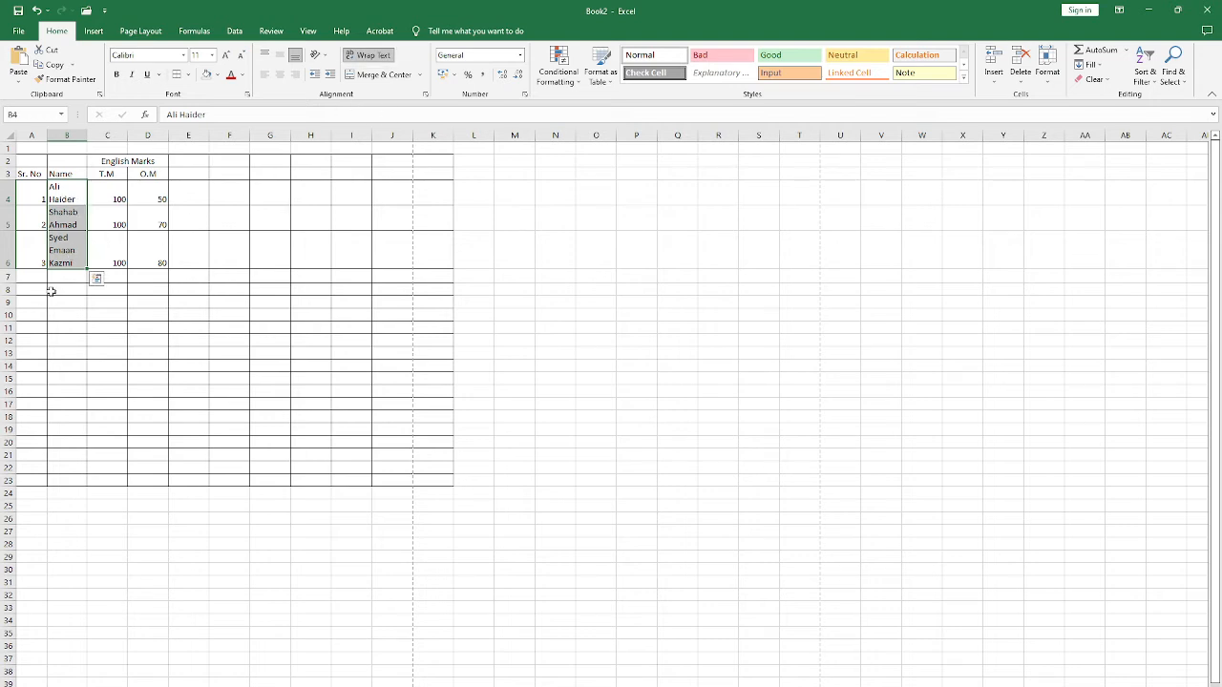
left_click(96, 184)
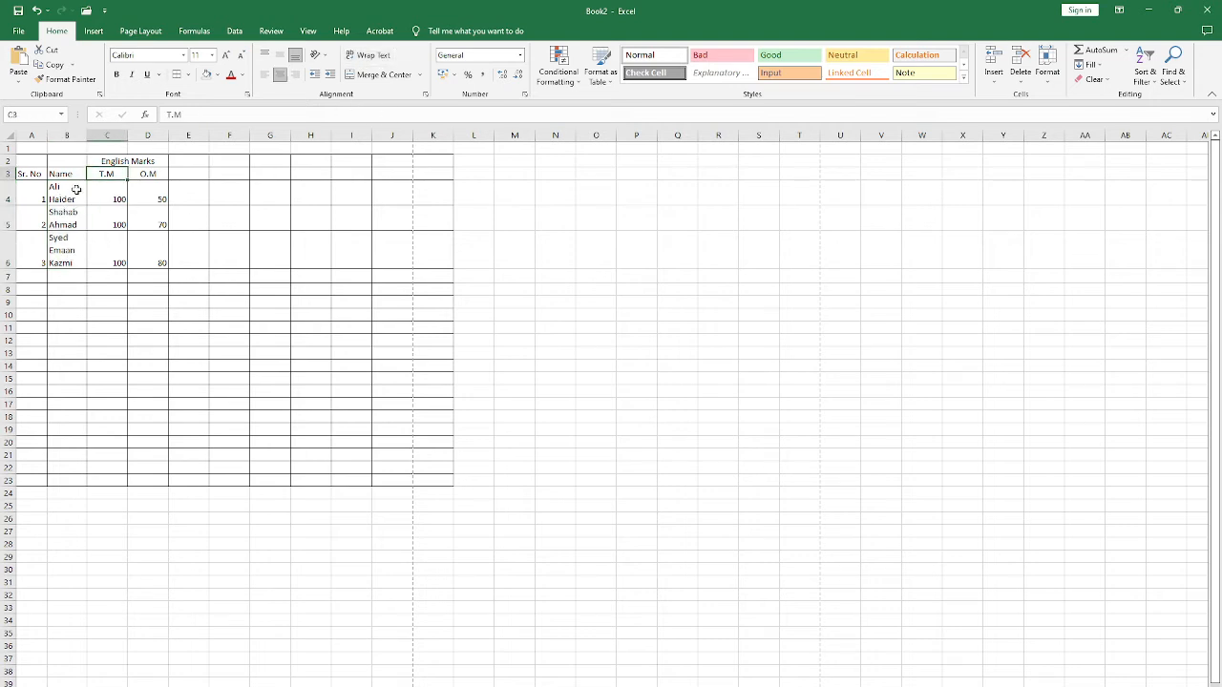
left_click(67, 194)
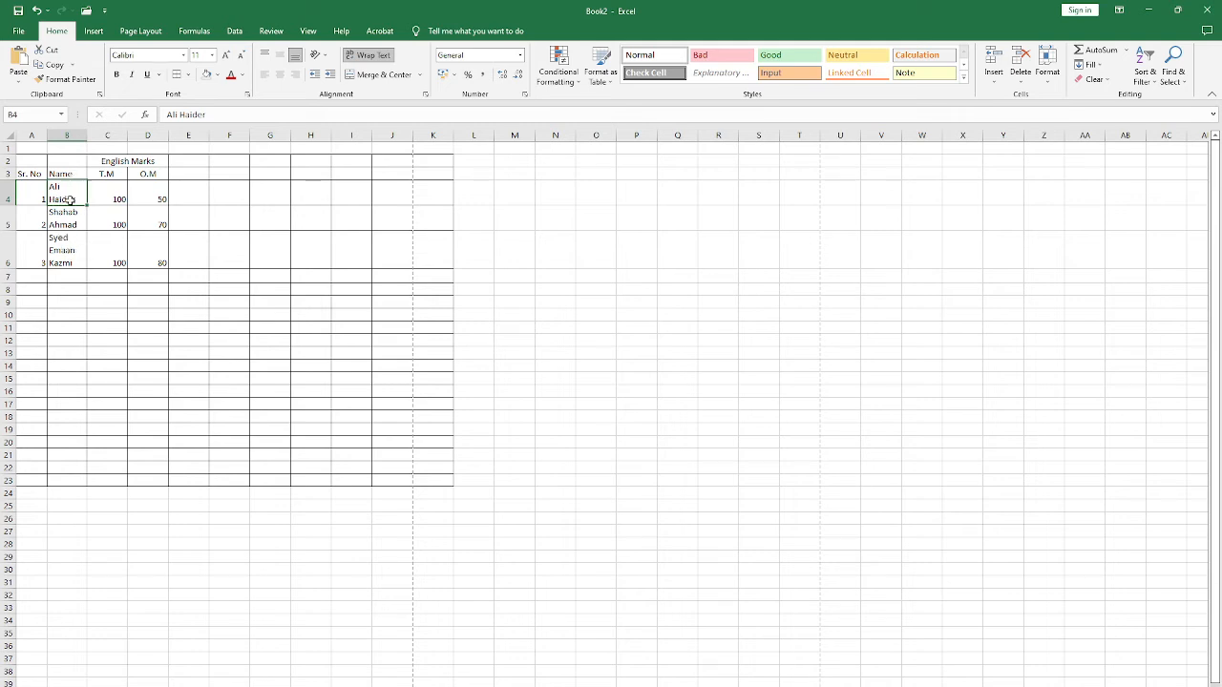
left_click(32, 189)
left_click(60, 191)
left_click(69, 251)
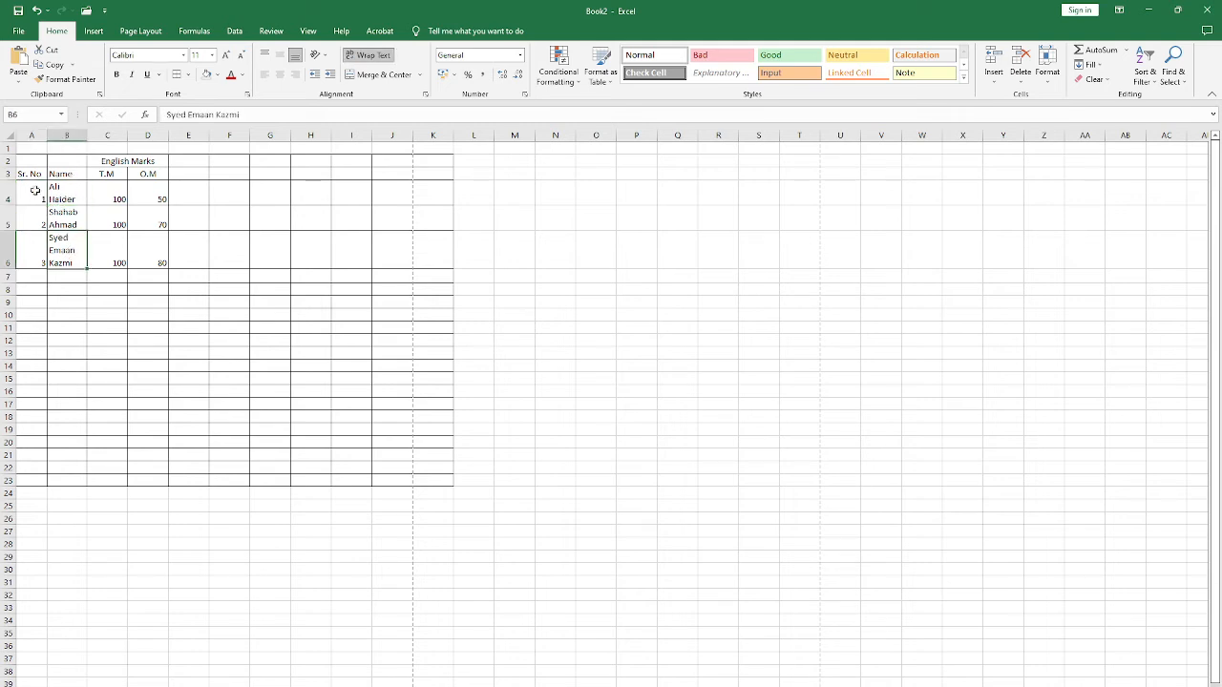
Step: Center the serial numbers in A4:A6 horizontally and align them to the middle of their rows
left_click_drag(38, 191, 32, 245)
left_click(280, 73)
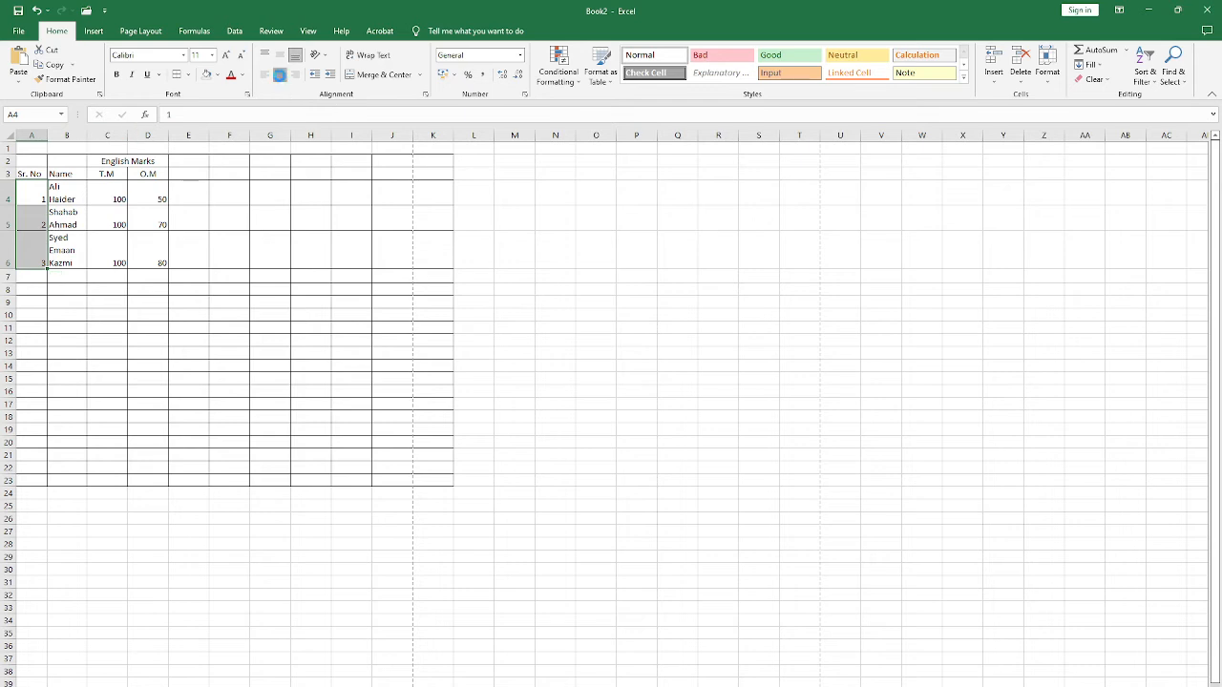
left_click(279, 55)
left_click(178, 227)
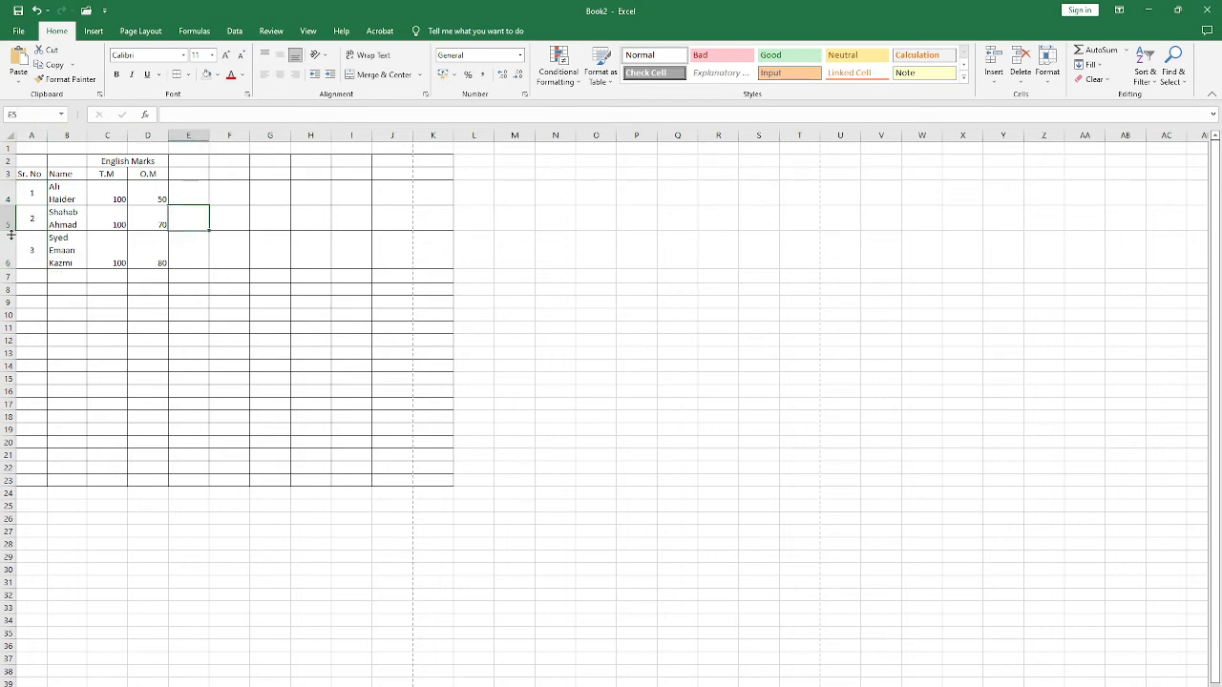
Step: Center the marks in C4:D6 horizontally and align them to the middle of their rows
left_click(148, 196)
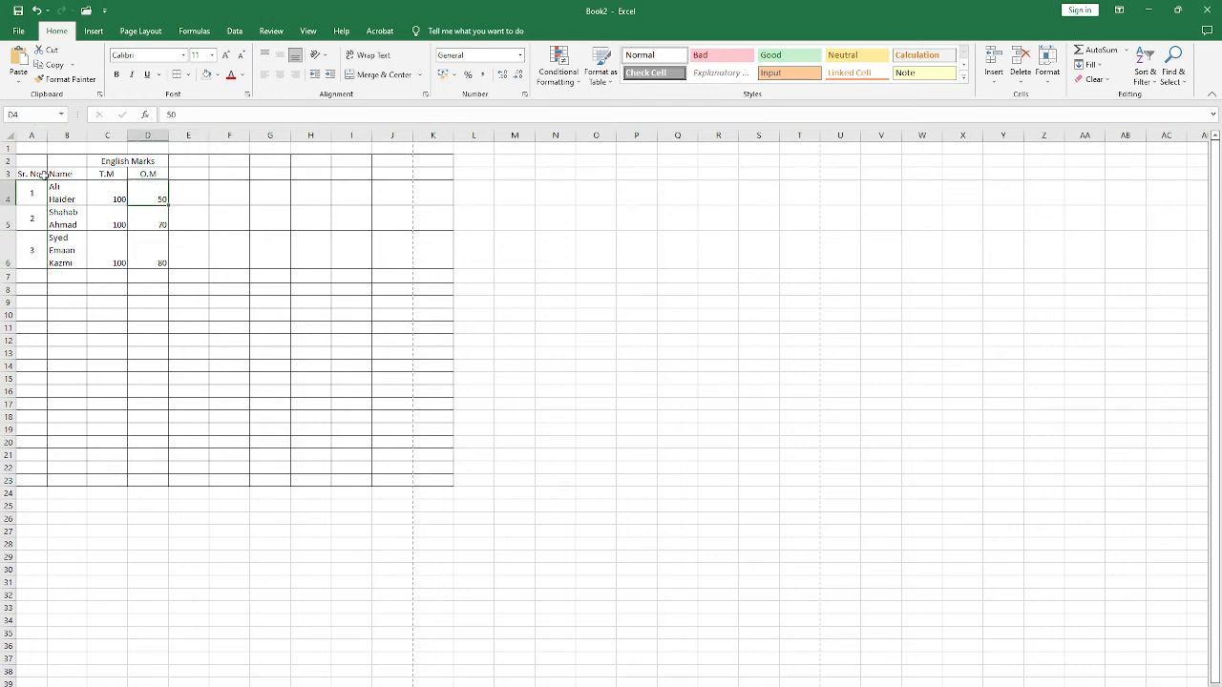
left_click_drag(34, 175, 153, 245)
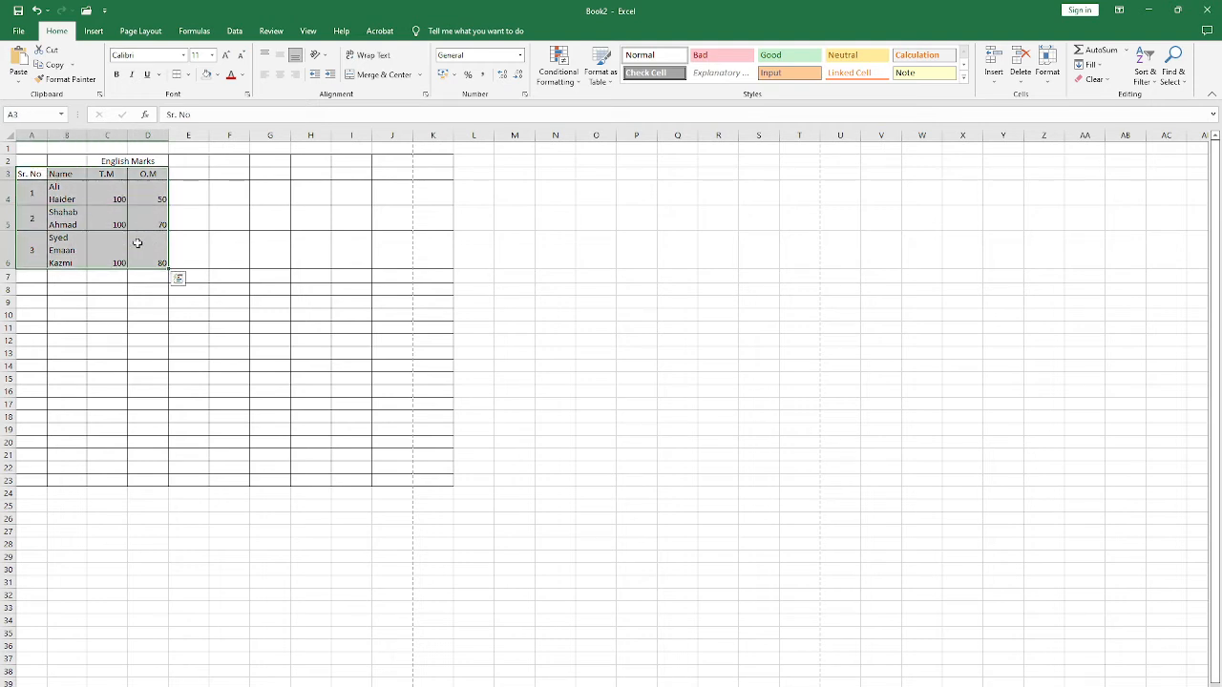
left_click(132, 239)
left_click(103, 189)
left_click_drag(107, 187, 150, 246)
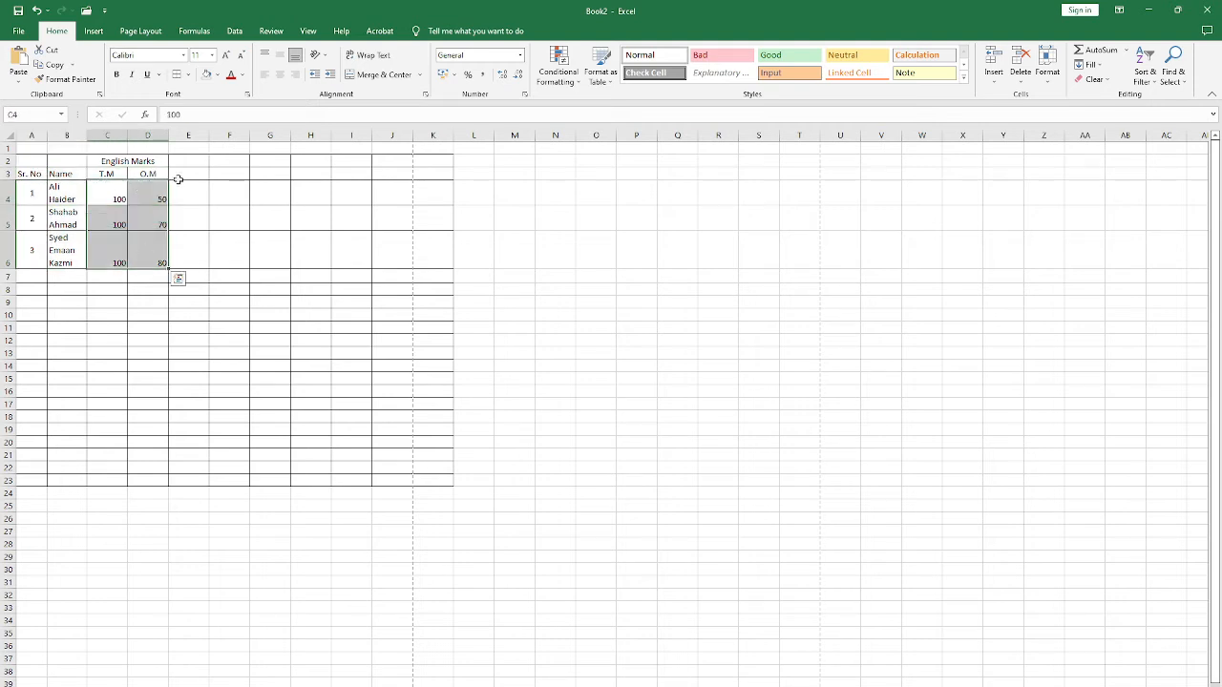
left_click(279, 74)
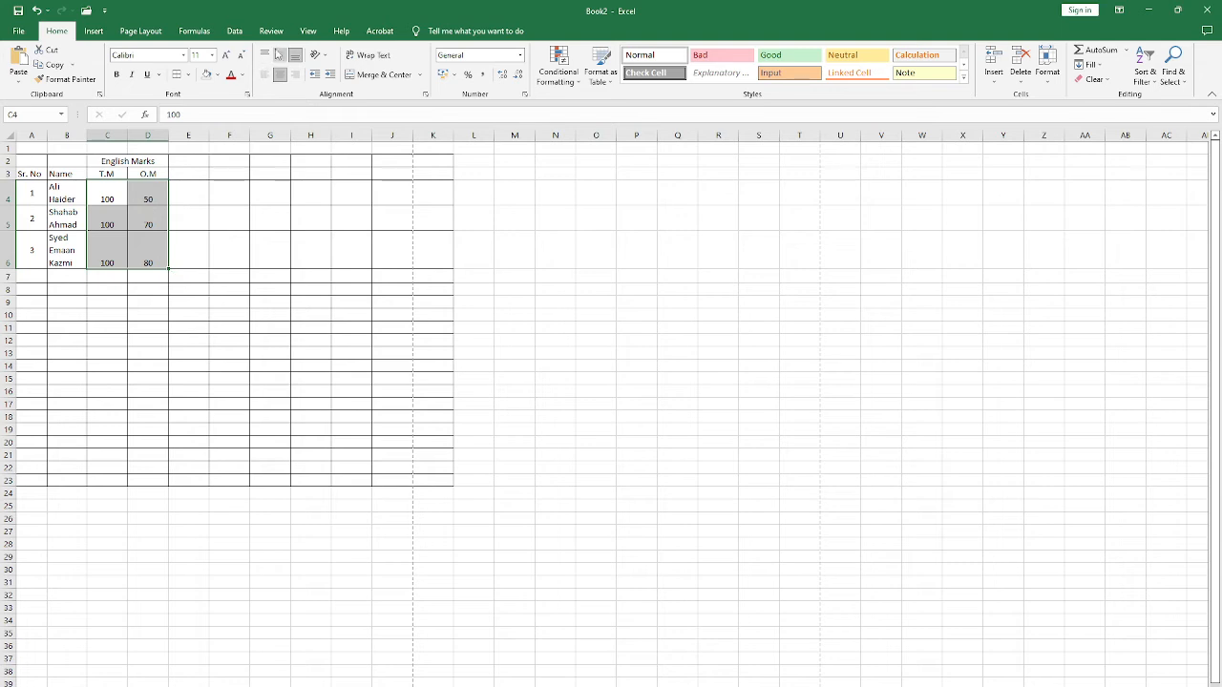
left_click(280, 55)
left_click(226, 191)
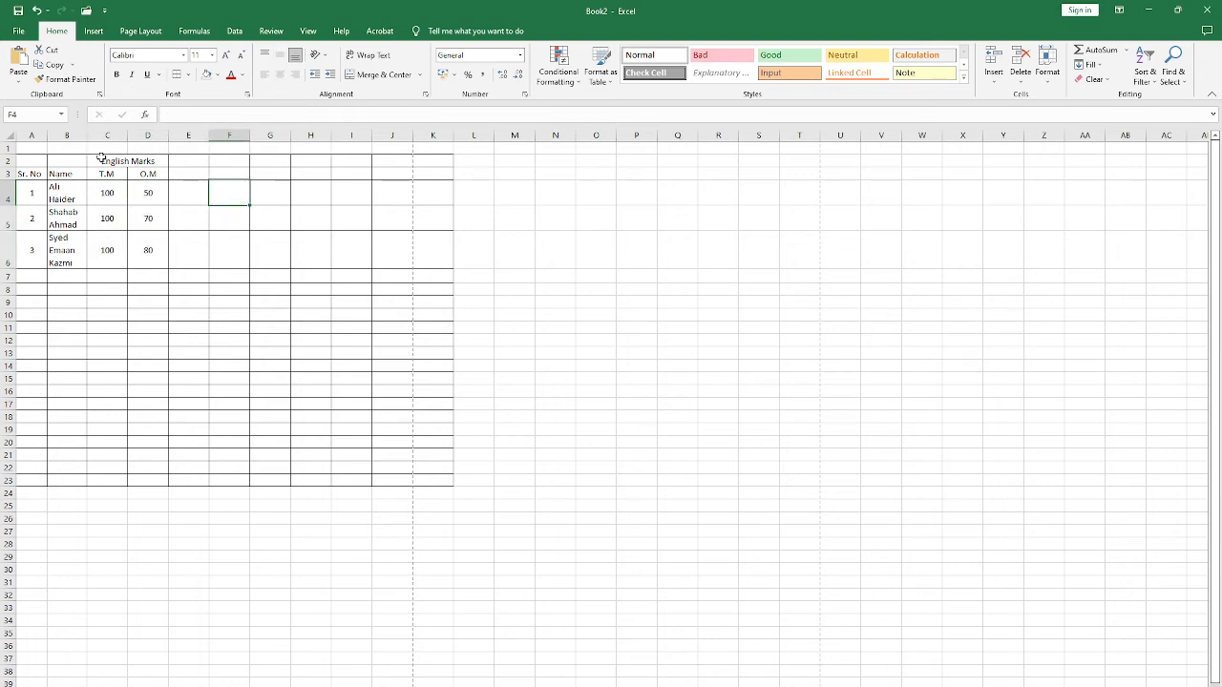
Step: Make the headers in A3:D3 and the merged English Marks heading bold
left_click_drag(28, 174, 148, 174)
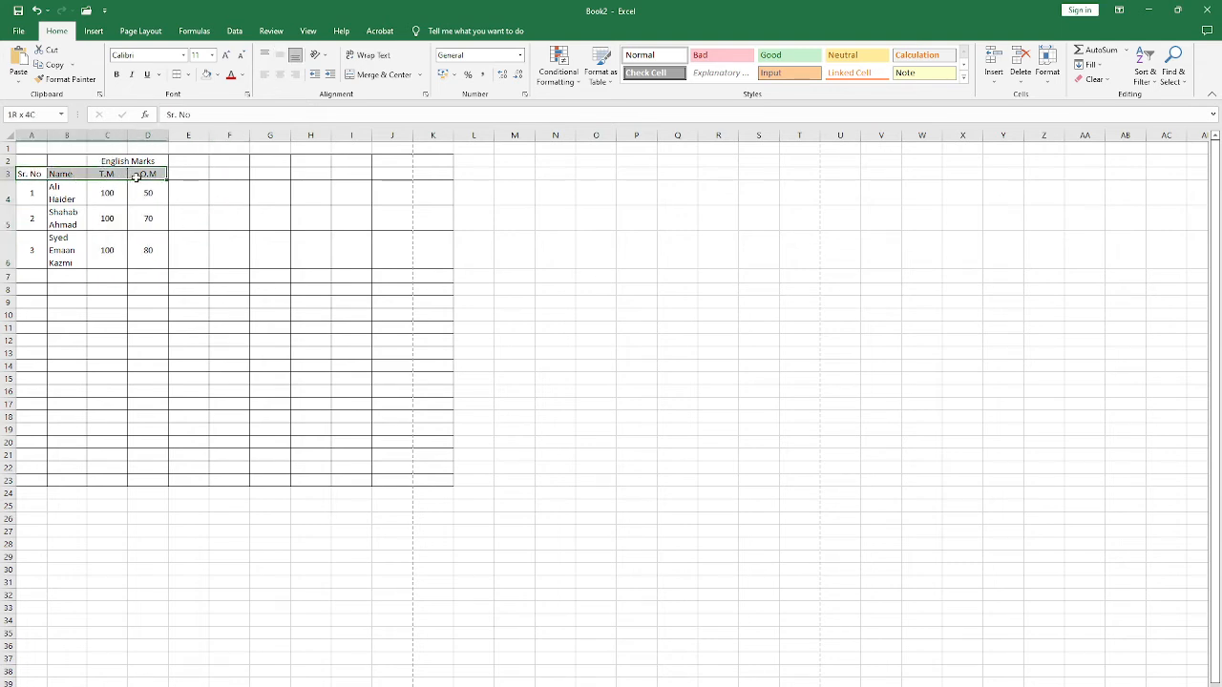
left_click(115, 73)
left_click(107, 162)
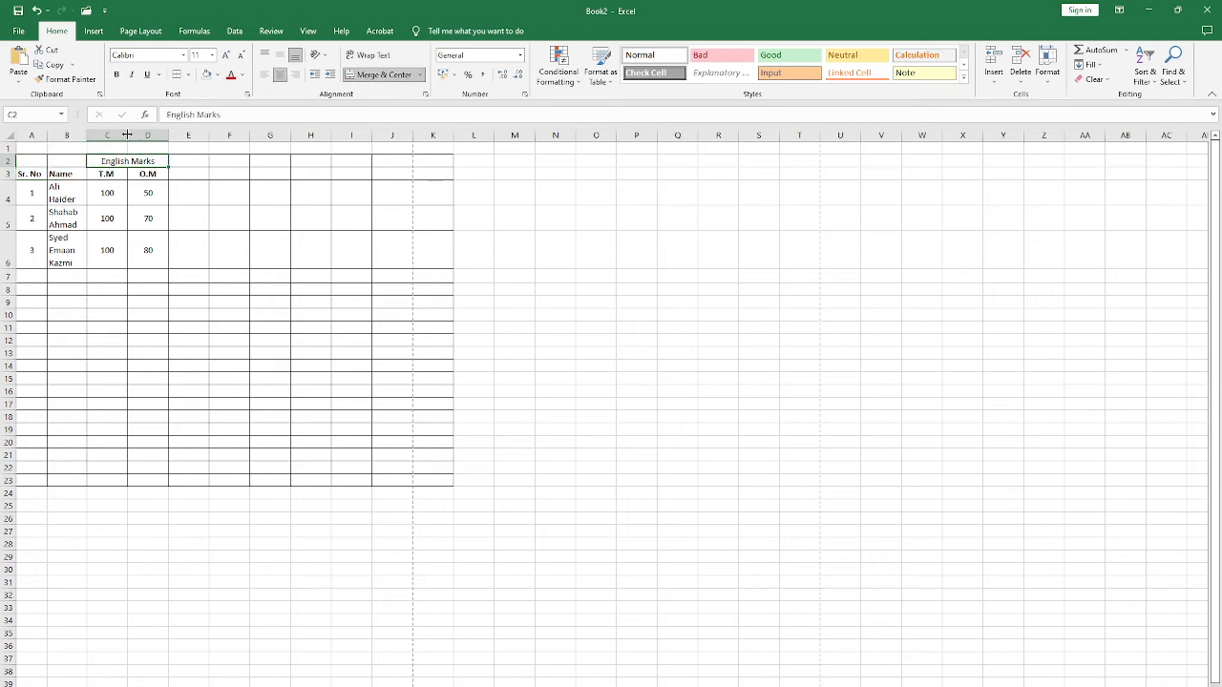
left_click(116, 74)
left_click(145, 217)
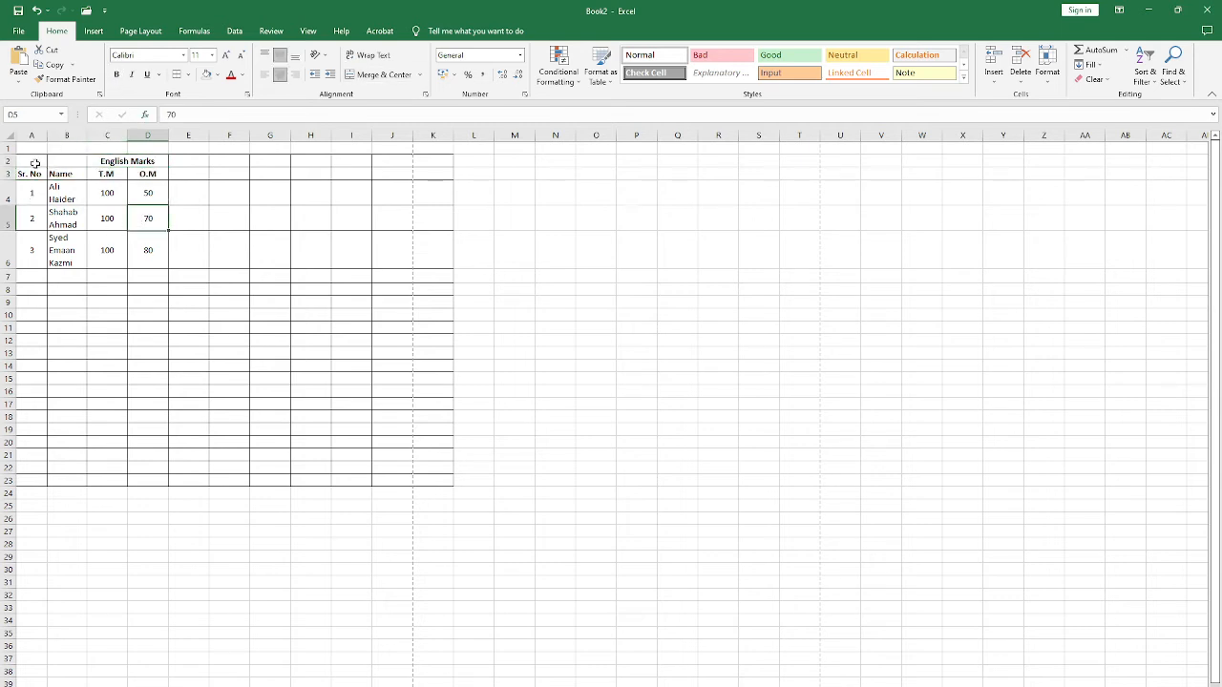
Step: Enter the title "Result Sheet of Class 10th" in cell A1 above the table
left_click(32, 161)
left_click(38, 148)
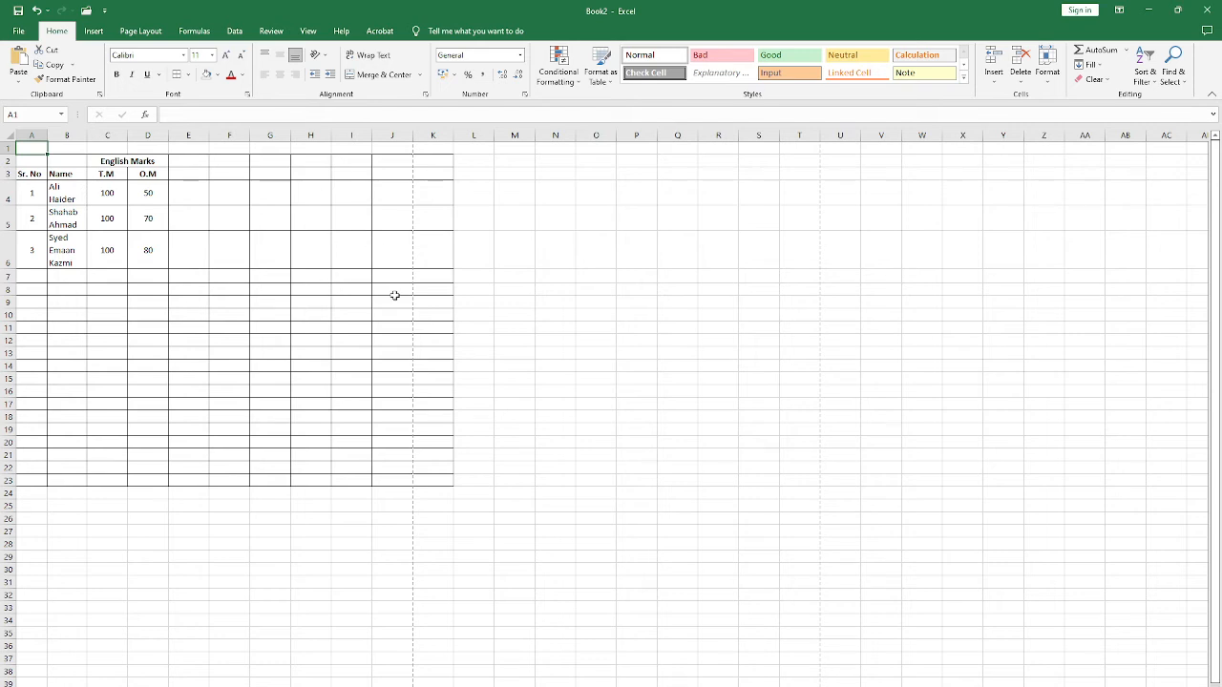
type("Resu")
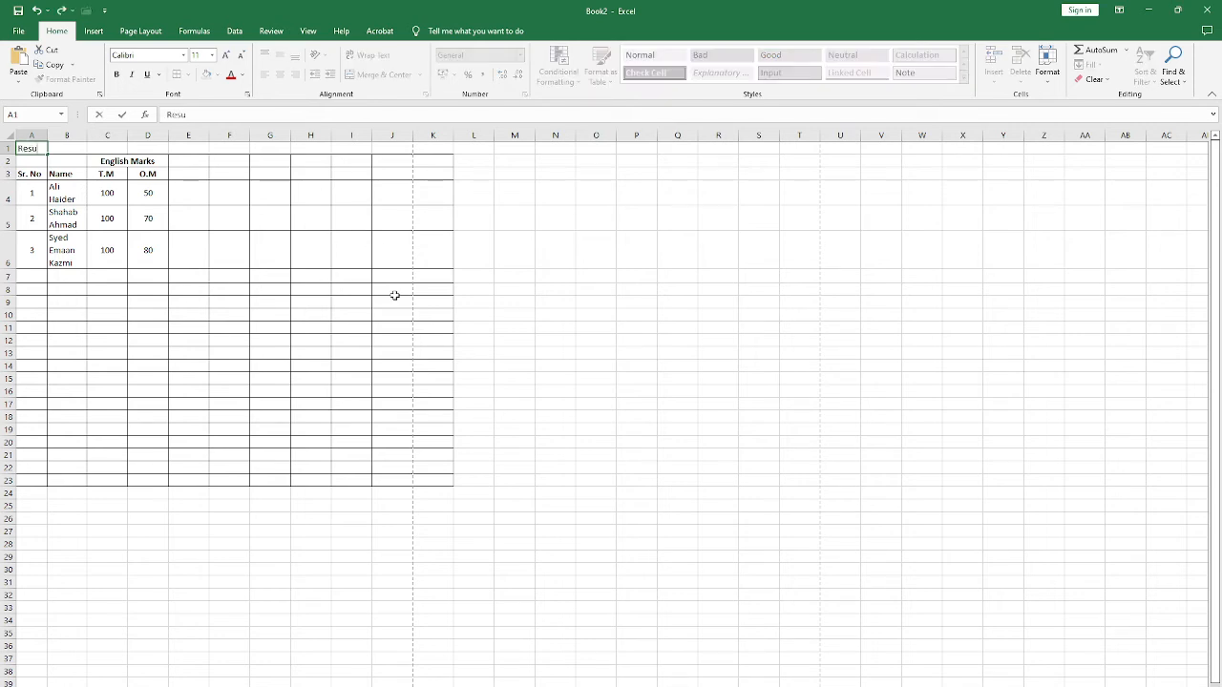
type("lt Sheet of")
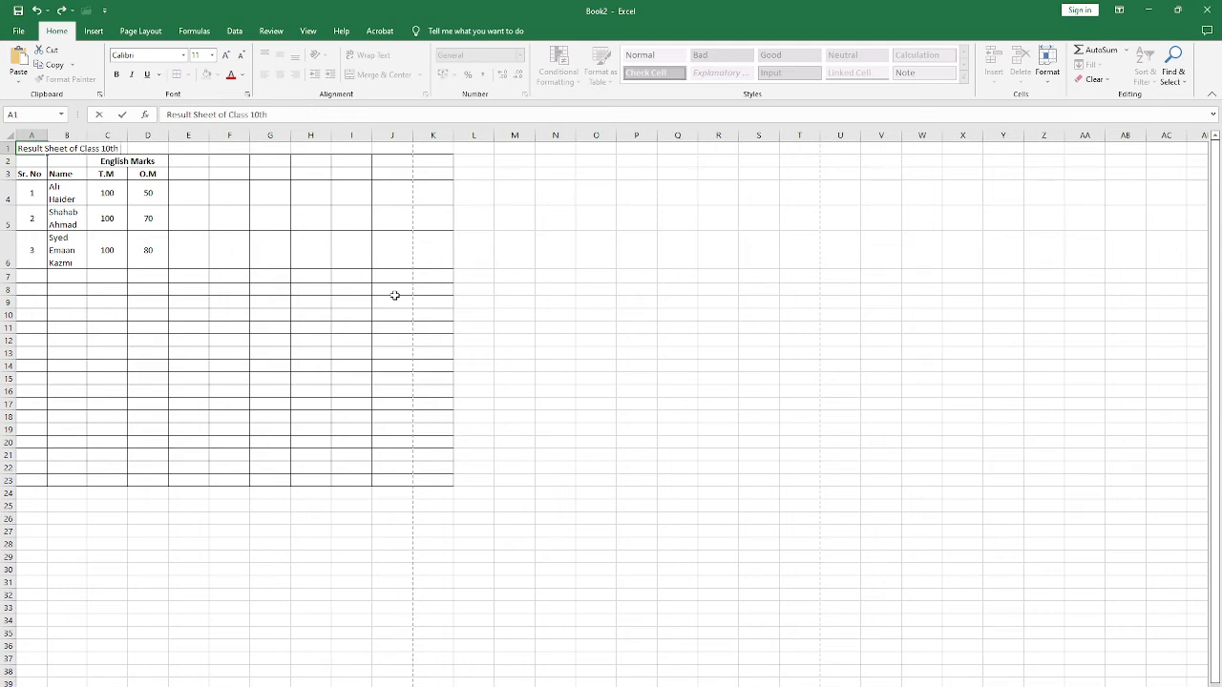
type(" Class 10th")
key("Return")
key("Up")
key("shift+Right")
key("shift+Right")
key("shift+Right")
key("shift+Right")
key("shift+Right")
key("shift+Right")
key("shift+Right")
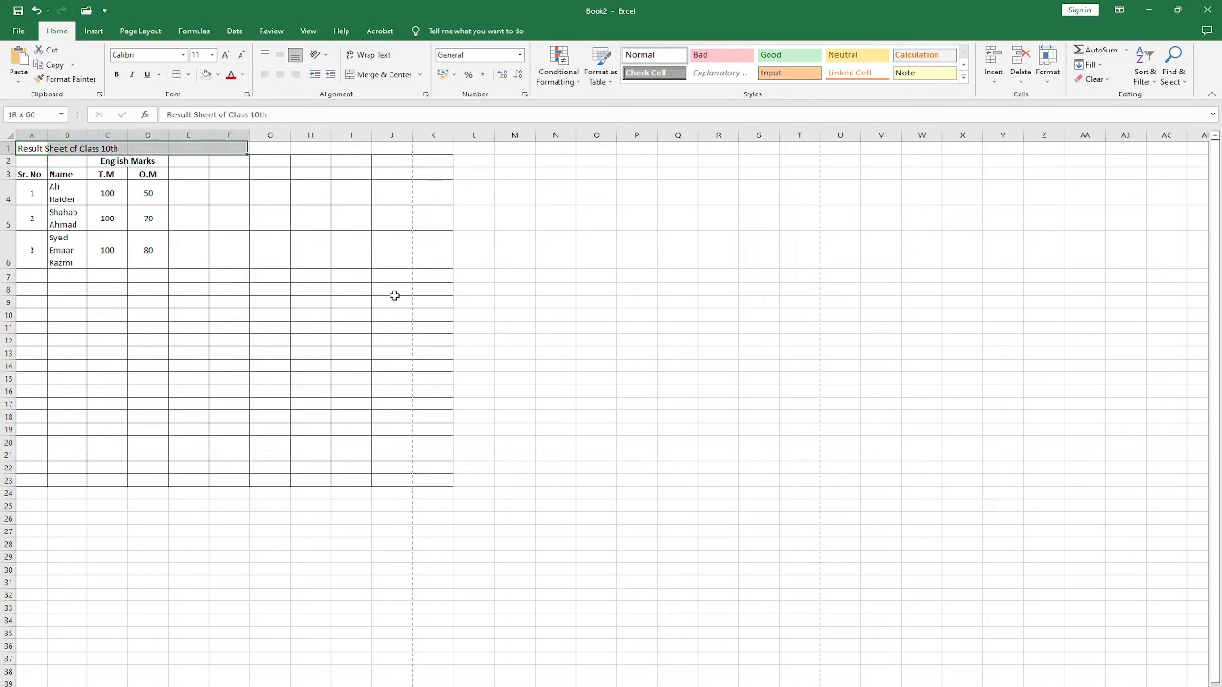
key("shift+Right")
key("shift+Right")
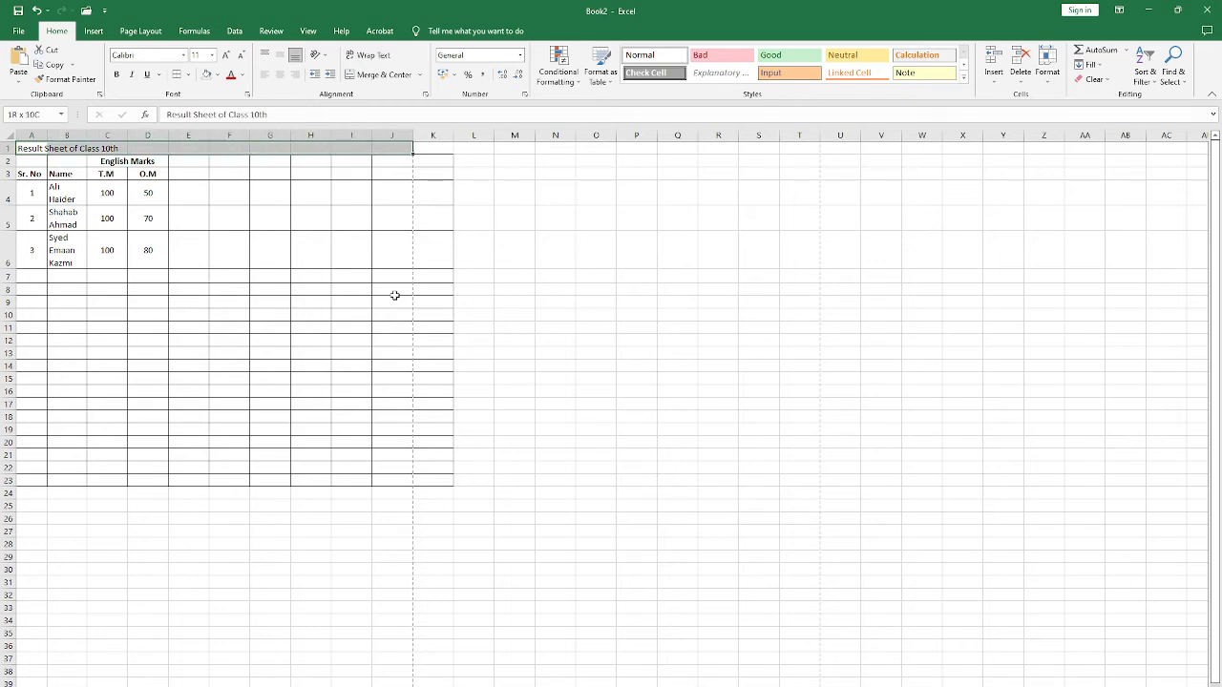
key("Down")
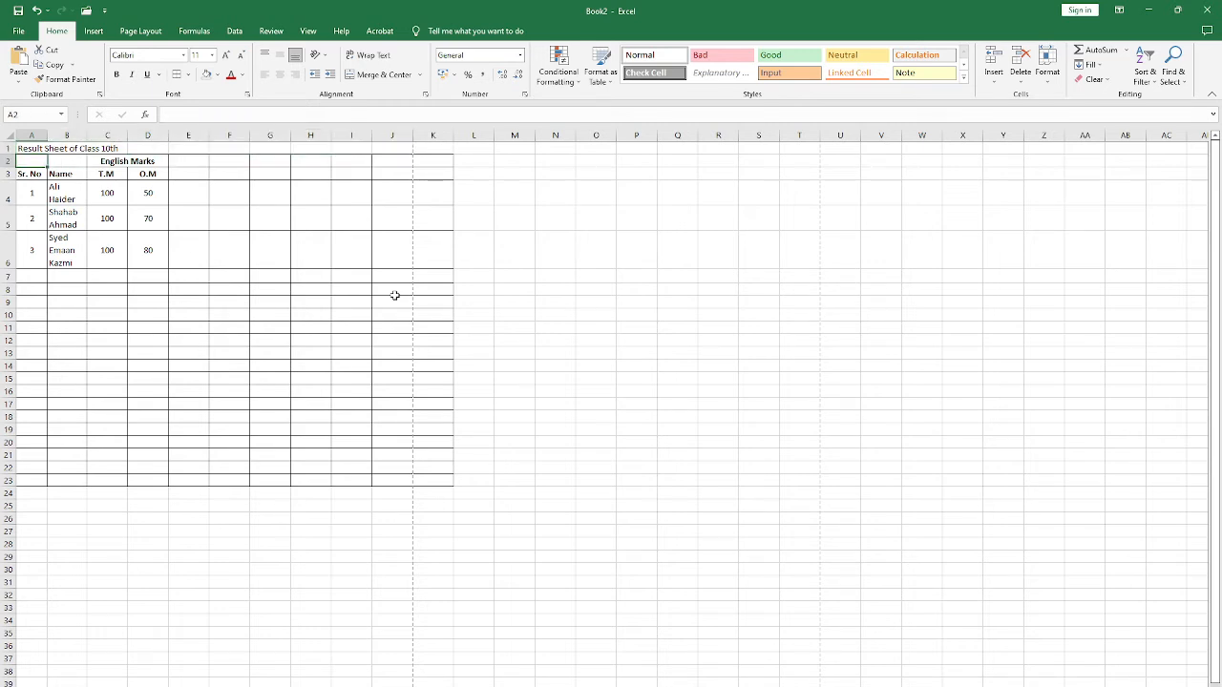
key("Up")
key("Down")
Step: Examine column K beyond the vertical page break line and the horizontal page break line below row 43
left_click_drag(443, 160, 448, 480)
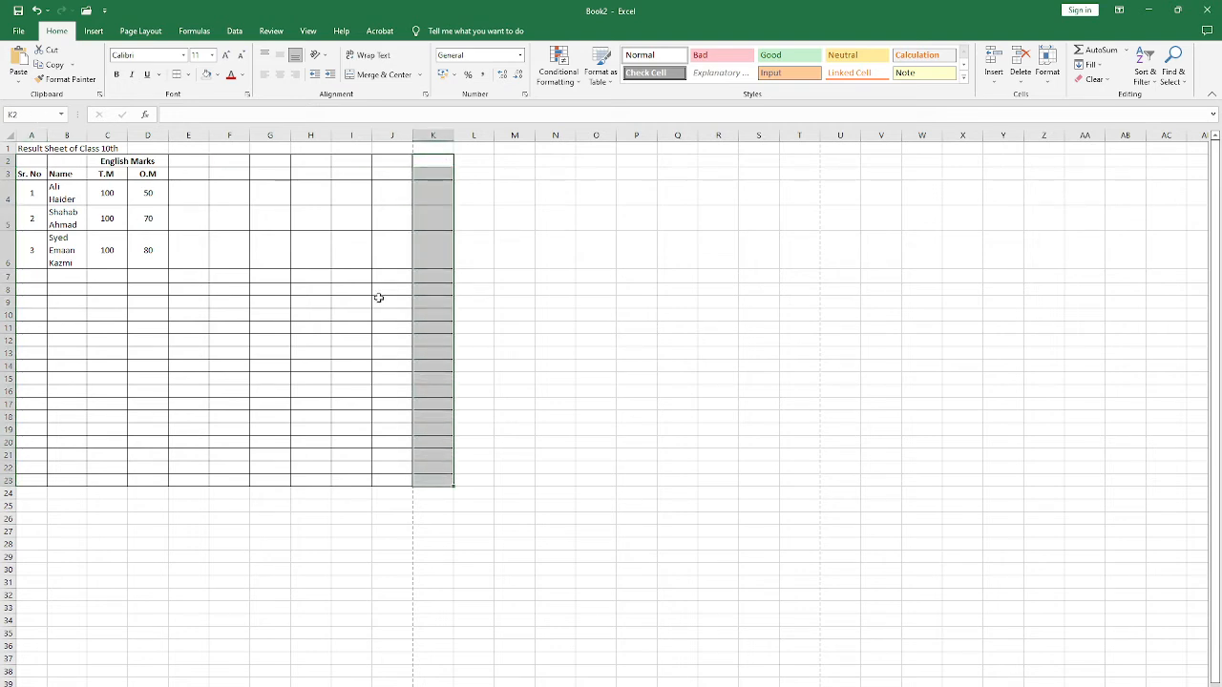
left_click(337, 246)
scroll(291, 282, "down", 3)
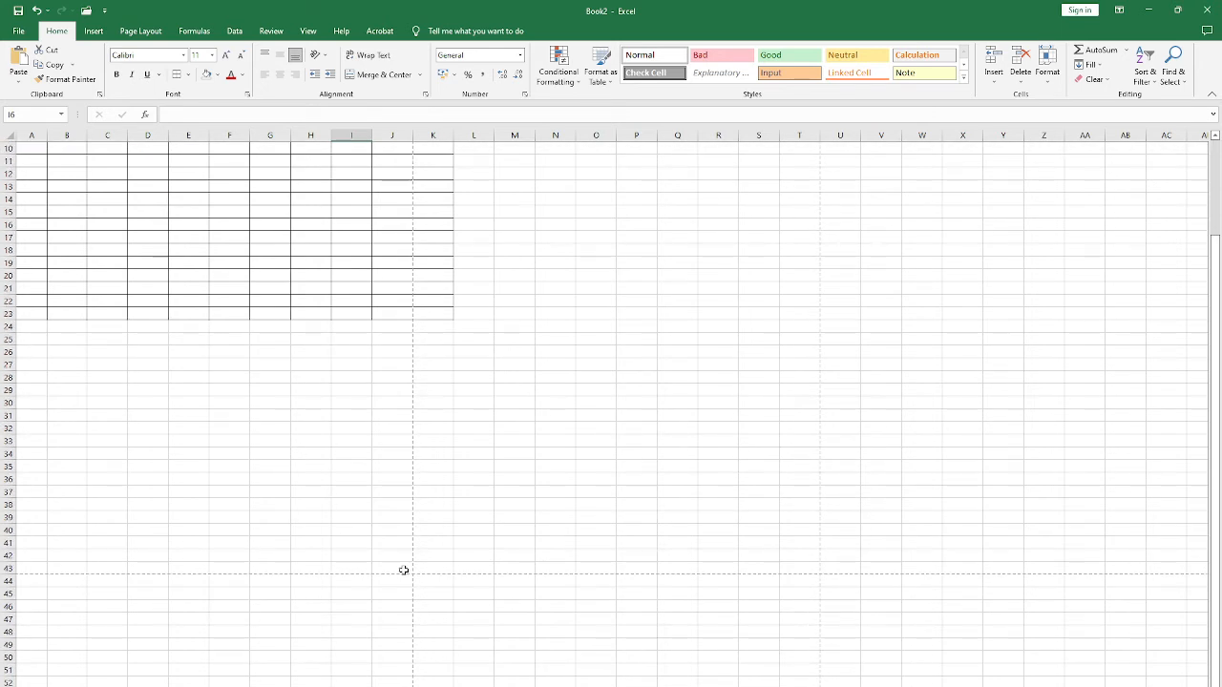
left_click(8, 568)
left_click(102, 567)
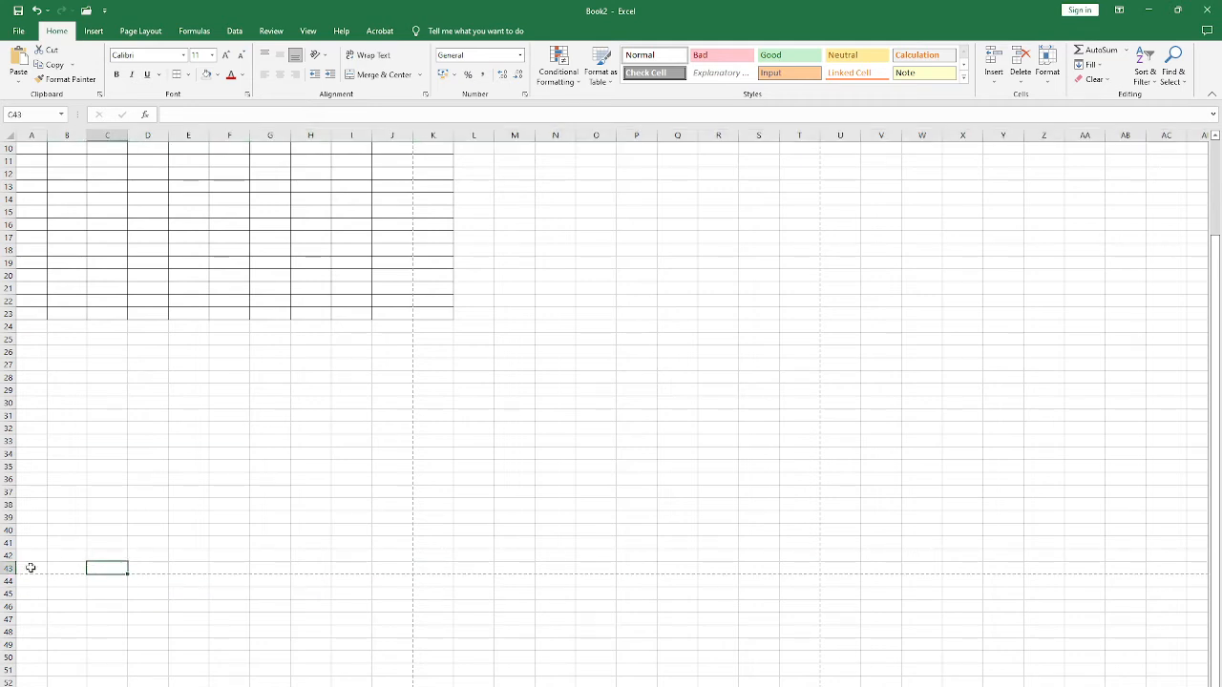
key("Up")
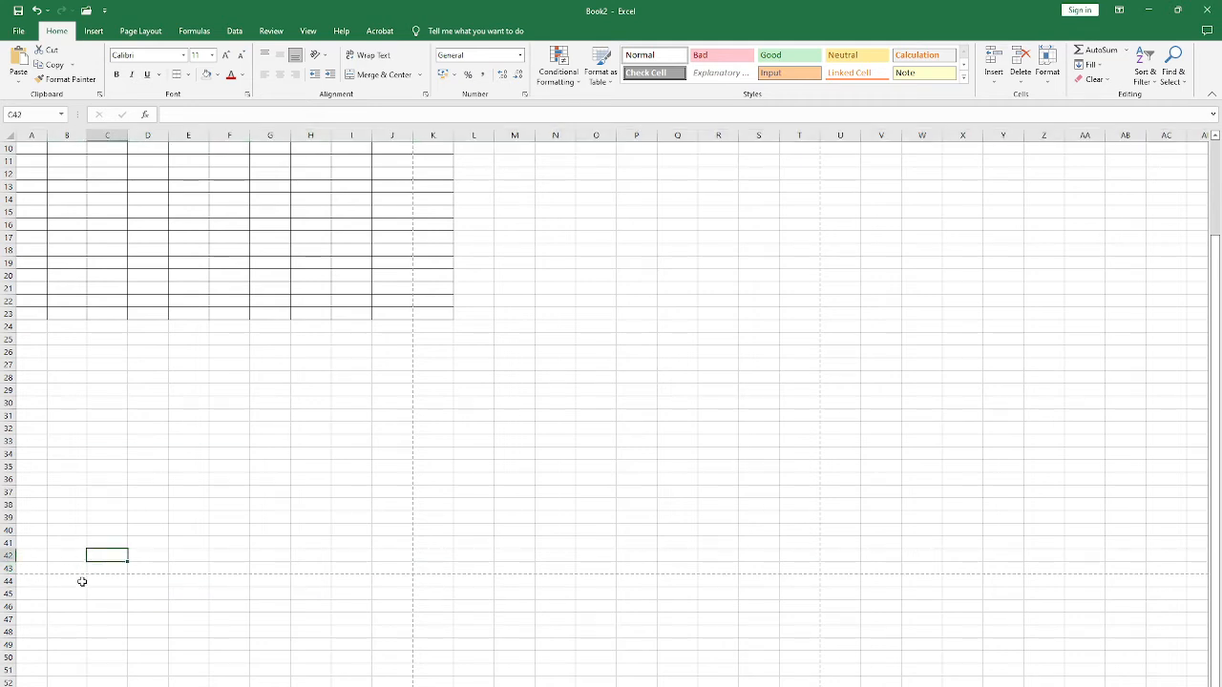
left_click(113, 578)
left_click(147, 579)
left_click(187, 577)
left_click(229, 569)
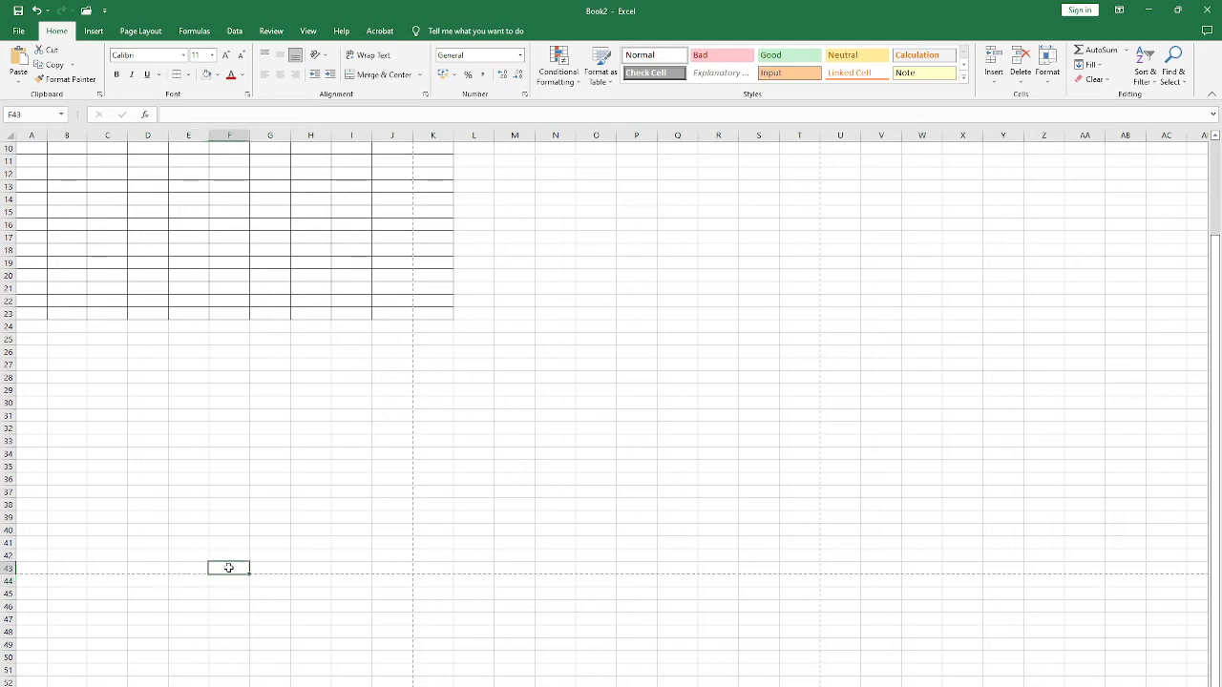
left_click(227, 440)
scroll(318, 443, "up", 3)
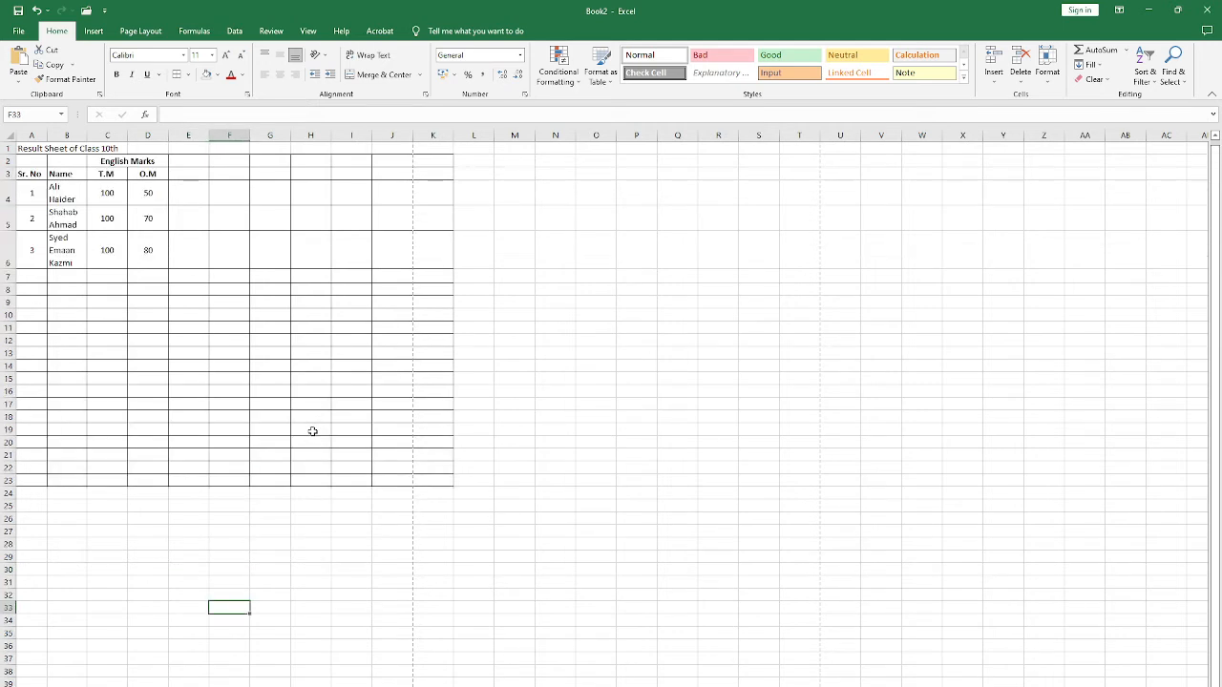
scroll(311, 428, "down", 6)
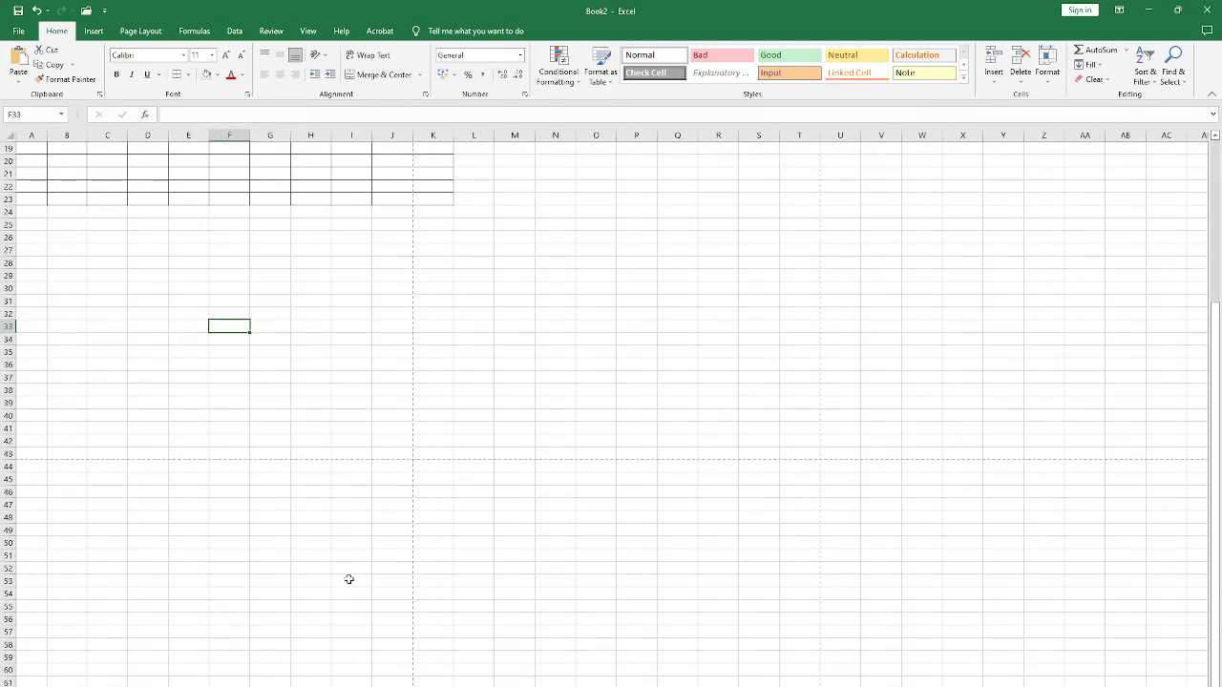
scroll(358, 462, "up", 6)
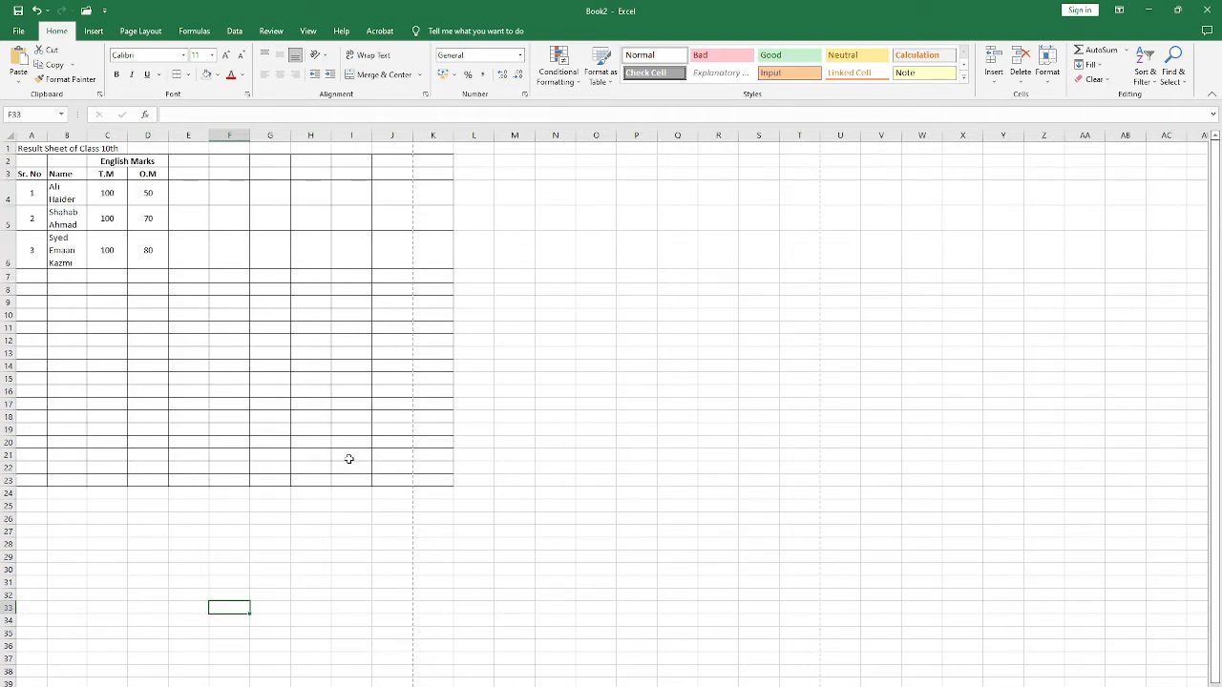
Step: Check both pages of the table in the print preview, and compare them with columns I to K around the page break
key("ctrl+p")
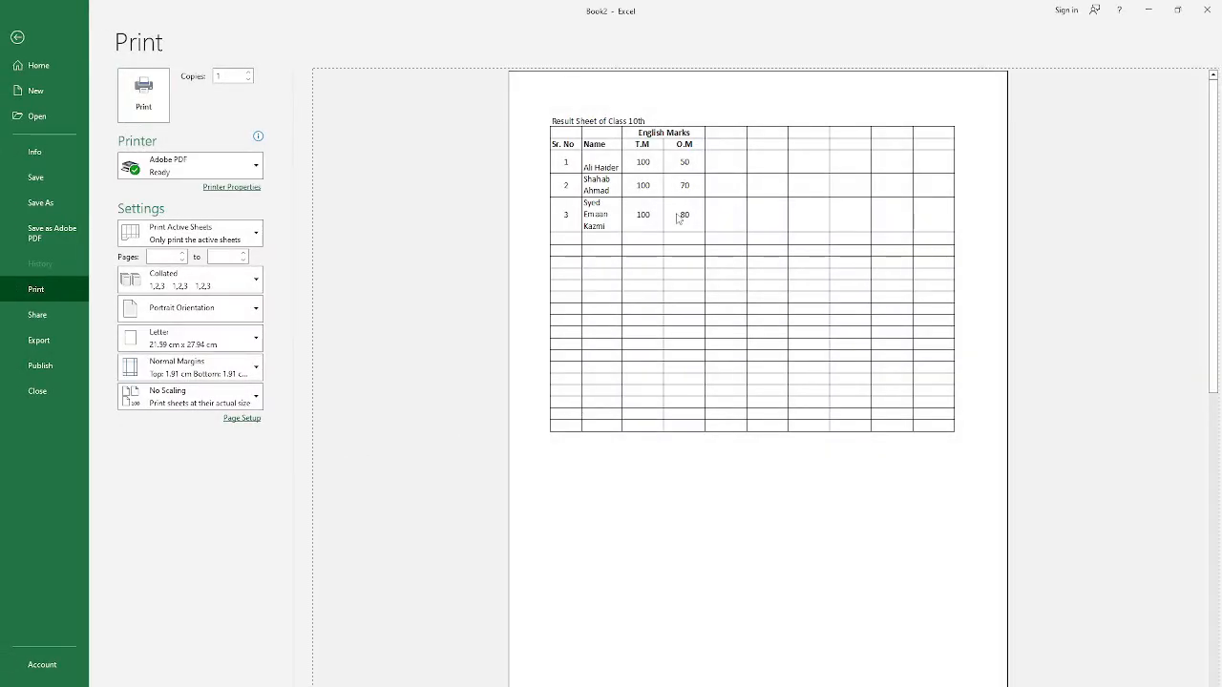
scroll(695, 248, "down", 1)
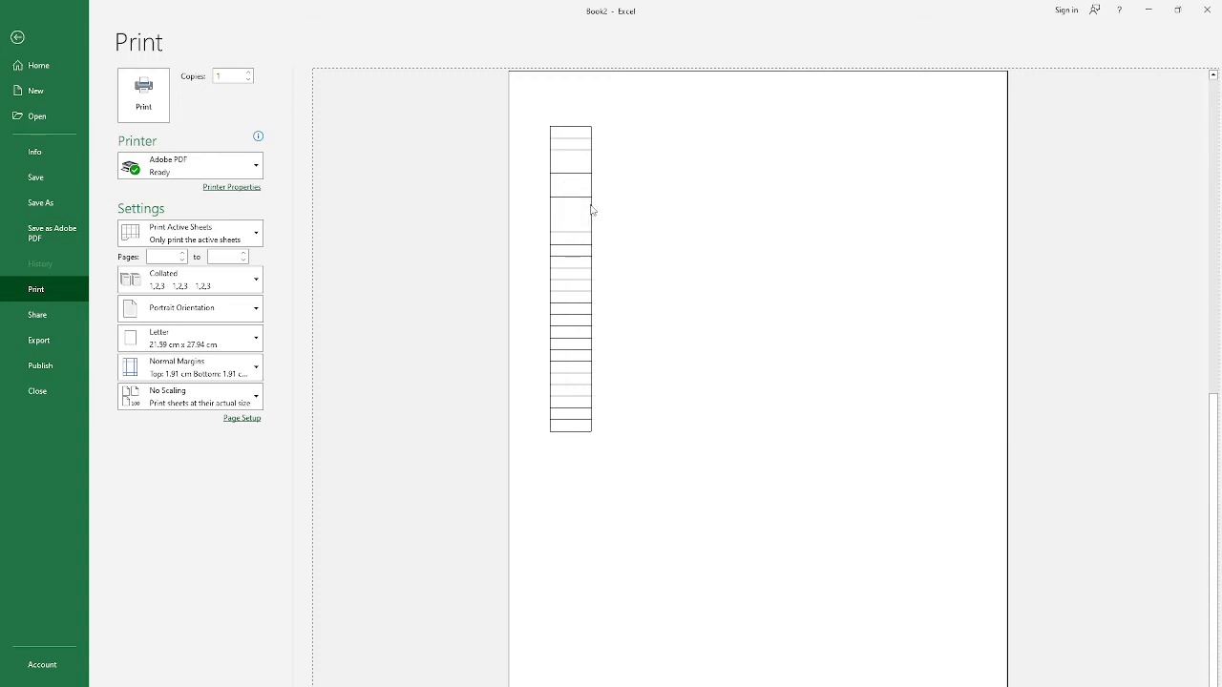
left_click(17, 36)
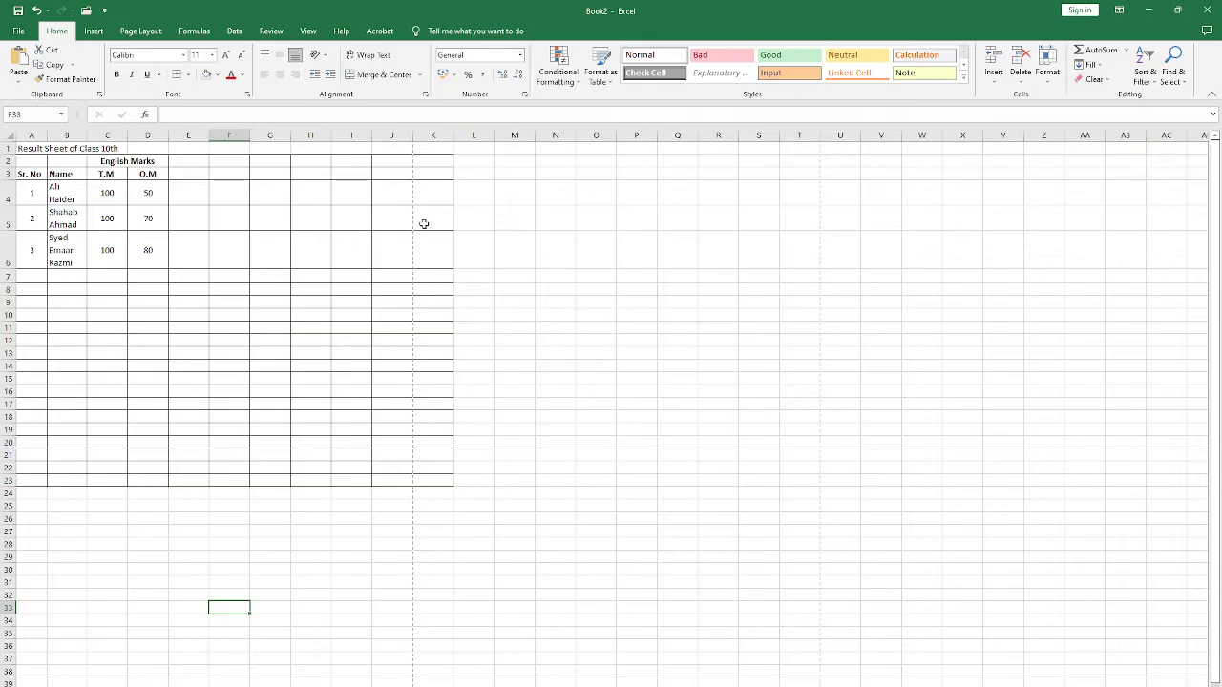
left_click(396, 164)
left_click(428, 168)
left_click(355, 173)
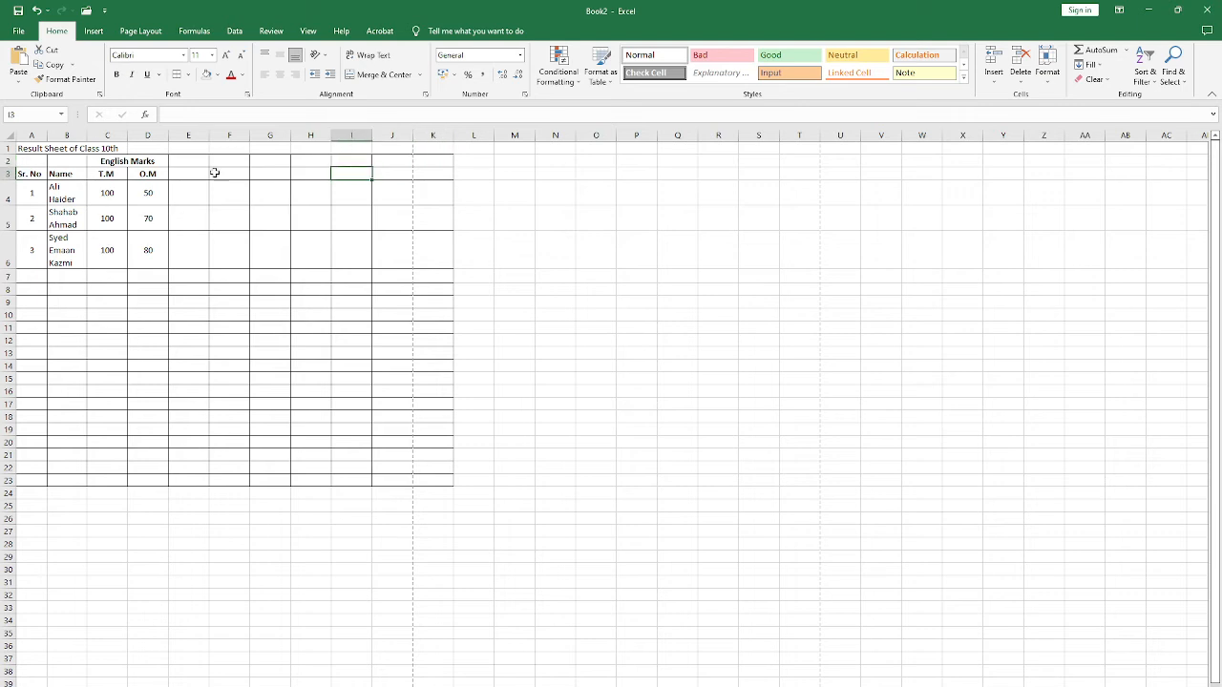
Step: Merge and center the title across A1:J1, set its font size to 14 and make it bold
left_click(31, 149)
left_click_drag(31, 149, 391, 150)
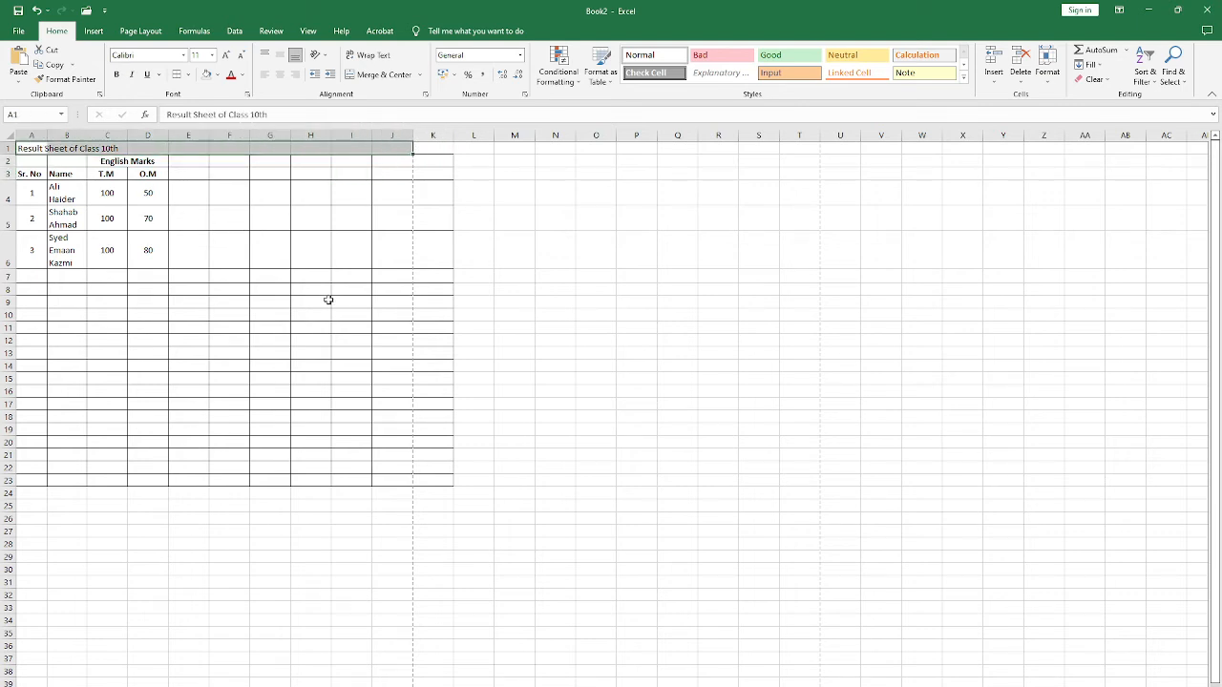
left_click(377, 74)
left_click(212, 55)
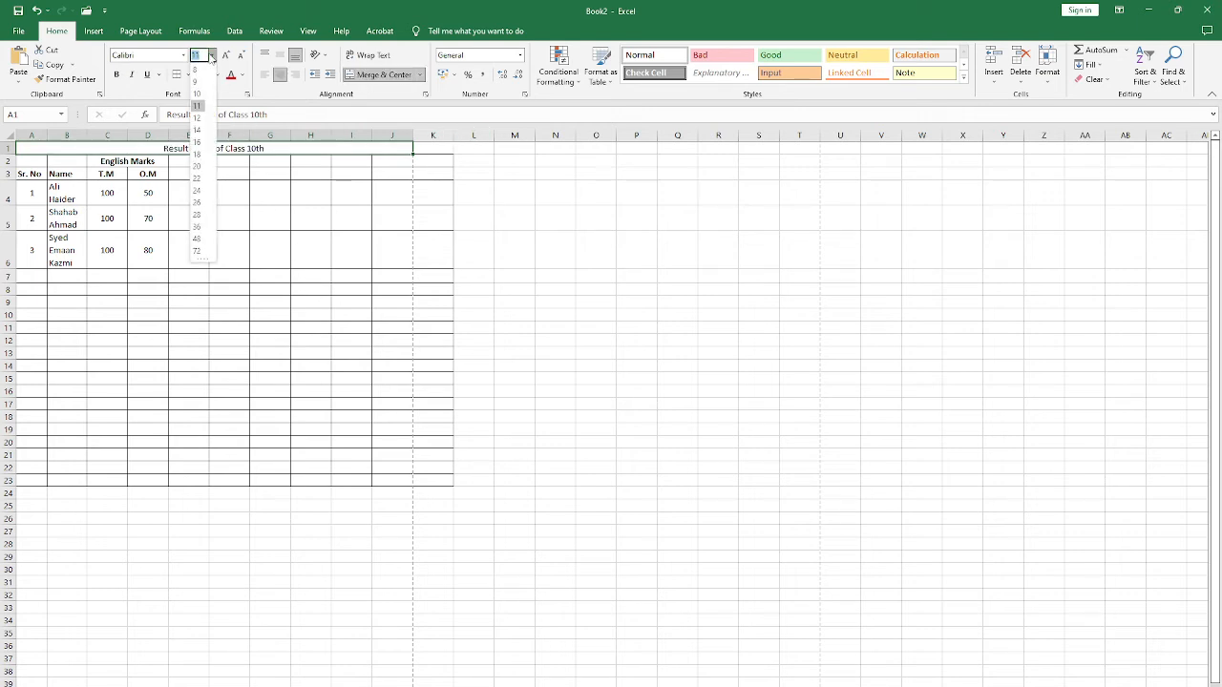
left_click(198, 133)
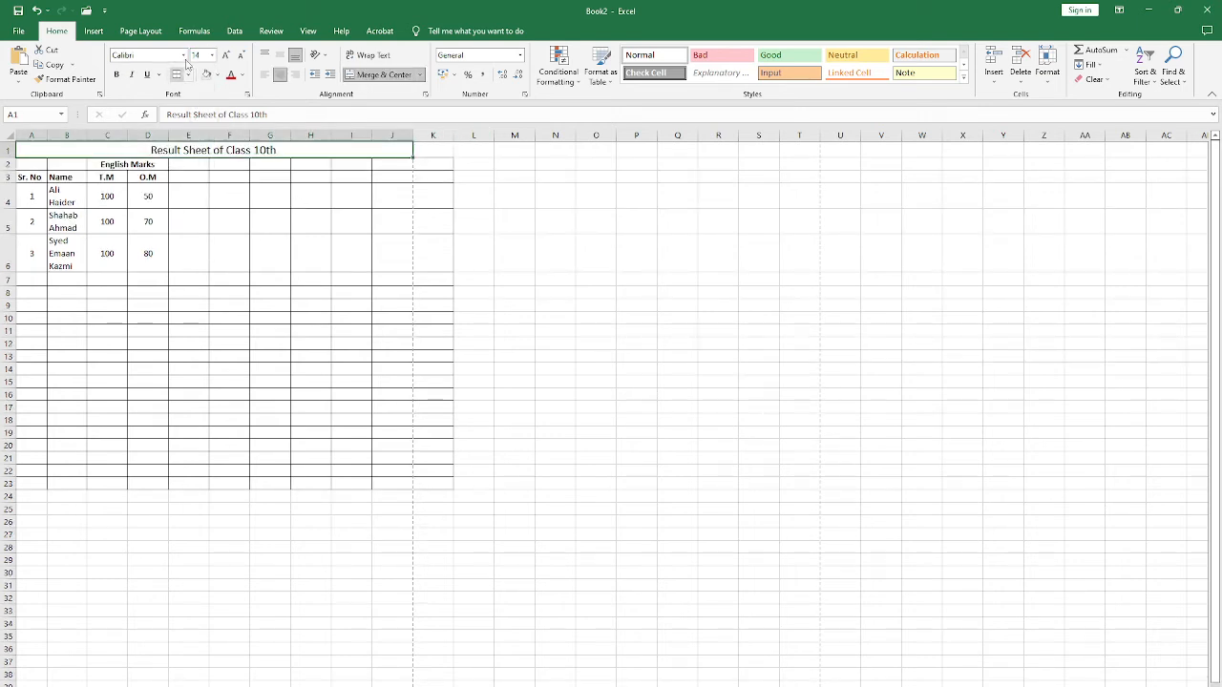
left_click(117, 75)
left_click(258, 221)
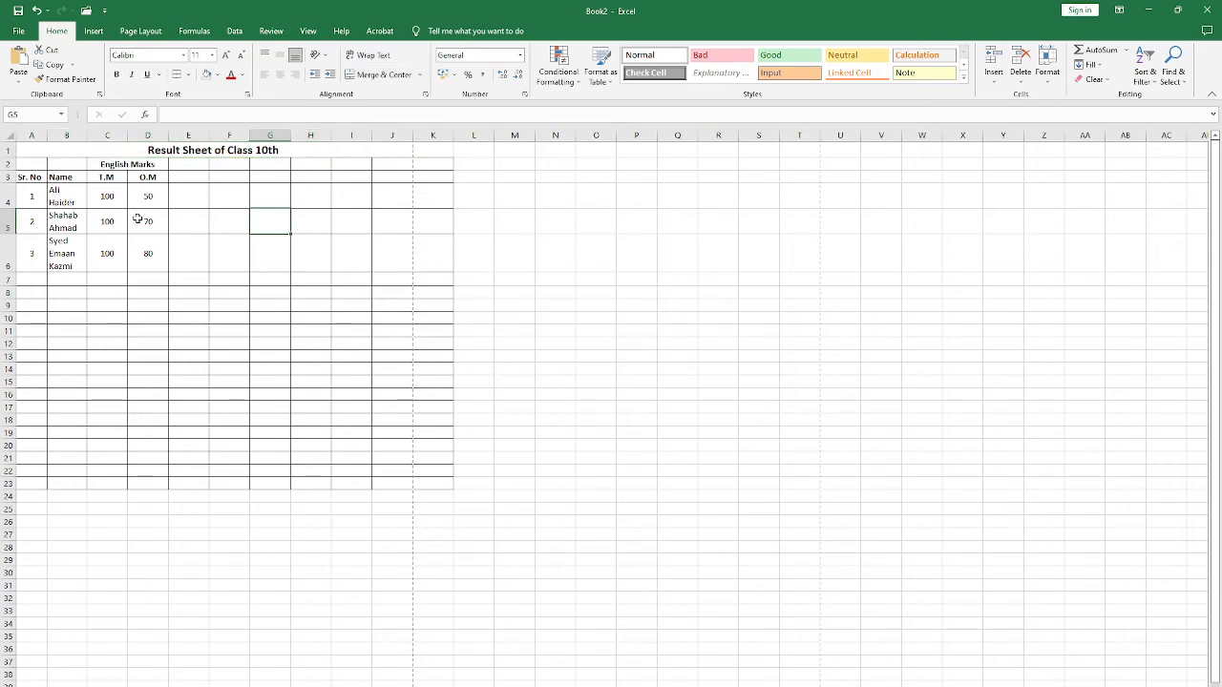
Step: Check the title and table in the print preview, and compare them with the page break lines on the sheet
key("ctrl+p")
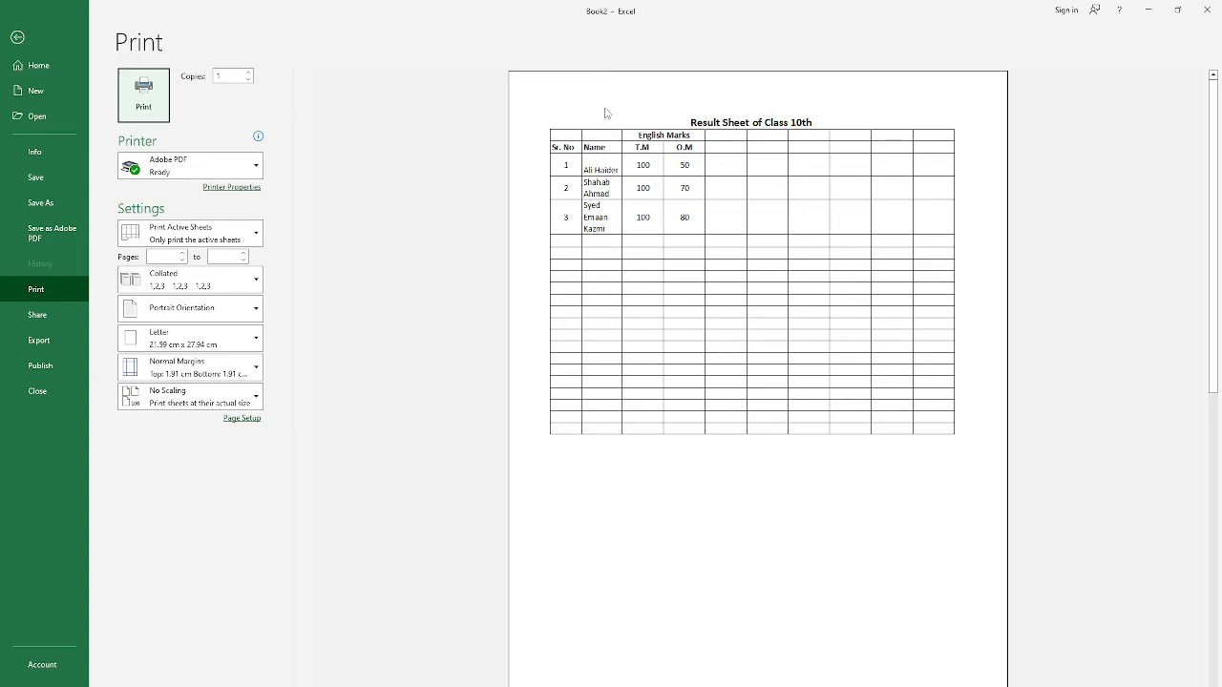
left_click(17, 36)
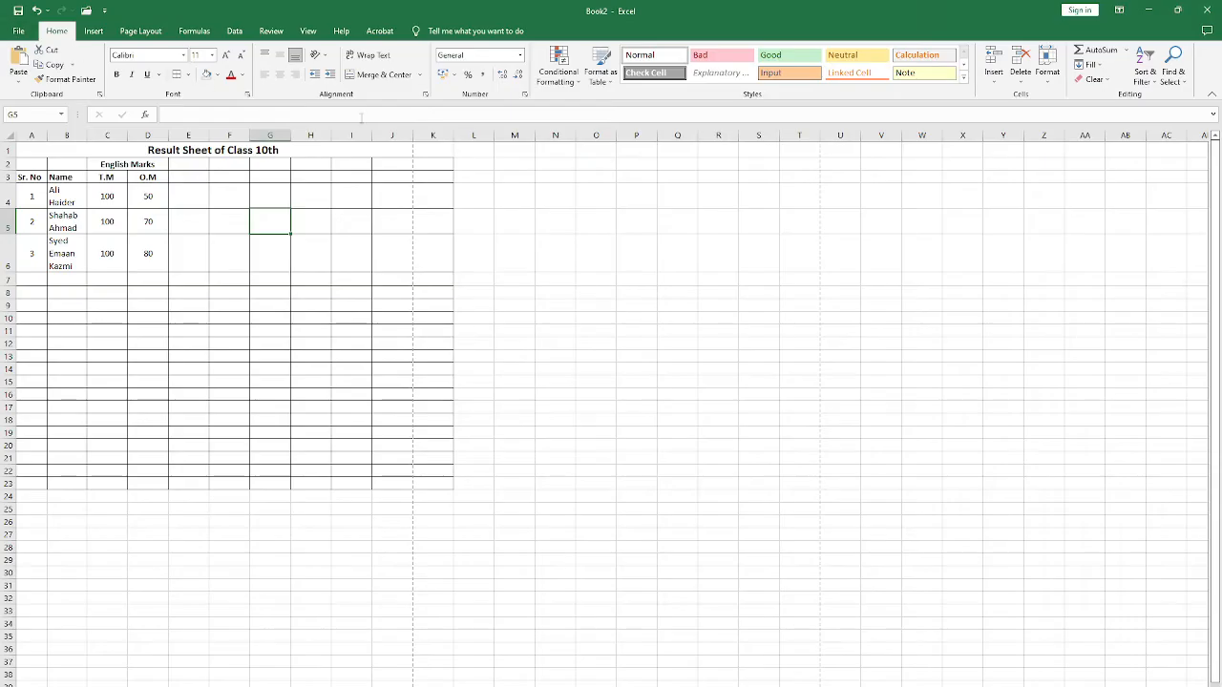
left_click(439, 153)
left_click(193, 153)
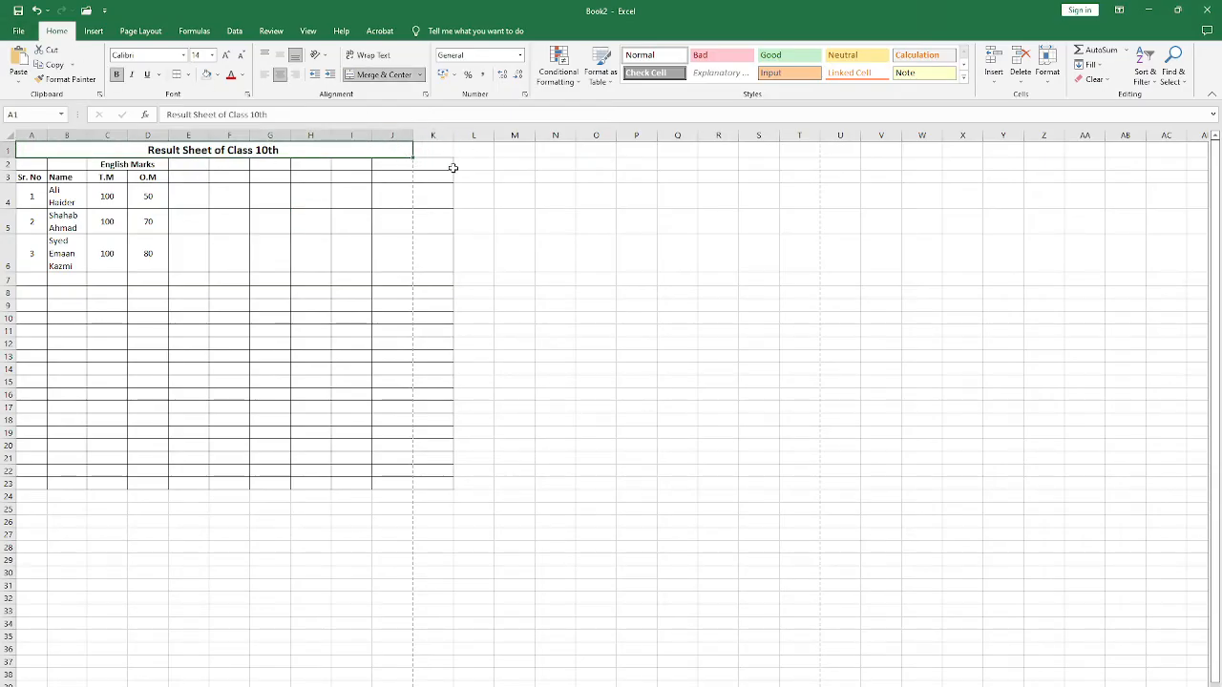
left_click(344, 294)
scroll(343, 296, "down", 4)
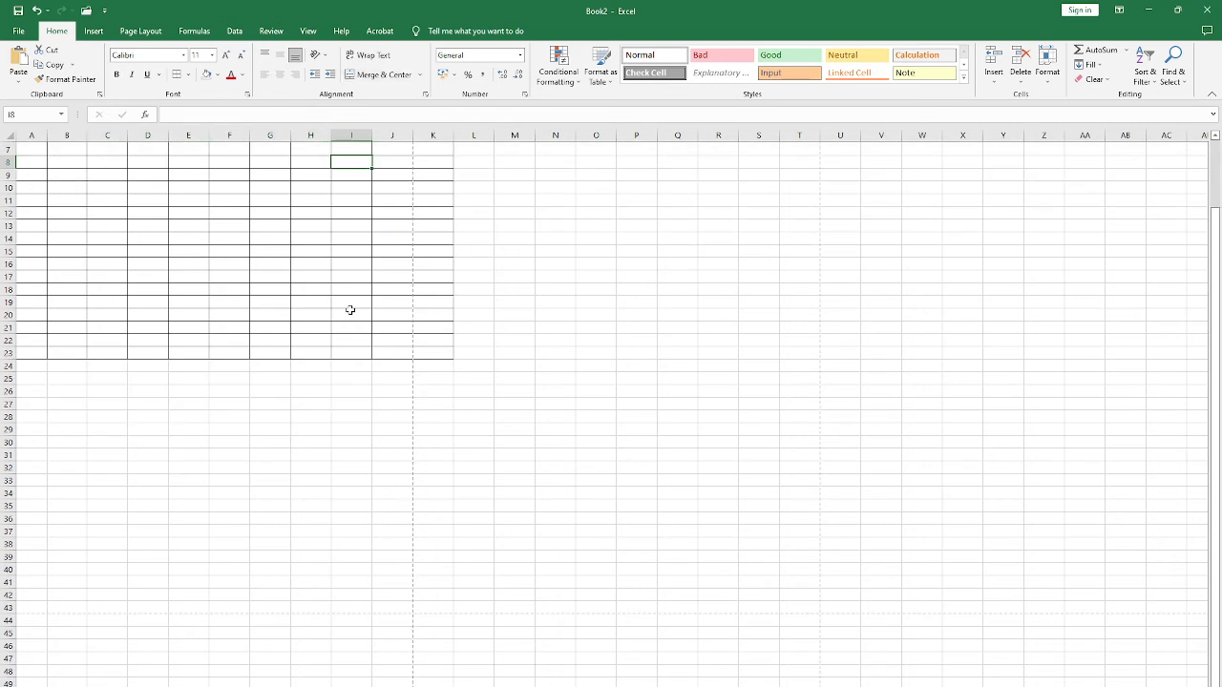
scroll(347, 301, "up", 4)
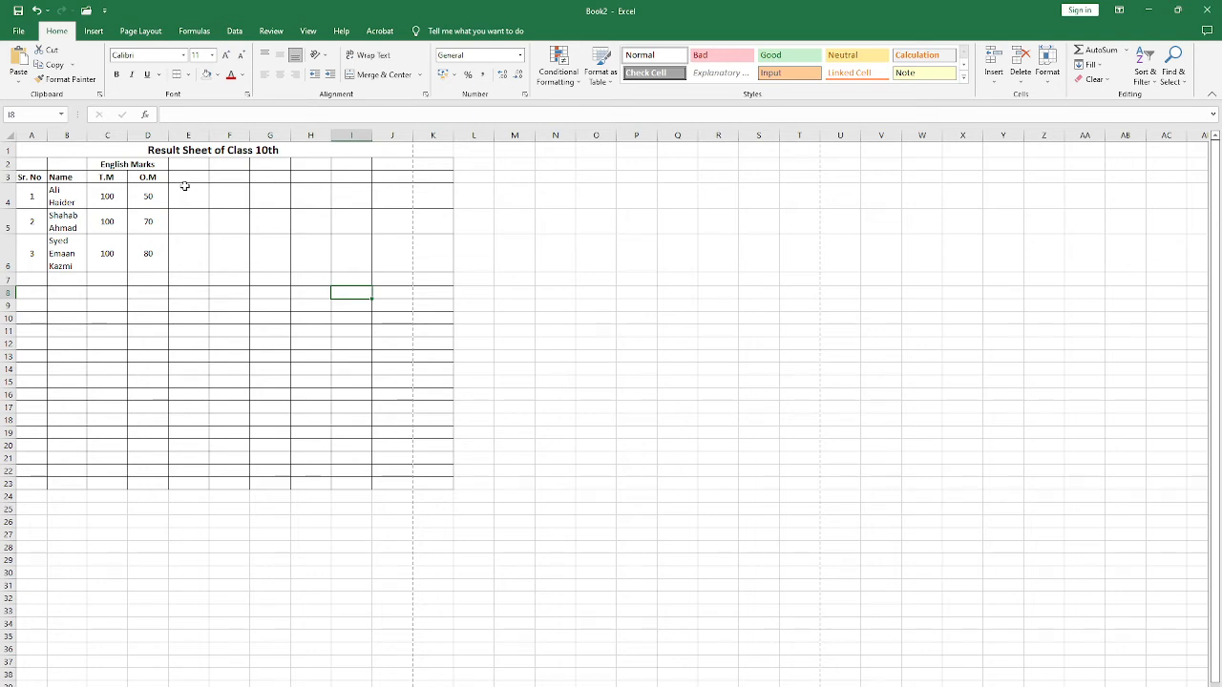
Step: Copy the merged English Marks heading from C2:D2 into E2:F2
left_click(158, 178)
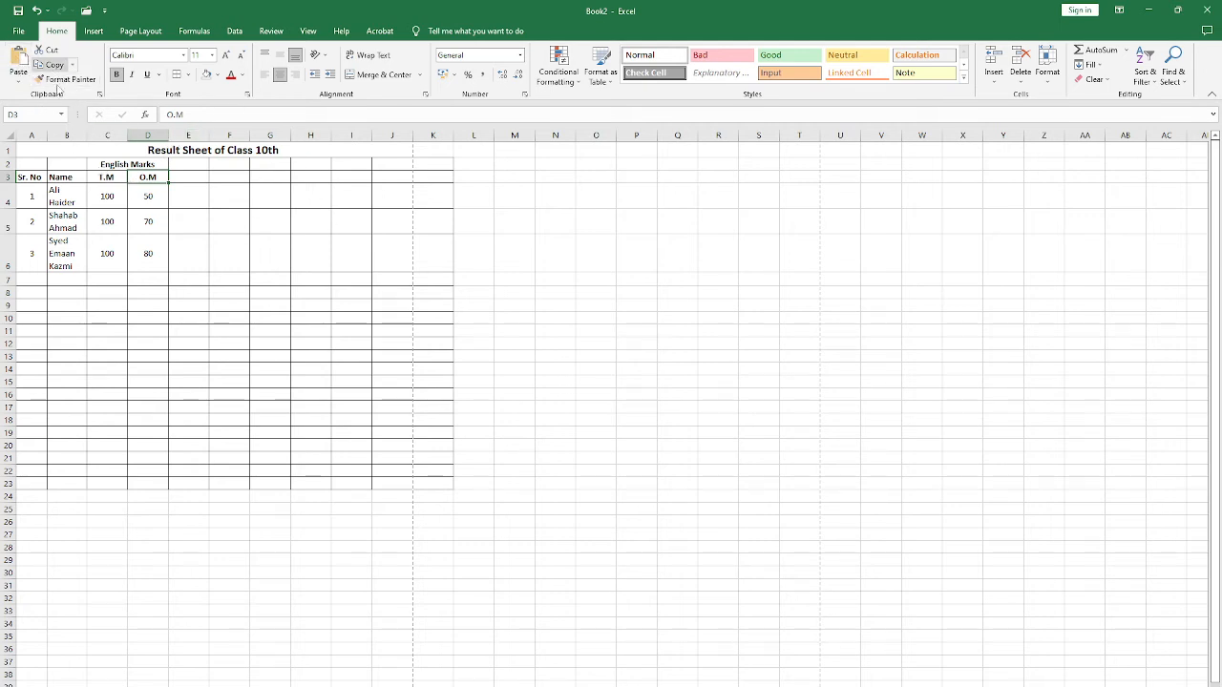
left_click(125, 163)
left_click(52, 64)
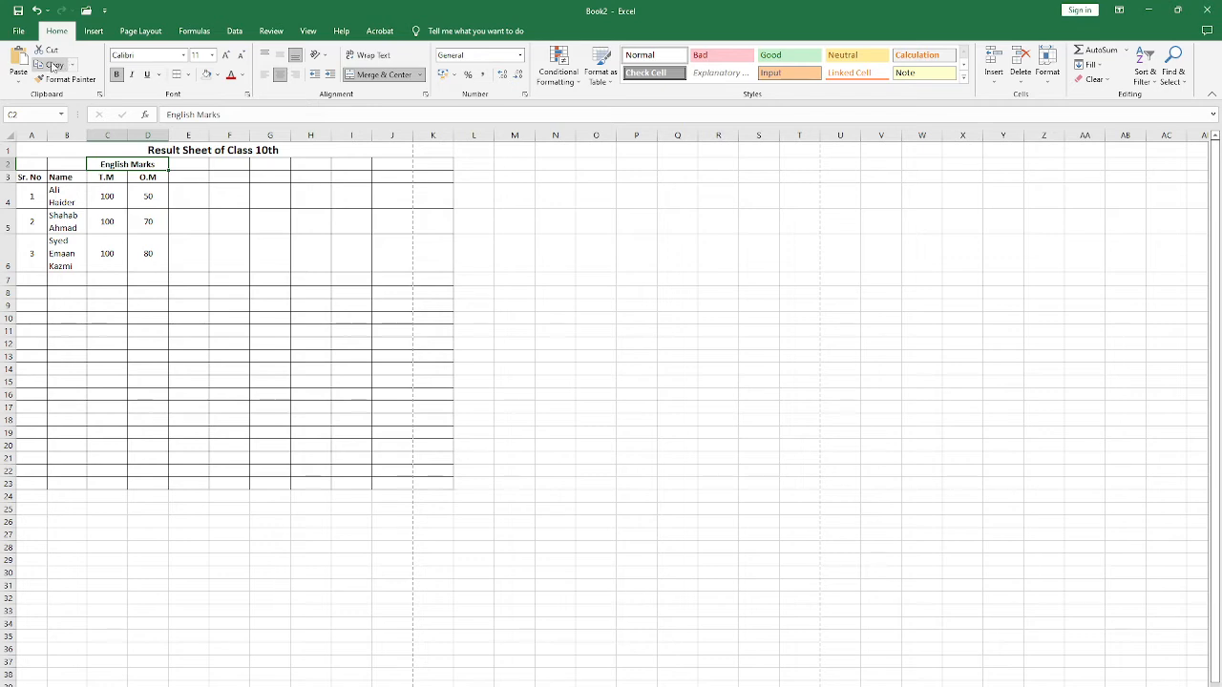
left_click(201, 166)
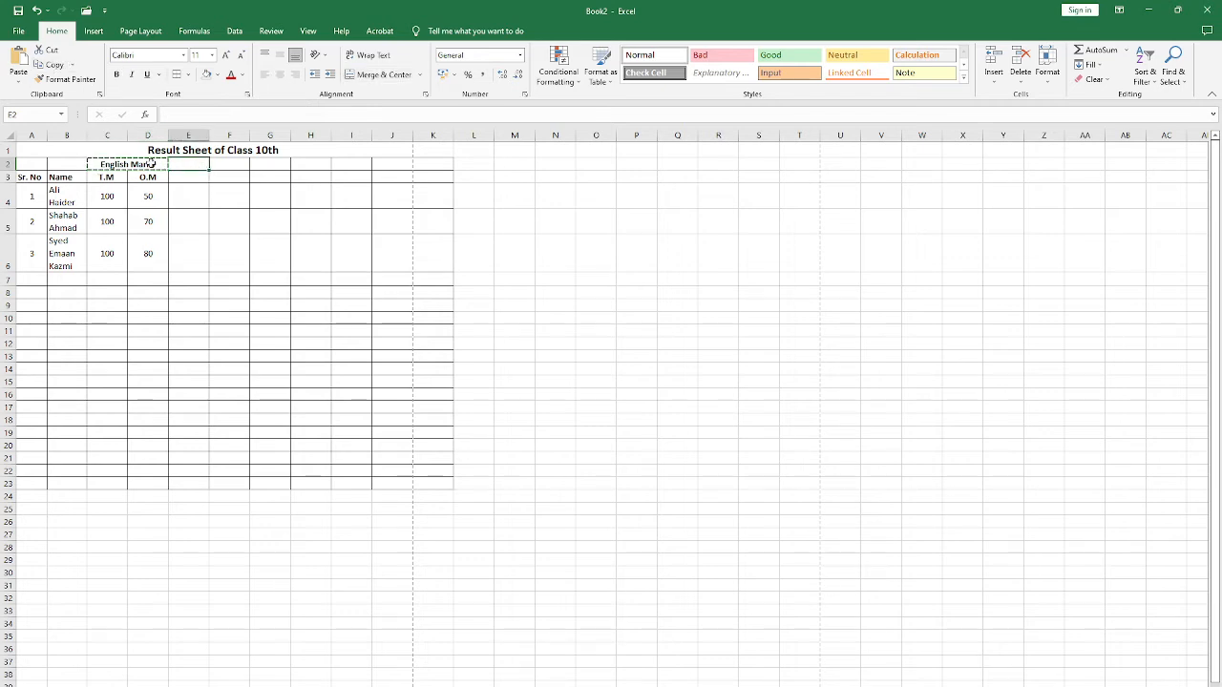
left_click(18, 59)
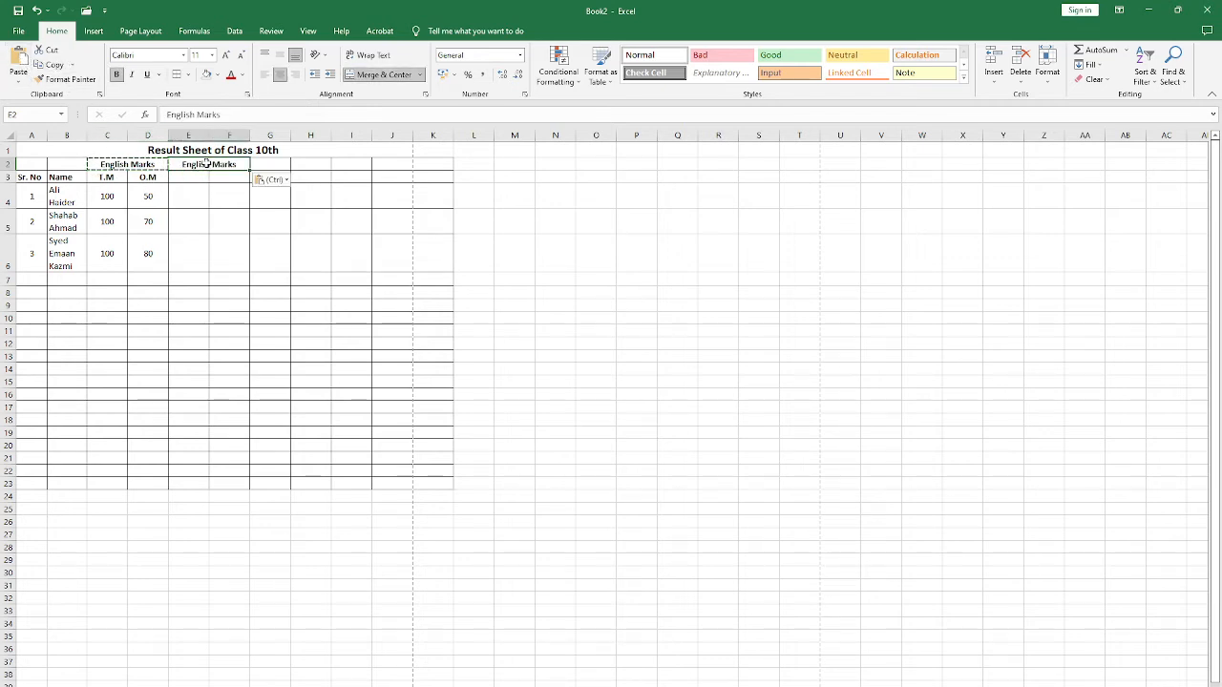
Step: Copy the T.M and O.M headers from C3:D3 into E3:F3
left_click(107, 176)
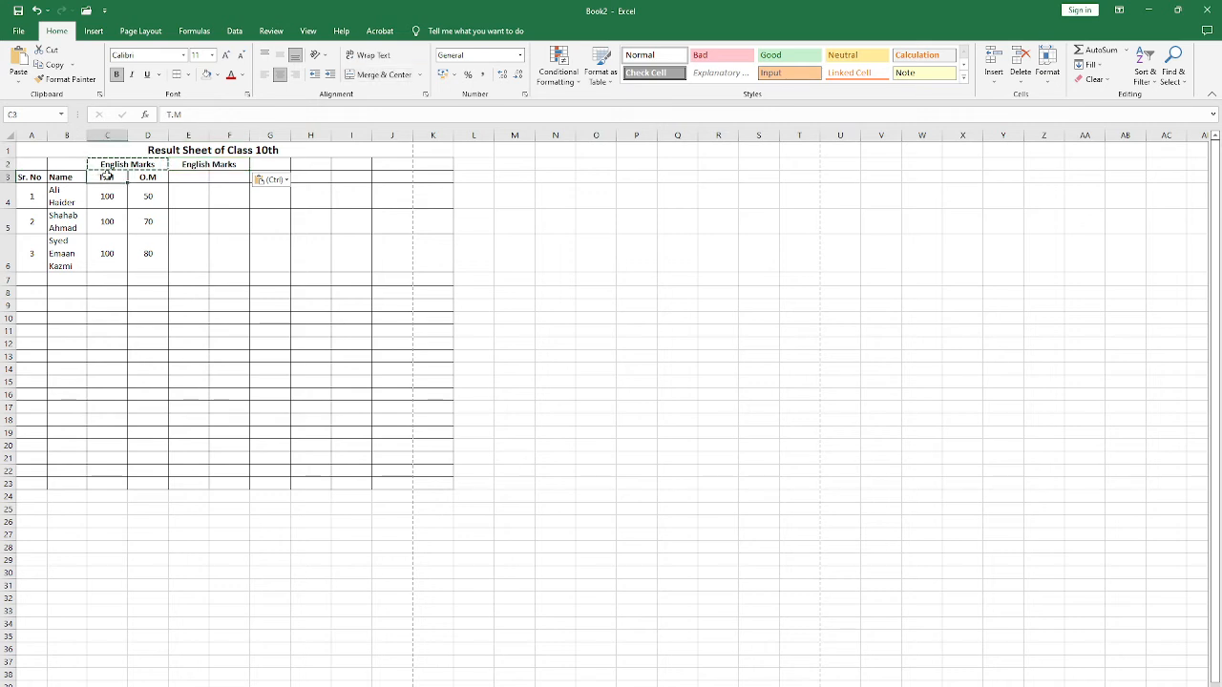
left_click_drag(113, 176, 148, 177)
left_click(50, 64)
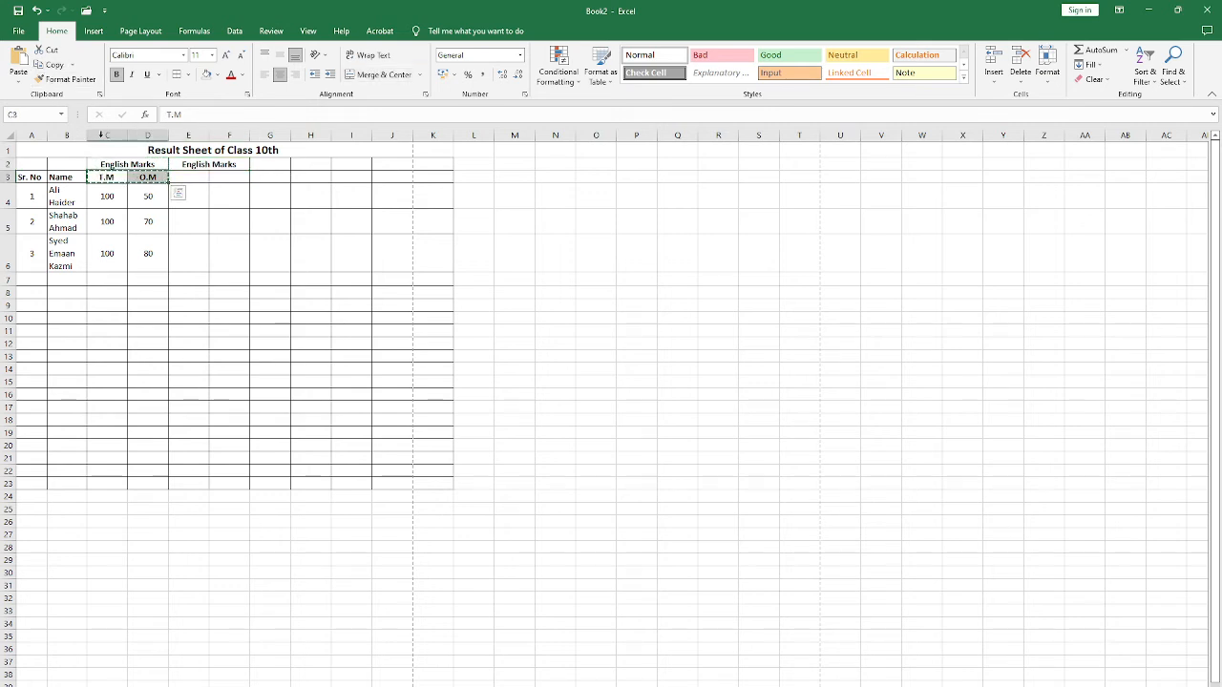
left_click(182, 177)
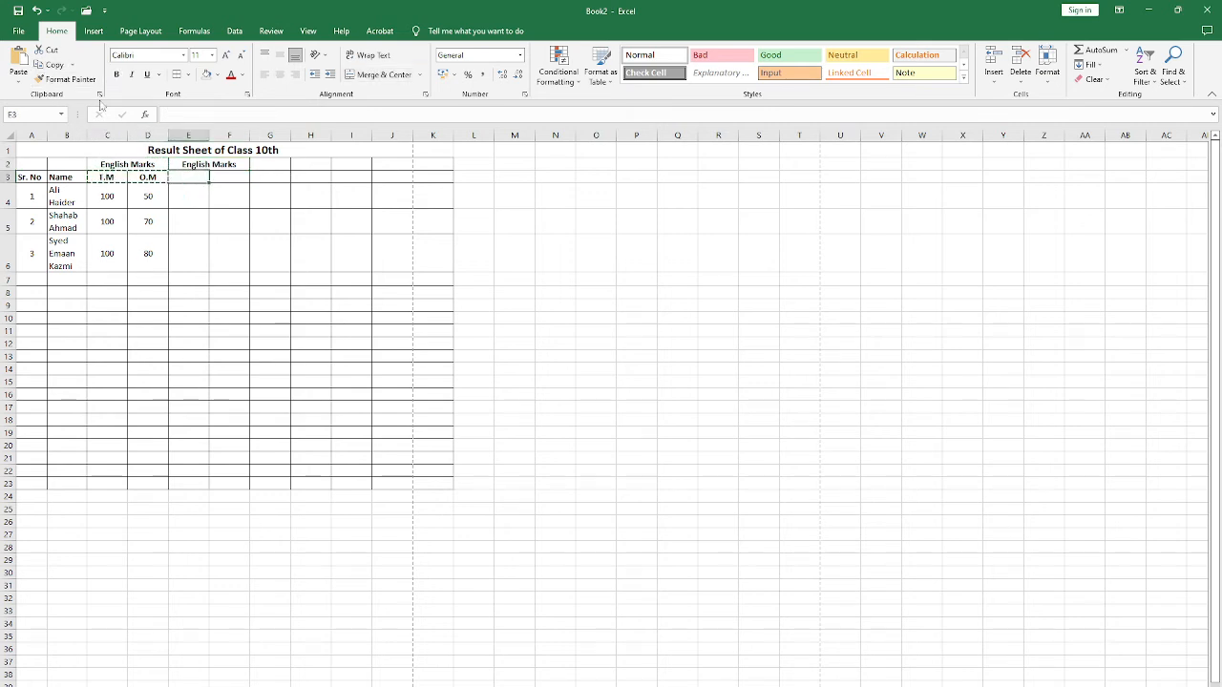
left_click(19, 61)
left_click(214, 267)
left_click(225, 278)
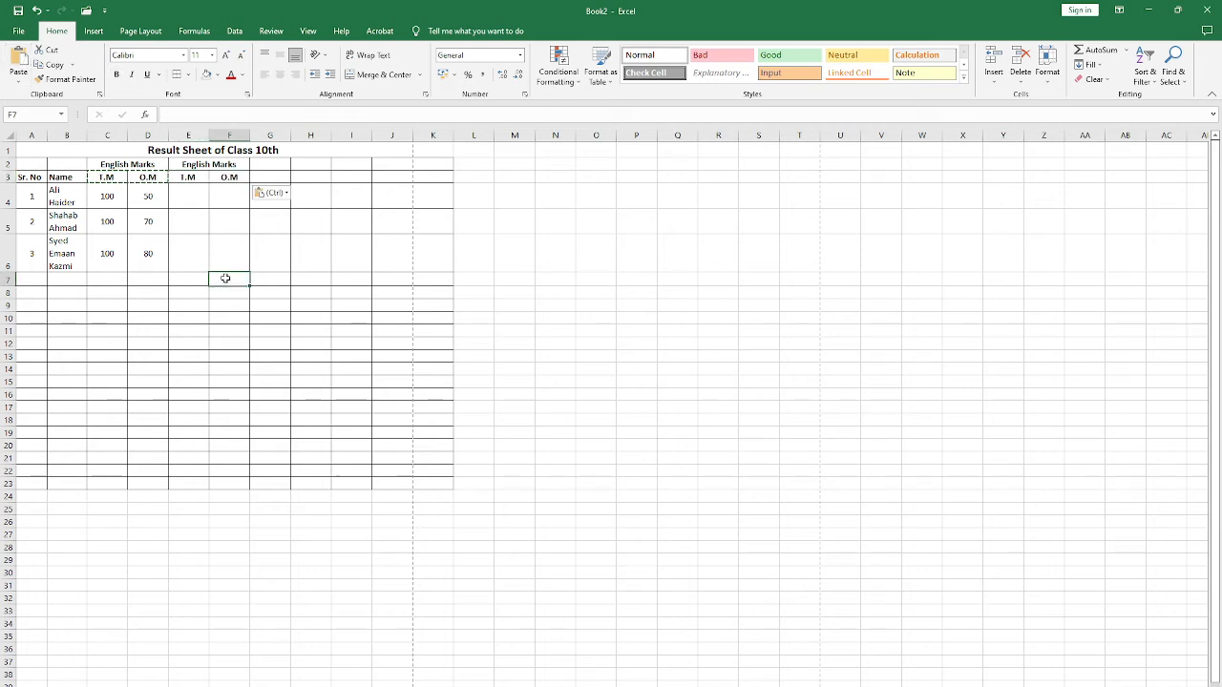
left_click(159, 214)
left_click(155, 199)
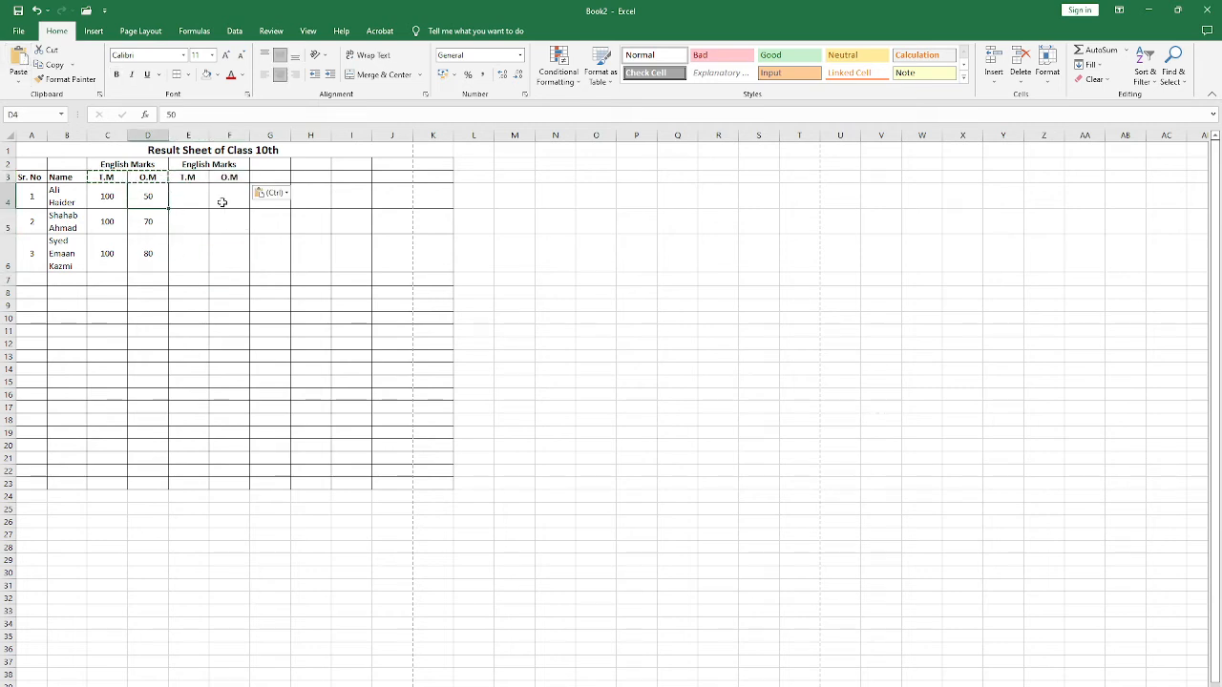
left_click(220, 165)
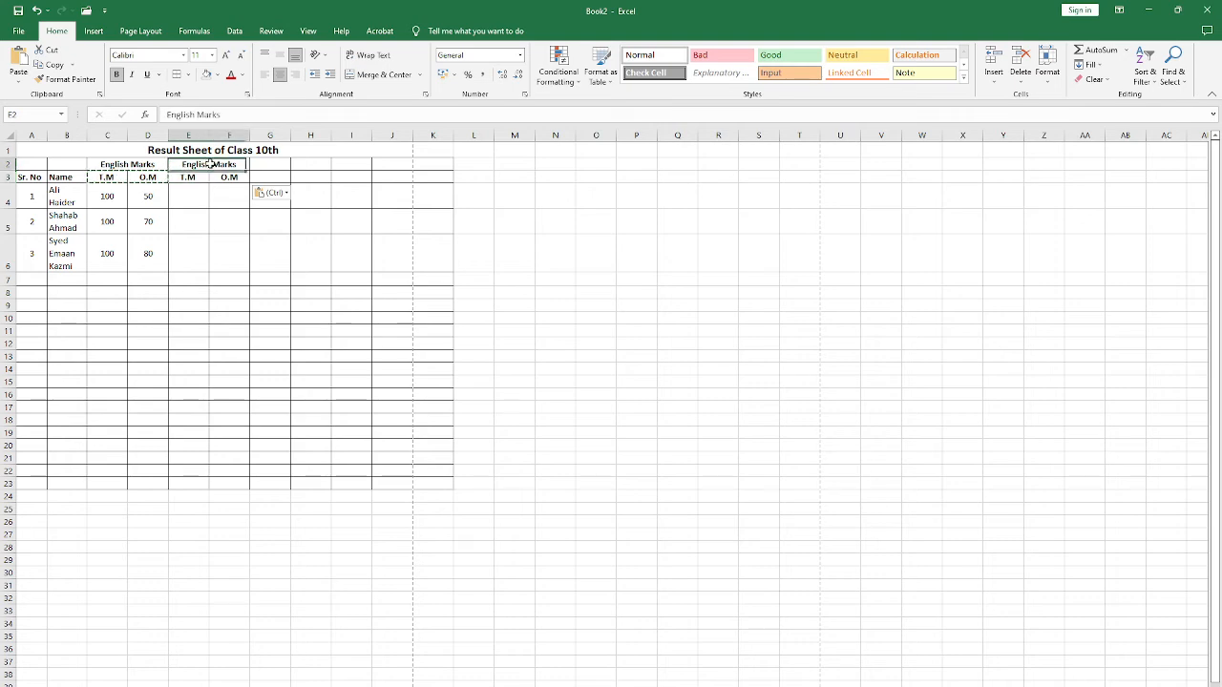
key("ctrl+s")
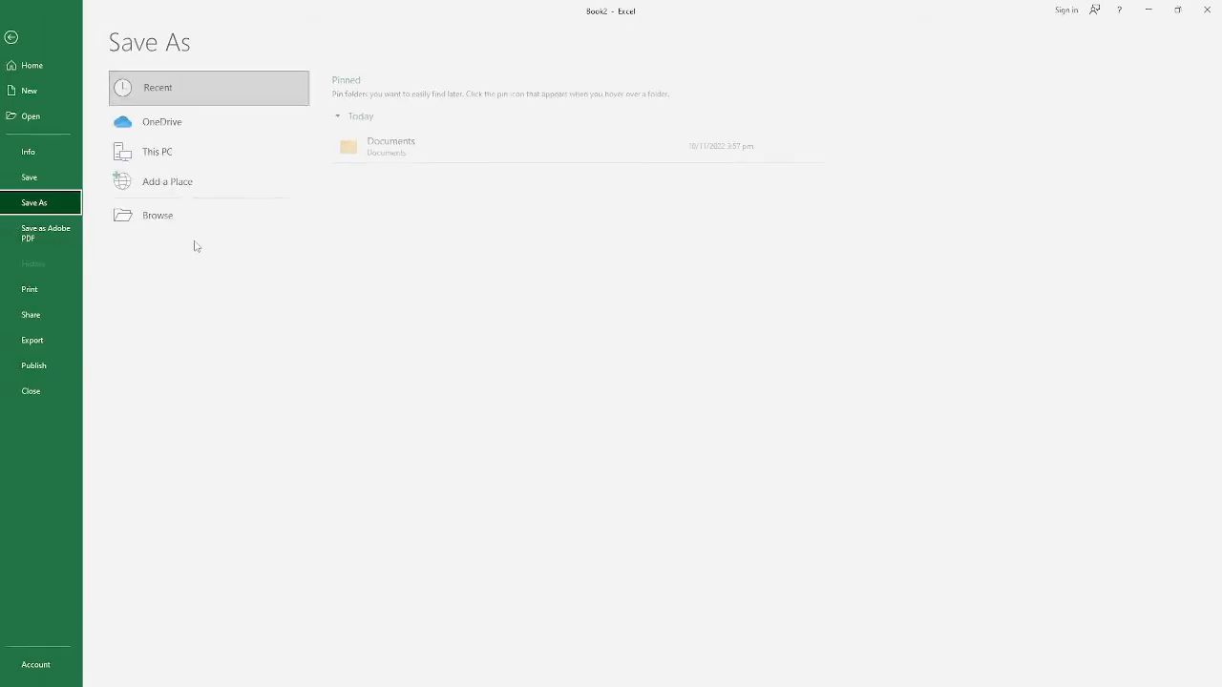
key("Escape")
left_click(183, 212)
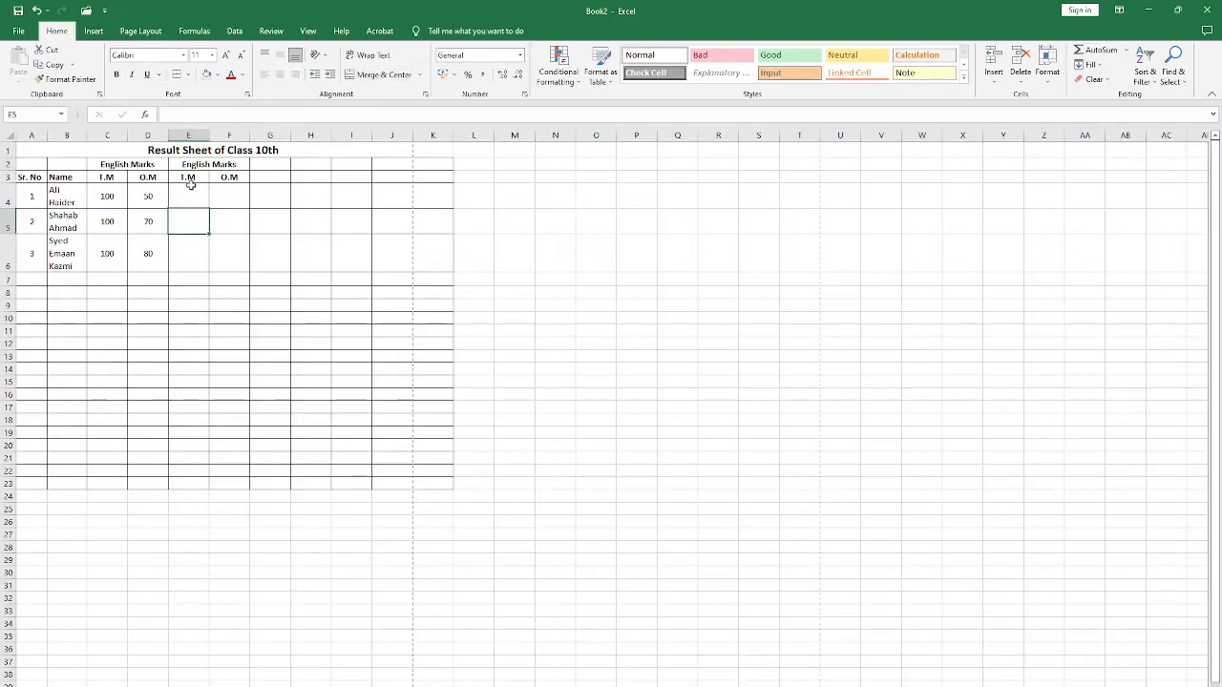
left_click(192, 167)
mouse_move(188, 177)
left_mouse_down()
mouse_move(229, 177)
mouse_move(195, 170)
left_mouse_up()
key("ctrl+c")
left_click(134, 197)
key("Escape")
left_click_drag(133, 197, 134, 251)
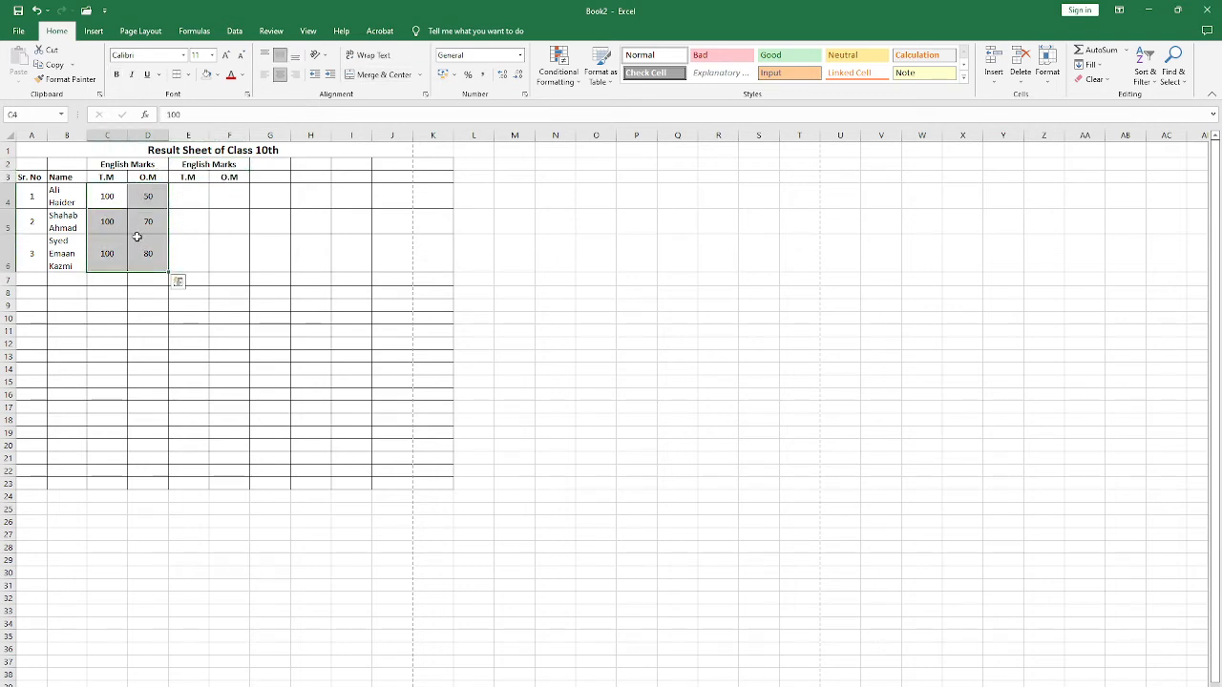
left_click(151, 261)
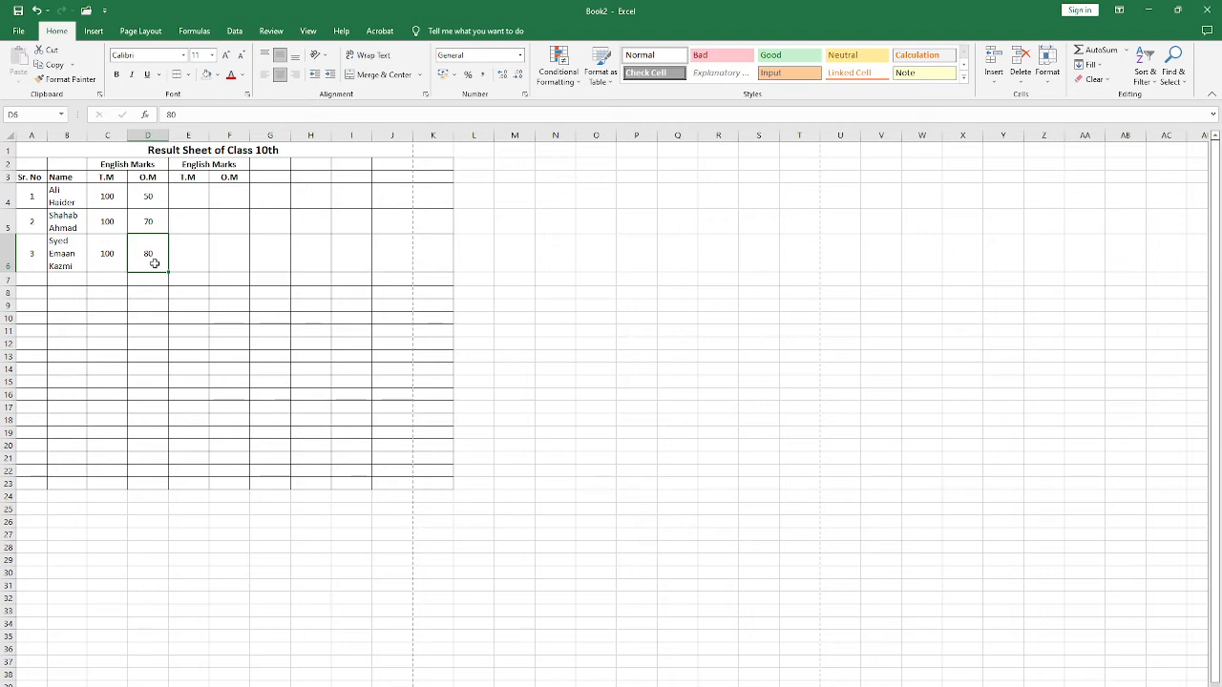
left_click(203, 178)
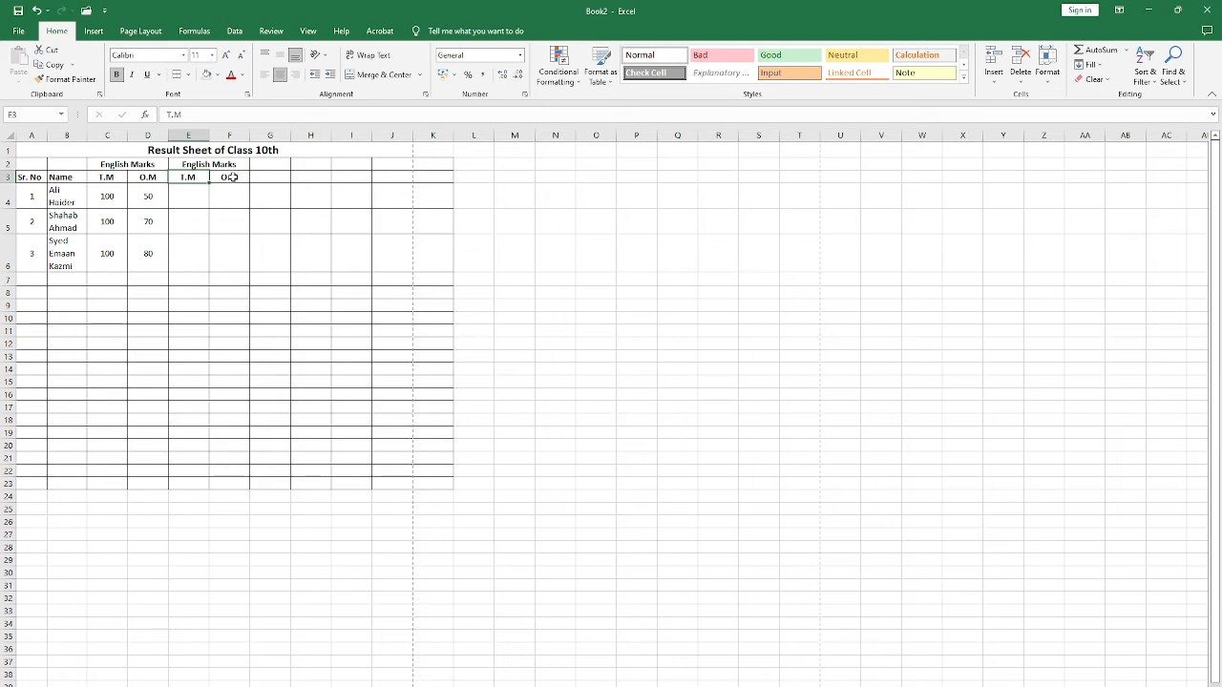
Step: Fill the merged English Marks heading from E2:F2 across into G2:H2 and I2:J2
left_click(217, 164)
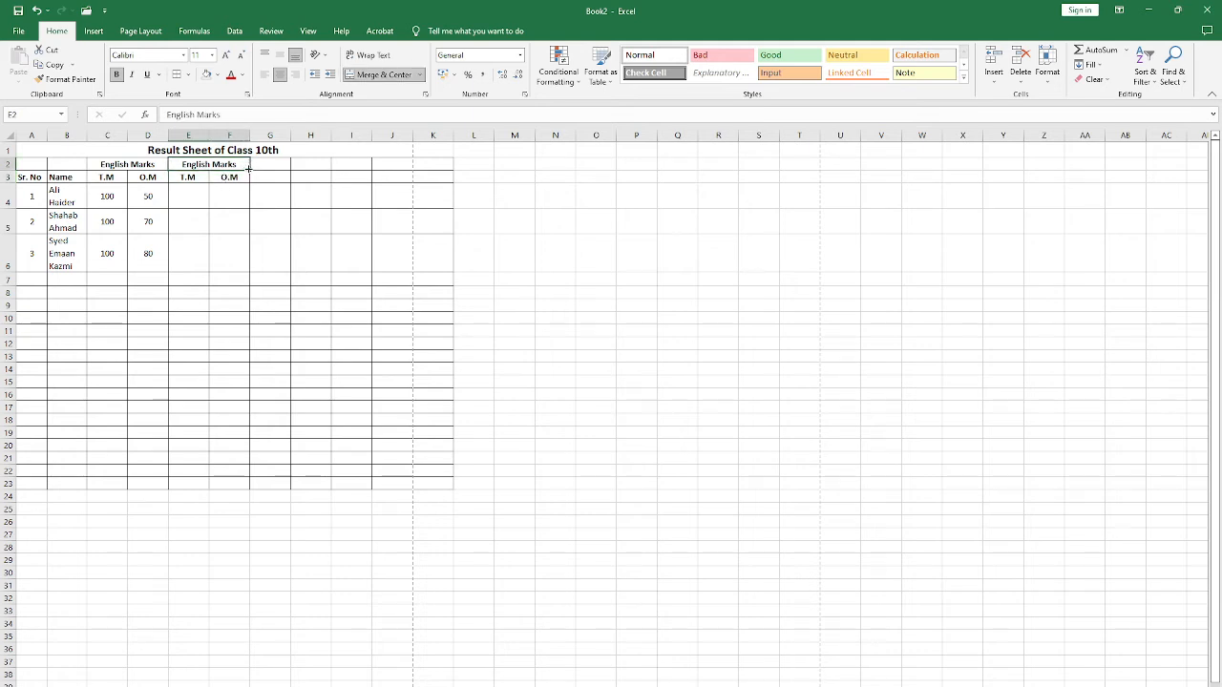
left_click_drag(249, 169, 214, 168)
left_click_drag(250, 169, 237, 204)
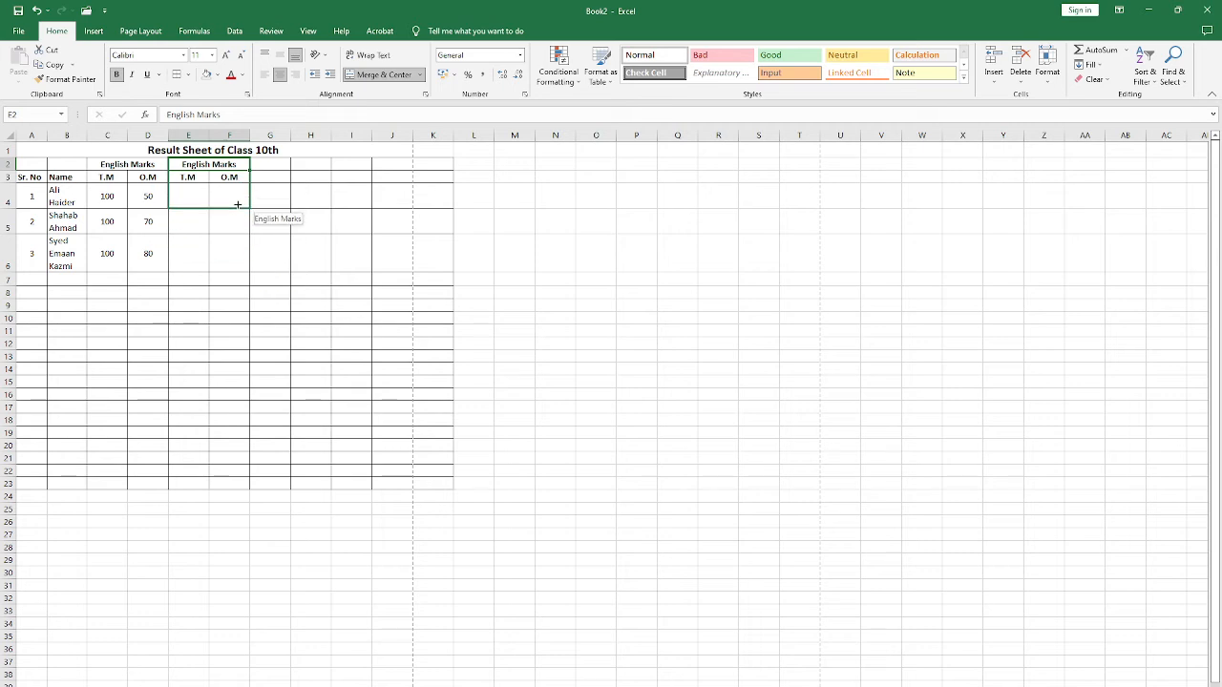
left_click_drag(236, 202, 337, 177)
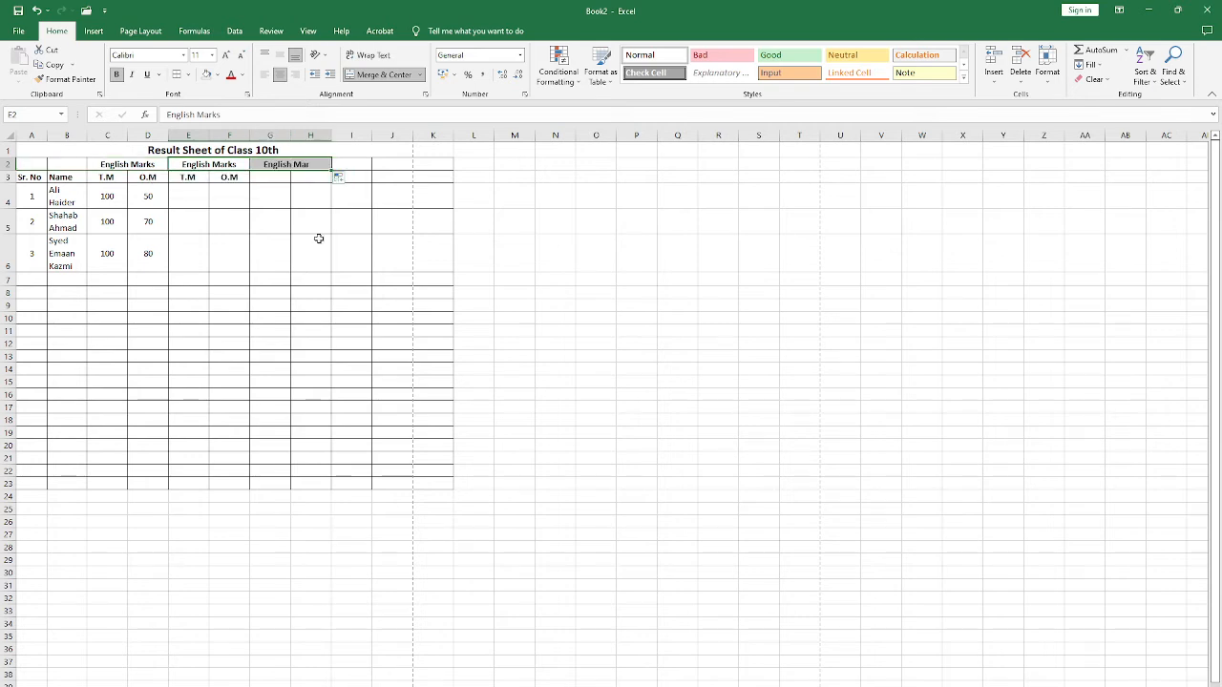
left_click(311, 168)
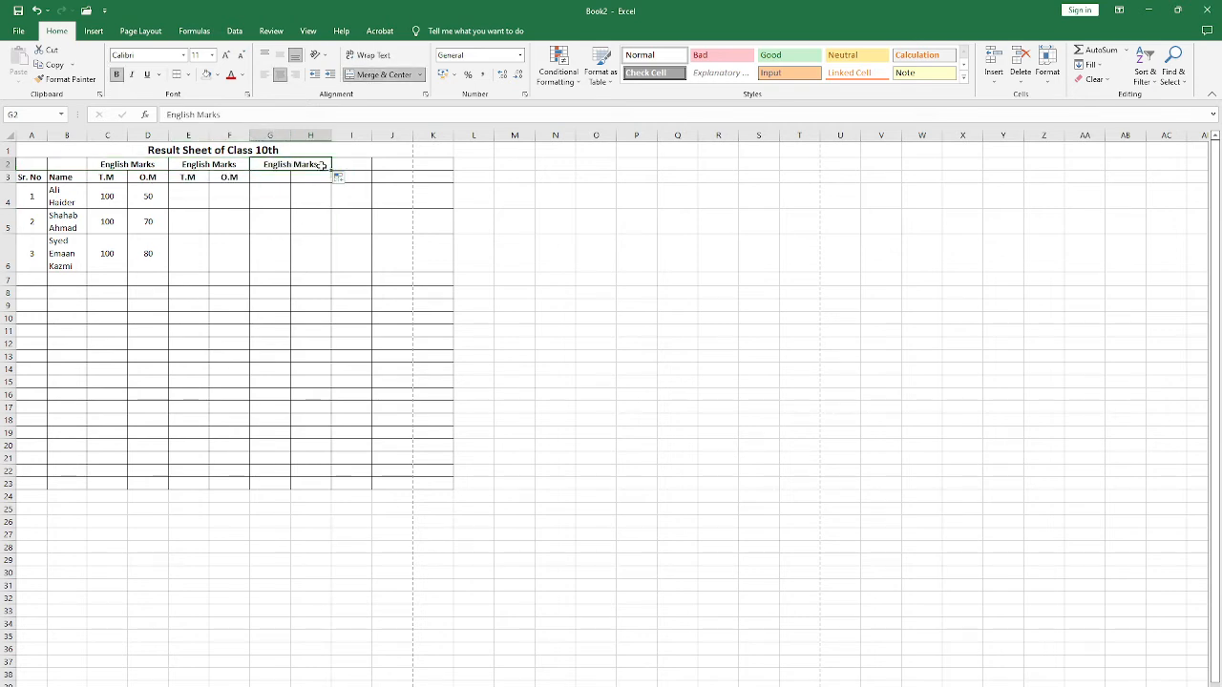
left_click_drag(332, 169, 382, 171)
left_click(336, 239)
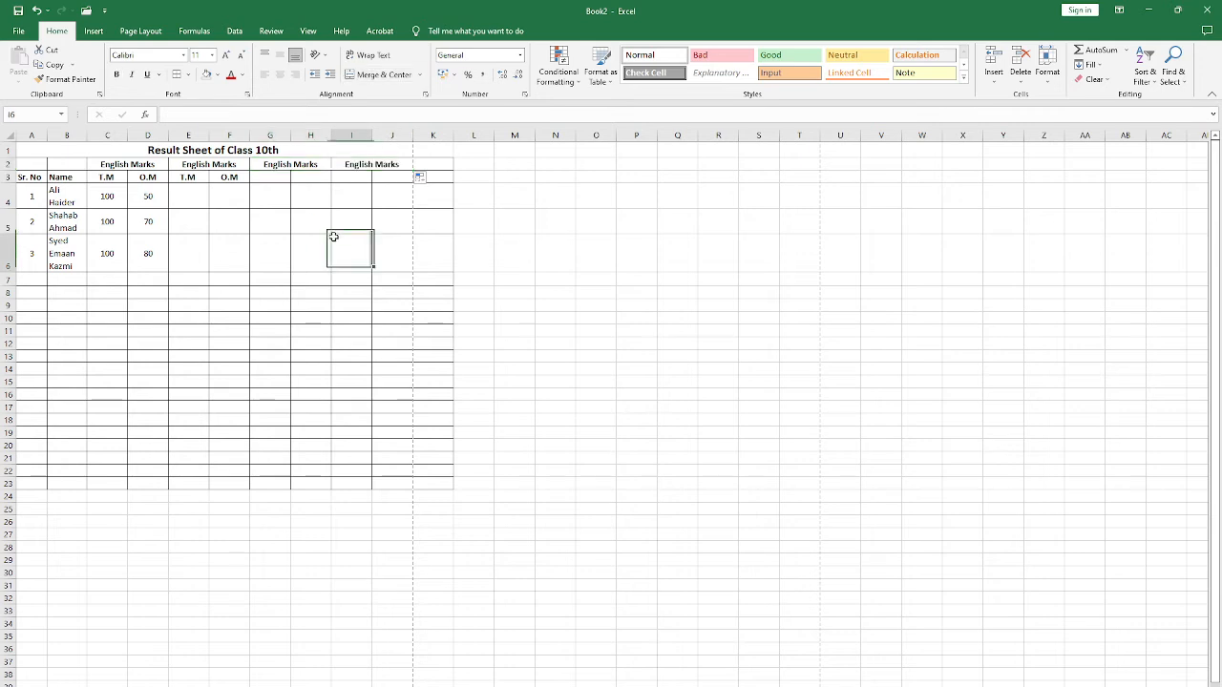
Step: Change the heading in G2:H2 to "Urdu Marks"
left_click(275, 166)
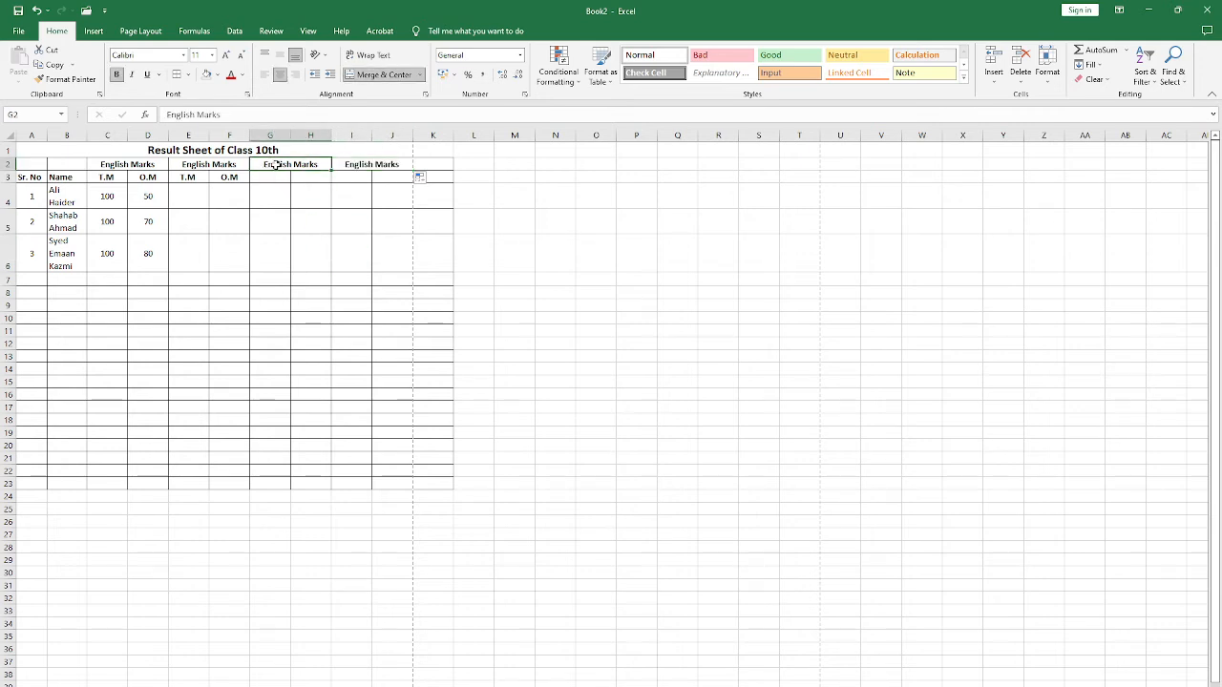
double_click(272, 167)
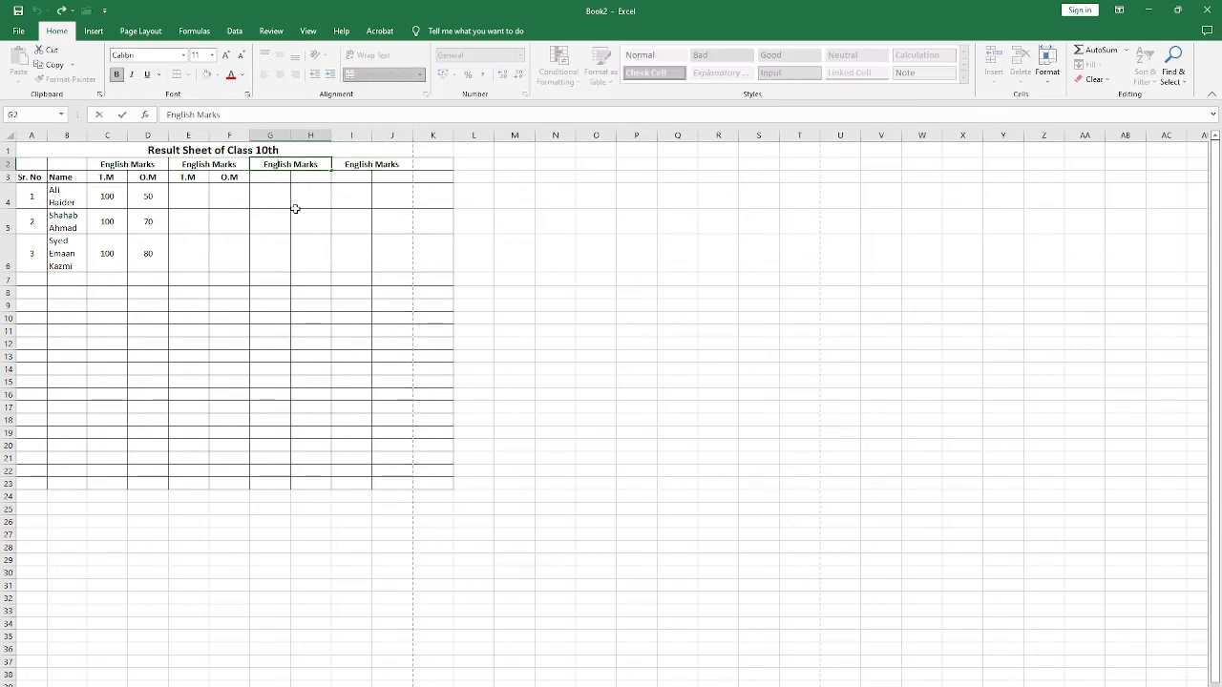
key("Delete")
key("Delete")
key("Delete")
key("Delete")
key("Delete")
key("Delete")
key("Delete")
key("Delete")
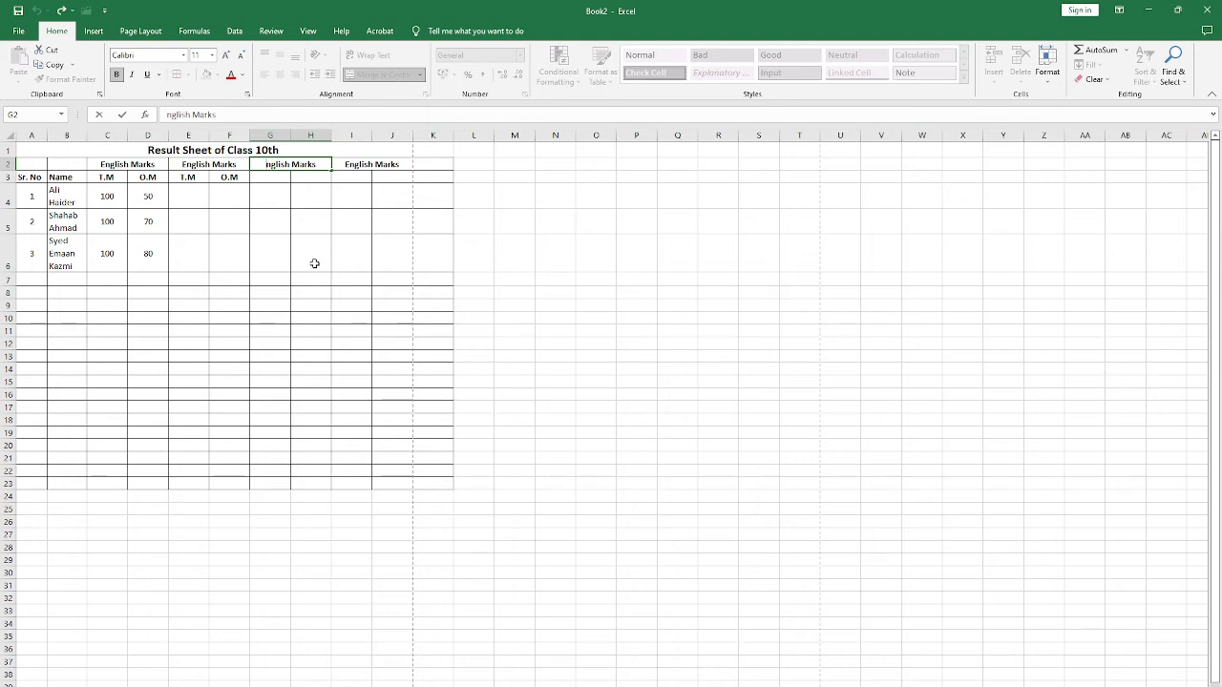
type("Urdu")
key("Return")
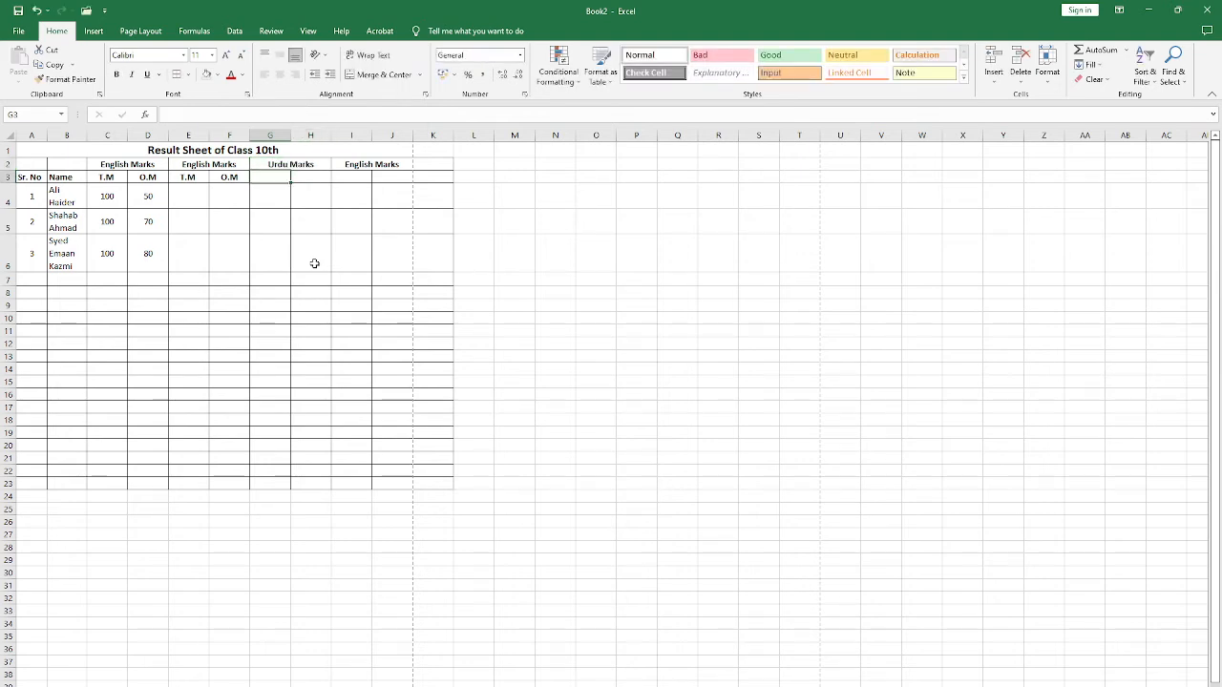
Step: Change the English Marks heading in I2:J2 to "Maths Marks"
key("Up")
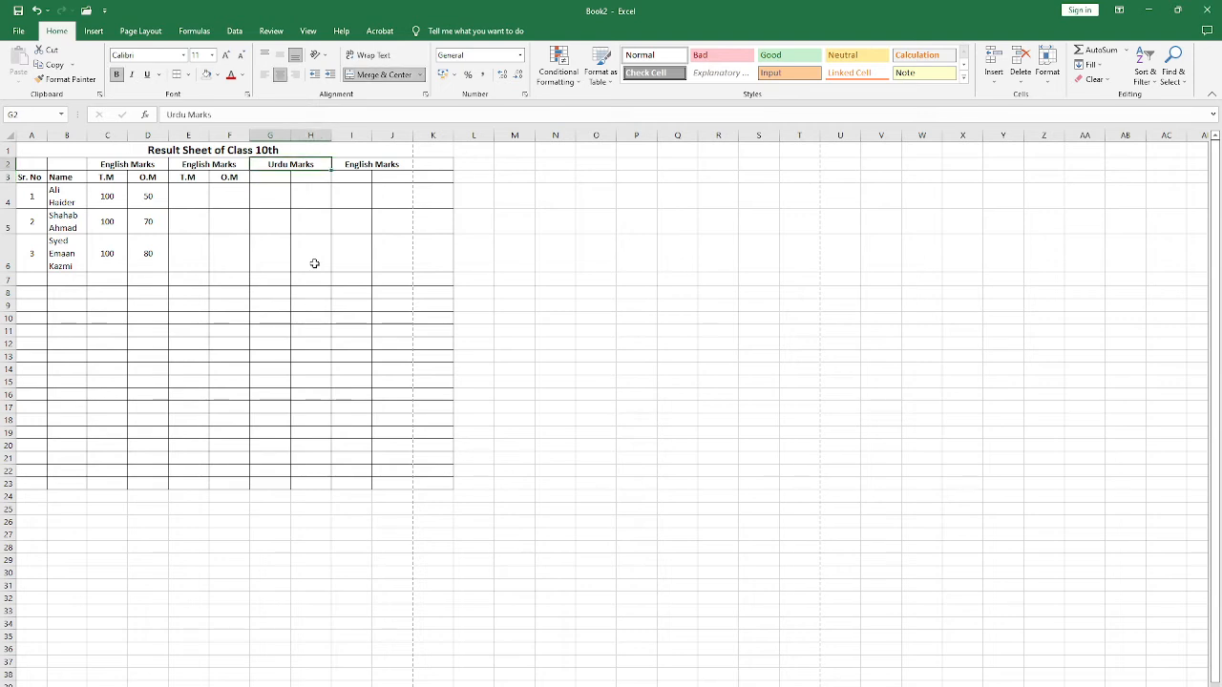
key("Left")
key("Down")
key("Right")
key("Right")
key("Up")
key("Right")
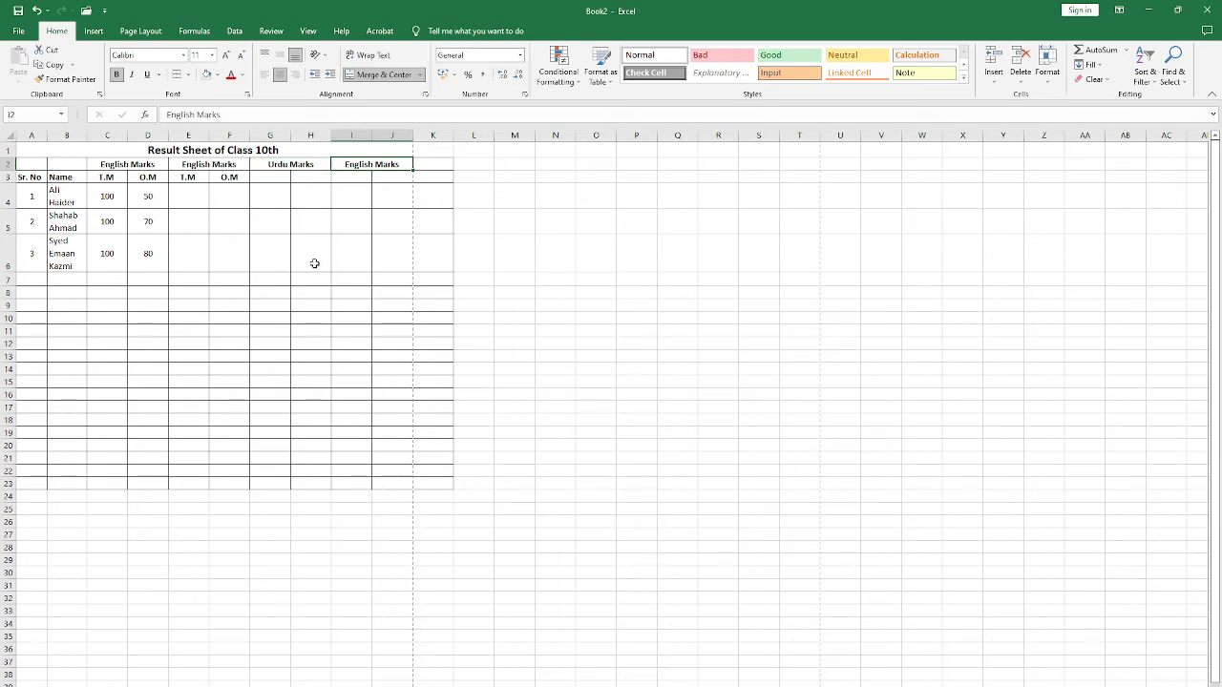
key("F2")
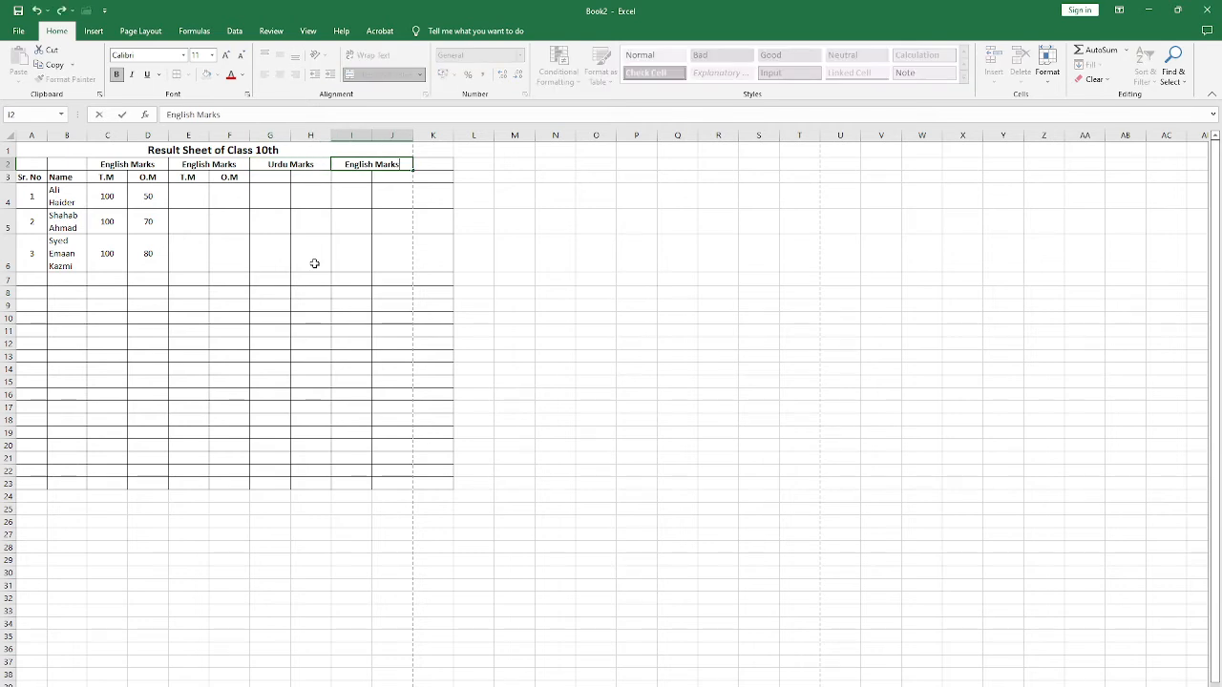
key("Delete")
key("Delete")
key("Delete")
key("Delete")
key("Delete")
key("Delete")
key("Delete")
key("Delete")
type("M")
key("Left")
type("aths")
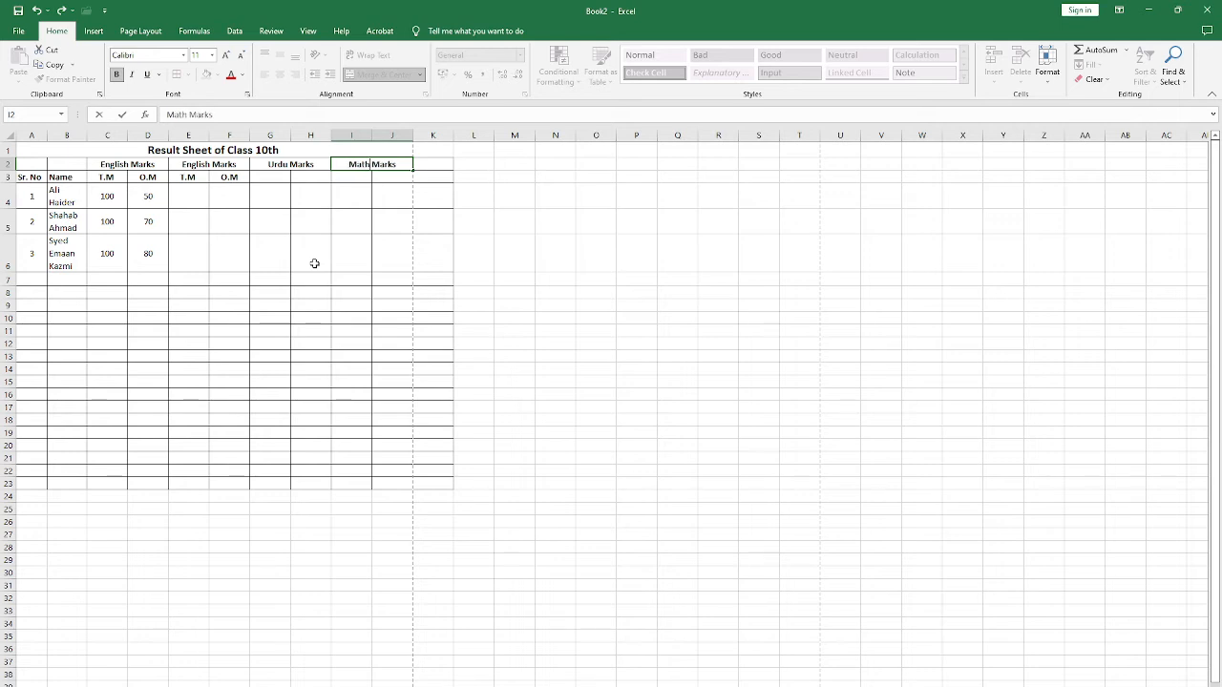
key("Return")
key("Up")
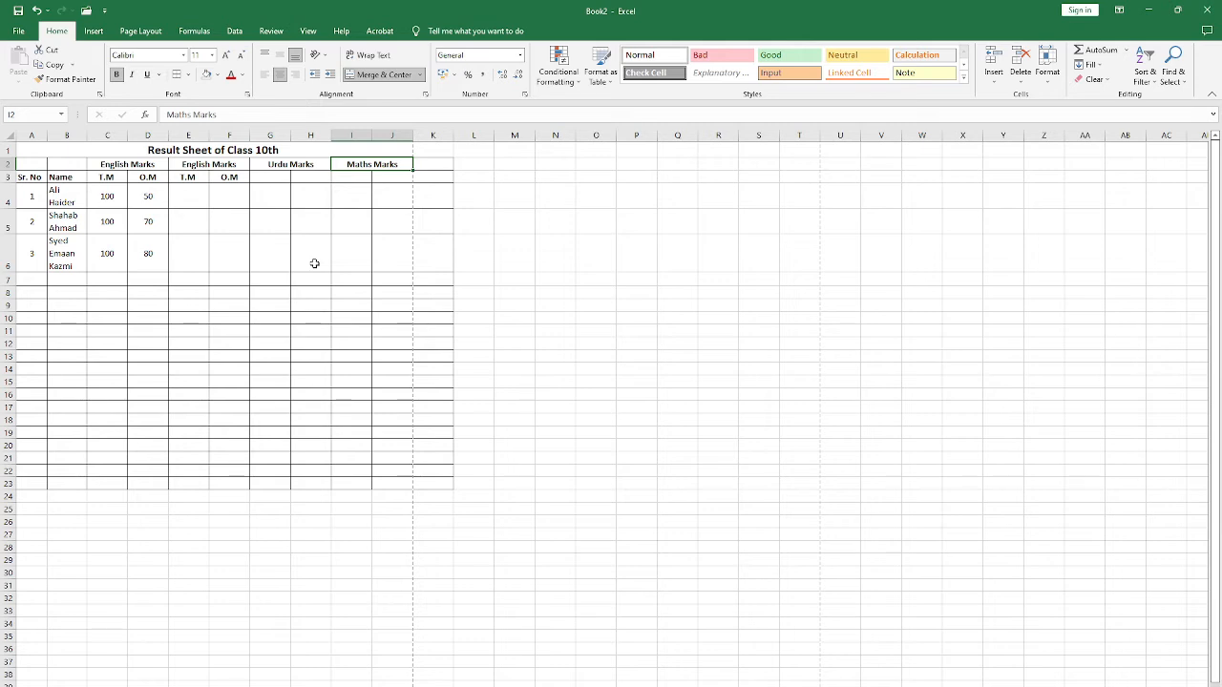
Step: Fill the T.M and O.M headers from E3:F3 across into G3:J3
key("Down")
key("Left")
key("Left")
key("Left")
key("Left")
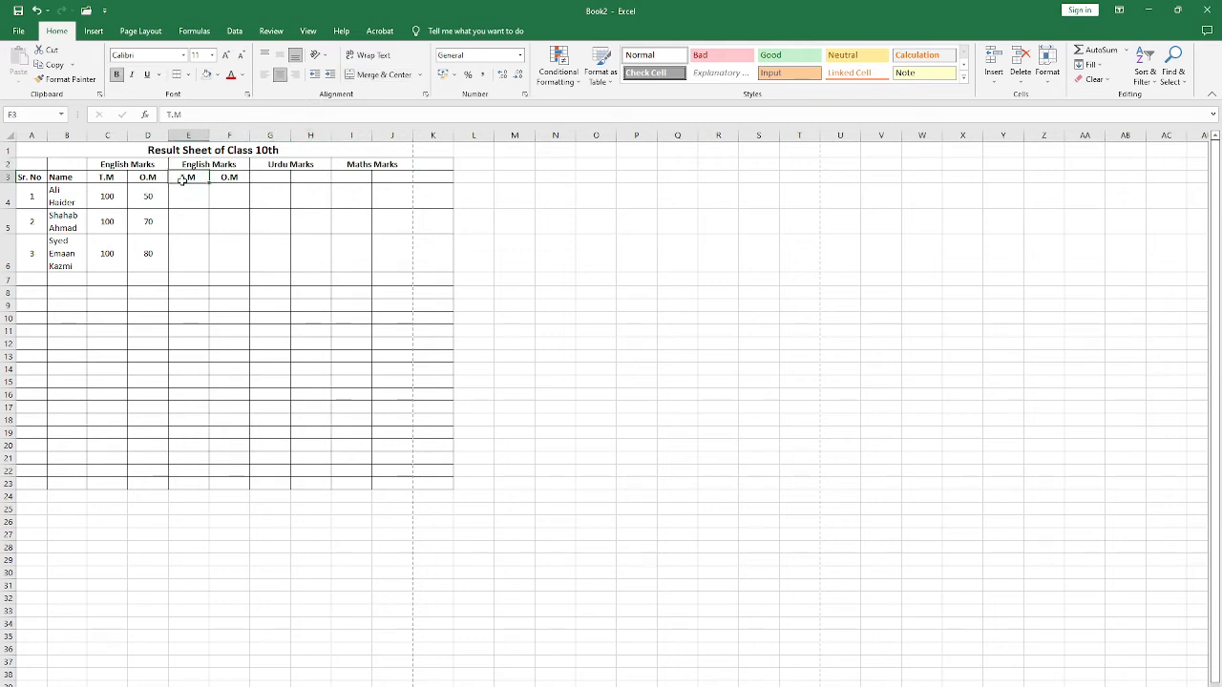
left_click_drag(186, 178, 409, 188)
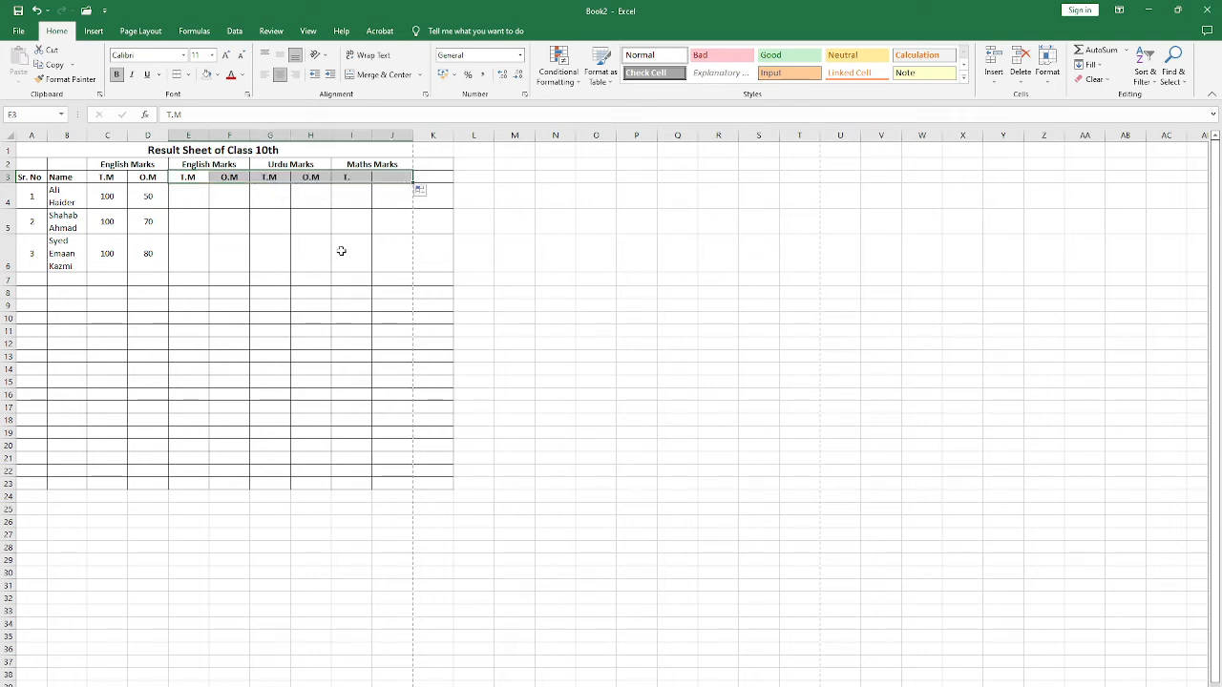
left_click(301, 195)
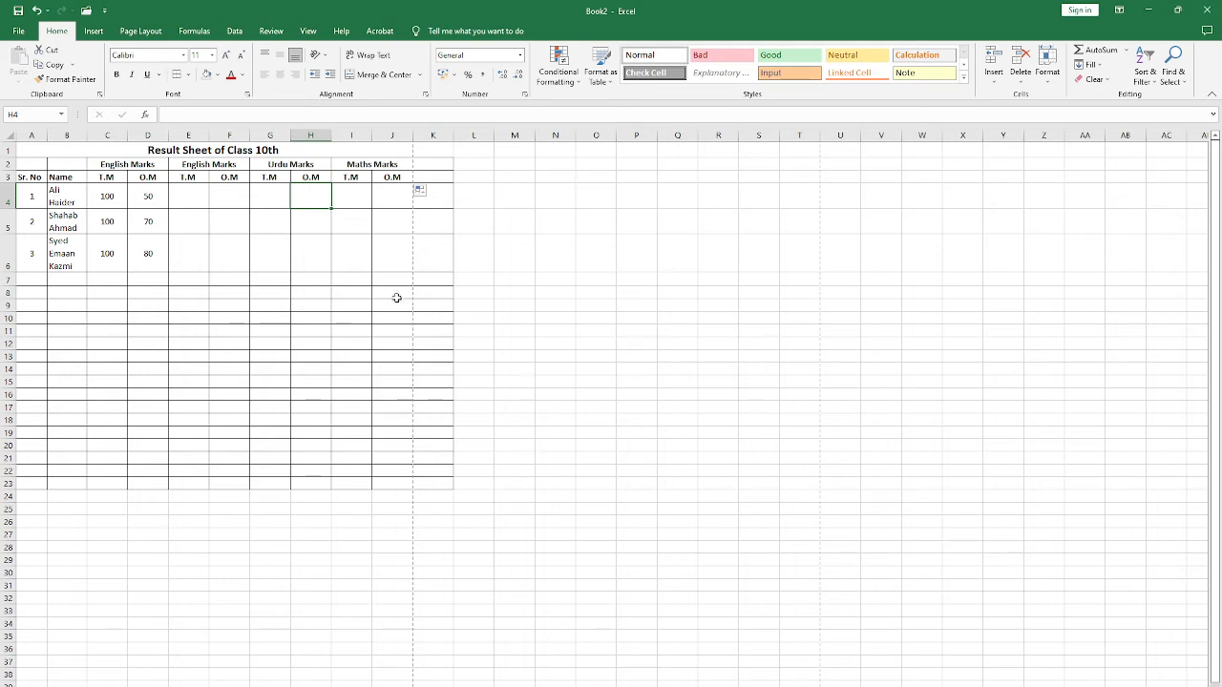
Step: Remove all borders from column K, outside the four subject sections
left_click(447, 137)
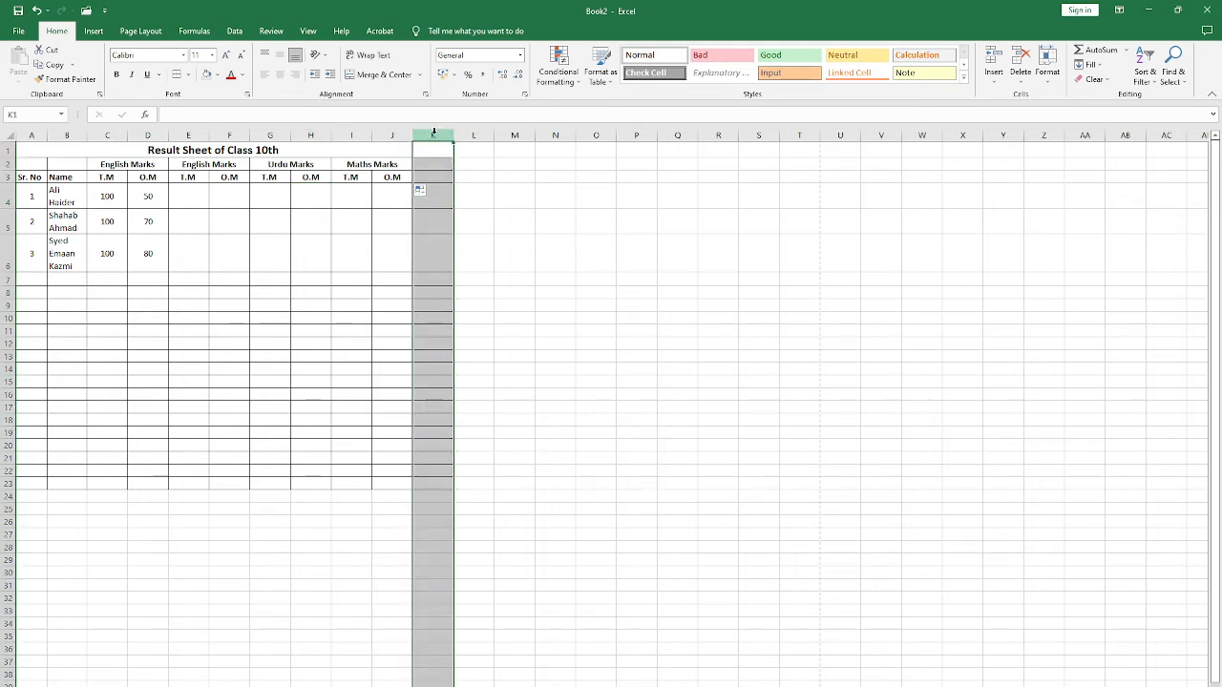
left_click(188, 74)
left_click(204, 168)
left_click(434, 231)
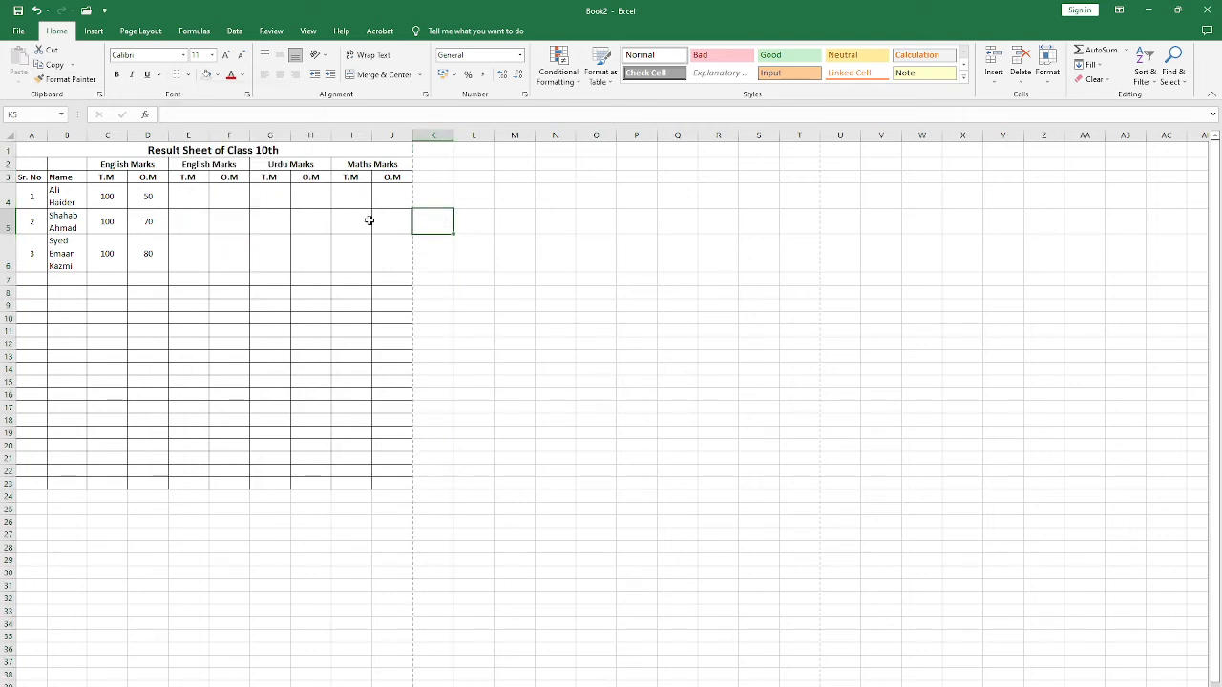
left_click(424, 137)
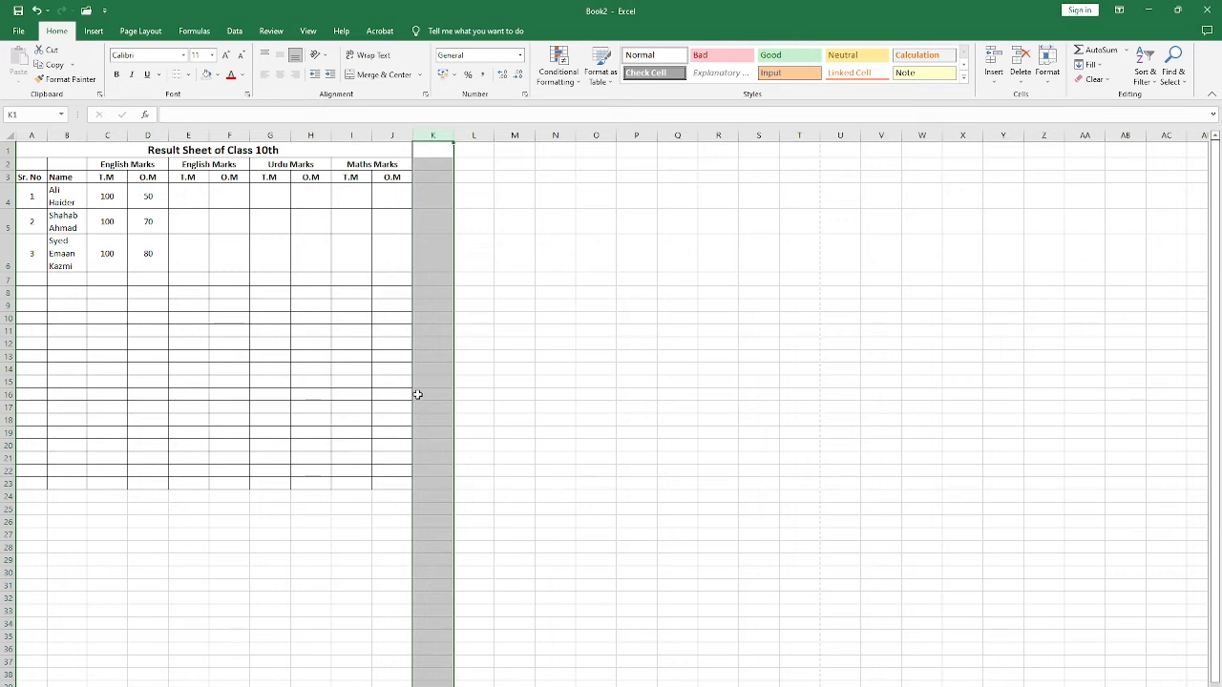
left_click(395, 244)
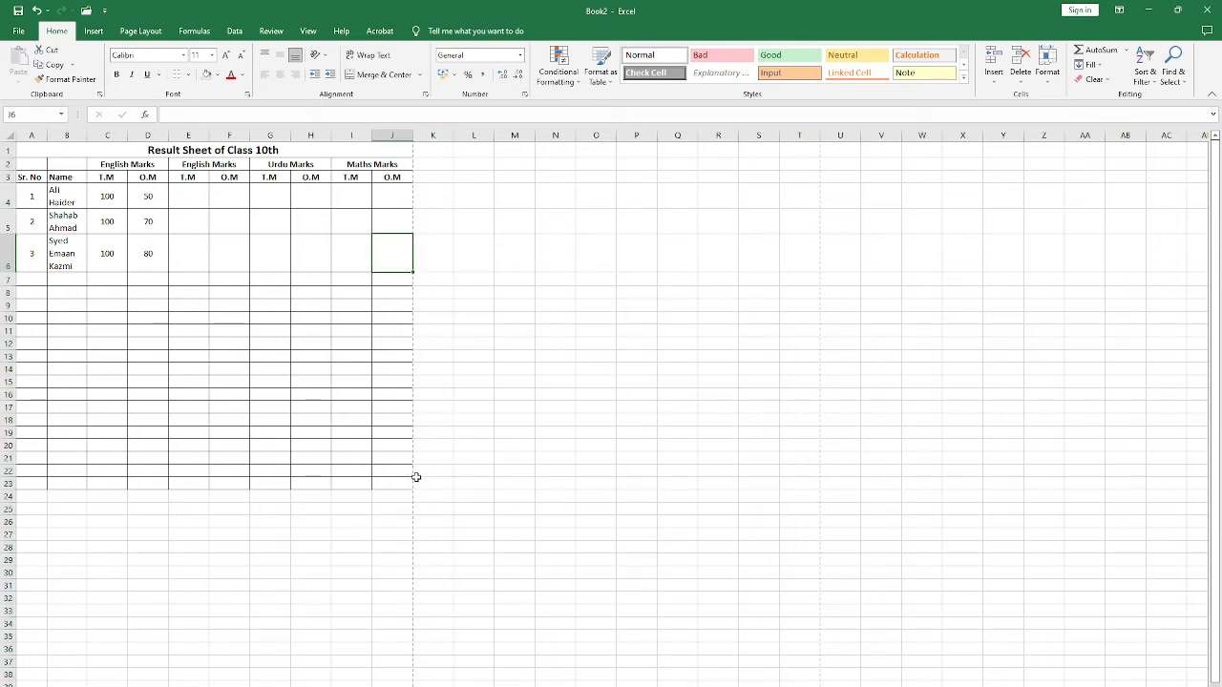
Step: Apply All Borders to the result table in A2:J23
left_click_drag(29, 165, 375, 480)
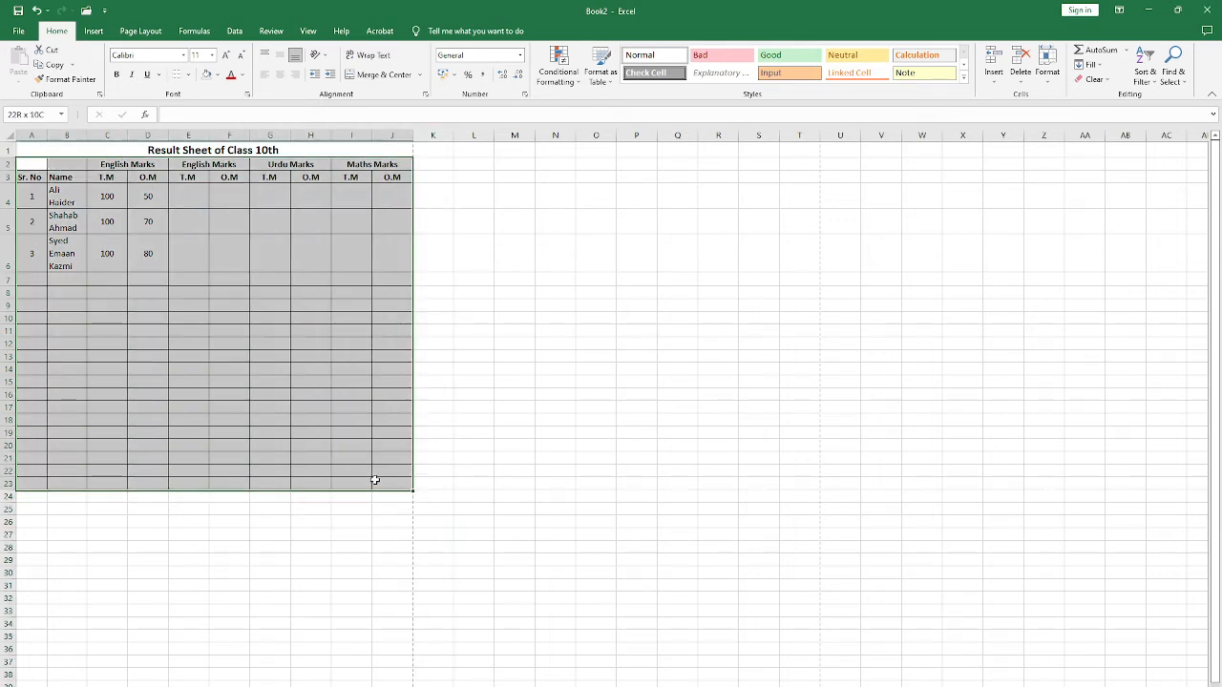
left_click(188, 74)
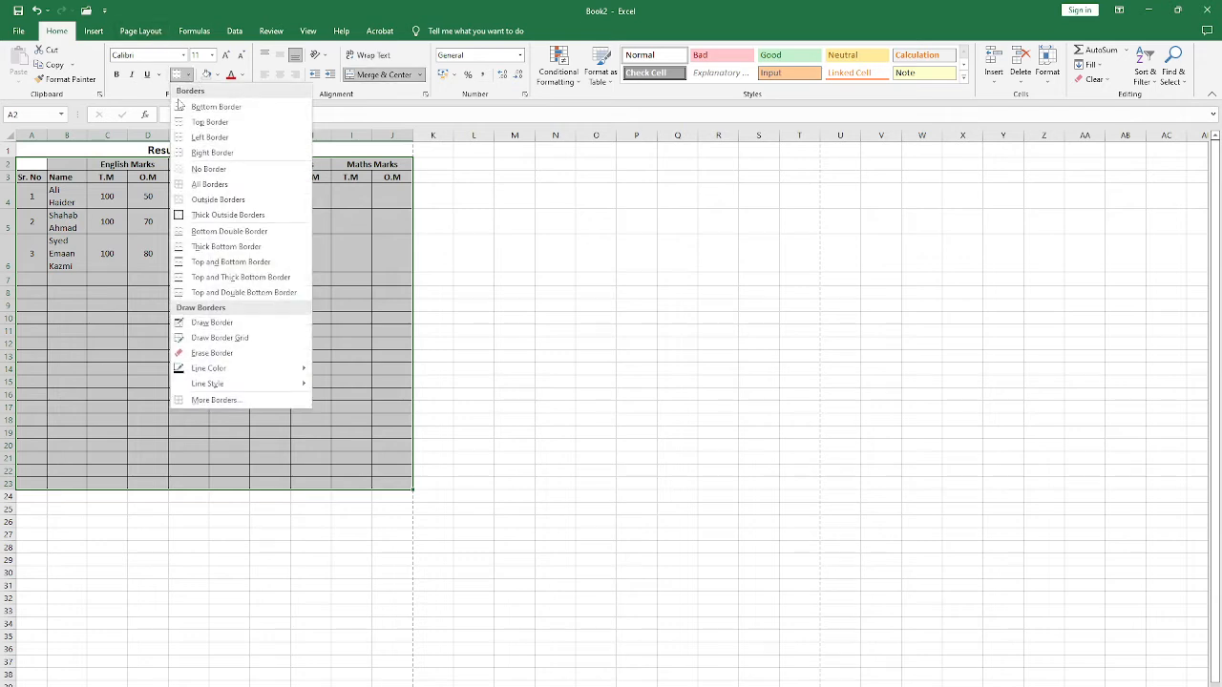
left_click(212, 184)
left_click(229, 253)
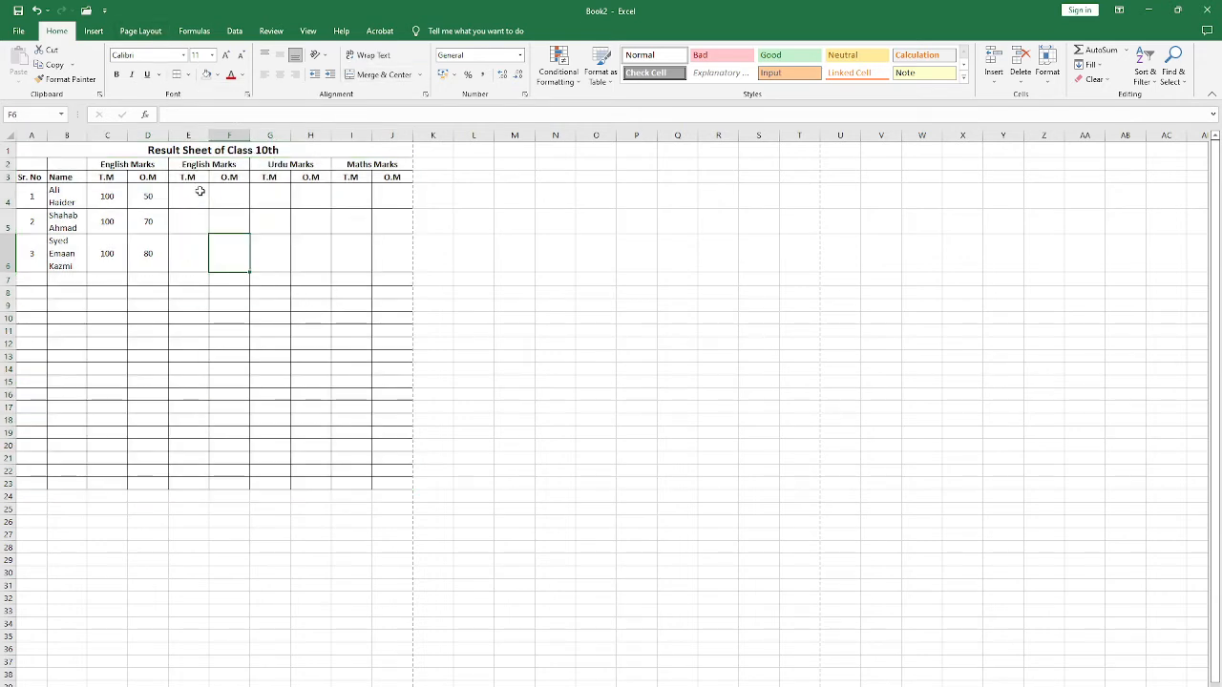
left_click(351, 278)
left_click(401, 217)
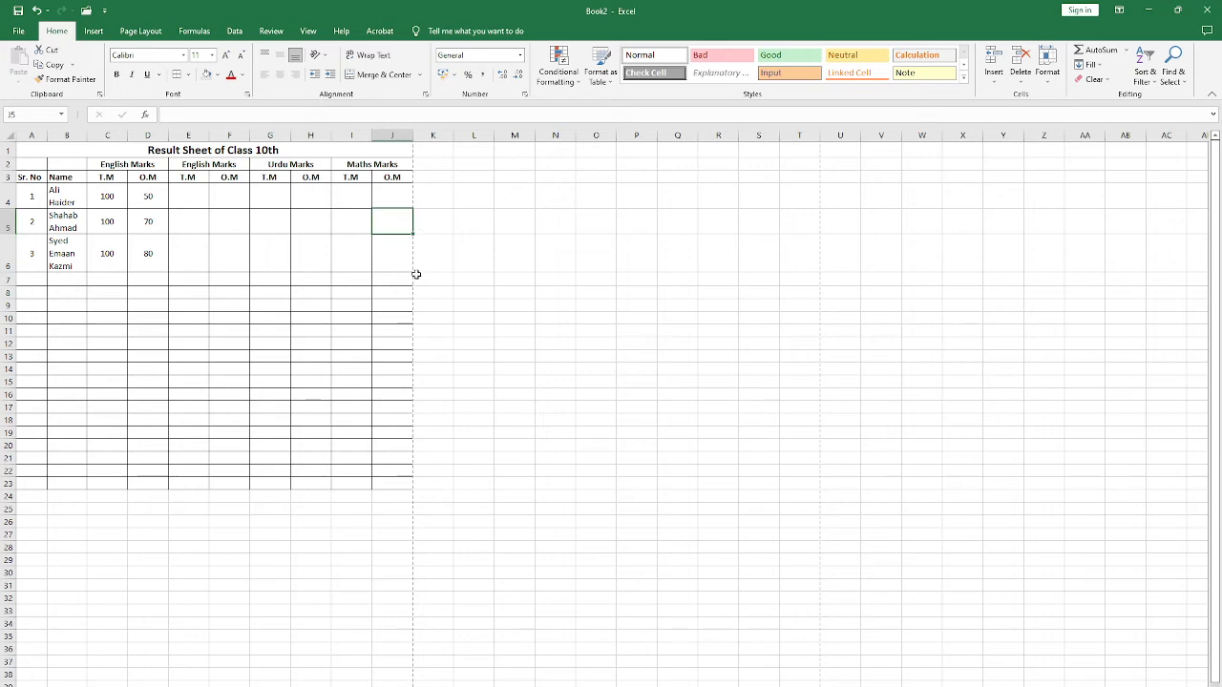
Step: Check the page layout of the bordered result table in the print preview and return to the sheet
key("ctrl+p")
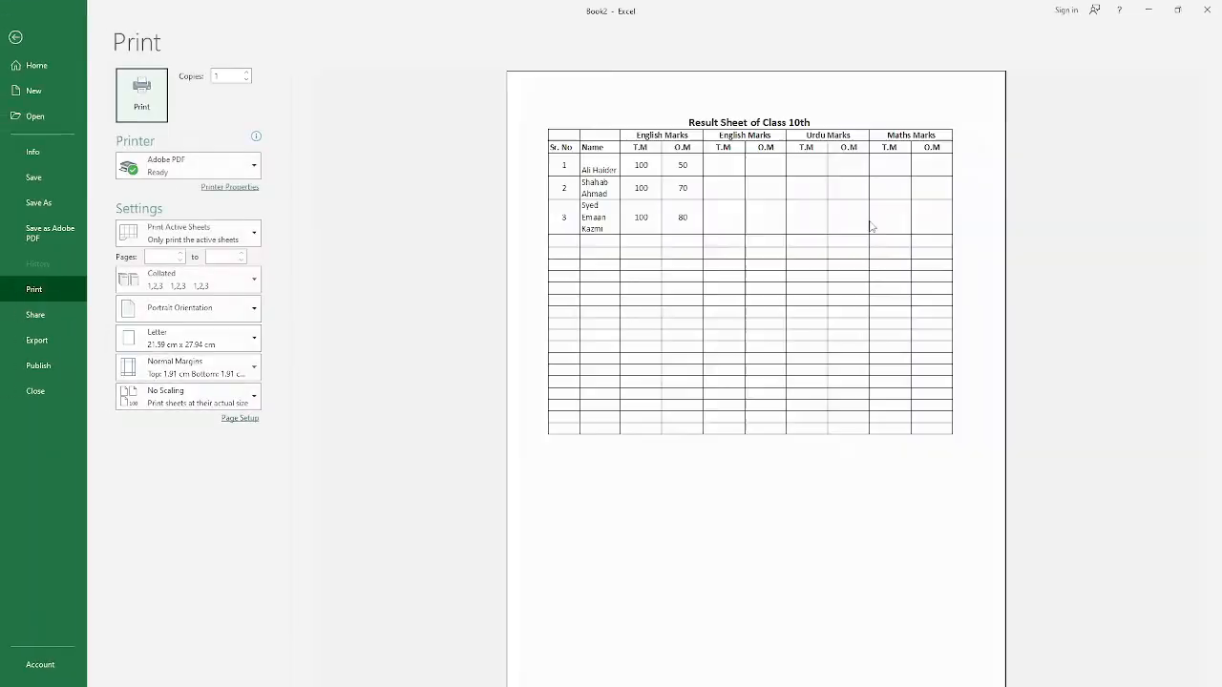
left_click(16, 38)
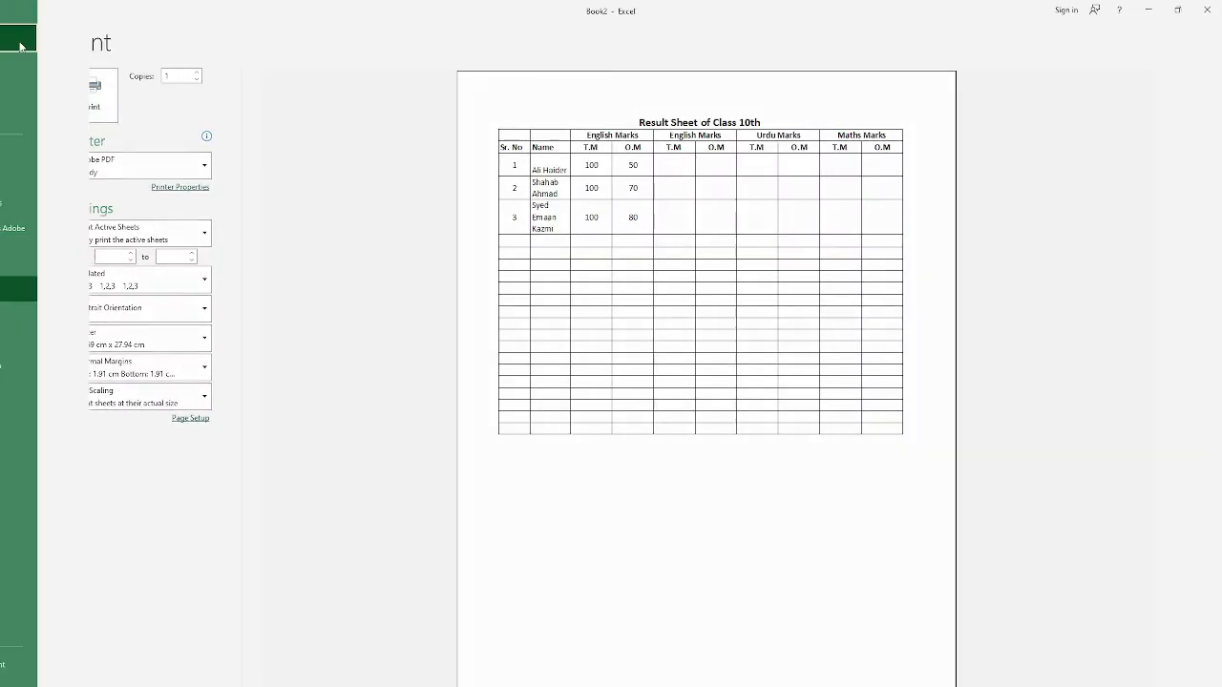
Step: Insert a new row above the "Result Sheet of Class 10th" title
left_click(110, 150)
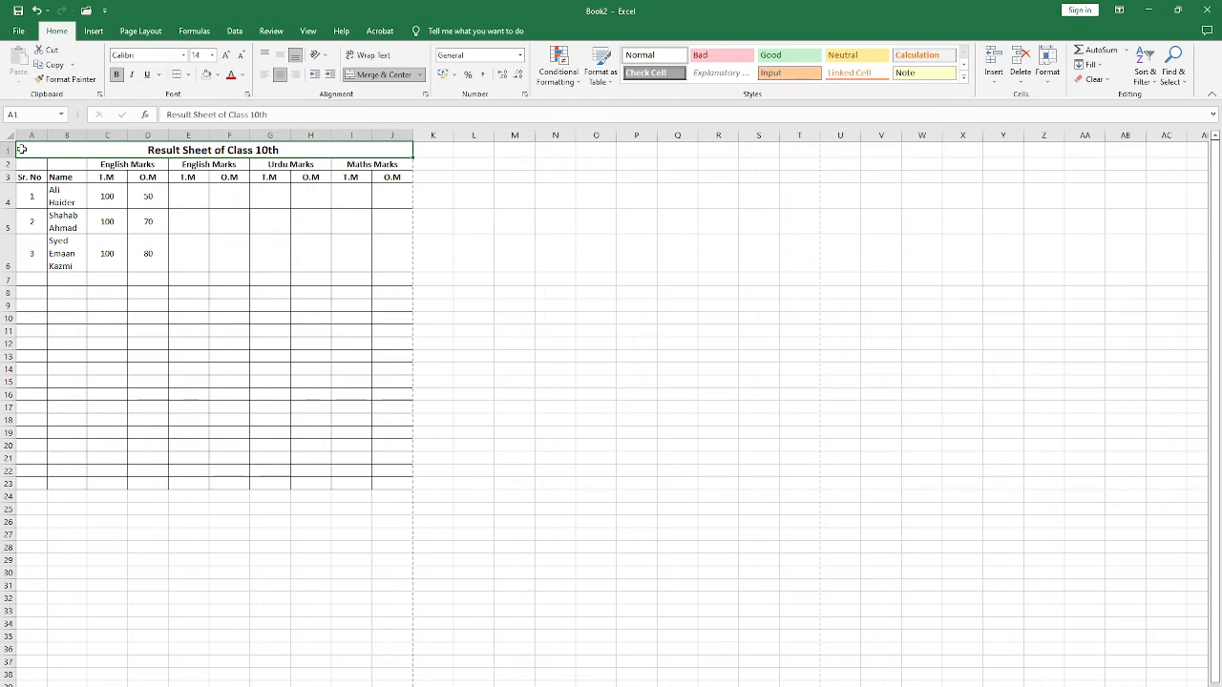
right_click(8, 151)
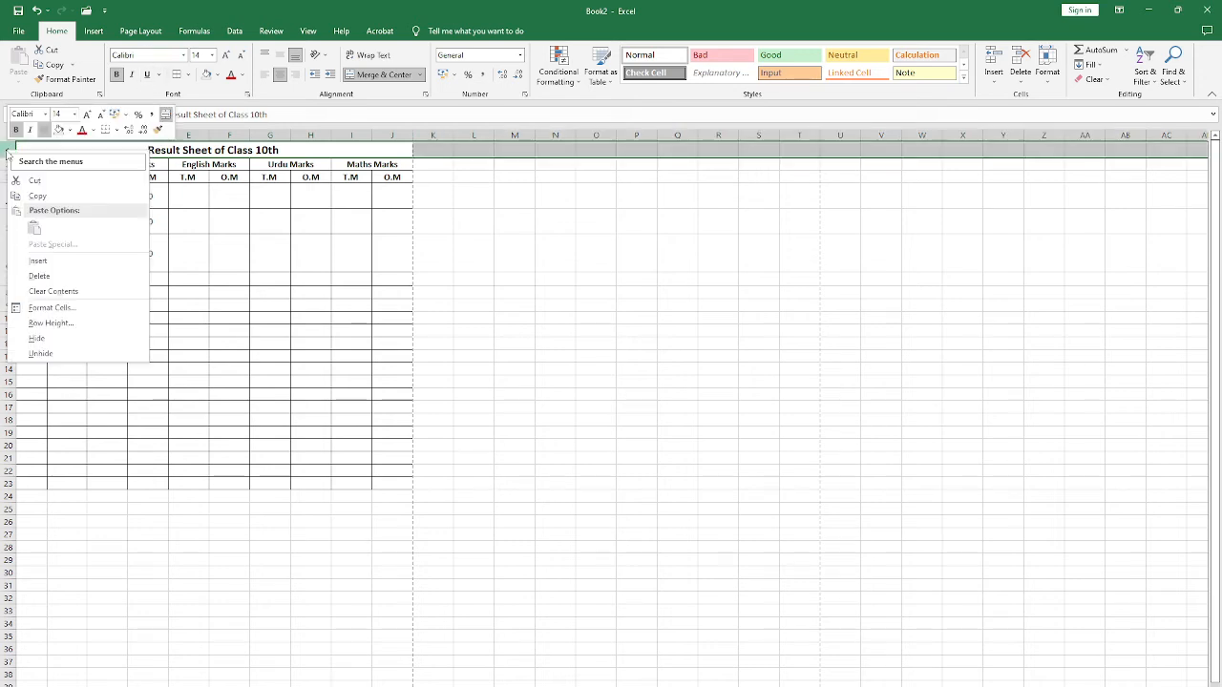
left_click(43, 260)
left_click(234, 149)
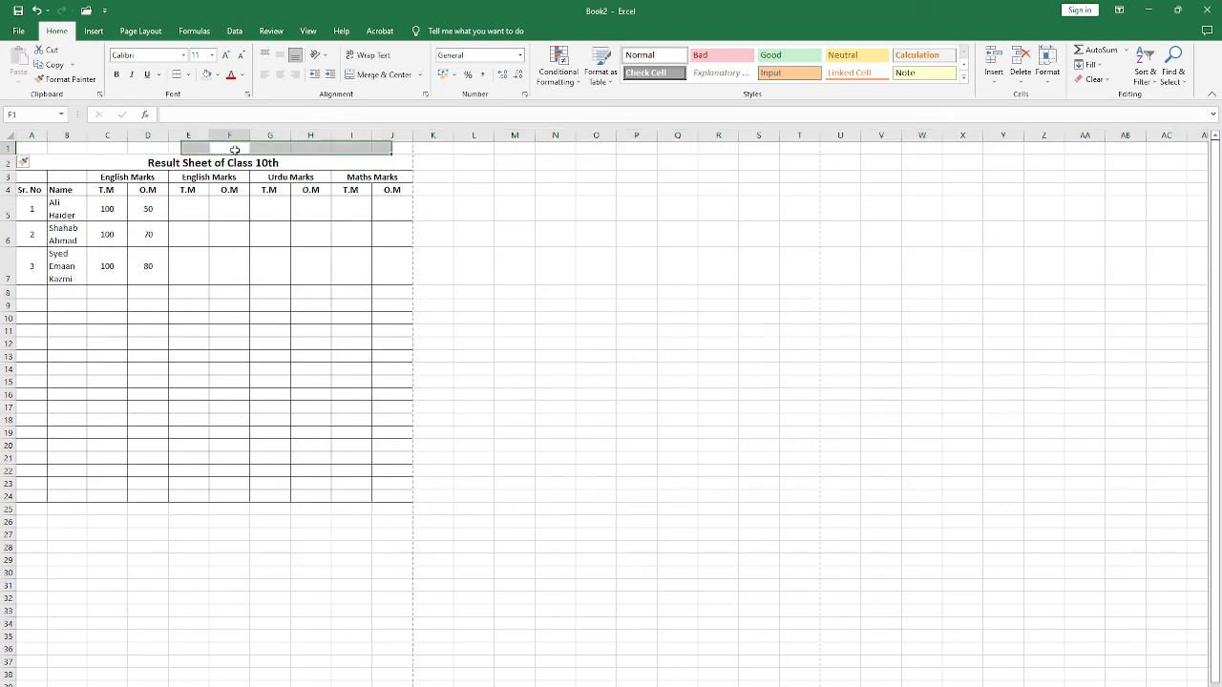
Step: Enter "ALI EDUCATION & CS ACADEMY" in cell A1
left_click(36, 149)
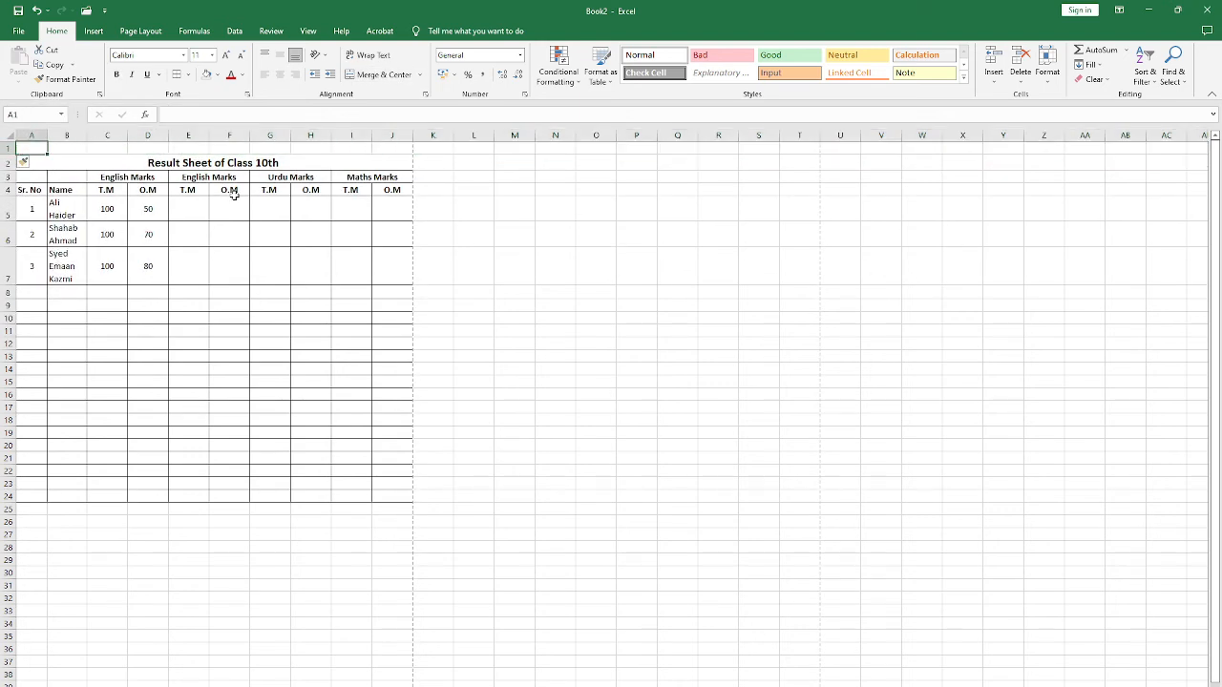
type("ALI EDUCATION A")
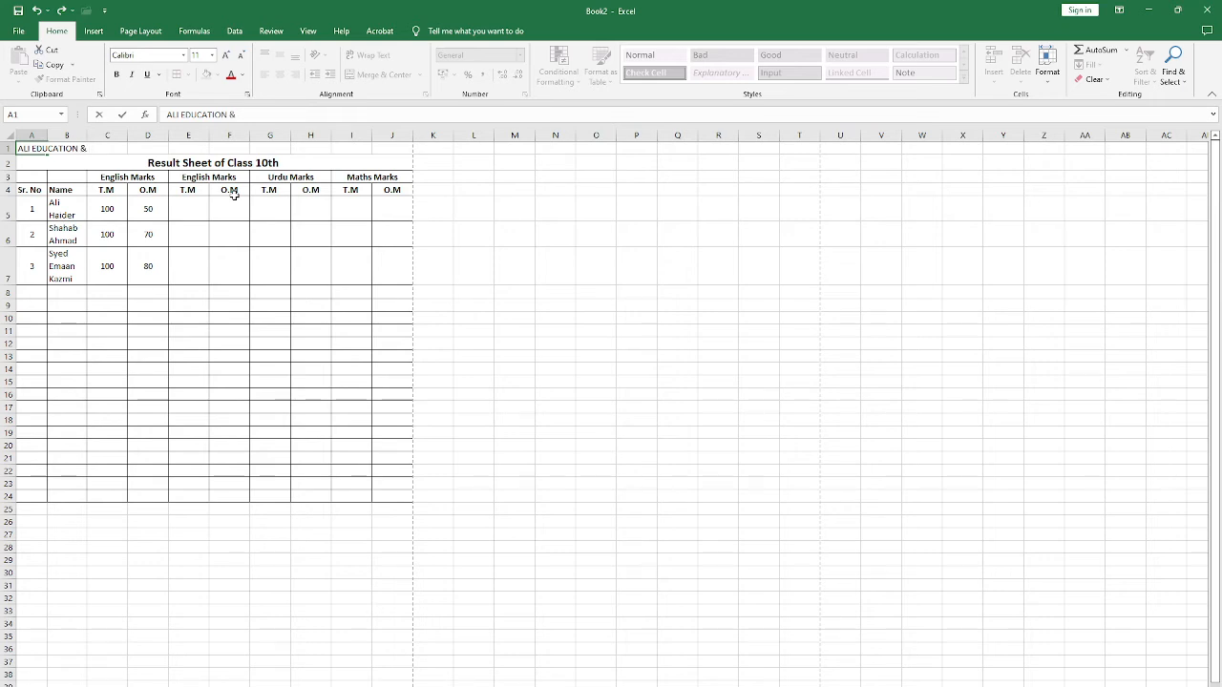
type("CS ACADEMY")
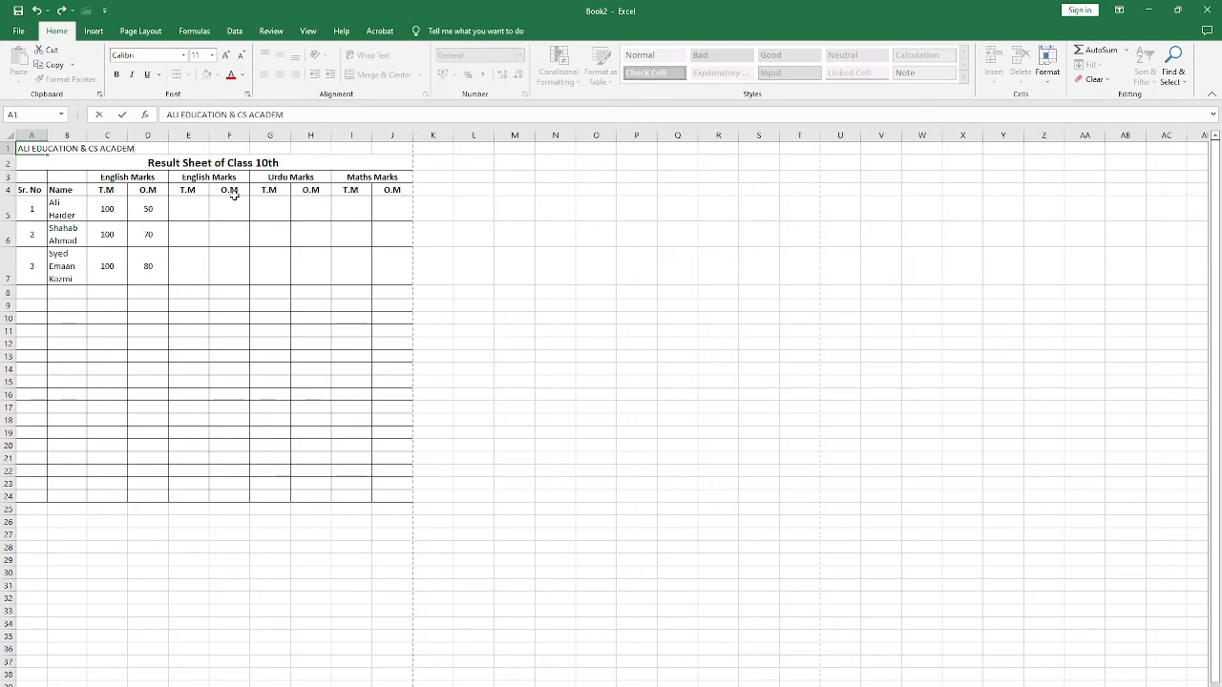
key("Return")
Step: Merge and center the academy name across A1:J1
key("Up")
key("shift+Right")
key("shift+Right")
key("shift+Right")
key("shift+Right")
key("shift+Right")
key("shift+Right")
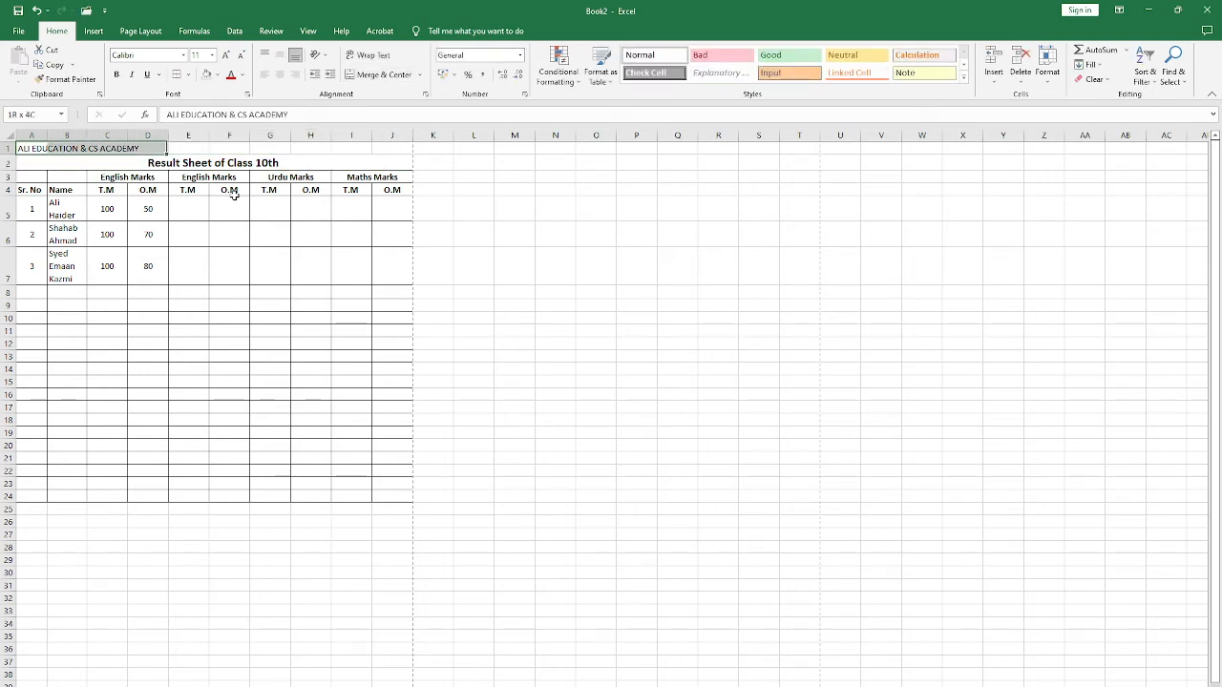
key("shift+Right")
key("shift+Right")
key("shift+Right")
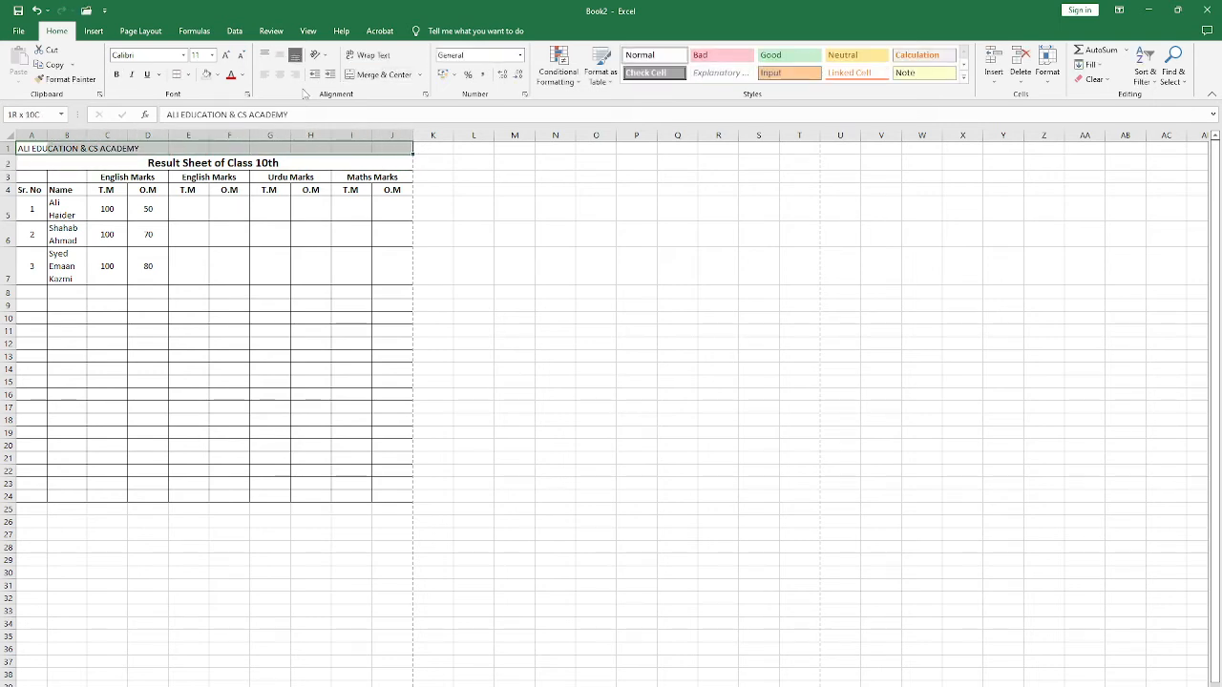
left_click(380, 75)
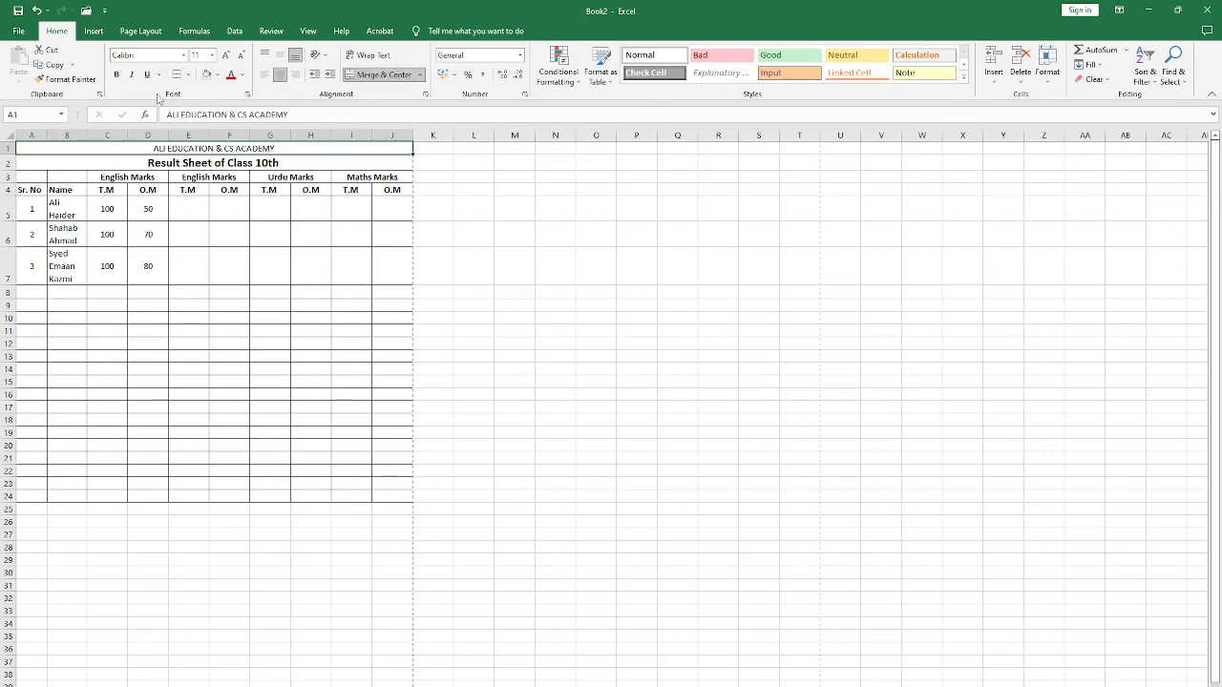
Step: Make the academy name in row 1 bold and set its font size to 20
left_click(211, 55)
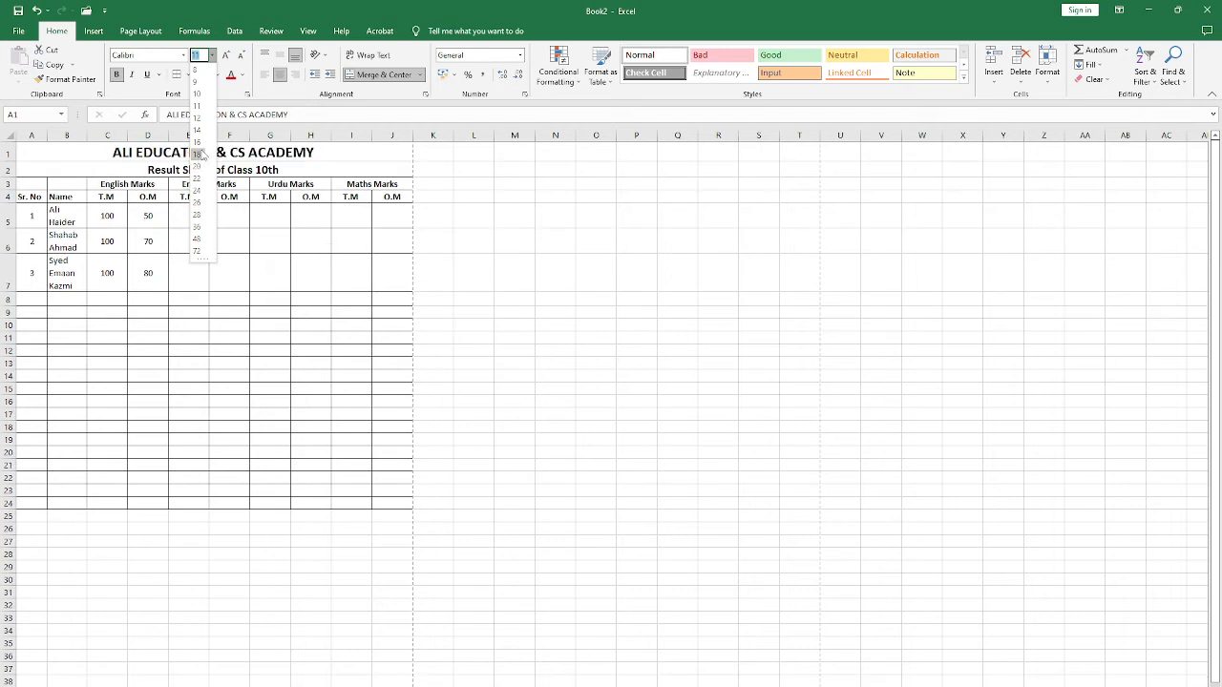
left_click(197, 166)
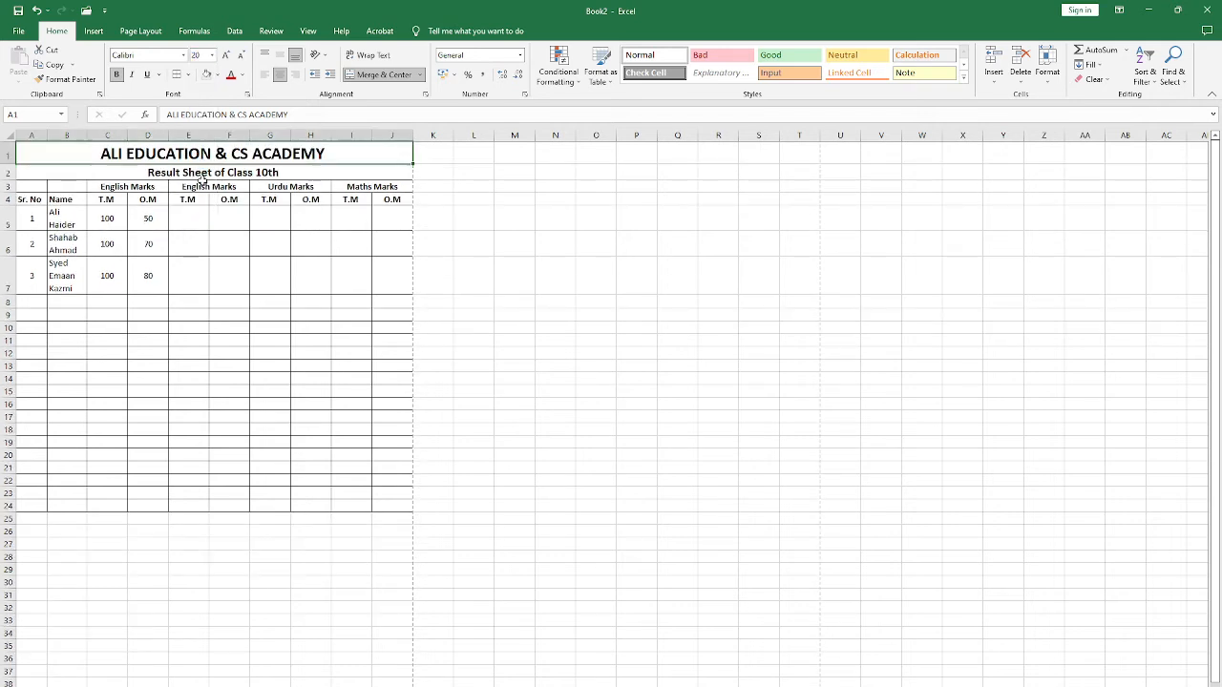
left_click(139, 173)
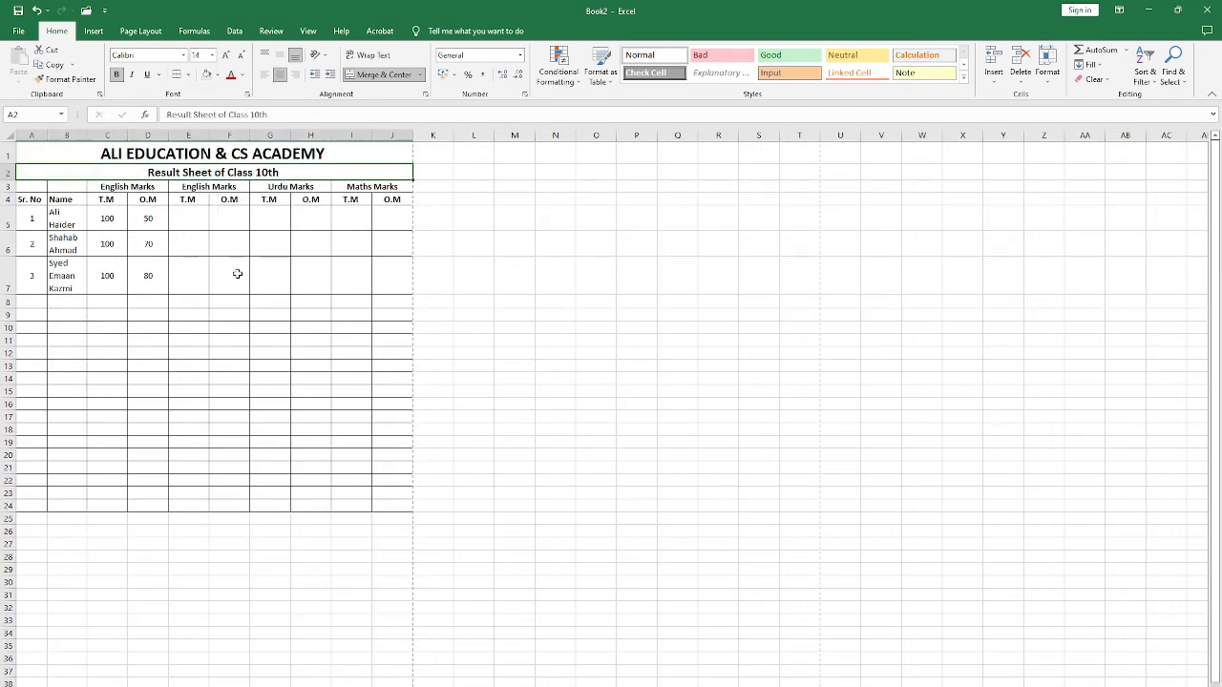
Step: Examine the spacing of the academy name and title rows in the print preview and return to the sheet
key("ctrl+p")
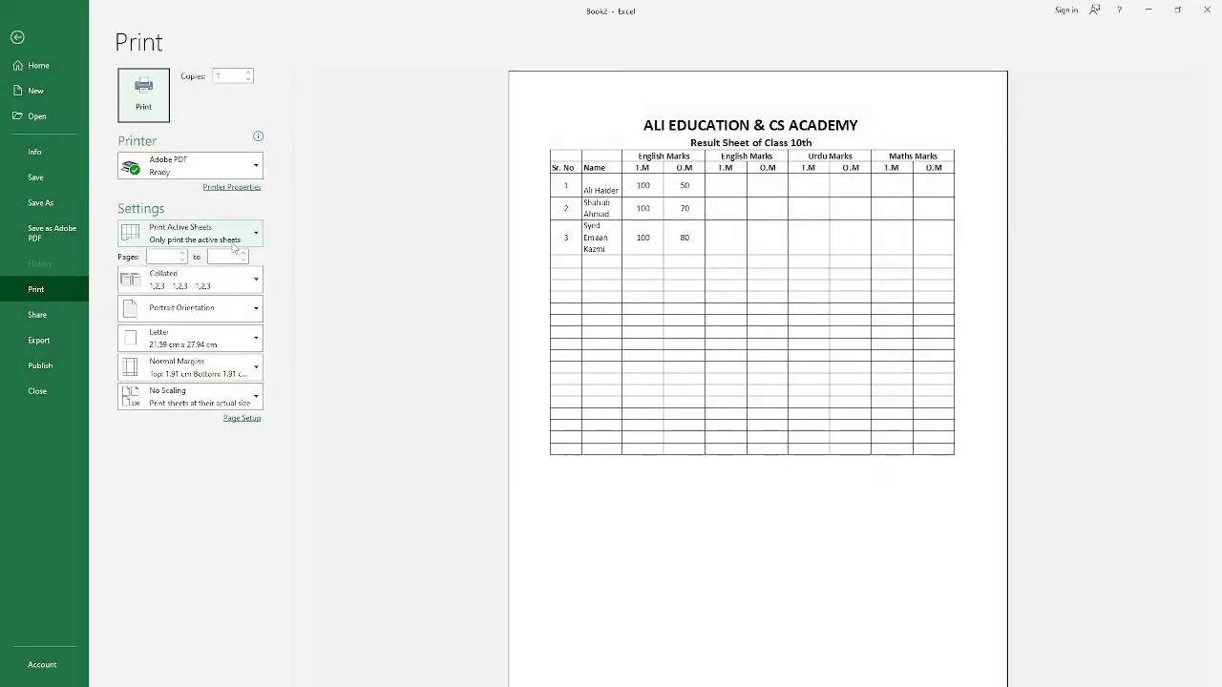
left_click(18, 36)
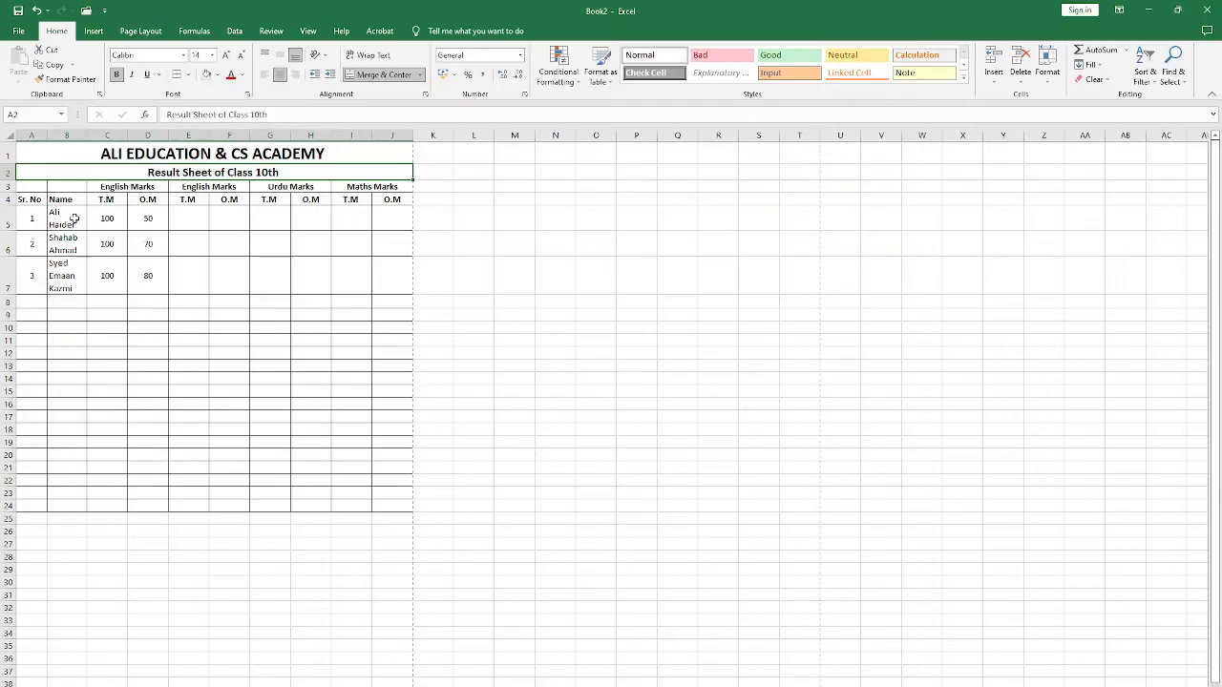
left_click(129, 187)
left_click(30, 187)
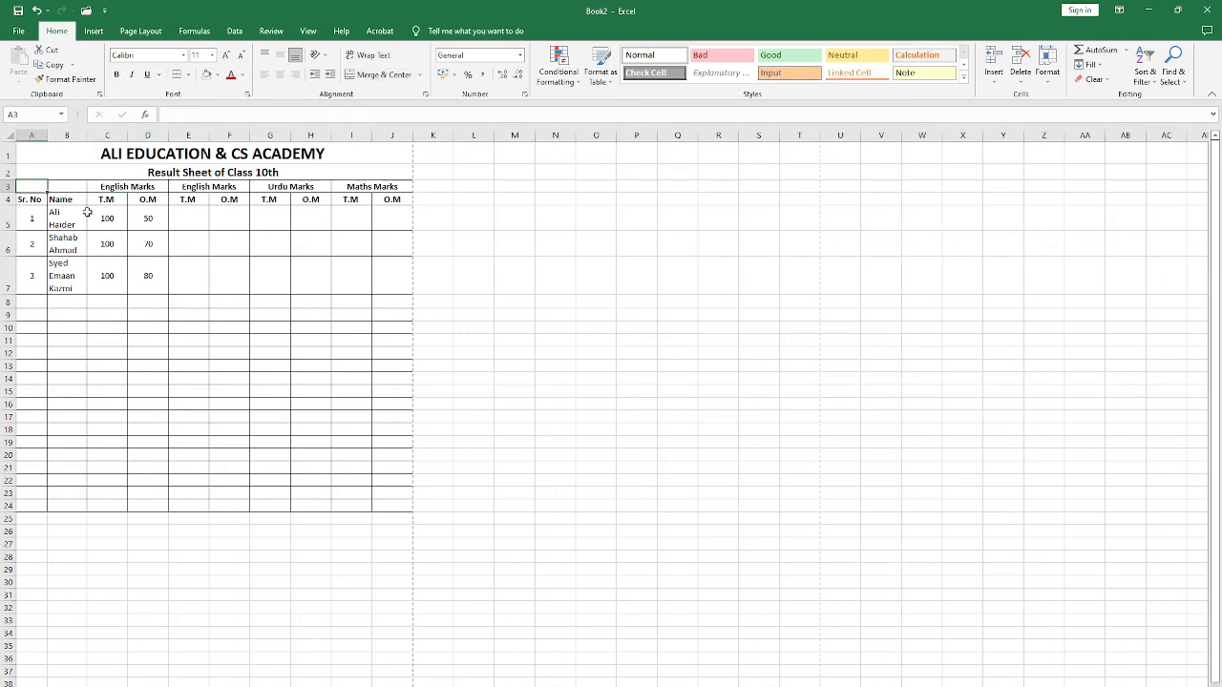
left_click(179, 174)
key("ctrl+p")
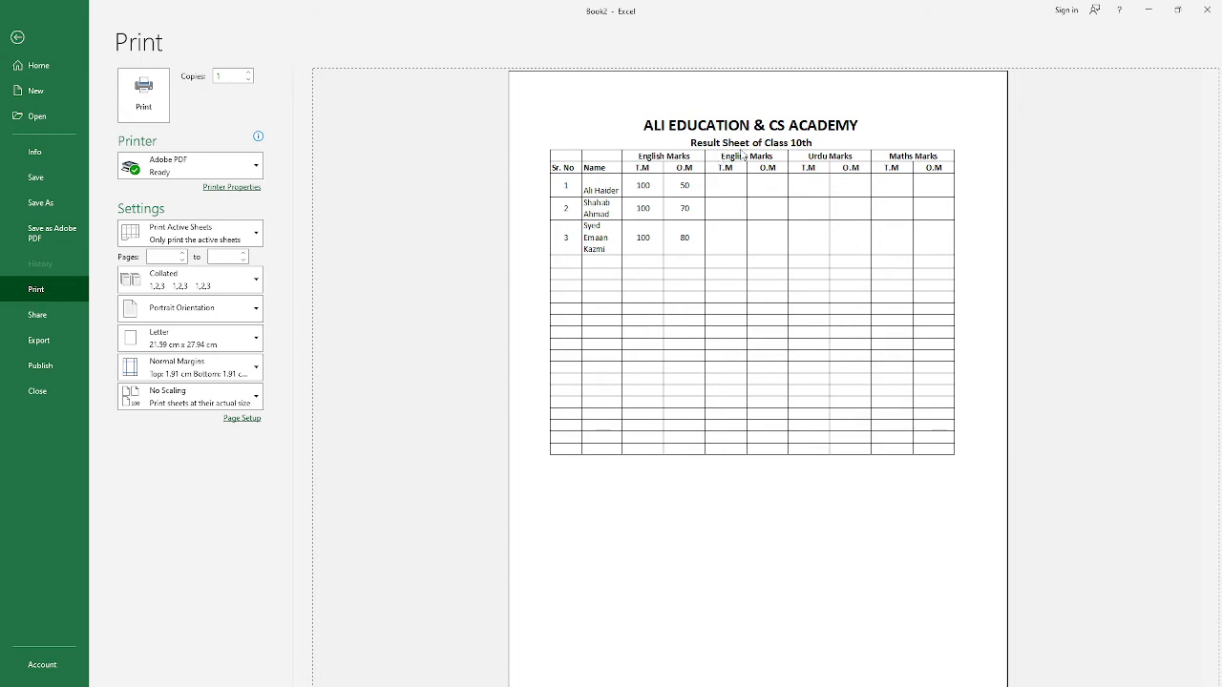
left_click(18, 37)
Step: Increase the height of row 2, which holds the "Result Sheet of Class 10th" title
left_click_drag(11, 180, 14, 189)
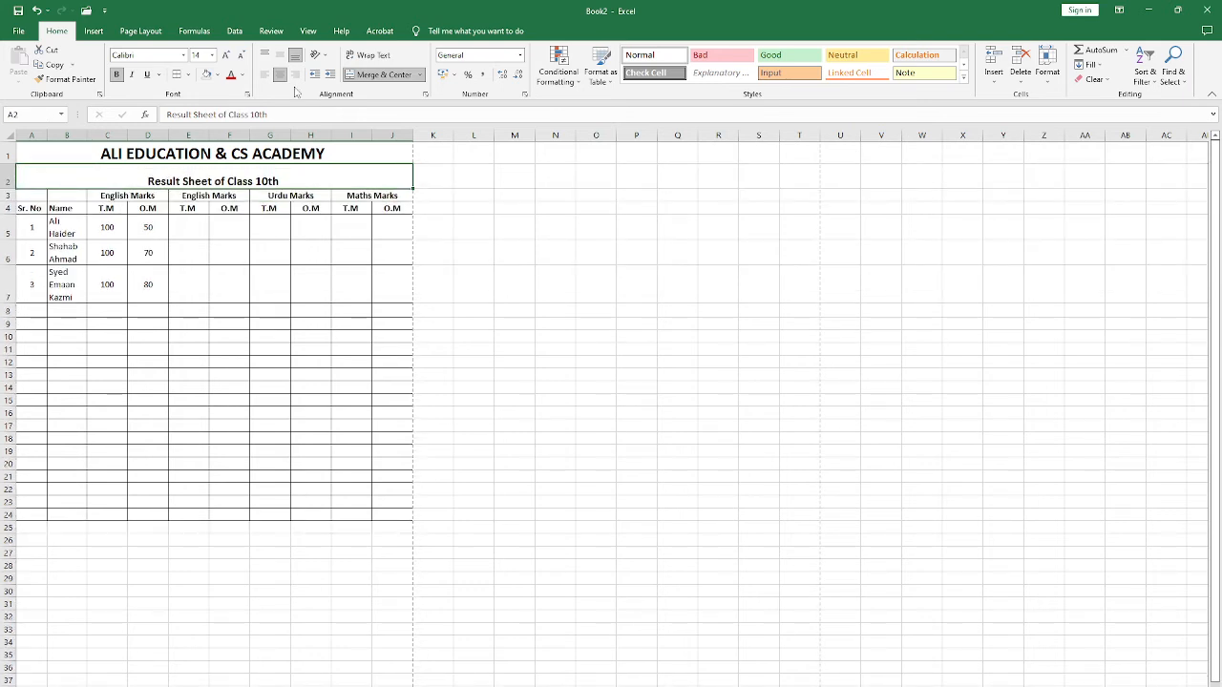
Step: Top-align the "Result Sheet of Class 10th" title in row 2 and check its spacing in the print preview
left_click(264, 55)
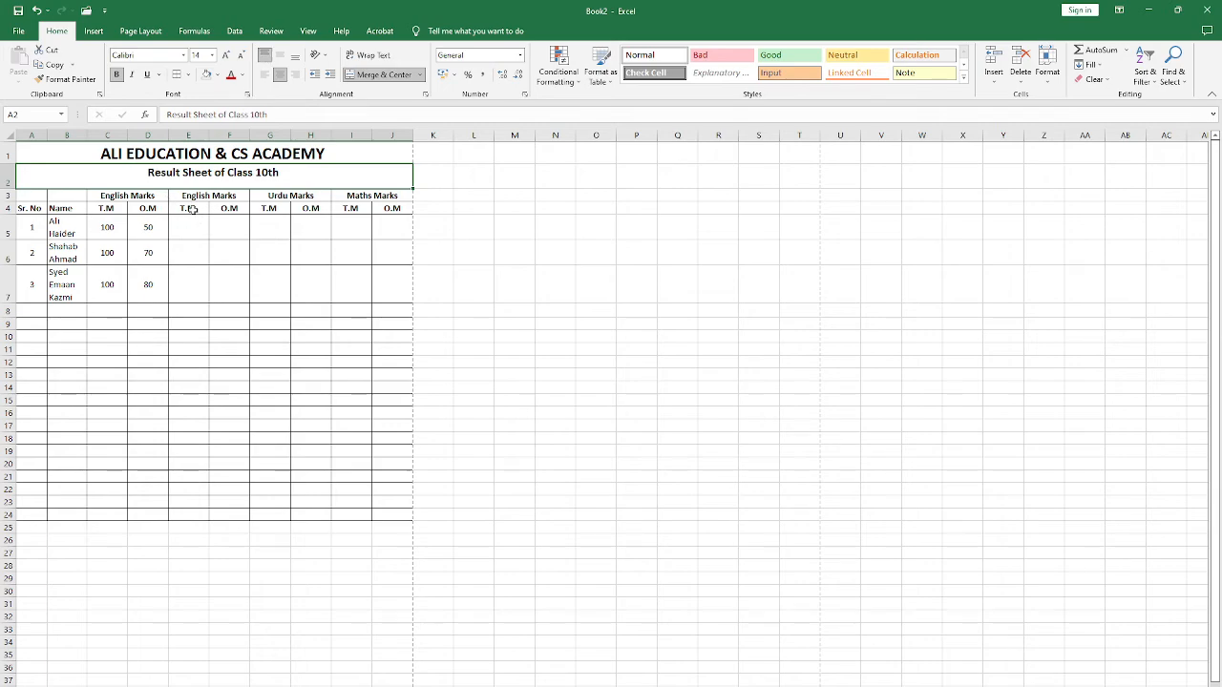
key("ctrl+p")
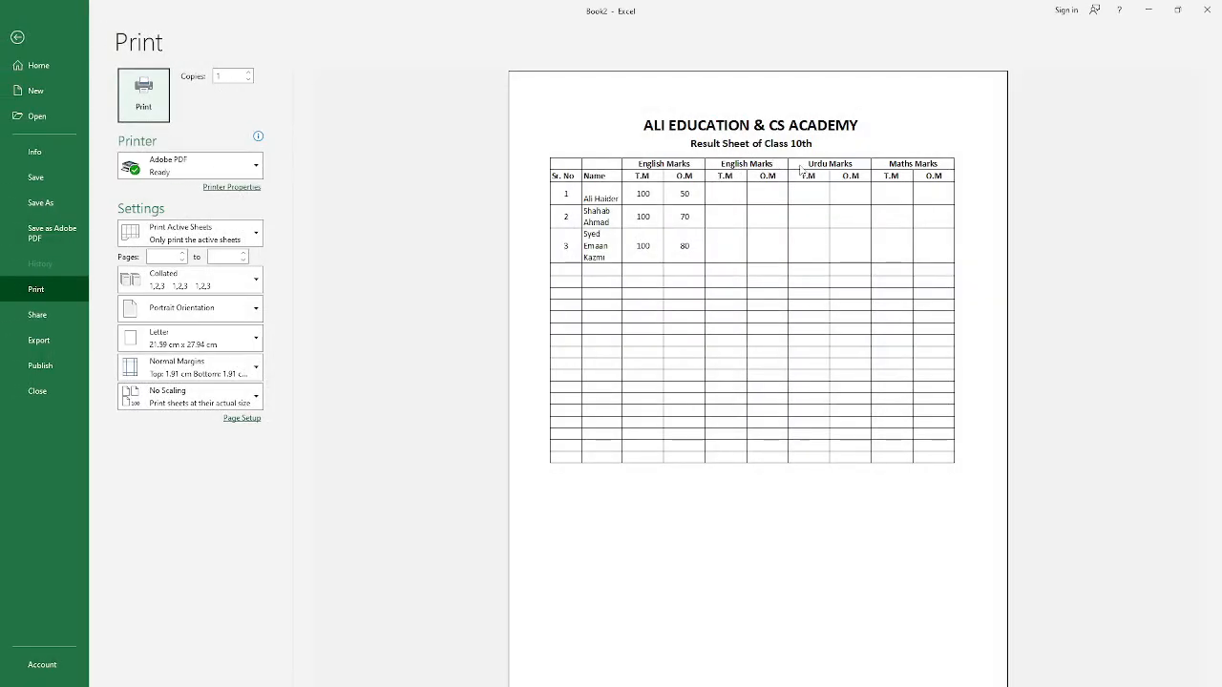
left_click(18, 37)
left_click(55, 175)
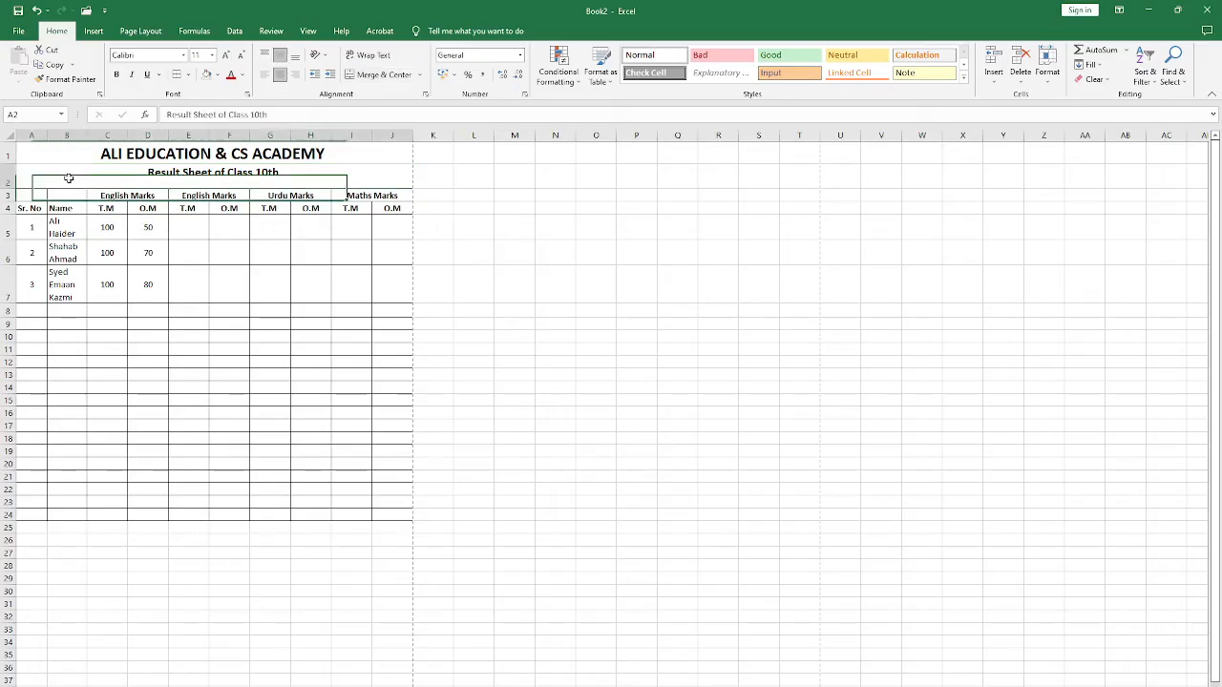
right_click(7, 178)
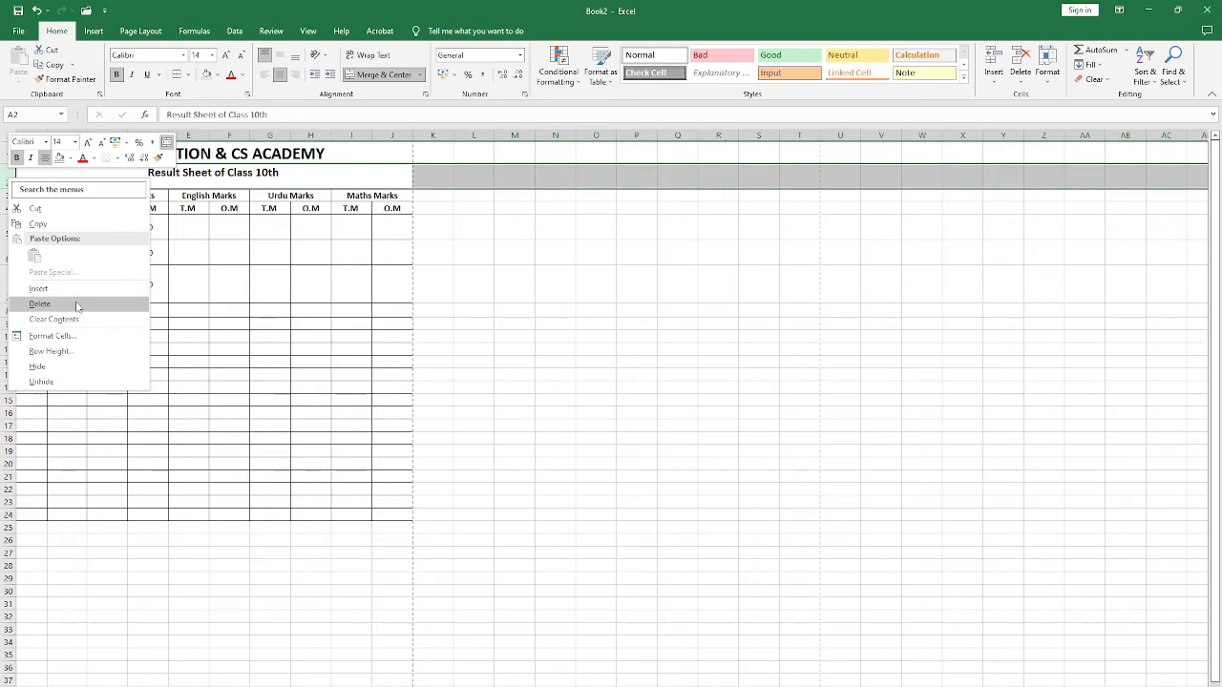
key("Escape")
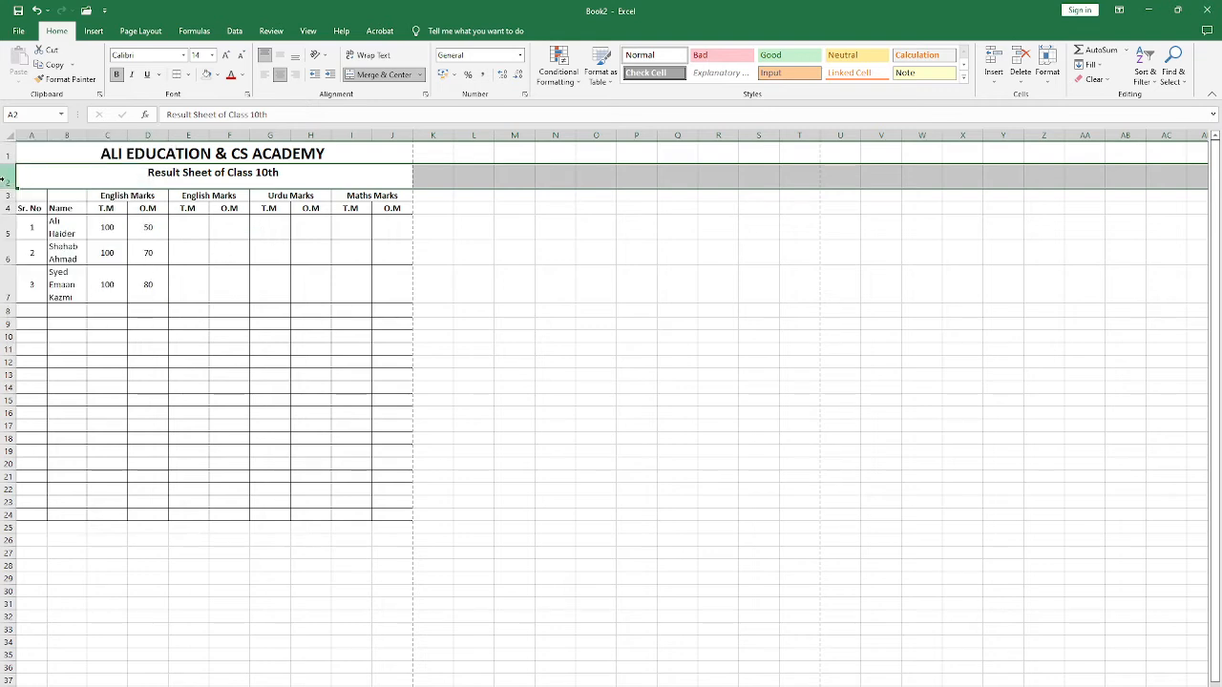
right_click(3, 179)
key("Escape")
left_click(271, 200)
left_click(265, 281)
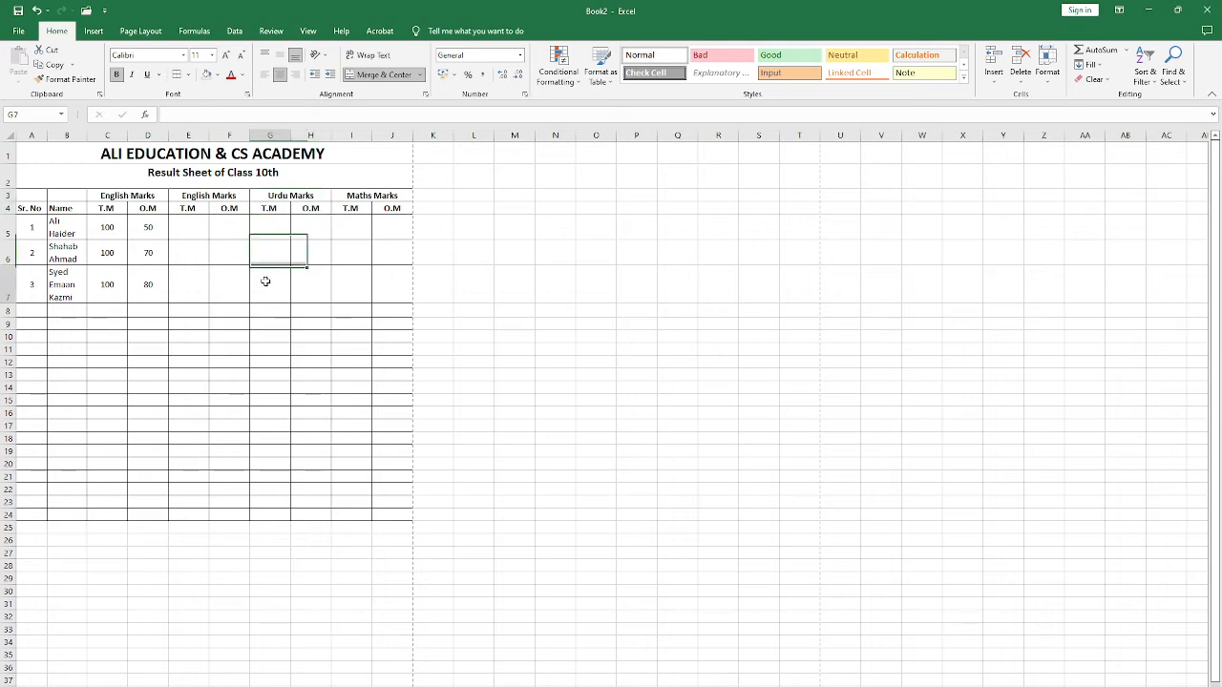
left_click(187, 234)
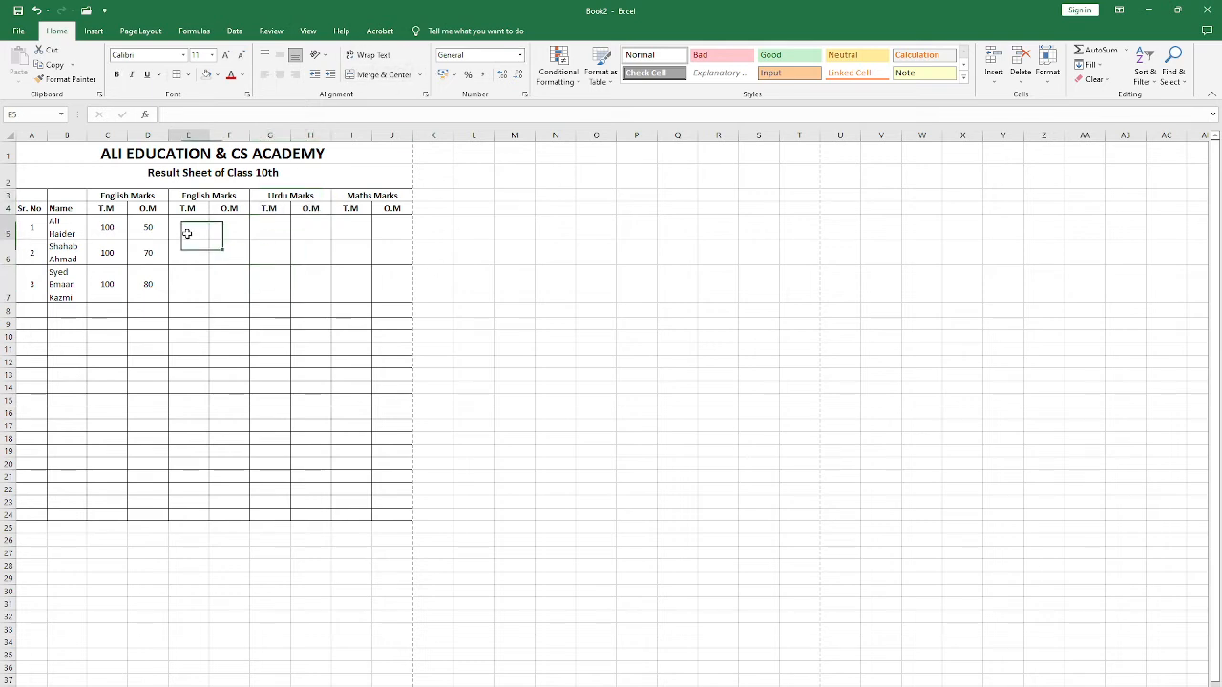
left_click(149, 232)
left_click(158, 286)
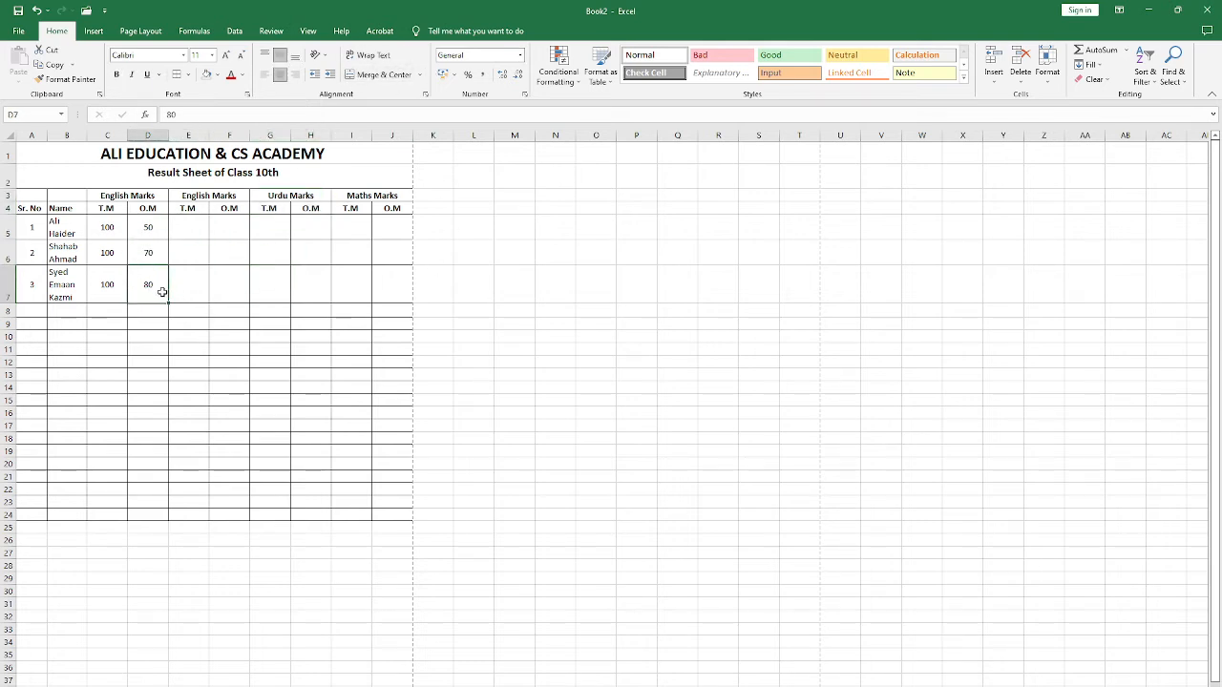
left_click(200, 206)
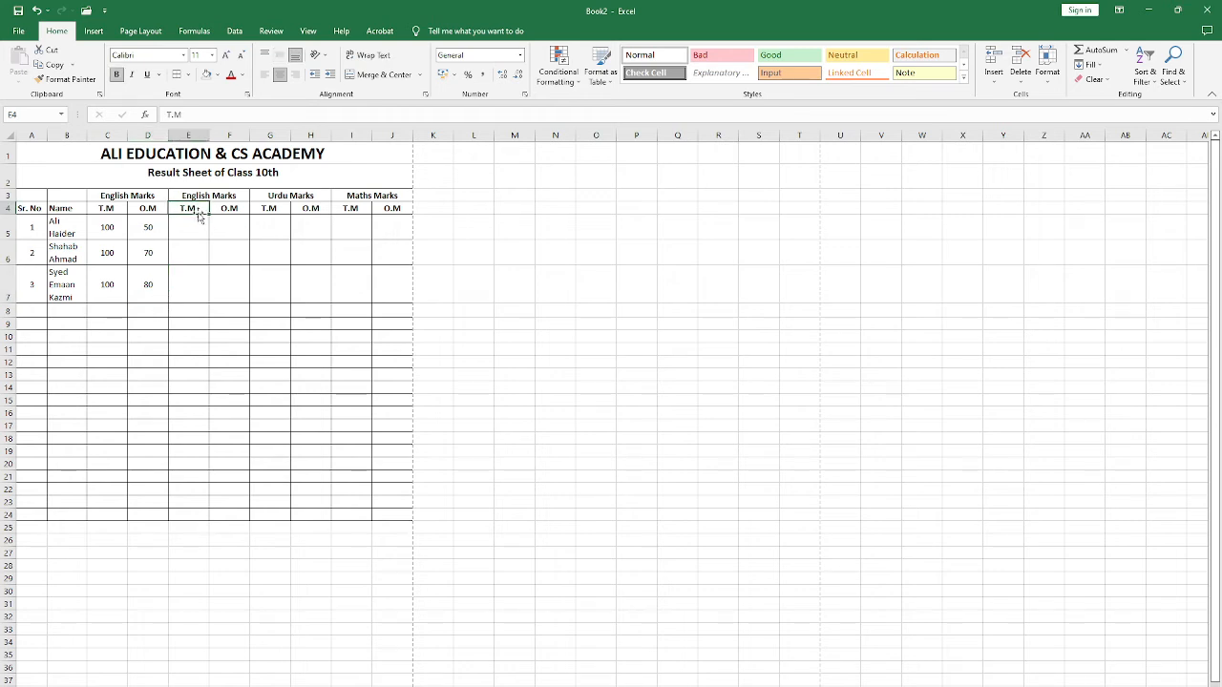
left_click(163, 288)
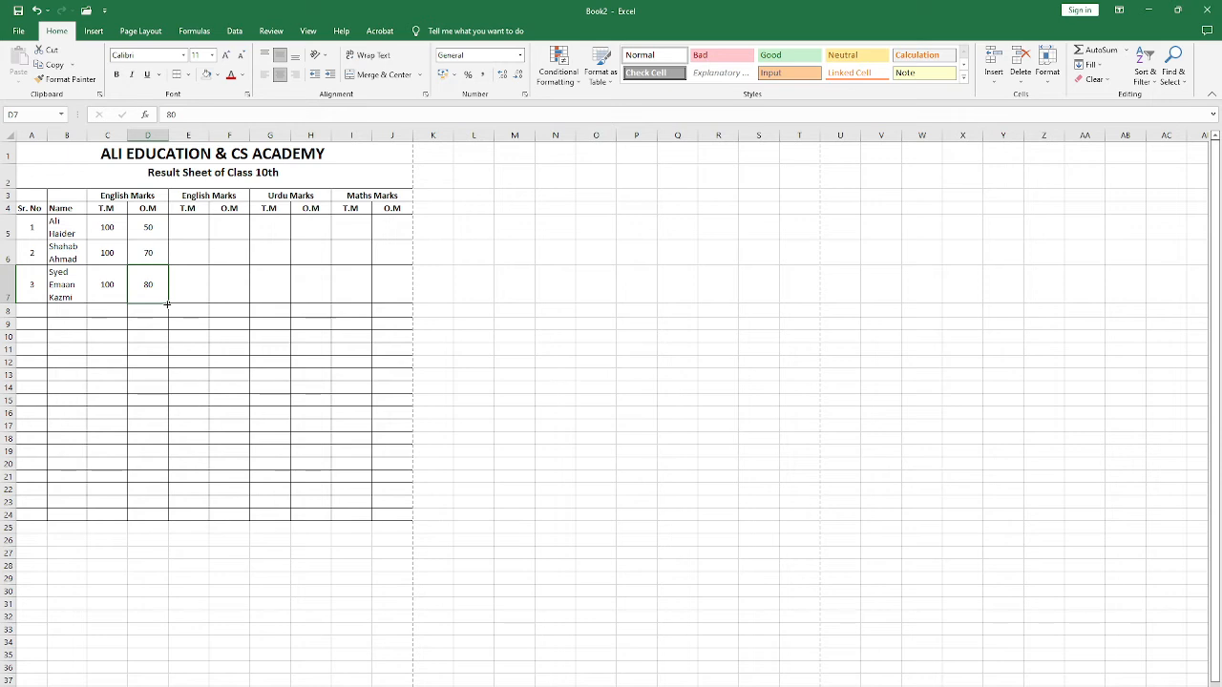
Step: Try to extend the O.M marks in D5:D7 down the column by filling into the rows below
mouse_move(167, 304)
left_mouse_down()
mouse_move(172, 341)
mouse_move(160, 290)
left_mouse_up()
type("8")
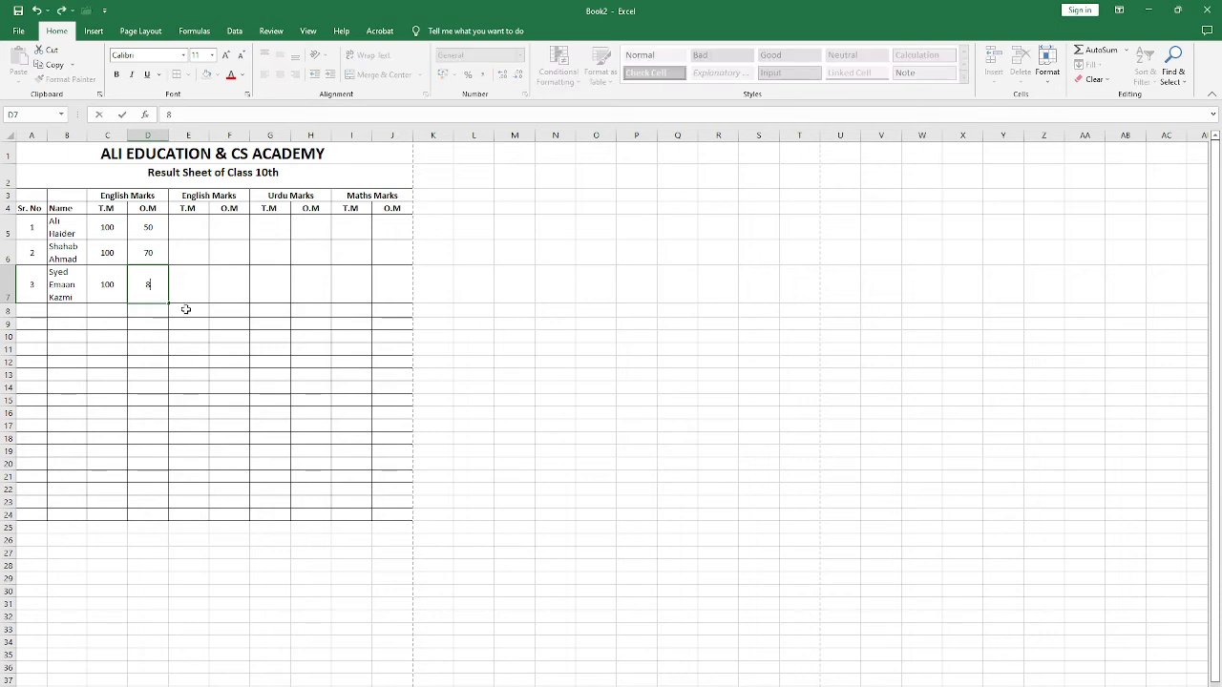
key("Up")
key("Up")
key("shift+Down")
key("shift+Down")
key("shift+Down")
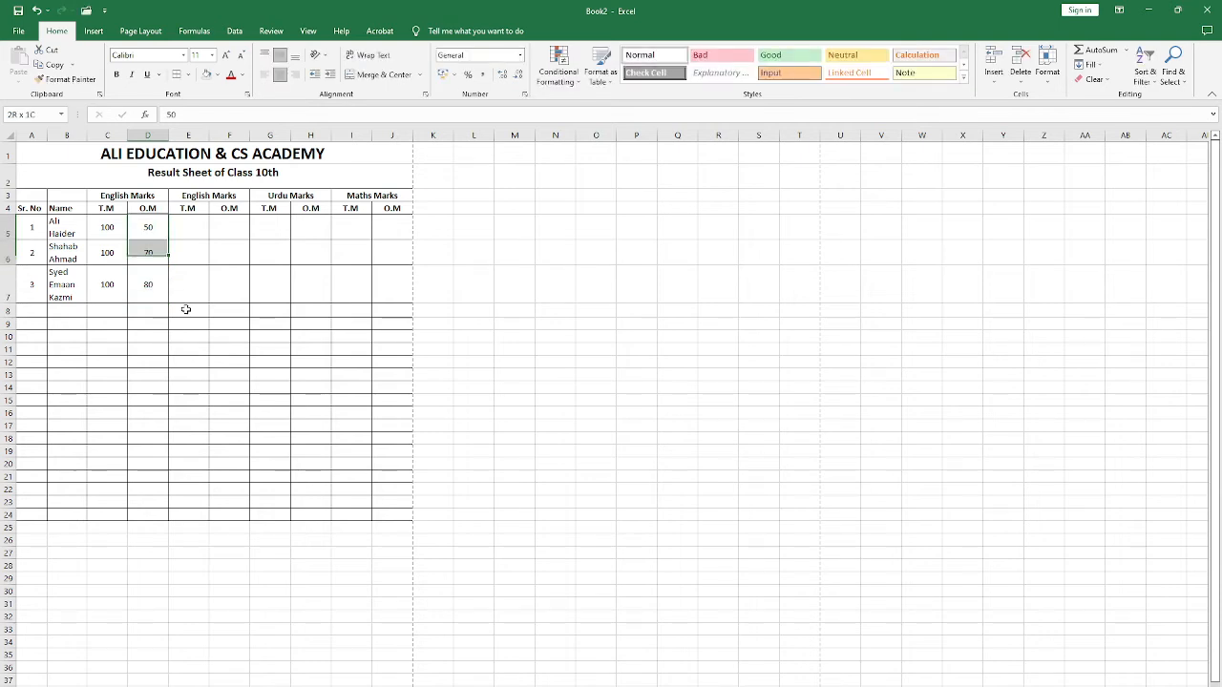
key("shift+Up")
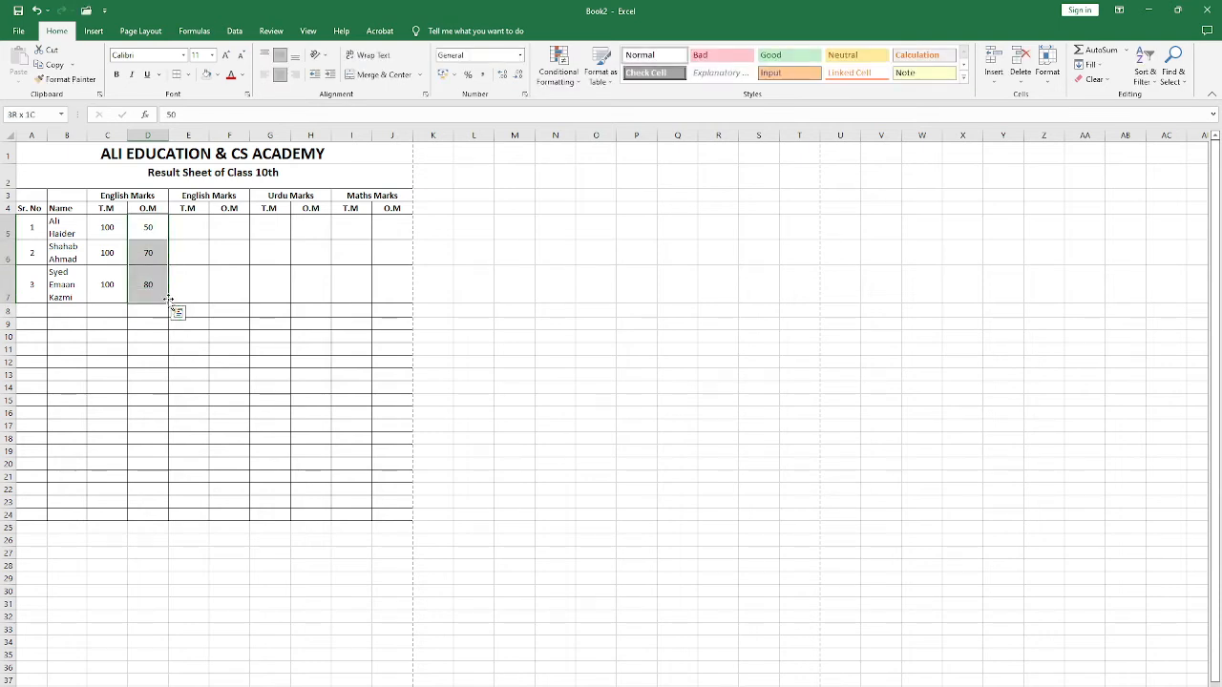
left_click_drag(168, 304, 168, 317)
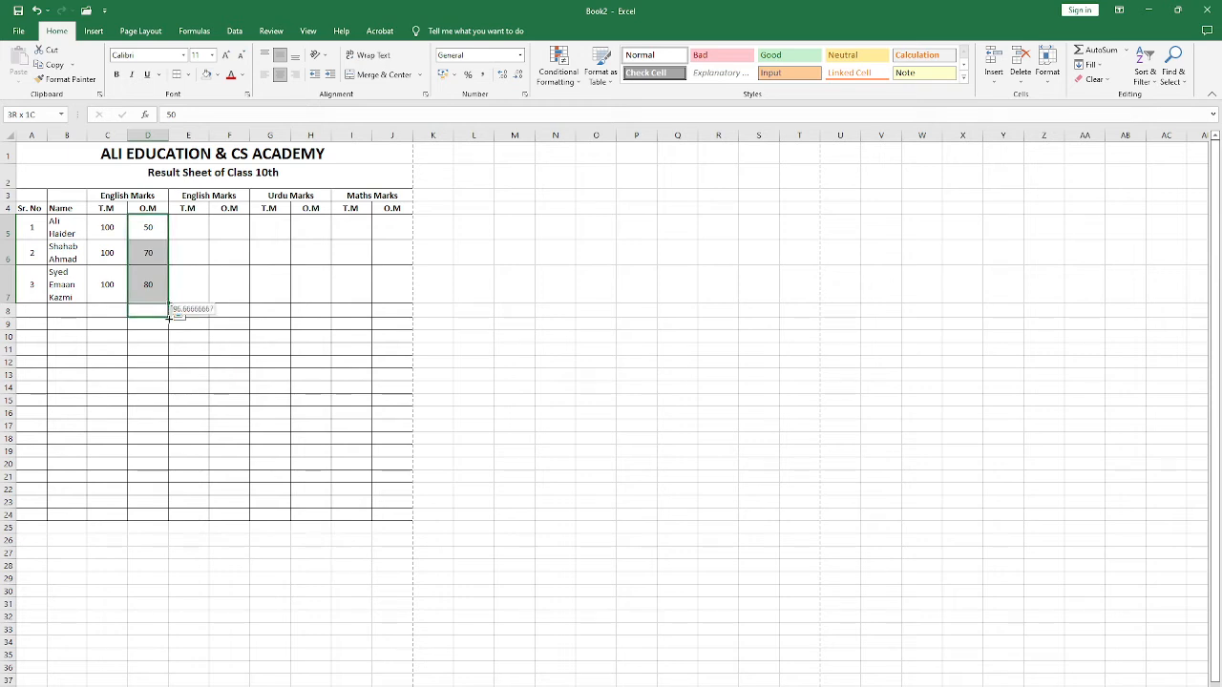
left_click_drag(169, 322, 169, 329)
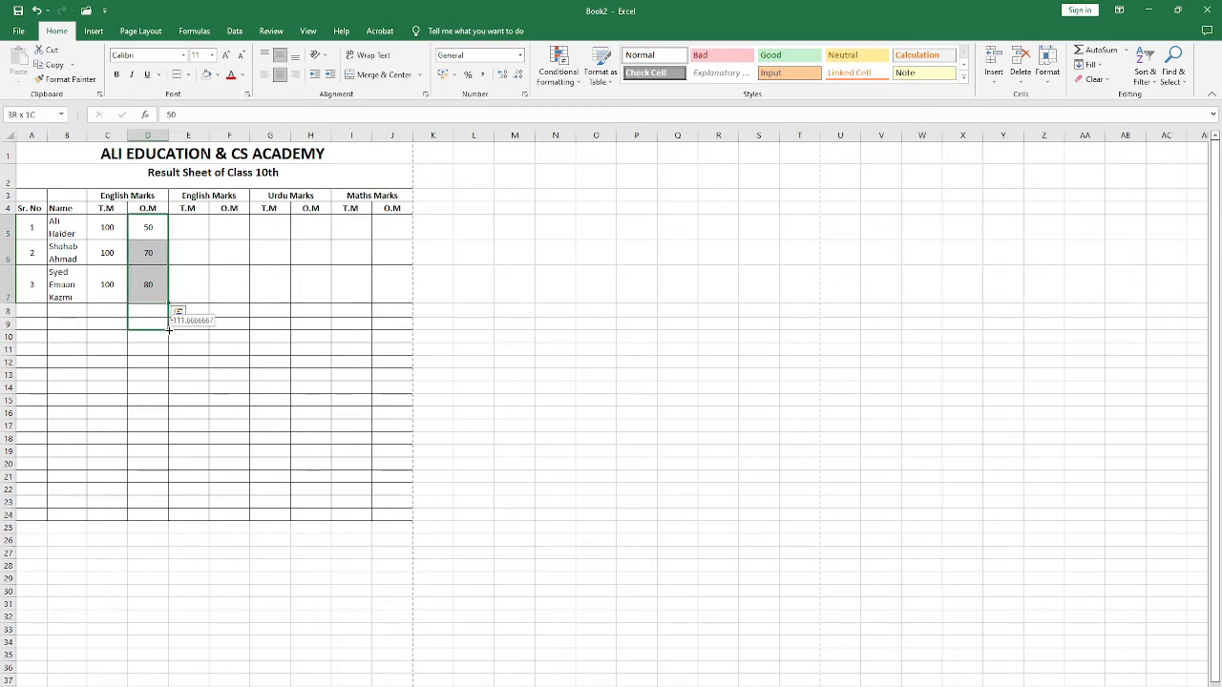
left_click_drag(168, 334, 170, 304)
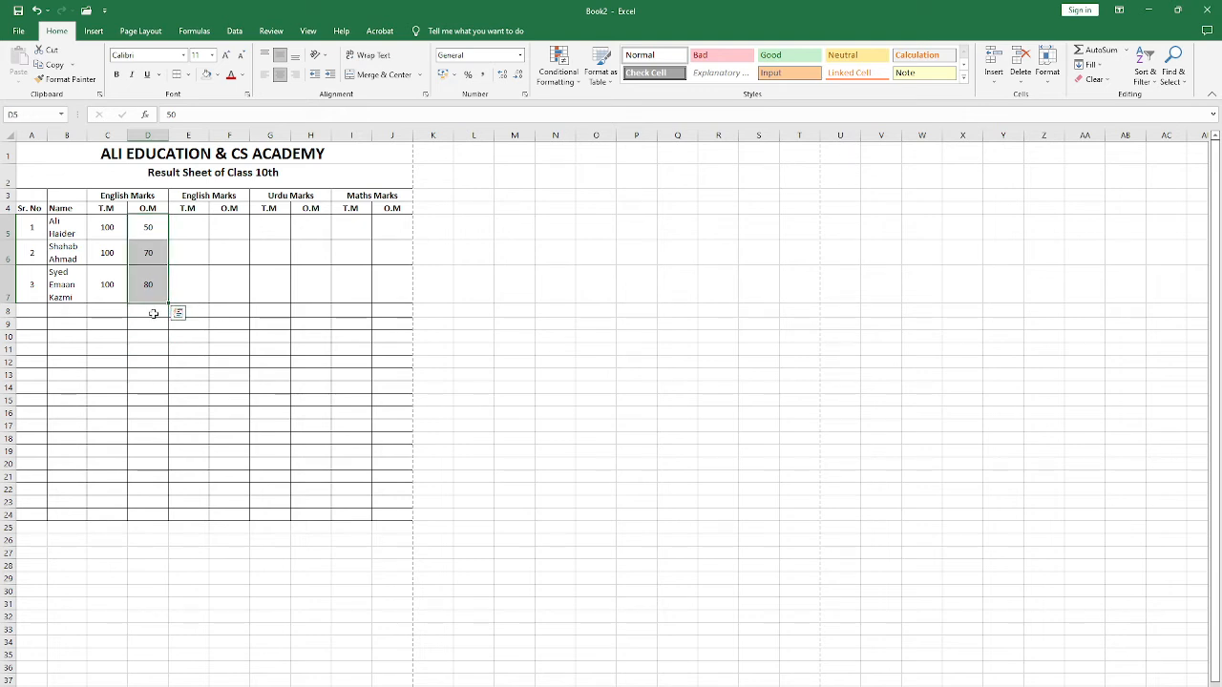
Step: Fill the Sr. No series down column A to row 24, ending at 20
left_click(153, 313)
left_click_drag(36, 235, 39, 516)
left_click(218, 378)
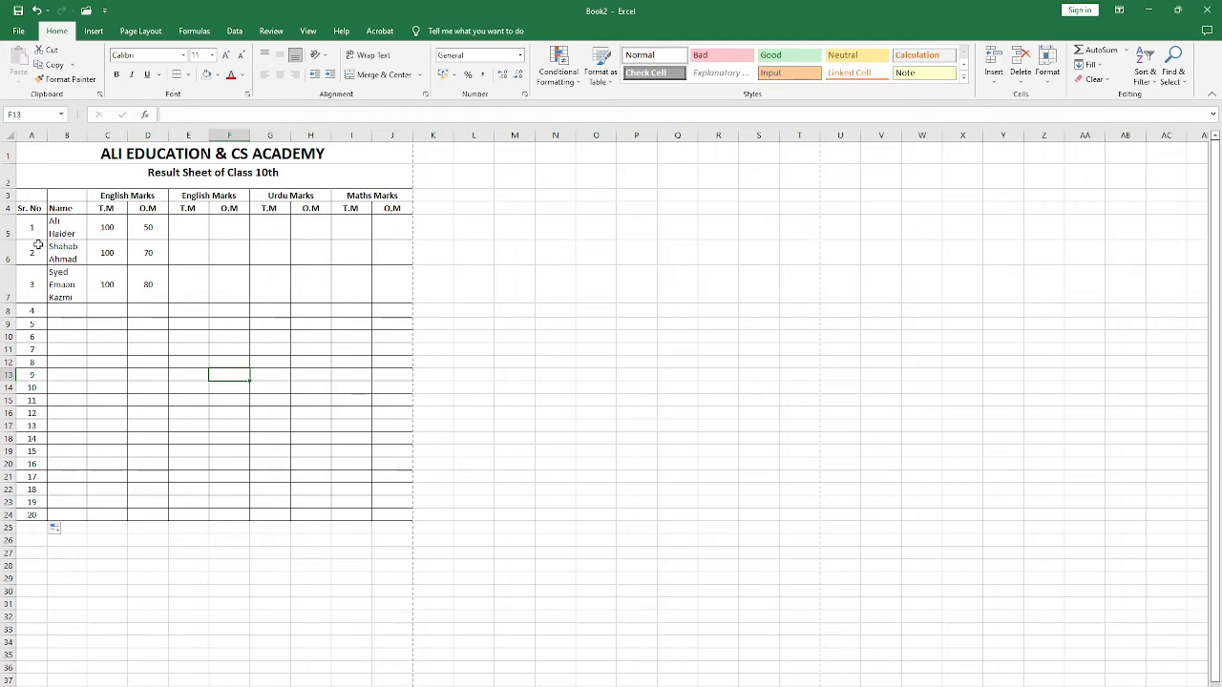
Step: Set the number format of the English O.M marks in D5, D6 and D7 to Text
left_click(486, 58)
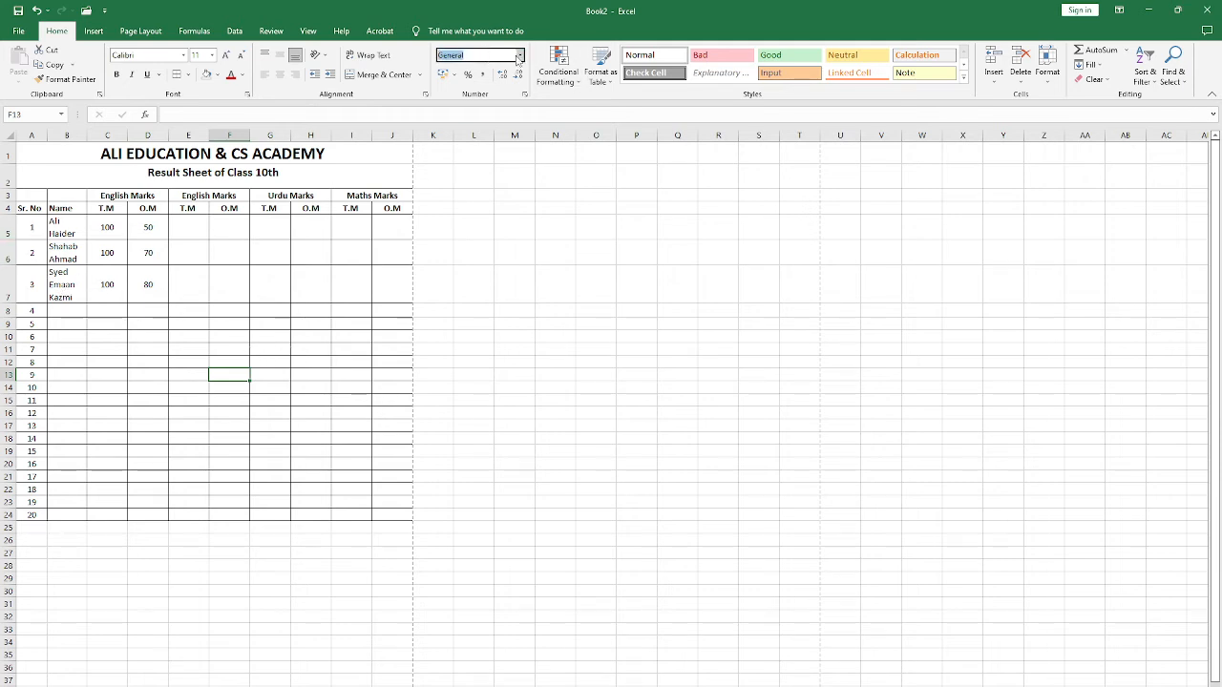
left_click(151, 277)
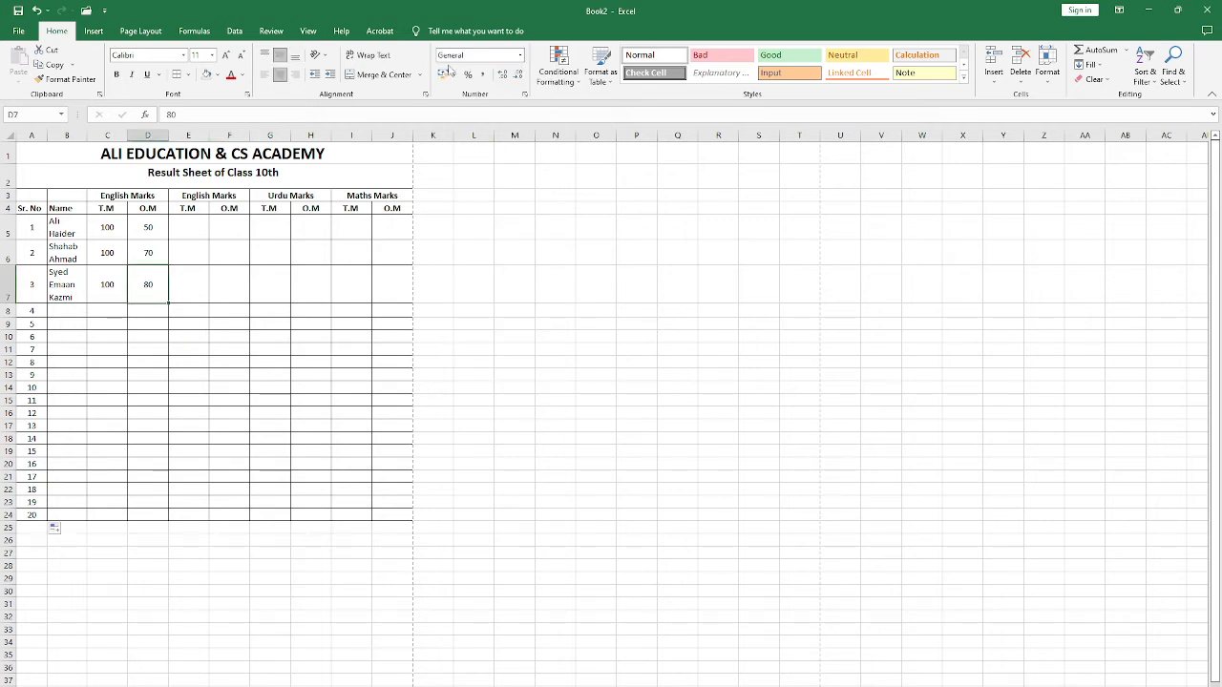
left_click(520, 55)
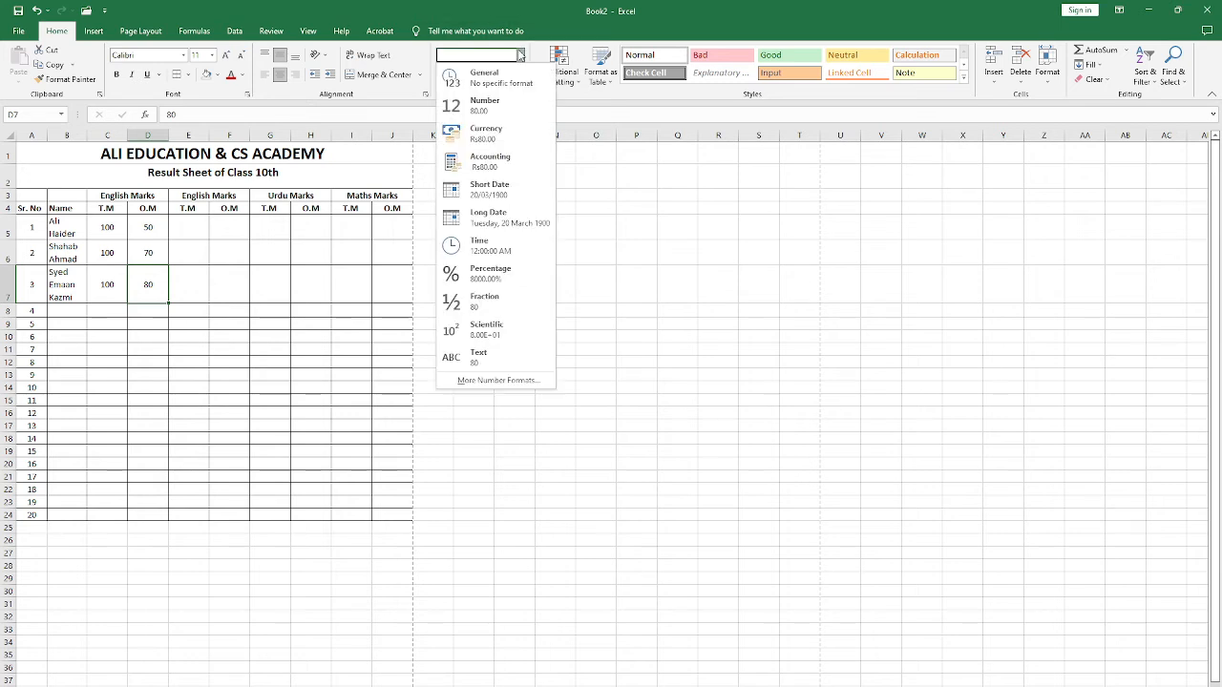
left_click(473, 361)
mouse_move(169, 305)
left_mouse_down()
mouse_move(169, 414)
mouse_move(161, 293)
left_mouse_up()
left_click(153, 231)
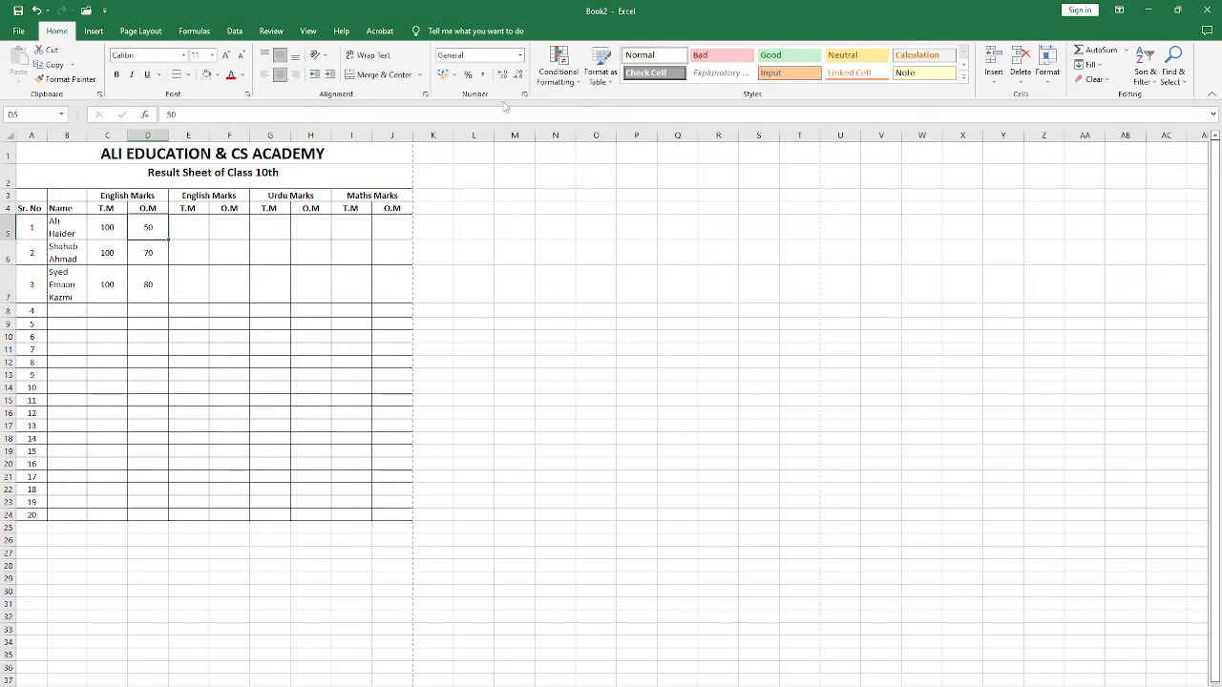
left_click(519, 55)
left_click(478, 357)
left_click(159, 256)
left_click(519, 54)
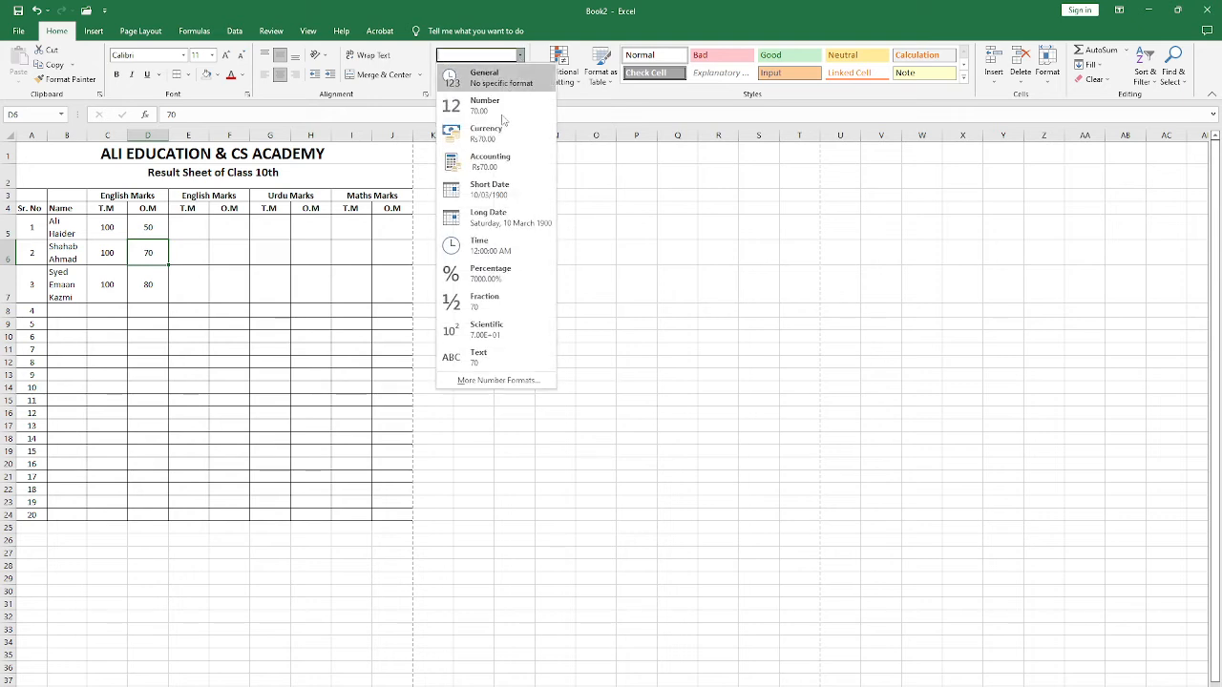
left_click(476, 362)
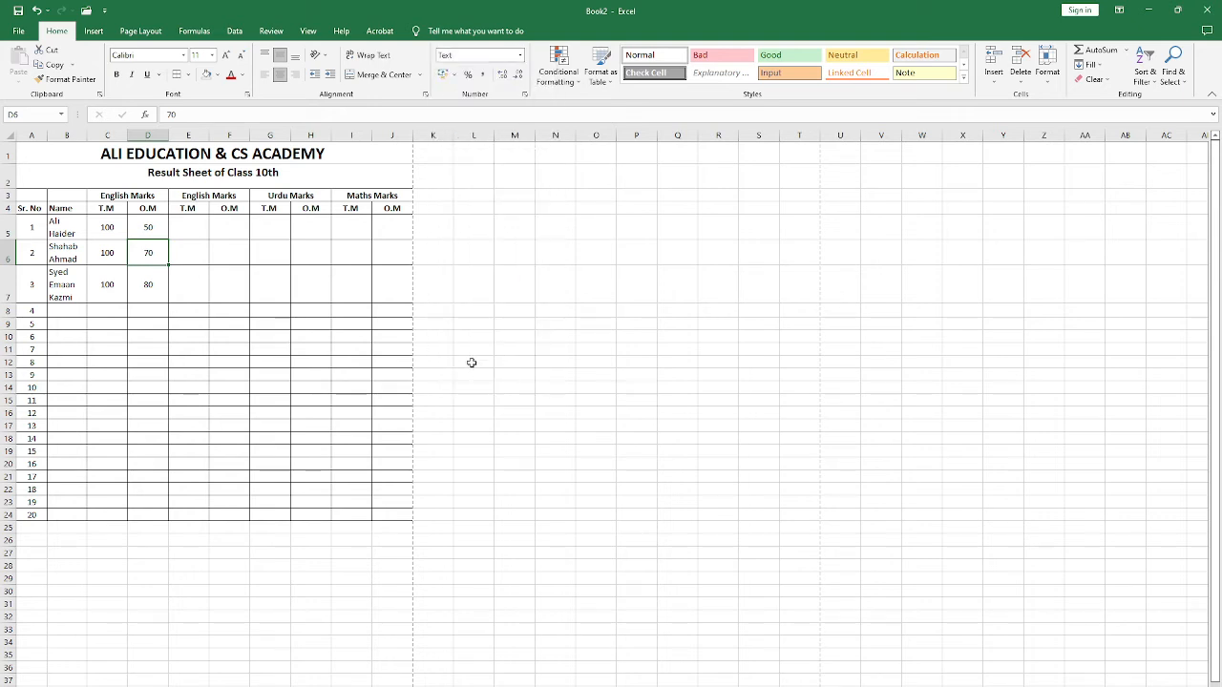
Step: Try copying the O.M marks from D5:D7 into D8:D10, and undo the paste
left_click_drag(153, 226, 150, 284)
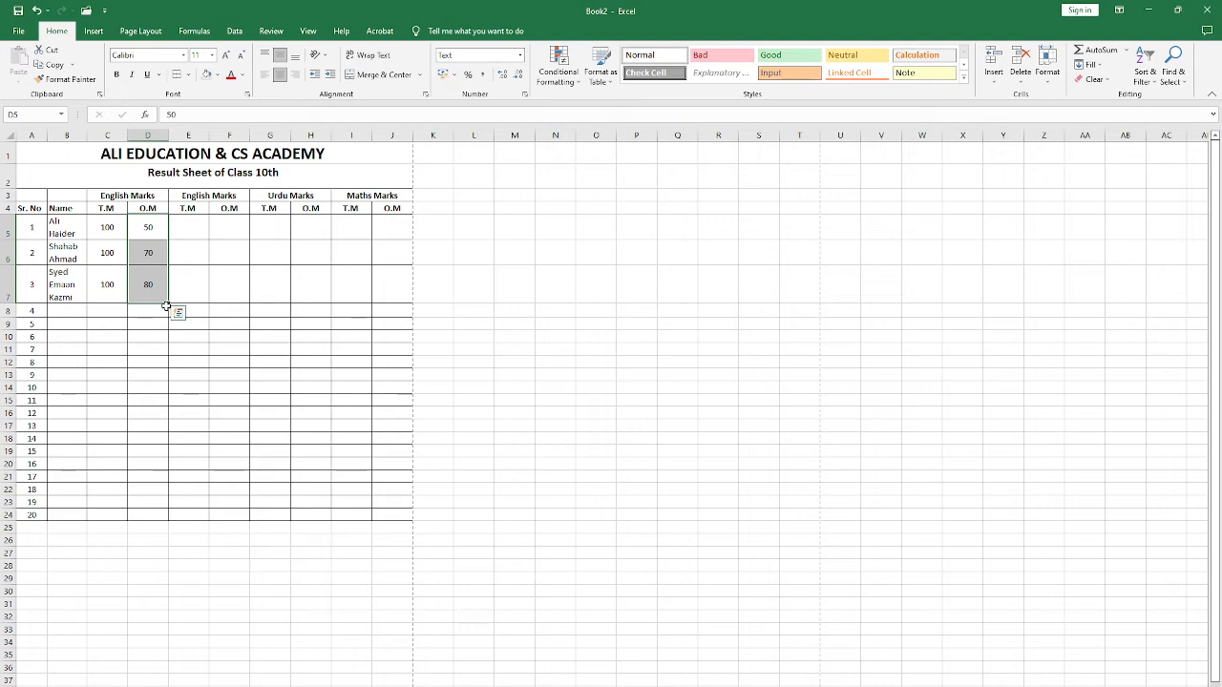
left_click(166, 307)
left_click_drag(164, 229, 169, 305)
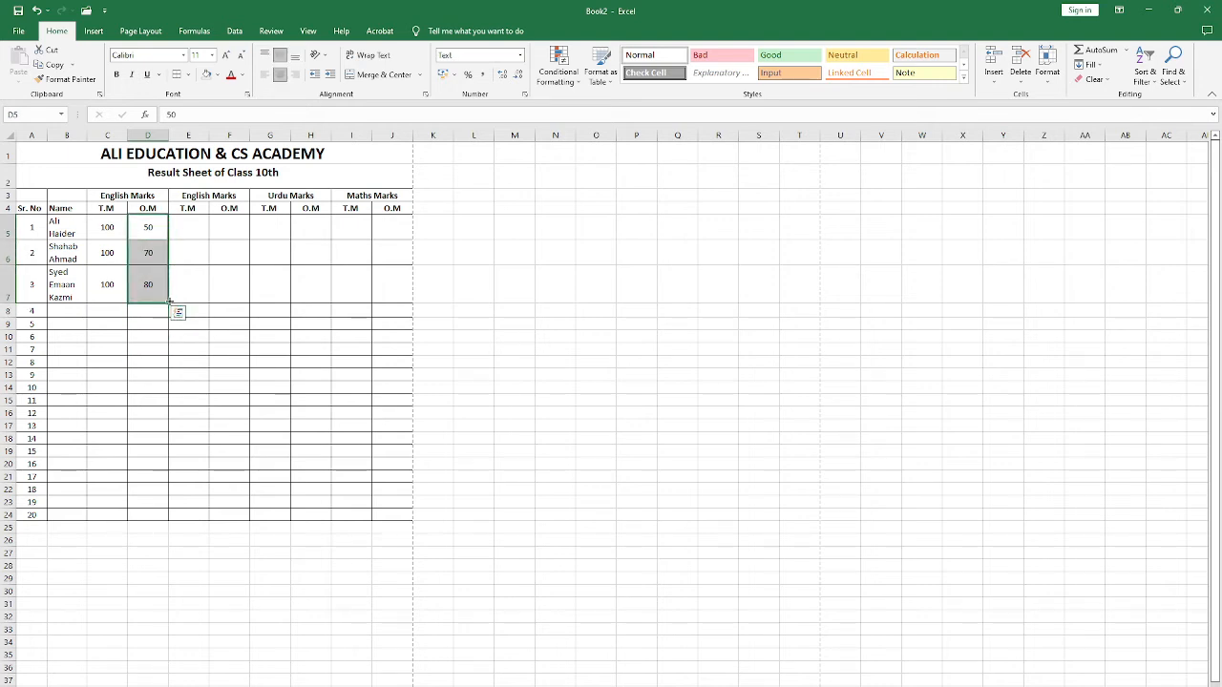
left_click(150, 280)
left_click_drag(152, 229, 151, 286)
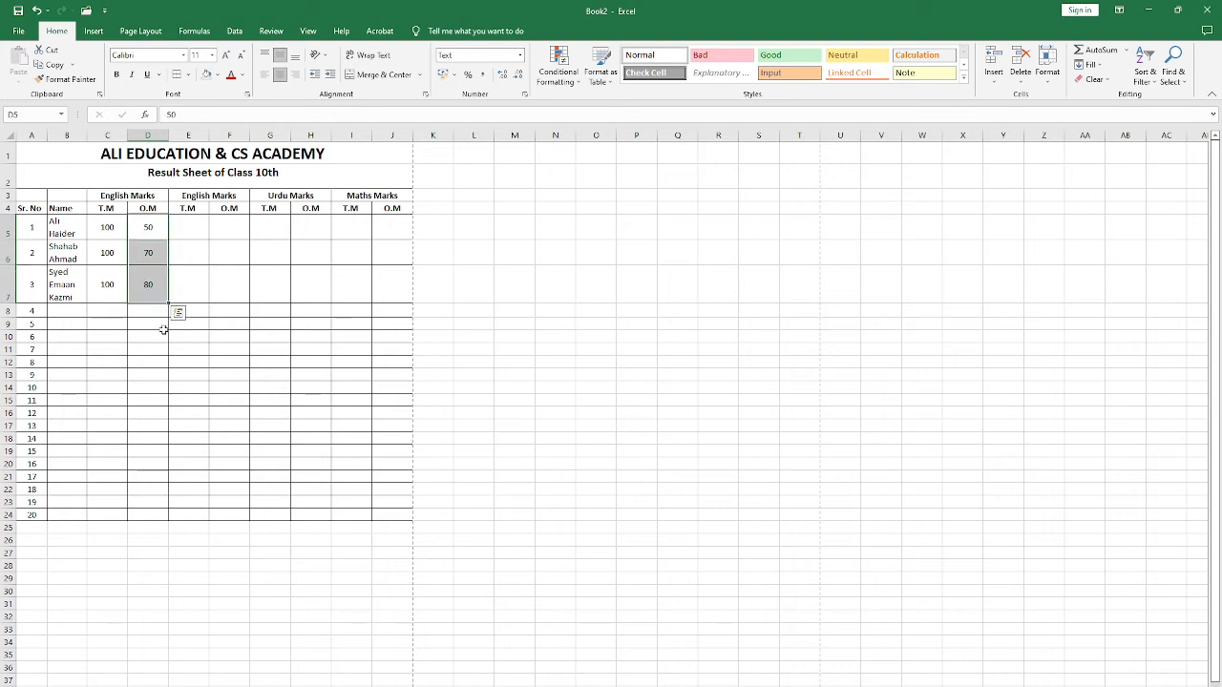
key("ctrl+c")
left_click(148, 311)
key("ctrl+v")
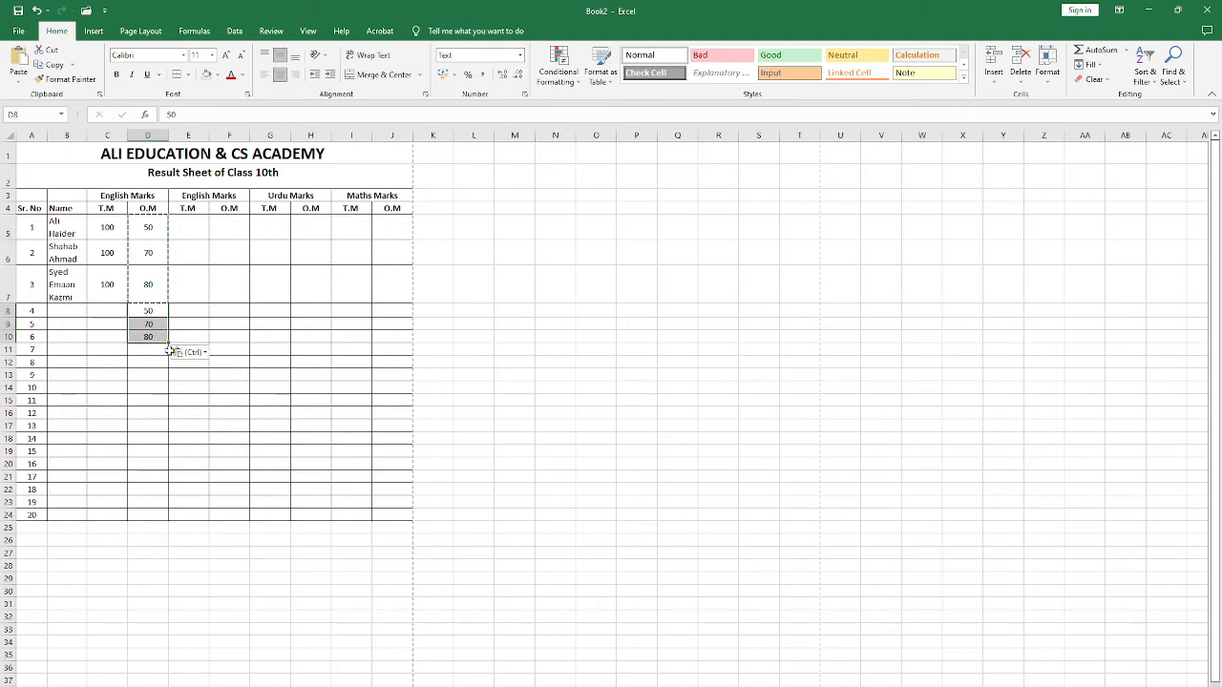
key("ctrl+z")
left_click(162, 281)
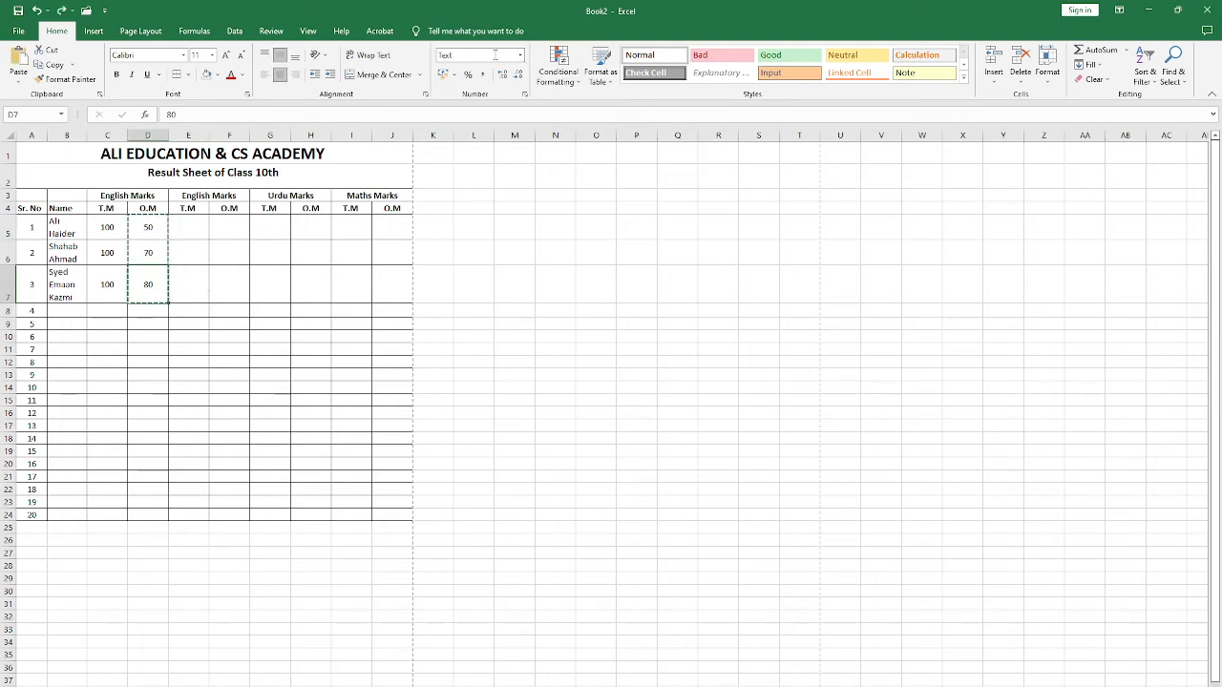
key("ctrl+s")
left_click(29, 48)
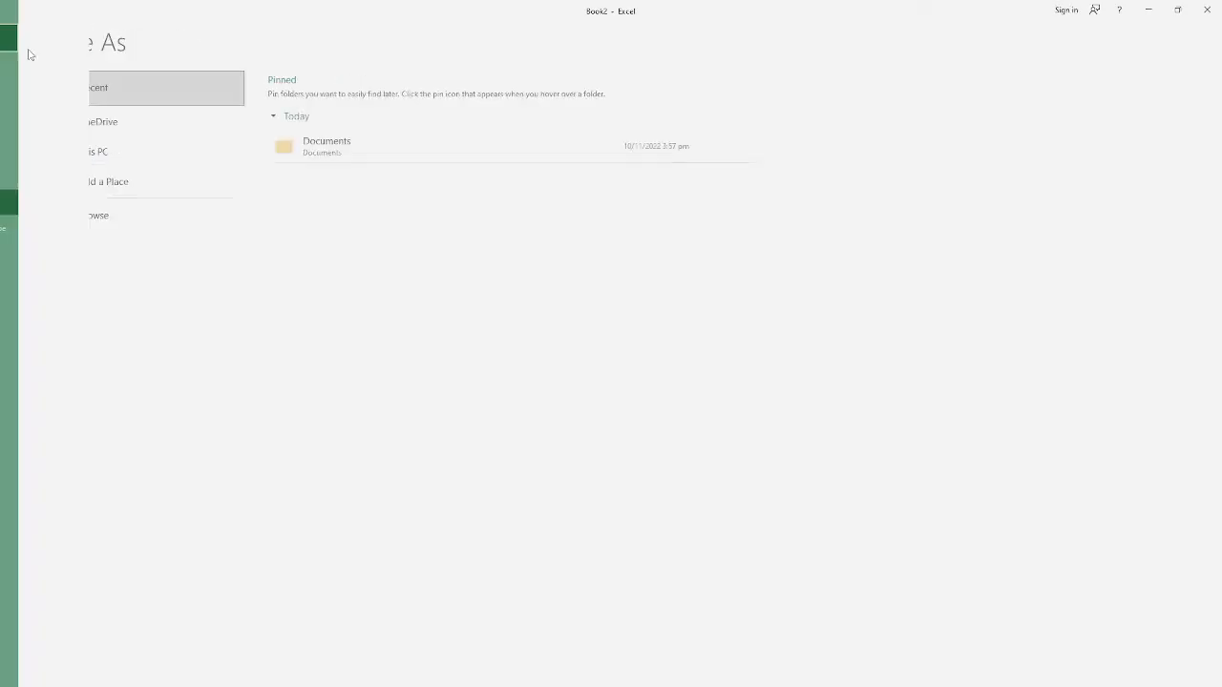
left_click_drag(151, 226, 144, 282)
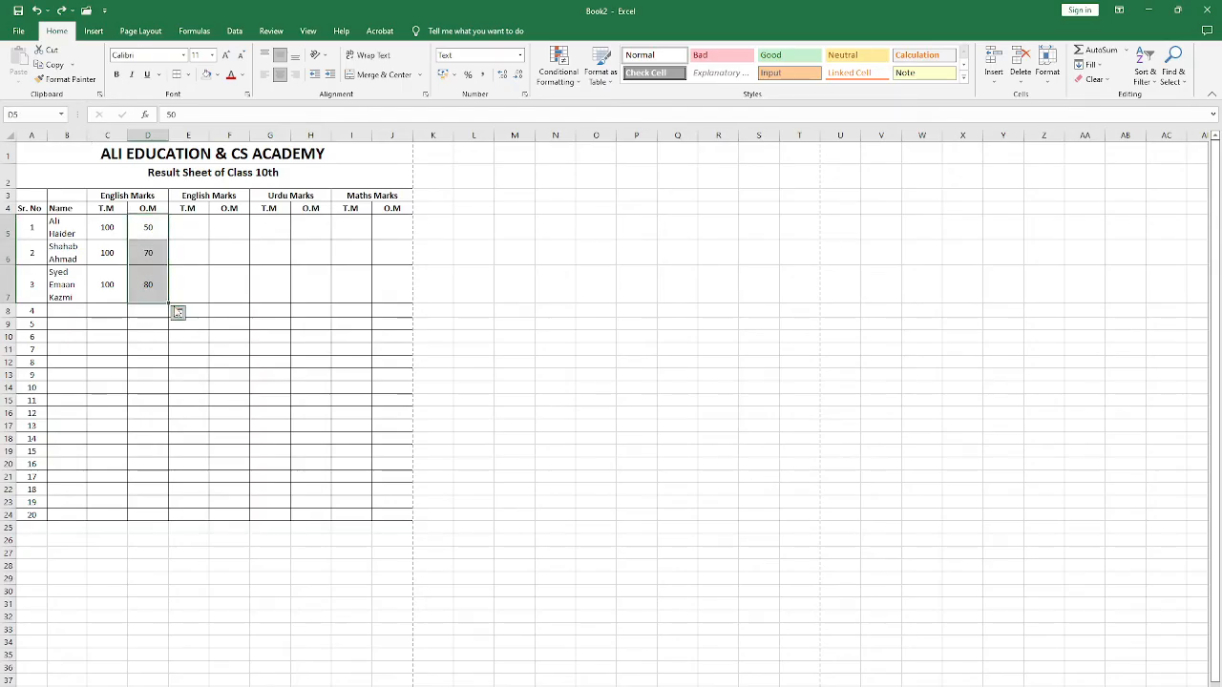
Step: Fill the English total marks of 100 down the T.M column from C5 to C24
left_click_drag(115, 230, 120, 286)
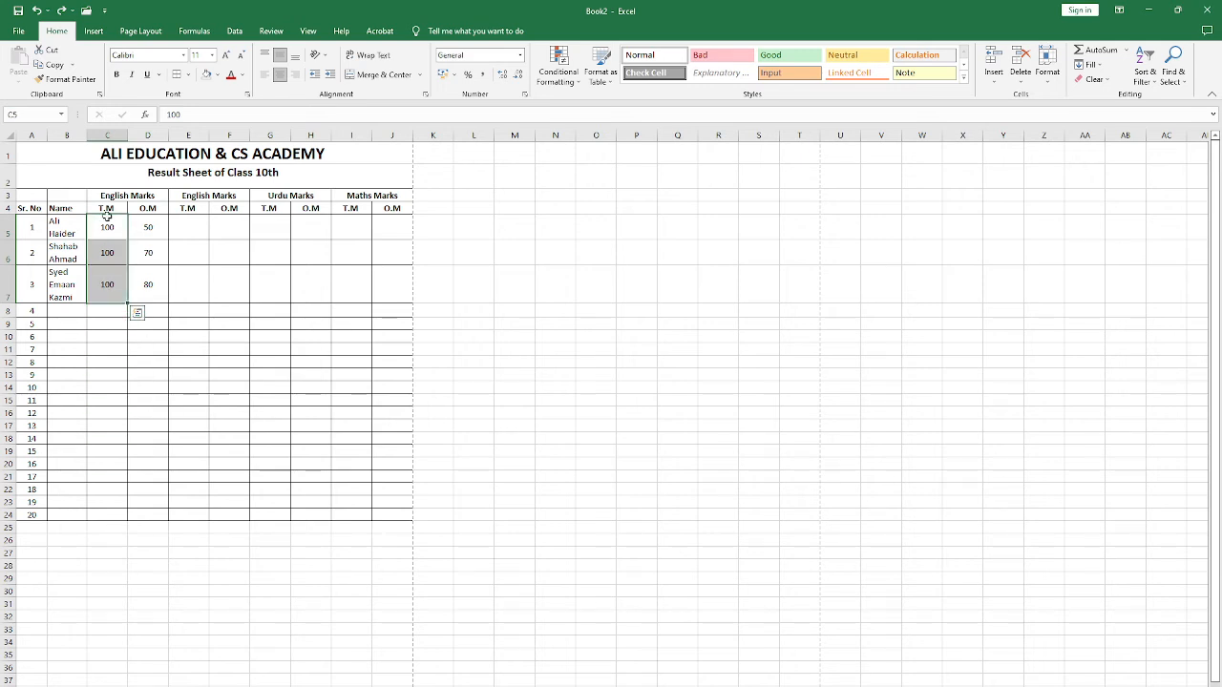
left_click(103, 262)
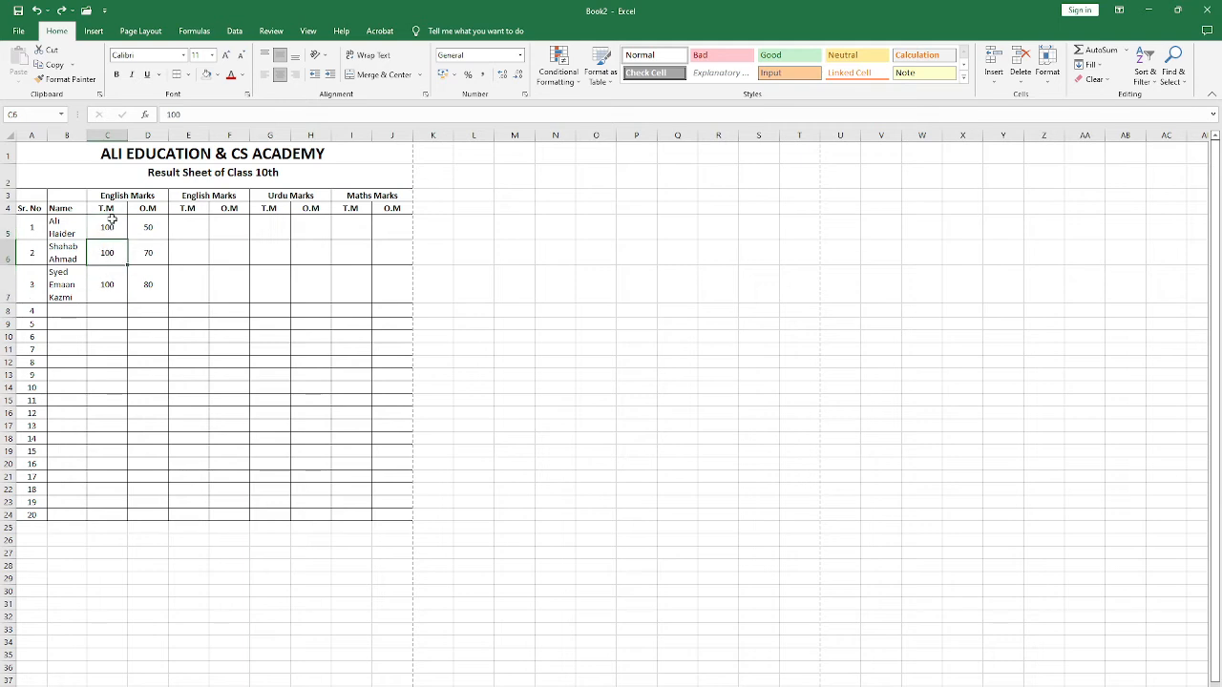
left_click_drag(120, 229, 105, 516)
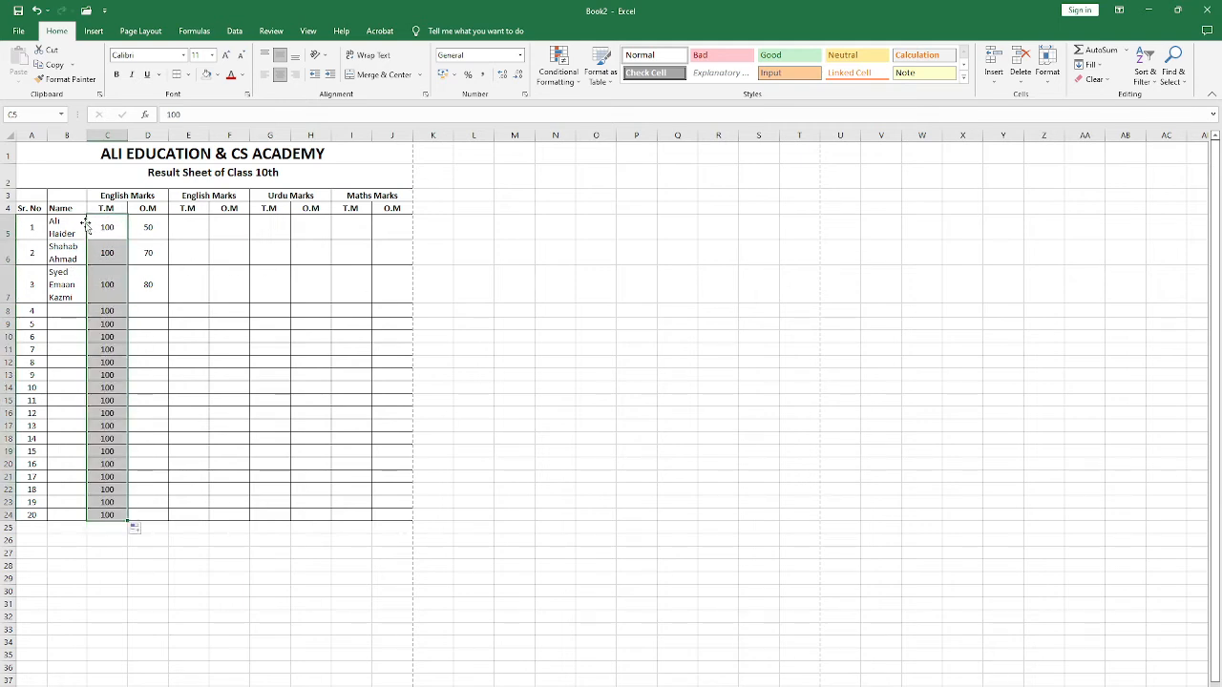
Step: Copy the total marks in C5:C24 into the next two T.M columns, starting at E5 and G5
key("ctrl+c")
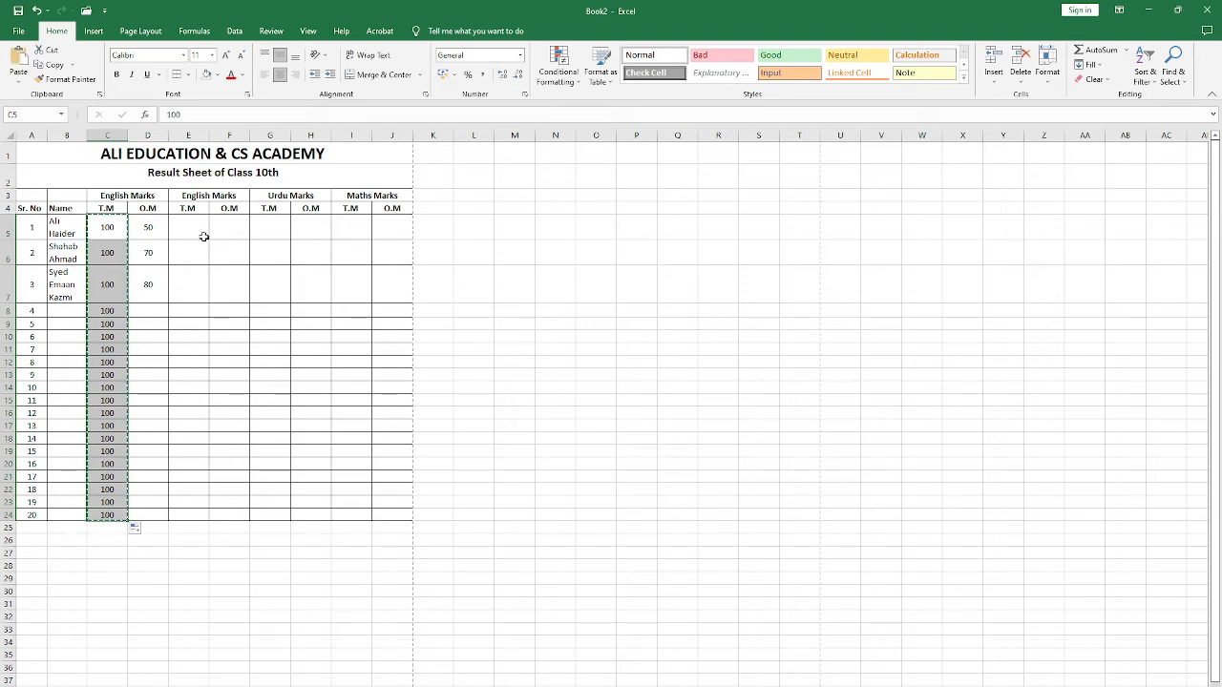
left_click(189, 227)
key("ctrl+v")
left_click(270, 227)
key("ctrl+v")
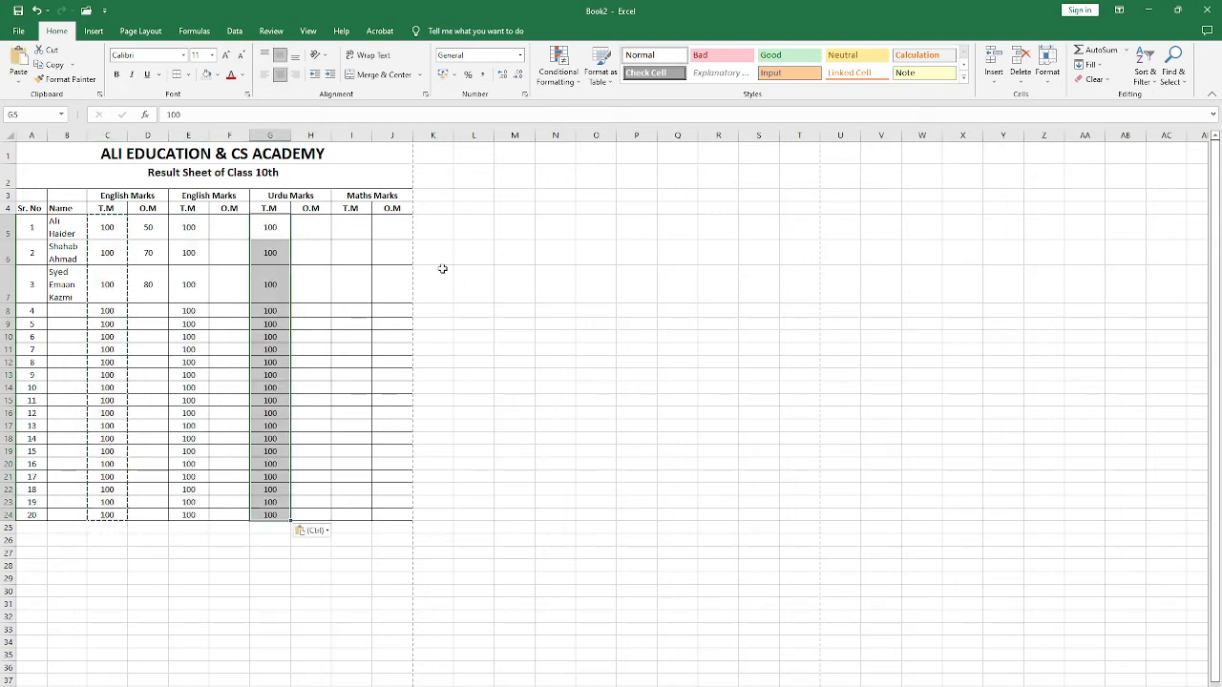
Step: Copy the total marks of 100 from C5:C24 into the Maths T.M column, starting at I5
left_click(349, 227)
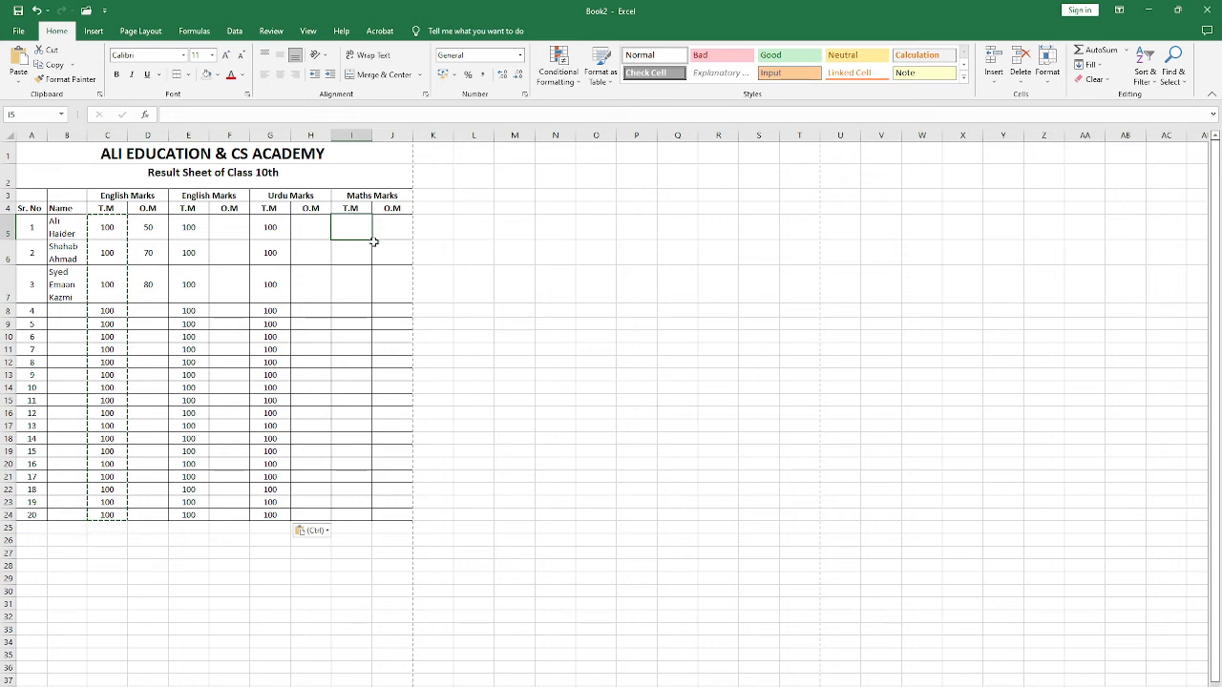
key("ctrl+v")
key("ctrl")
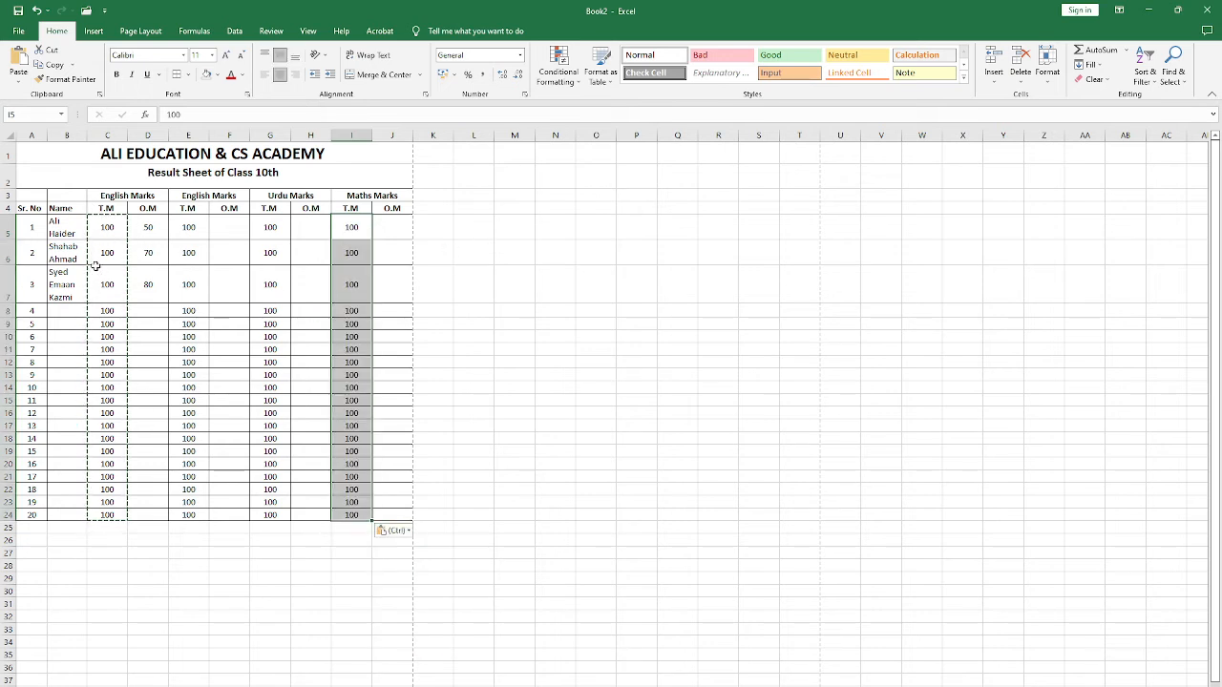
left_click(89, 227)
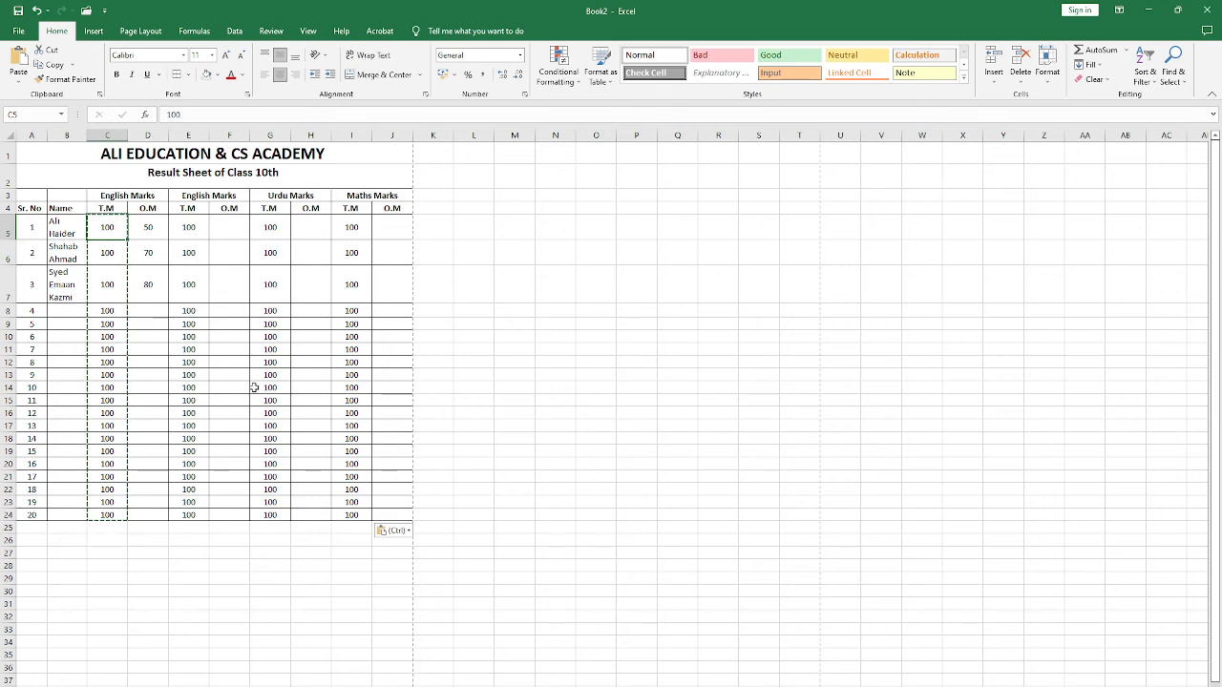
Step: Try italic formatting on the Urdu O.M heading in H4, and remove it again
left_click(310, 209)
left_click(131, 74)
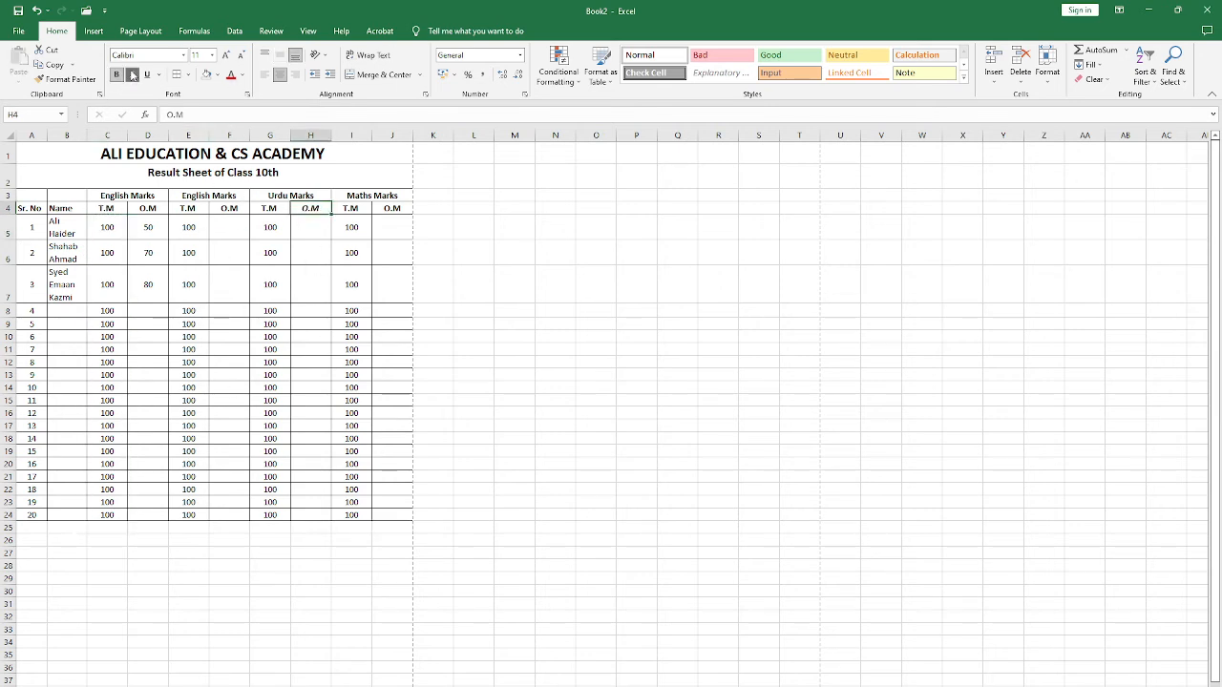
left_click(131, 74)
left_click_drag(191, 229, 229, 296)
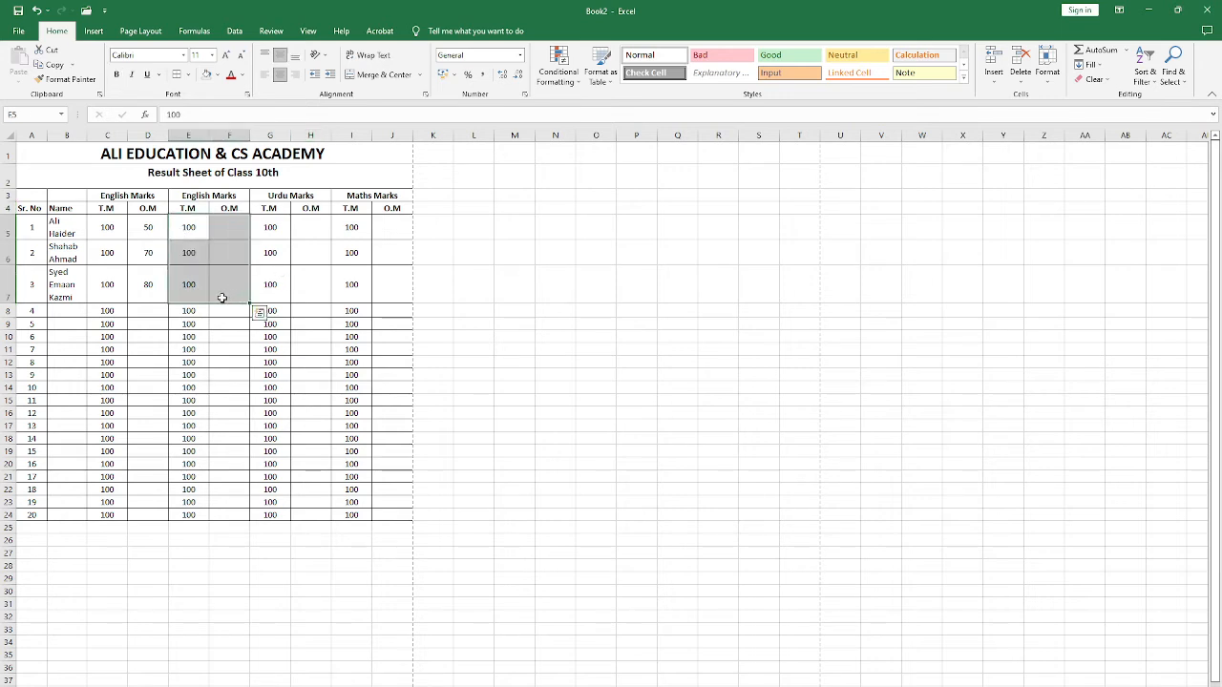
key("ctrl+c")
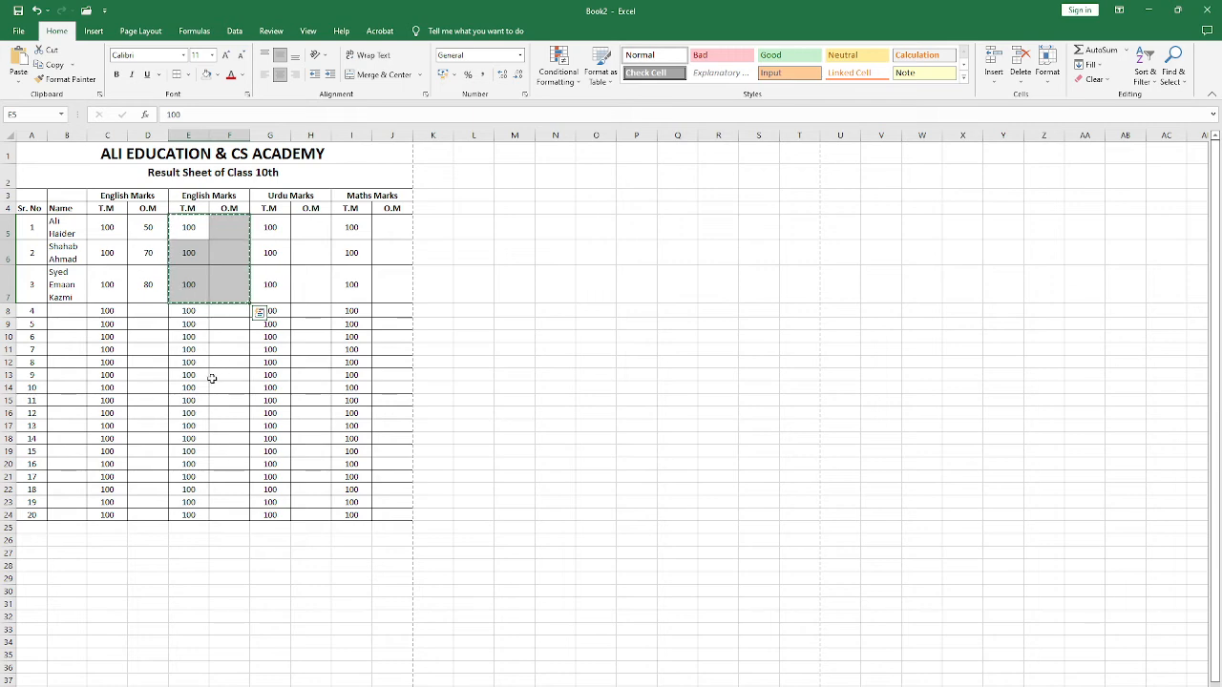
left_click(241, 377)
scroll(148, 355, "down", 1)
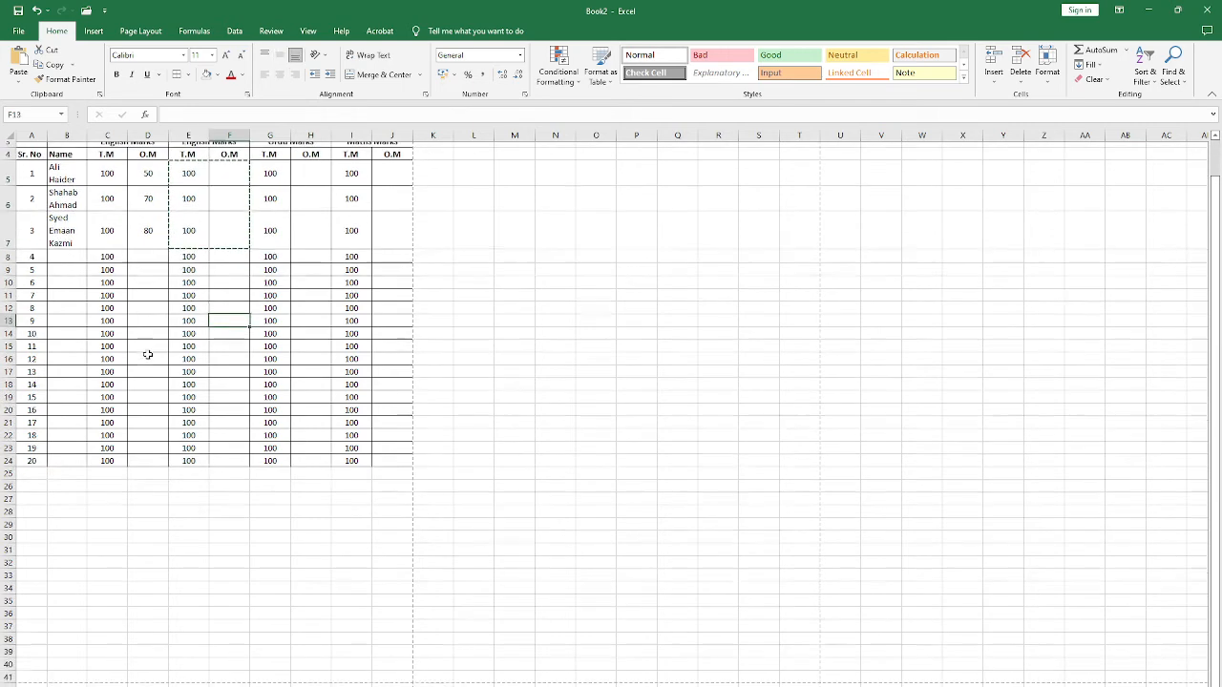
scroll(148, 354, "up", 1)
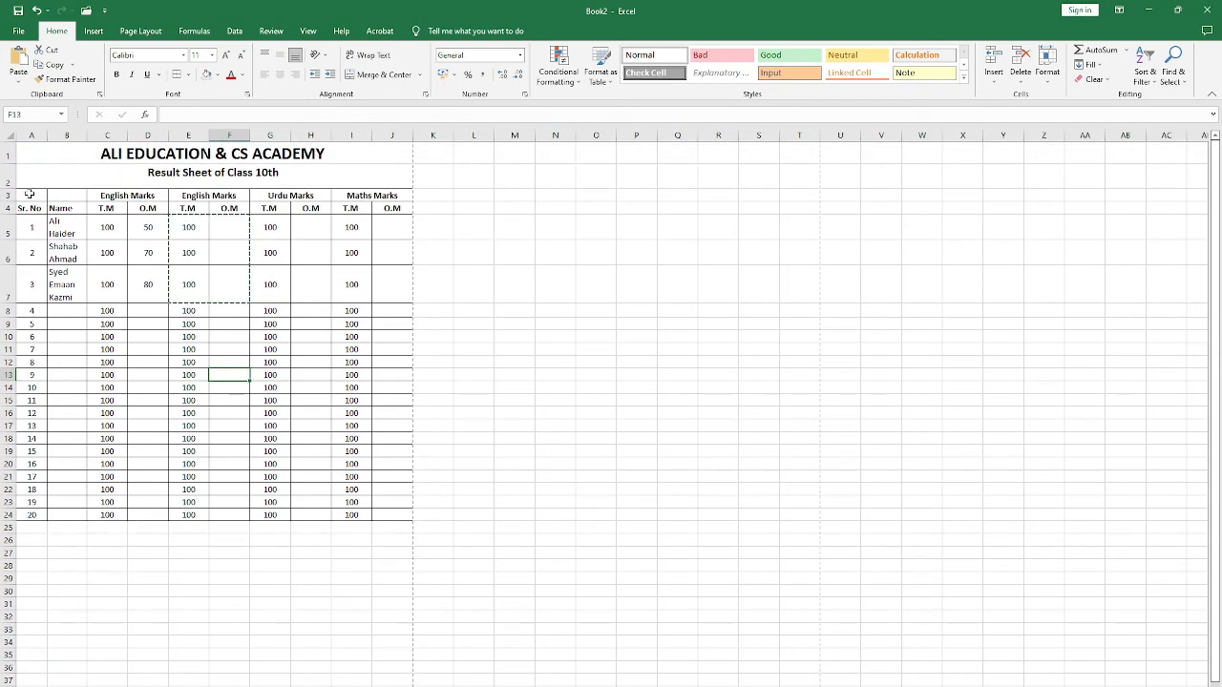
left_click(95, 175)
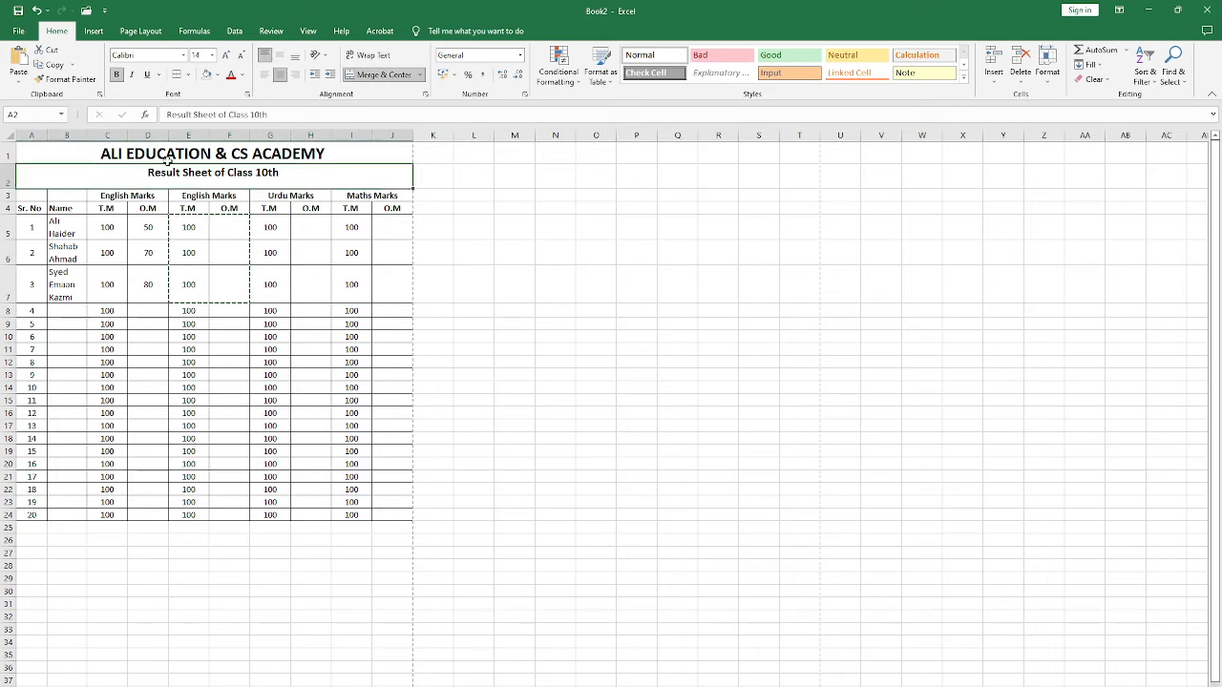
Step: Reduce the height of title row 2 and move the whole marks table A3:J24 down one row, starting at A4
left_click_drag(11, 189, 381, 505)
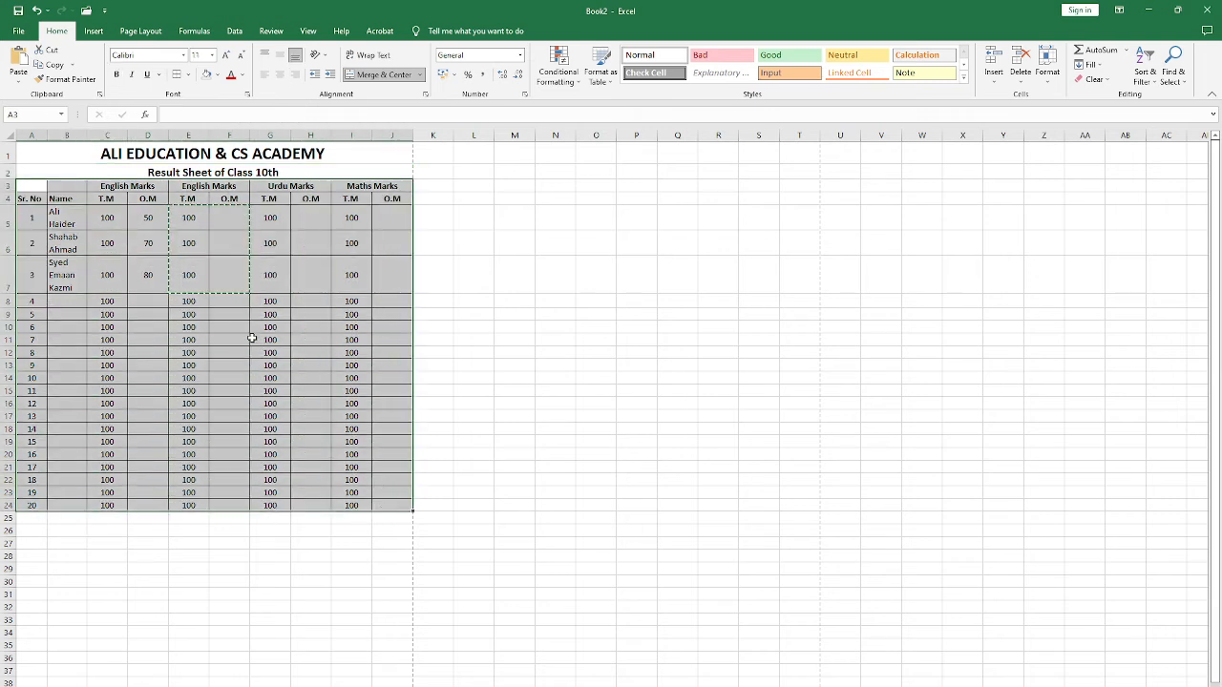
type("x")
key("Escape")
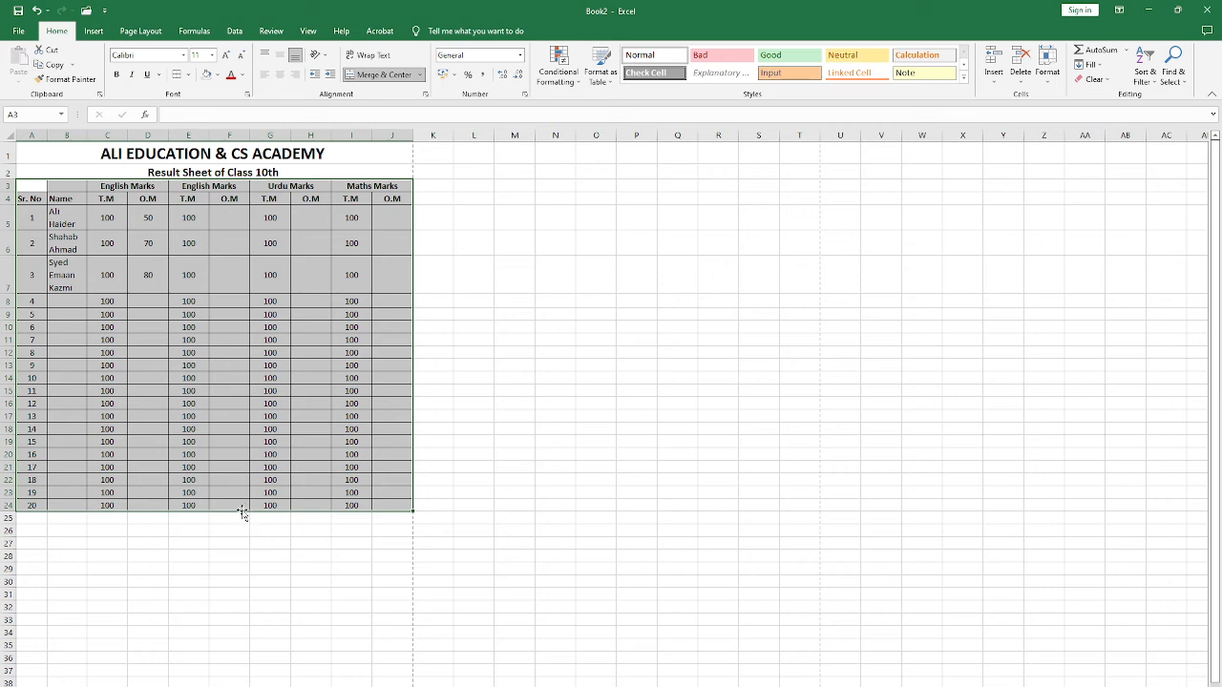
mouse_move(242, 513)
left_mouse_down()
mouse_move(242, 532)
mouse_move(240, 510)
left_mouse_up()
mouse_move(285, 517)
left_mouse_down()
mouse_move(278, 540)
mouse_move(276, 522)
left_mouse_up()
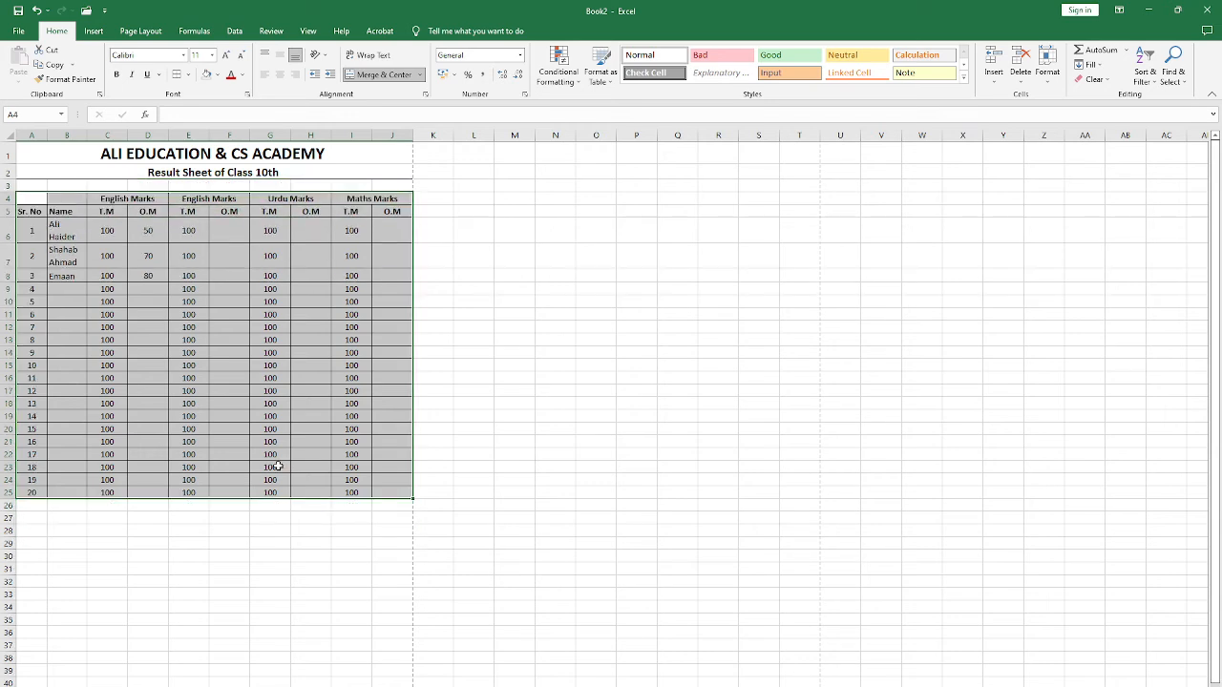
Step: Shrink the blank row 3 to a narrow gap above the table and check the sheet in the print preview
left_click(222, 185)
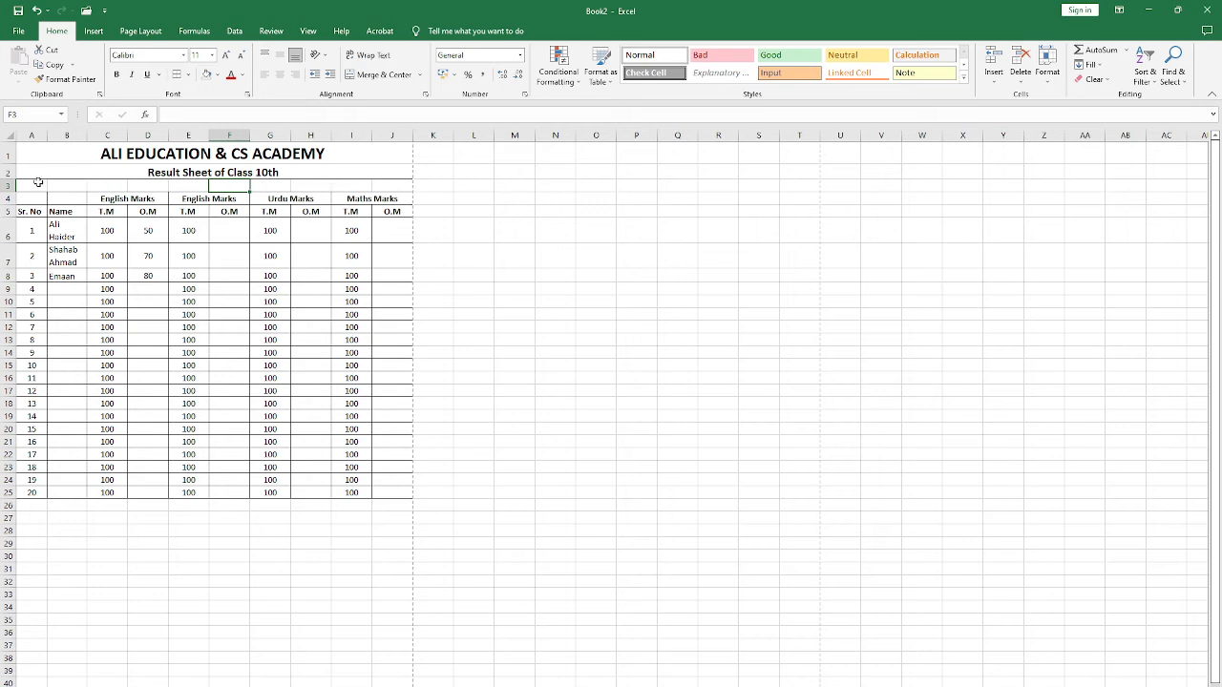
left_click_drag(8, 189, 9, 183)
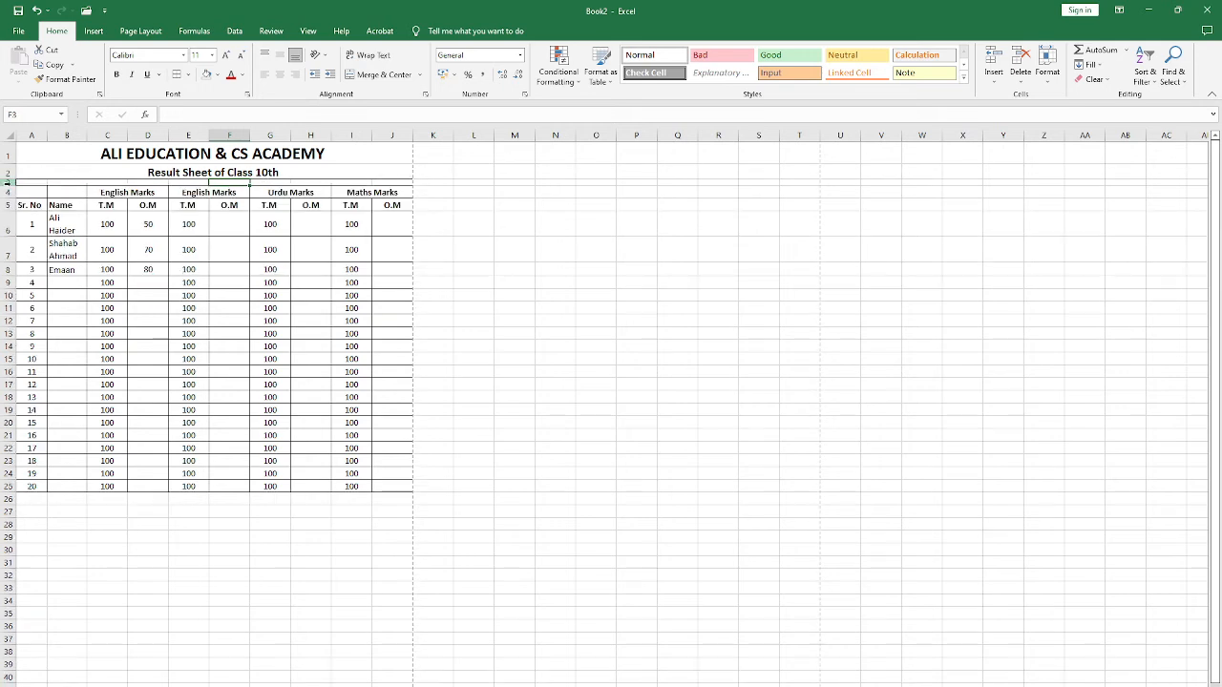
key("ctrl+p")
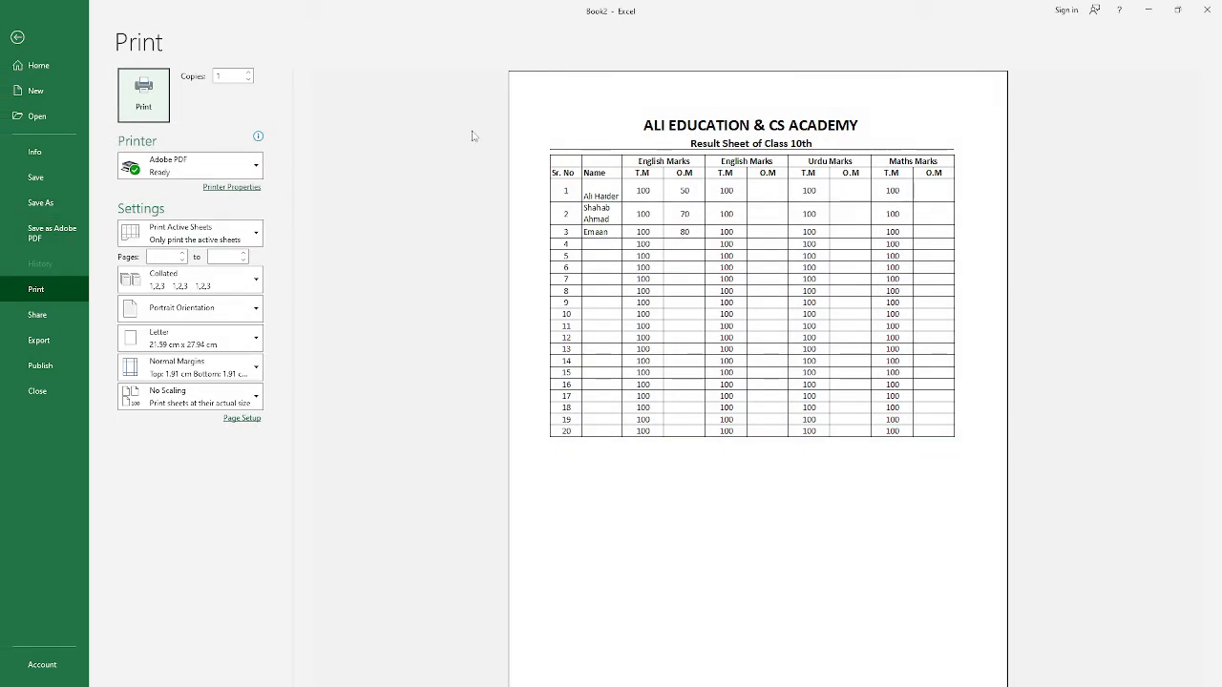
left_click(17, 37)
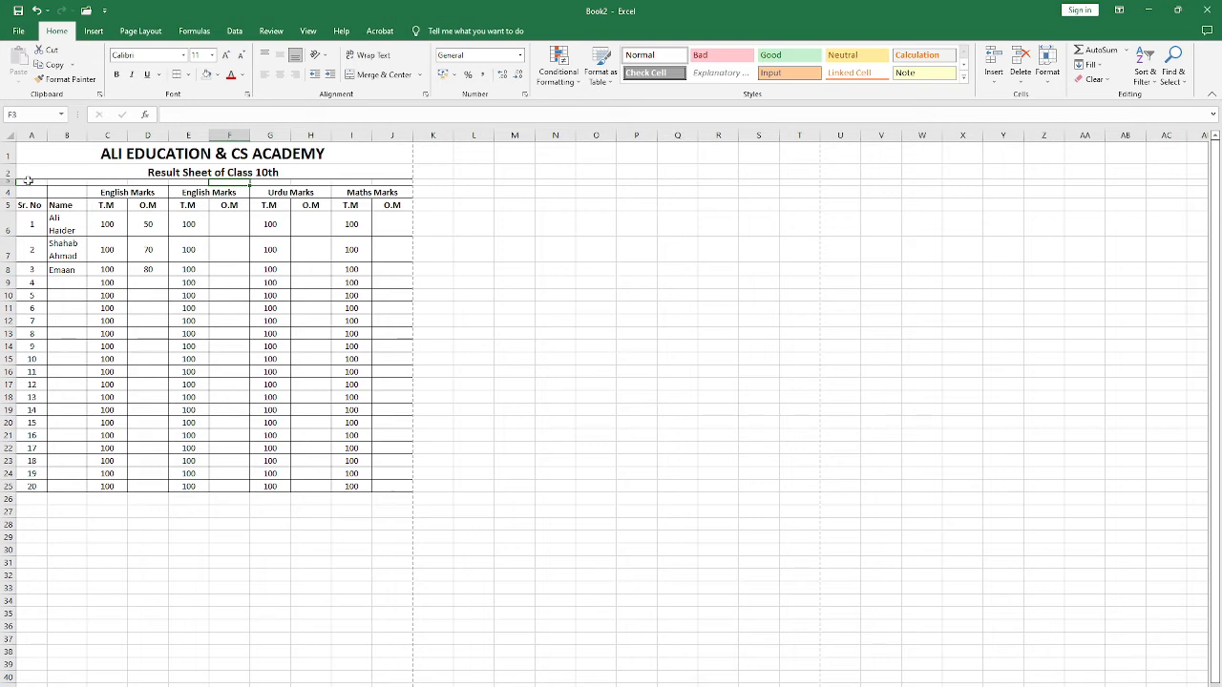
Step: Remove all borders from the gap row and the subject heading row, A3:J4
left_click_drag(28, 180, 391, 193)
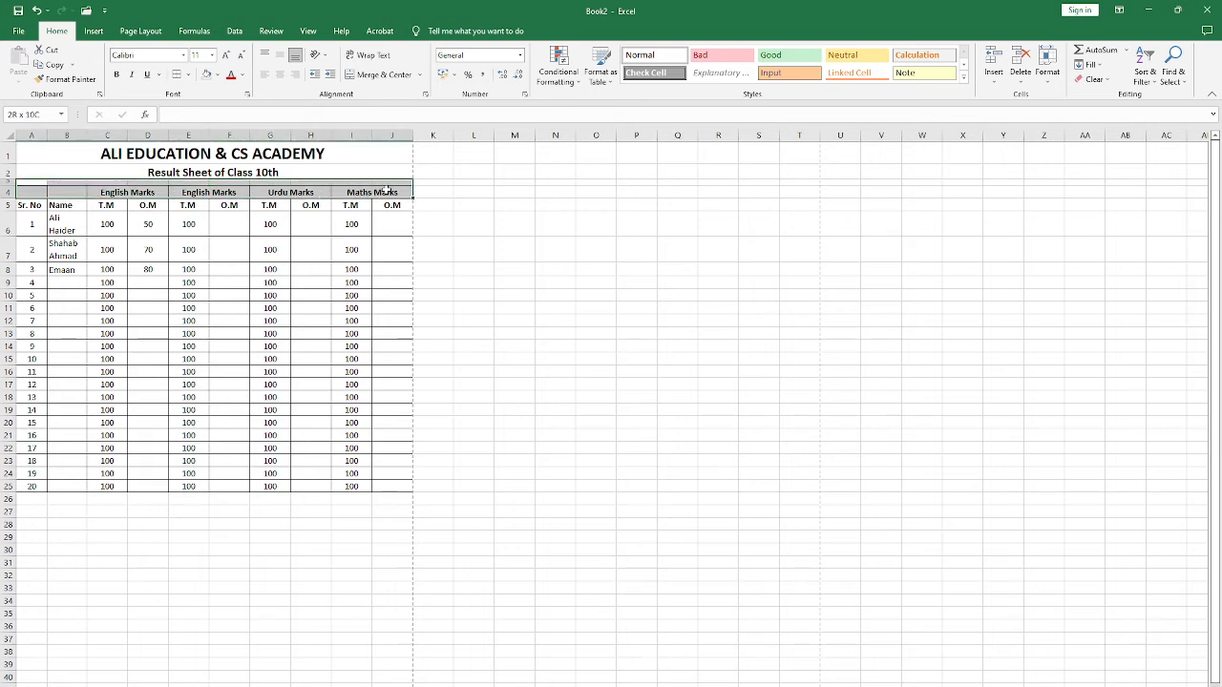
left_click(188, 75)
left_click(210, 163)
left_click(147, 205)
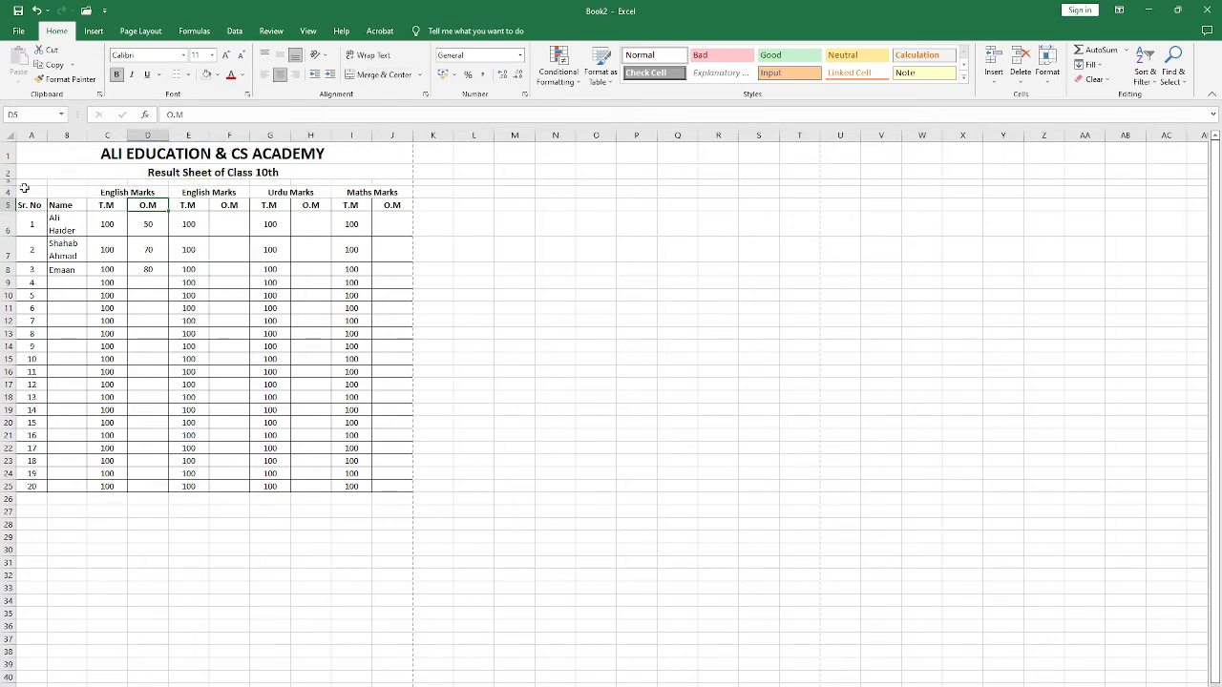
Step: Apply All Borders to the upper part of the marks table, A4:J13
left_click_drag(29, 192, 401, 336)
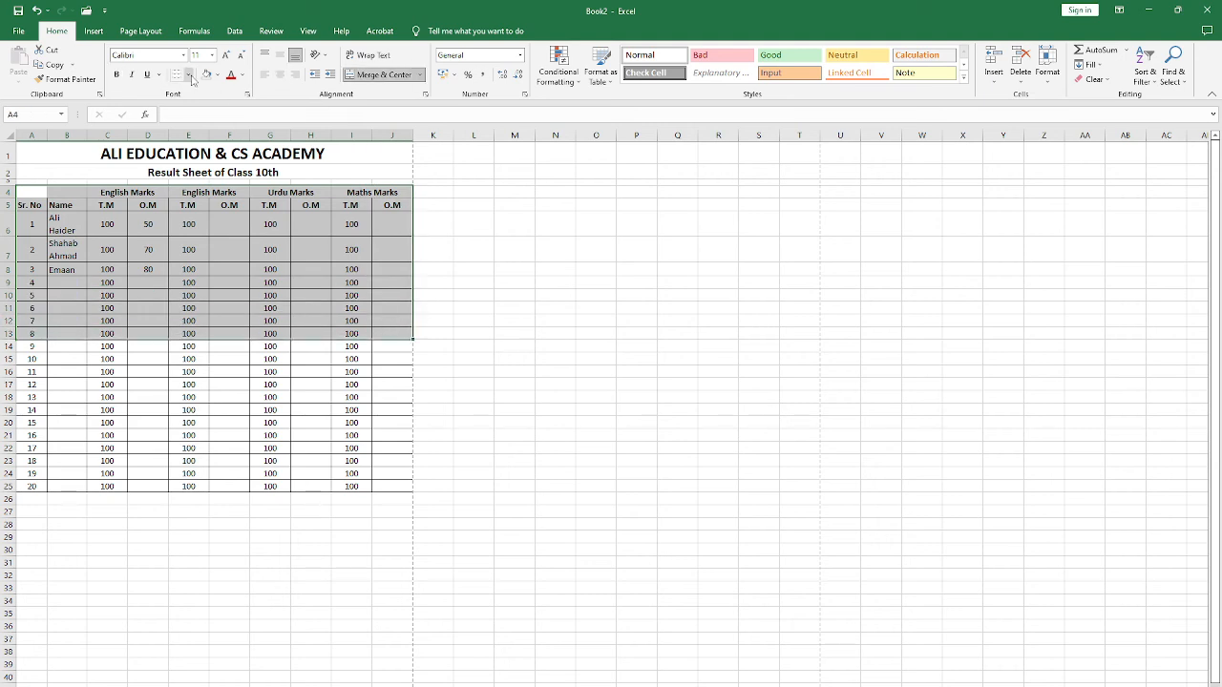
left_click(188, 74)
left_click(211, 185)
left_click(229, 270)
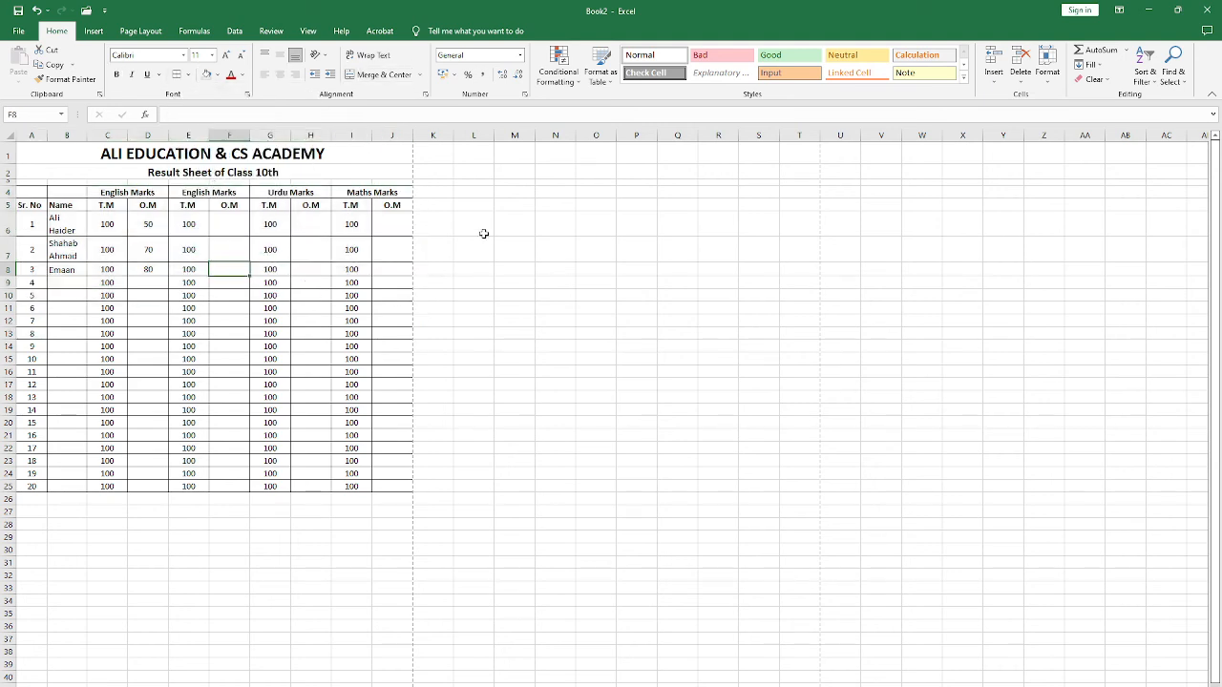
Step: Apply Thick Outside Borders around the complete marks table, A4:J25
mouse_move(31, 191)
left_mouse_down()
mouse_move(409, 486)
mouse_move(409, 498)
left_mouse_up()
left_click_drag(35, 192, 381, 483)
left_click(188, 74)
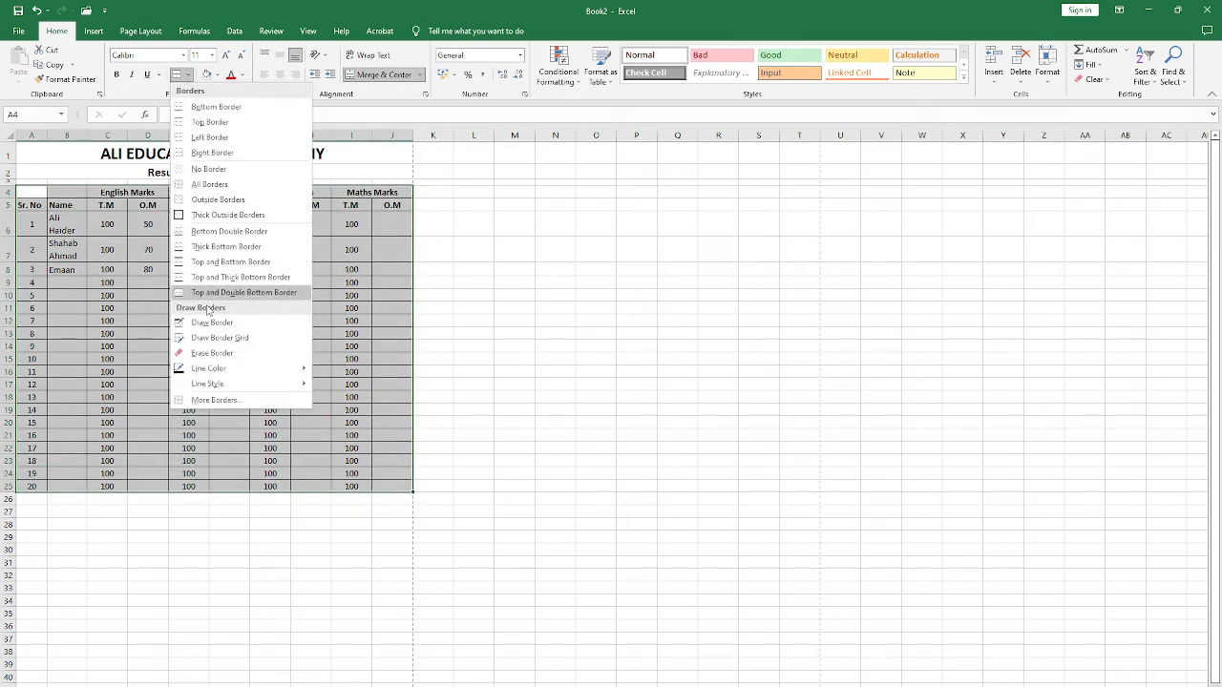
left_click(216, 216)
Step: Add Thick Outside Borders around the first two subject blocks, C4:D25 and E4:F25
left_click_drag(115, 192, 140, 484)
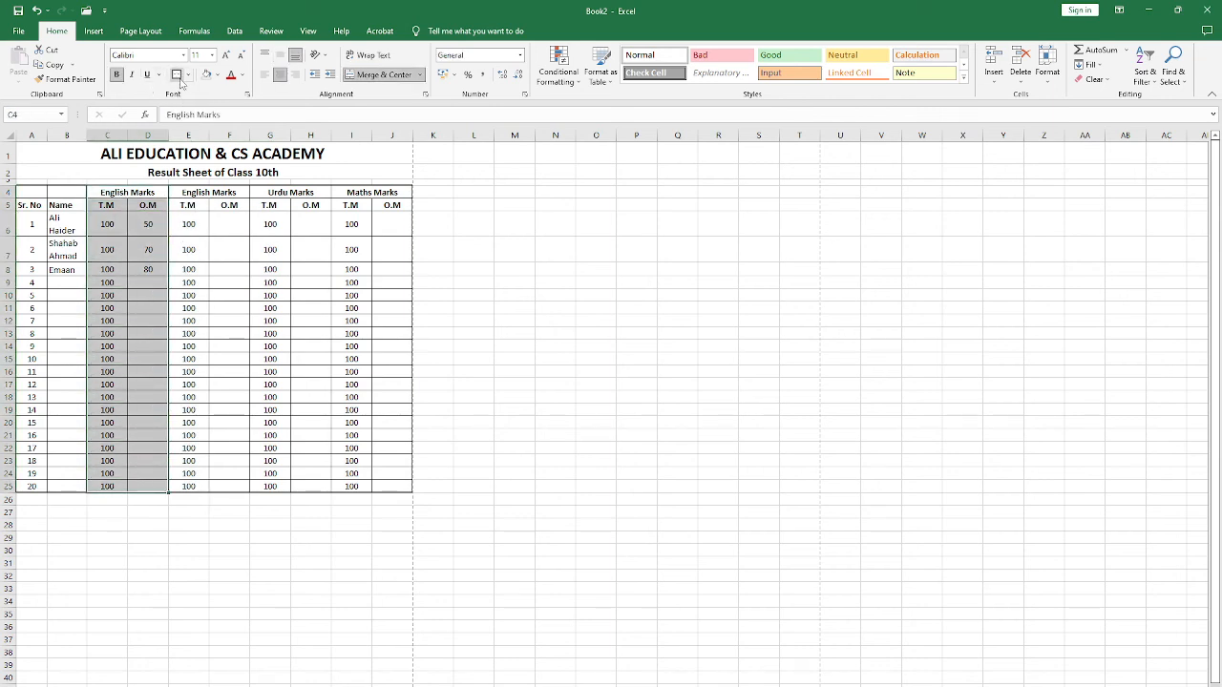
left_click_drag(206, 193, 214, 487)
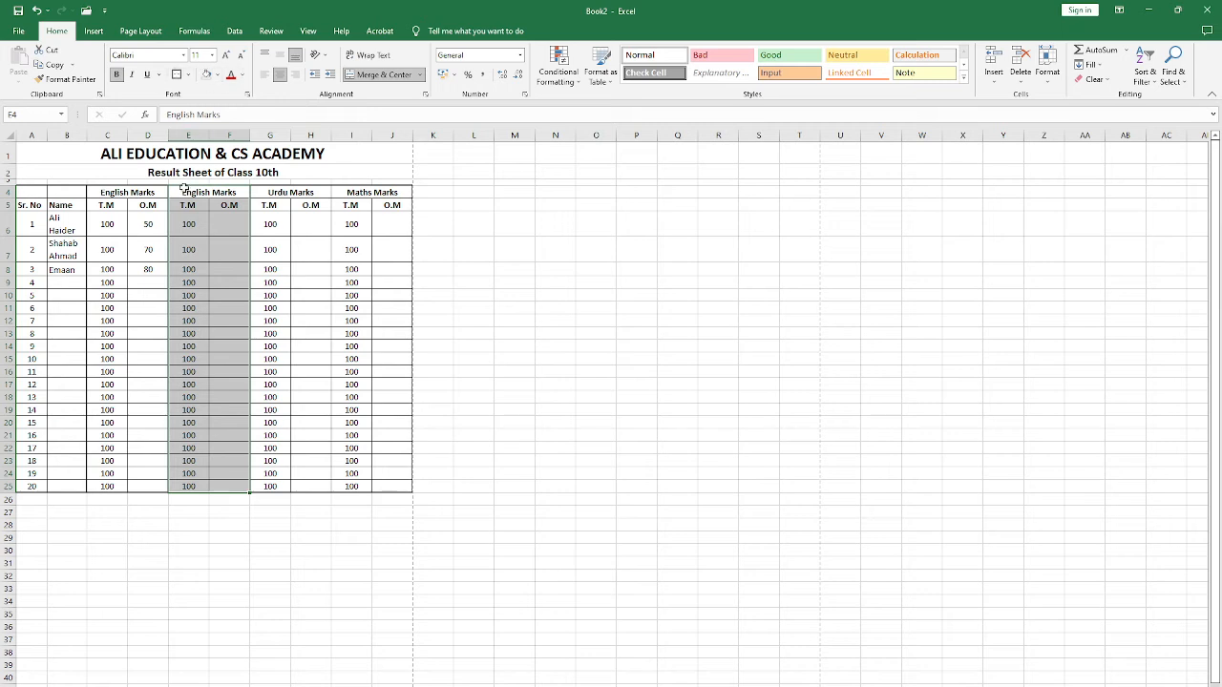
left_click(177, 74)
Step: Change the second English Marks heading in E4 to "Scie Marks"
key("Delete")
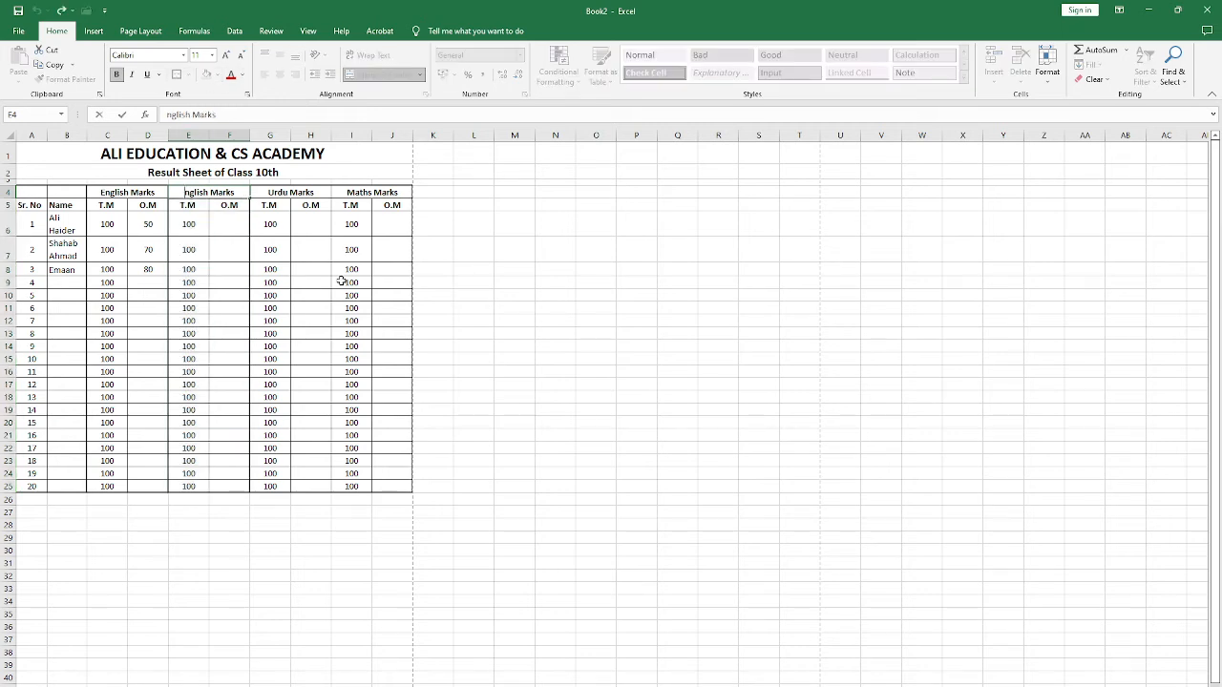
key("Delete")
key("Delete")
key("Delete")
key("Delete")
key("Delete")
key("Delete")
key("Delete")
type("Scie")
key("Return")
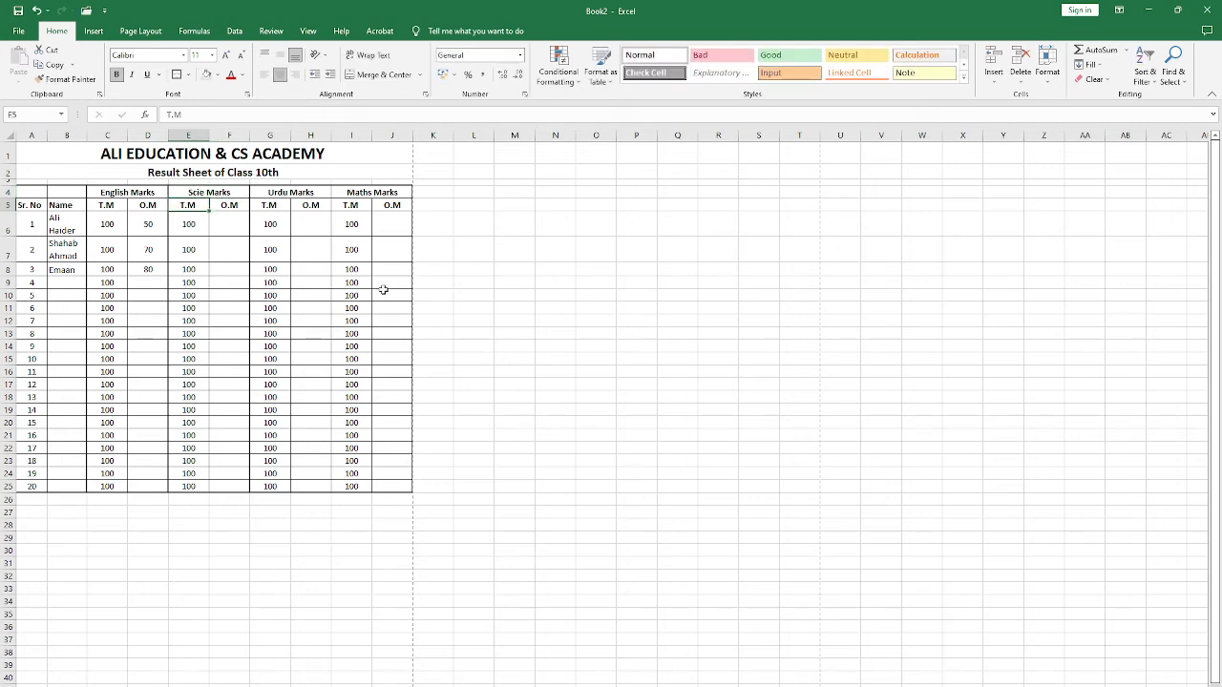
Step: Check the bordered result sheet in the print preview and return to the worksheet
left_click_drag(286, 190, 292, 489)
left_click(189, 295)
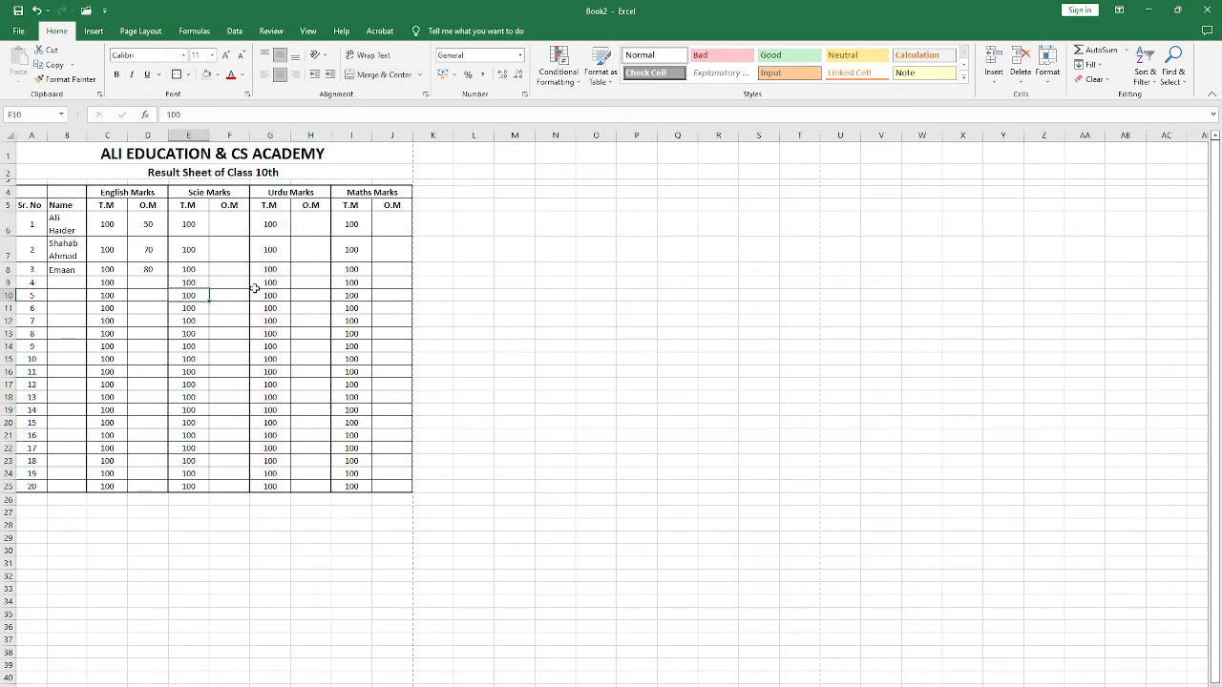
key("ctrl+p")
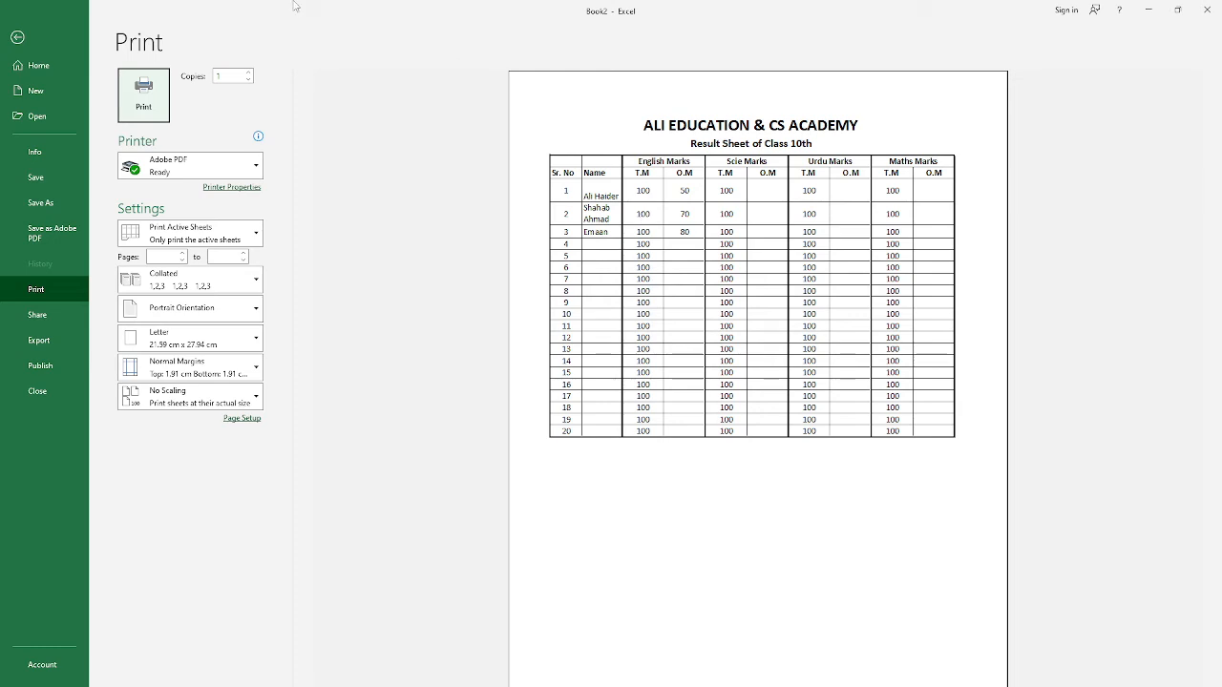
left_click(17, 36)
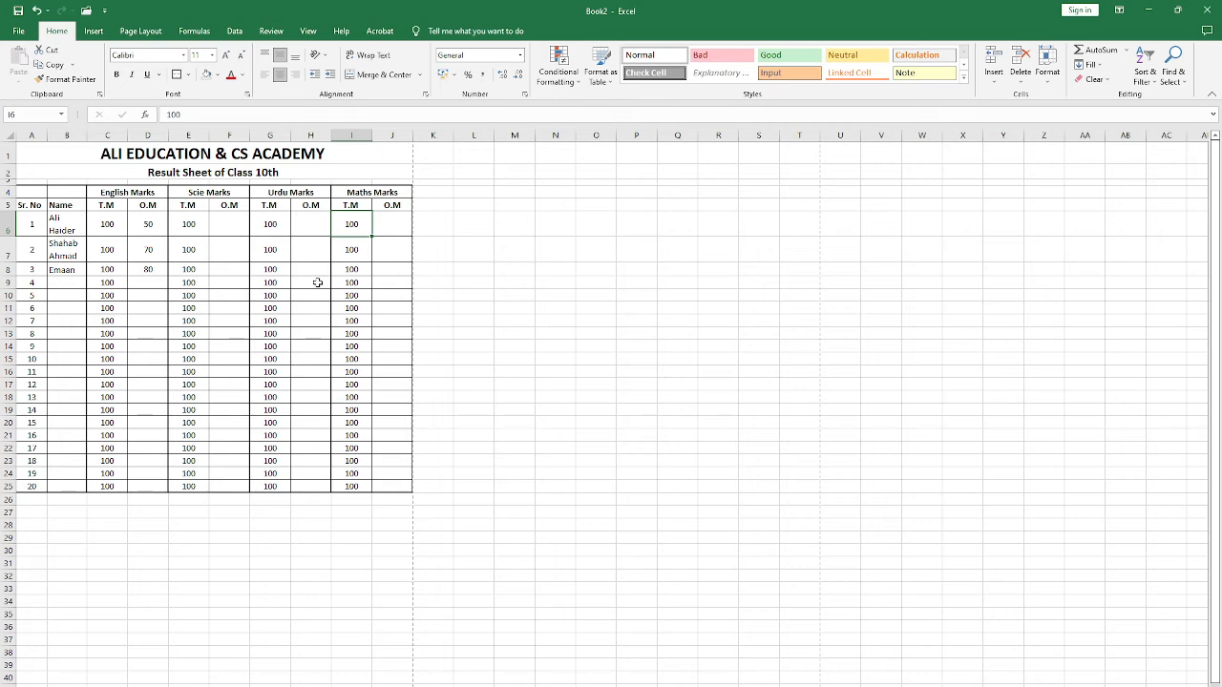
Step: Turn off text wrapping for the three student names in B6:B8 and fit the Name column's width to its contents
left_click(74, 219)
left_click(370, 55)
left_click(67, 236)
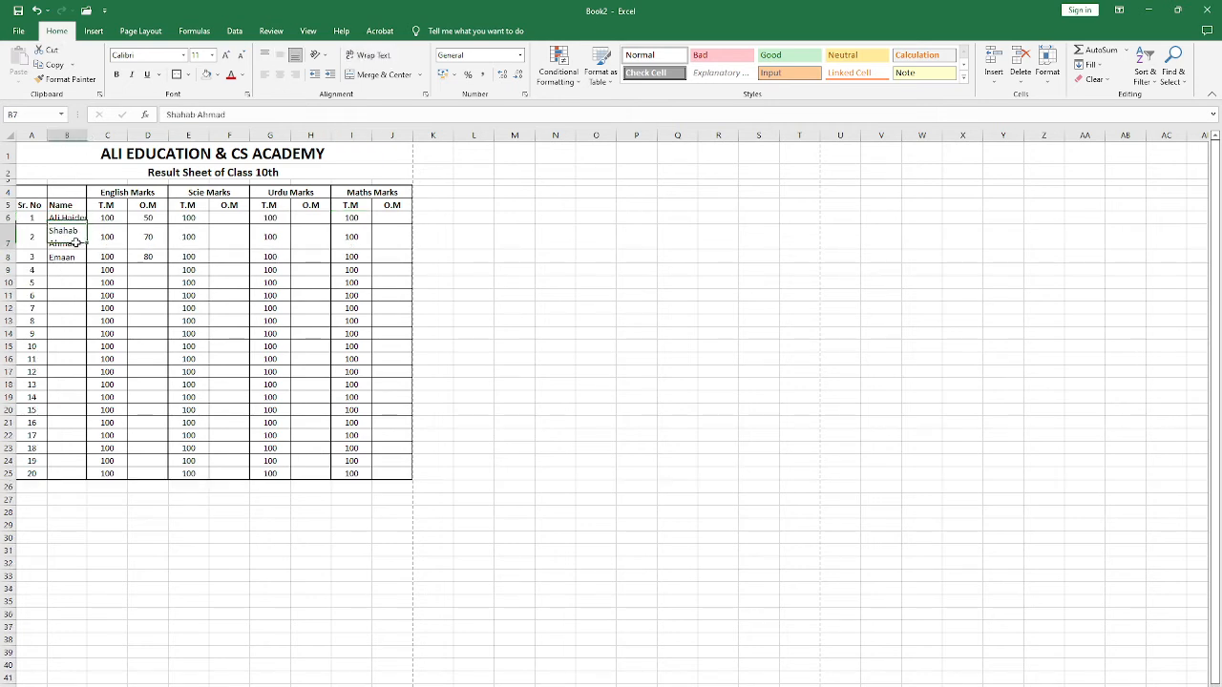
left_click(369, 55)
left_click(72, 245)
left_click(369, 56)
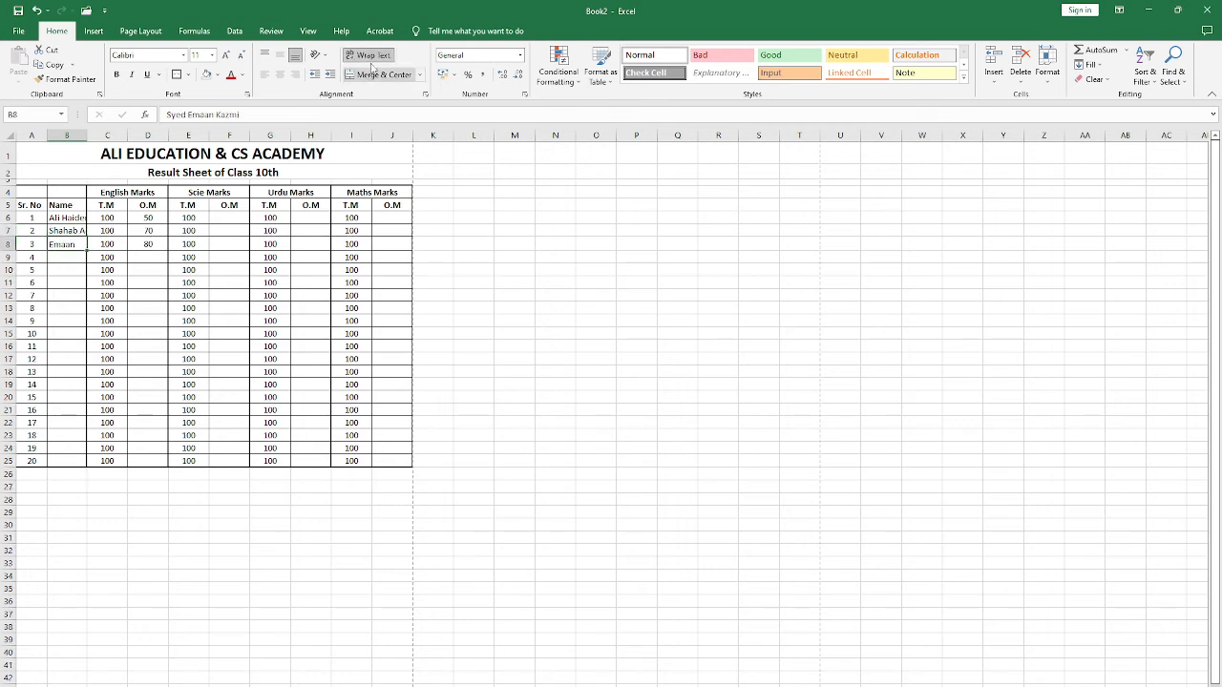
left_click(369, 56)
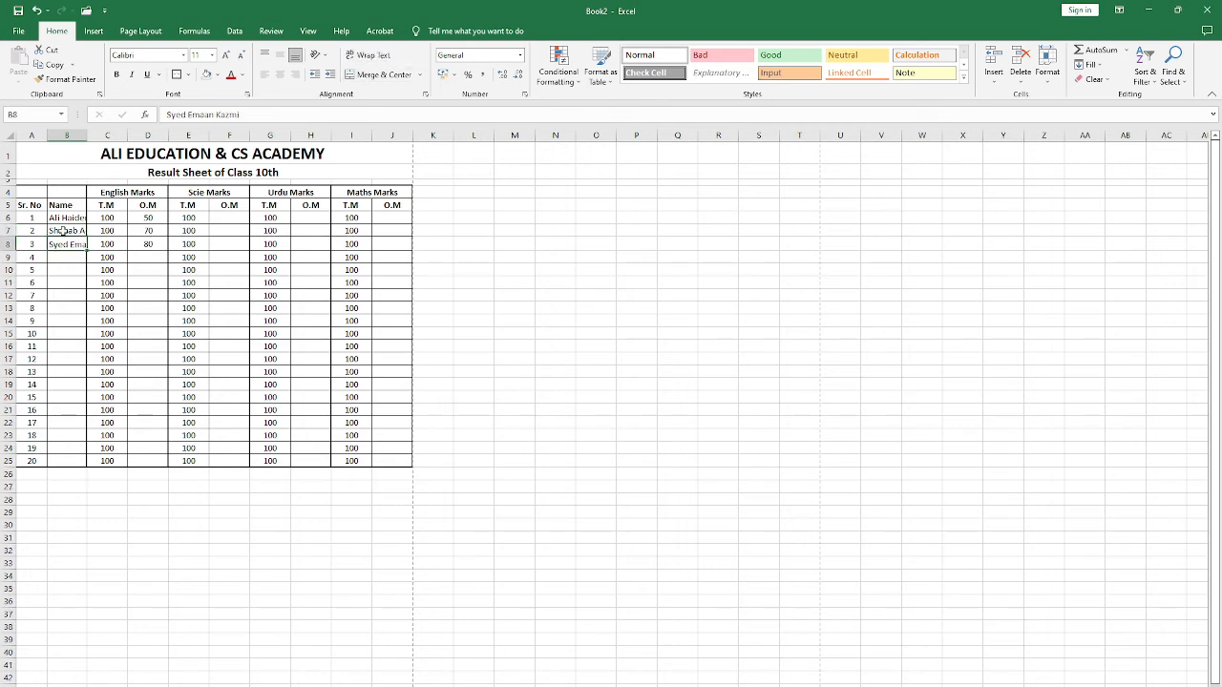
double_click(87, 141)
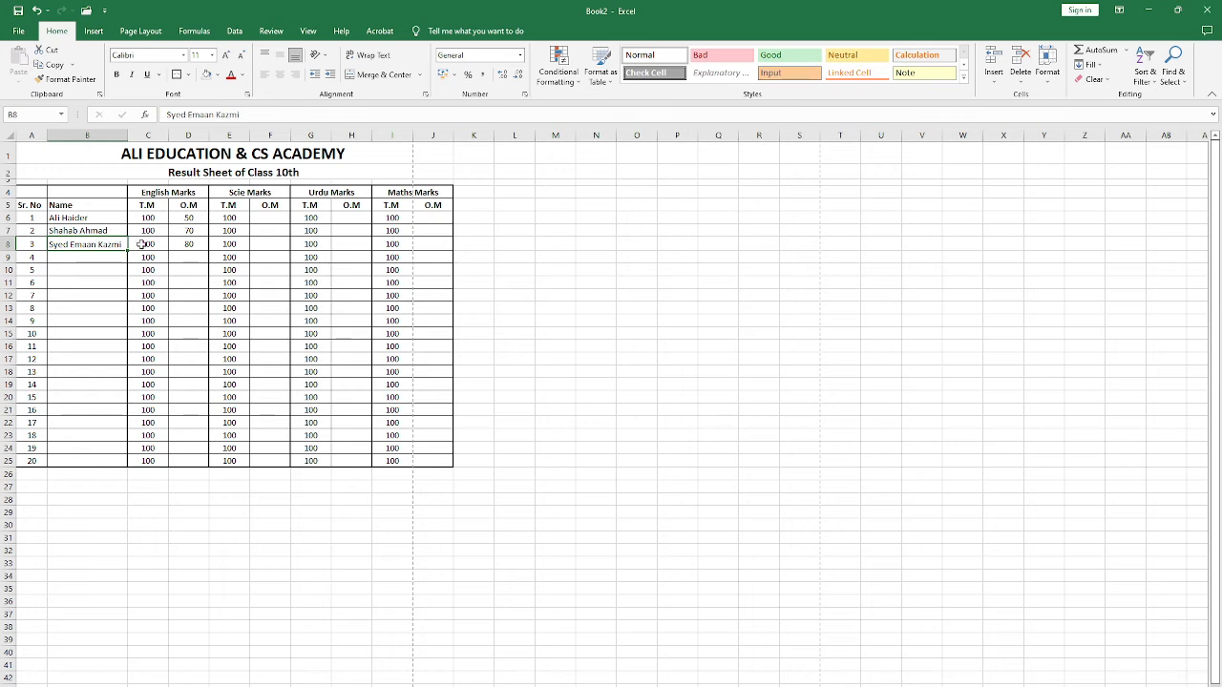
Step: Create a new blank workbook
left_click(429, 151)
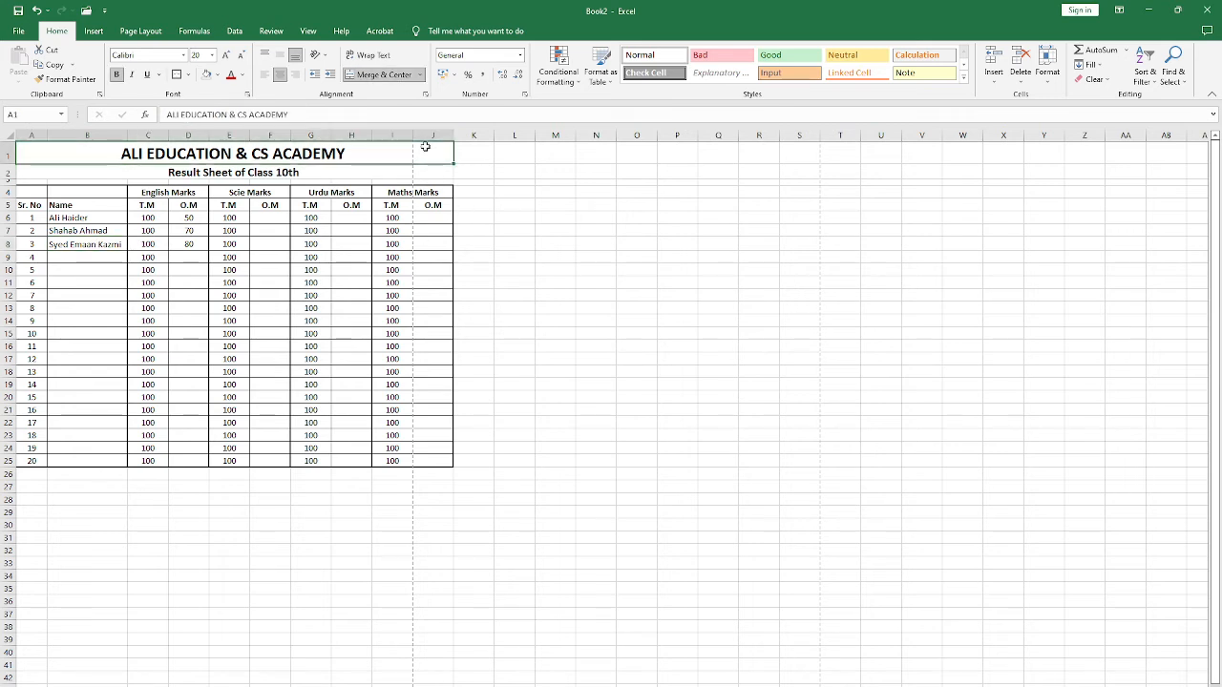
left_click(362, 220)
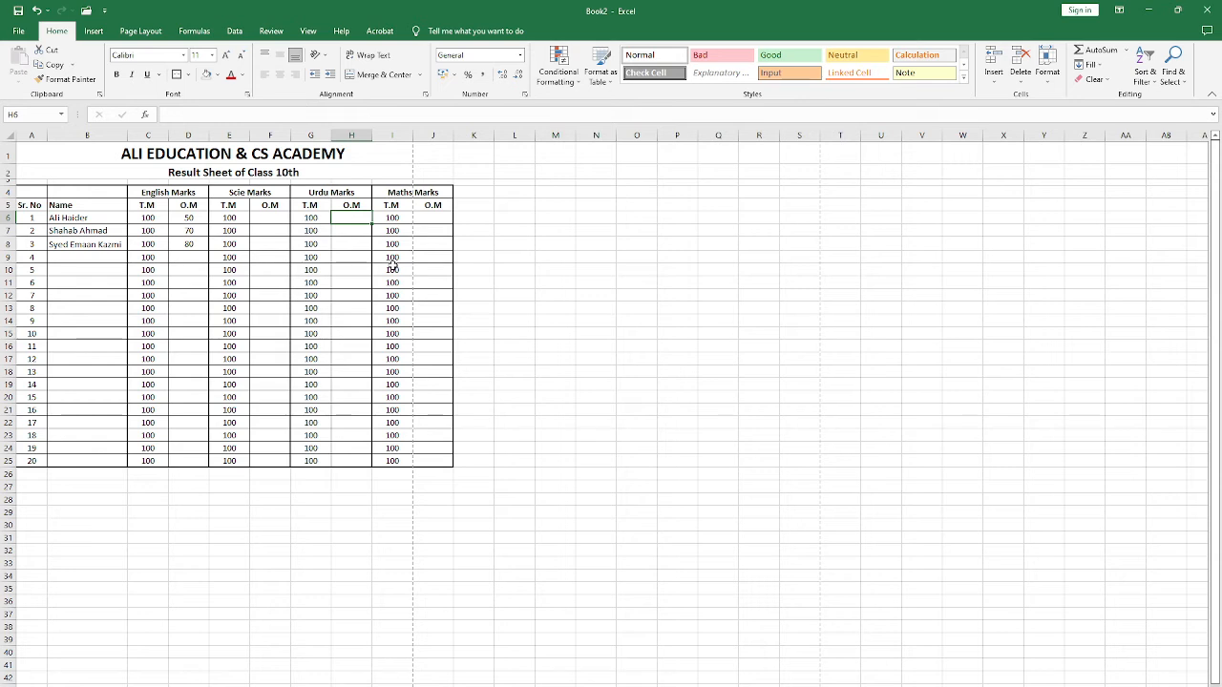
key("ctrl+n")
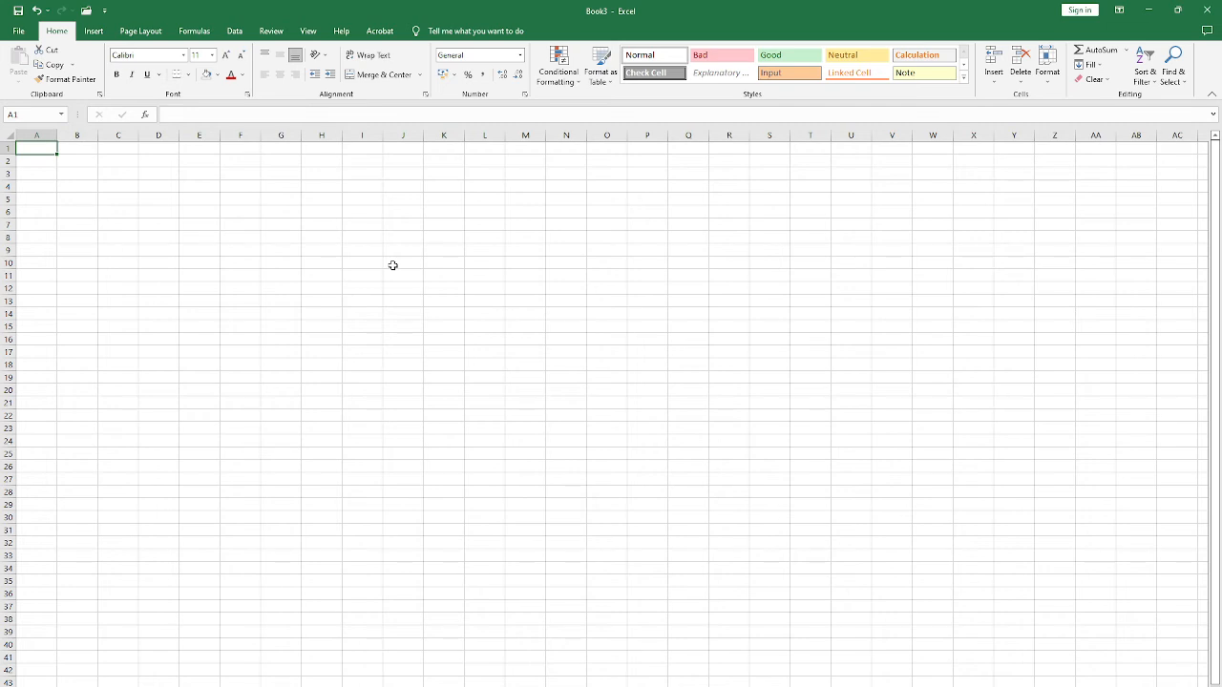
left_click_drag(378, 253, 405, 288)
left_click(170, 248)
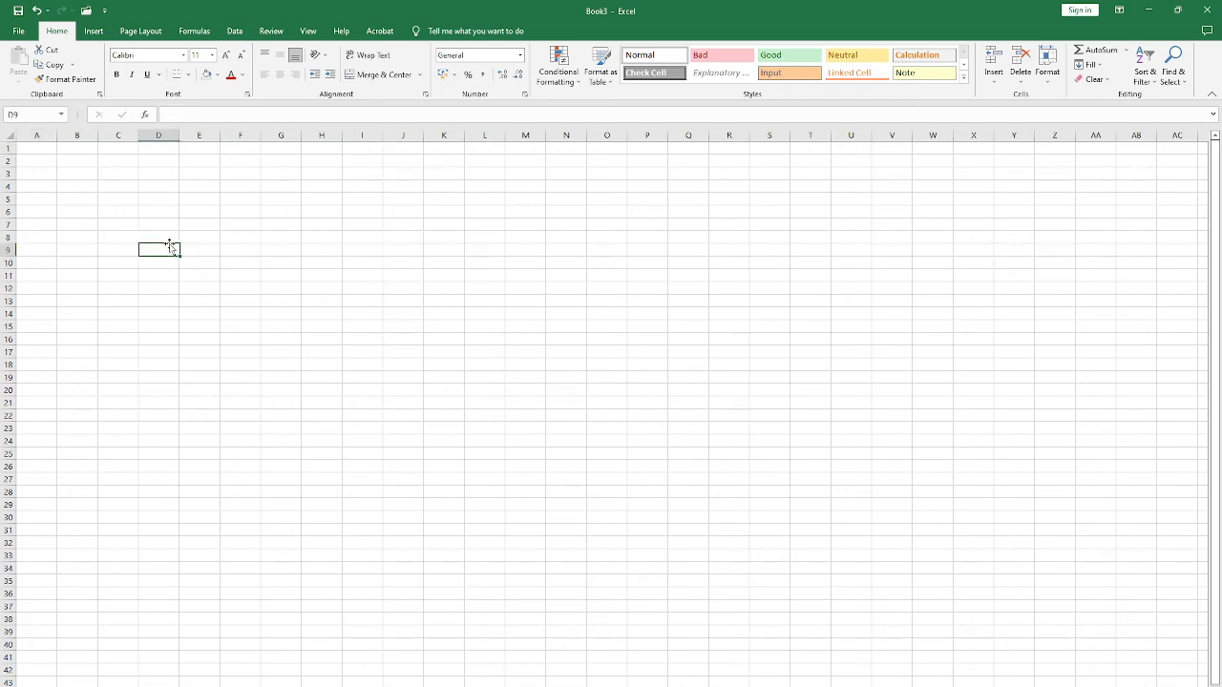
left_click(116, 188)
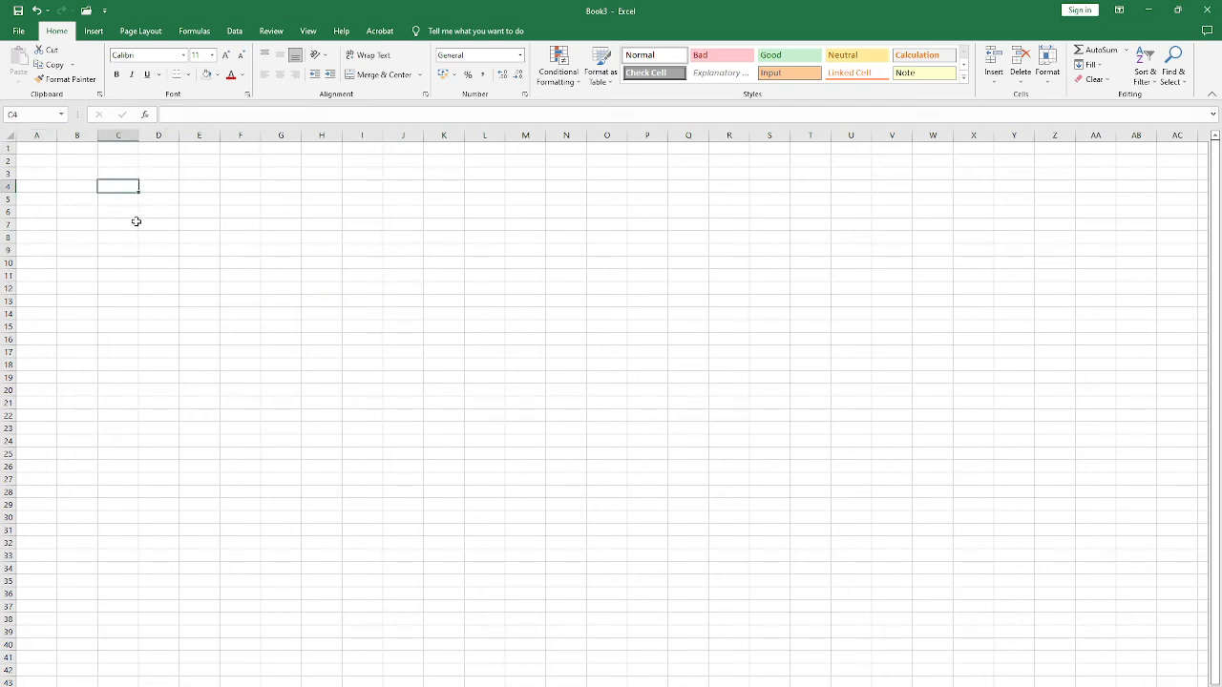
left_click(491, 413)
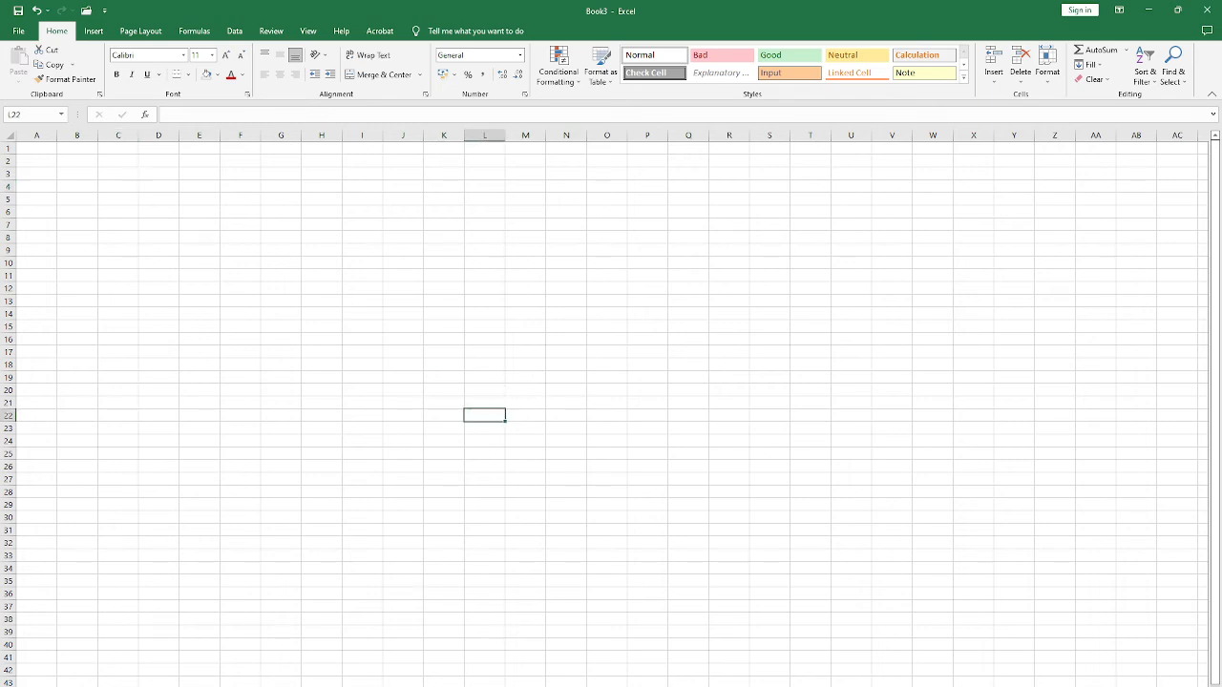
Step: Switch back to the result sheet workbook and set its paper size to A4
left_click(272, 663)
left_click(259, 284)
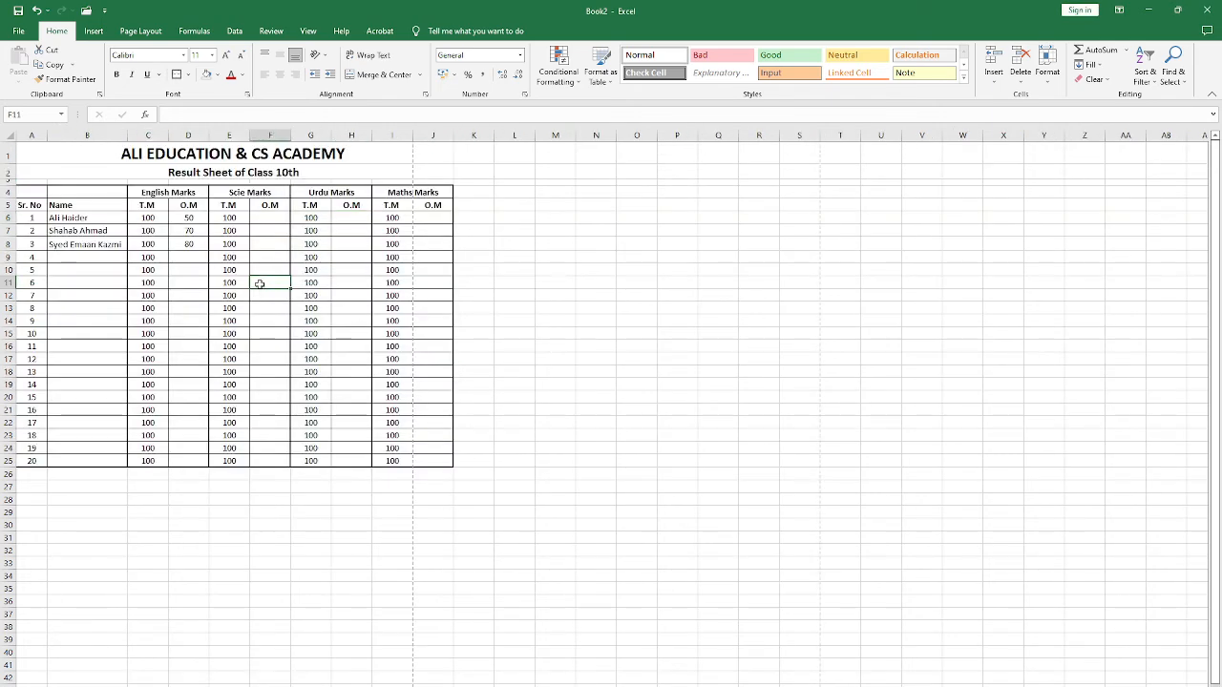
left_click(141, 32)
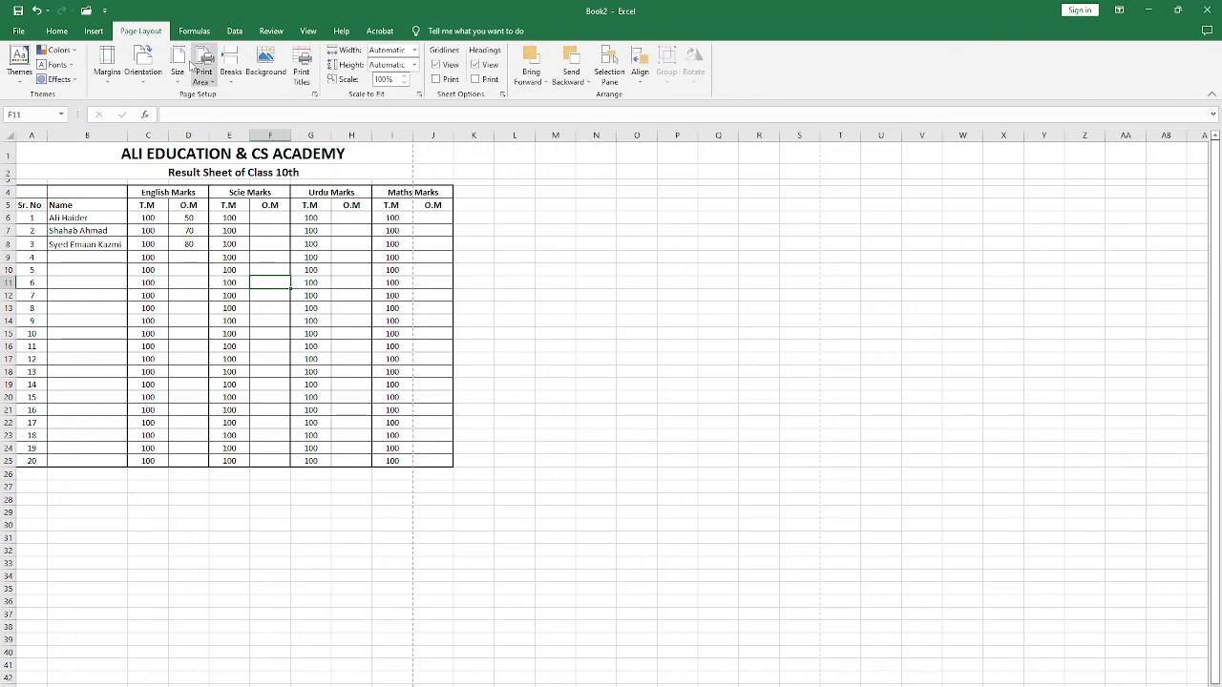
left_click(177, 66)
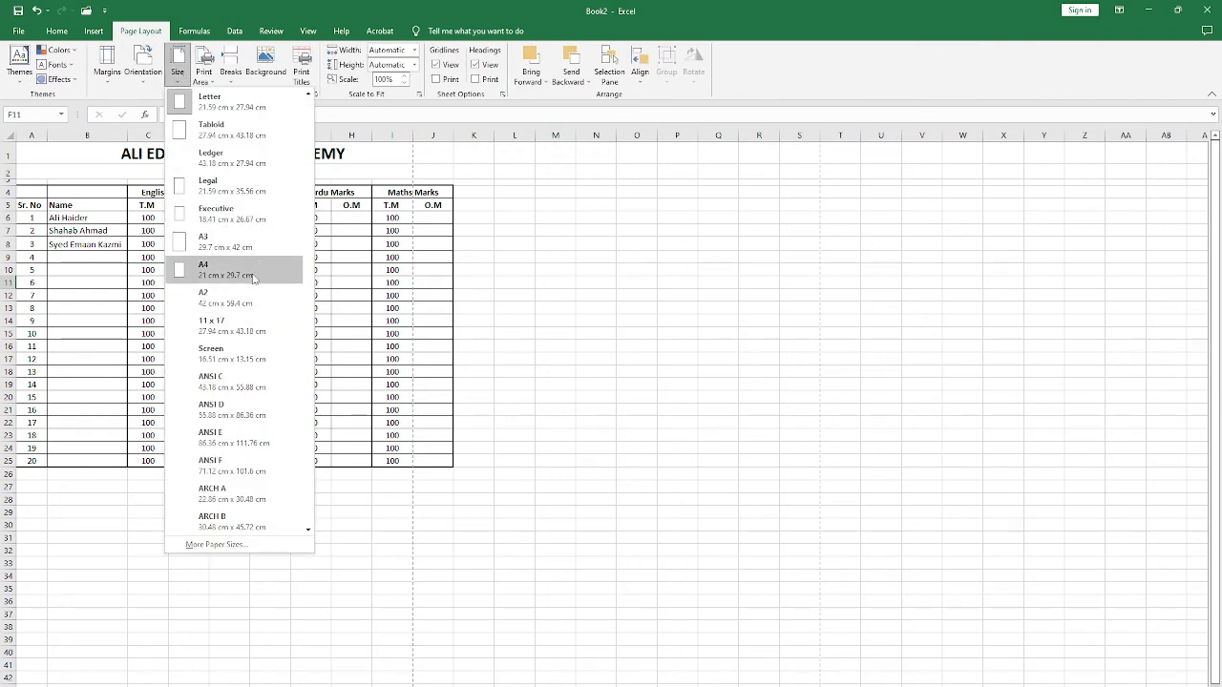
left_click(215, 270)
left_click(336, 231)
left_click(390, 204)
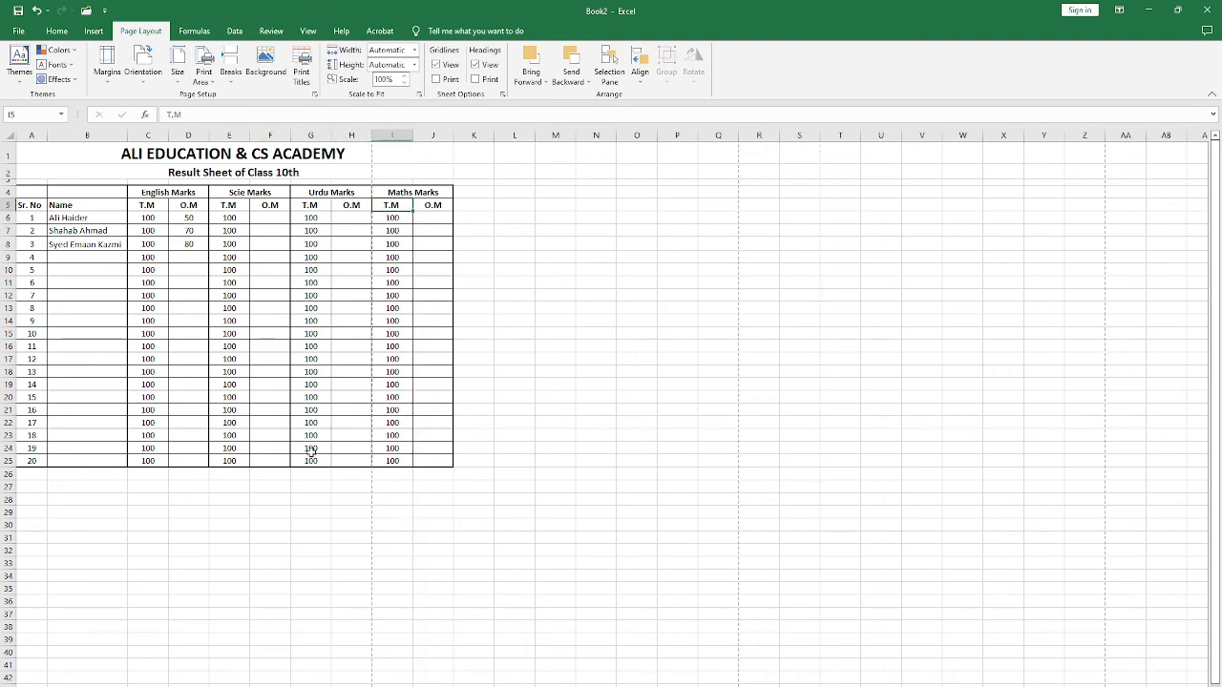
Step: Switch to the new blank workbook and set its paper size to A4 to show the page boundaries
left_click(204, 686)
left_click(246, 673)
left_click(281, 364)
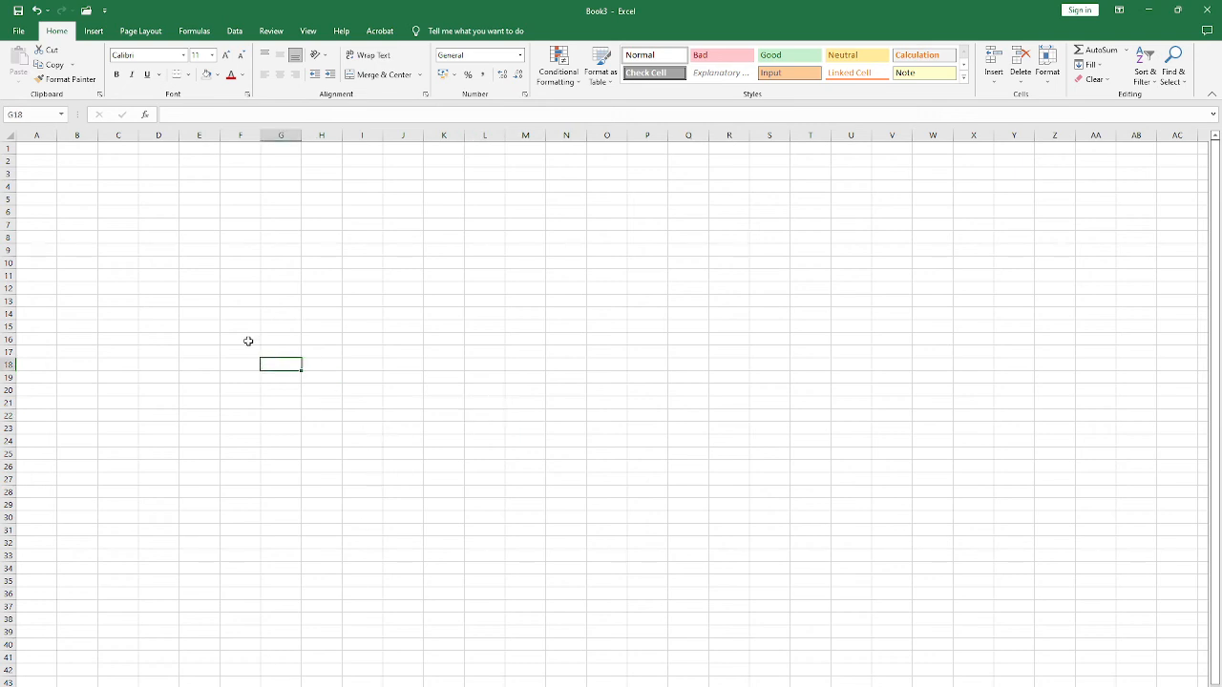
left_click(132, 31)
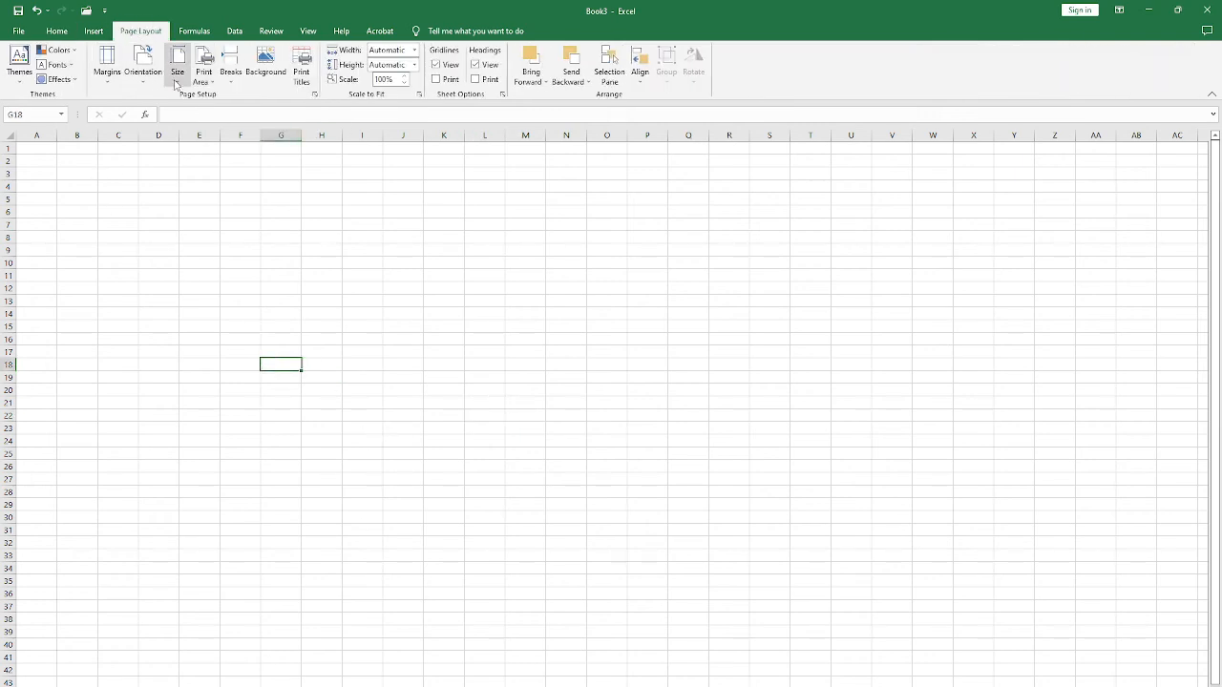
left_click(178, 80)
left_click(219, 269)
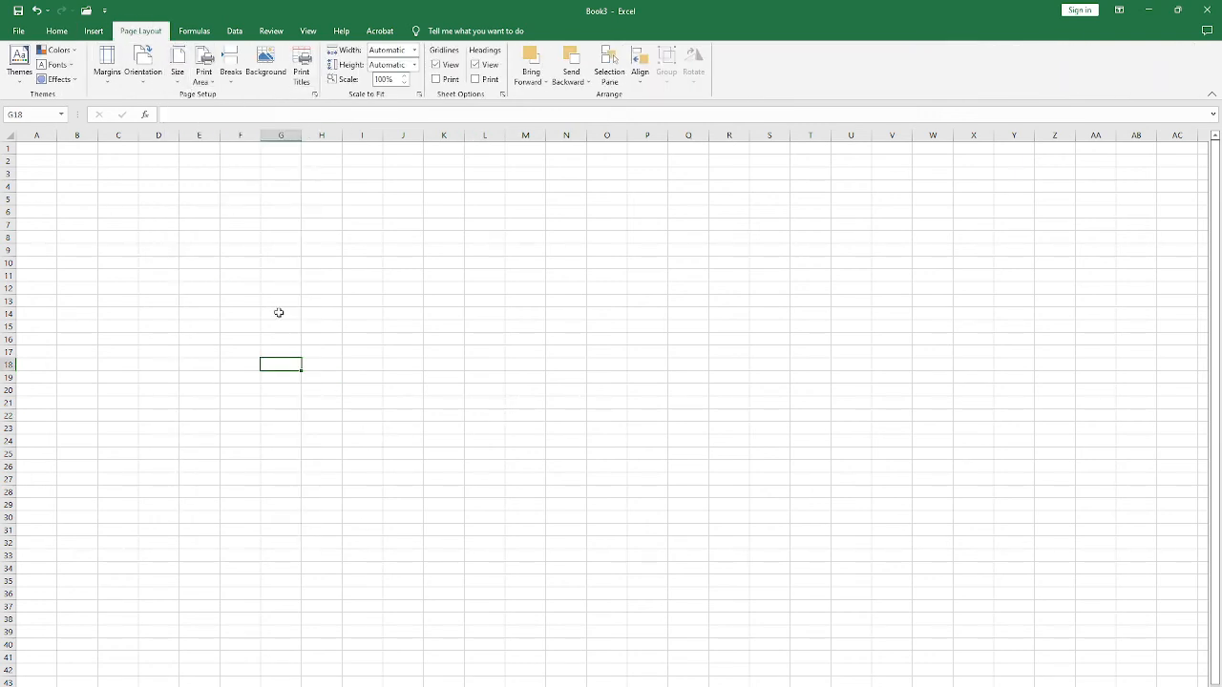
left_click(323, 326)
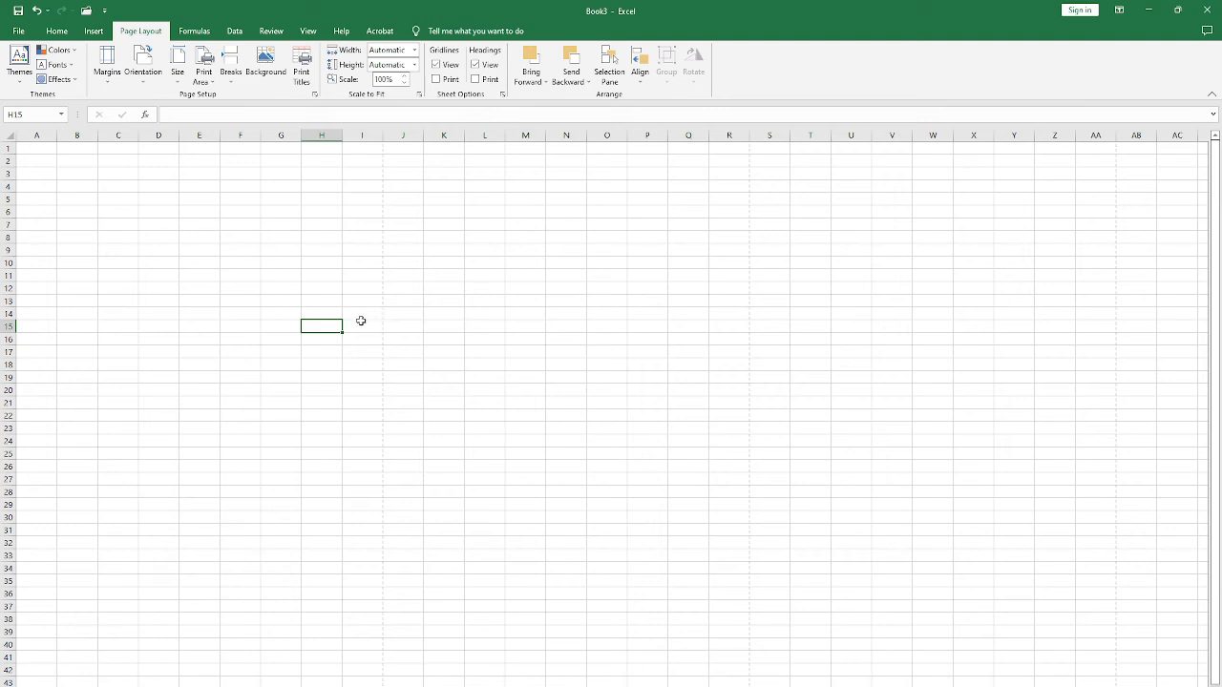
Step: Examine how the dashed page boundaries divide the blank worksheet into A4 pages
scroll(376, 426, "down", 5)
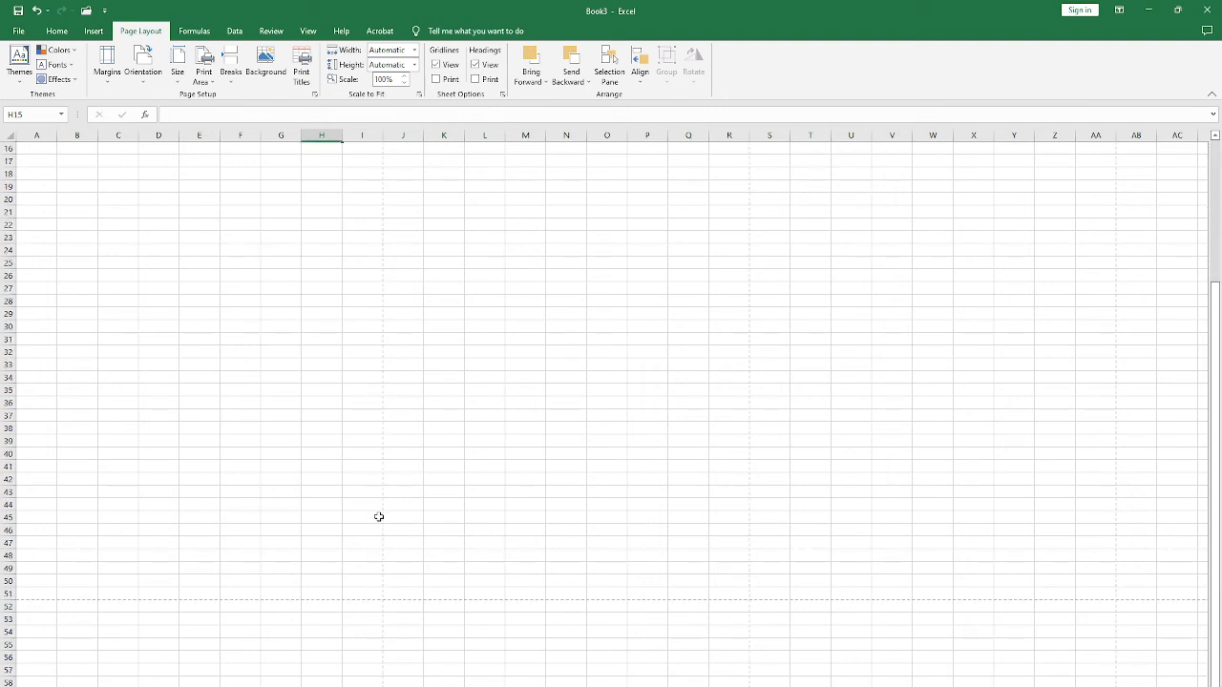
scroll(297, 386, "up", 5)
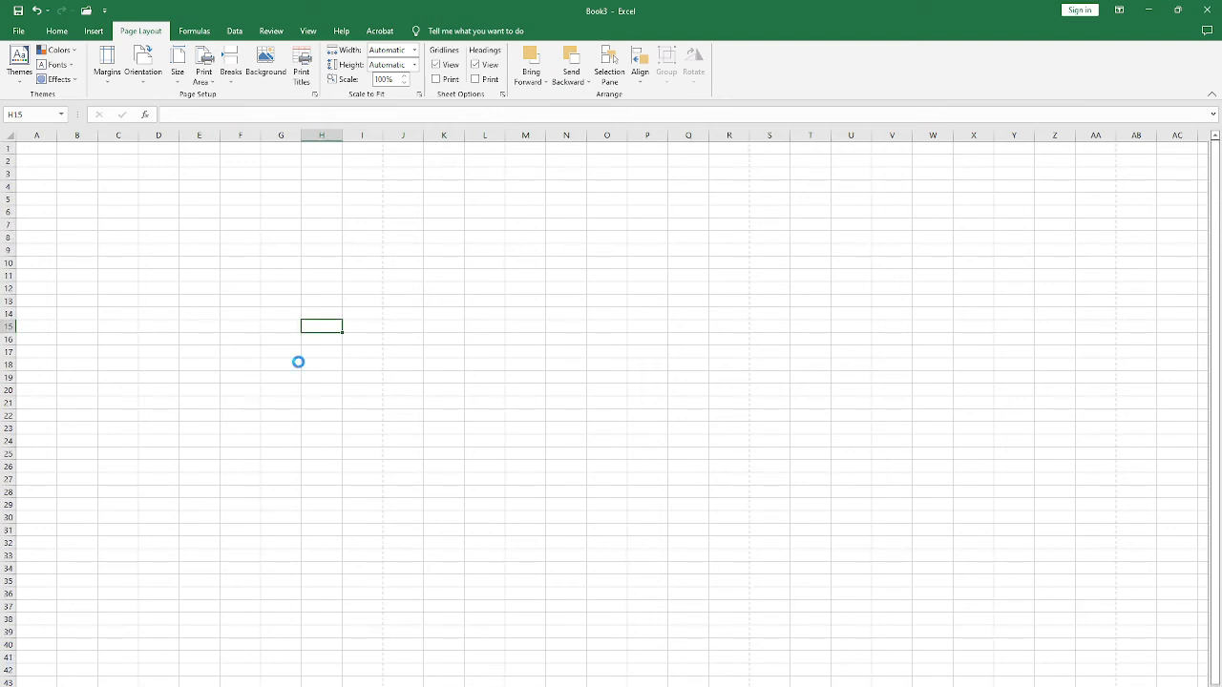
scroll(296, 361, "down", 6, "ctrl")
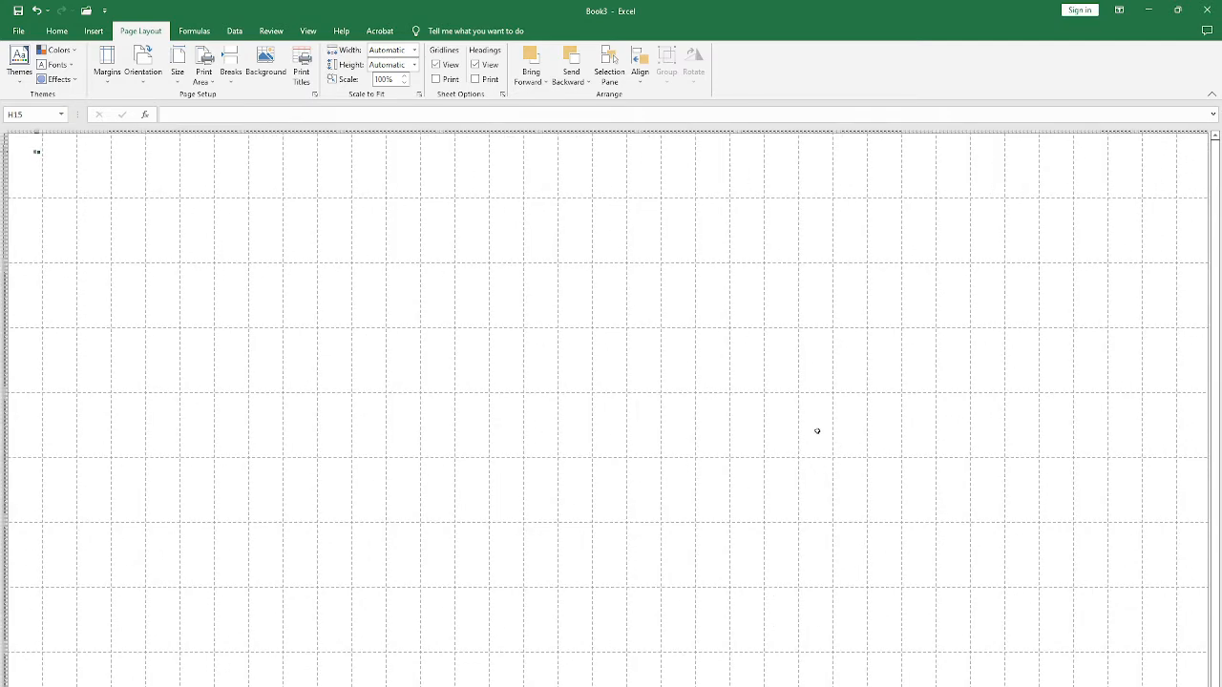
scroll(817, 431, "down", 5)
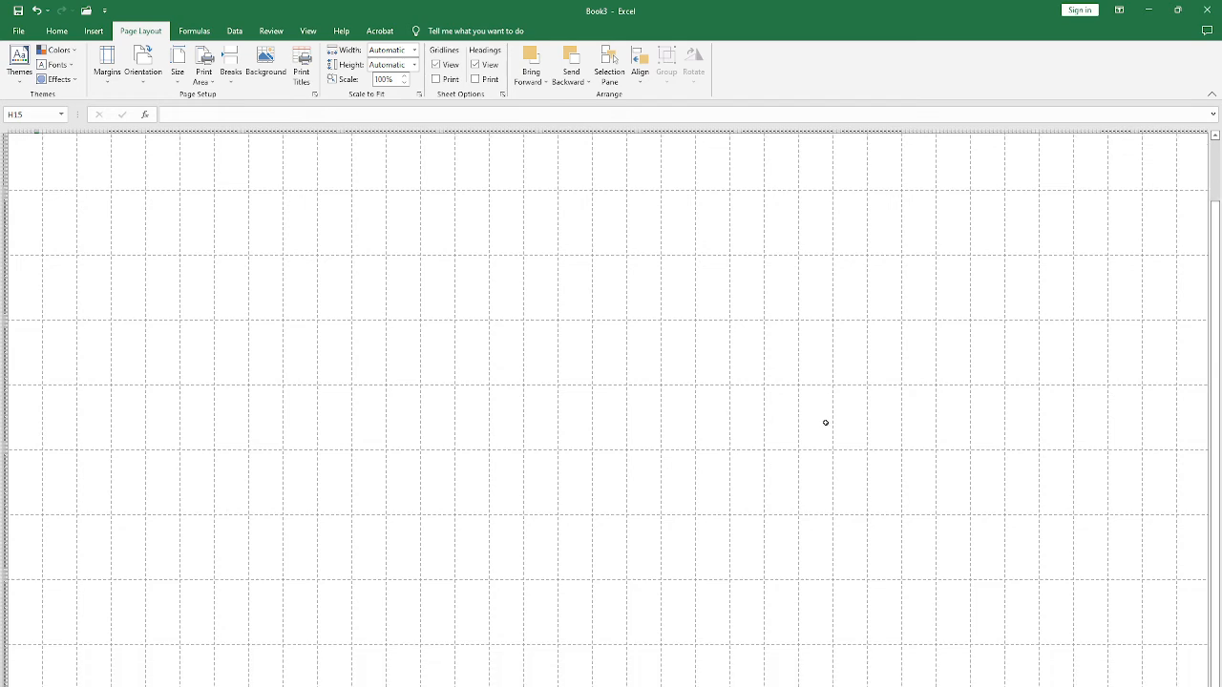
scroll(796, 382, "up", 3)
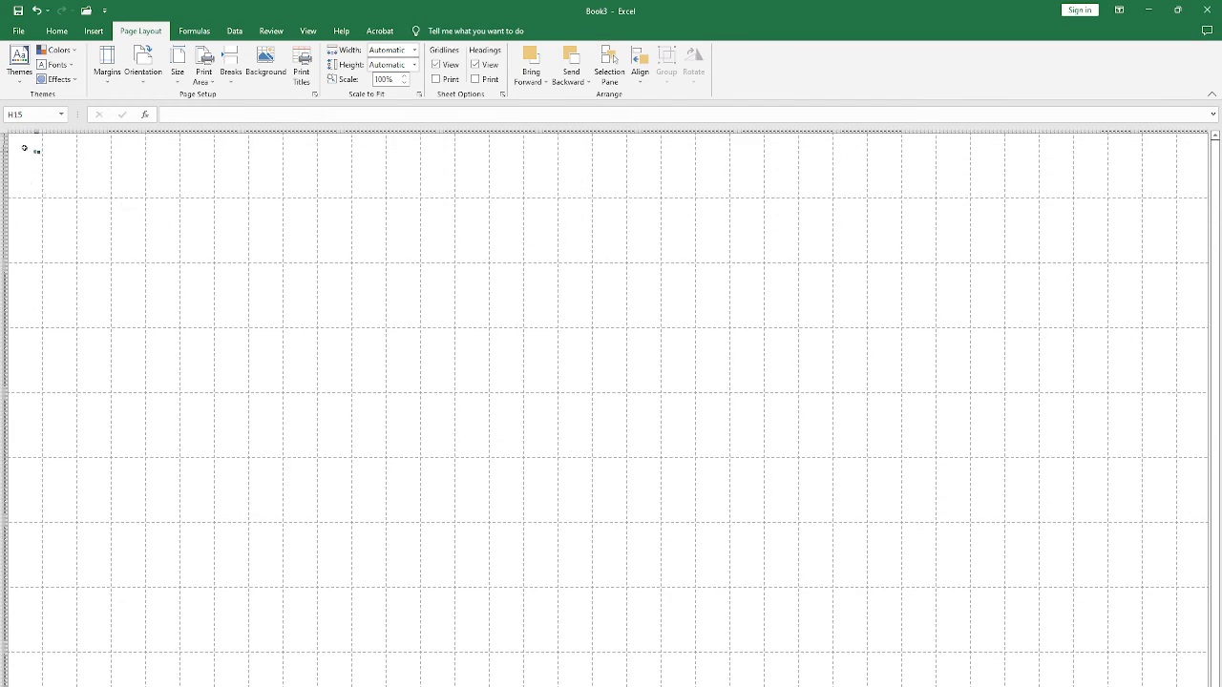
scroll(24, 148, "up", 4)
left_click(116, 133)
left_click(59, 133)
left_click(208, 273)
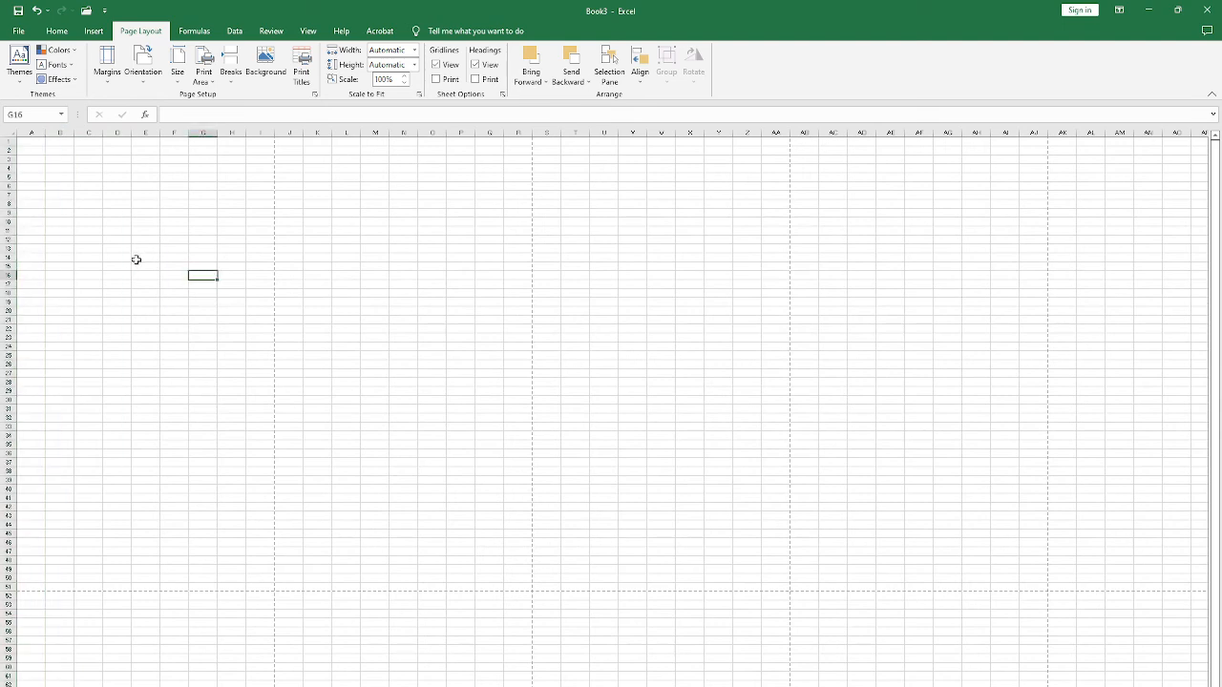
left_click(177, 240)
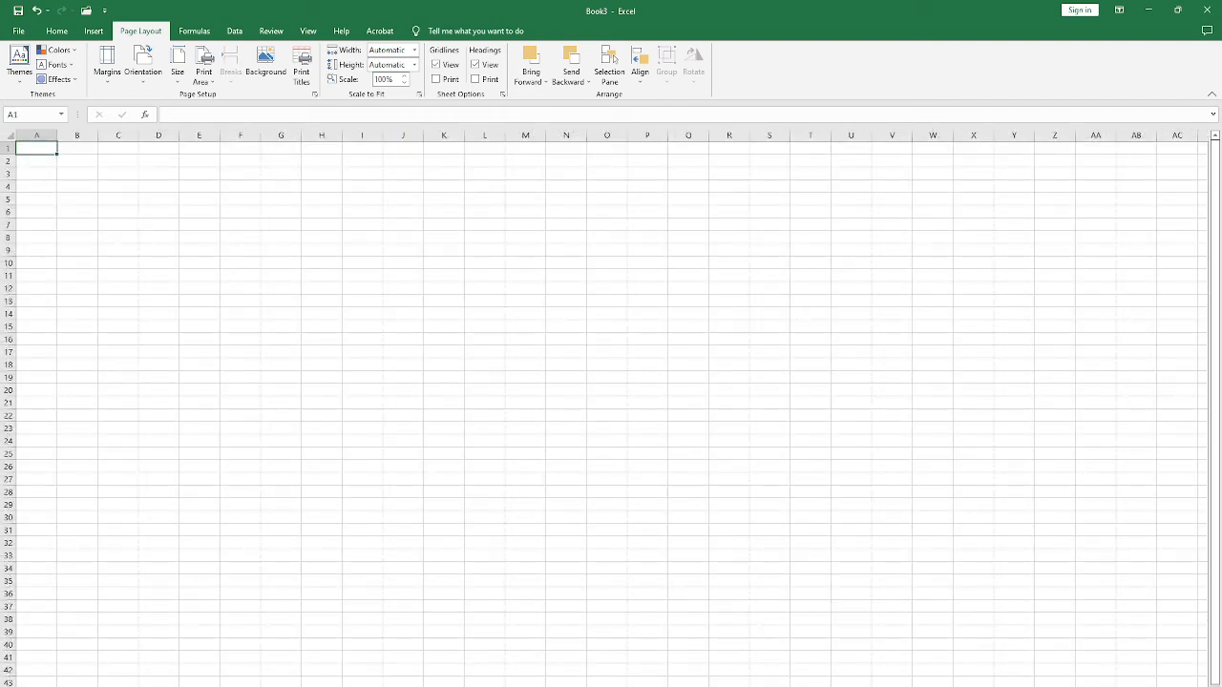
Step: Delete the extra blank sheets and close the new workbook without saving, returning to the result sheet
right_click(165, 686)
left_click(218, 579)
right_click(139, 686)
left_click(169, 582)
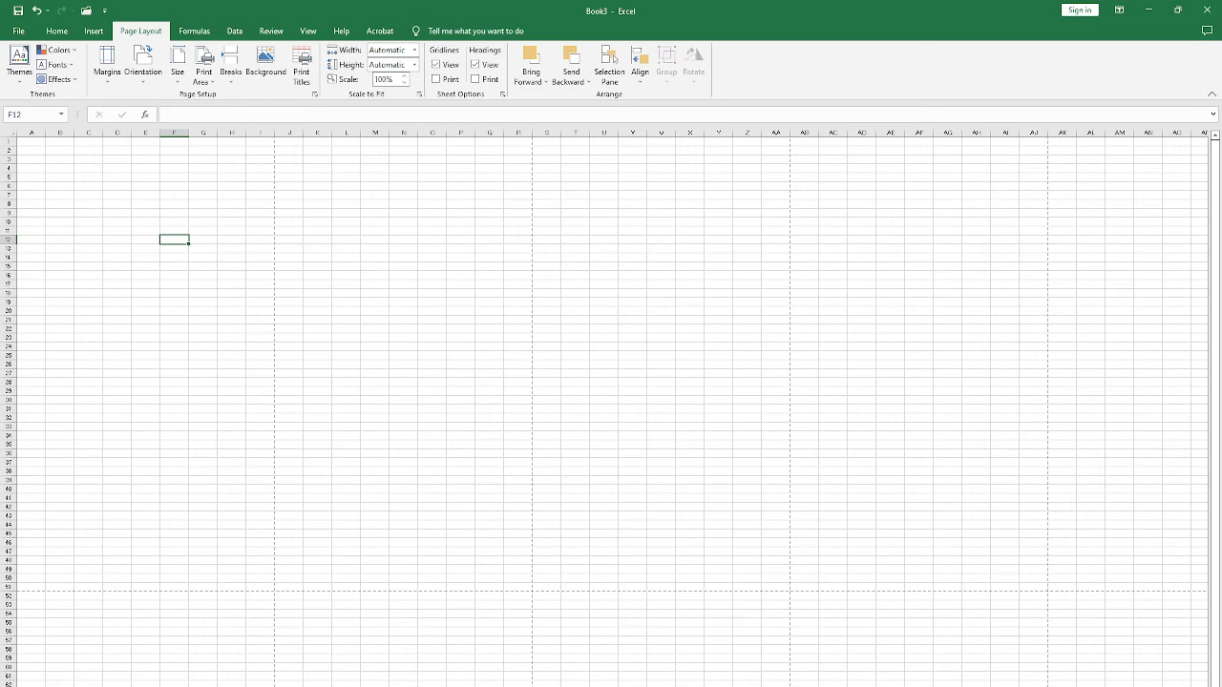
key("ctrl+w")
left_click(608, 390)
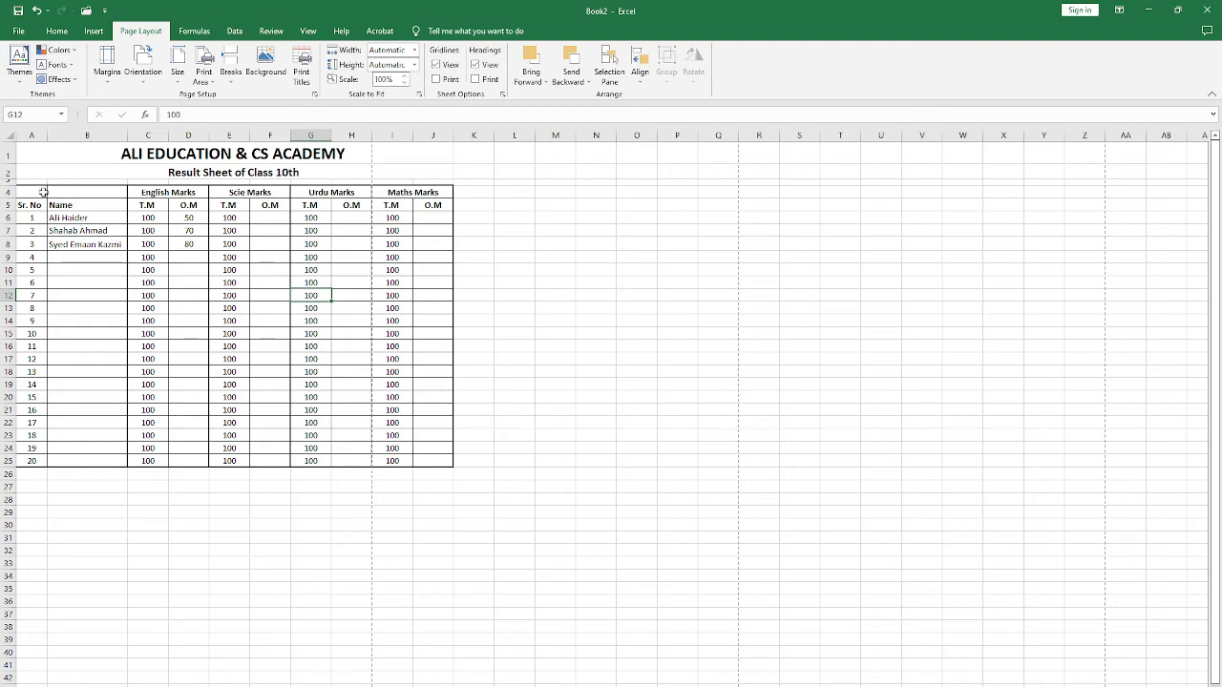
Step: Check the result sheet's A4 print preview and inspect the Maths Marks columns beyond the page boundary
key("ctrl+p")
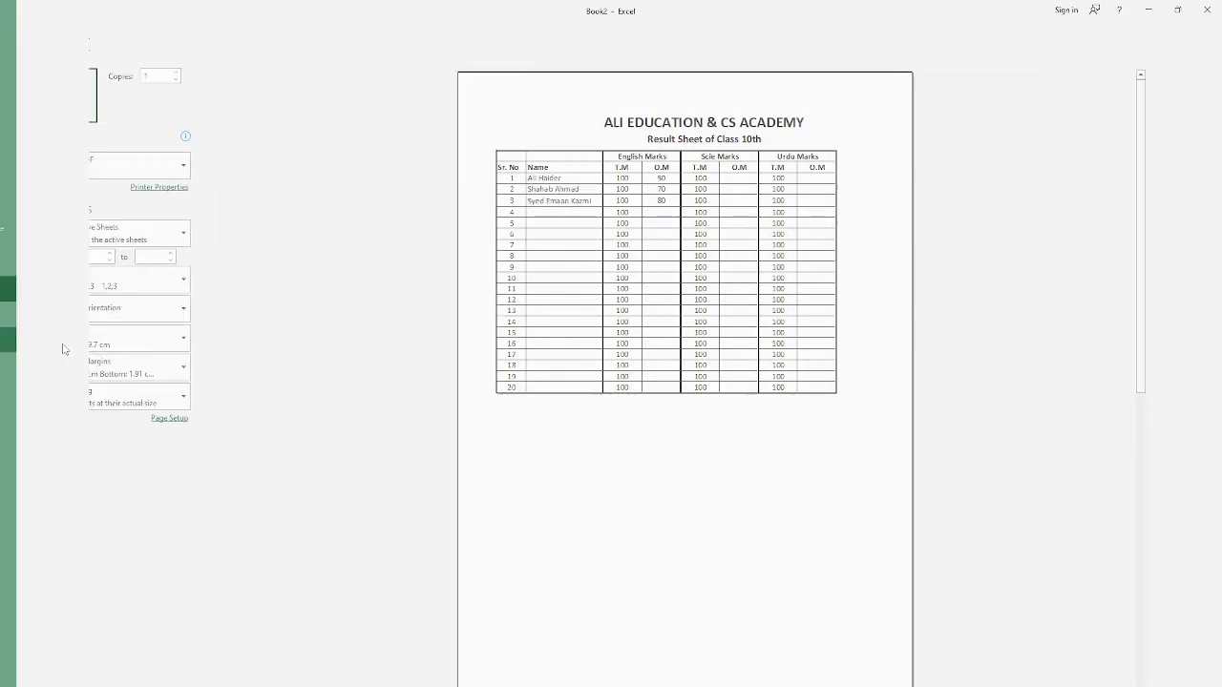
key("Escape")
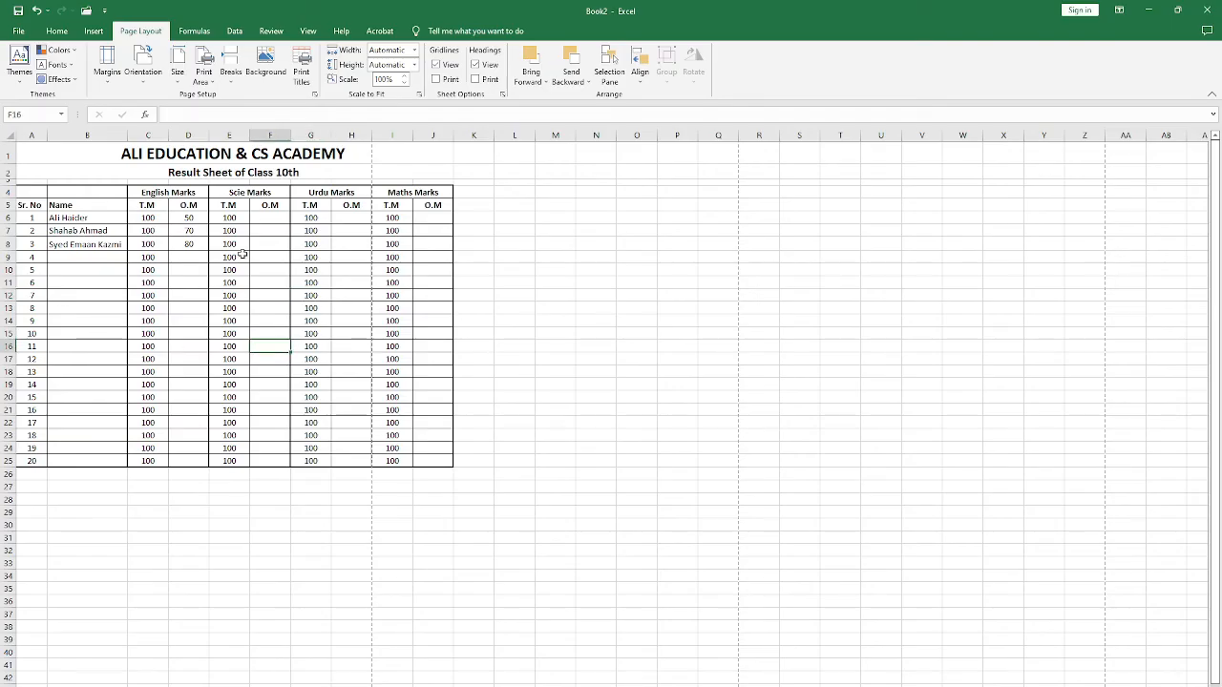
left_click(410, 189)
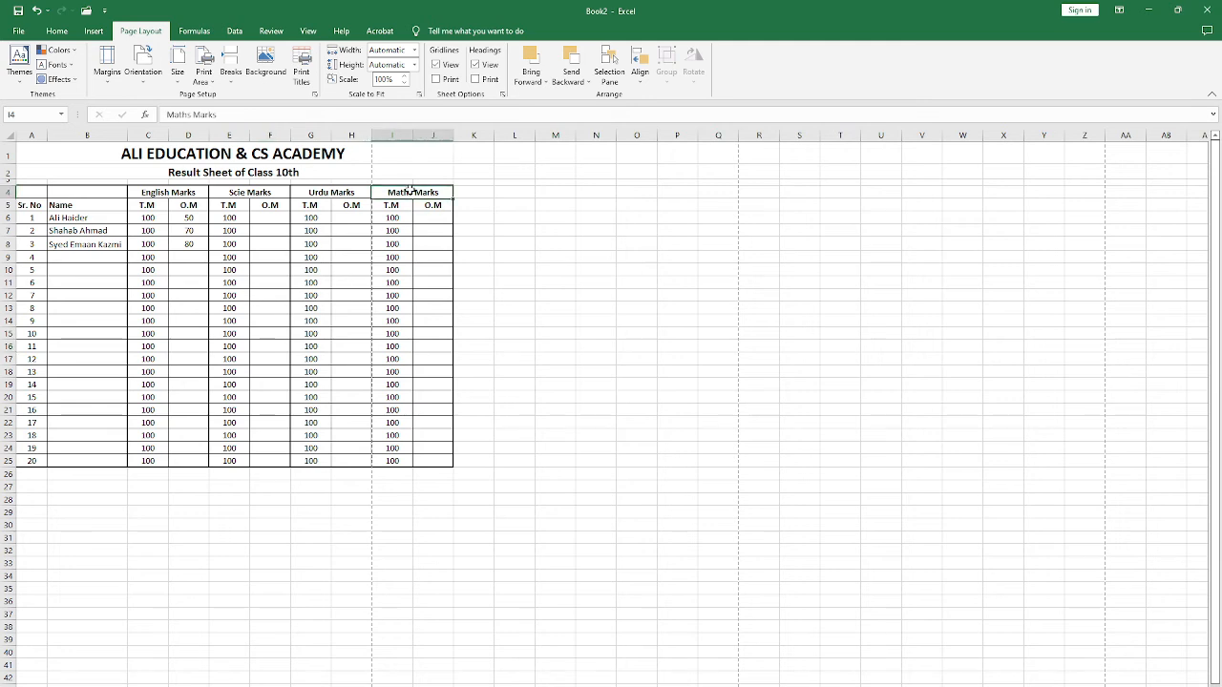
left_click(391, 135)
left_click(298, 316)
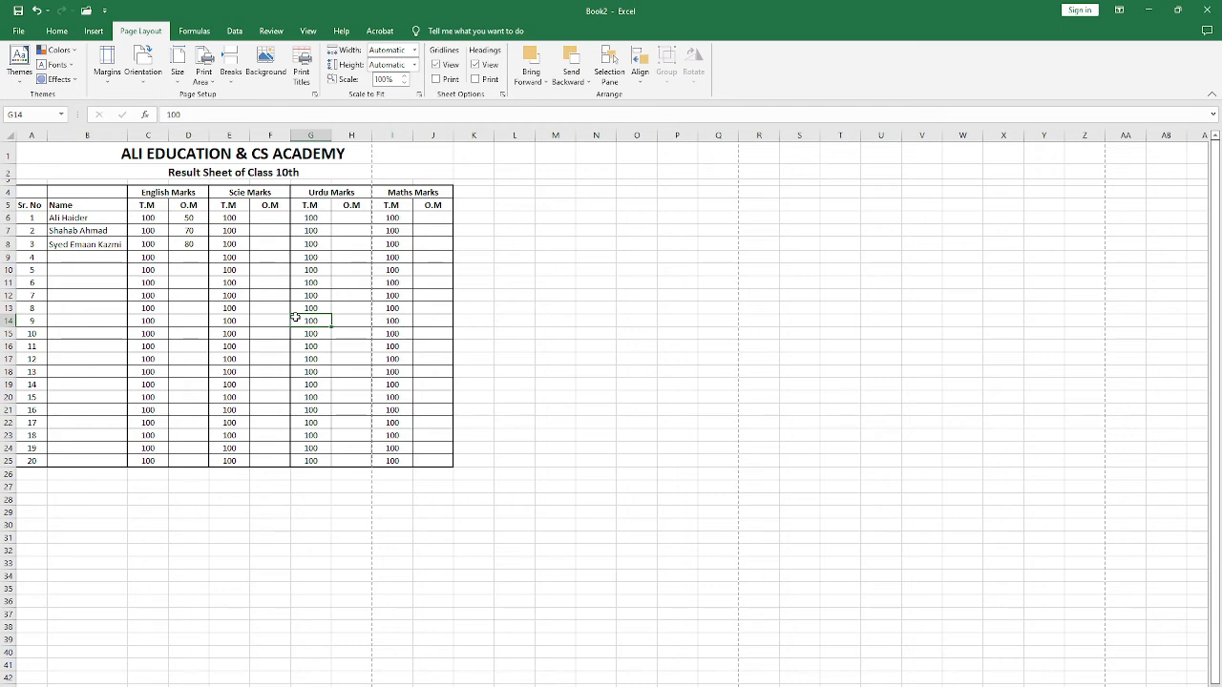
Step: Show the margins in the print preview and reduce the left margin almost to the page edge
key("ctrl+p")
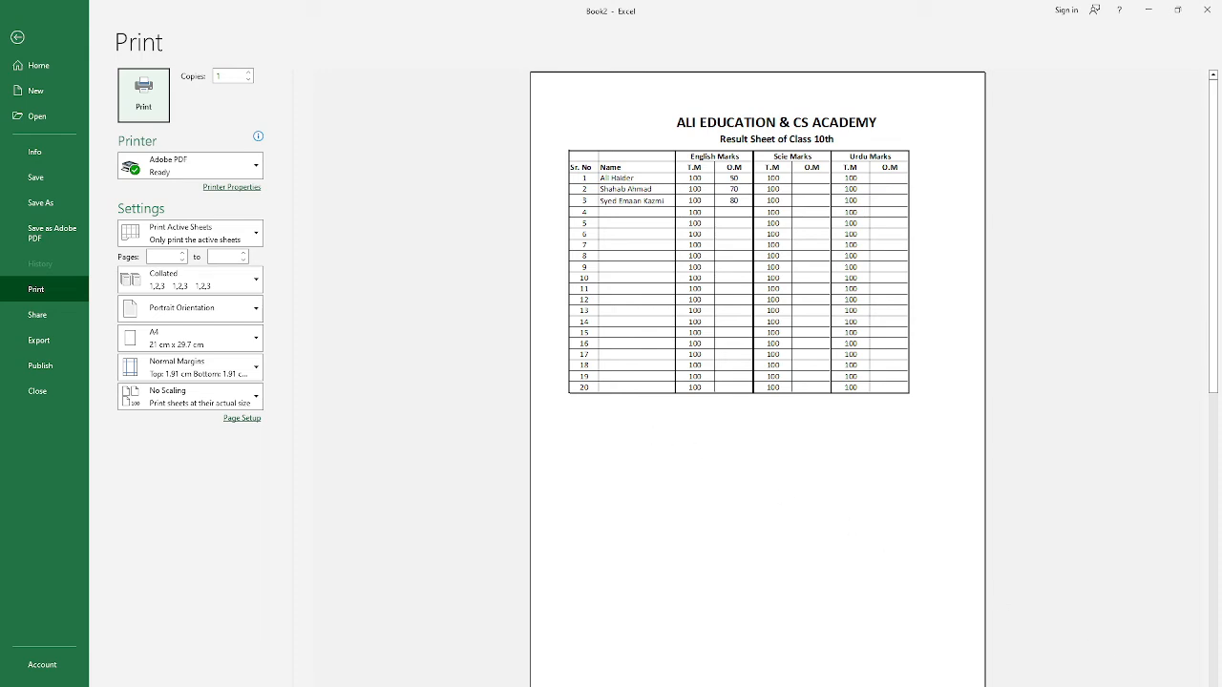
left_click(1186, 685)
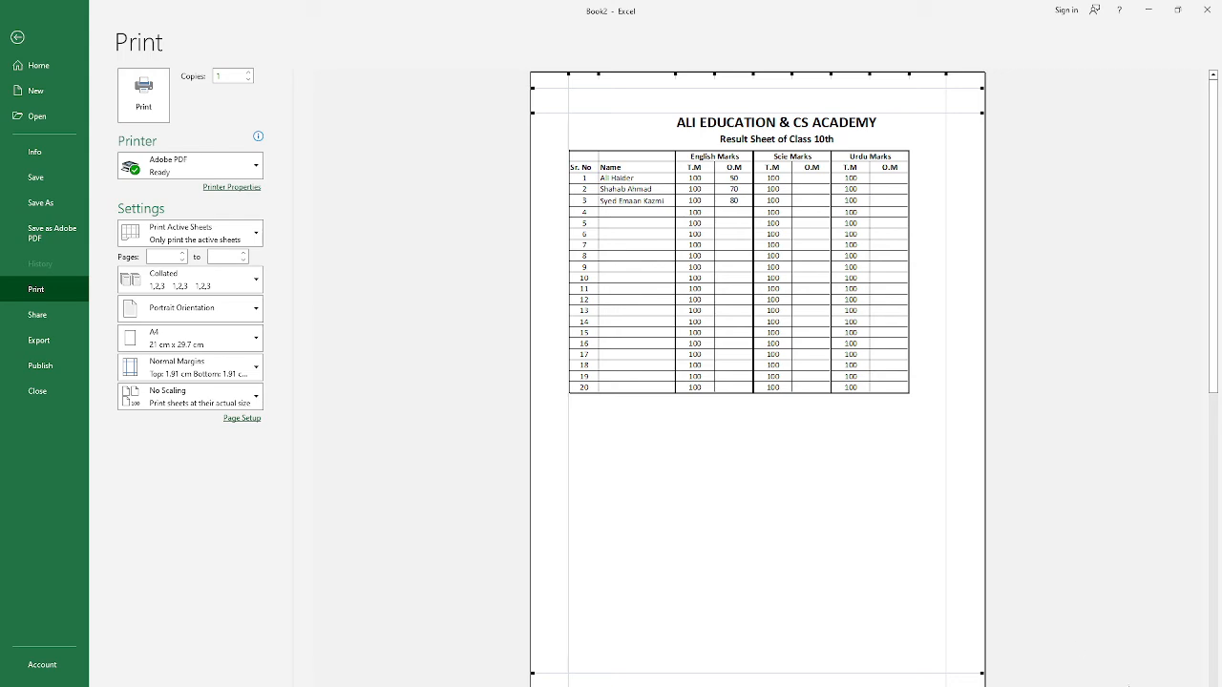
left_click(665, 107)
left_click_drag(568, 77, 539, 76)
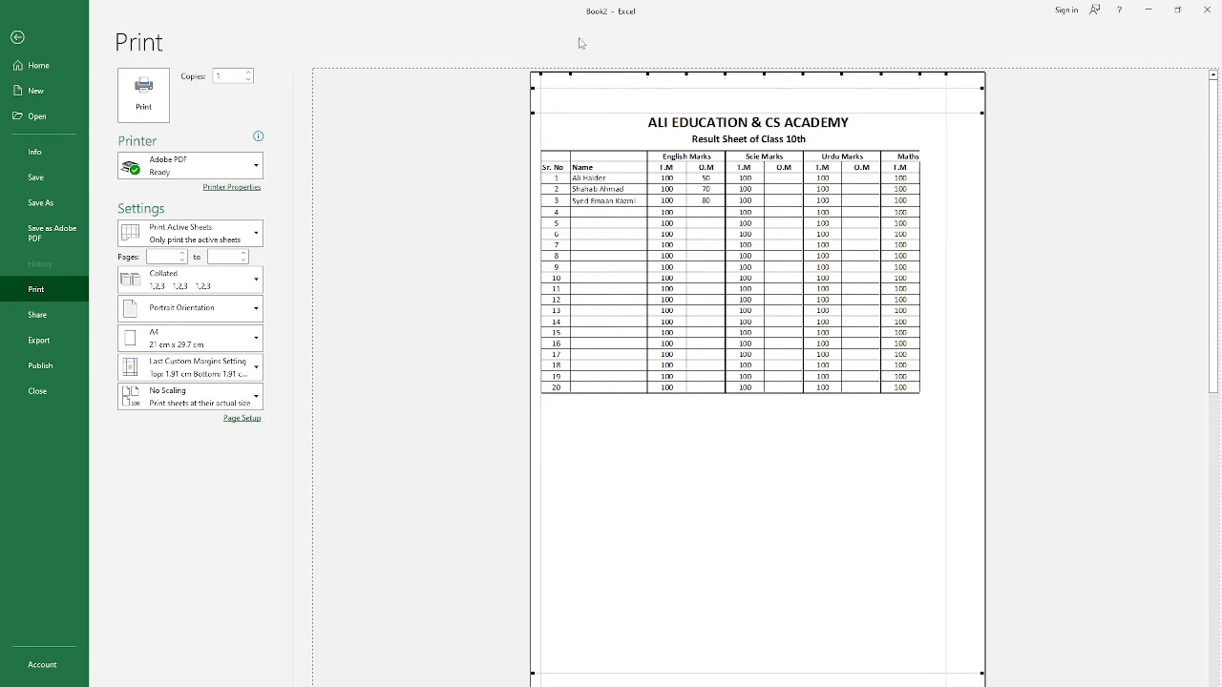
left_click_drag(538, 72, 534, 74)
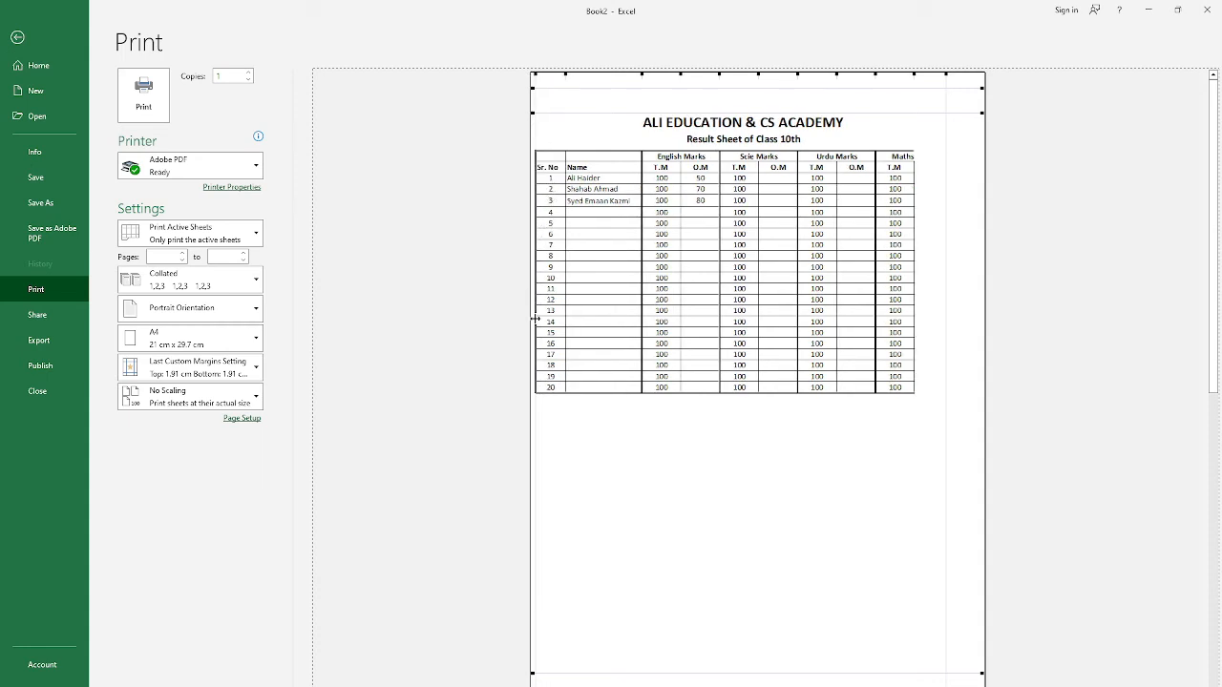
Step: Return to the worksheet and narrow the Sr. No column so the whole table fits within the page boundary
left_click(18, 37)
left_click_drag(47, 133, 38, 135)
left_click(42, 134)
left_click(38, 135)
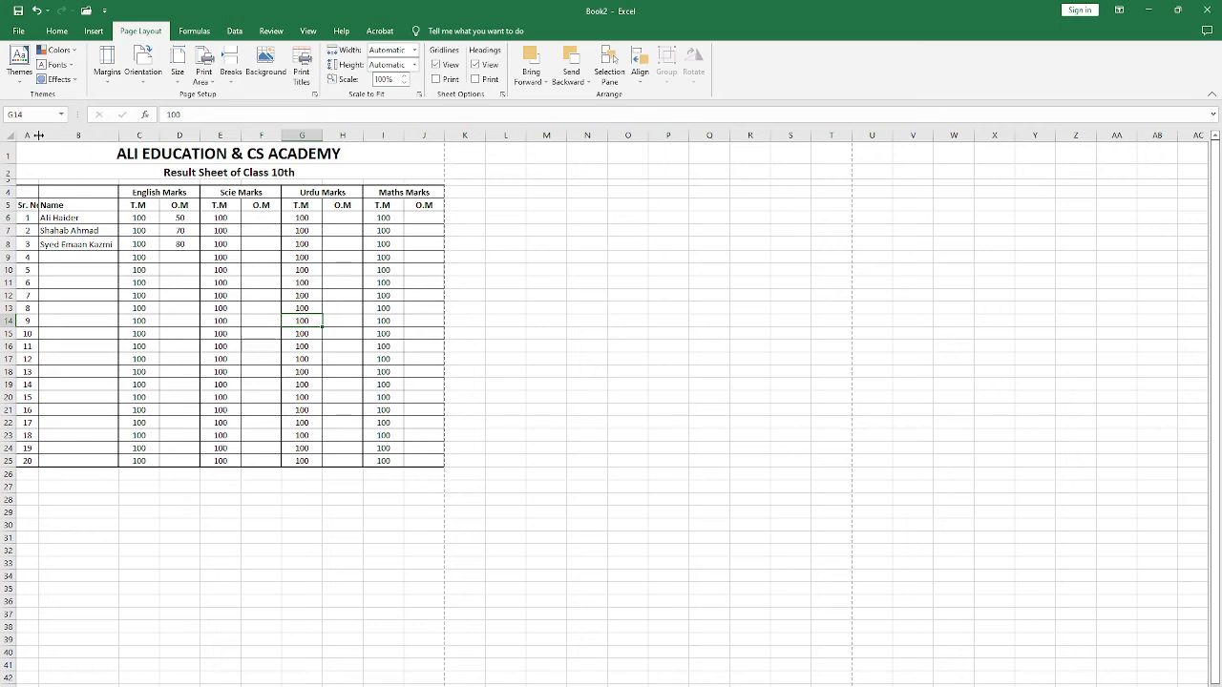
Step: Shorten the serial number heading in A5 to "Sr. #"
left_click(18, 206)
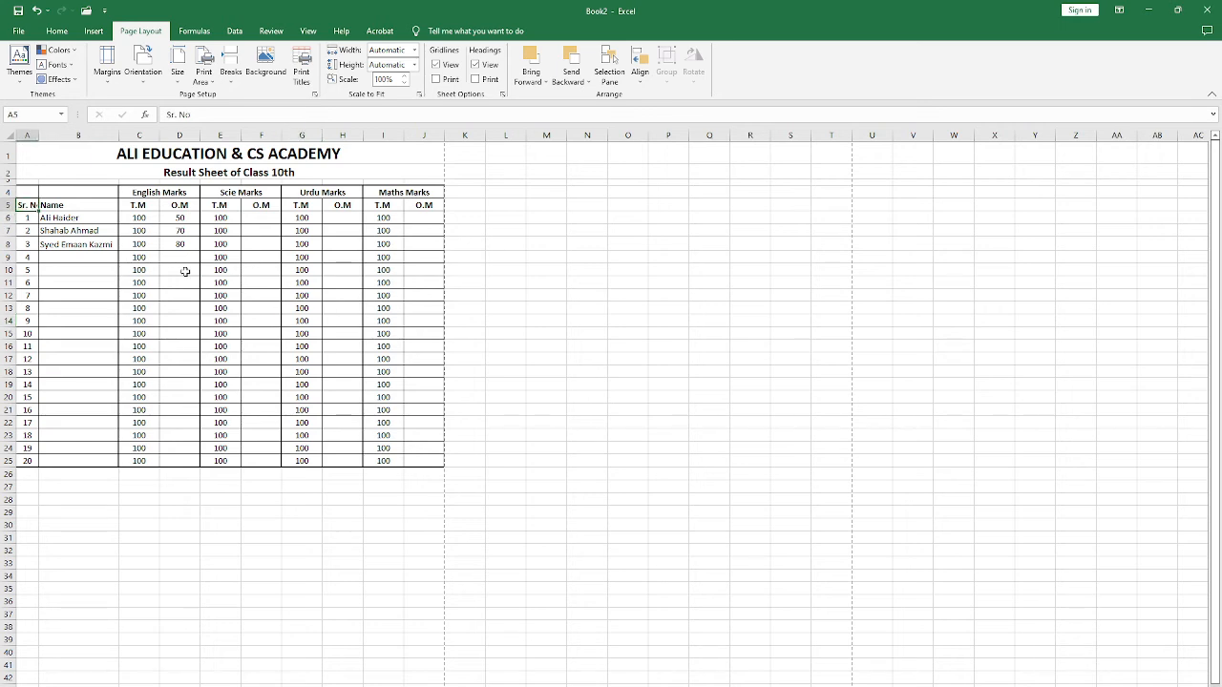
key("F2")
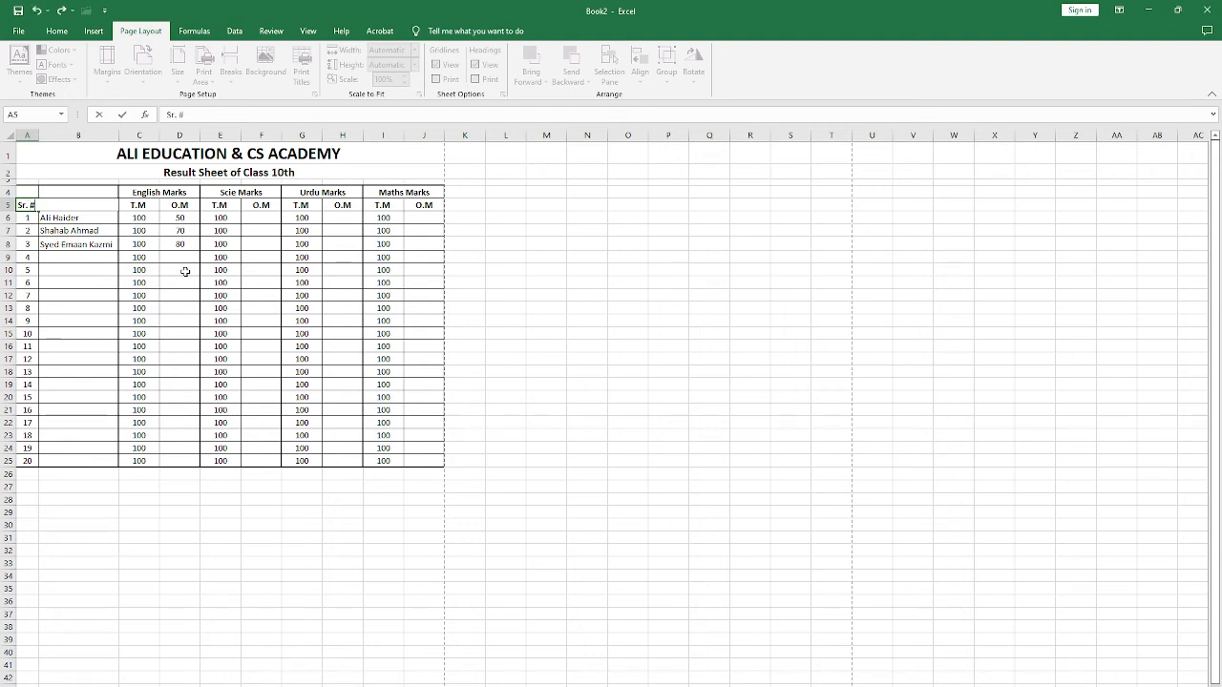
key("Return")
key("Up")
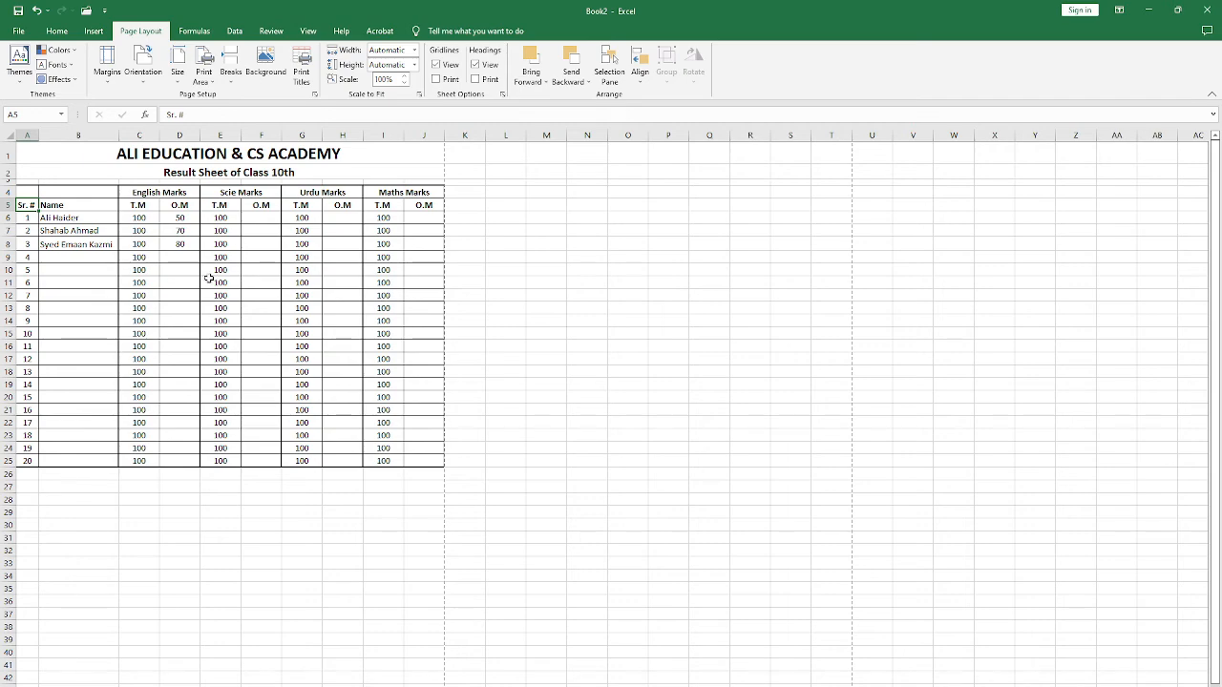
Step: In the print preview, move the right margin out to the page edge and widen the left margin slightly
key("ctrl+p")
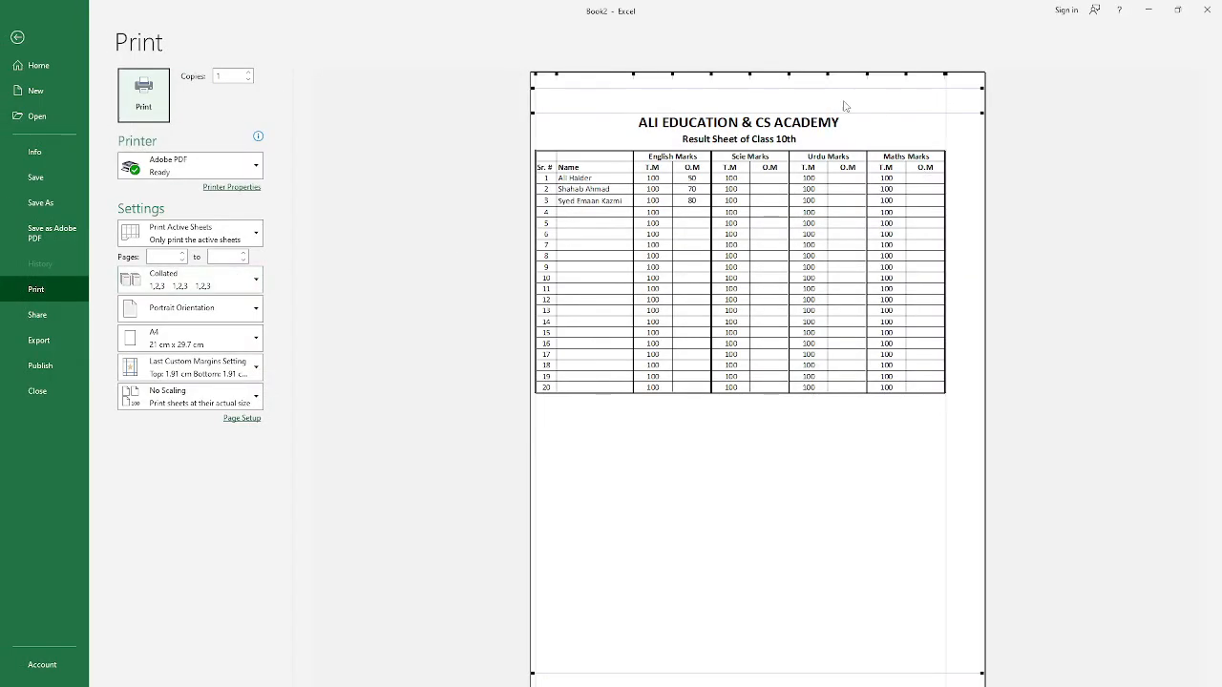
left_click_drag(944, 82, 978, 85)
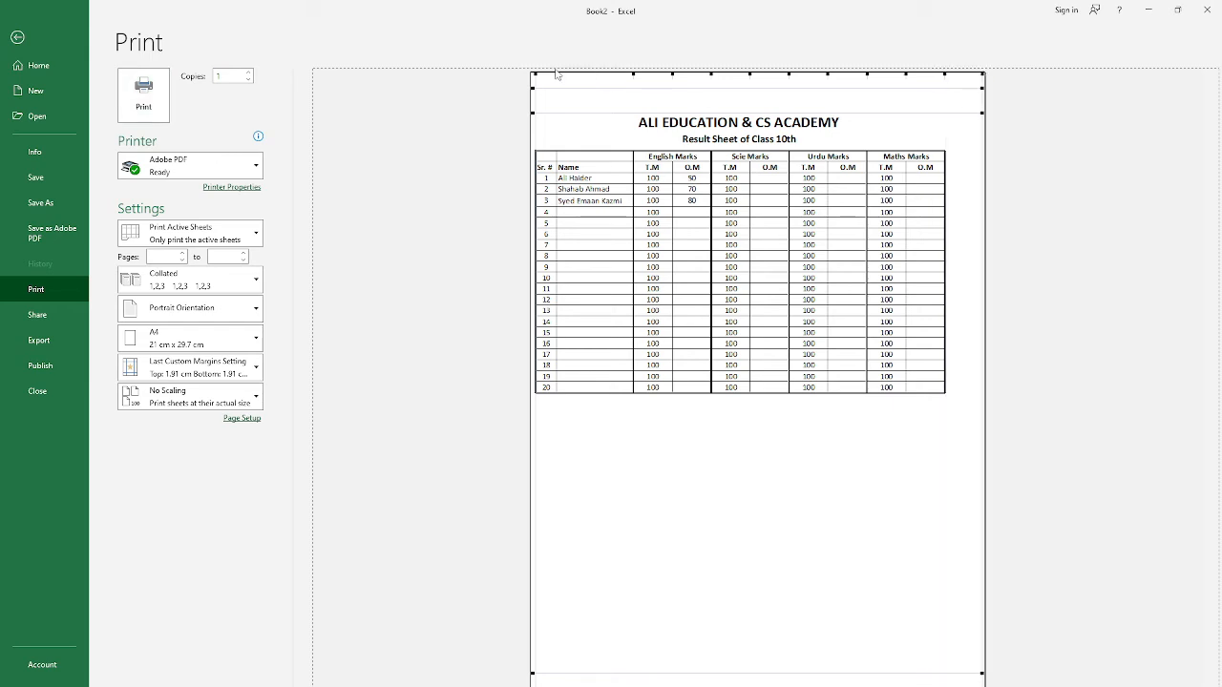
mouse_move(540, 77)
left_mouse_down()
mouse_move(552, 80)
mouse_move(545, 72)
left_mouse_up()
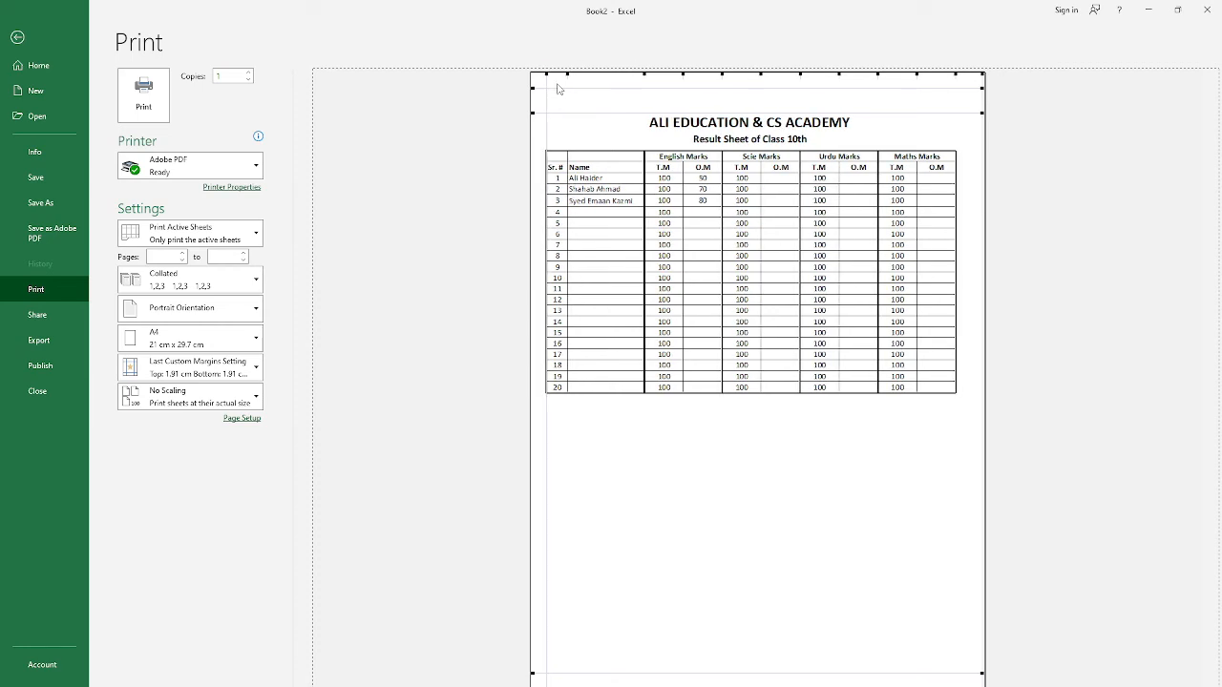
Step: Slightly narrow the serial number and Name columns in the print preview, then return to the worksheet
left_click_drag(566, 72, 564, 76)
left_click_drag(644, 72, 638, 74)
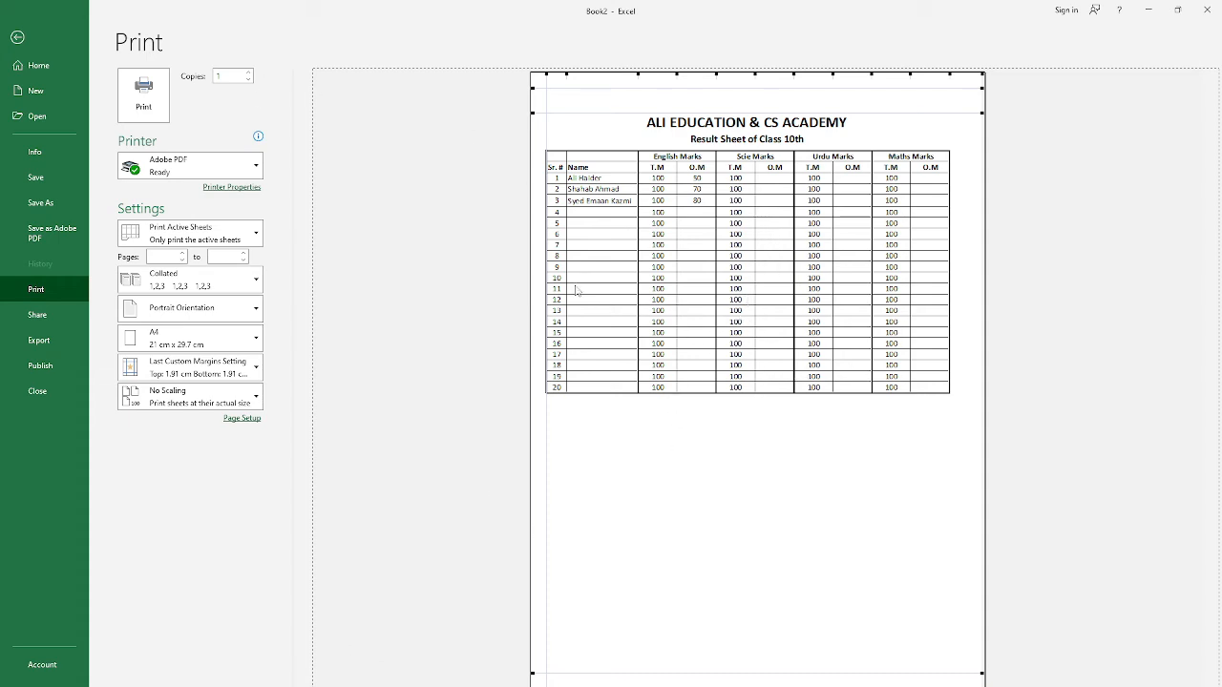
left_click(11, 44)
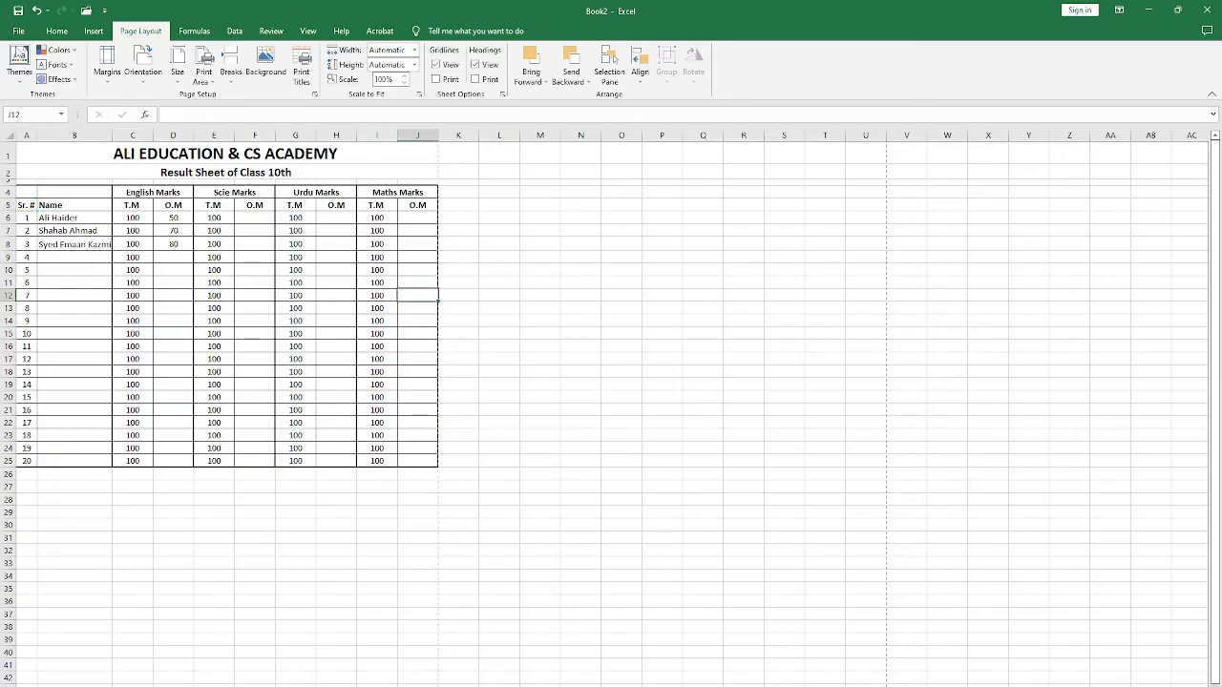
left_click(57, 30)
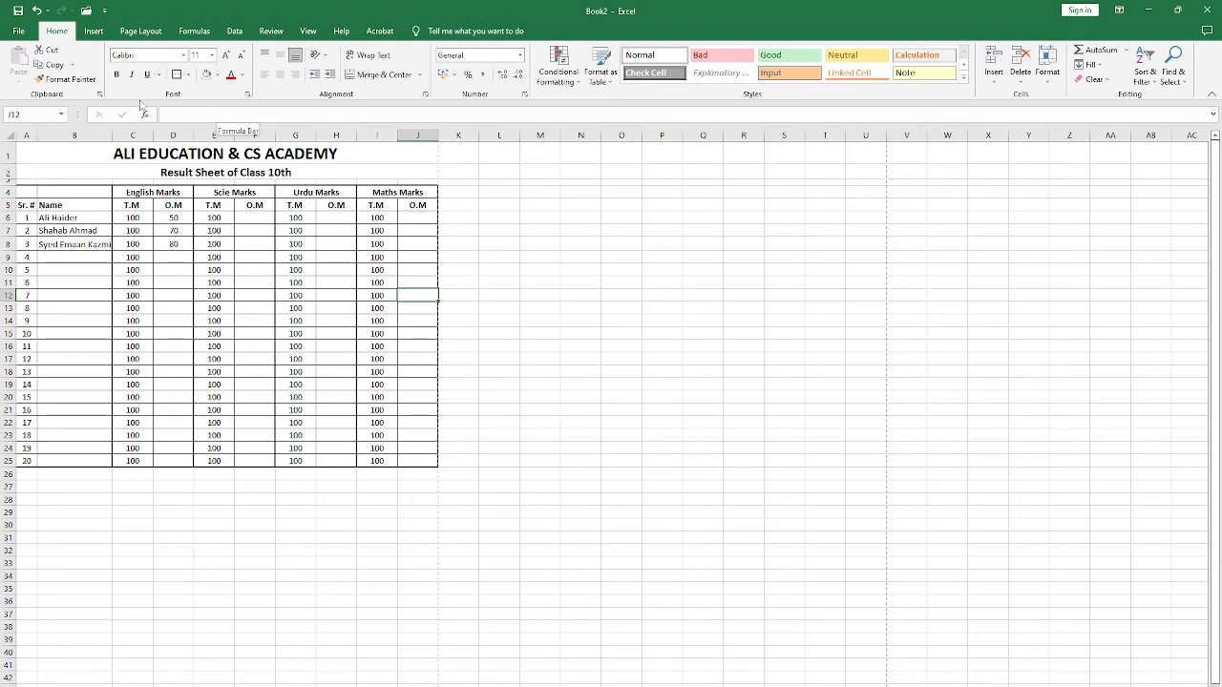
left_click(265, 225)
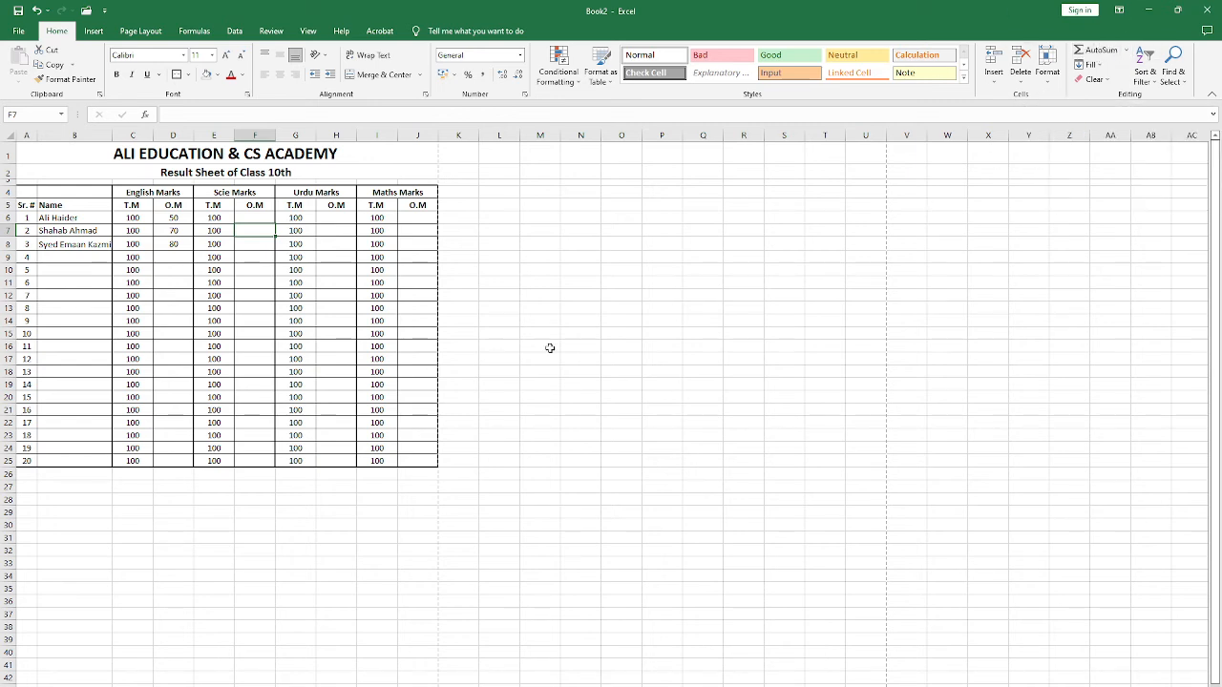
left_click(182, 474)
left_click(164, 488)
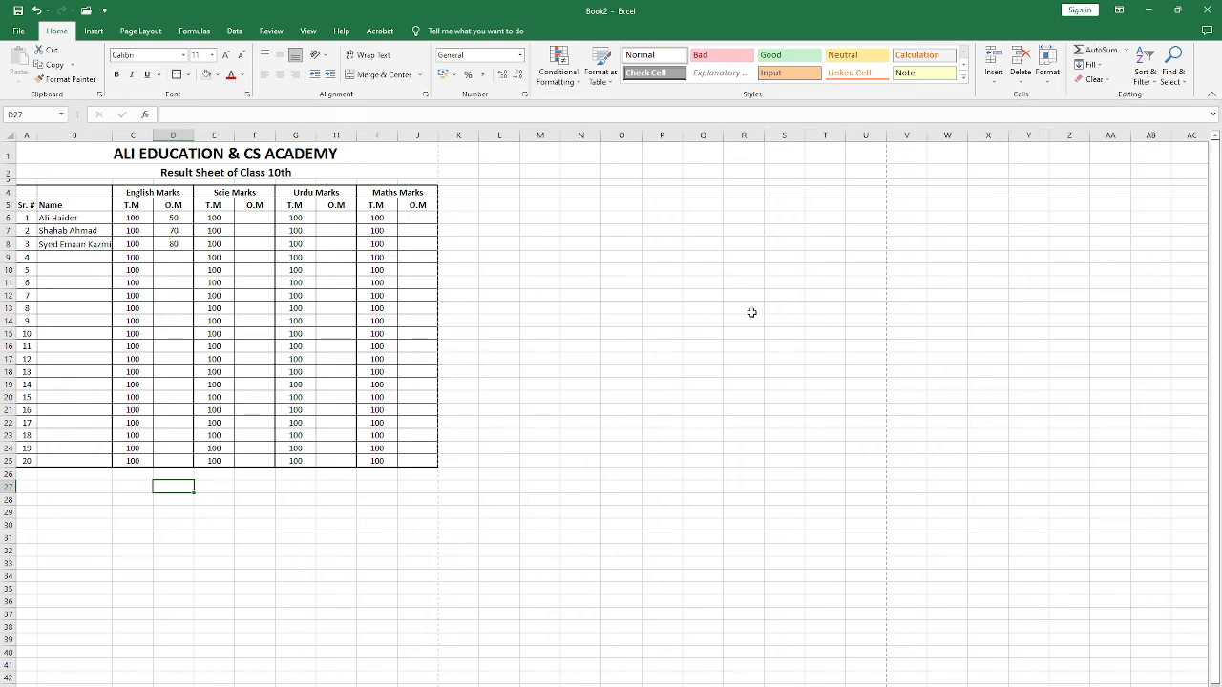
left_click(696, 205)
left_click(580, 244)
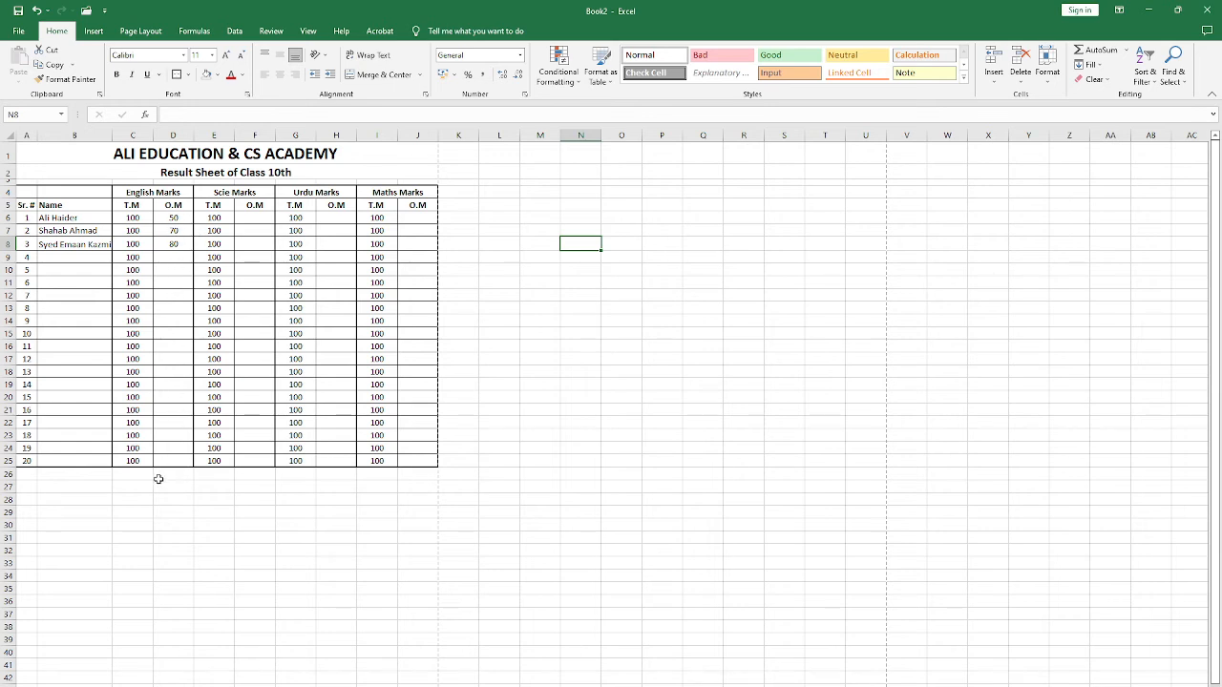
Step: Enter the label "Total Obtained Marks" in cell A27 below the marks table
left_click(27, 485)
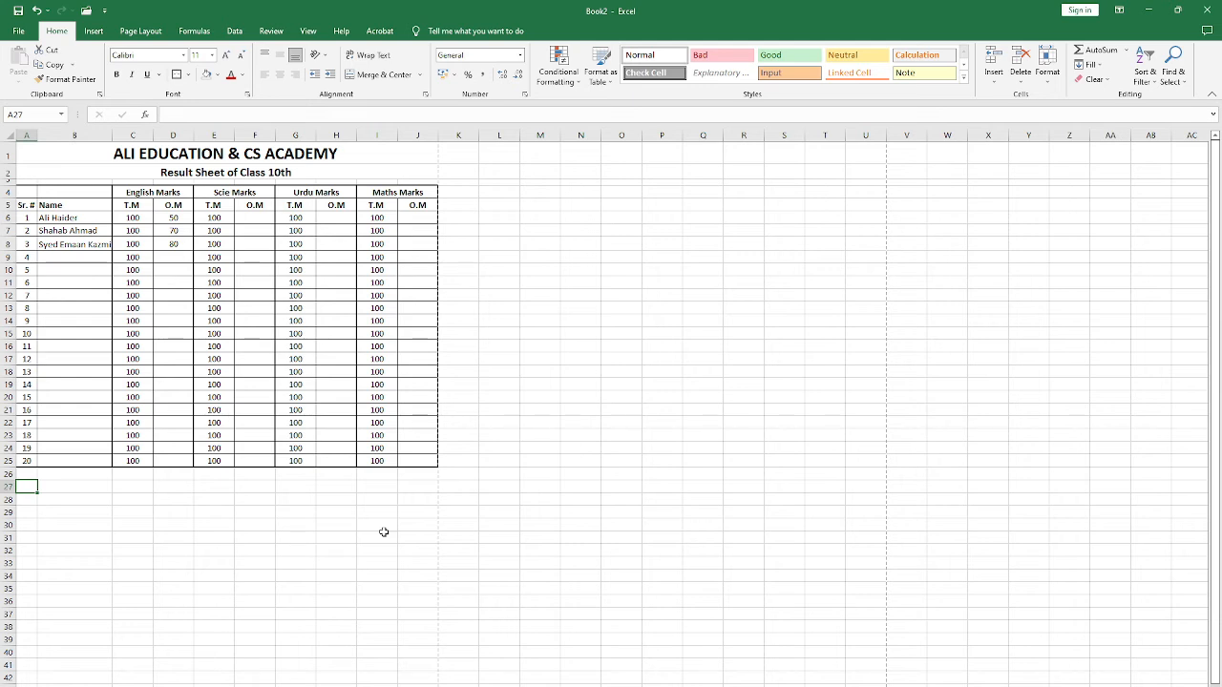
type("Total Obt")
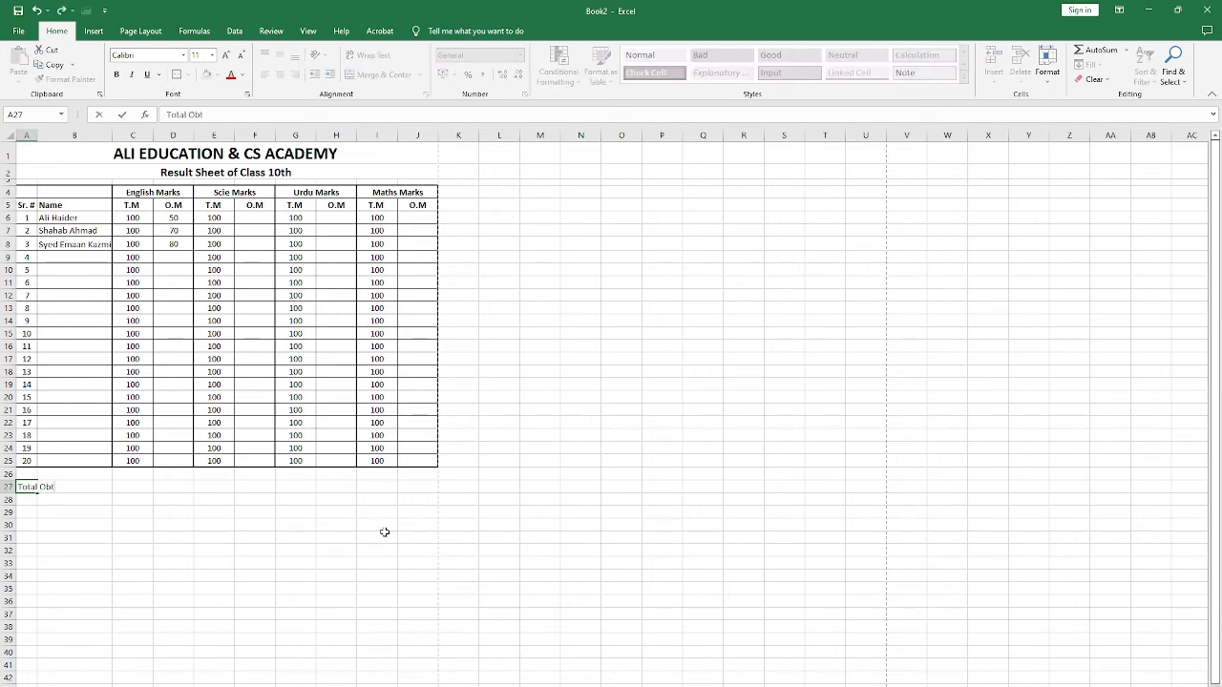
type("ained Marks")
key("Return")
Step: Total the obtained English marks in D27 with AutoSum, giving the formula =SUM(D6:D26)
key("Up")
key("Right")
key("Right")
key("Right")
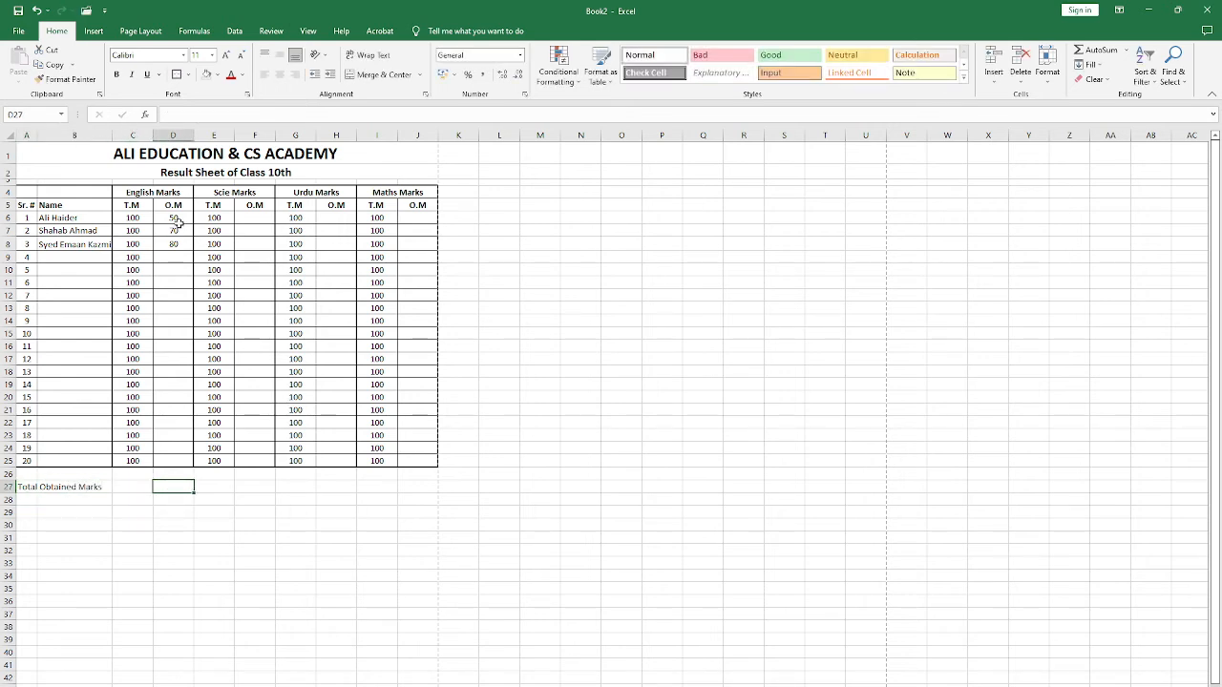
left_click_drag(174, 218, 169, 486)
left_click(159, 487)
left_click_drag(174, 217, 160, 486)
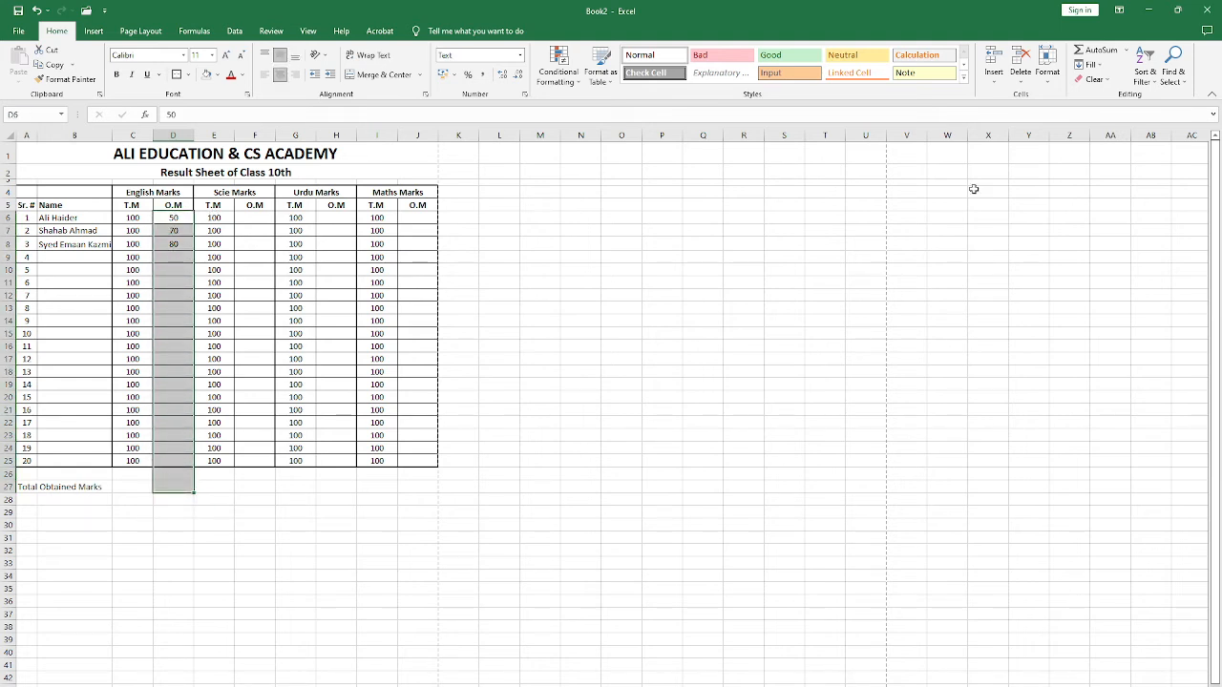
left_click(1100, 49)
left_click(161, 487)
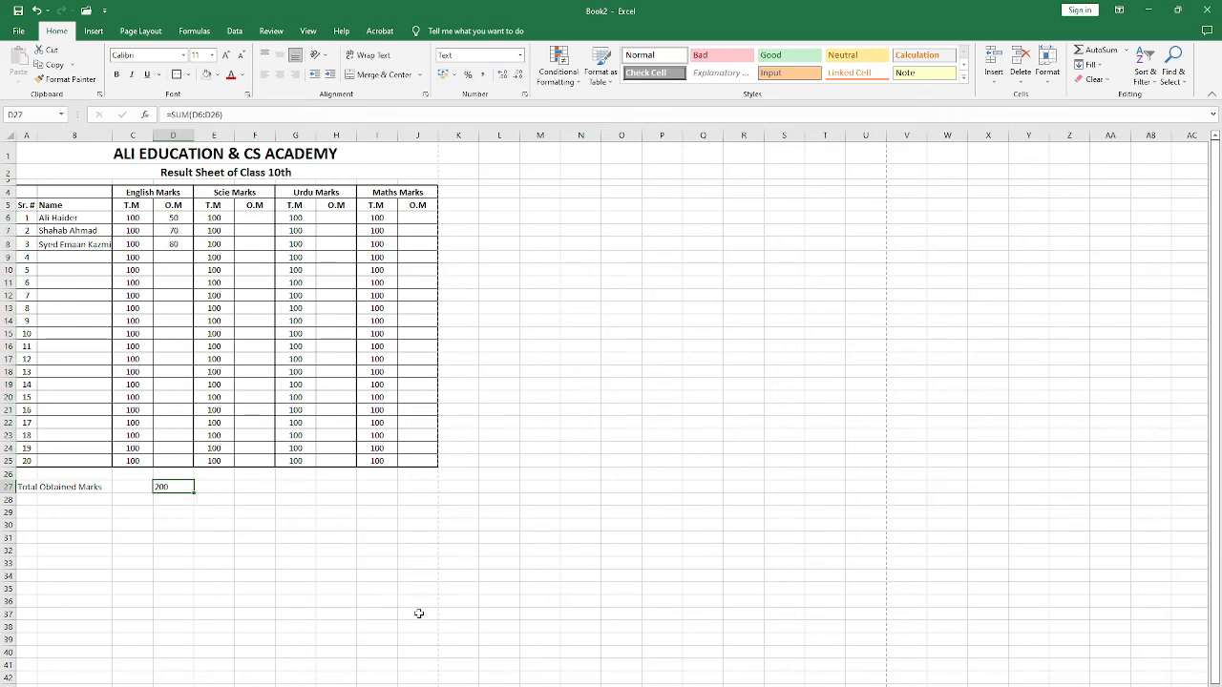
left_click_drag(134, 199, 144, 480)
left_click(161, 487)
left_click_drag(137, 217, 128, 439)
left_click(127, 461)
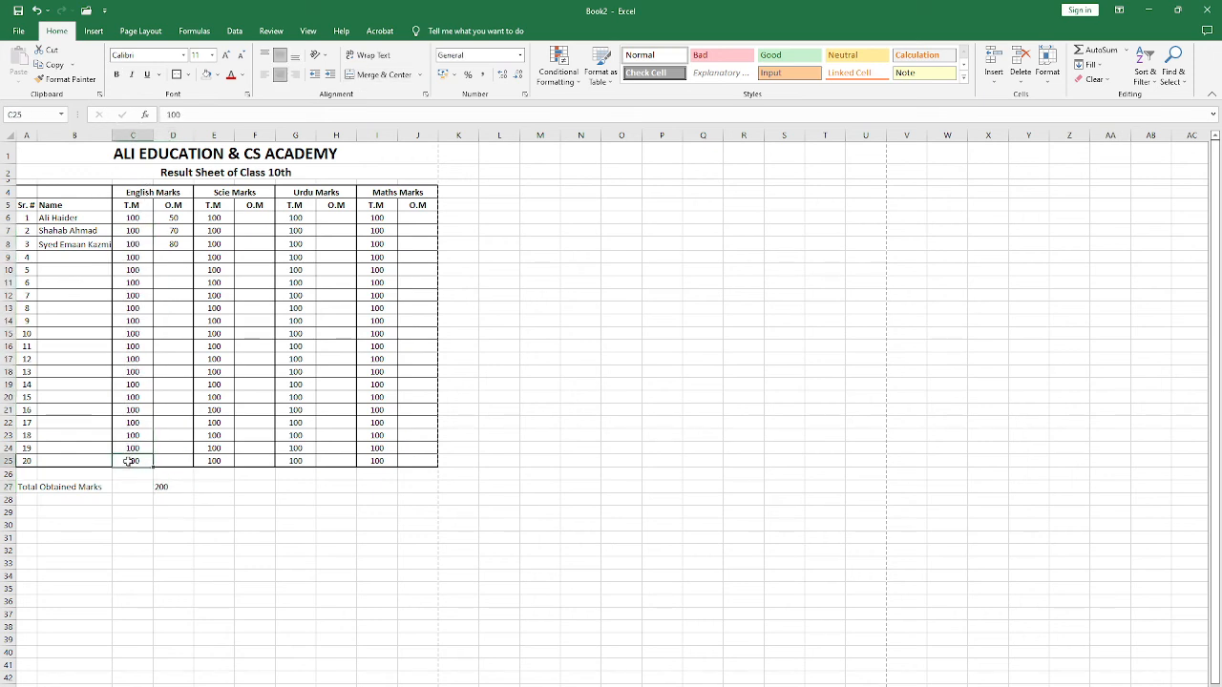
Step: Open the SUM formula in D27 to show its cell range D6:D26, and leave it as it is
left_click(174, 489)
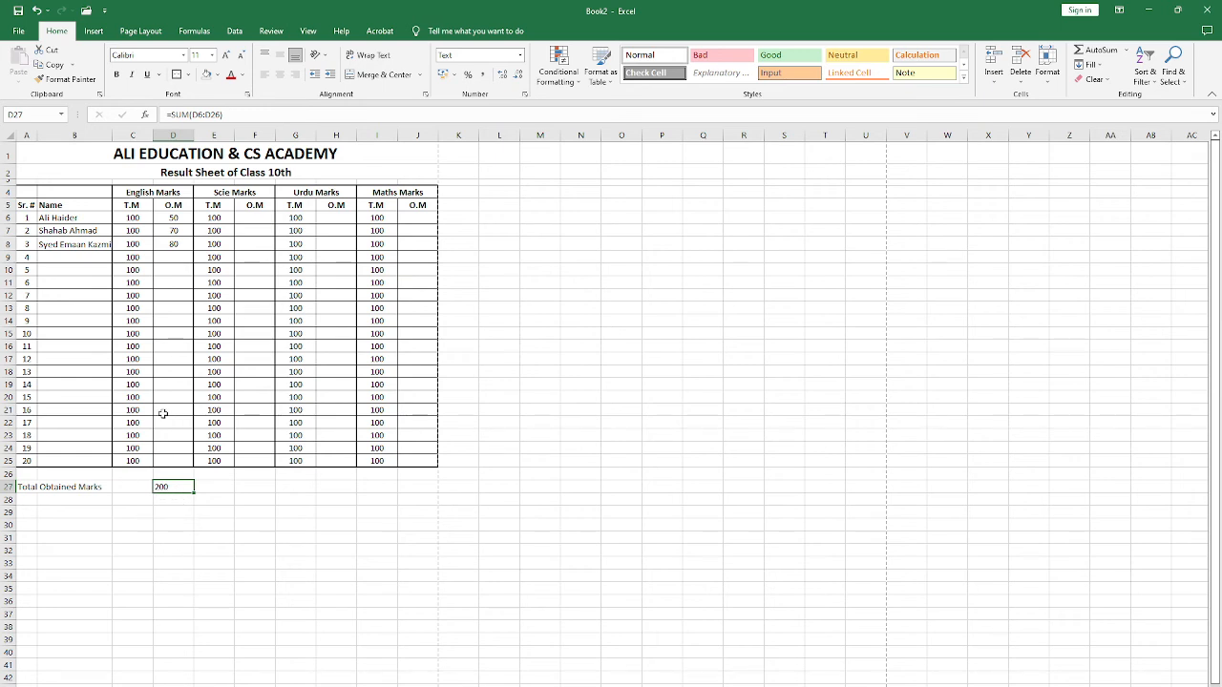
left_click(191, 115)
left_click(241, 114)
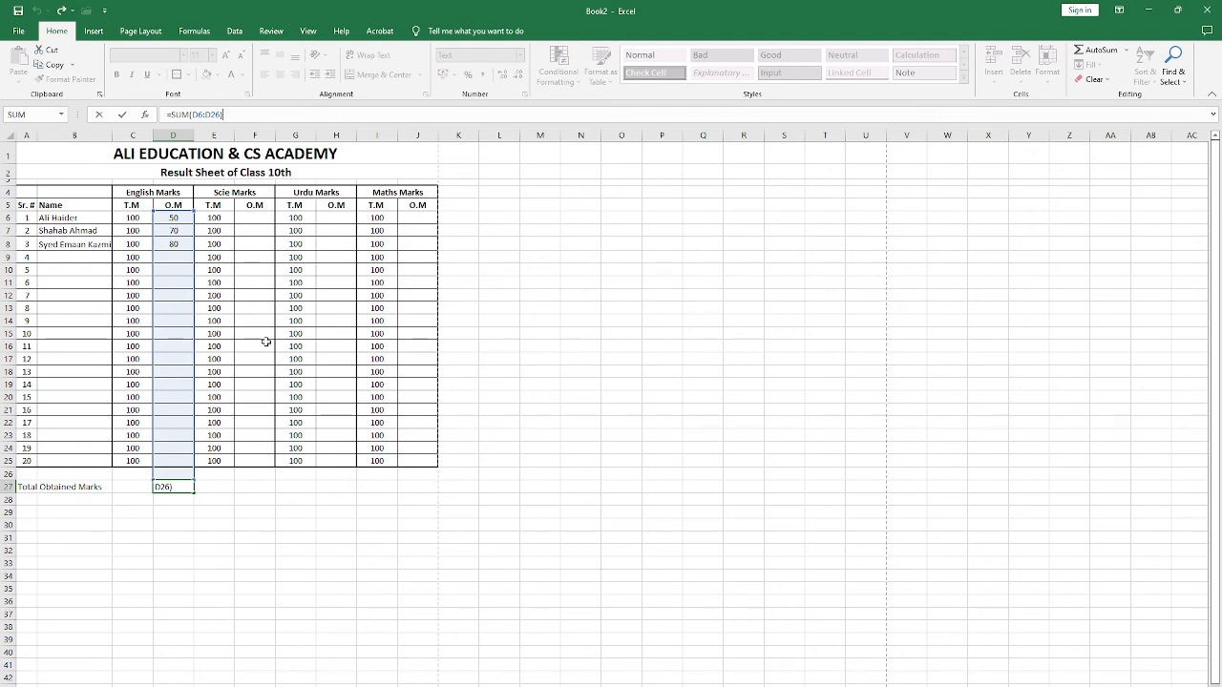
left_click(227, 219)
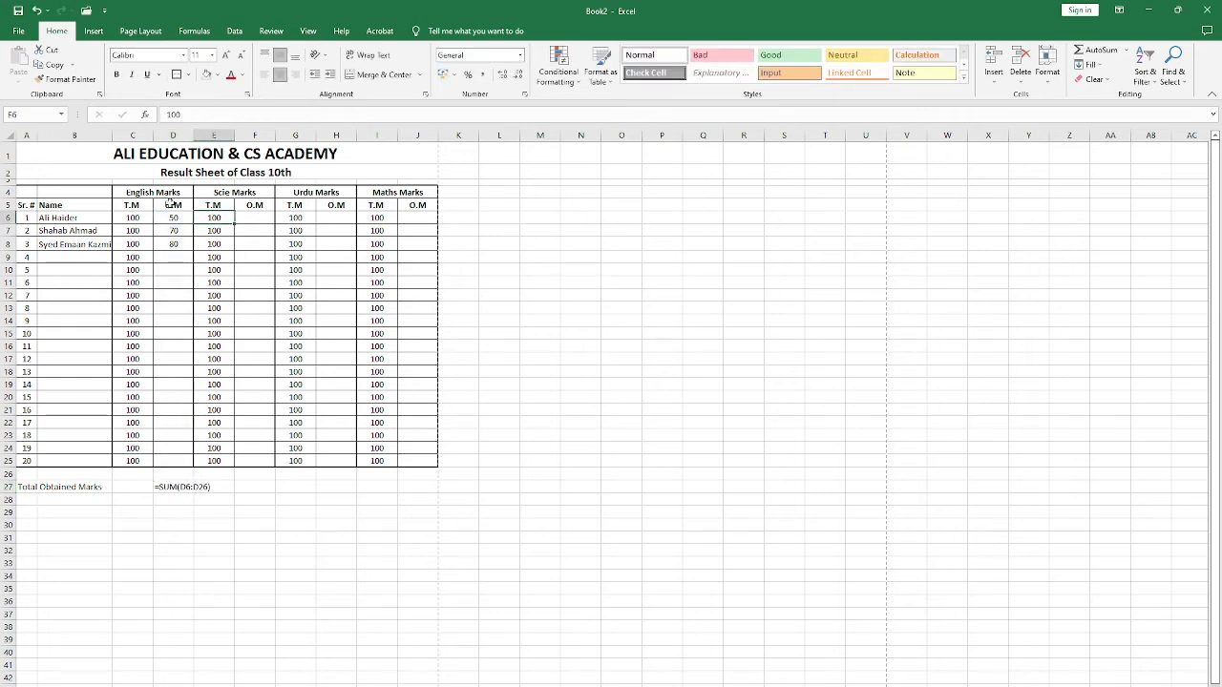
Step: Try to make D27 calculate by re-entering its formula =SUM(D6:D26)
left_click(215, 487)
left_click(181, 489)
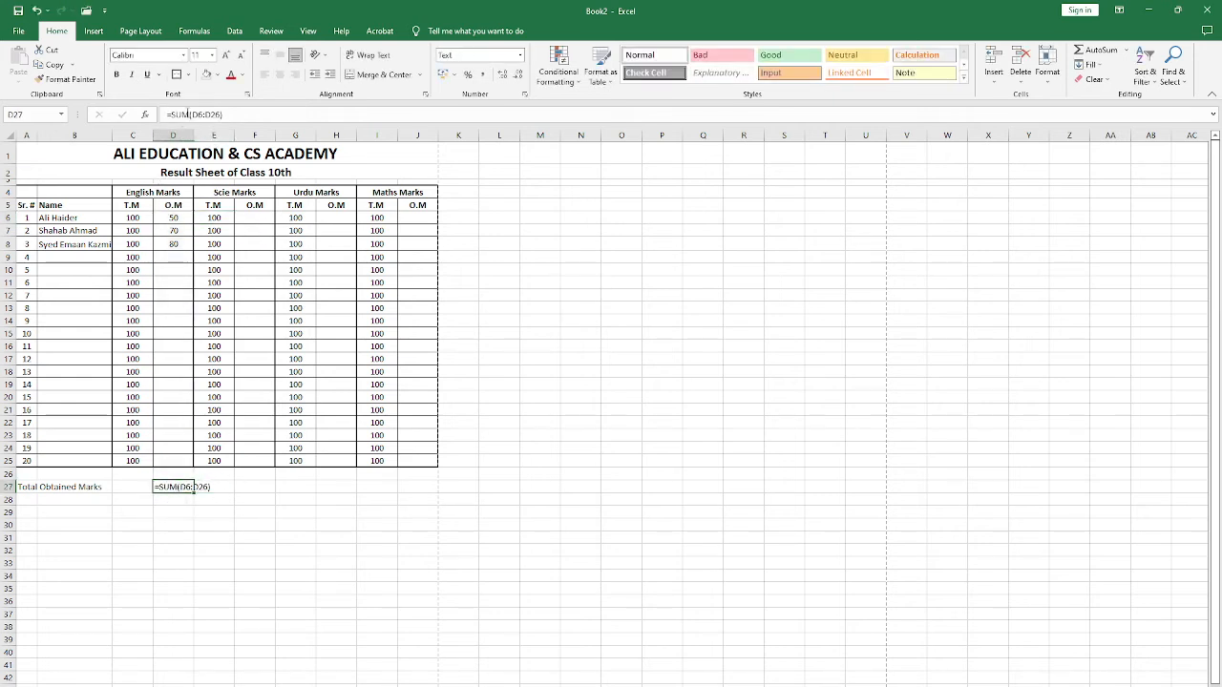
left_click(215, 115)
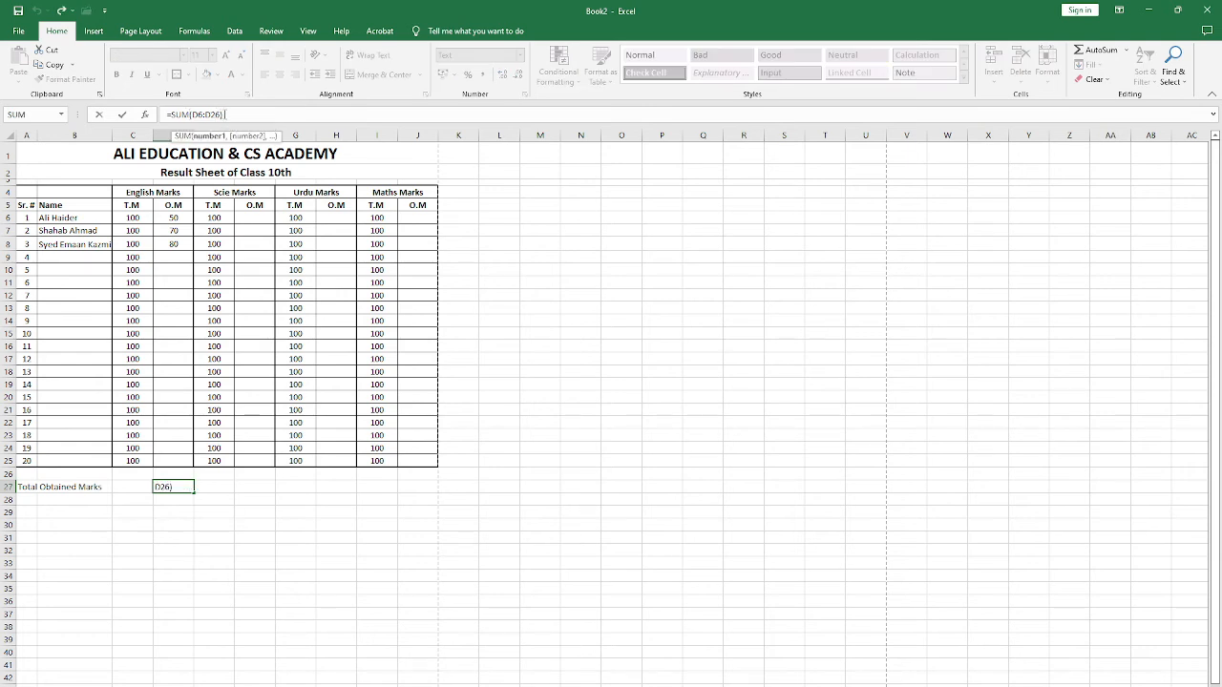
key("ctrl+Return")
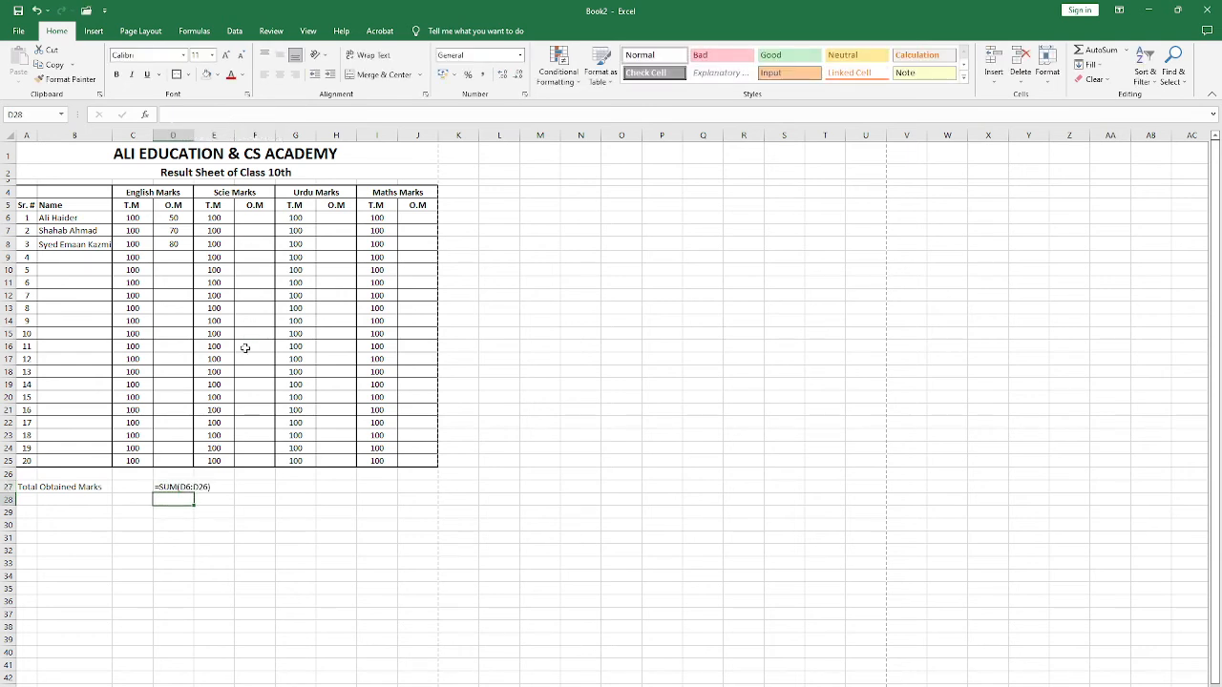
key("F2")
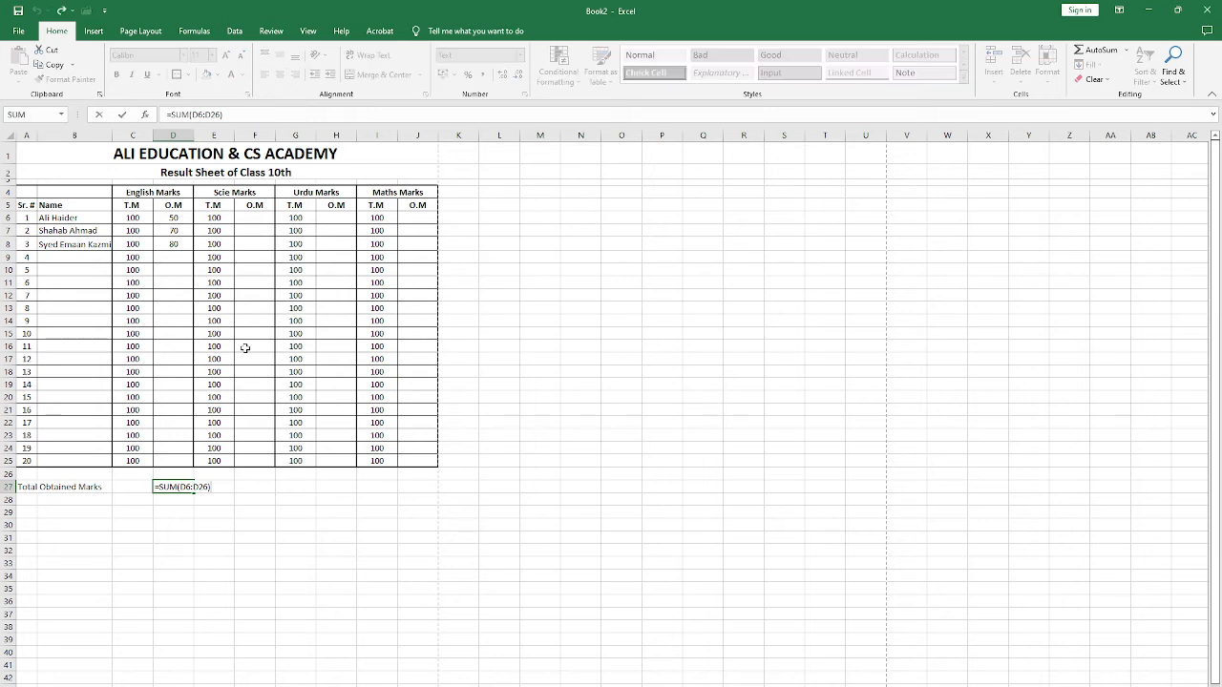
key("Down")
key("Up")
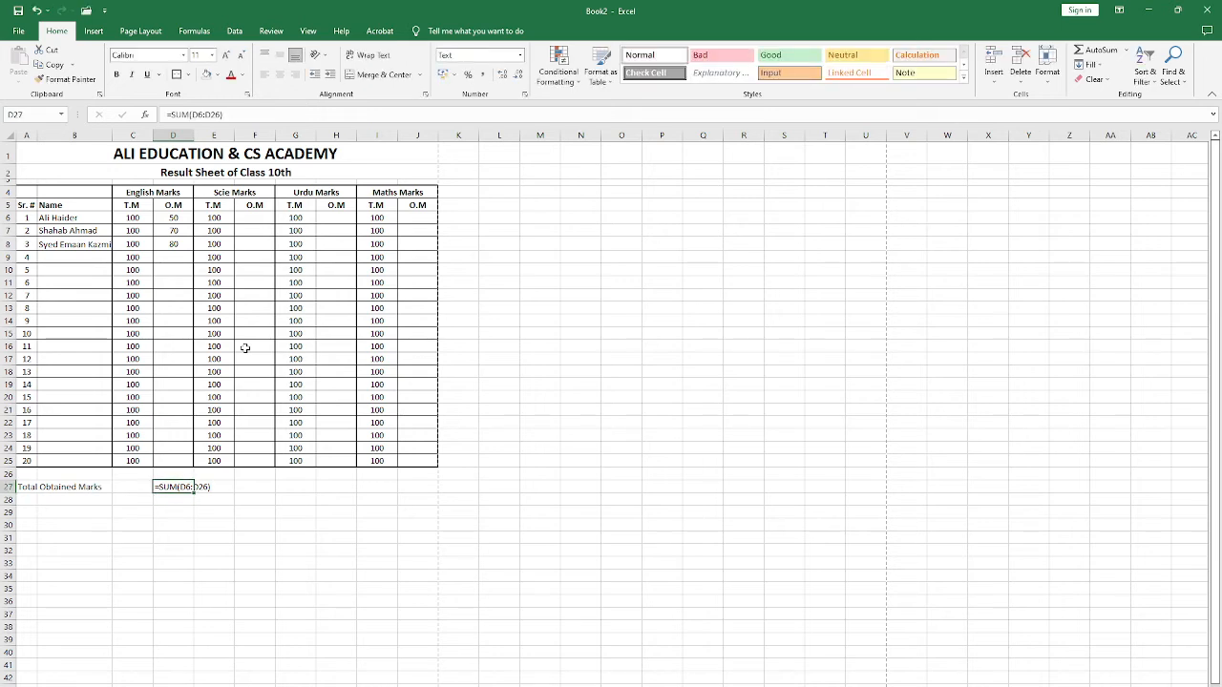
key("F2")
key("Return")
key("Up")
Step: Undo the last re-entries of the formula in D27 and open the cell for editing
key("ctrl+c")
key("ctrl+z")
key("ctrl+z")
key("F2")
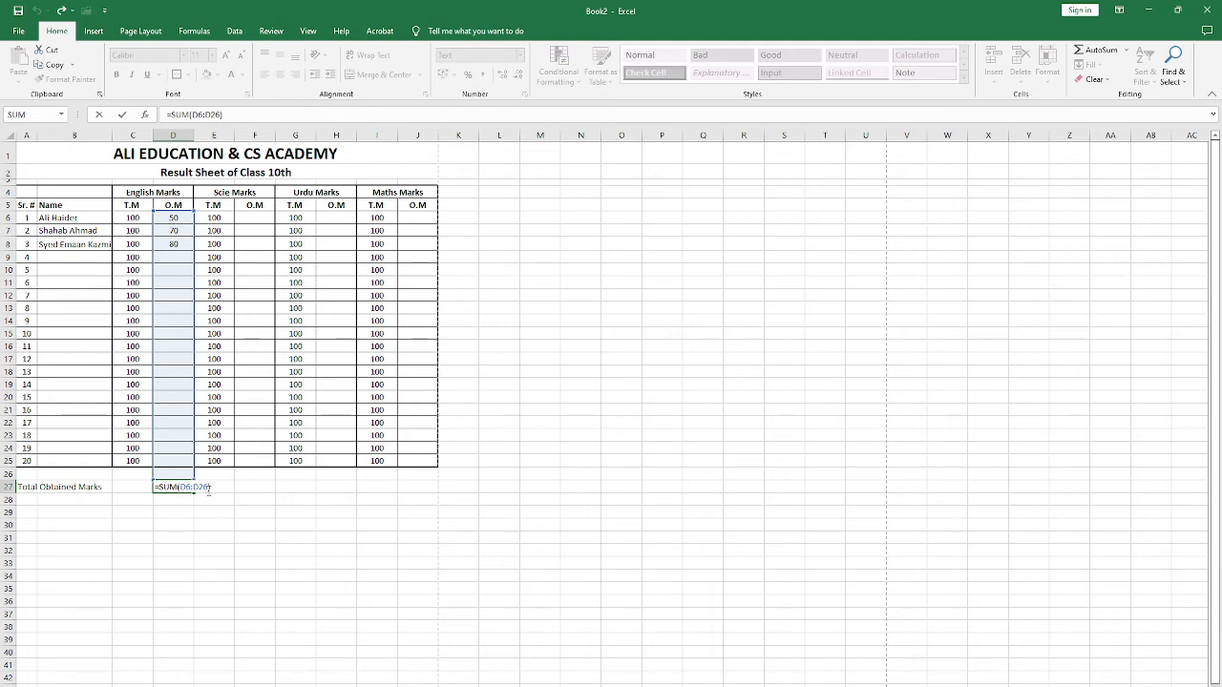
Step: Try to change the SUM range in D27 to D6:D25, and undo the edit
left_click(207, 488)
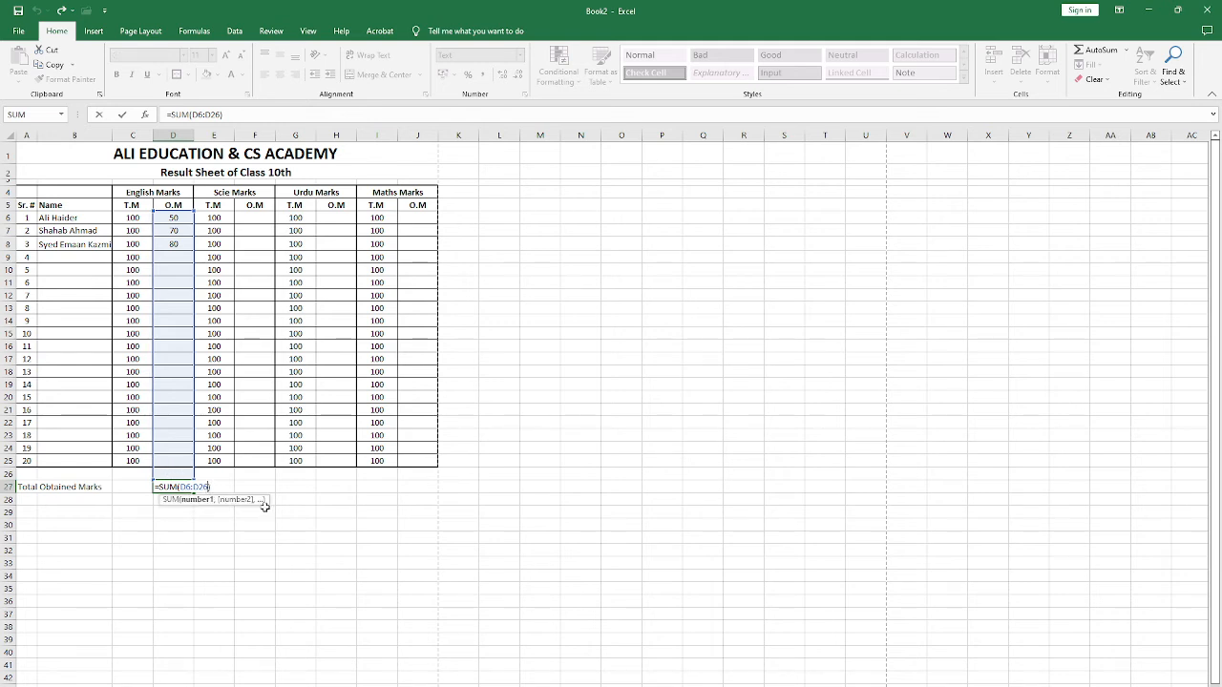
key("BackSpace")
type("5")
key("Return")
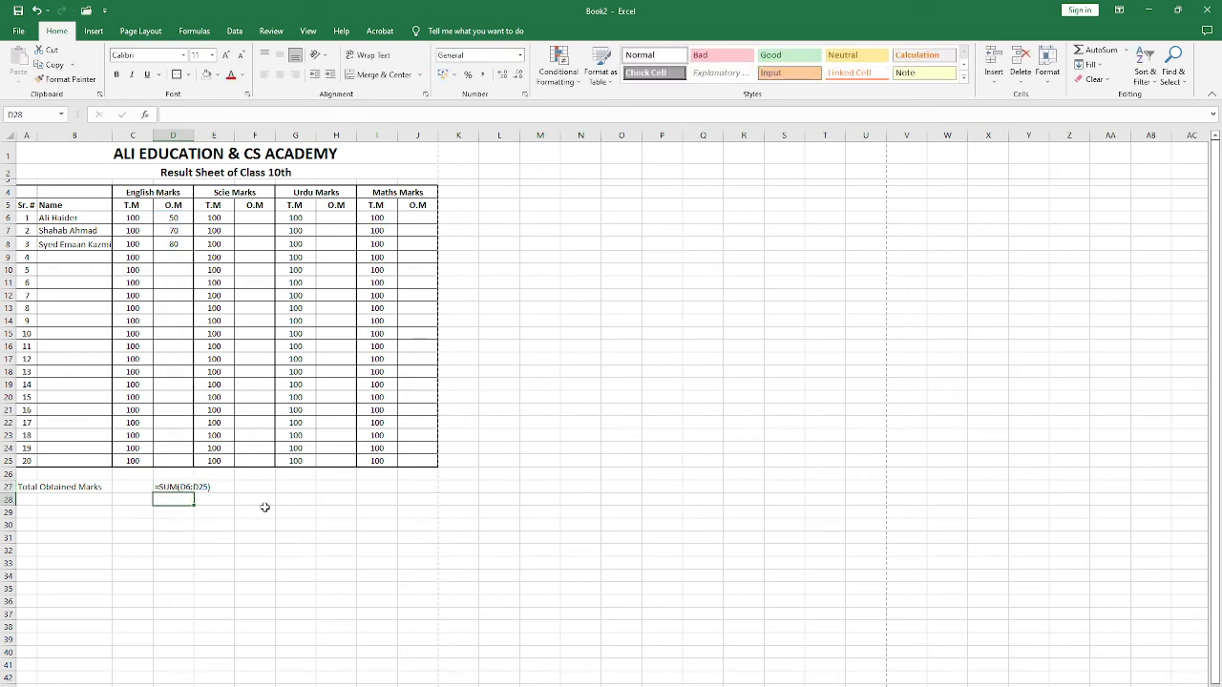
left_click(176, 487)
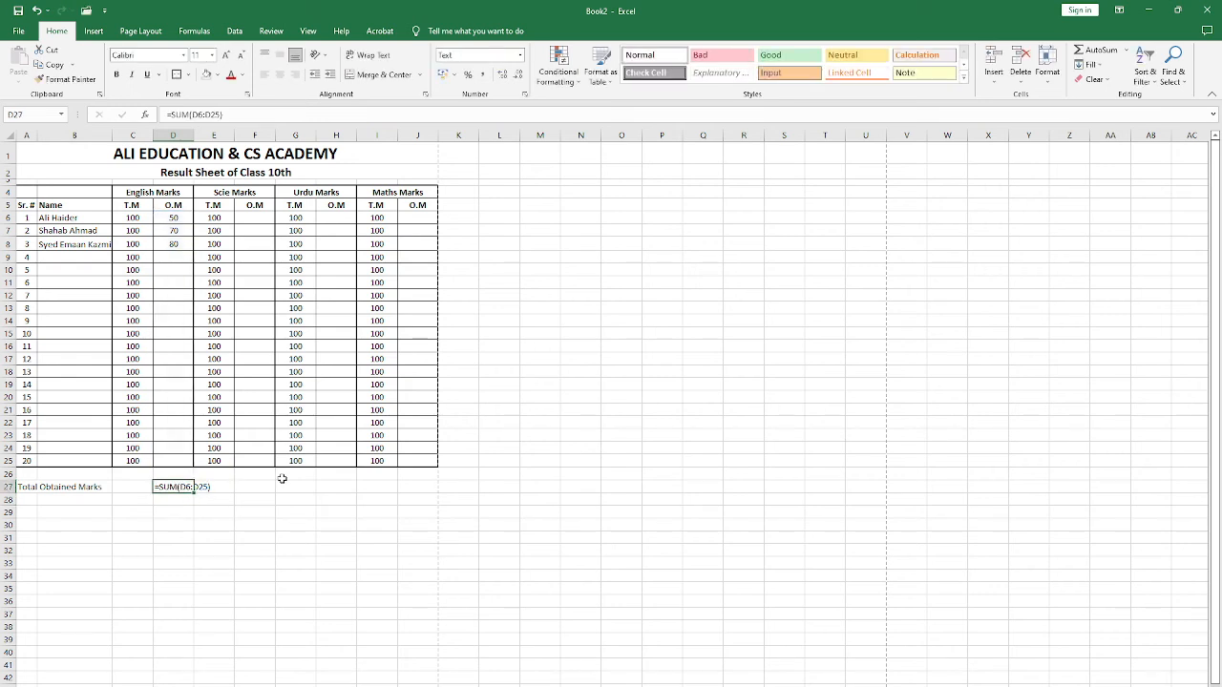
key("ctrl+z")
Step: Change the SUM range in the English total D27 so that the formula is =SUM(D6:D25)
left_click(211, 112)
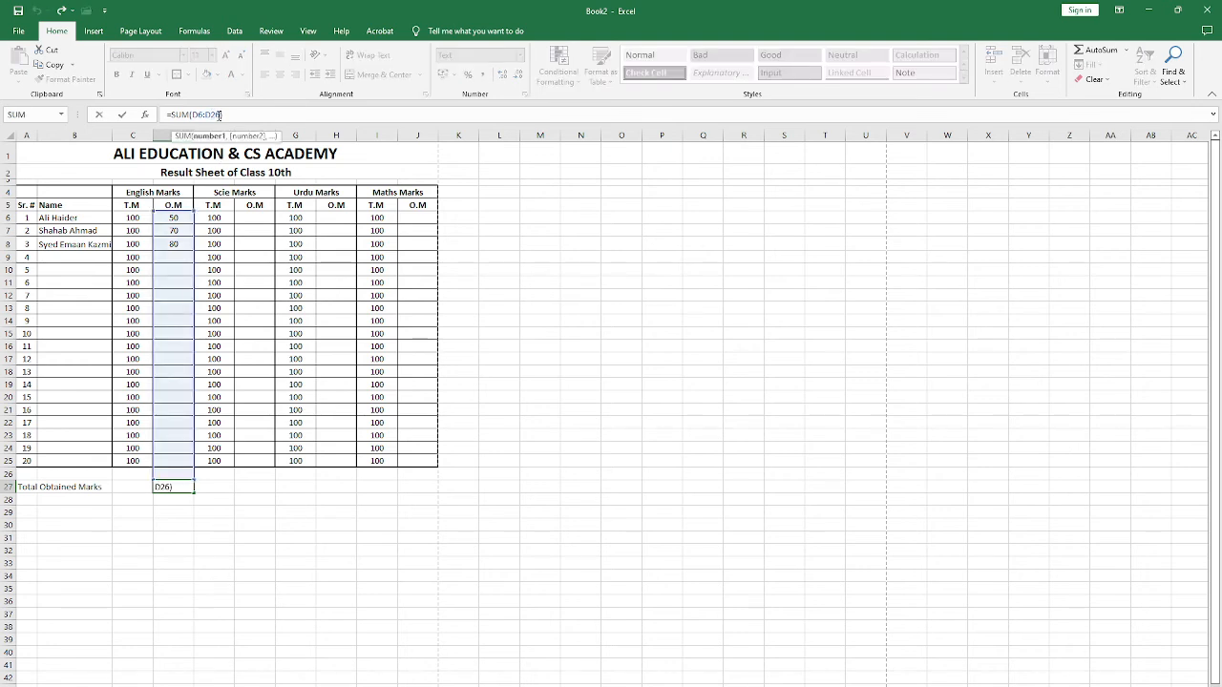
key("BackSpace")
type("5")
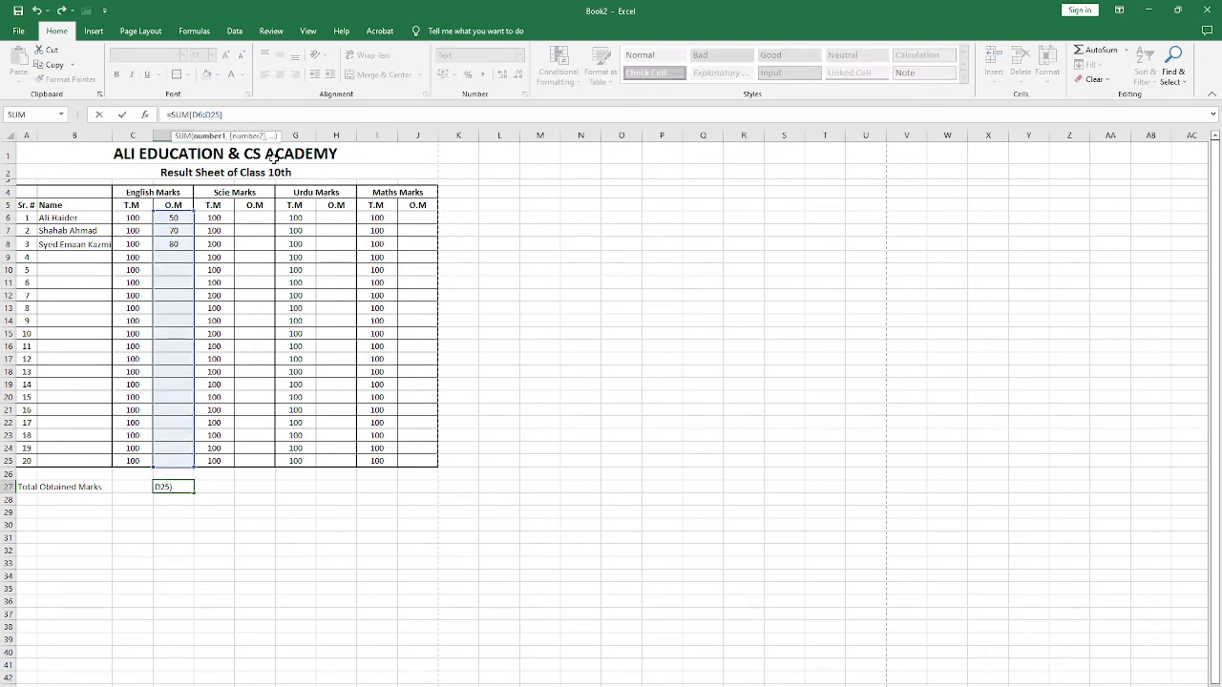
key("Return")
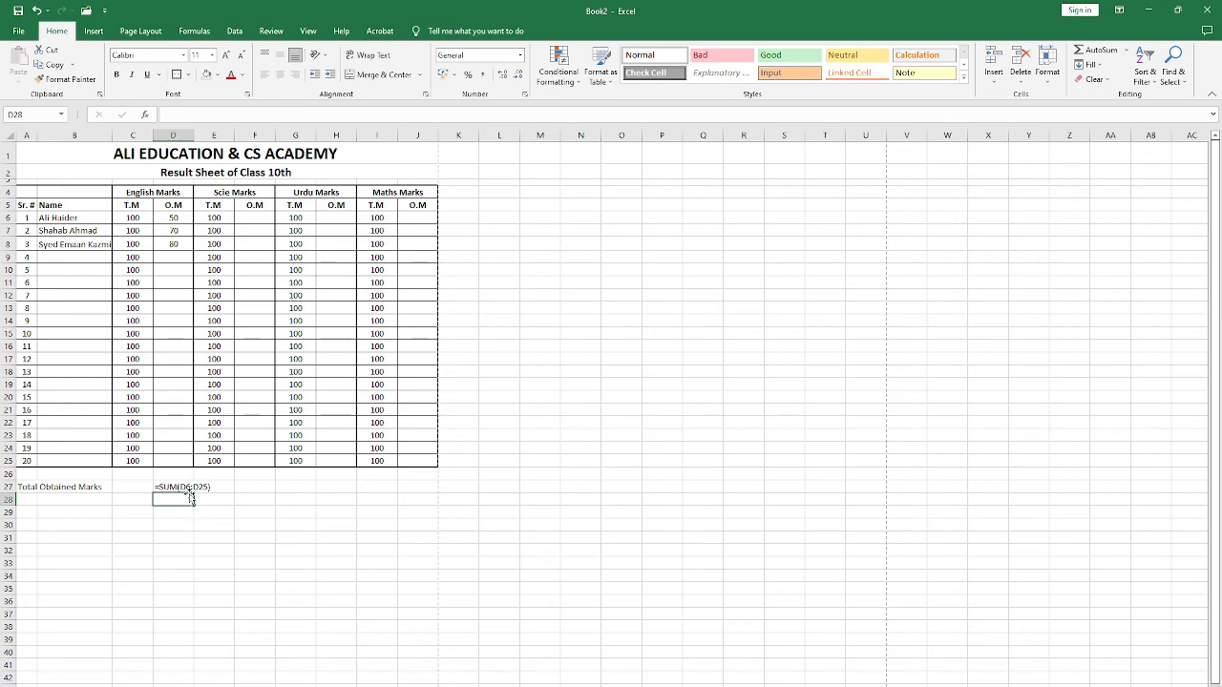
Step: Set the number format of D27 to General and re-enter its formula as =SUM(D6:D25)
left_click(186, 487)
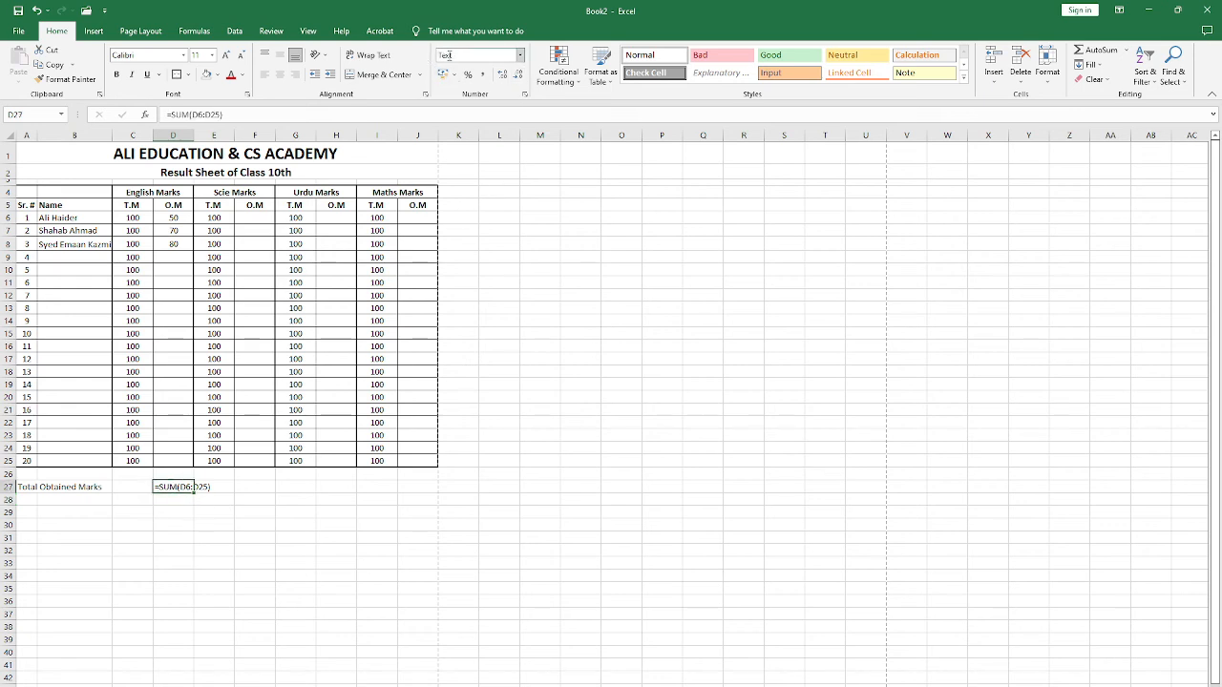
left_click(519, 54)
left_click(477, 75)
left_click(229, 113)
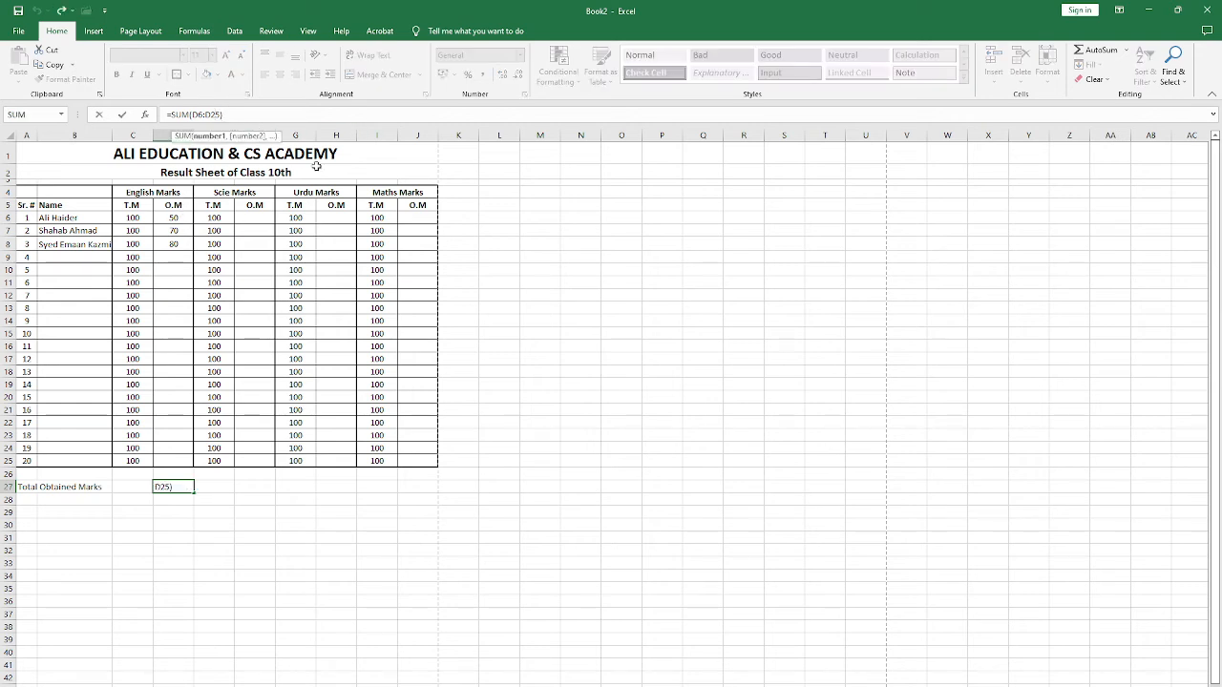
key("BackSpace")
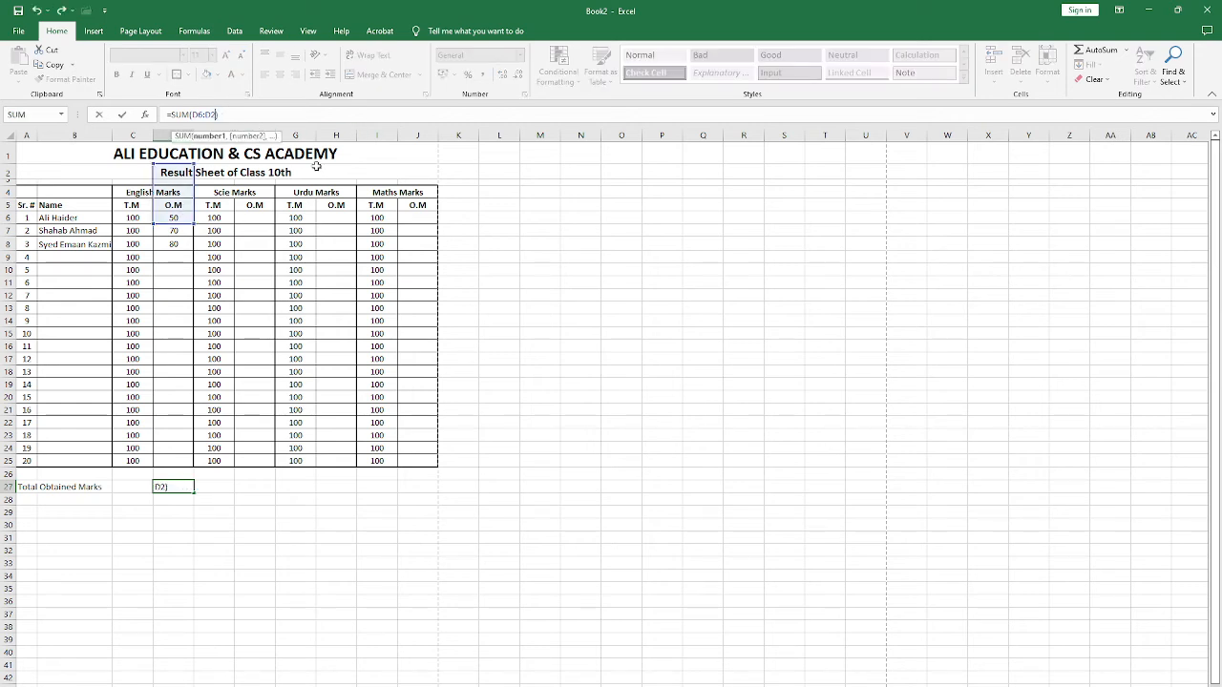
type("5")
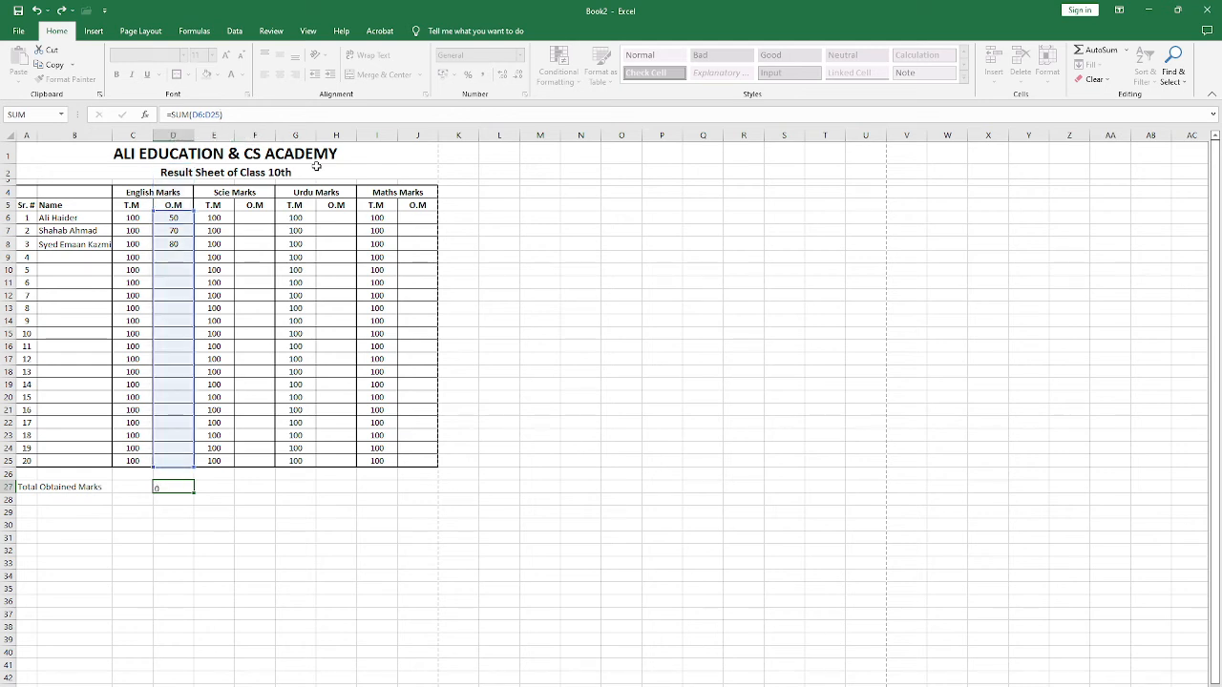
key("Return")
key("Up")
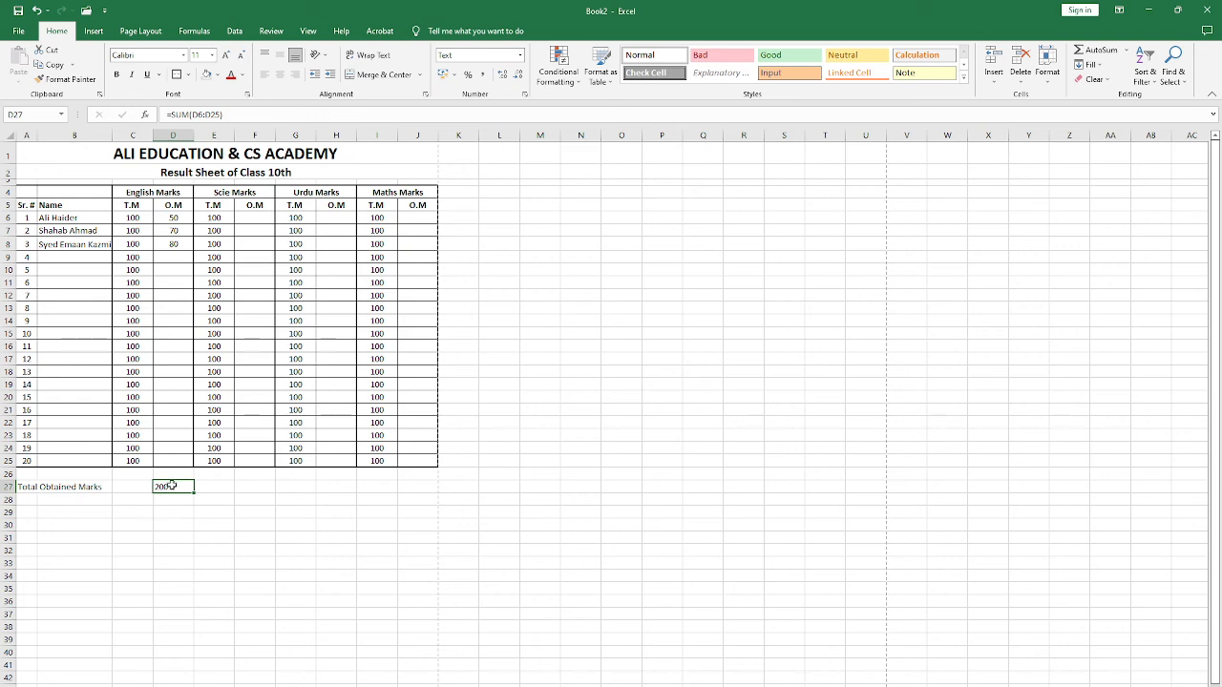
Step: Examine the English total in D27 and the cell references of the first obtained-marks cells, D6 and F6
left_click(210, 485)
left_click(173, 487)
left_click(223, 488)
left_click(256, 485)
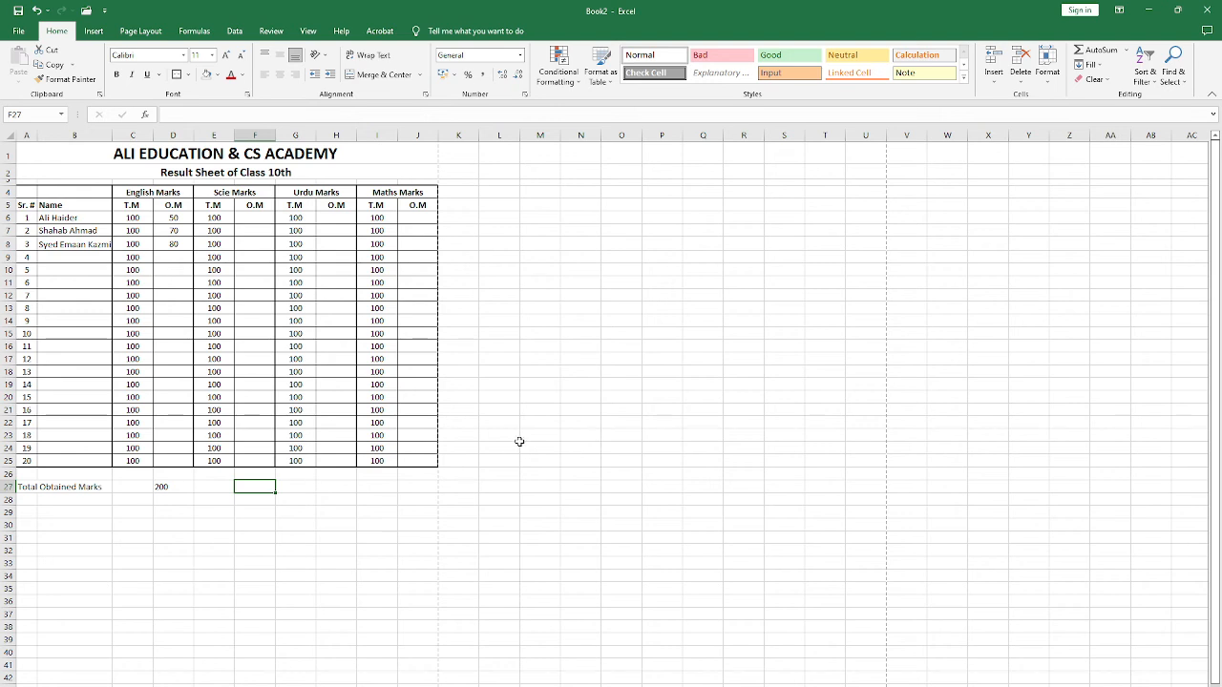
left_click(175, 216)
left_click(256, 217)
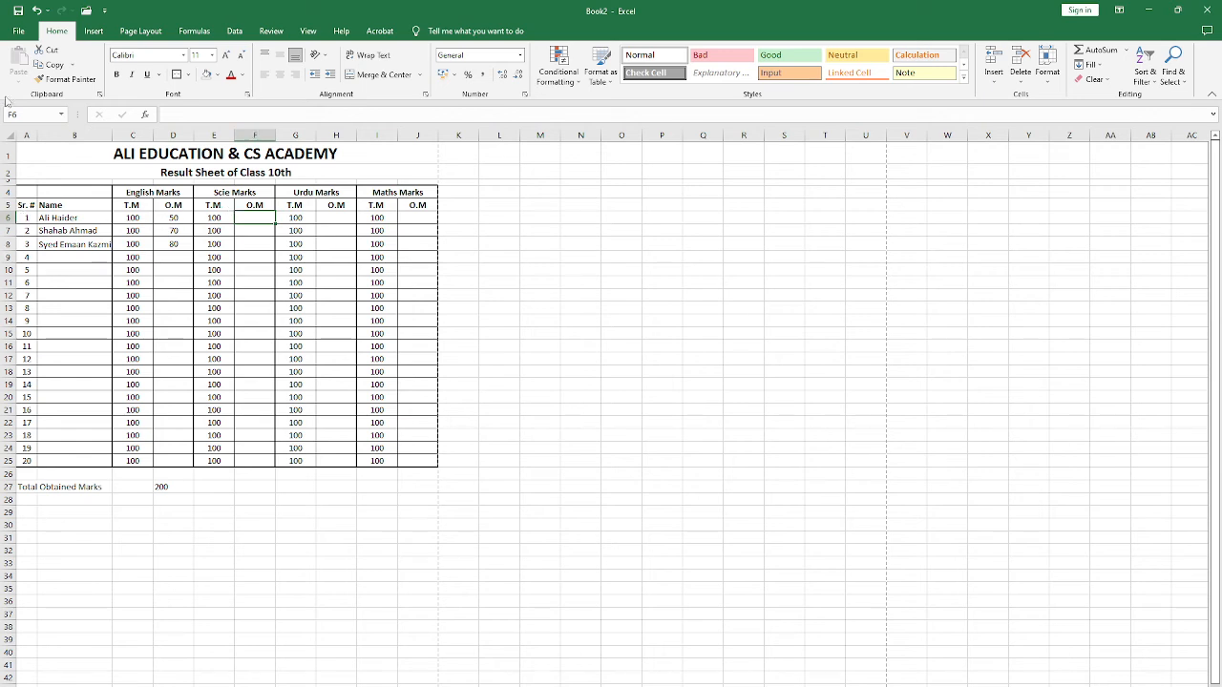
left_click(38, 116)
Step: Total the obtained Science marks in F27 with the formula =SUM(F6:F25)
left_click(247, 484)
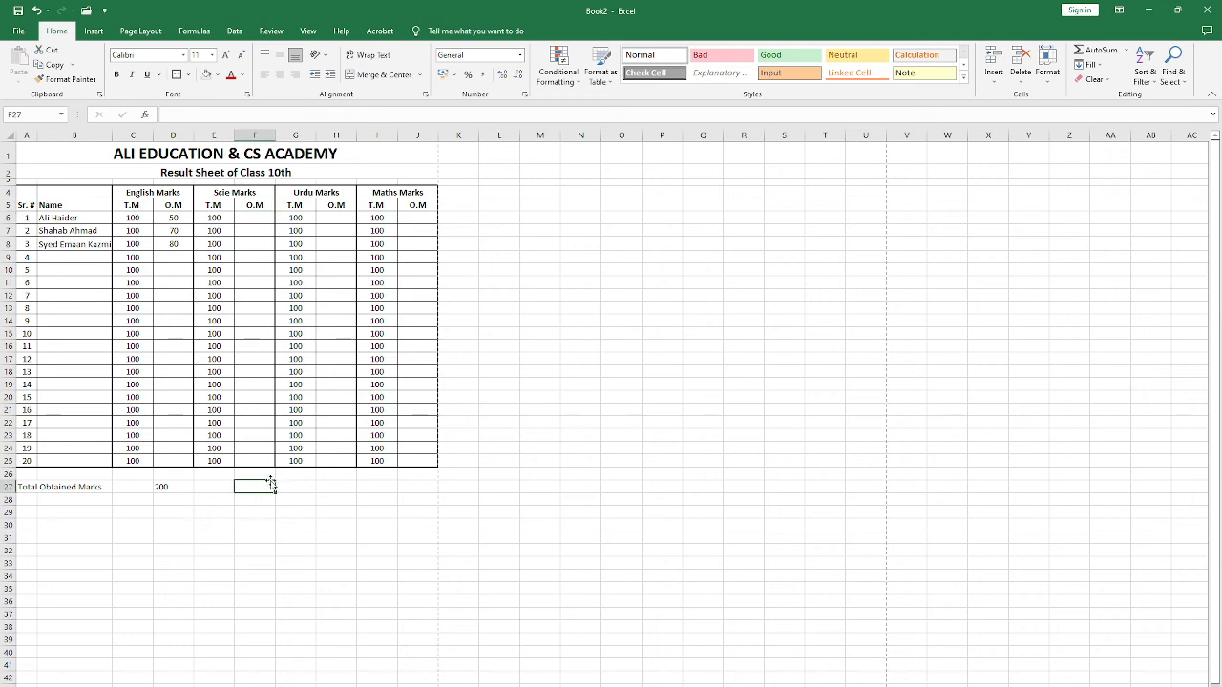
type("=")
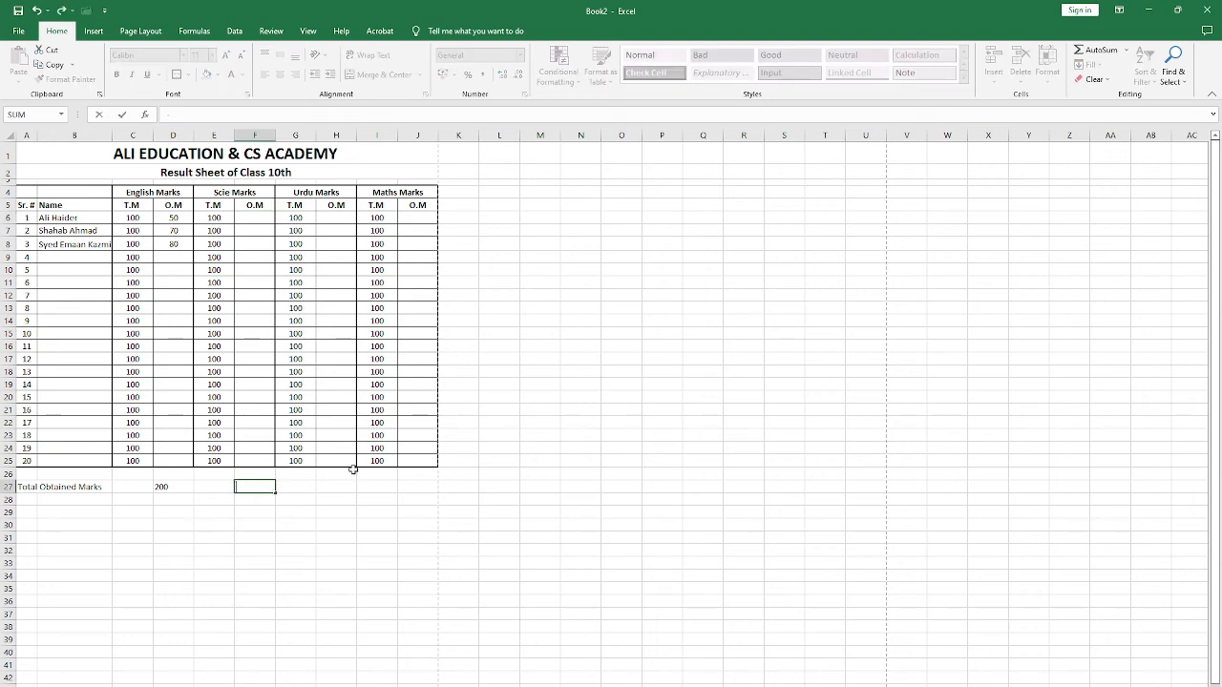
type("f")
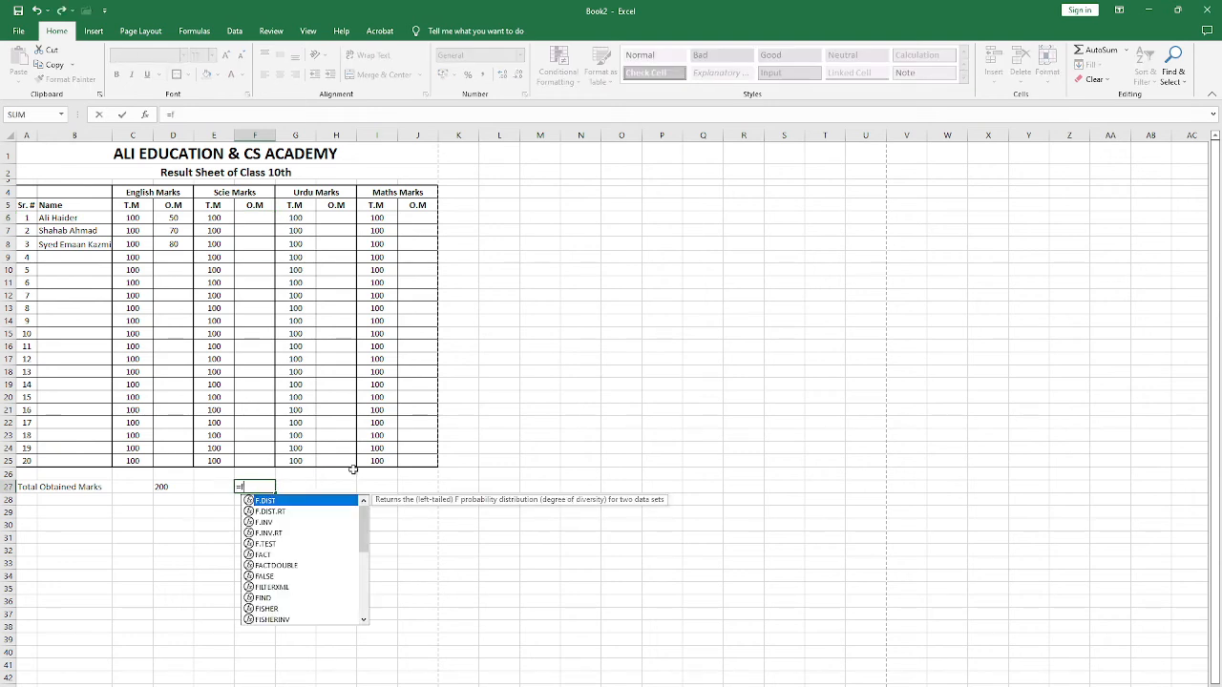
type("6")
key("BackSpace")
key("BackSpace")
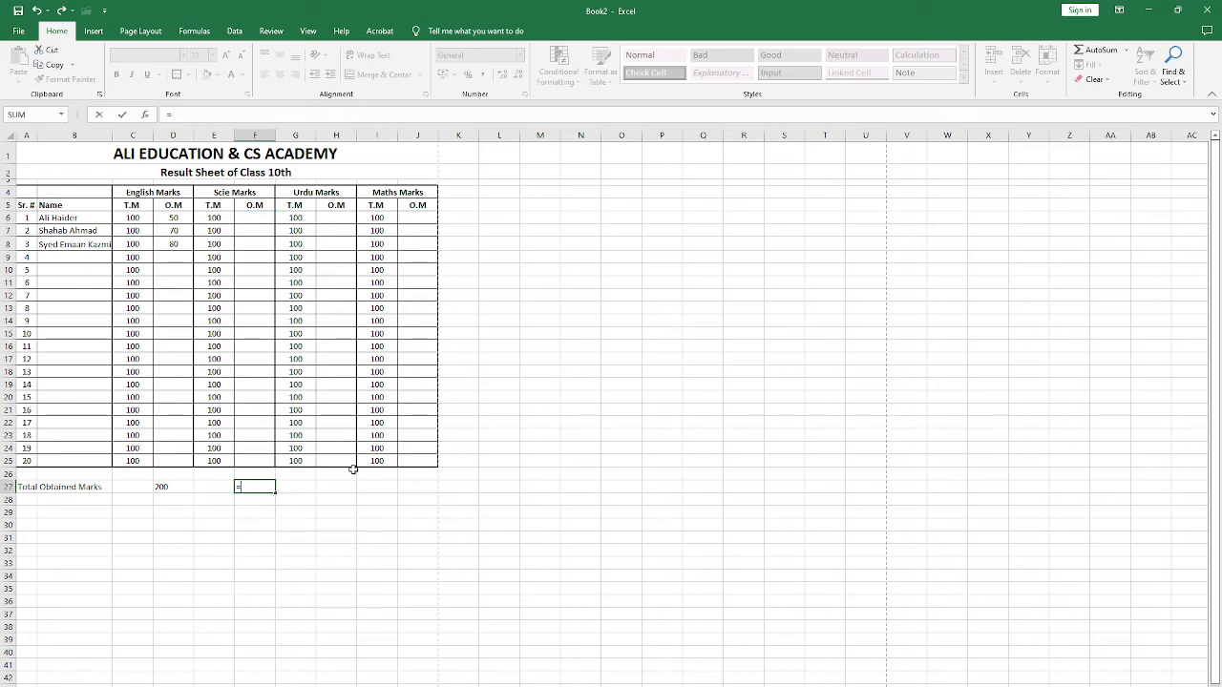
type("sum(")
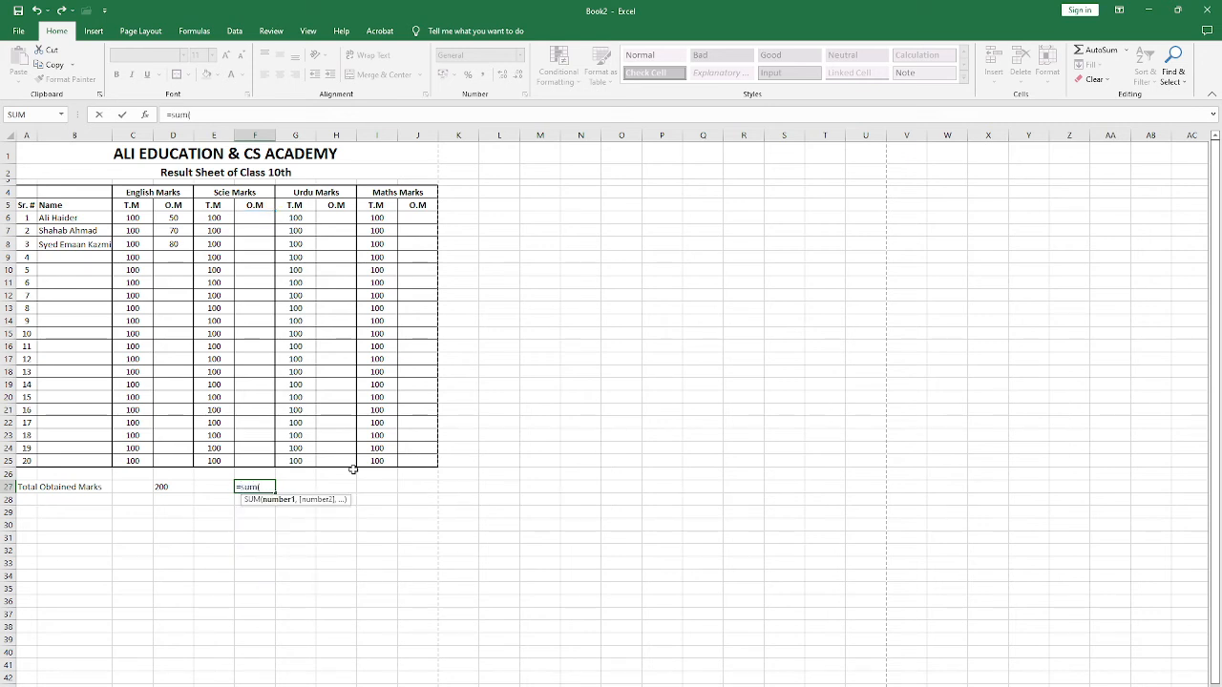
type("f6:")
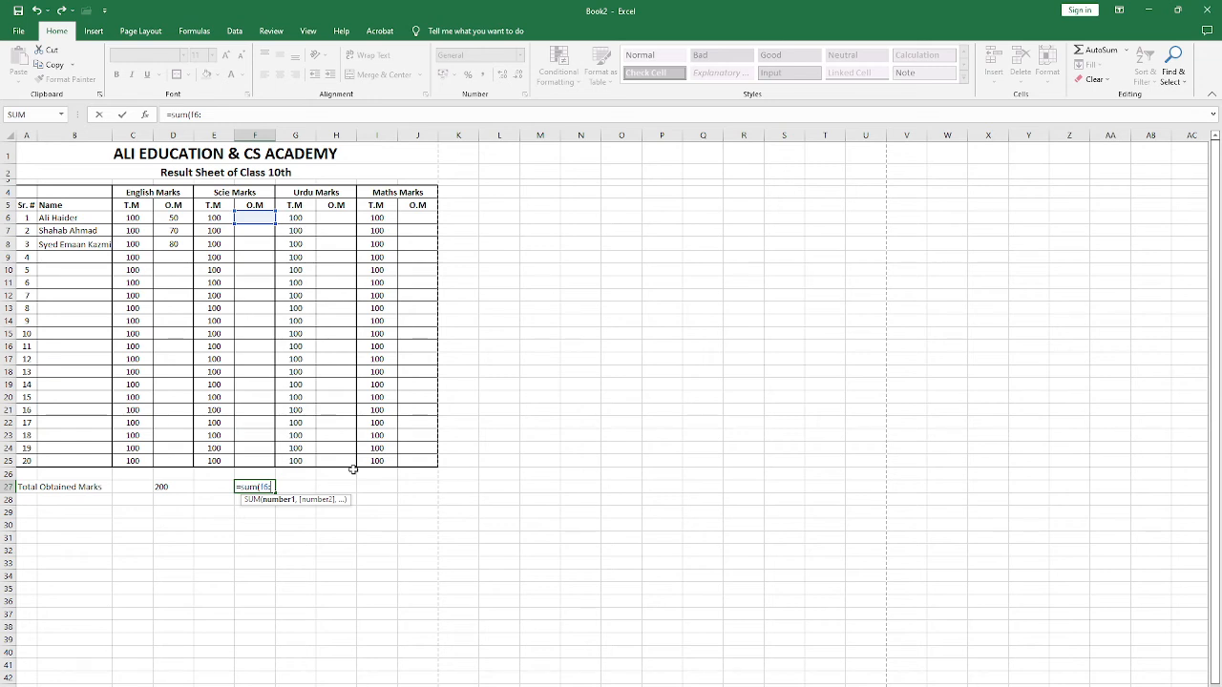
type("f")
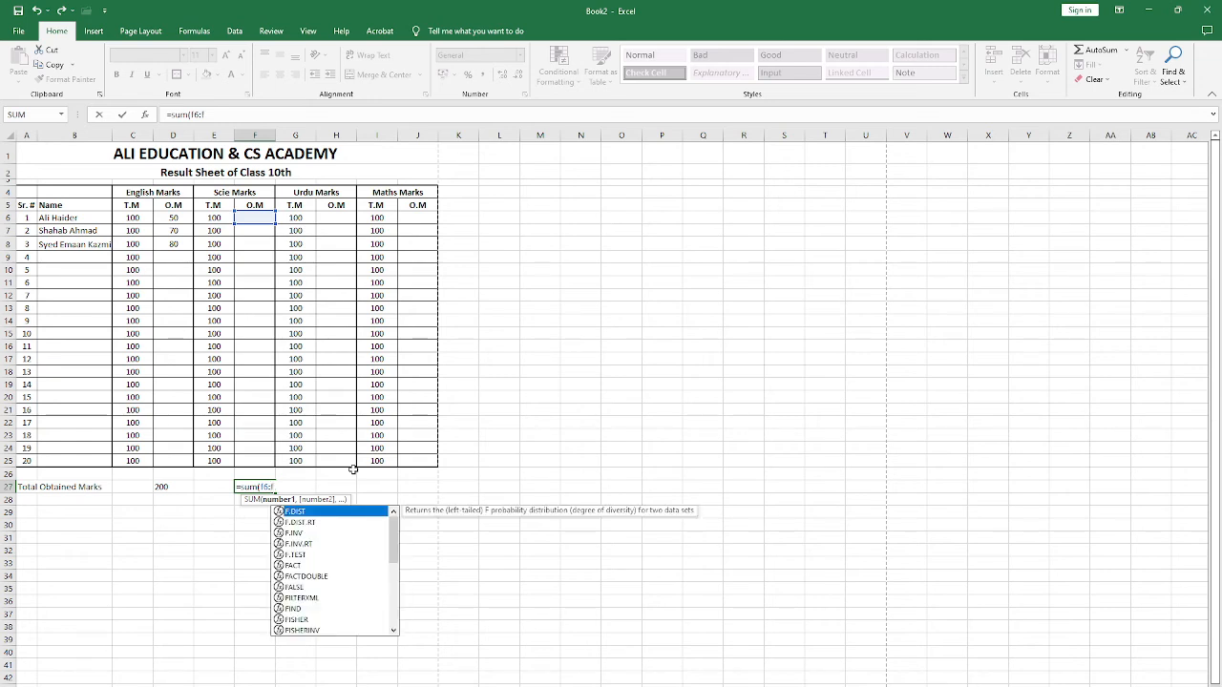
type("25")
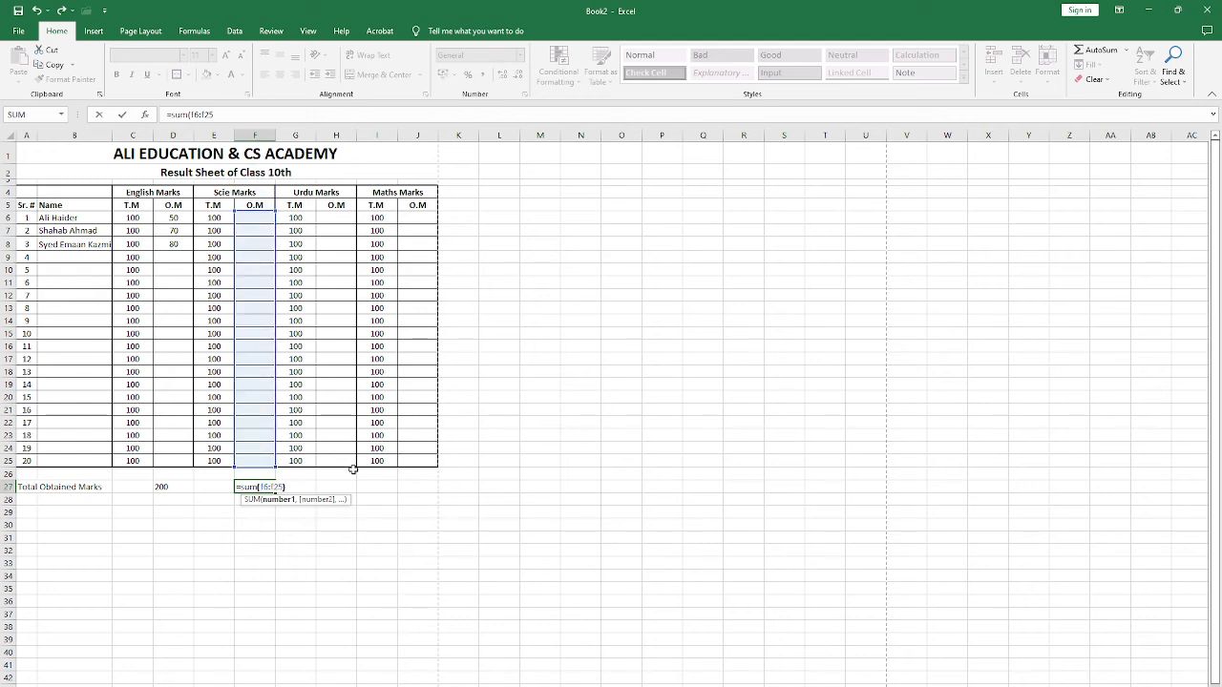
type(")")
key("Return")
key("Up")
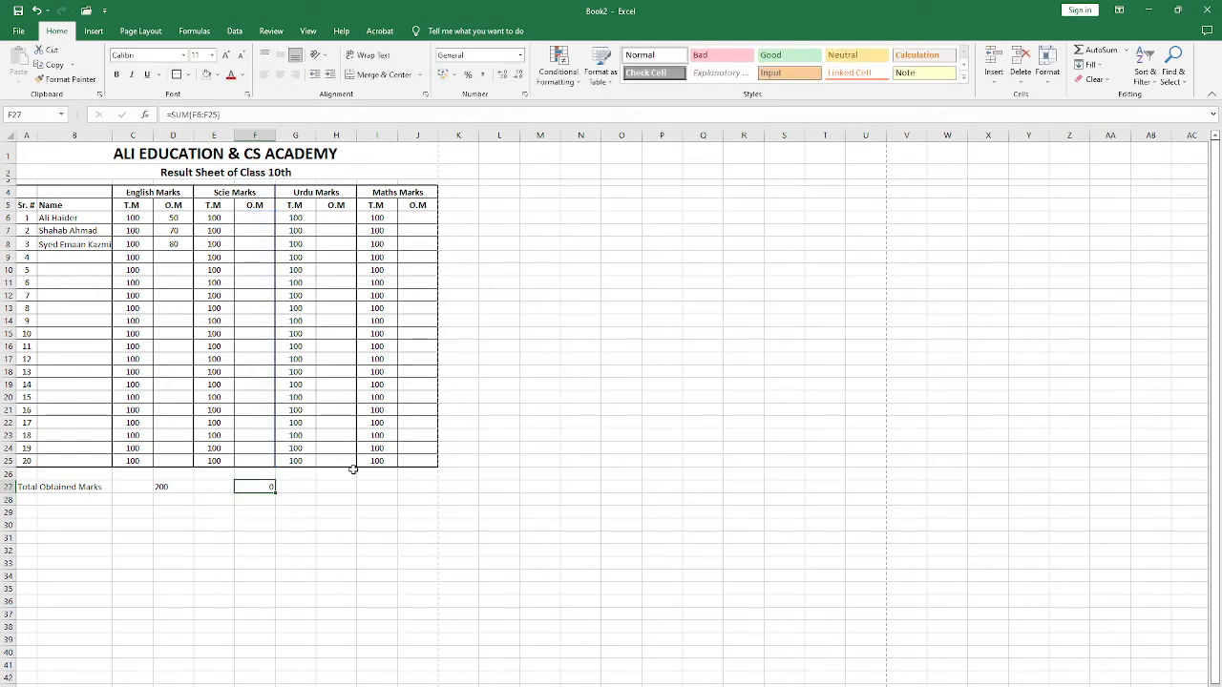
Step: Enter the obtained Science marks 30, 50 and 100 in F6:F8 for the first three students
key("Up")
key("Up")
key("Up")
key("Up")
key("Up")
key("Up")
key("Up")
key("Up")
key("Up")
key("Up")
key("Up")
key("Up")
key("Up")
key("Up")
key("Up")
key("Up")
key("Up")
key("Up")
key("Up")
key("Up")
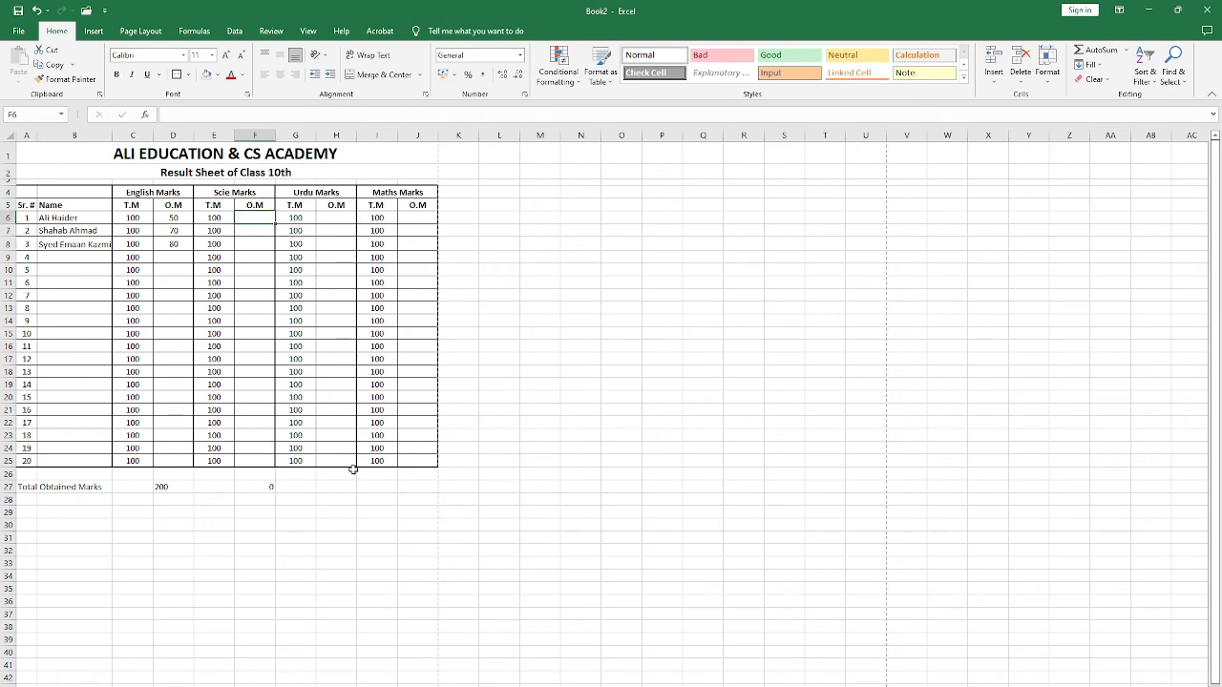
type("30")
key("Return")
type("50")
key("Return")
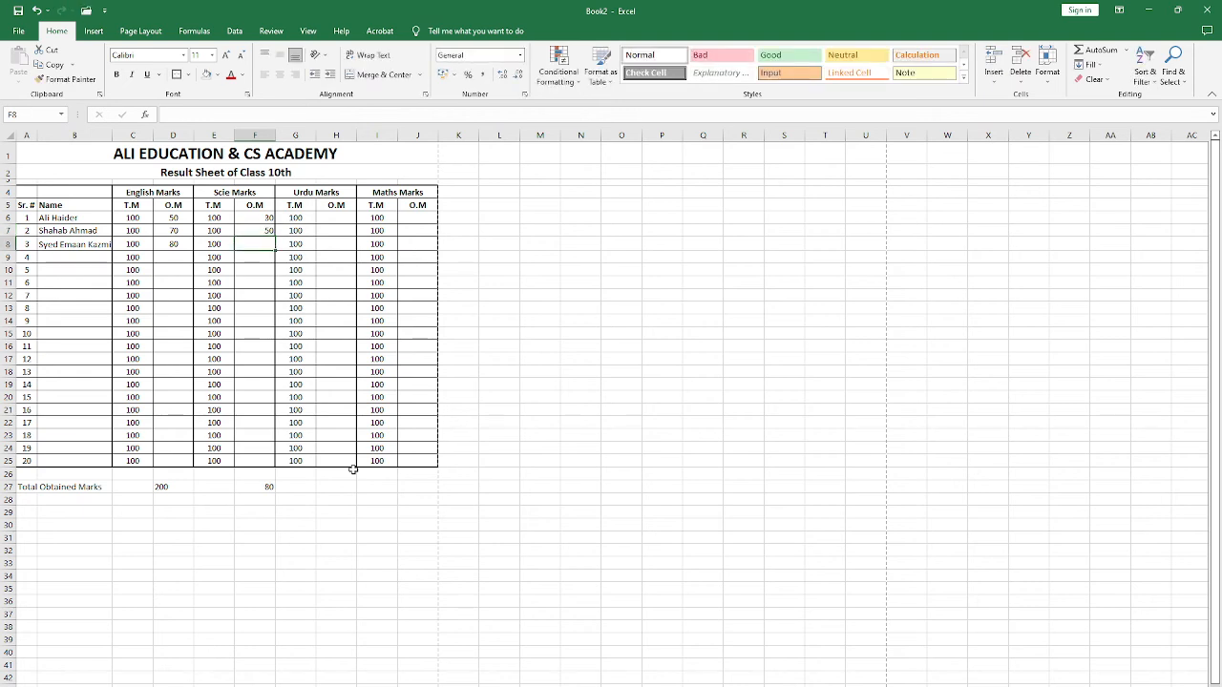
type("100")
key("Tab")
key("Tab")
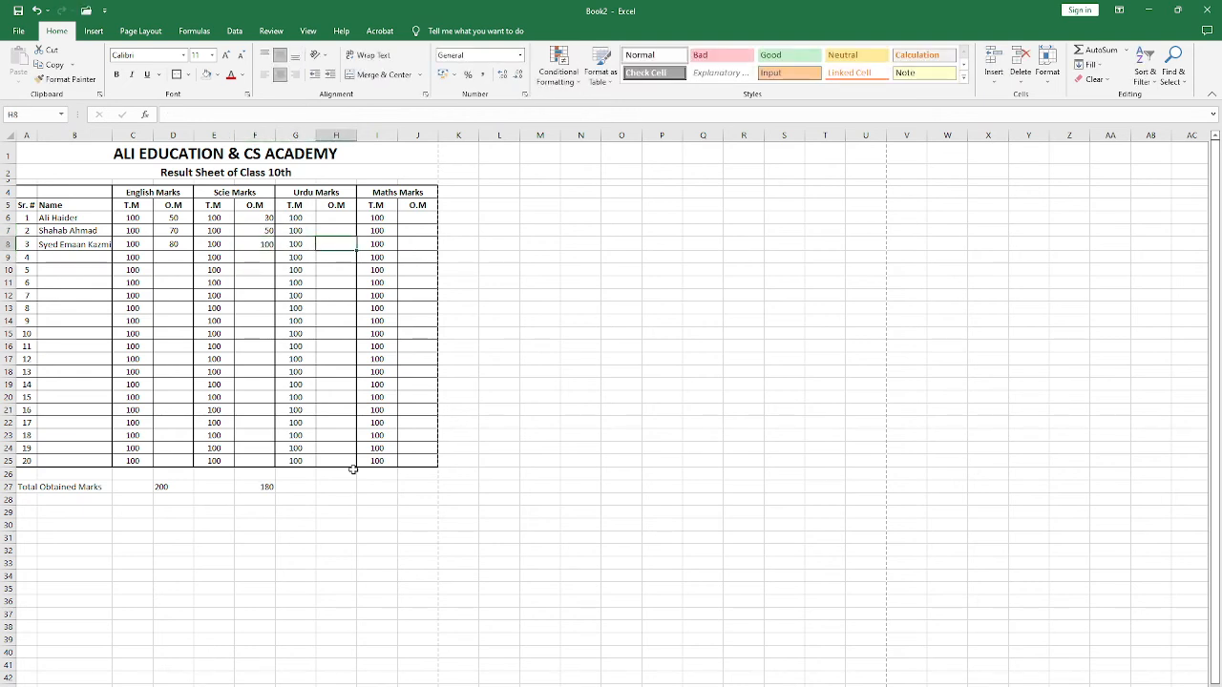
key("Down")
key("Left")
key("Left")
key("Down")
type("443.")
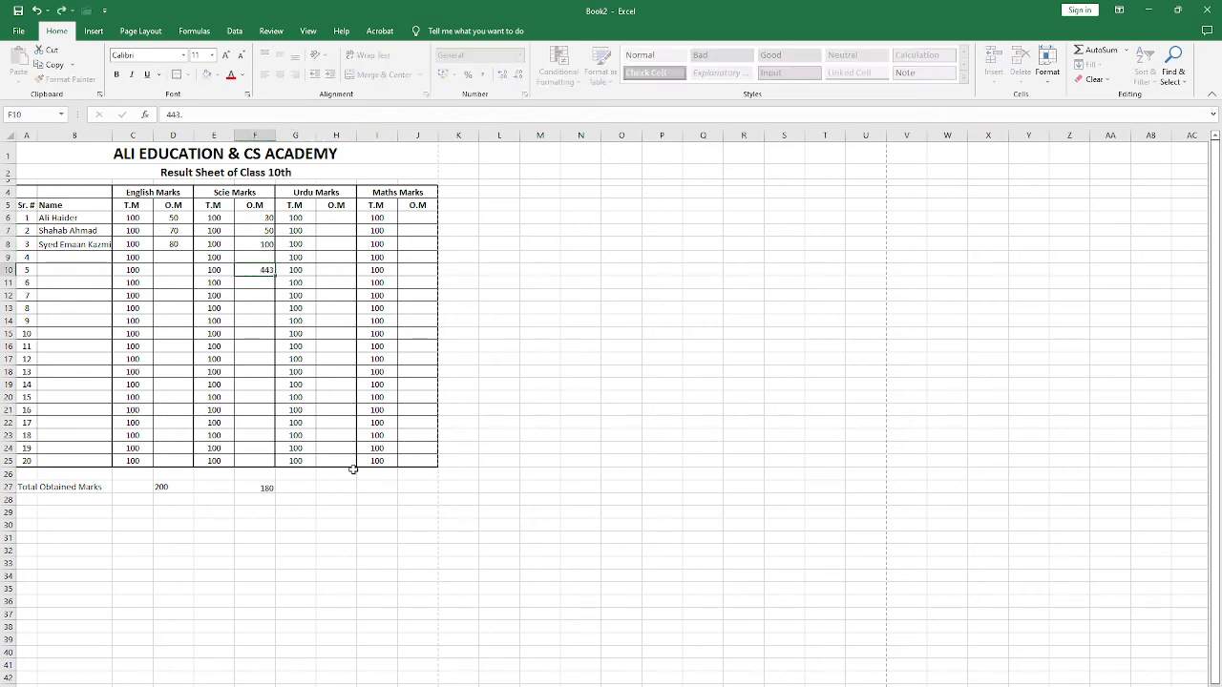
key("Return")
key("Up")
key("Delete")
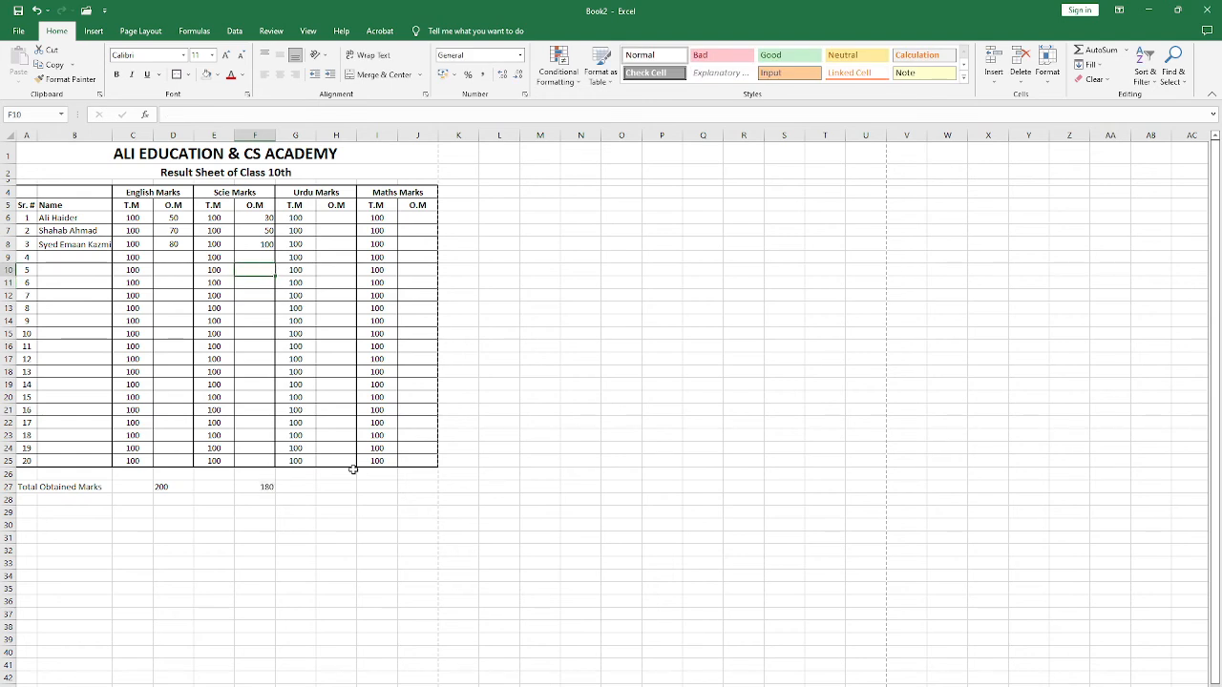
Step: Enter the sample Science marks 10, 250, 5212 and 64 in F10:F13
type("10")
key("Return")
type("250")
key("Return")
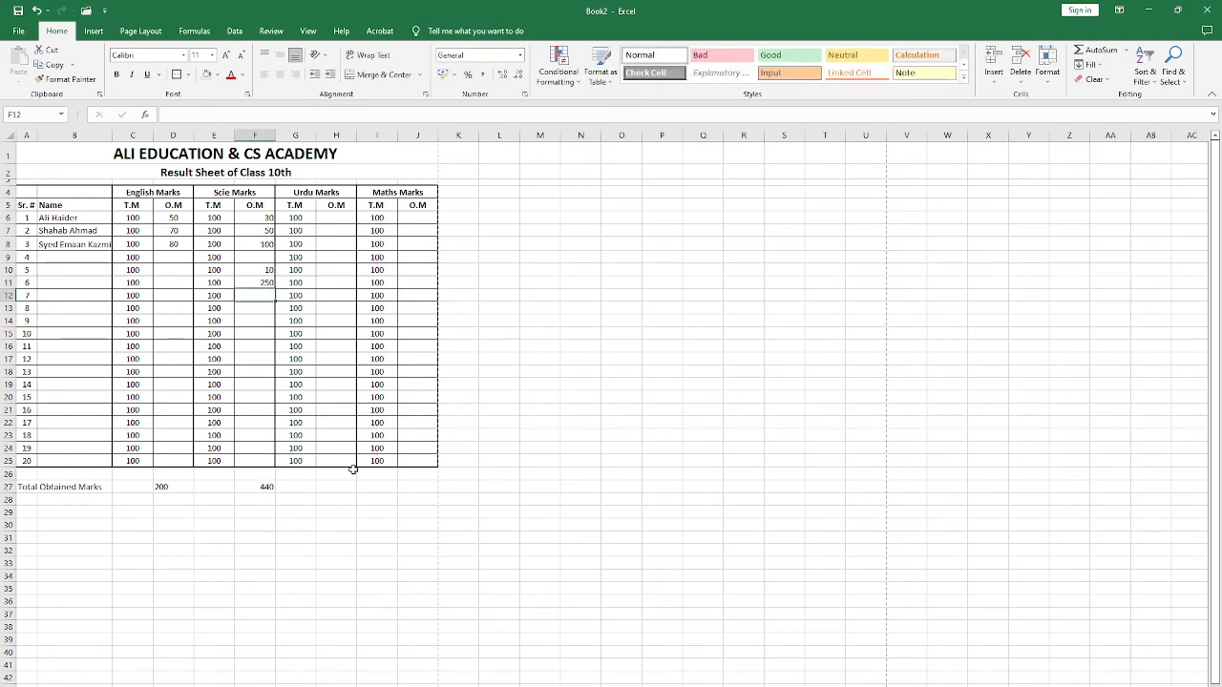
type("5212")
key("Return")
type("64")
key("Return")
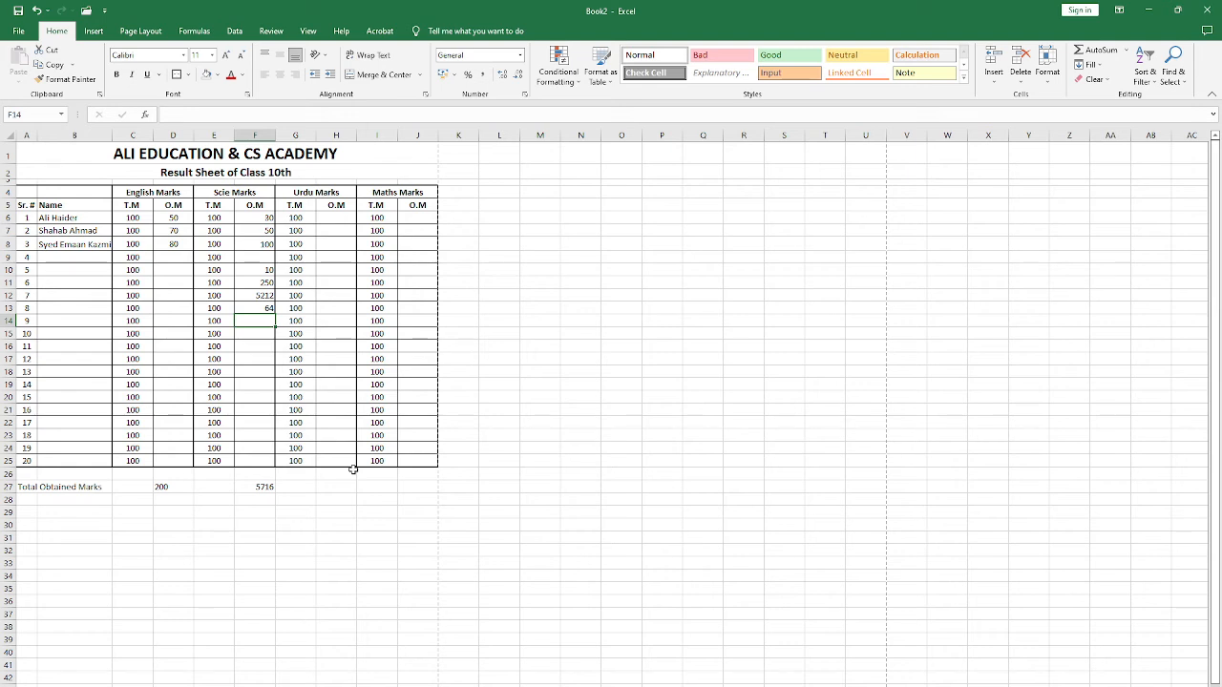
Step: Check the Science total and its formula in F27
key("Down")
key("Down")
key("Down")
key("Down")
key("Down")
key("Down")
key("Down")
key("Down")
key("Down")
key("Down")
key("Down")
key("Down")
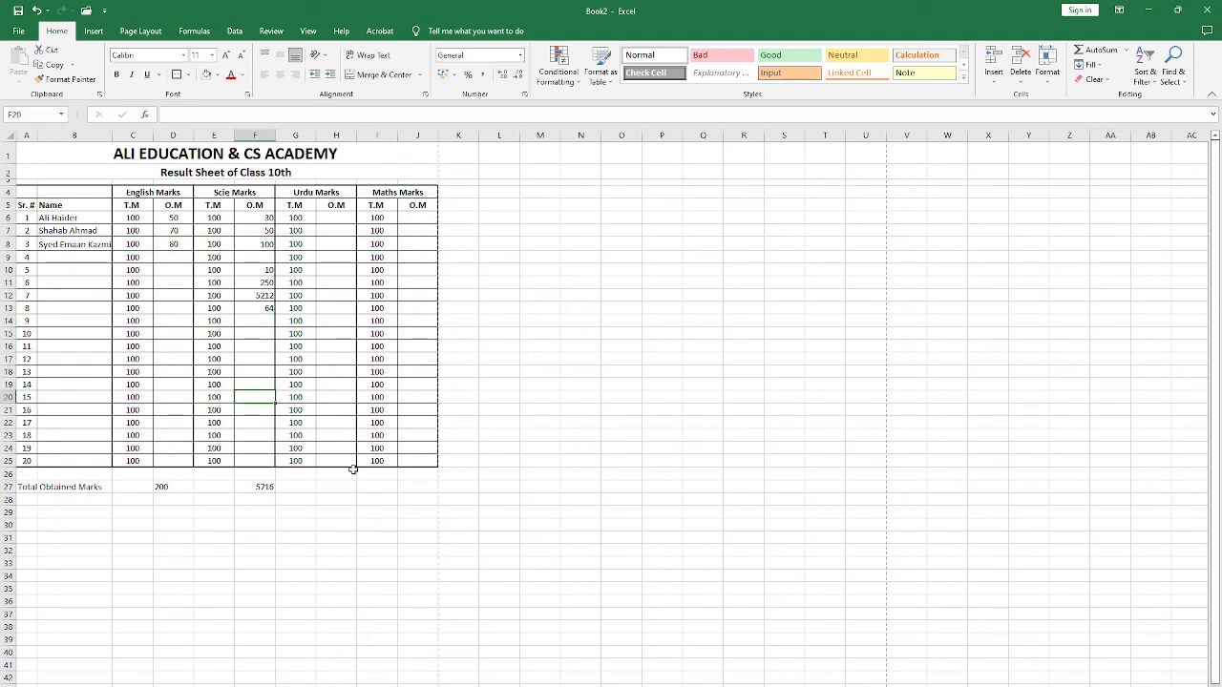
key("Down")
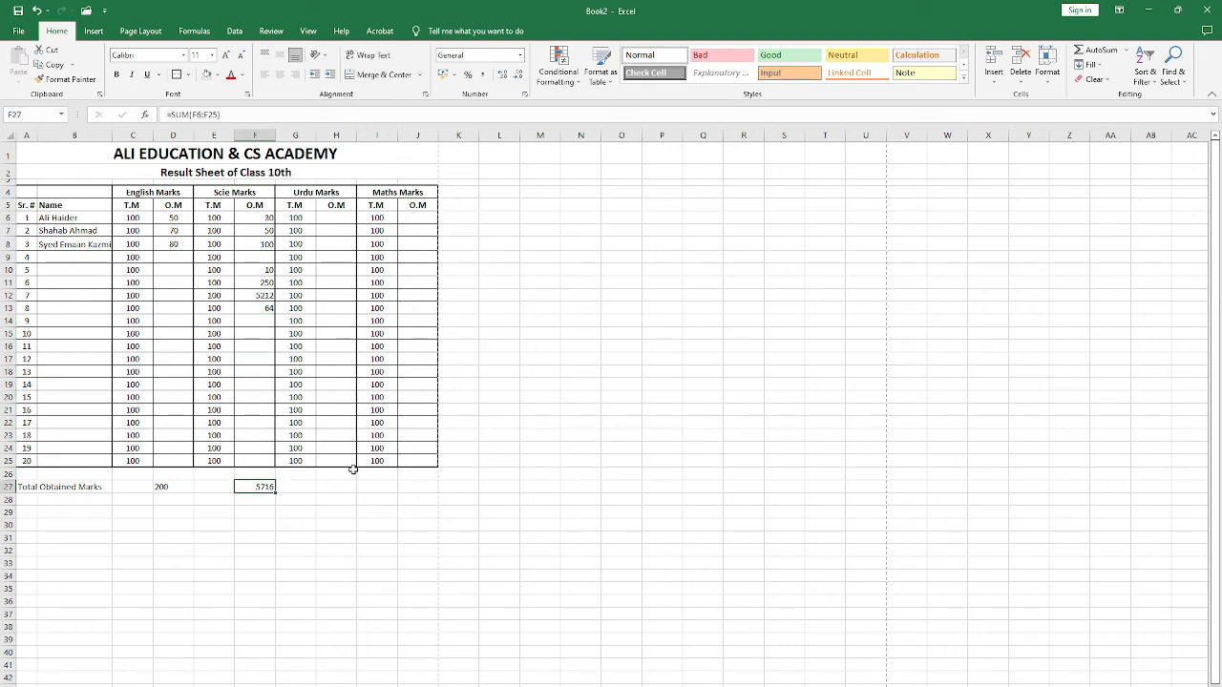
key("Right")
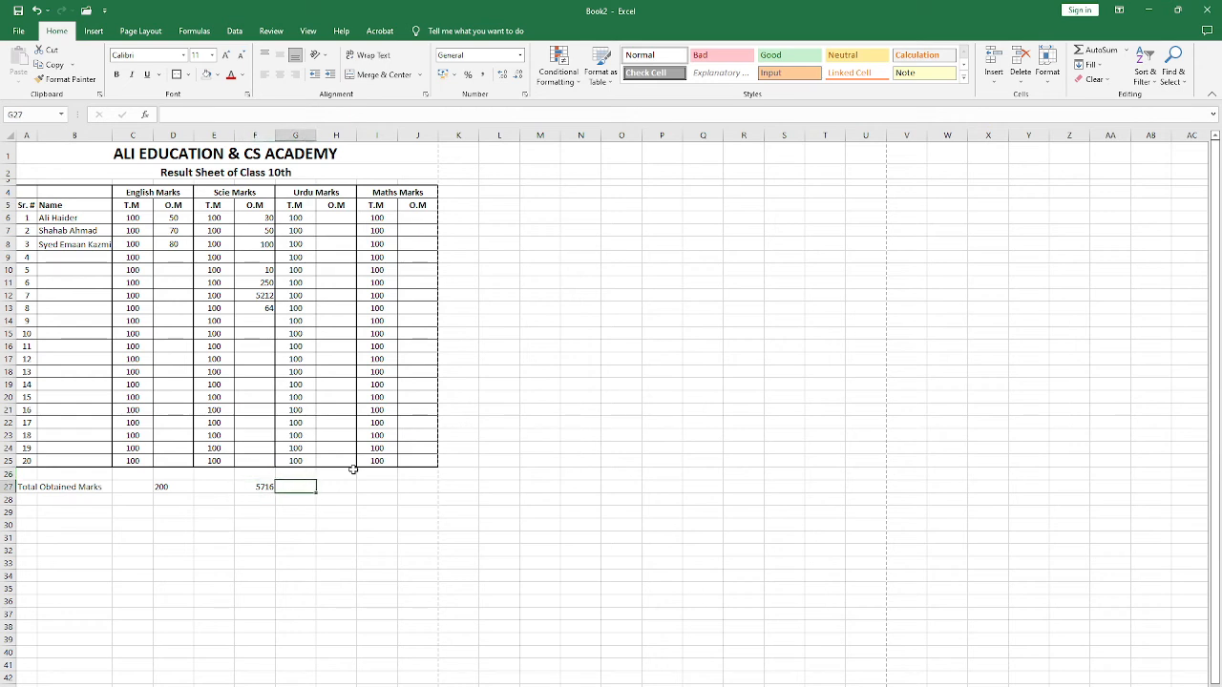
key("Right")
key("Right")
key("Right")
key("Right")
key("Right")
key("Right")
key("Right")
key("Right")
key("Right")
key("Right")
key("Right")
key("Right")
key("Right")
key("Right")
key("Right")
key("Right")
key("Right")
key("Right")
key("Right")
key("Right")
key("Down")
key("Down")
key("Up")
key("Left")
key("Left")
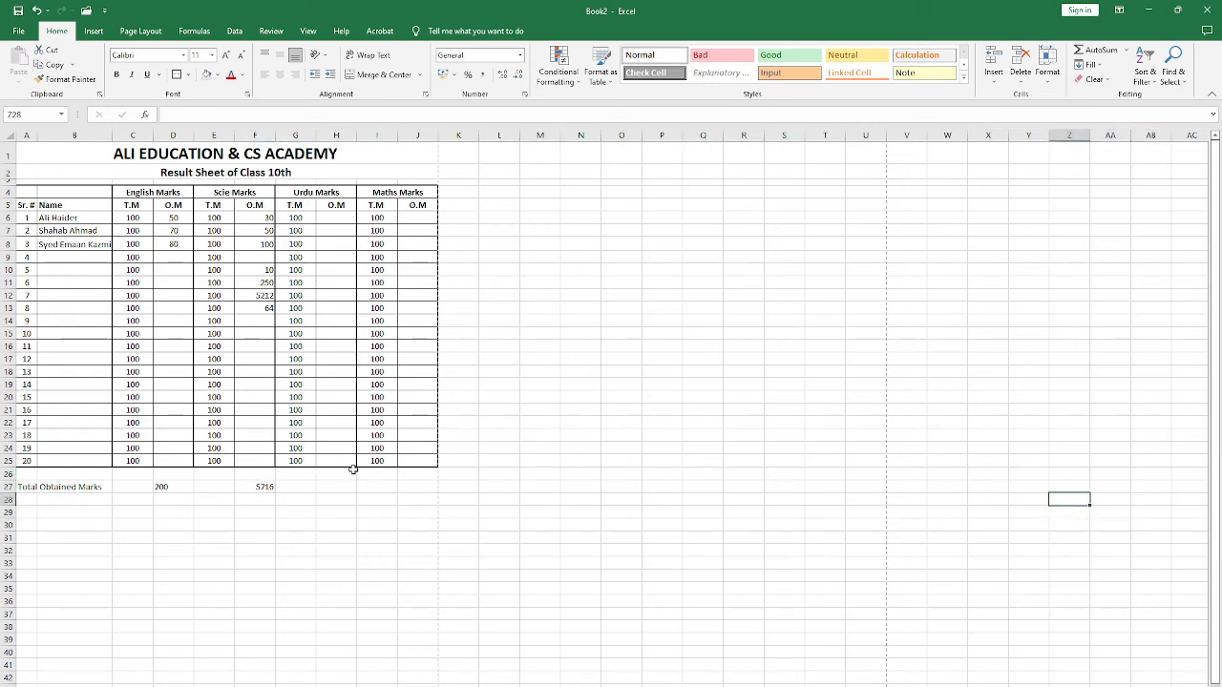
key("Up")
key("Up")
key("Left")
key("Left")
key("Left")
key("Left")
key("Left")
key("Left")
key("Left")
key("Left")
key("Left")
key("Left")
key("Left")
key("Left")
Step: Calculate 10+10 with a formula in the empty cell P23
key("Up")
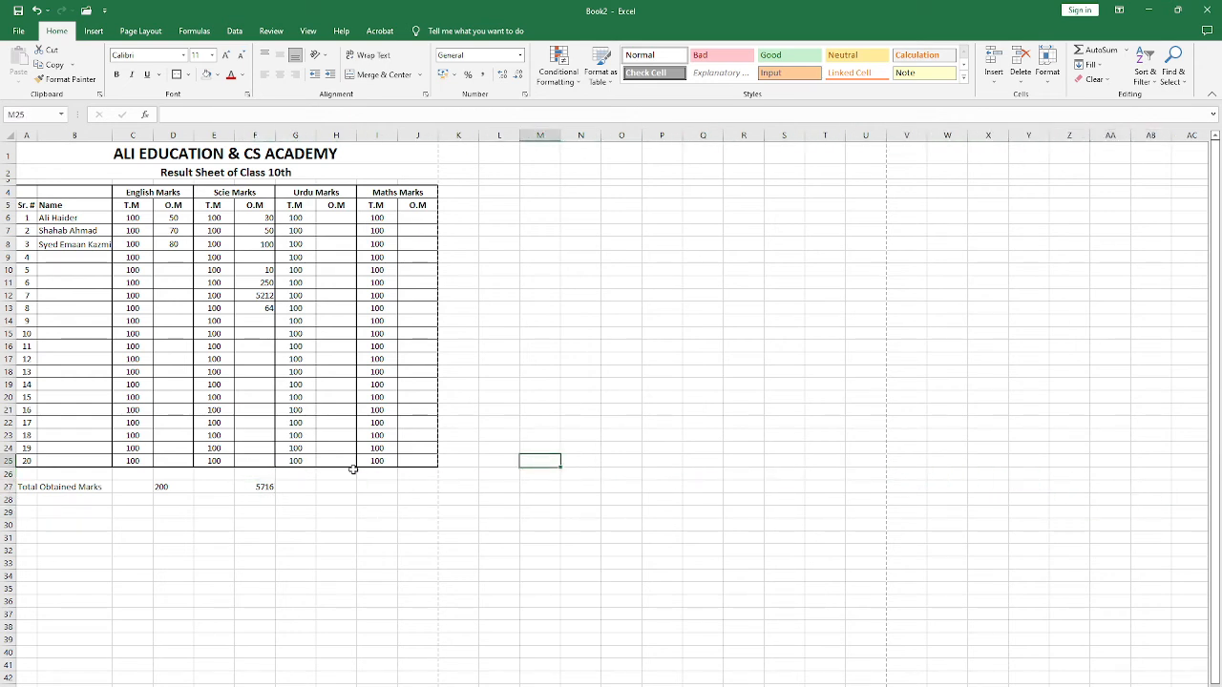
key("Up")
key("Right")
key("Right")
key("Right")
key("Up")
type("=")
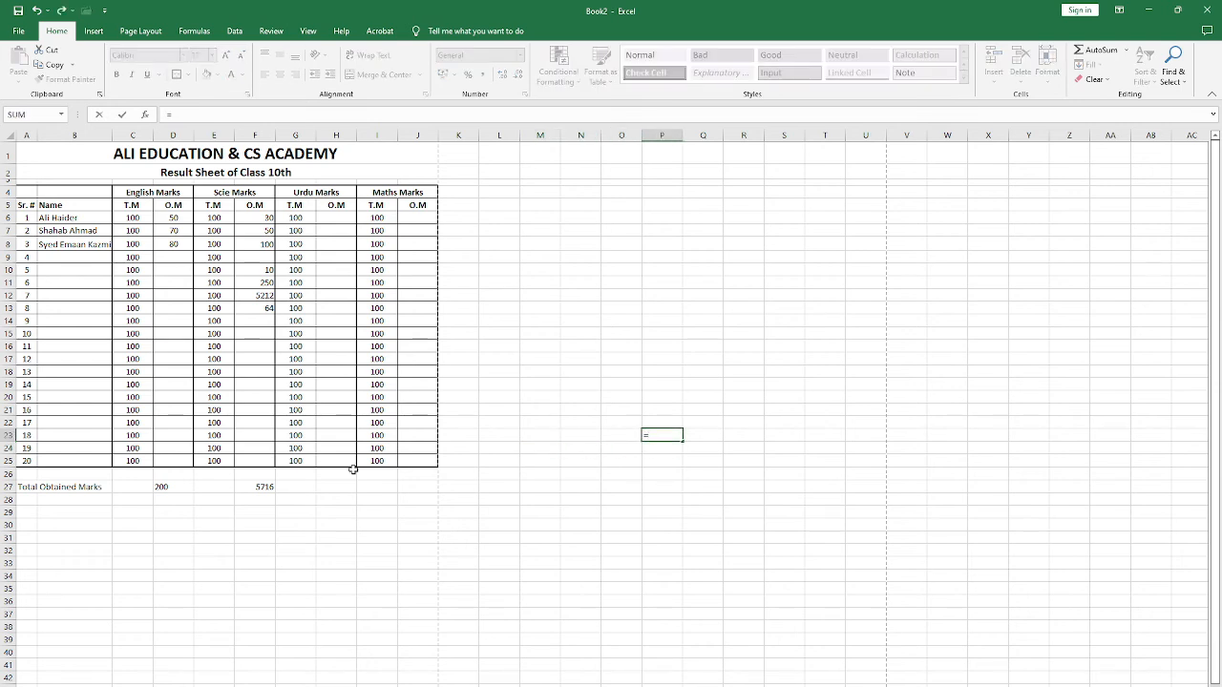
type("10+10")
key("Return")
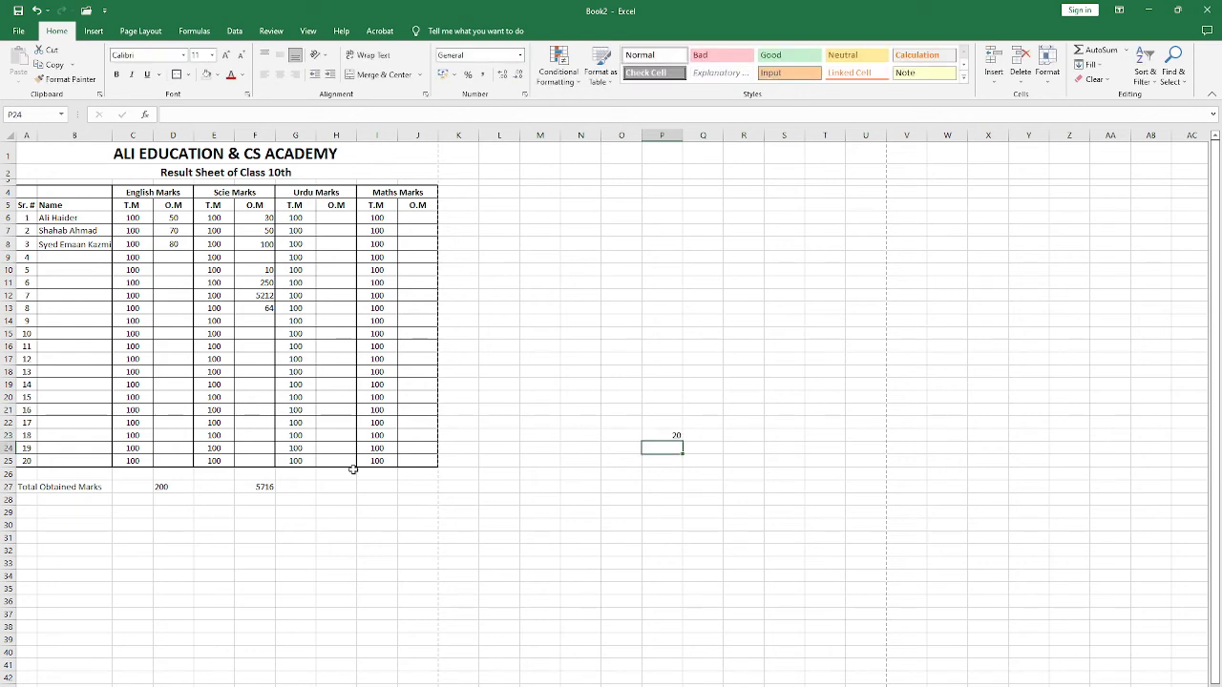
key("Up")
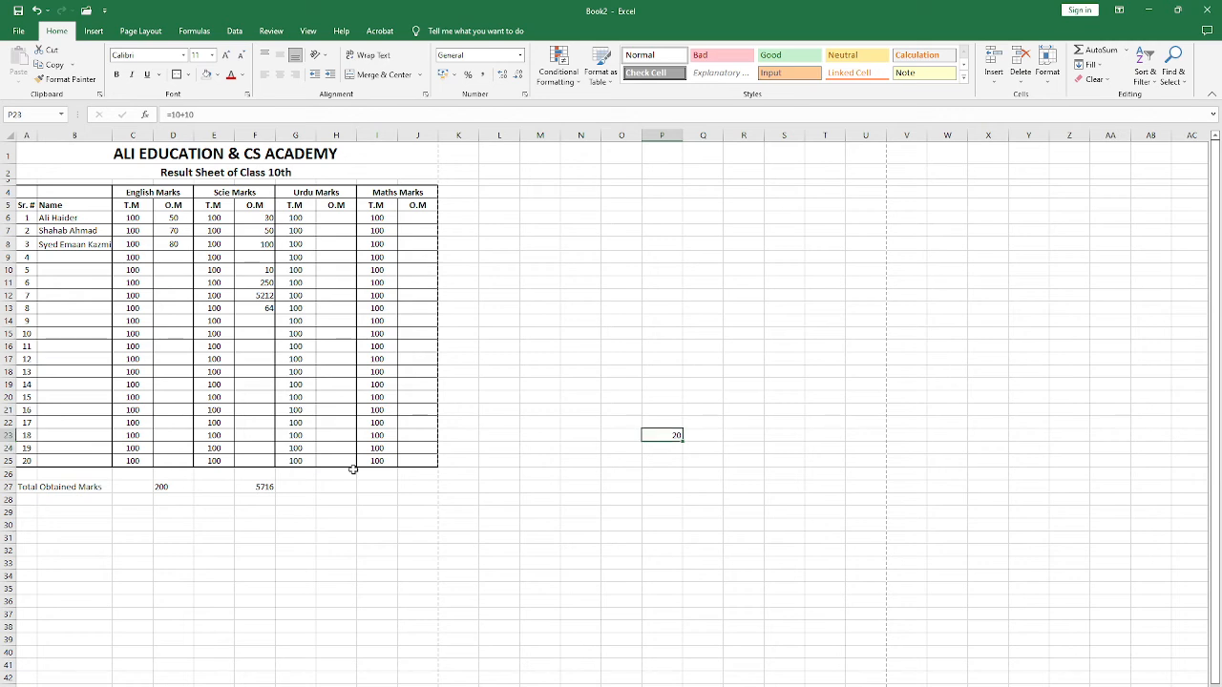
Step: Try the formula =250+250*3 in P23 and clear the cell
type("=")
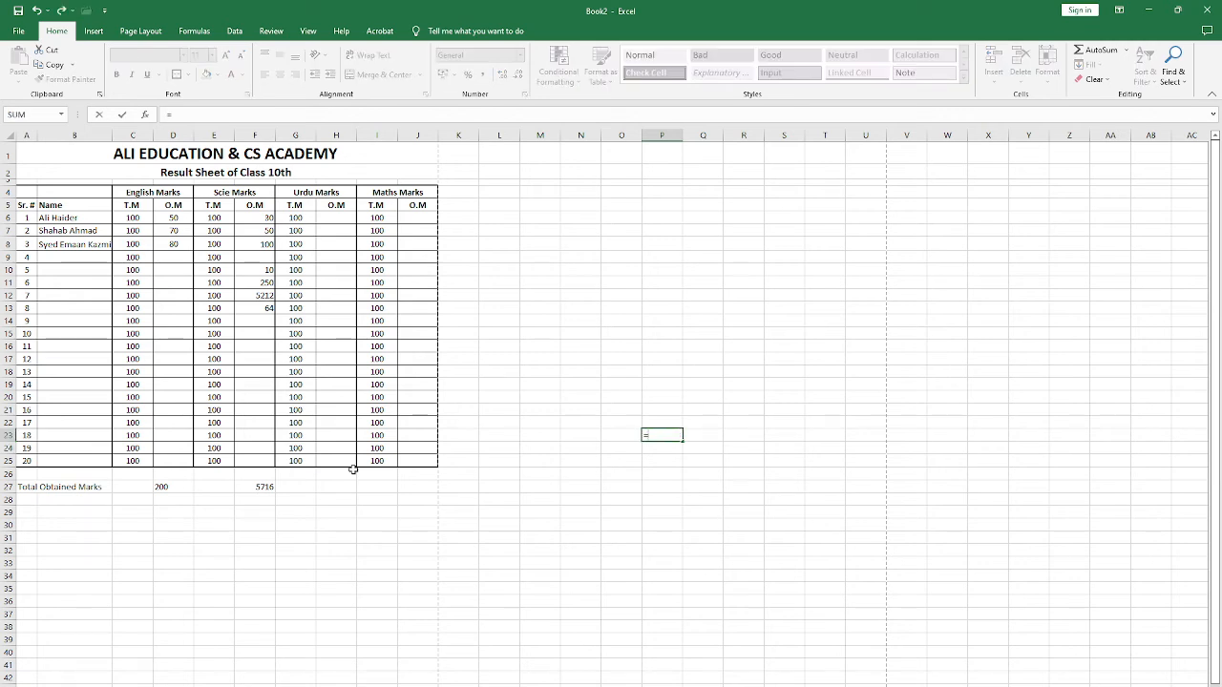
type("250+250*3")
key("Return")
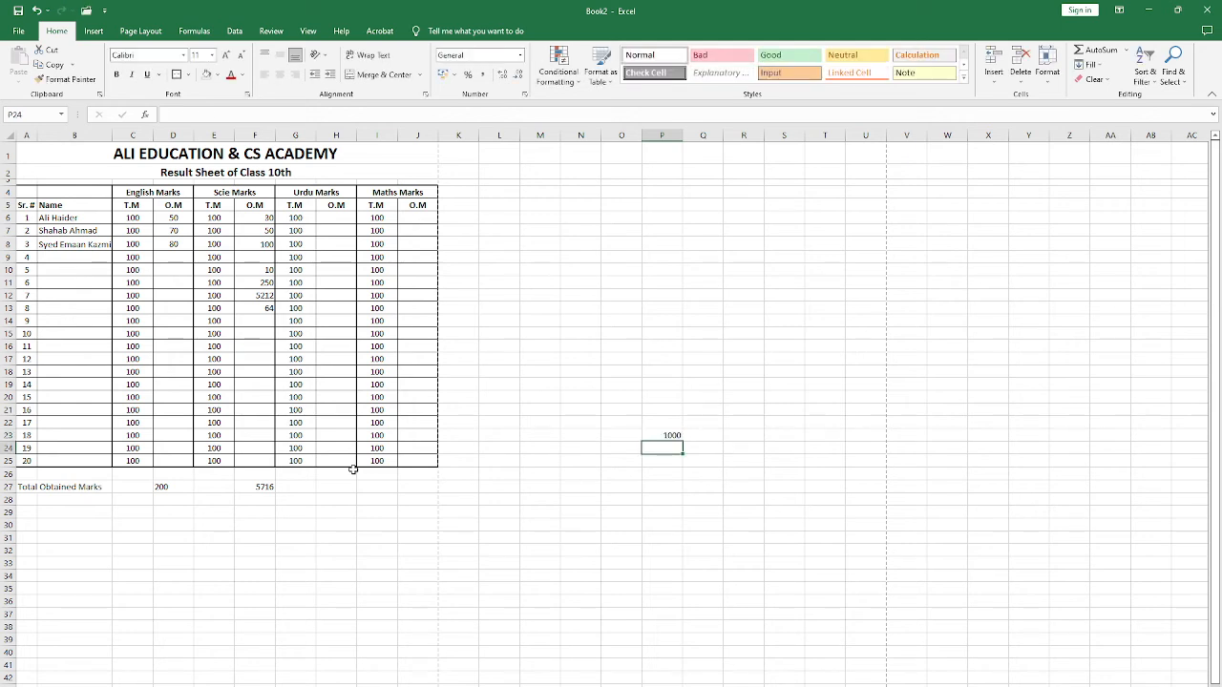
key("Up")
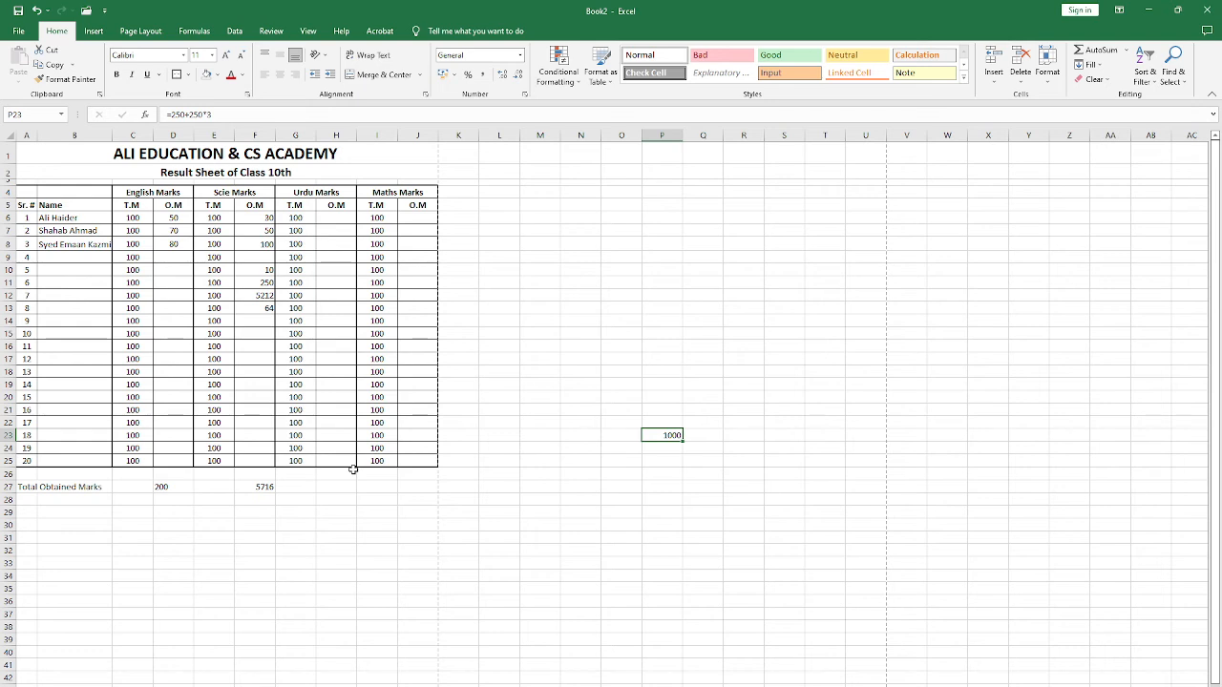
key("Delete")
key("Right")
key("Left")
key("Up")
key("Left")
key("Left")
key("Left")
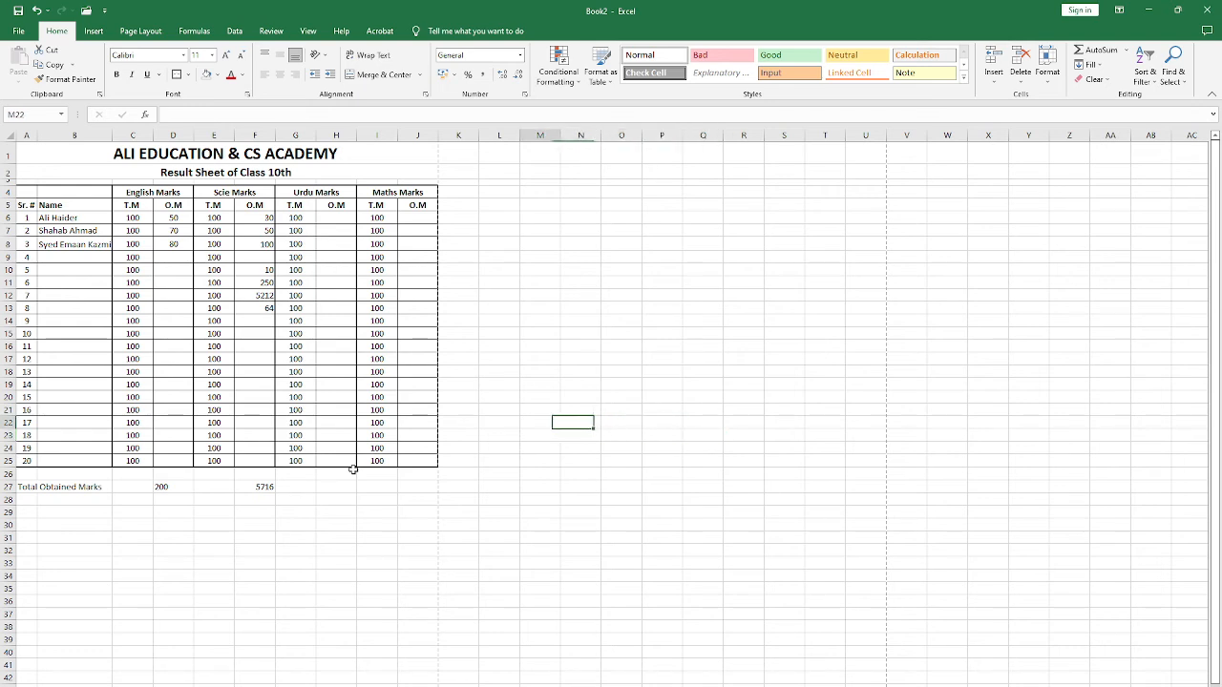
key("Left")
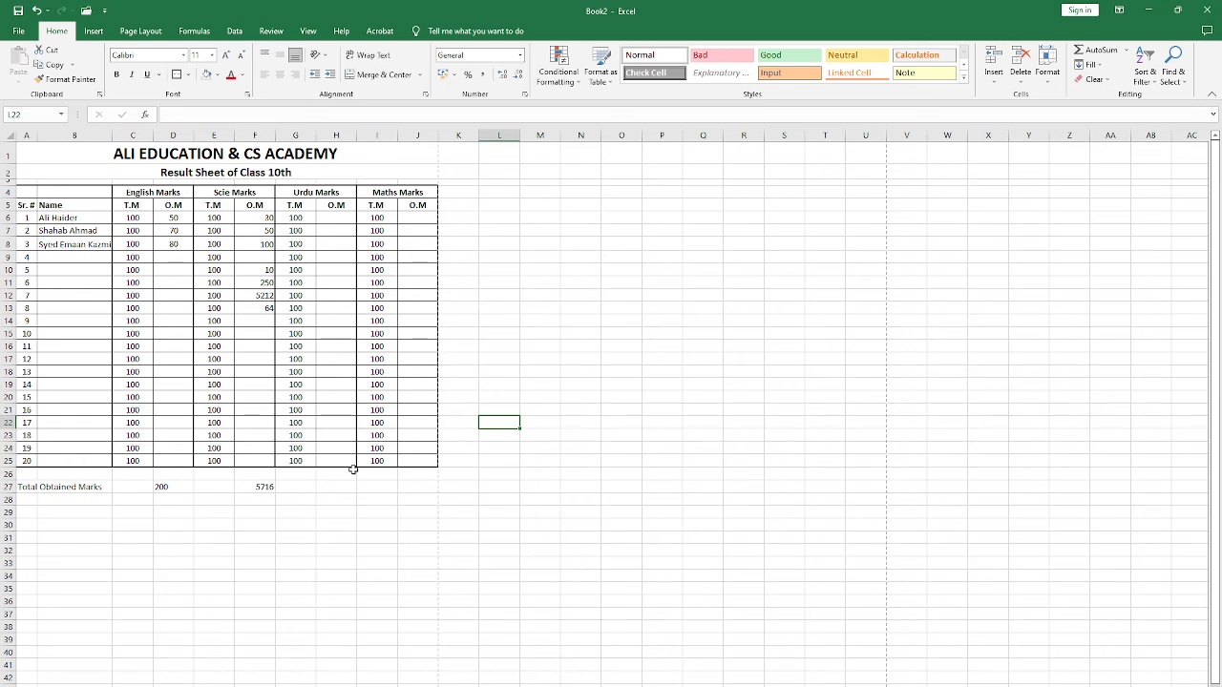
key("Left")
key("Left")
key("Left")
key("Left")
key("Left")
key("Down")
key("Down")
key("Down")
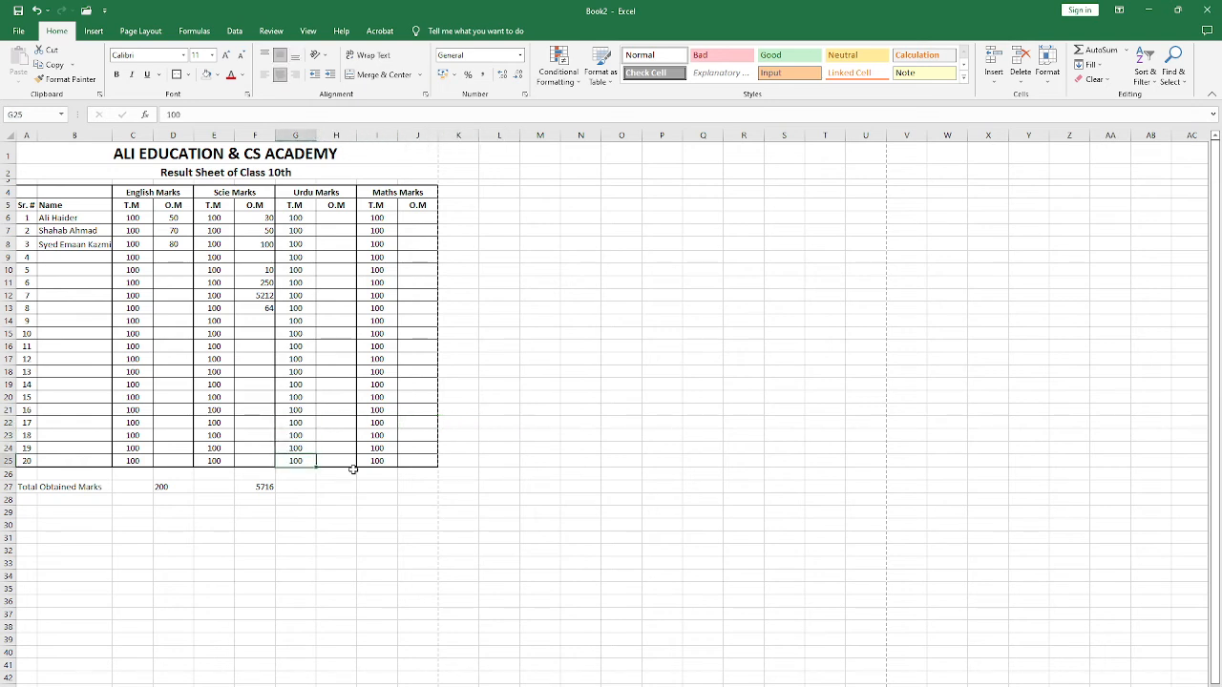
key("Down")
key("Left")
key("Left")
key("Down")
key("Right")
key("Left")
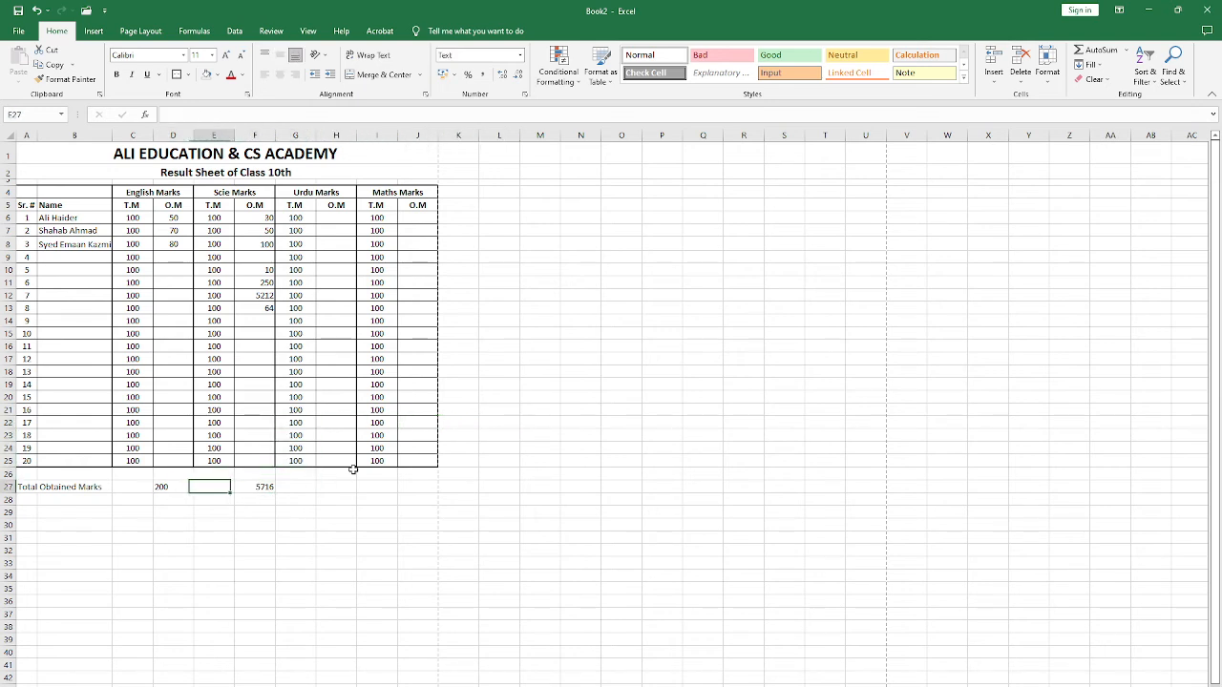
key("Right")
key("Right")
key("Left")
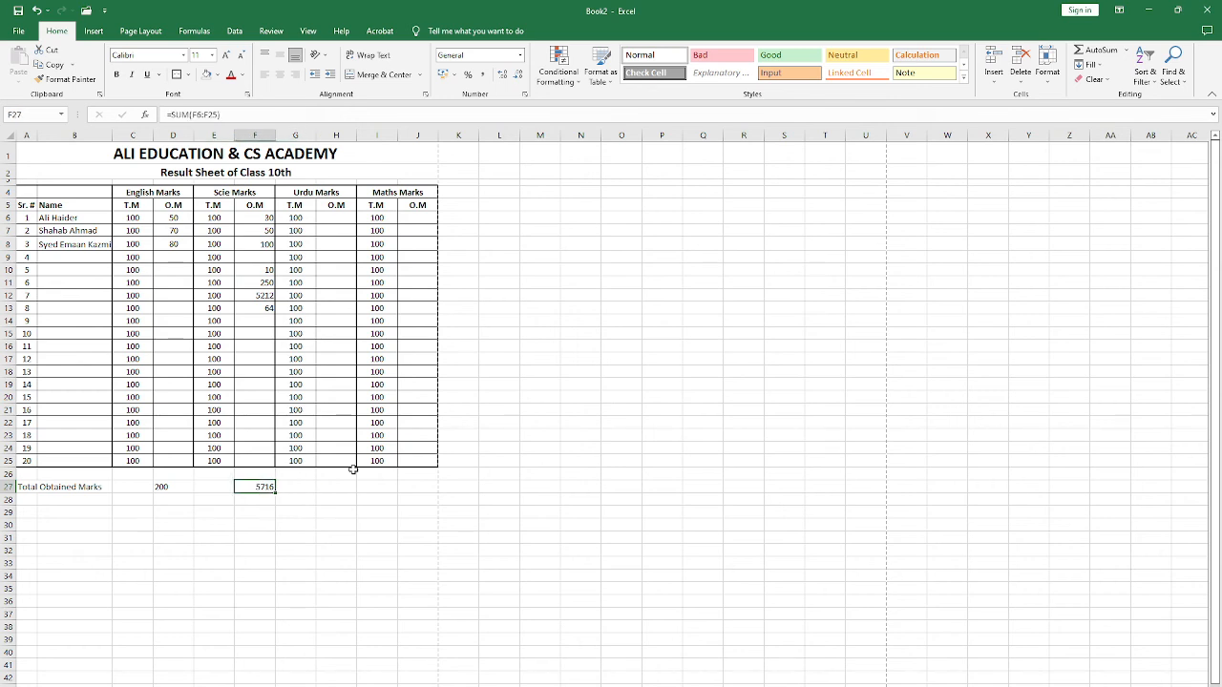
key("Right")
key("Right")
key("Up")
key("Right")
key("Down")
key("Up")
key("Left")
key("Down")
key("Left")
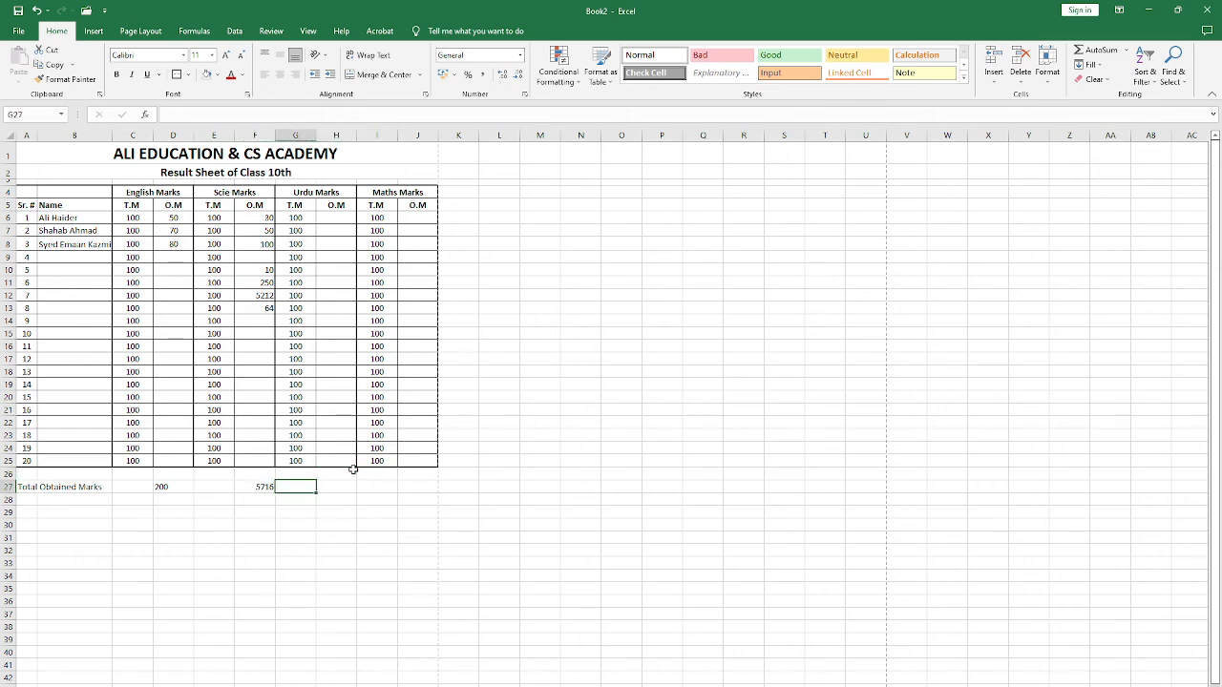
Step: Fill the Science total formula from F27 down through F33
key("Left")
key("Left")
key("Right")
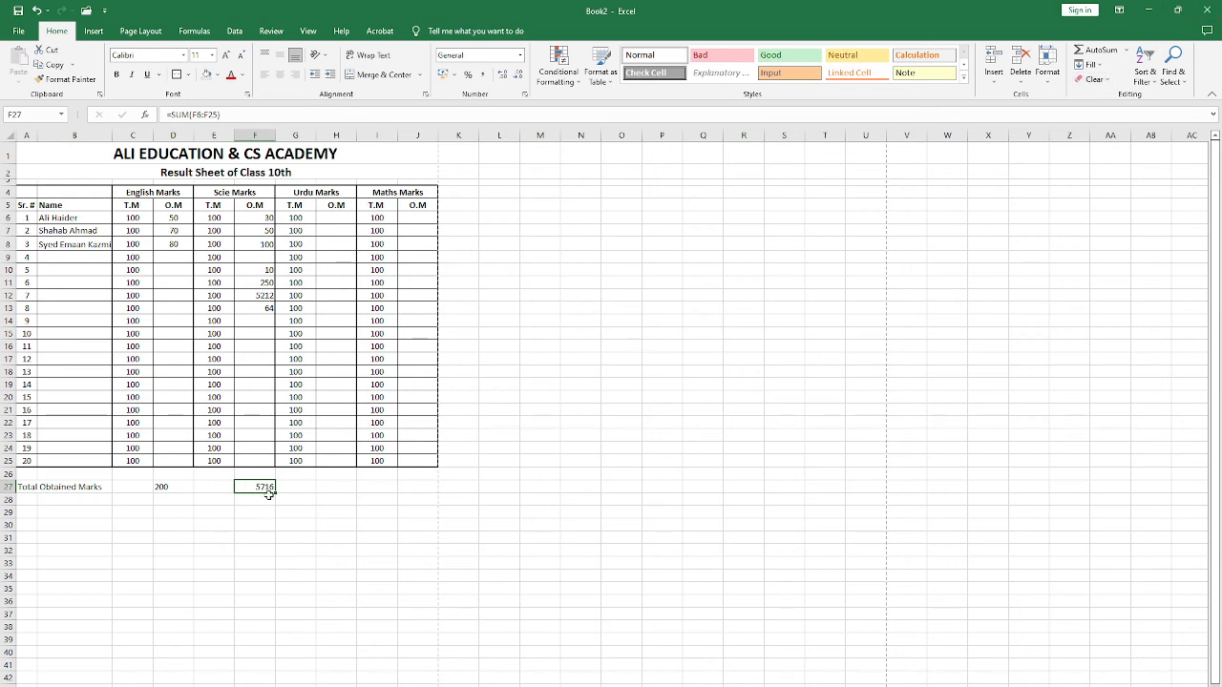
left_click_drag(274, 493, 273, 571)
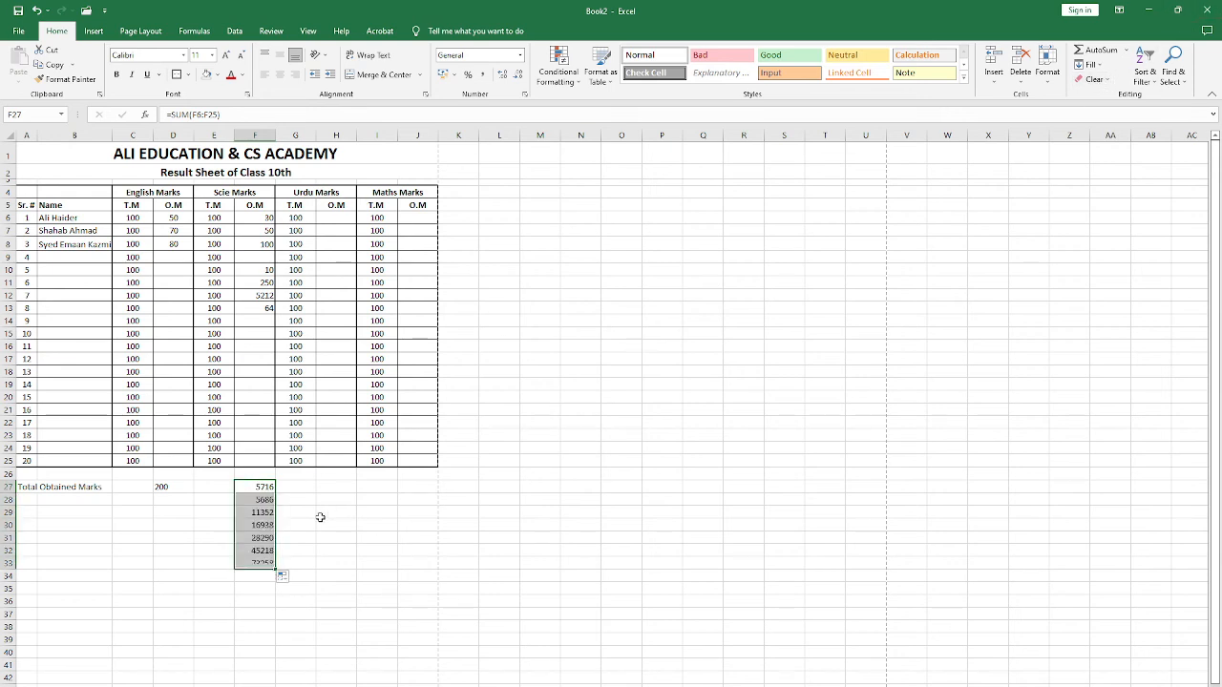
Step: Clear the copied formulas from F28:F33
left_click(256, 484)
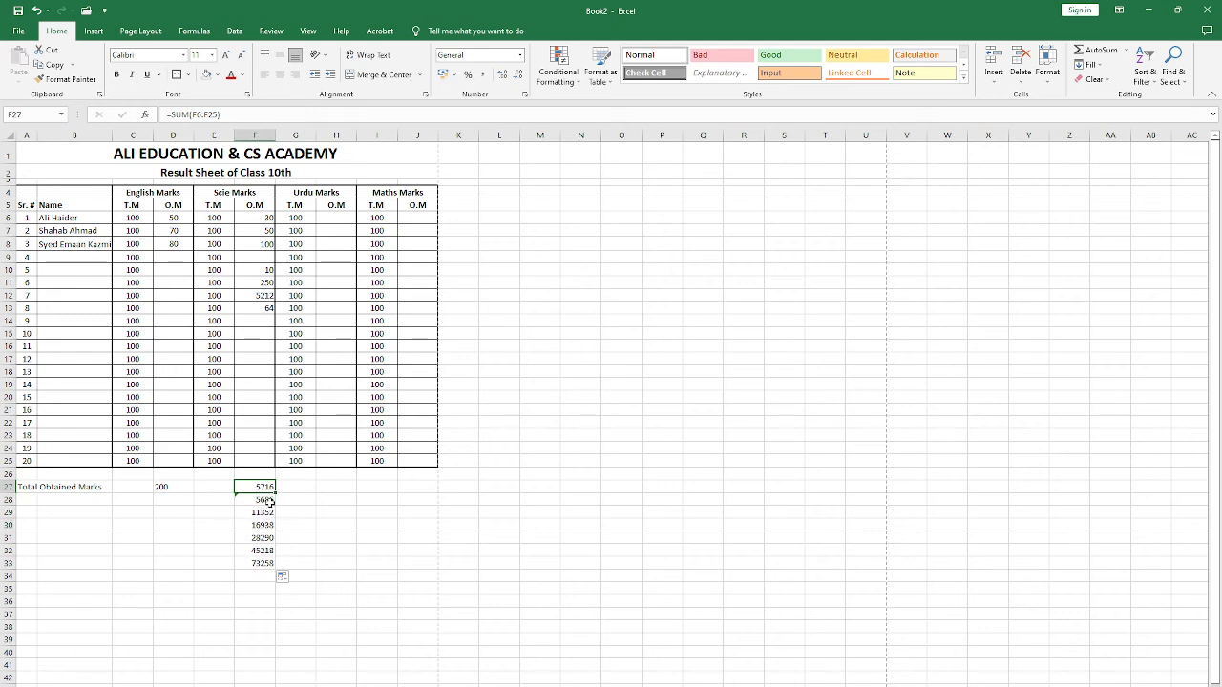
left_click_drag(270, 502, 259, 563)
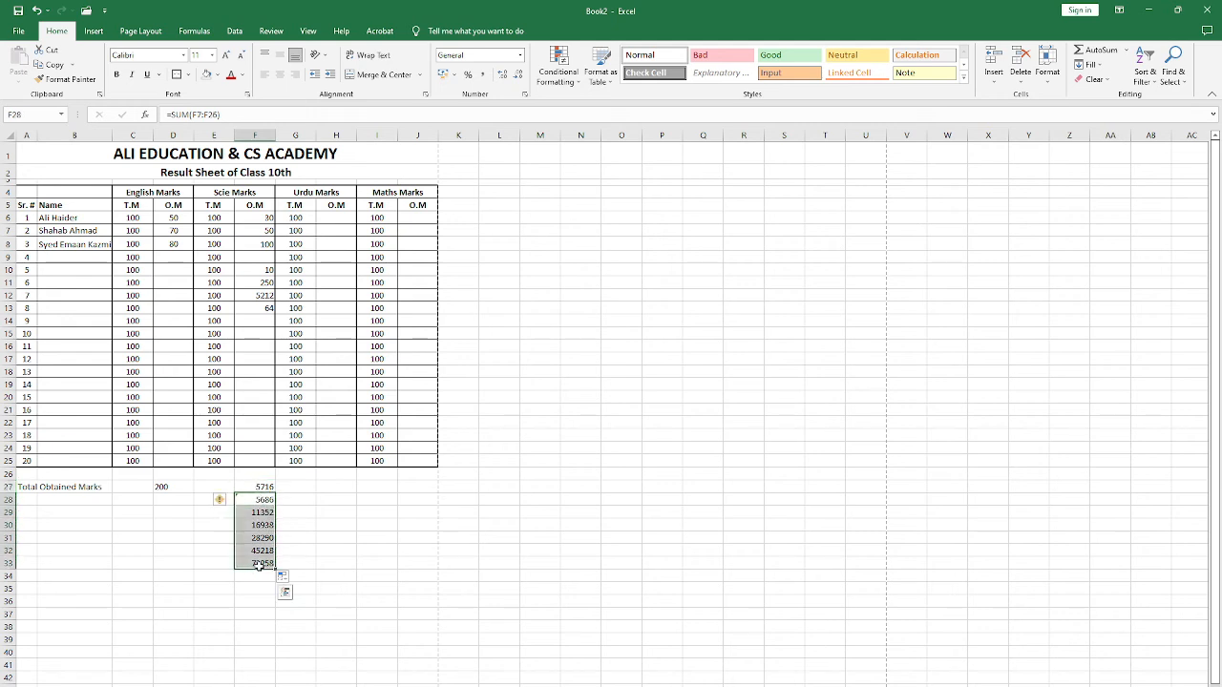
key("Delete")
key("Up")
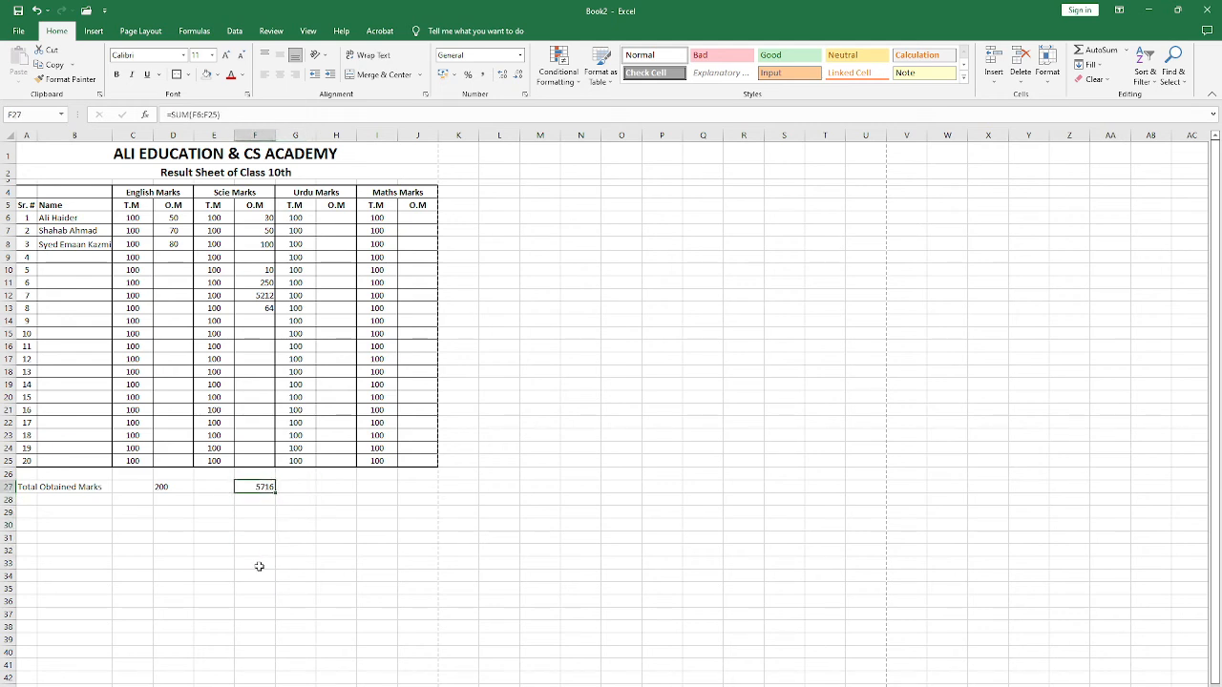
key("Right")
key("Right")
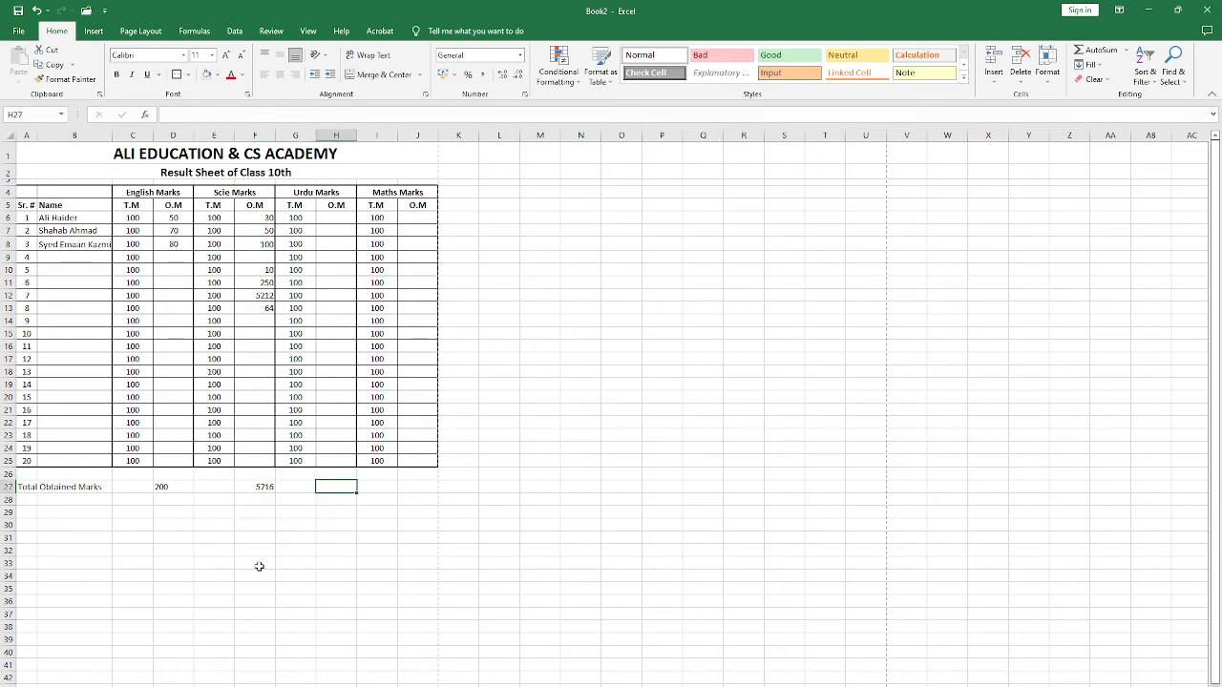
key("Right")
key("Right")
key("Up")
key("Up")
key("Up")
key("Up")
key("Up")
key("Up")
key("Up")
key("Up")
key("Up")
key("Up")
key("Up")
key("Up")
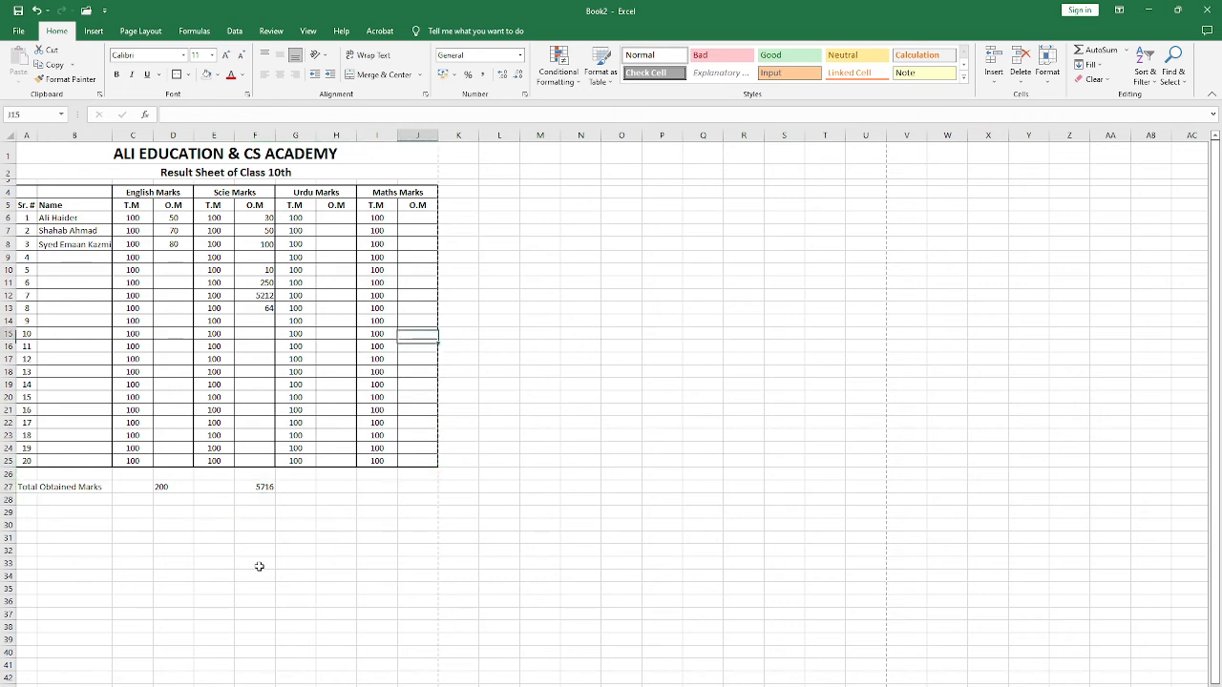
key("Left")
key("Left")
key("Left")
key("Left")
key("Left")
key("Left")
key("Left")
key("Left")
key("Up")
key("Up")
key("Up")
key("Up")
key("Up")
key("Up")
key("Up")
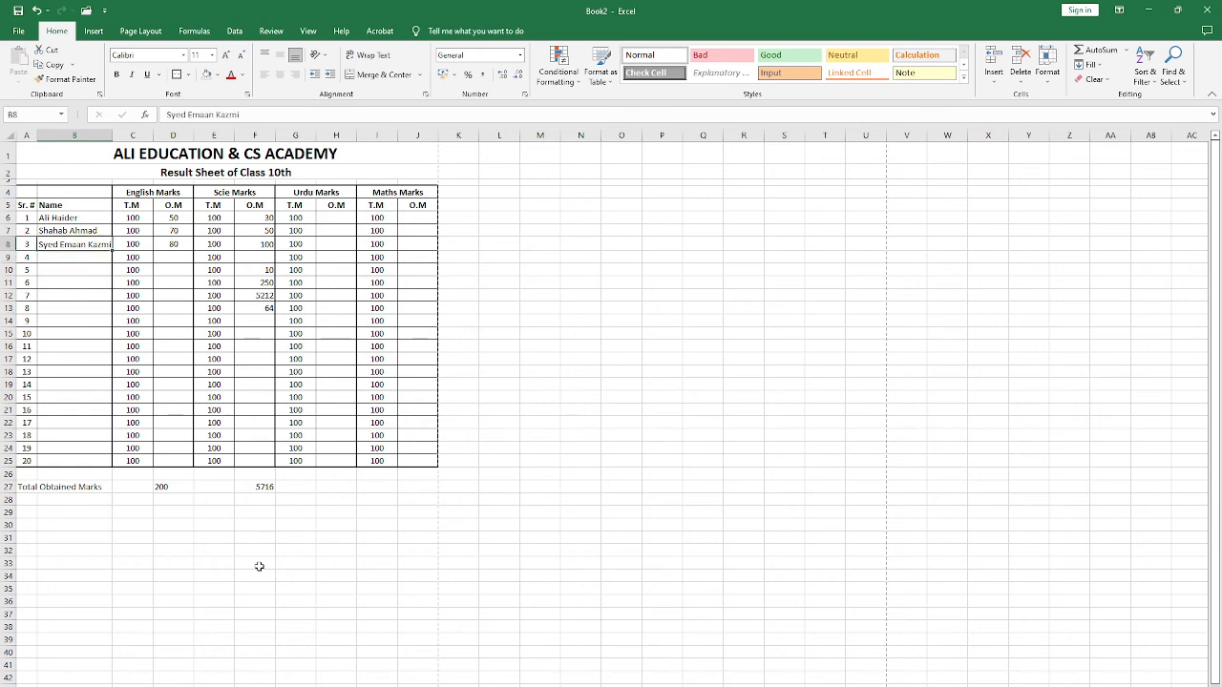
key("Right")
key("Right")
key("Right")
key("Right")
key("Right")
key("Right")
key("Up")
key("Right")
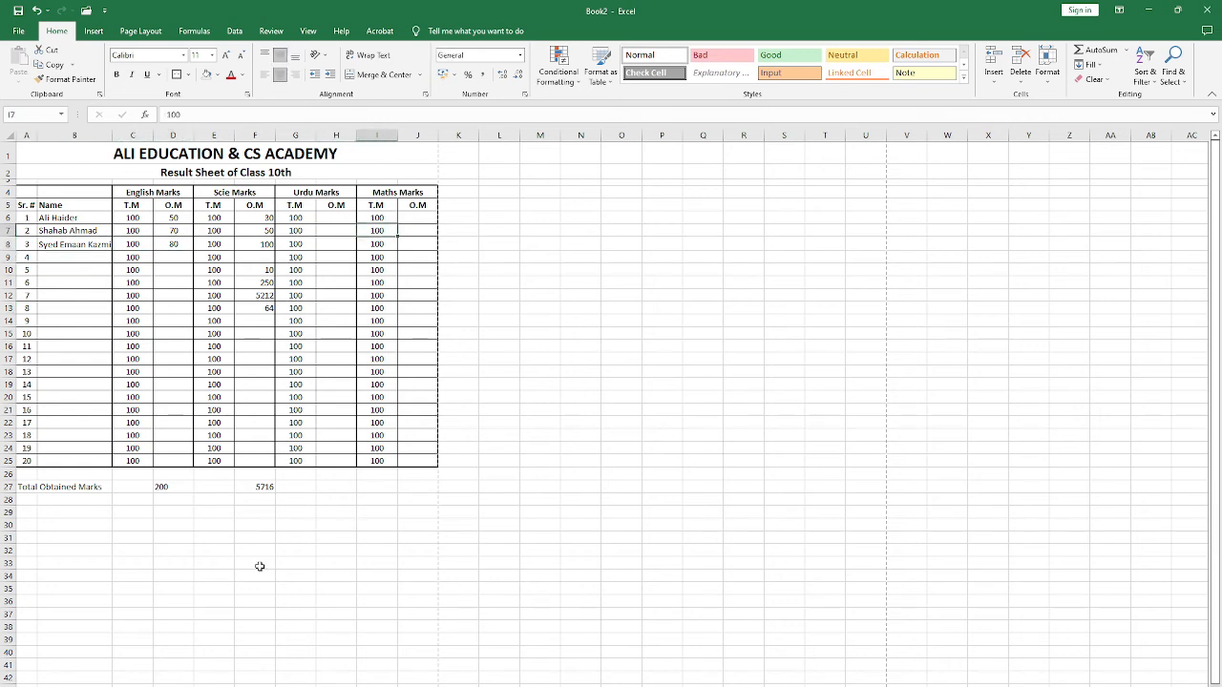
key("Right")
key("Right")
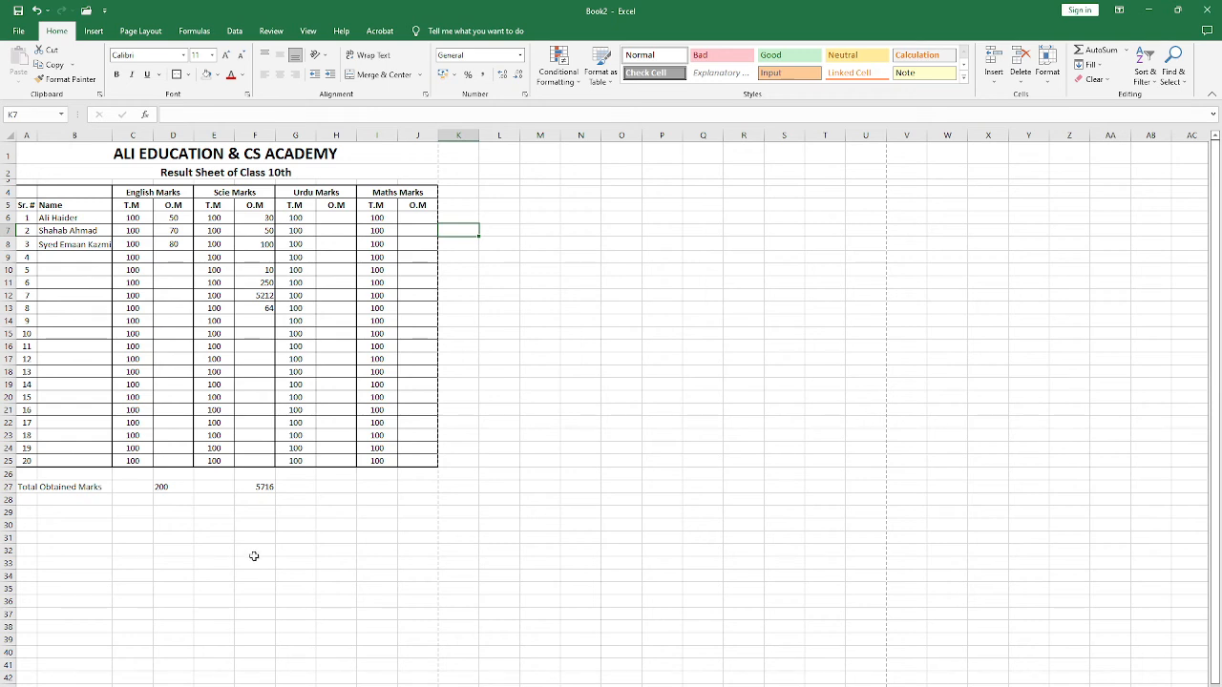
Step: Insert an empty column E between the English obtained marks and the Science marks
right_click(189, 135)
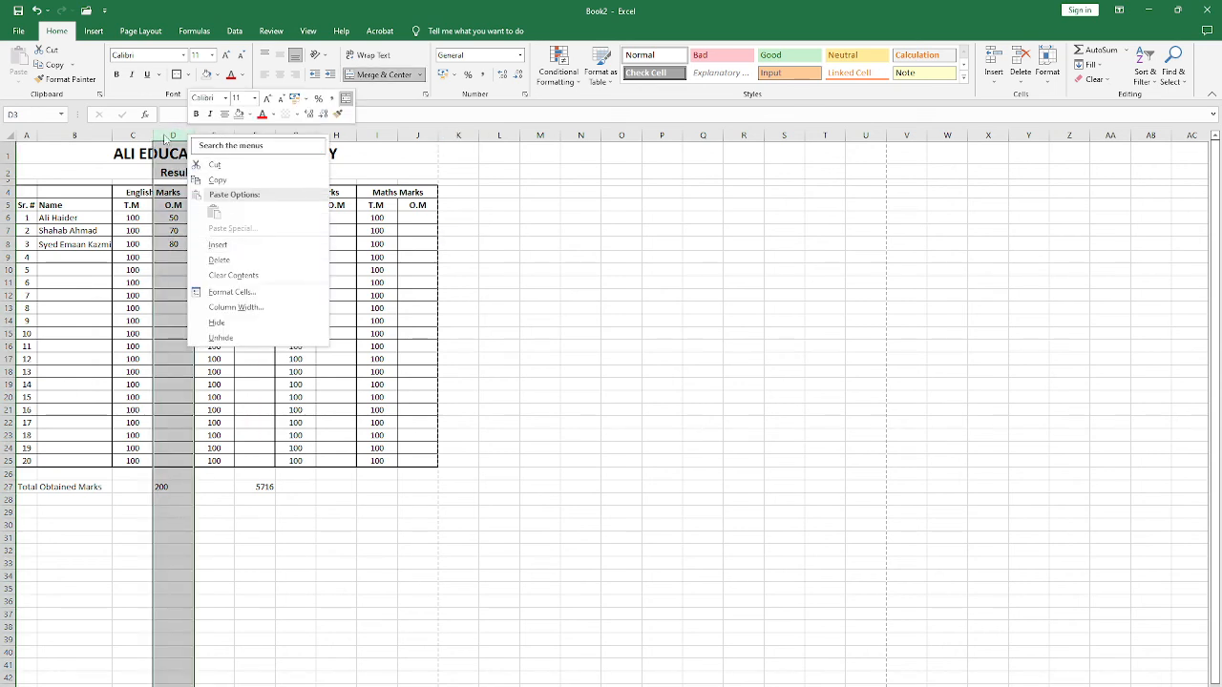
left_click(165, 136)
right_click(216, 136)
left_click(249, 249)
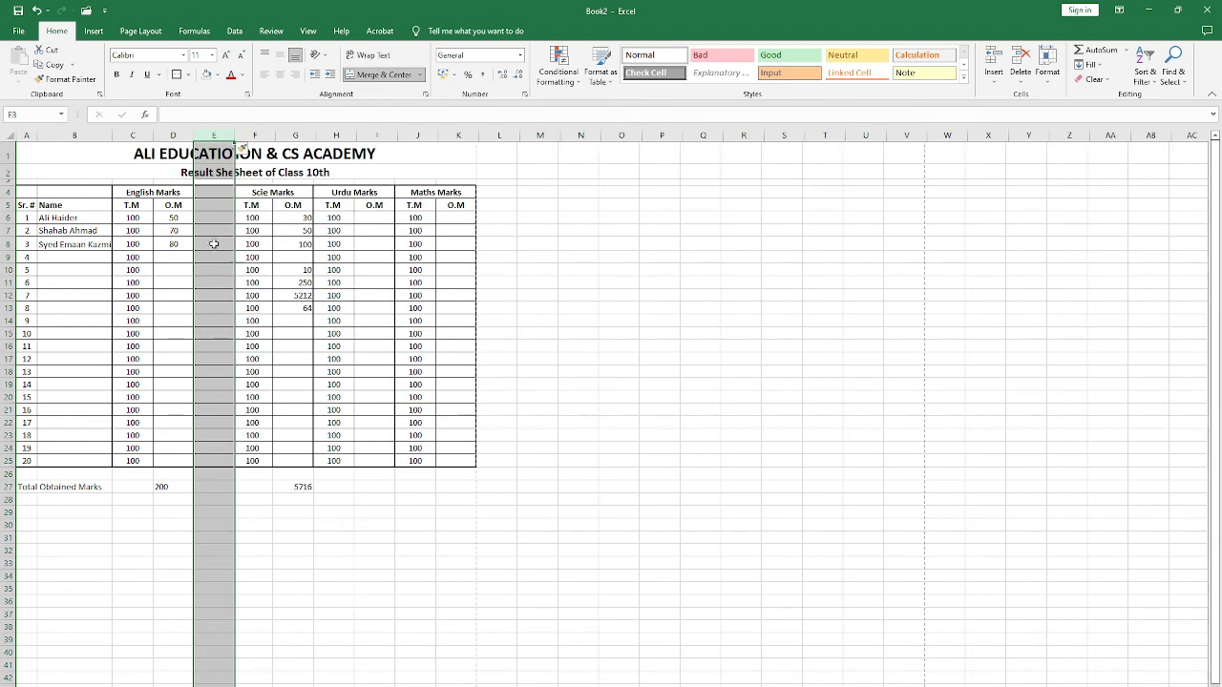
Step: Enter the heading %Age in E5 for the new column beside the English marks
left_click(215, 206)
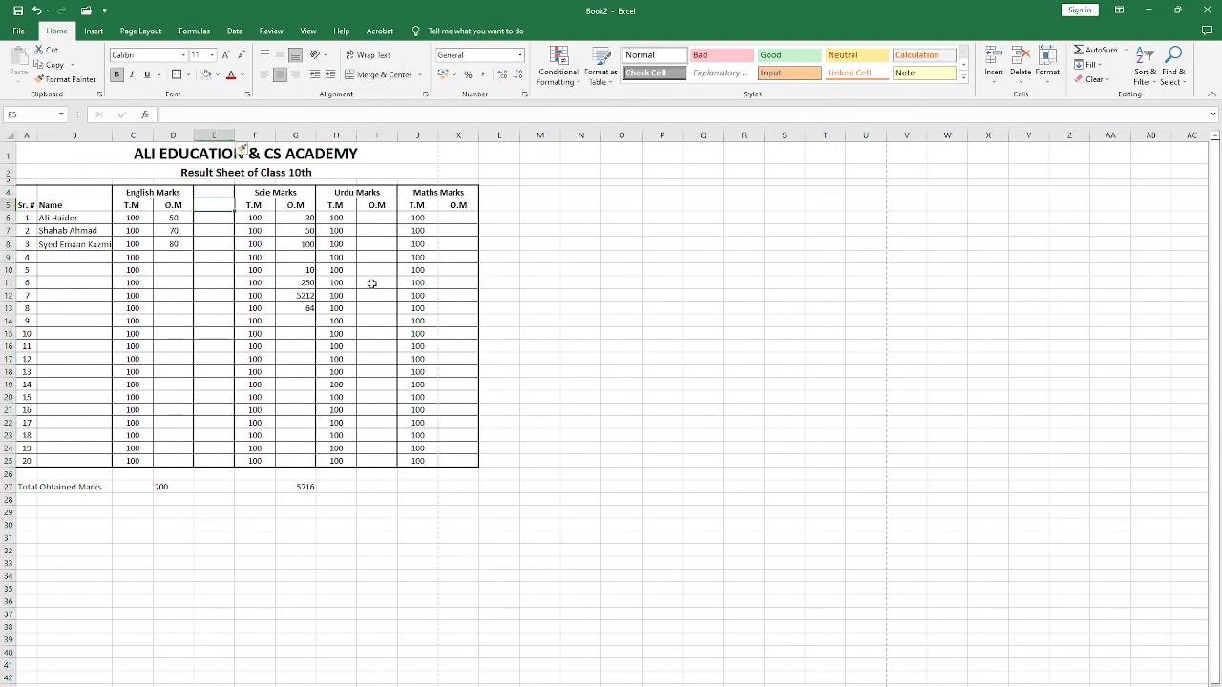
key("Up")
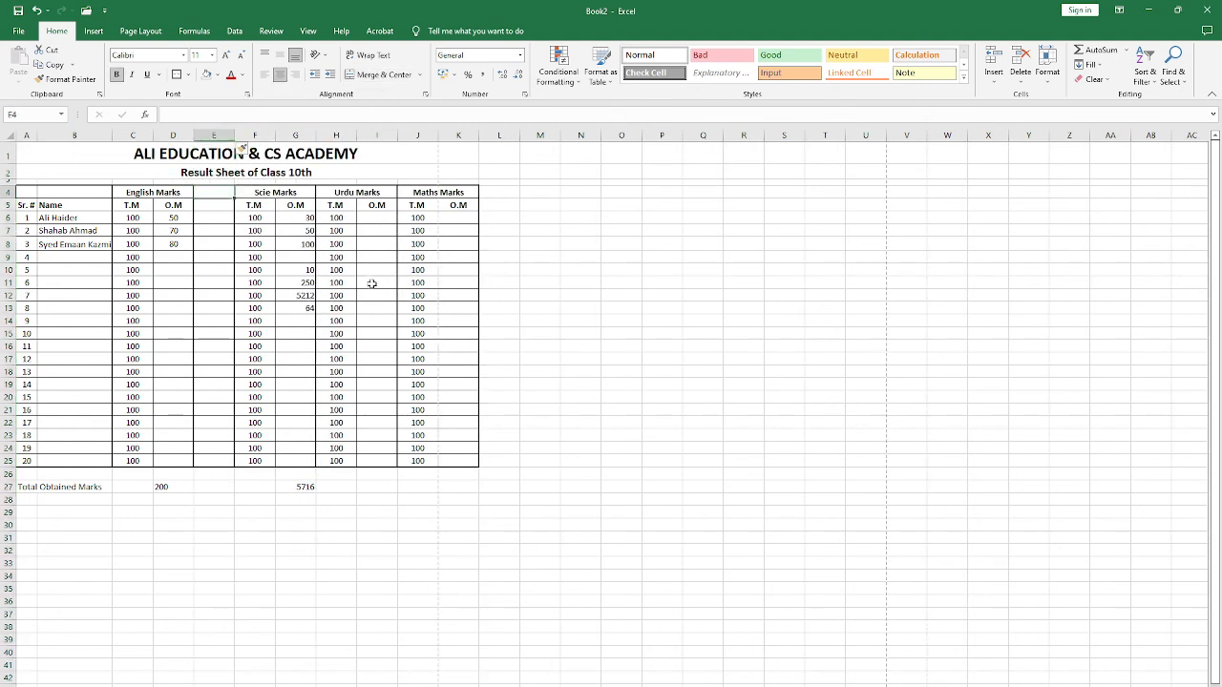
key("Down")
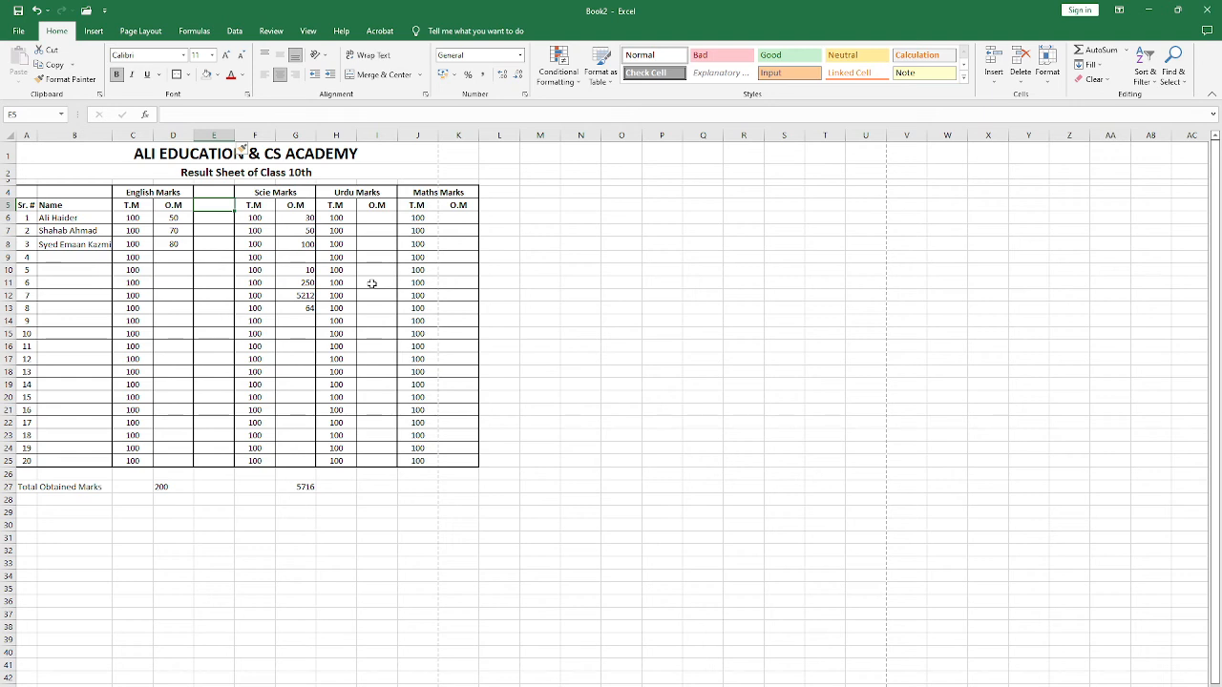
type("%Age")
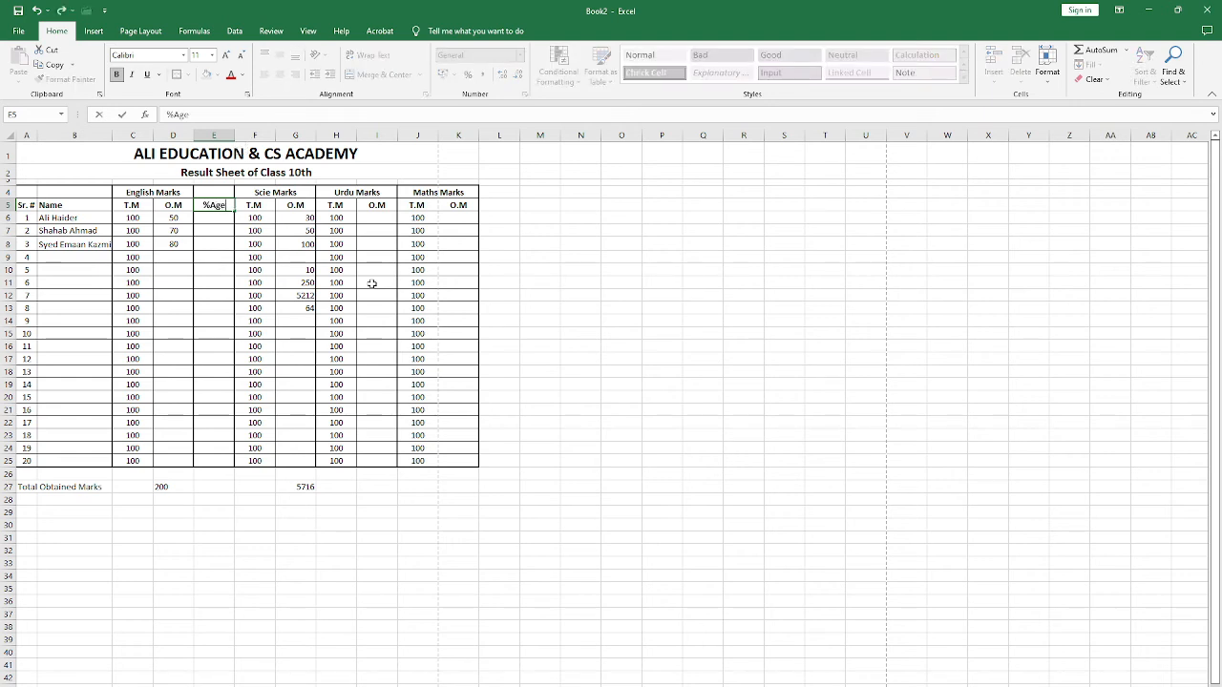
key("Return")
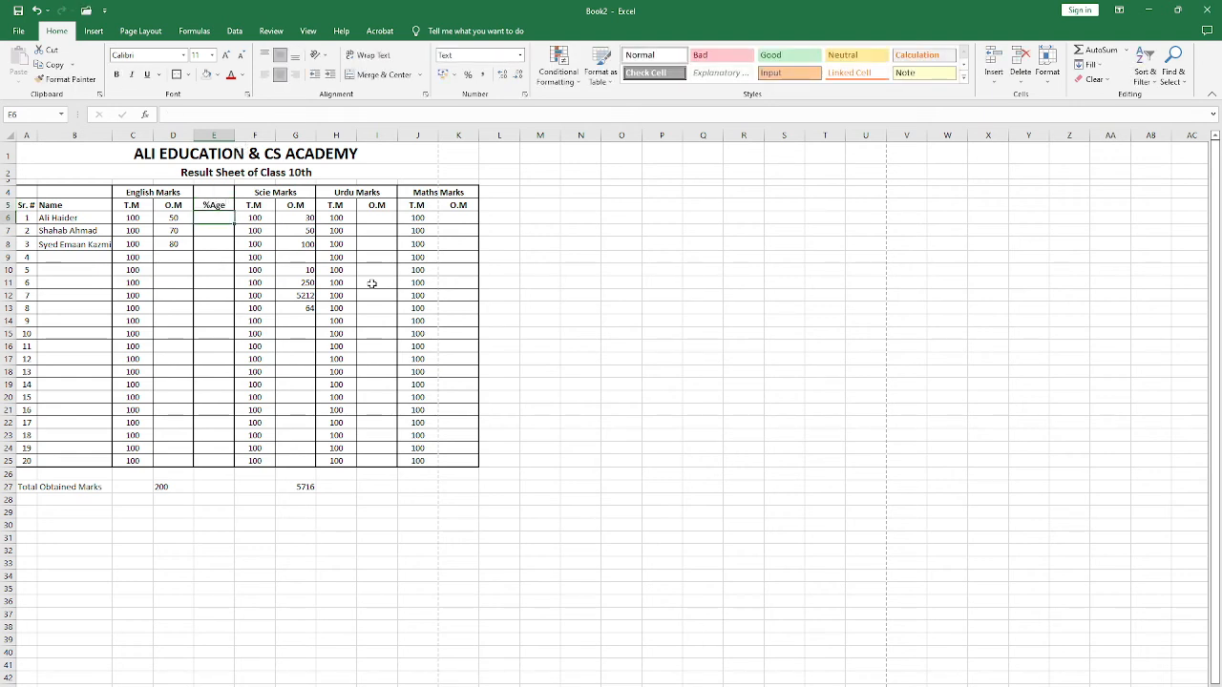
Step: Write the percentage rule "obtain marks / total marks * 100" as a text note in O6, outside the result table
key("Right")
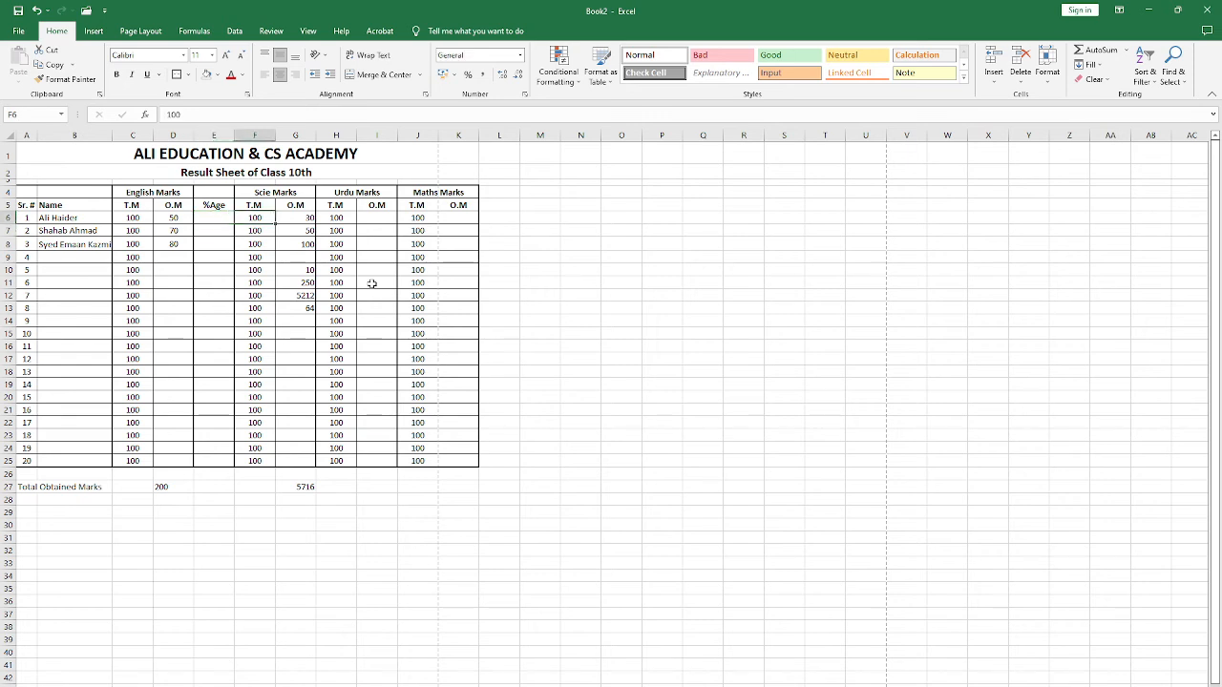
key("Right")
key("Right")
key("Right")
key("Right")
key("Right")
key("Right")
key("Right")
key("Right")
key("Right")
key("Right")
key("Right")
key("Right")
key("Left")
key("Left")
key("Left")
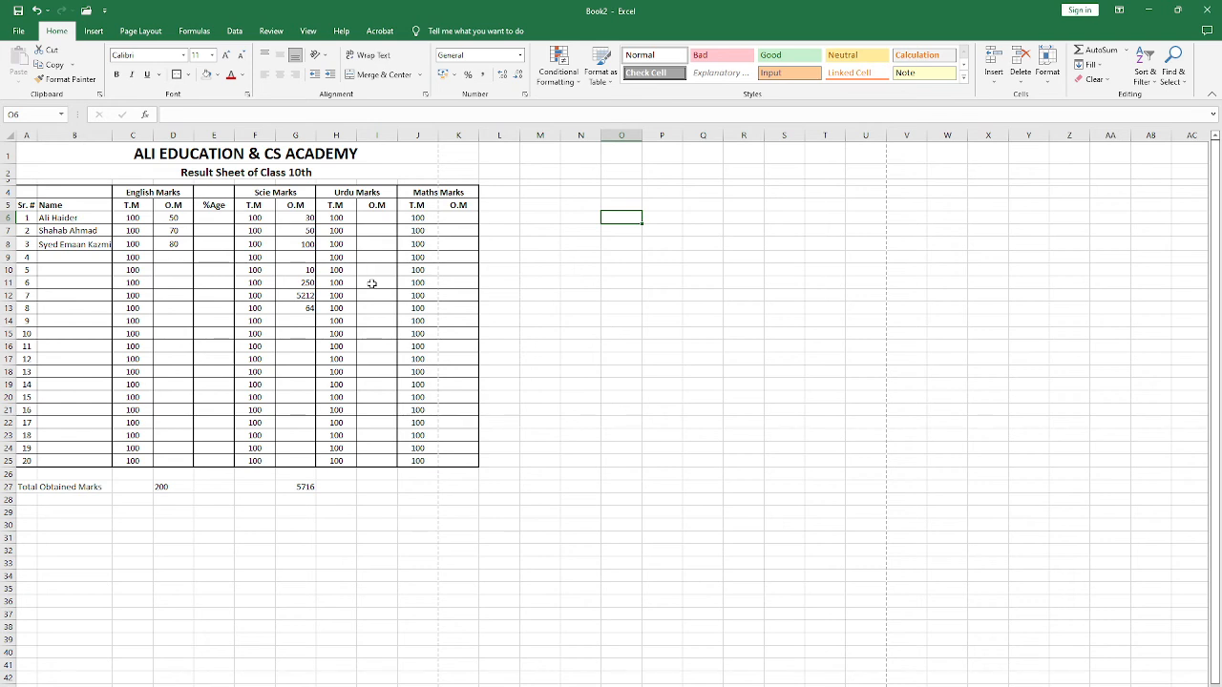
type("=")
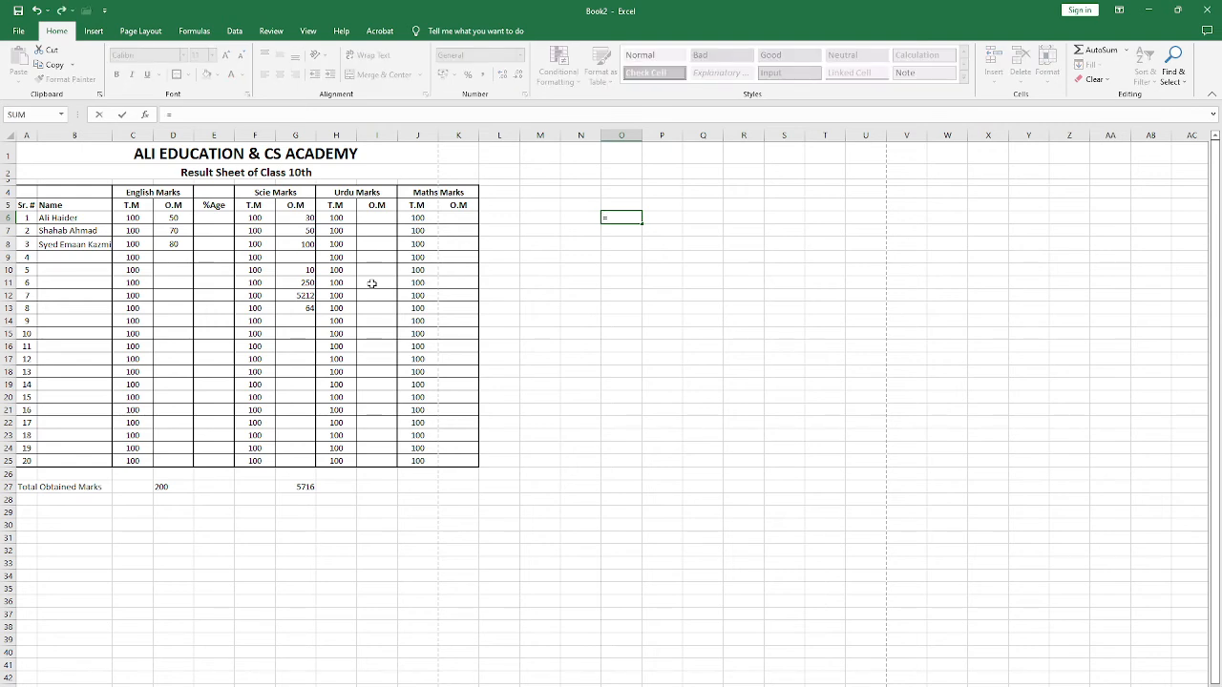
key("Escape")
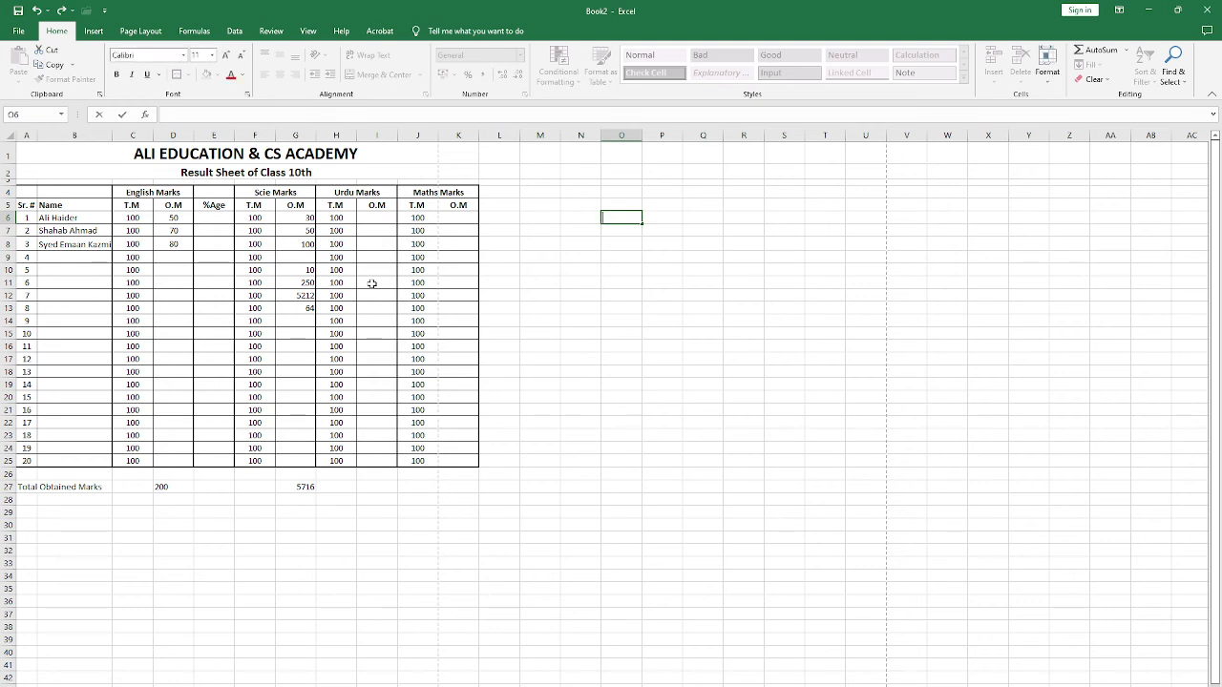
type("obtain marks /")
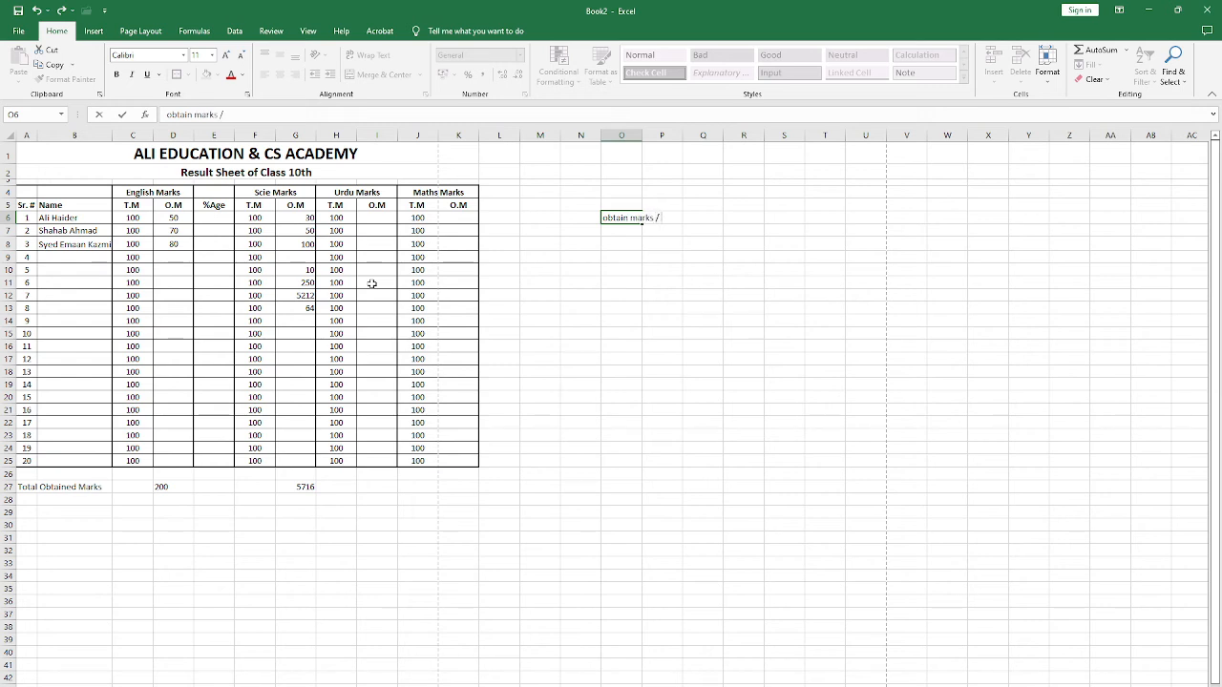
type(" total marks * 100")
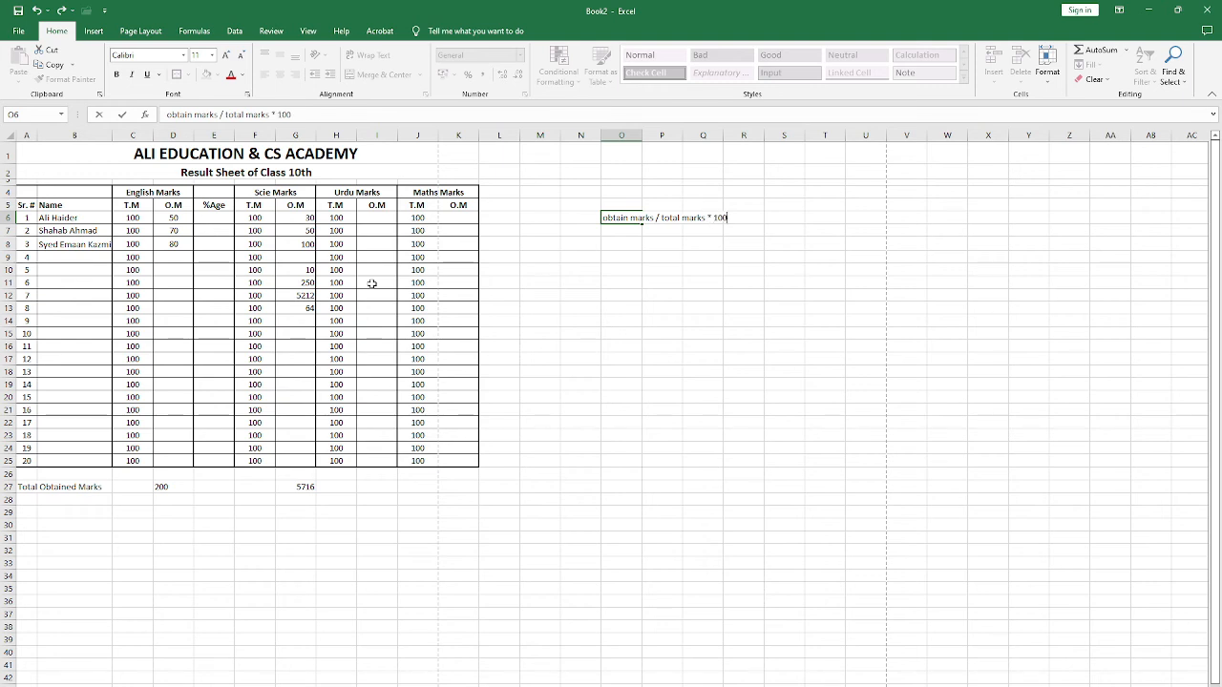
key("Return")
key("Up")
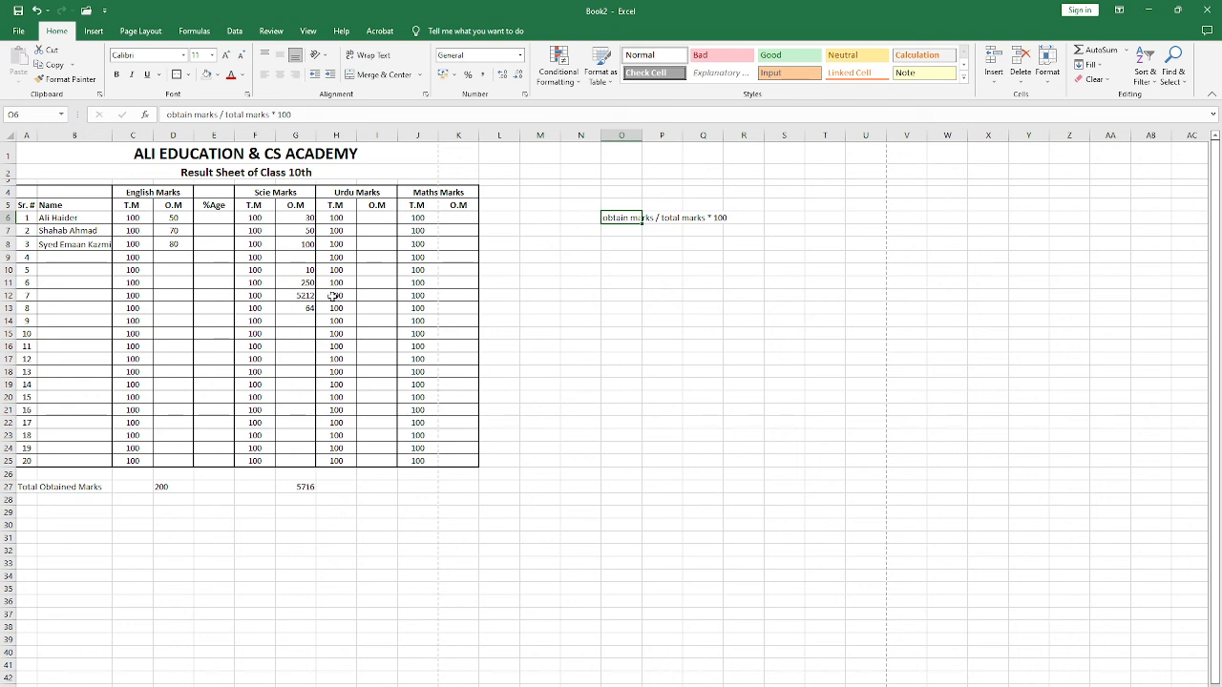
left_click(567, 194)
left_click(571, 231)
left_click(577, 203)
left_click(585, 234)
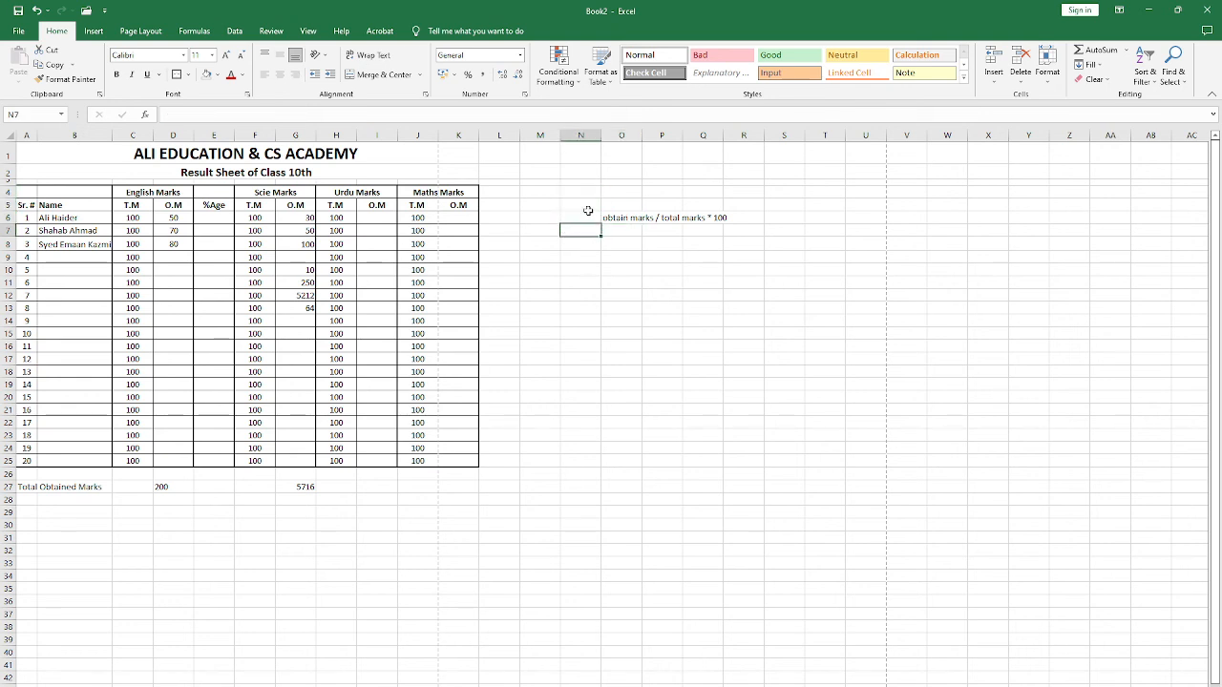
left_click(588, 207)
left_click(589, 231)
left_click(634, 231)
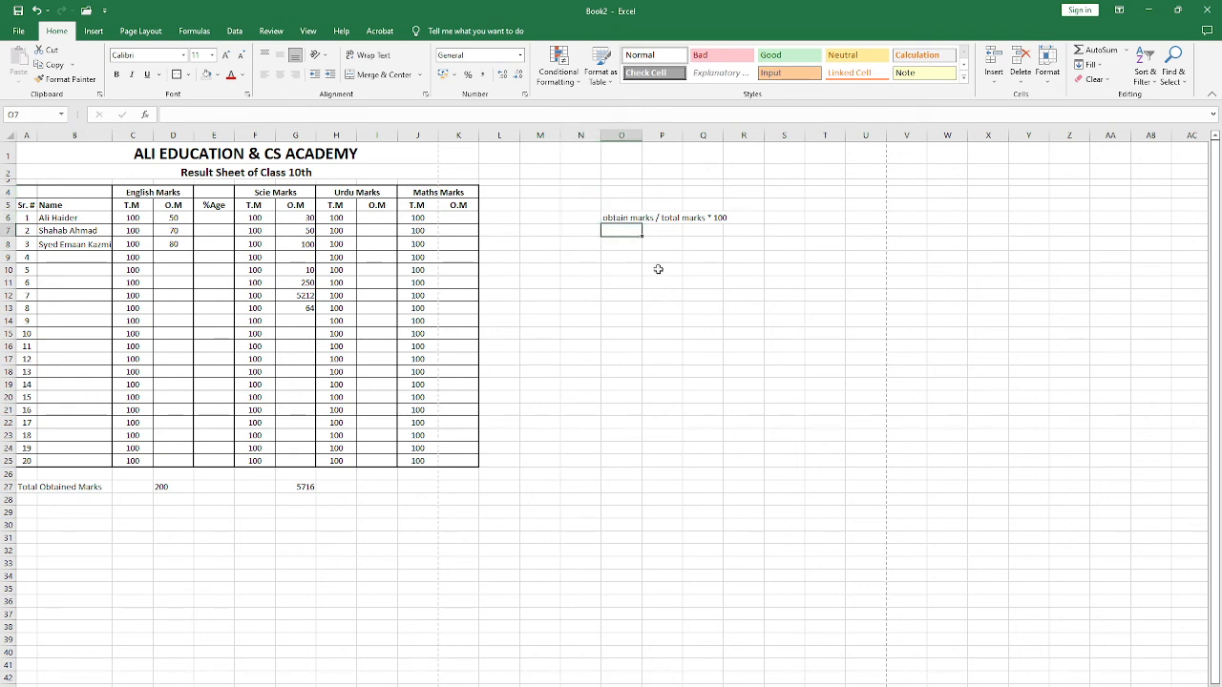
left_click(637, 273)
left_click(619, 222)
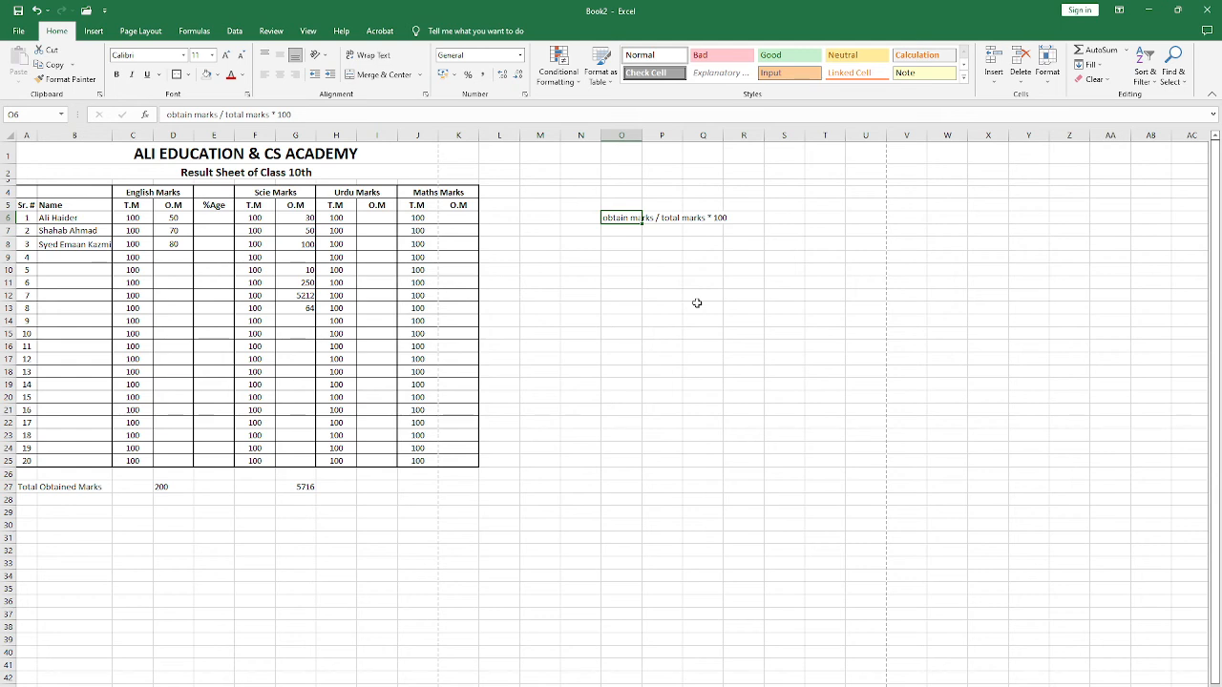
left_click(626, 207)
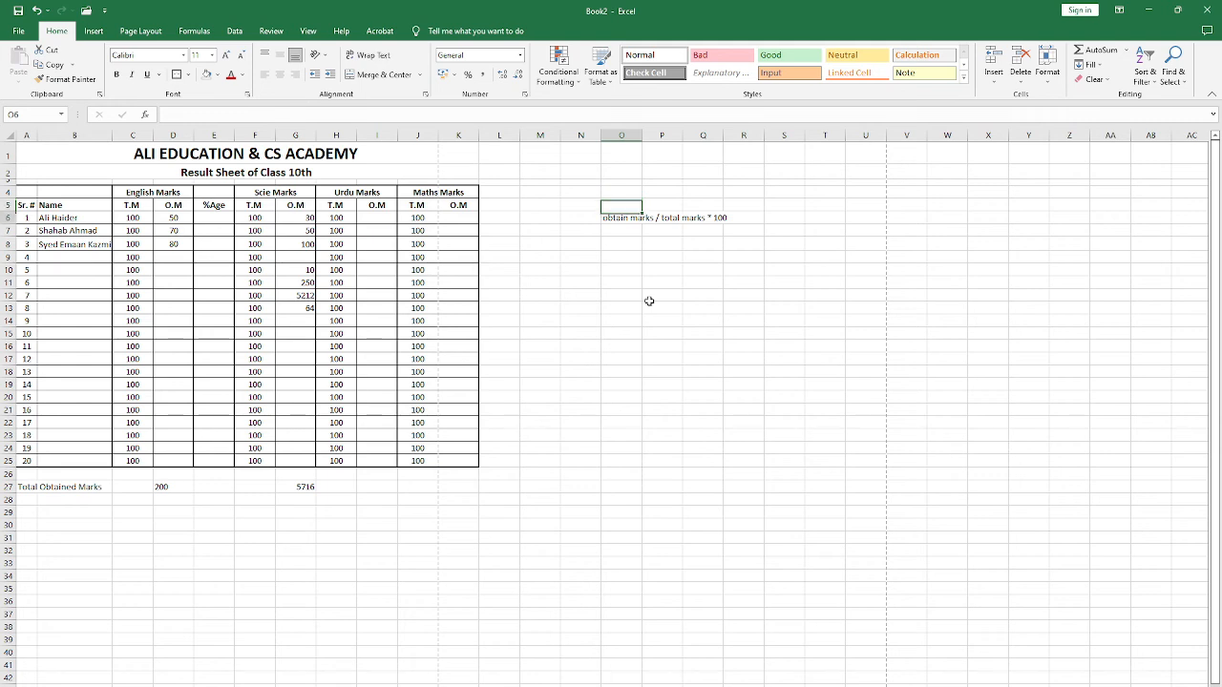
key("Down")
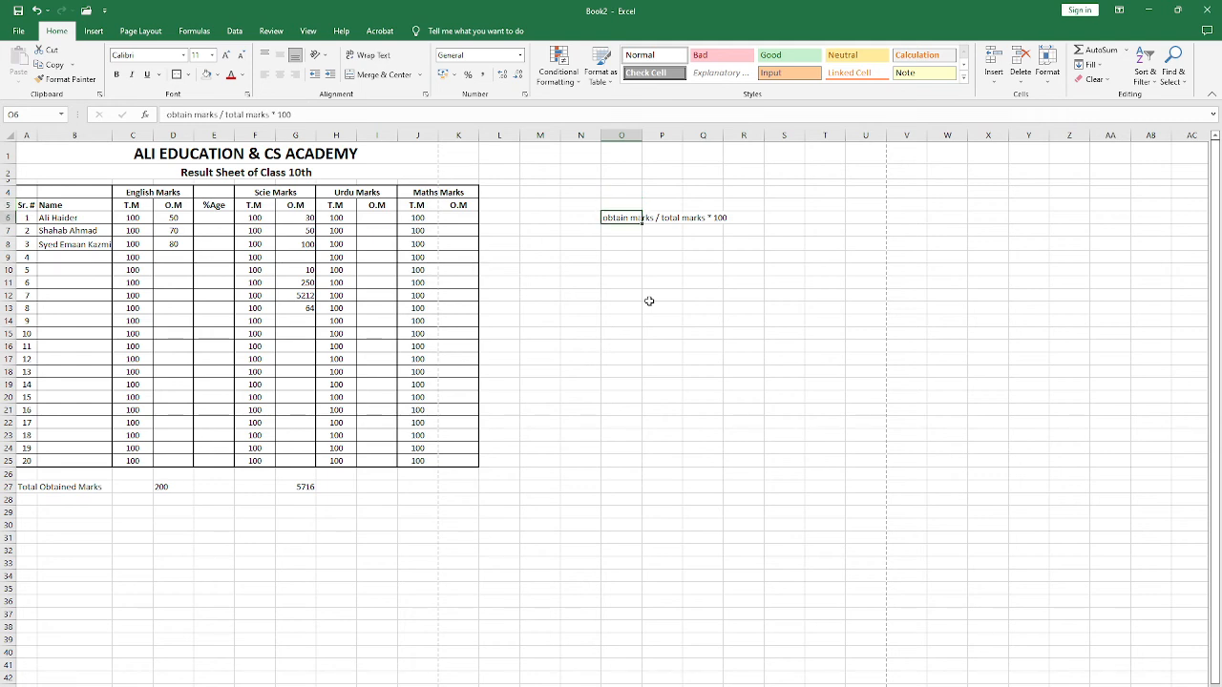
key("Right")
key("Right")
key("Right")
key("Left")
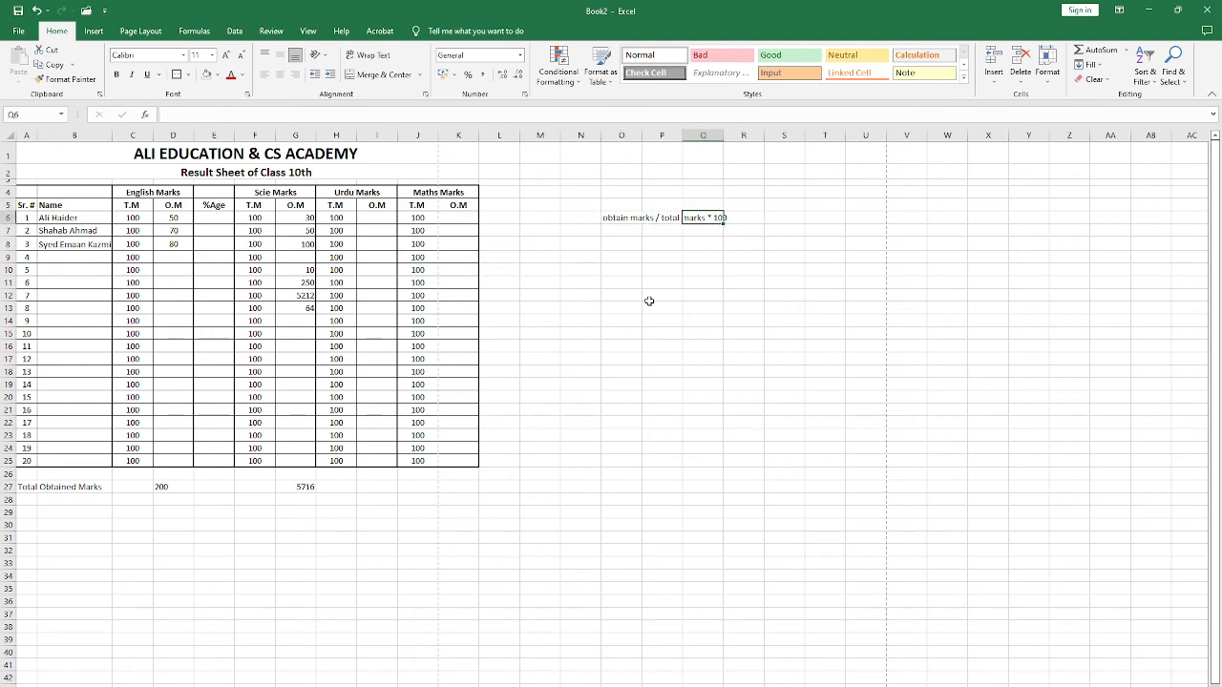
key("Left")
key("Left")
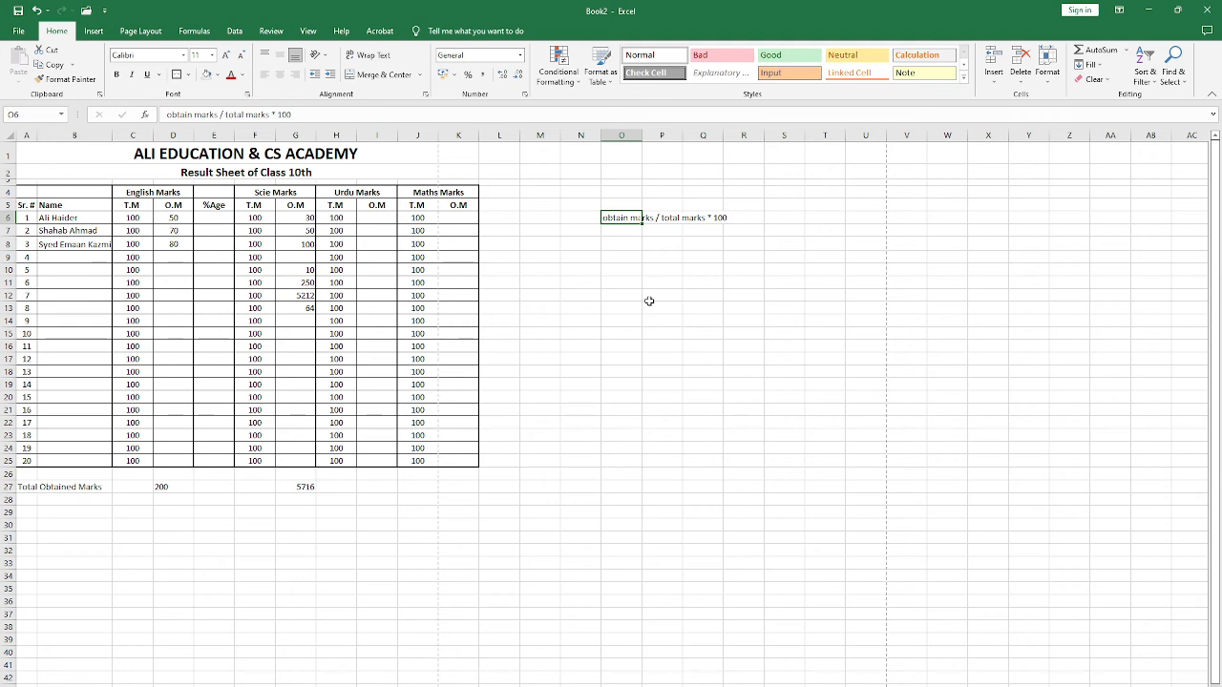
Step: Try to calculate the first student's English percentage in E6 with the formula =D6/C6*100
key("Left")
key("Left")
key("Left")
key("Left")
key("Left")
key("Left")
key("Left")
key("Left")
key("Left")
key("Left")
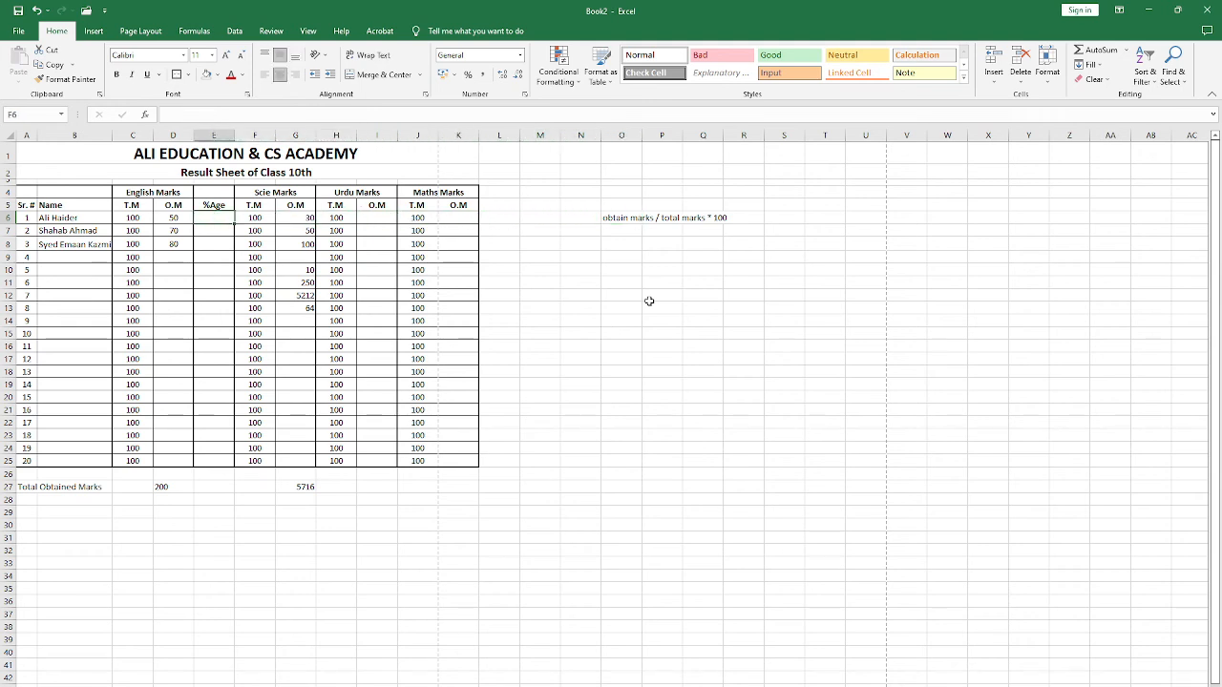
key("F2")
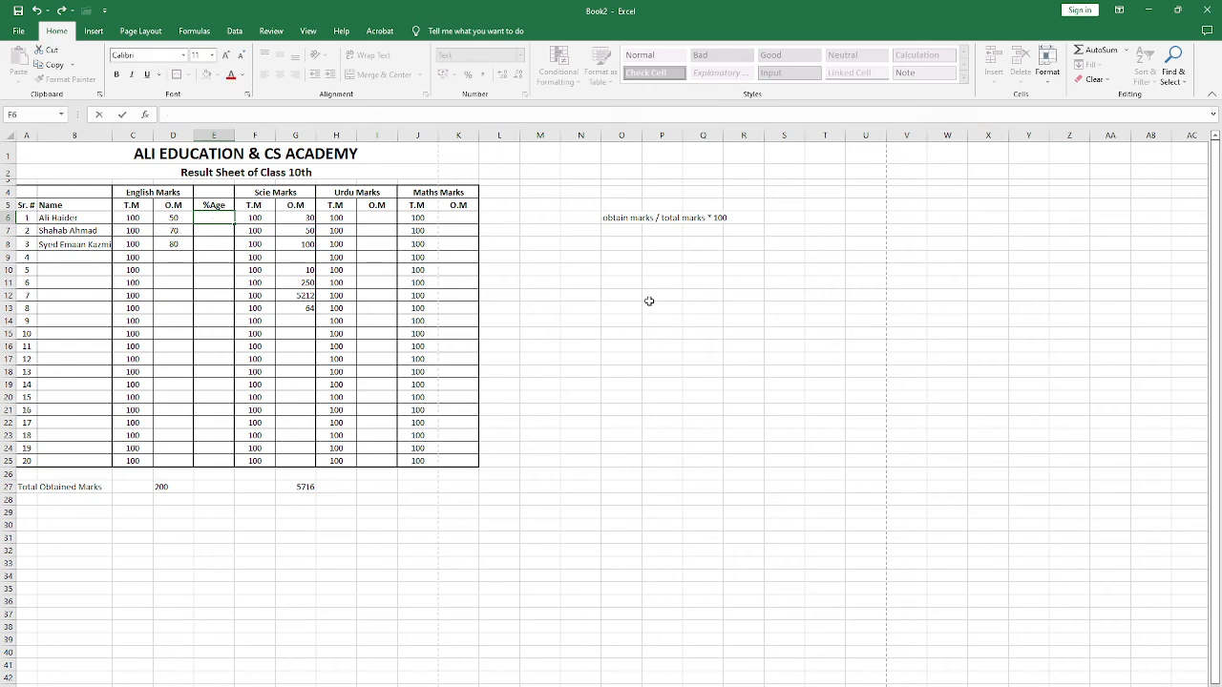
type("=")
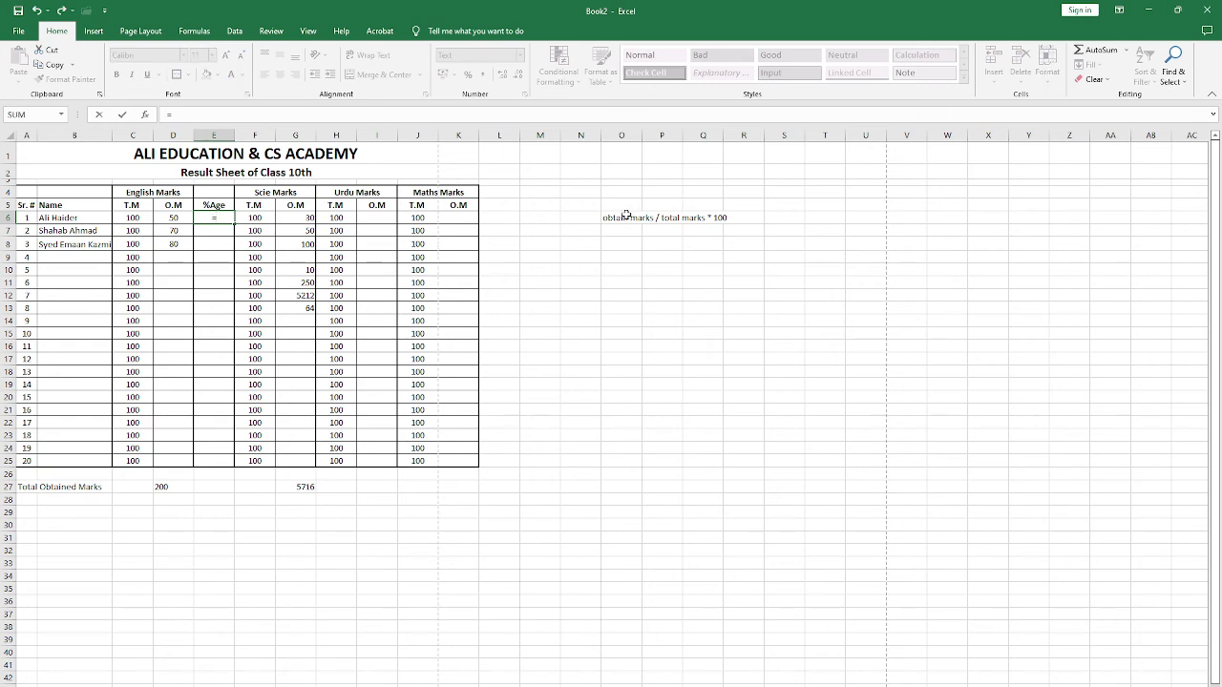
left_click(176, 218)
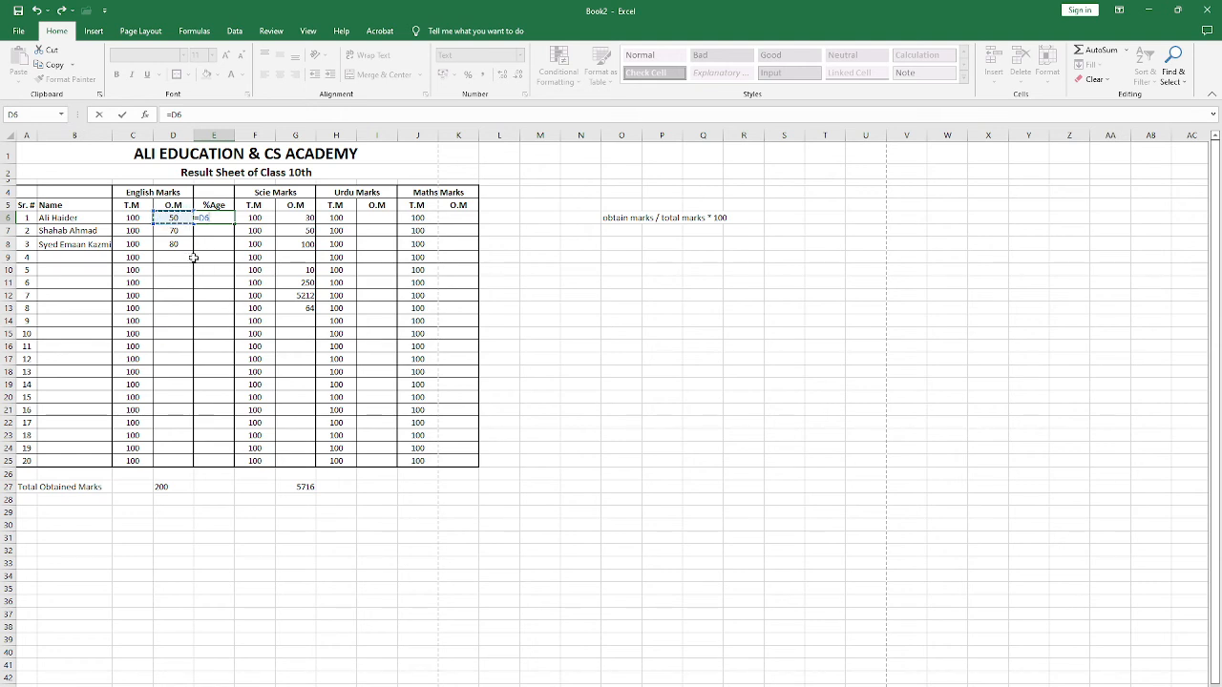
type("/")
left_click(136, 220)
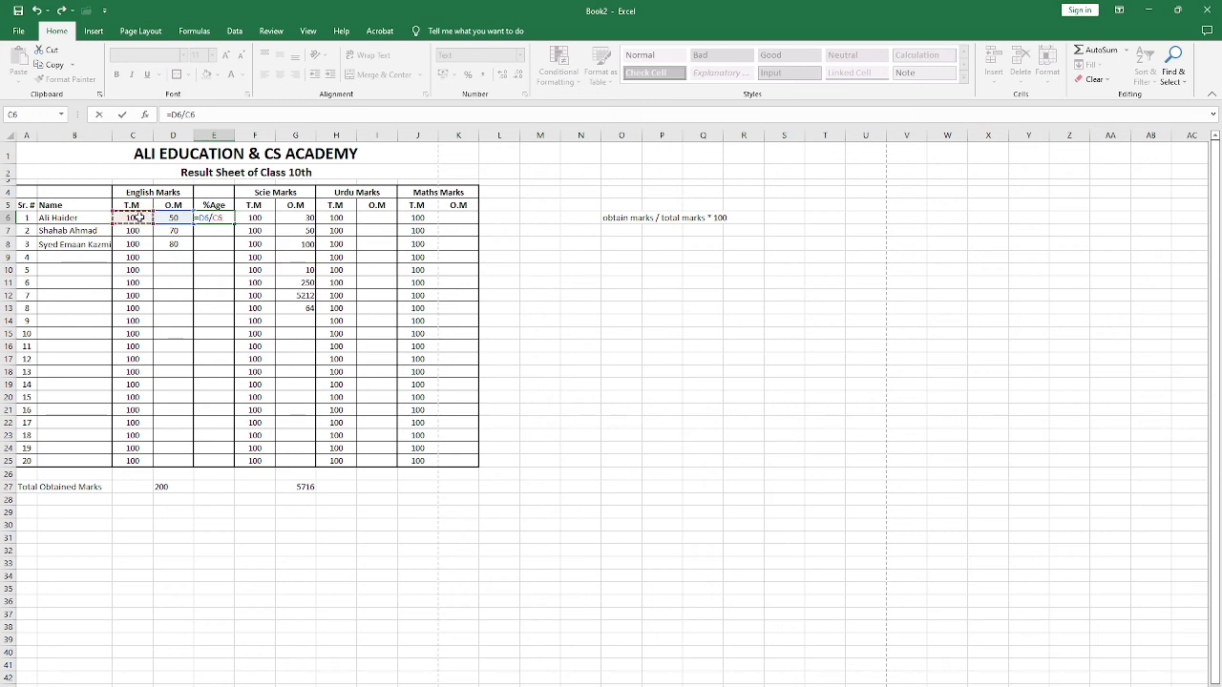
type("*100")
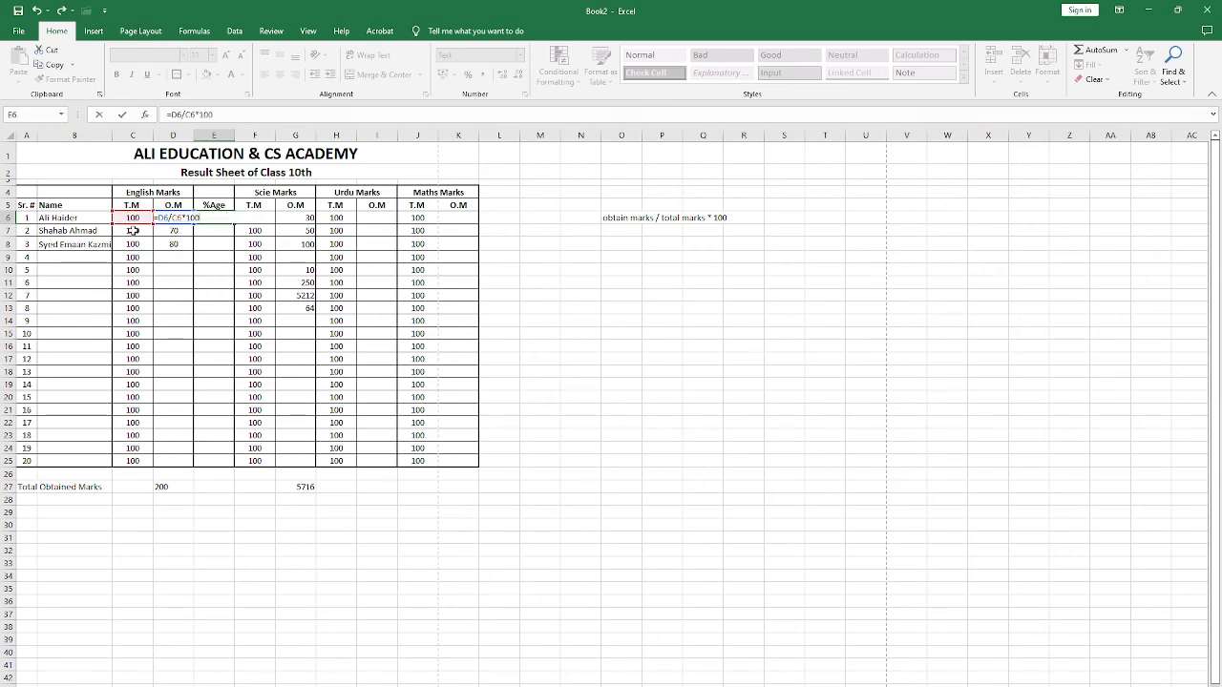
key("Return")
key("Up")
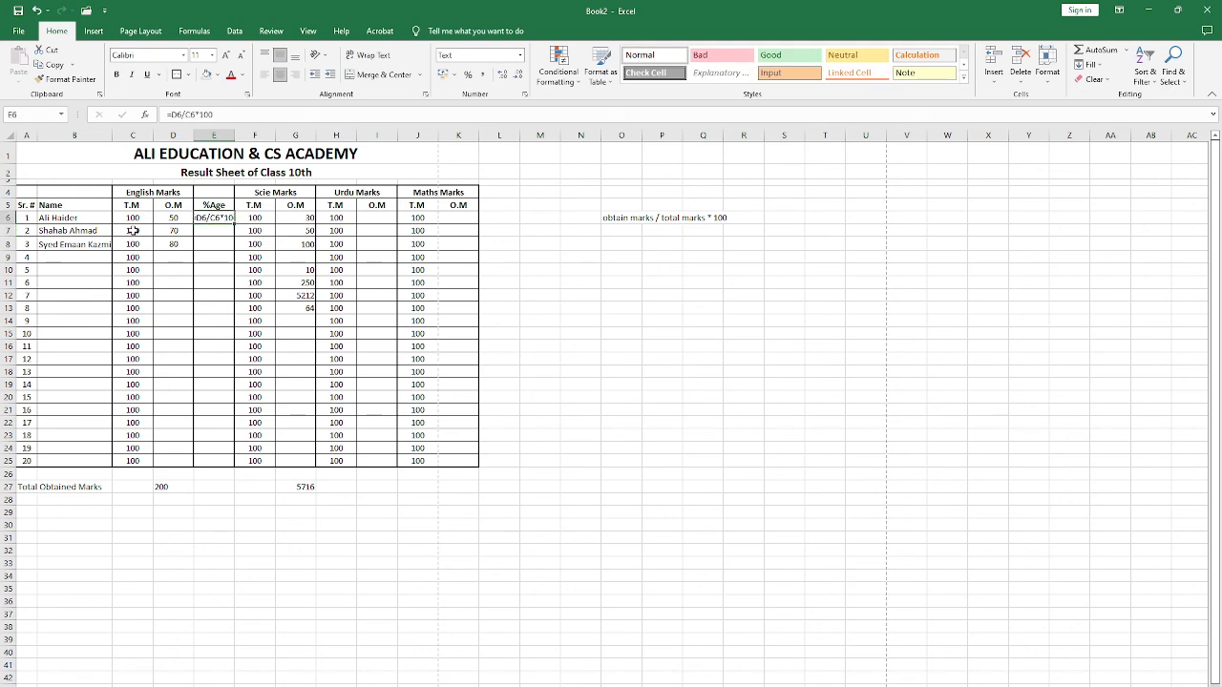
Step: Set the number format of the English percentage cells E6:E25 to General
left_click(519, 55)
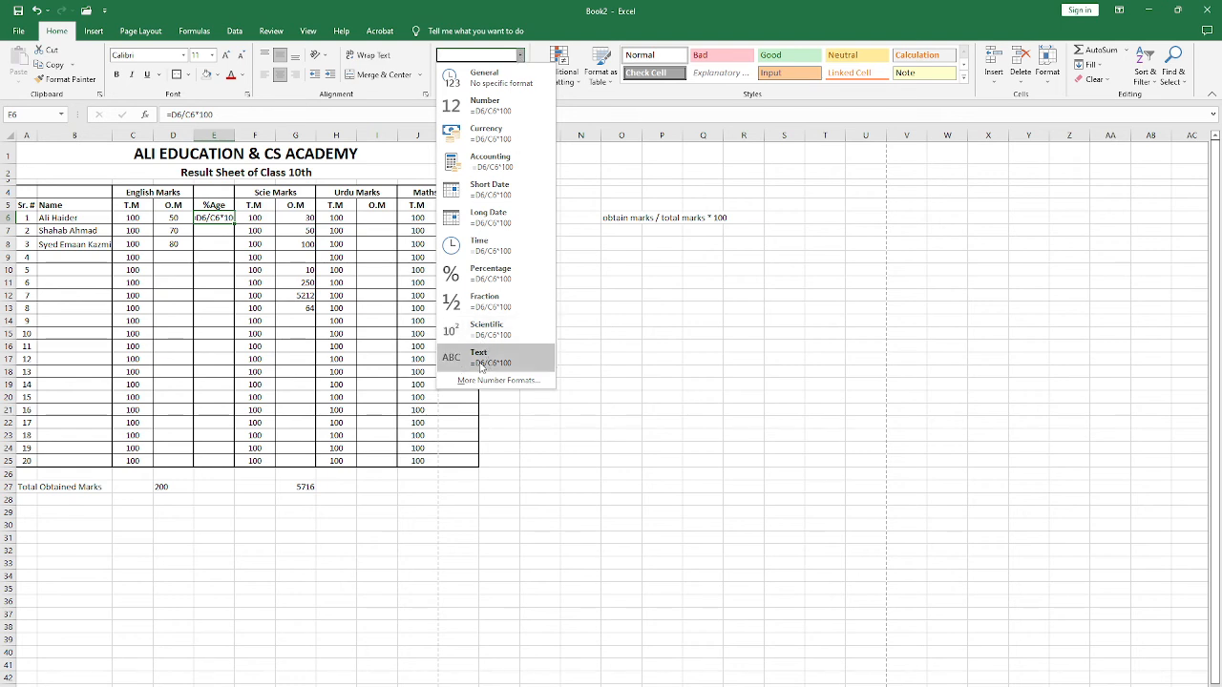
left_click(484, 77)
left_click_drag(214, 218, 218, 460)
left_click(519, 55)
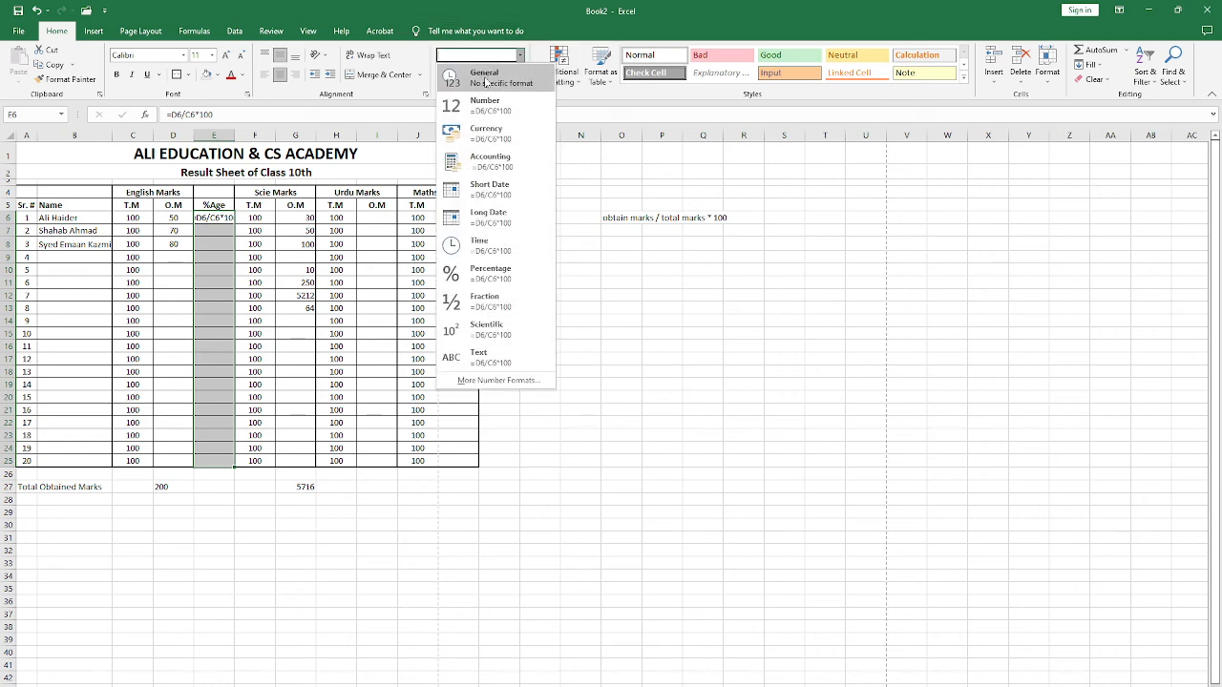
left_click(484, 78)
left_click(214, 219)
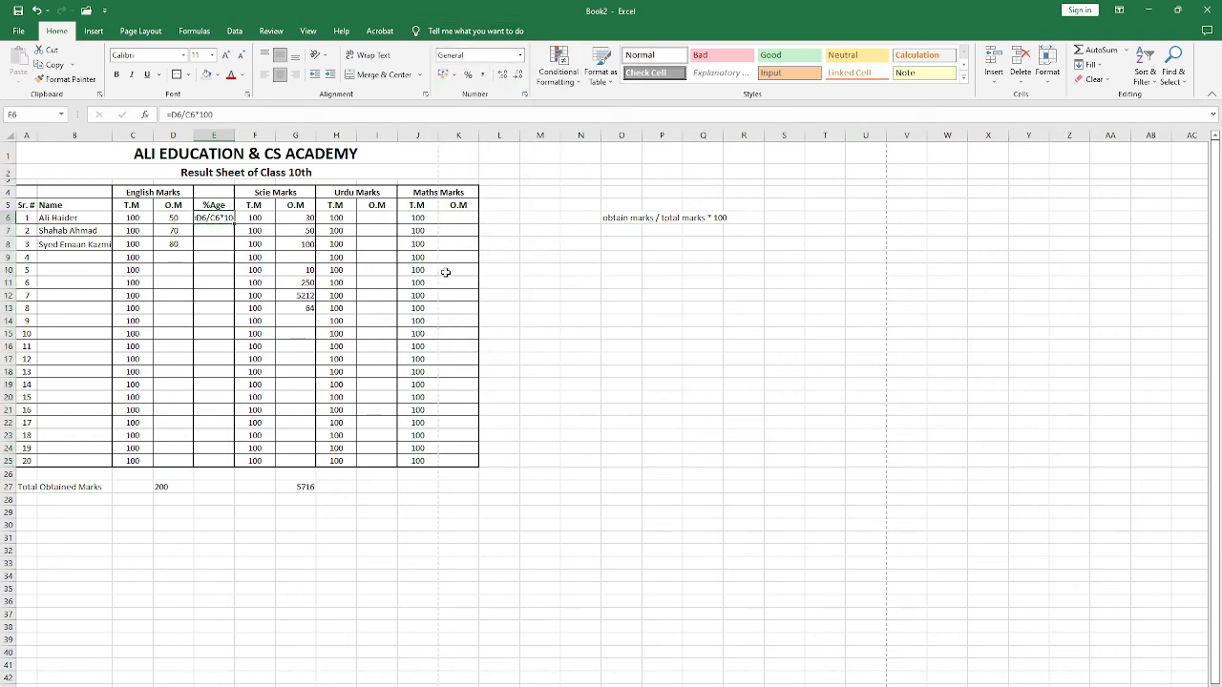
Step: Re-enter the percentage formula =D6/C6*100 in E6 and fill it down through E25
type("=")
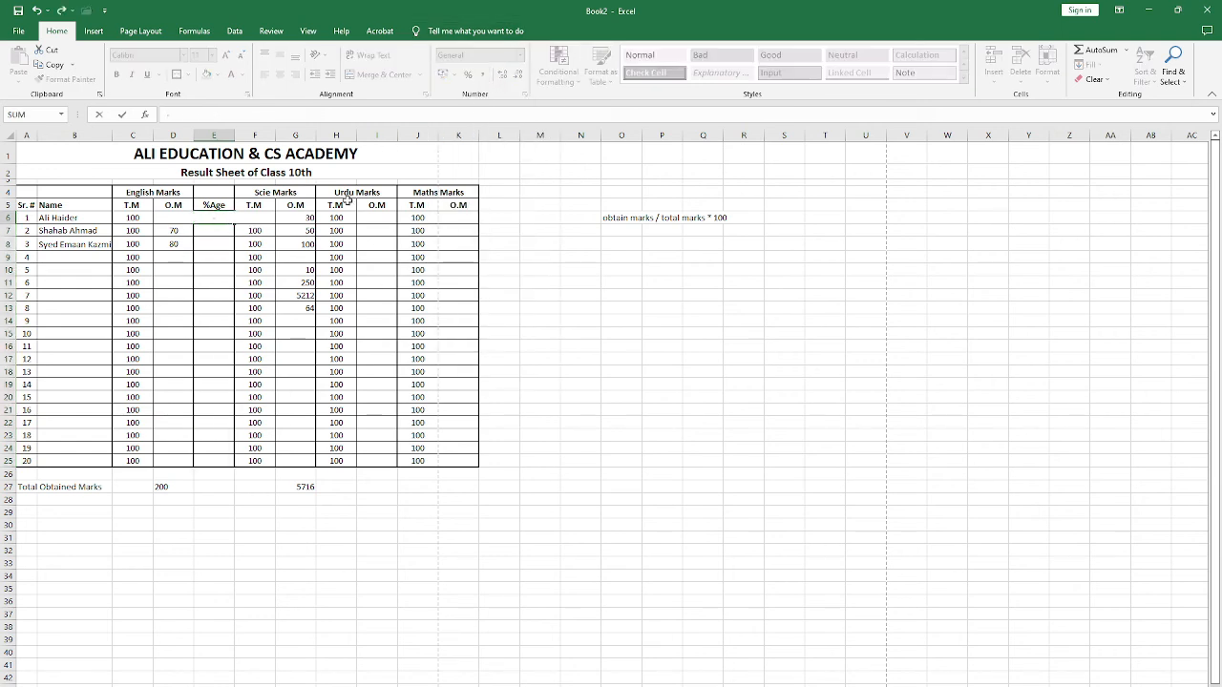
key("Tab")
key("Left")
type("=")
left_click(172, 231)
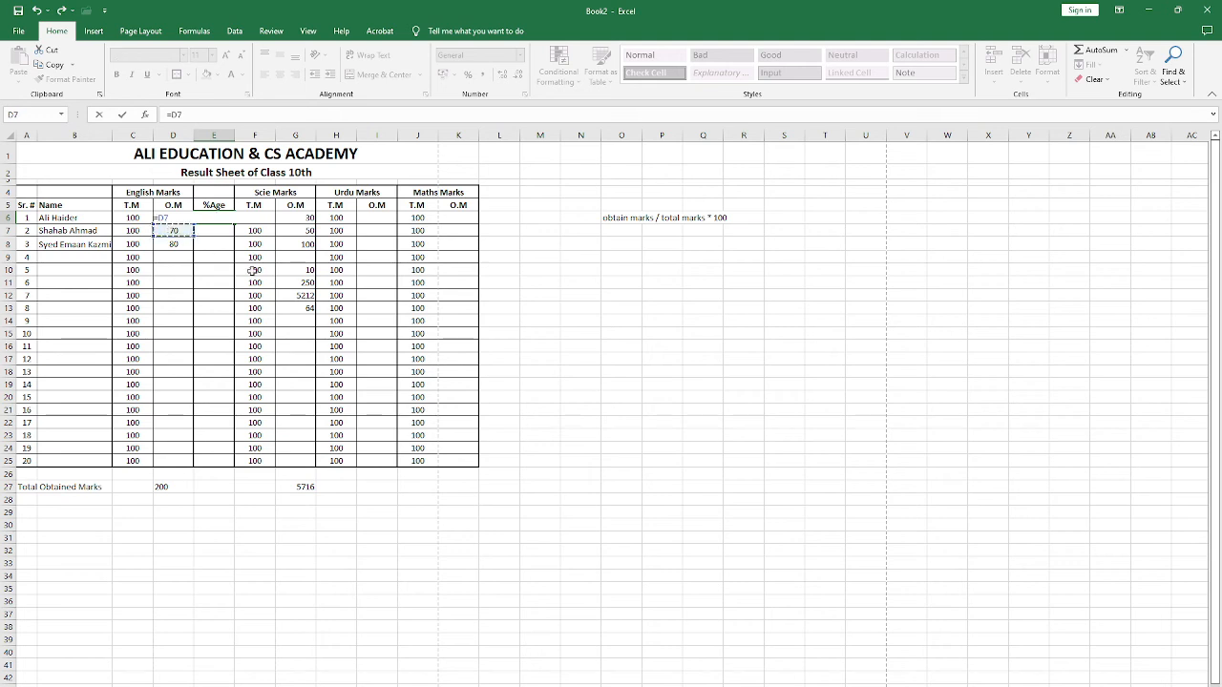
key("Up")
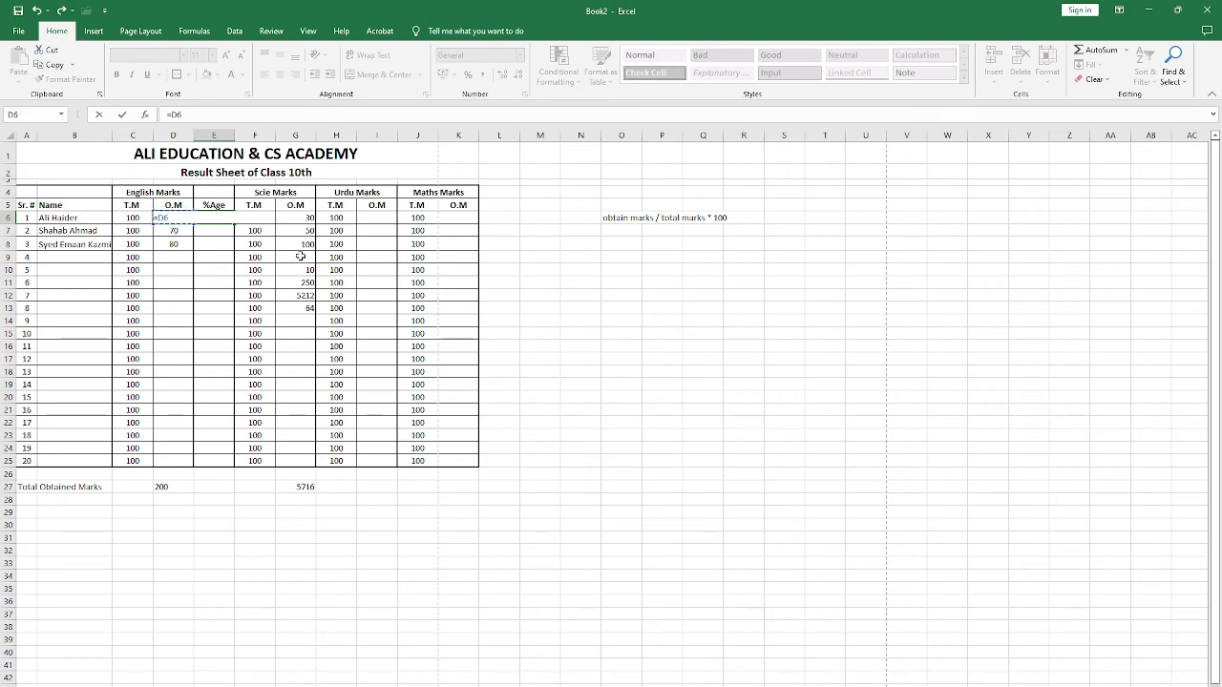
type("/")
left_click(131, 217)
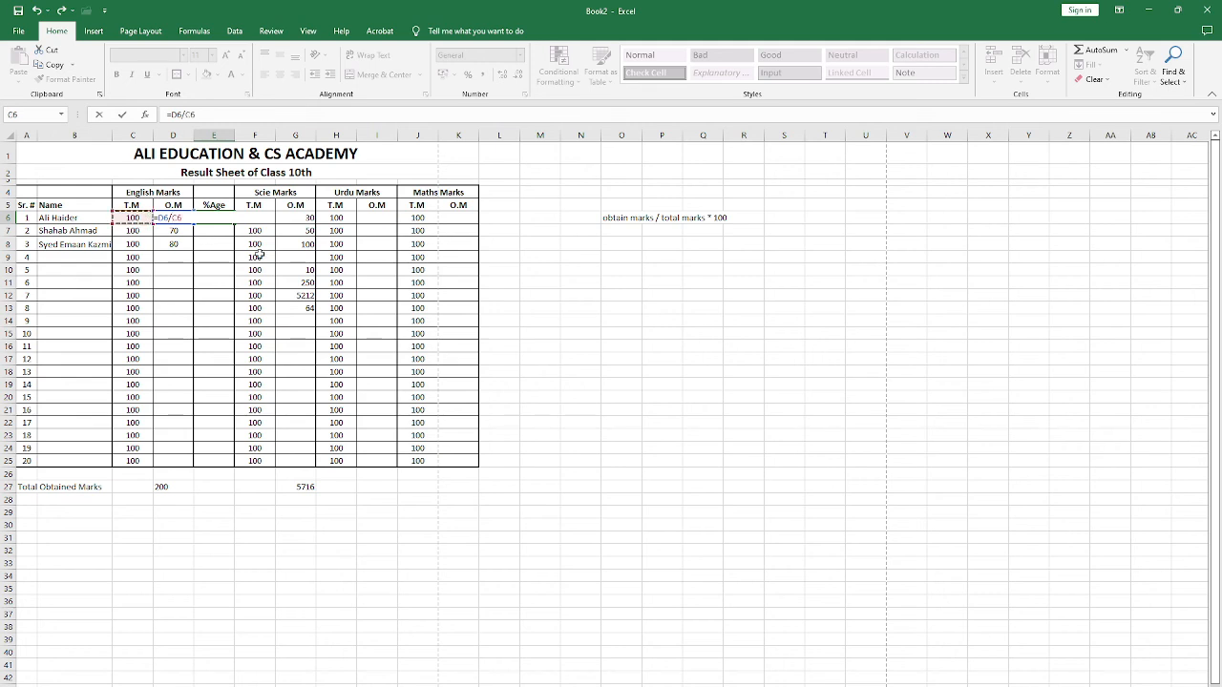
type("*100")
key("ctrl+Return")
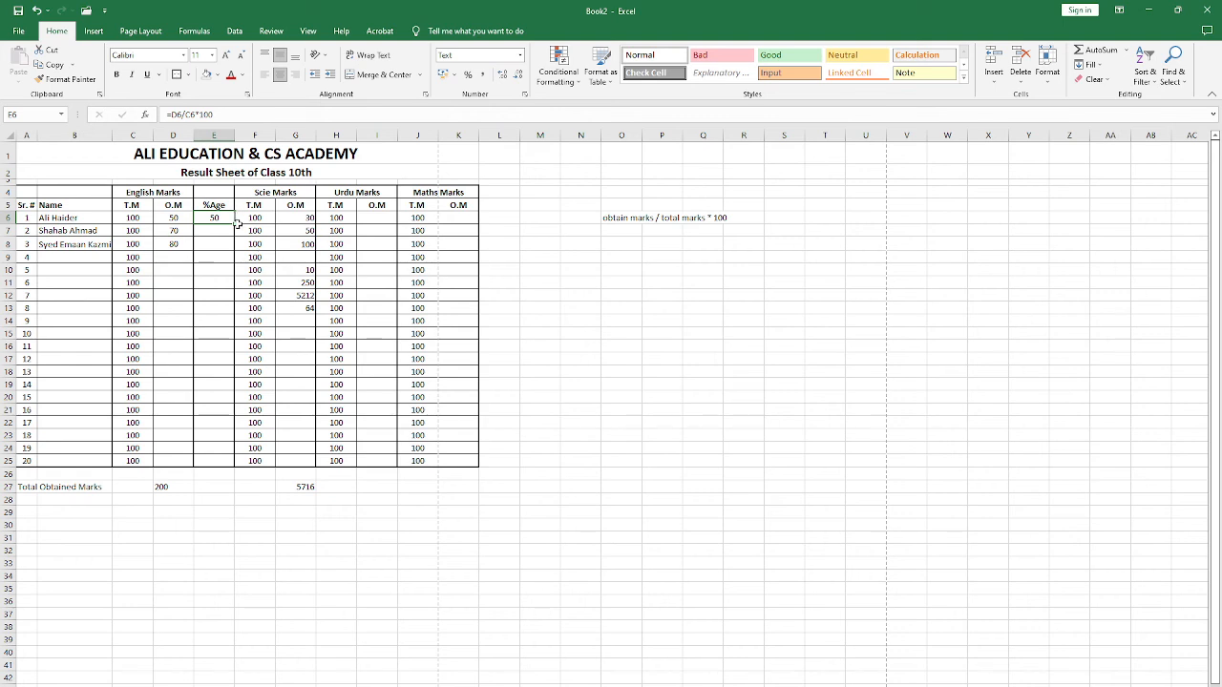
left_click_drag(234, 224, 220, 467)
left_click(217, 245)
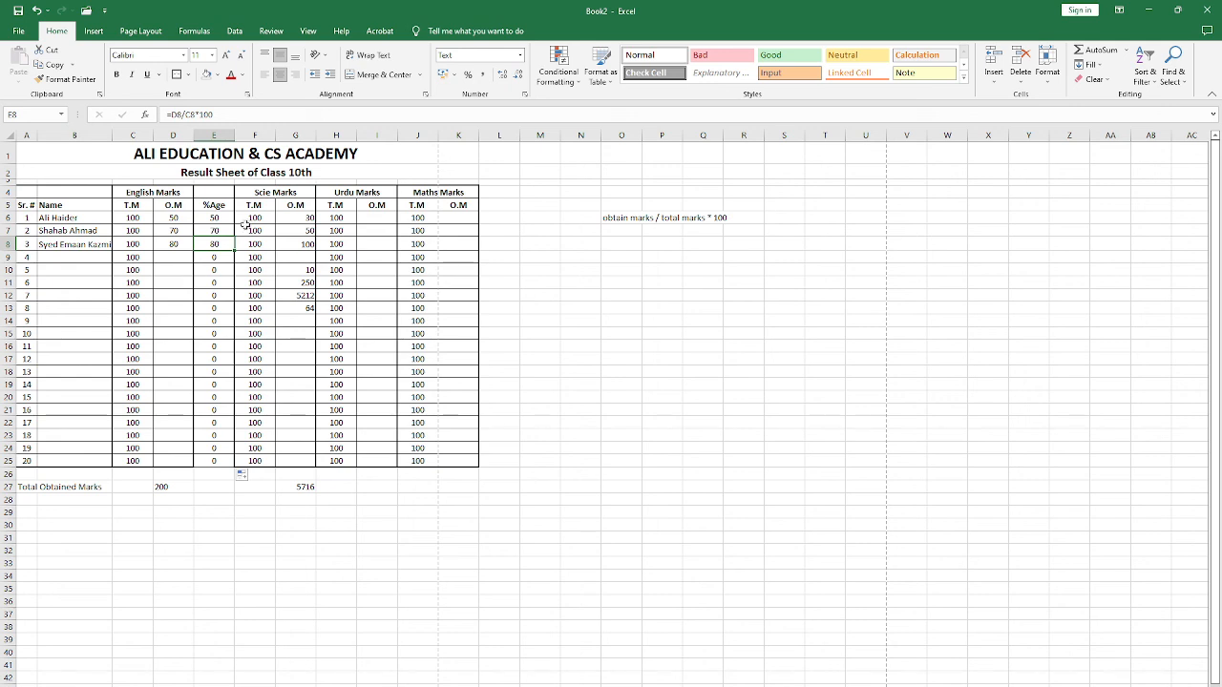
Step: Change the English total marks to 200 in C6 and 300 in C7
left_click(141, 217)
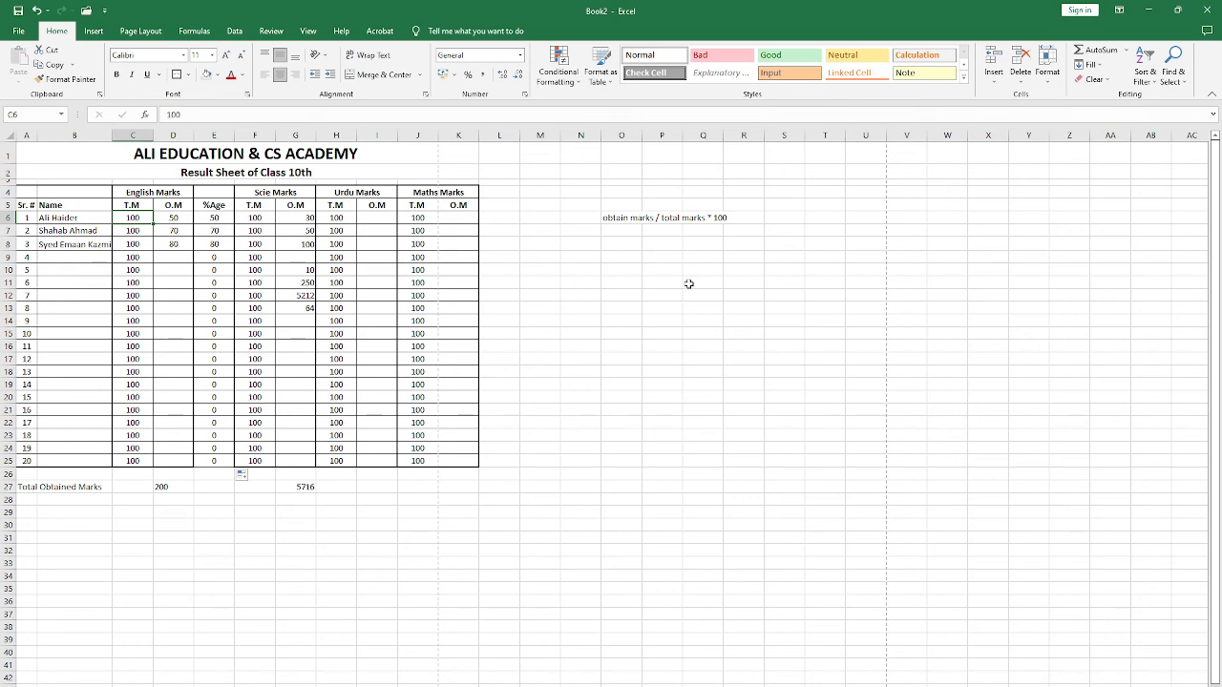
type("200")
key("Tab")
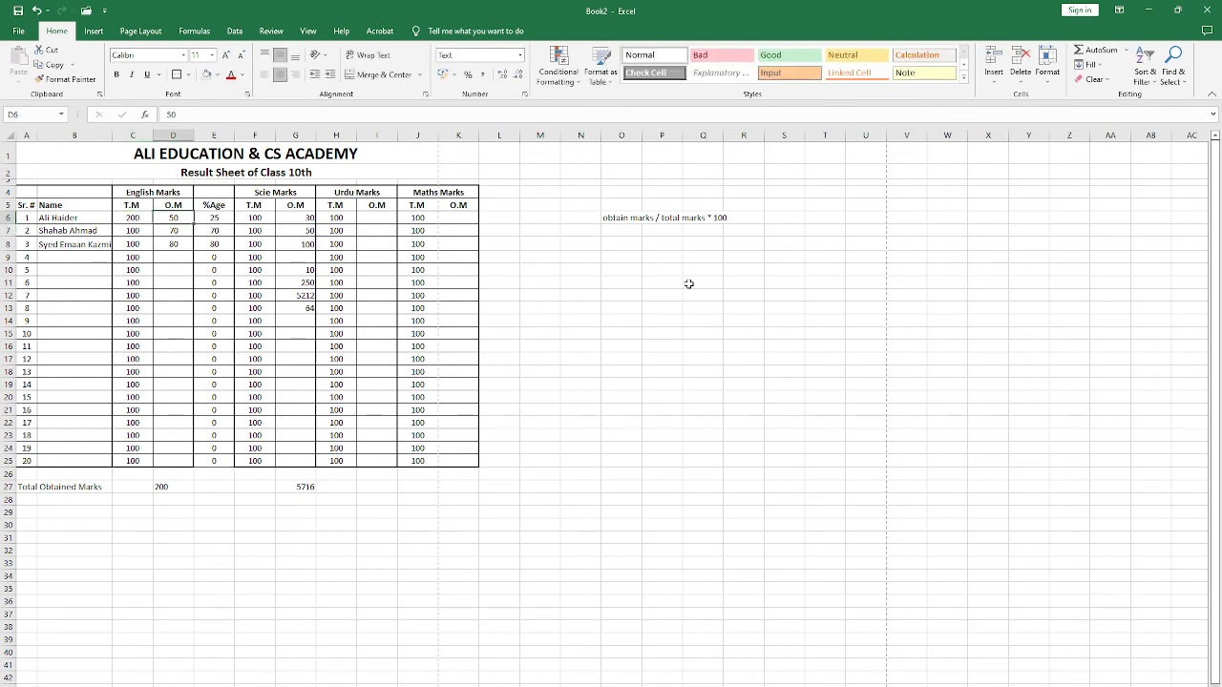
key("Tab")
key("Return")
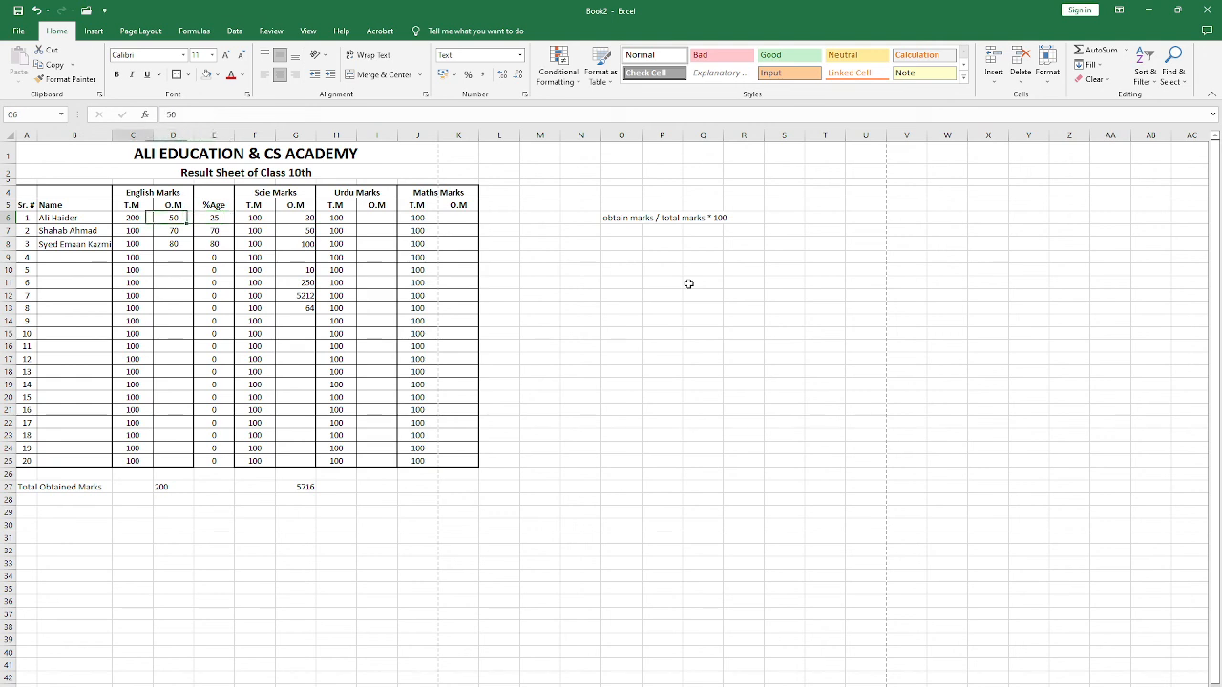
type("30")
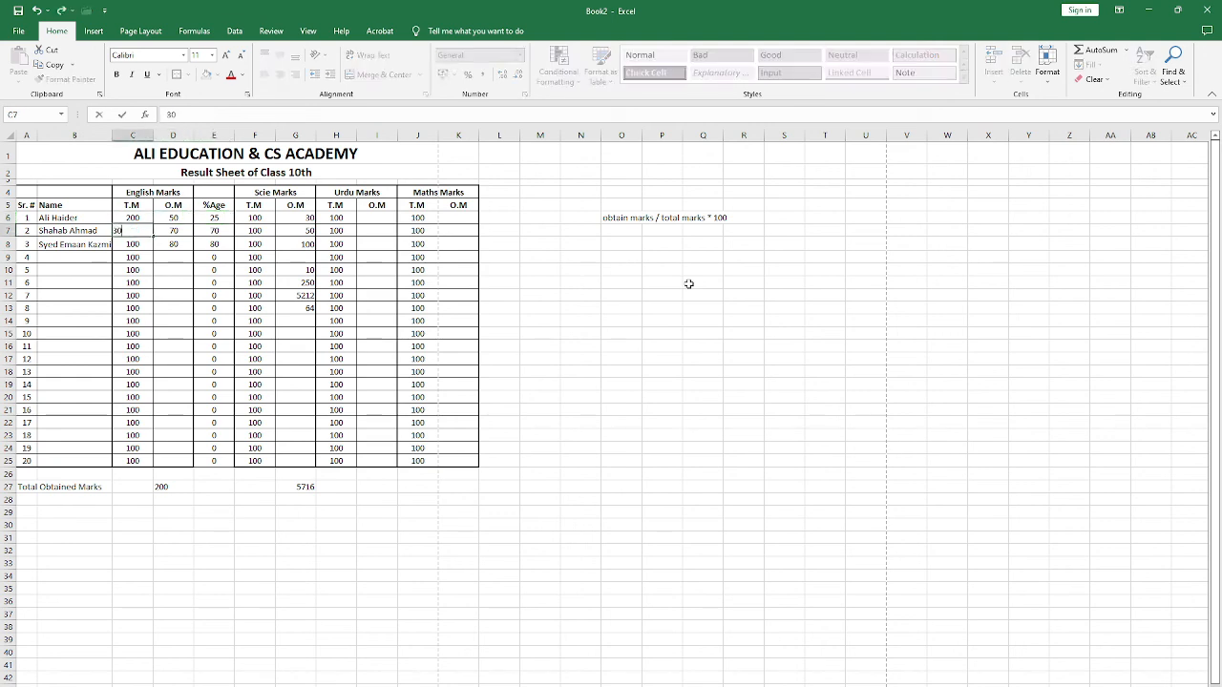
type("0")
key("Return")
key("Right")
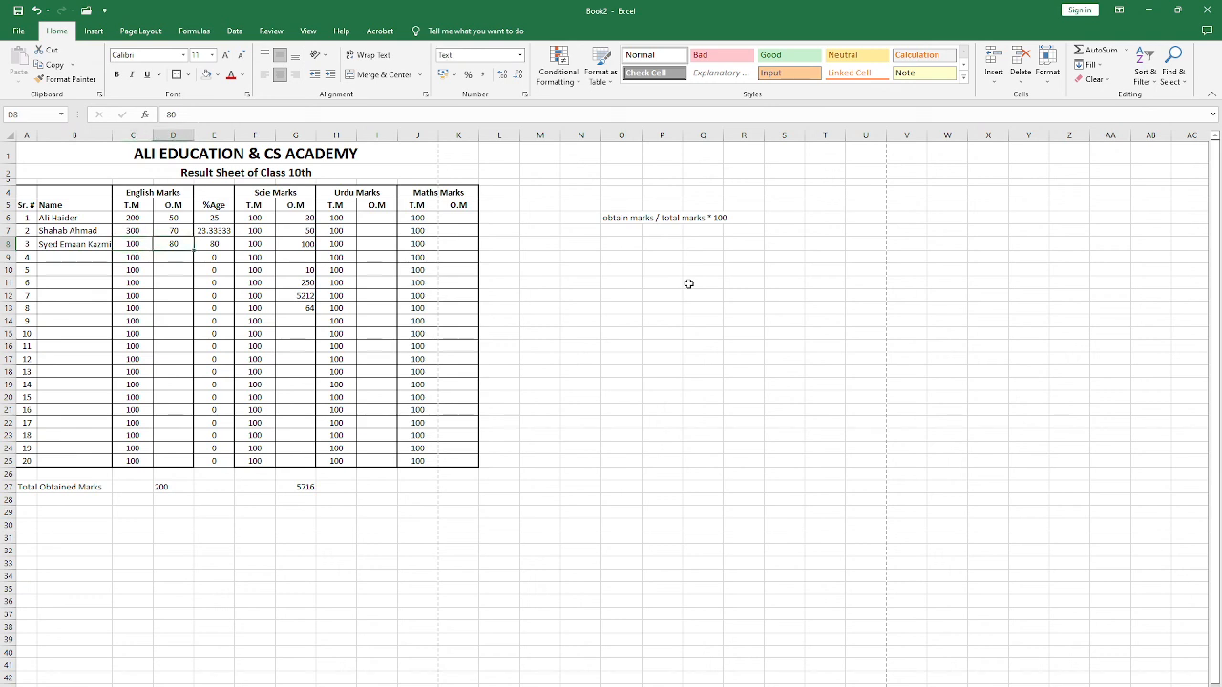
Step: Set the English total marks of the first two students, C6 and C7, back to 100
key("Up")
key("Left")
key("Left")
key("Right")
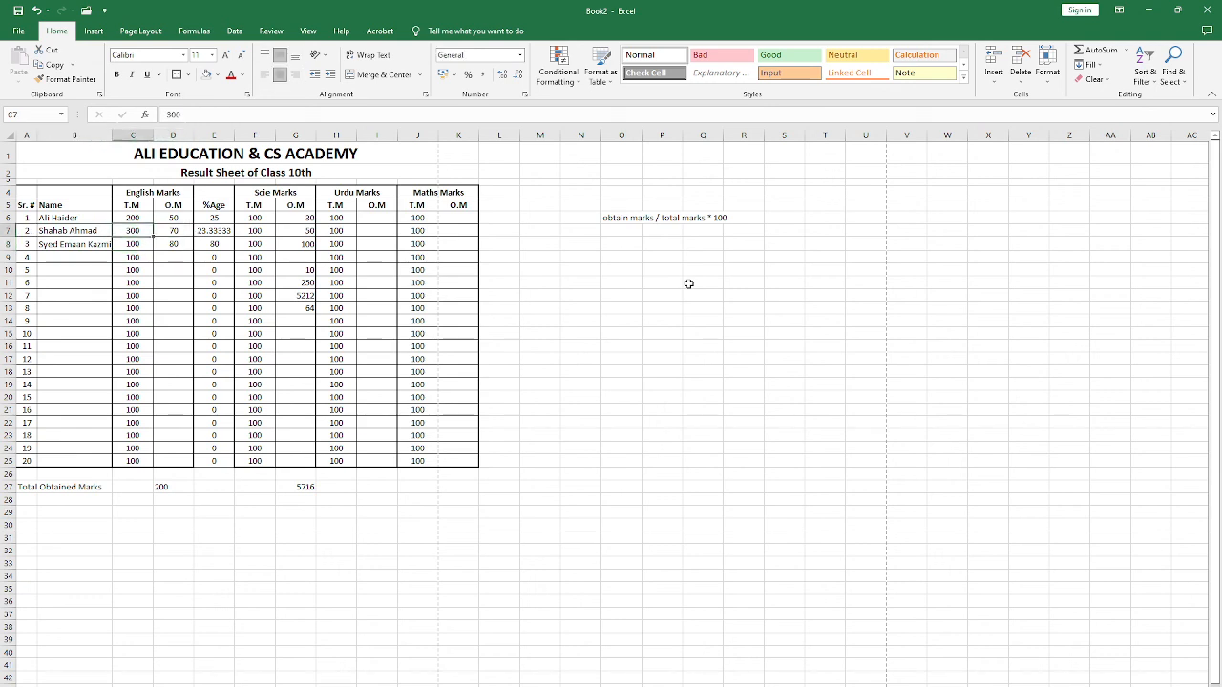
key("Up")
key("Down")
key("Down")
key("Up")
key("Up")
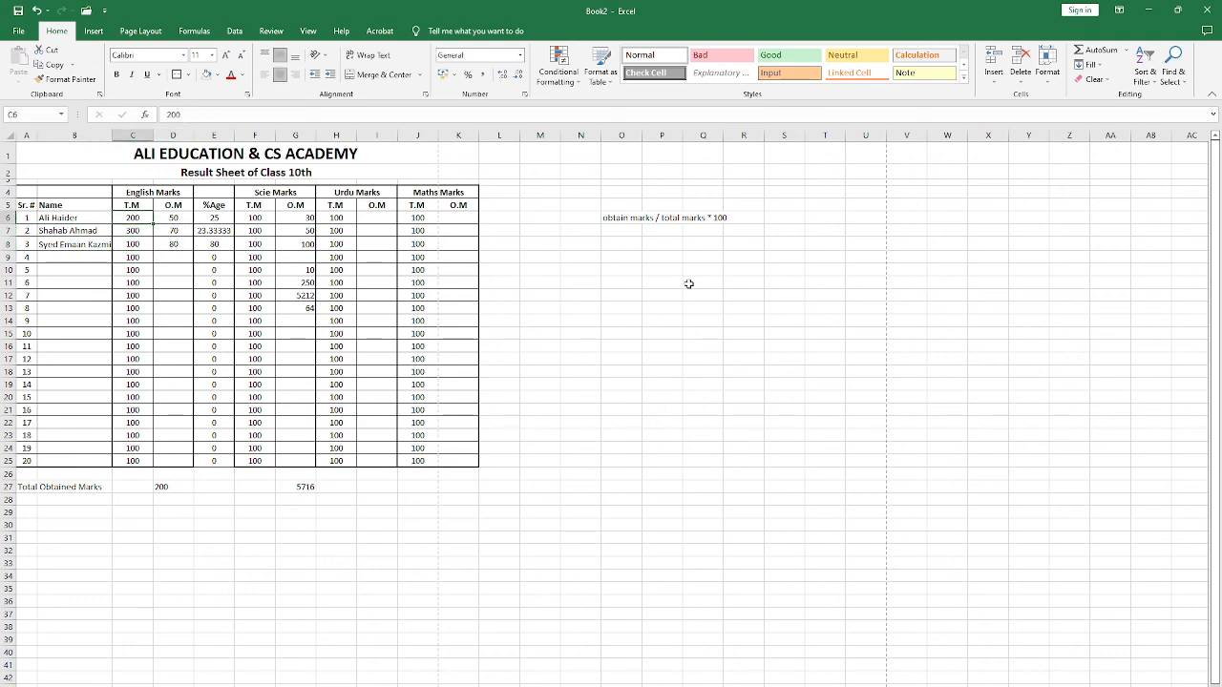
type("100")
key("Return")
type("10")
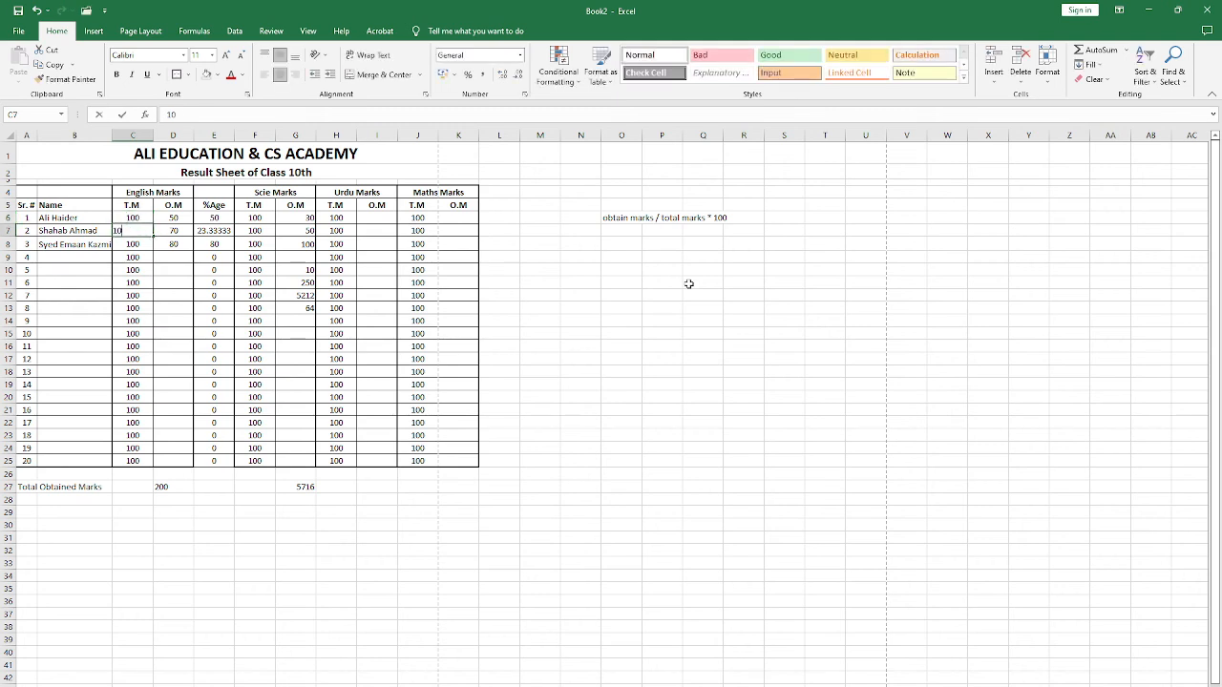
type("0")
key("Return")
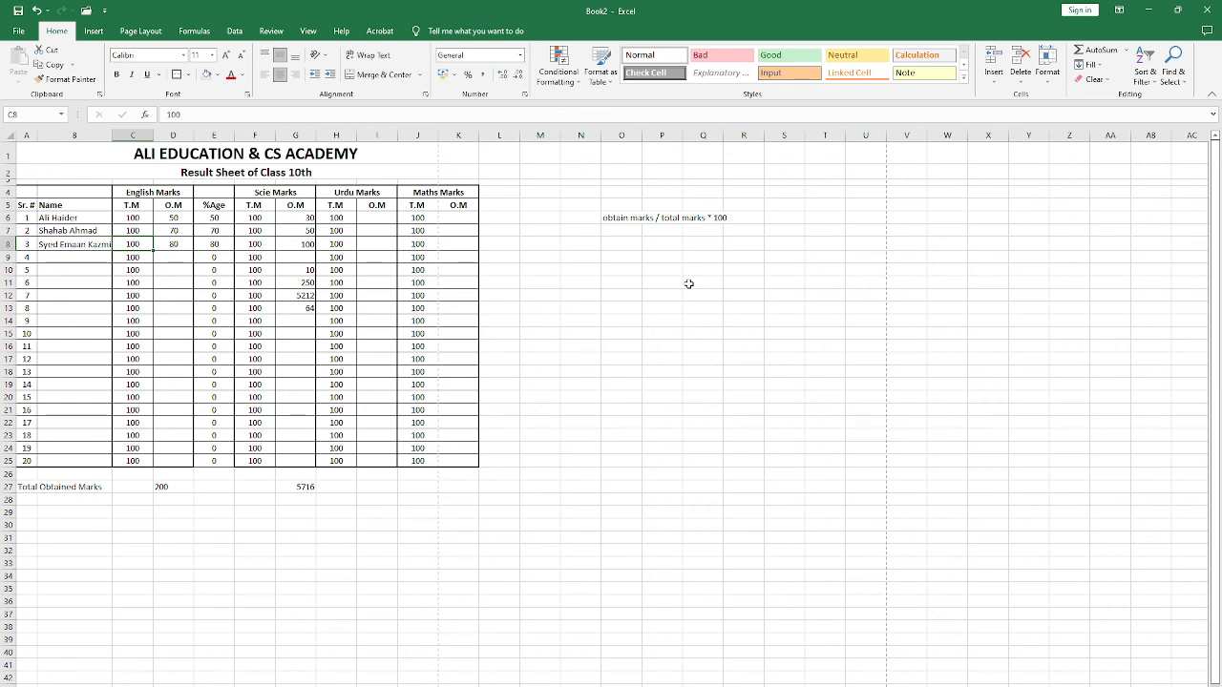
Step: Insert a blank column before the English obtained marks column D
left_click(186, 191)
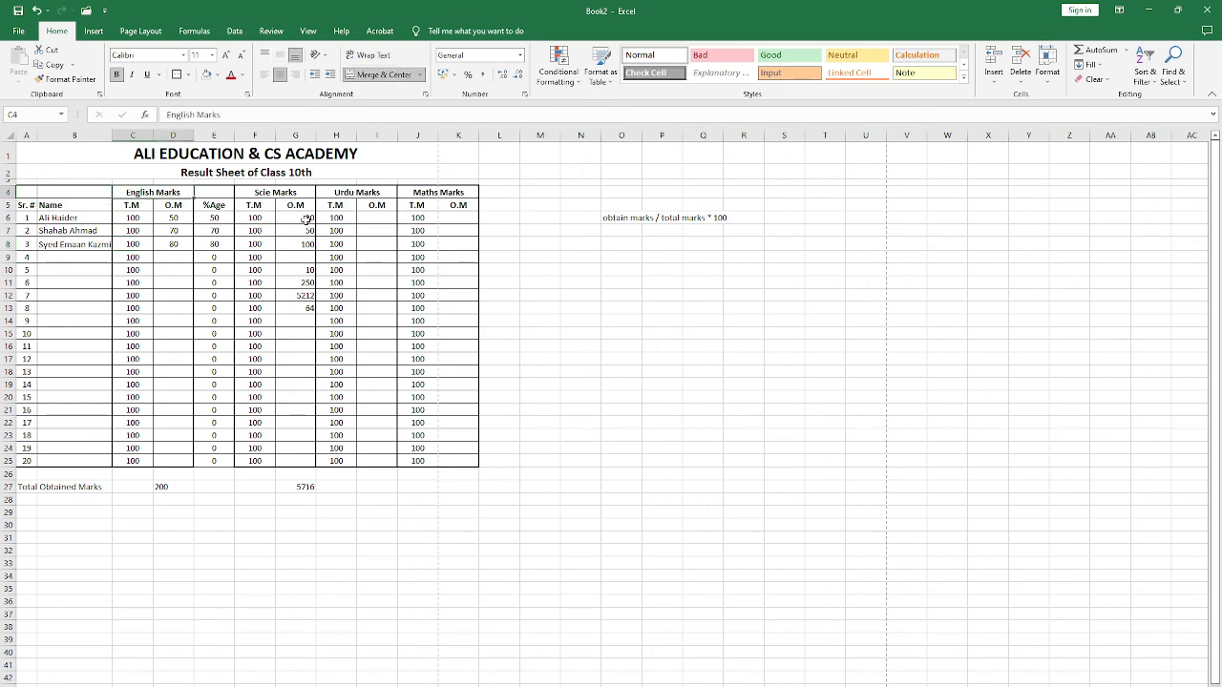
left_click(175, 134)
right_click(181, 137)
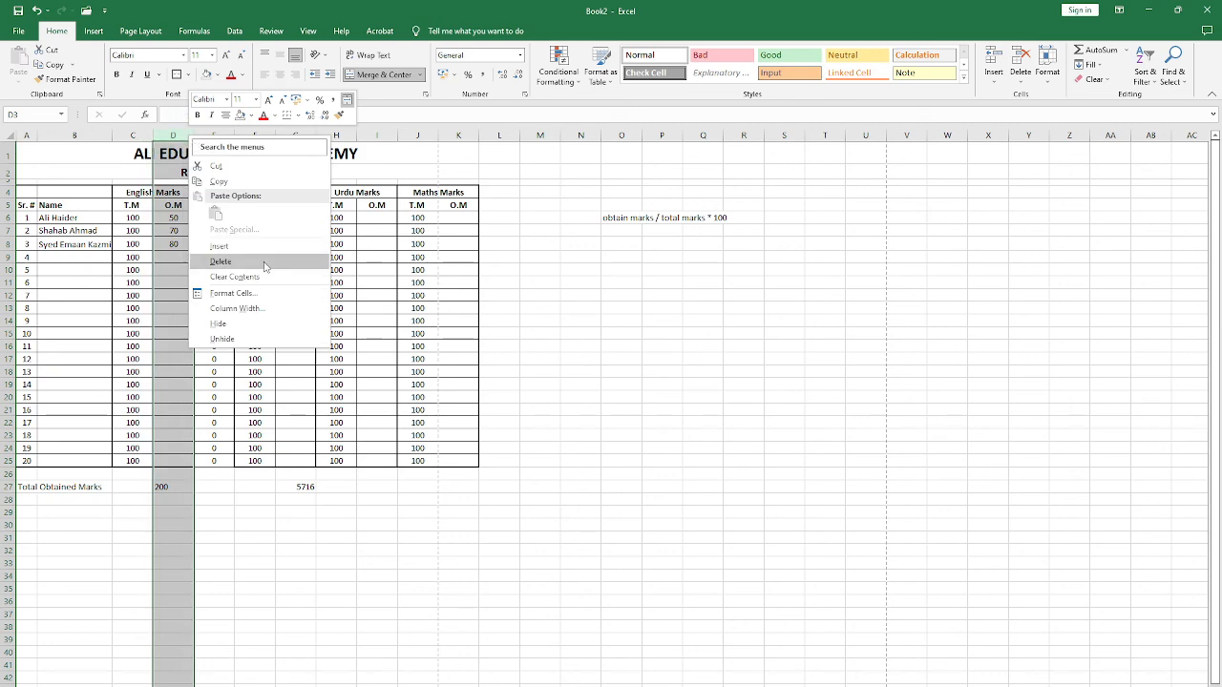
left_click(215, 259)
Step: Move the English O.M heading and the first three students' obtained marks from E5:E8 to D5:D8
left_click_drag(208, 194, 212, 257)
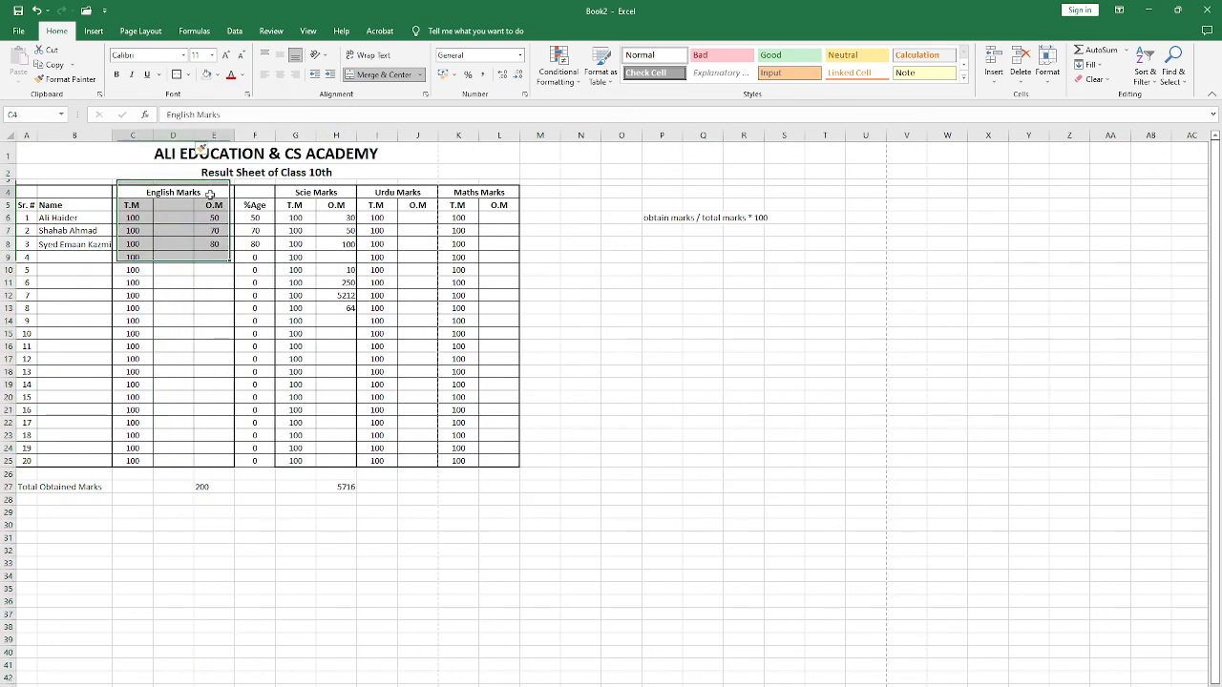
left_click(213, 195)
left_click_drag(218, 206, 213, 256)
left_click(207, 196)
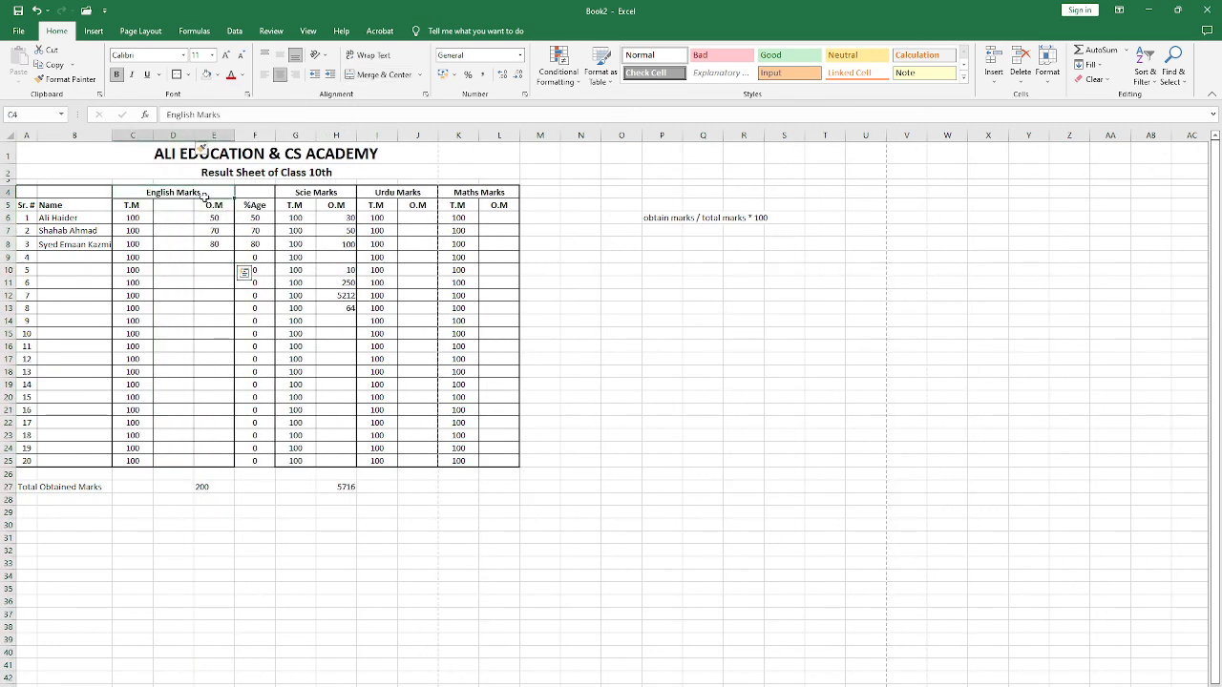
left_click_drag(212, 203, 175, 251)
left_click(214, 230)
left_click(215, 205)
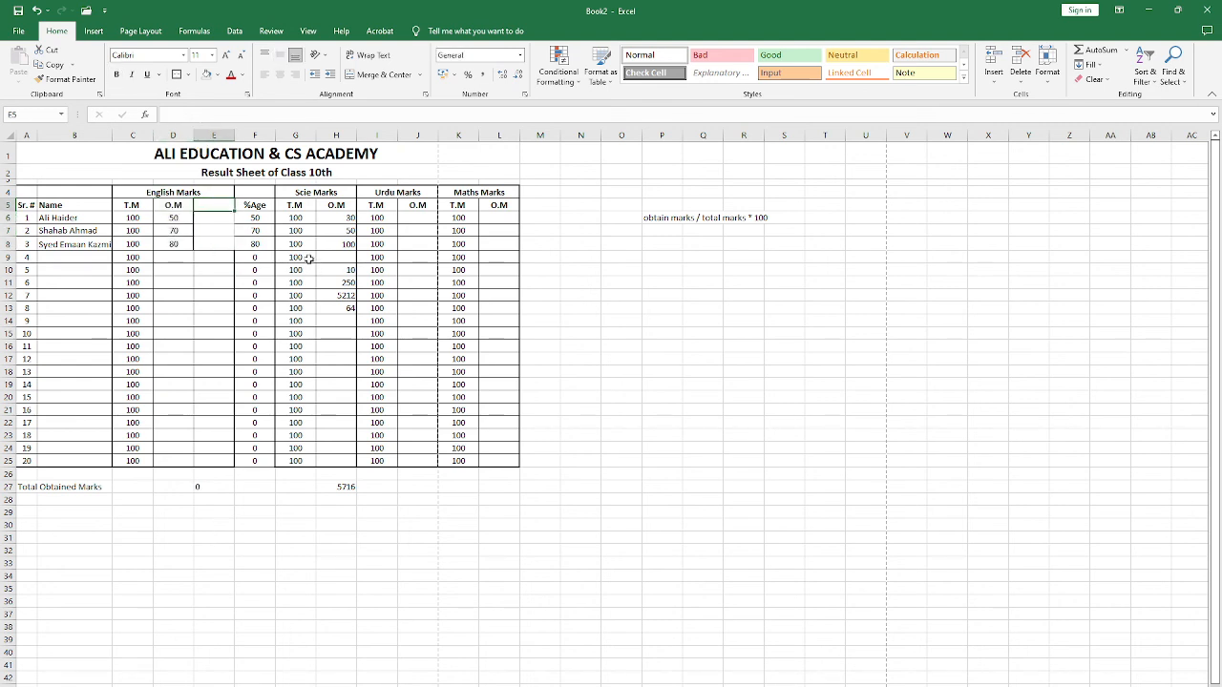
Step: Unmerge the English Marks heading that spans C4:E4
left_click(194, 192)
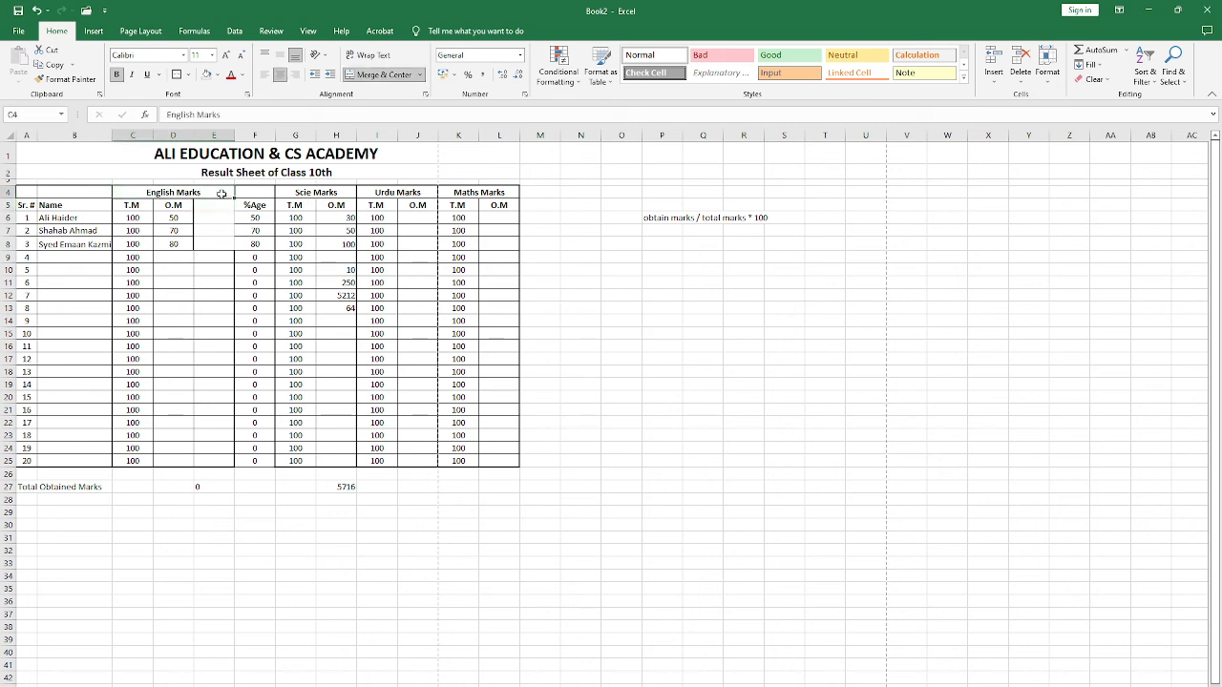
left_click(378, 75)
left_click(213, 192)
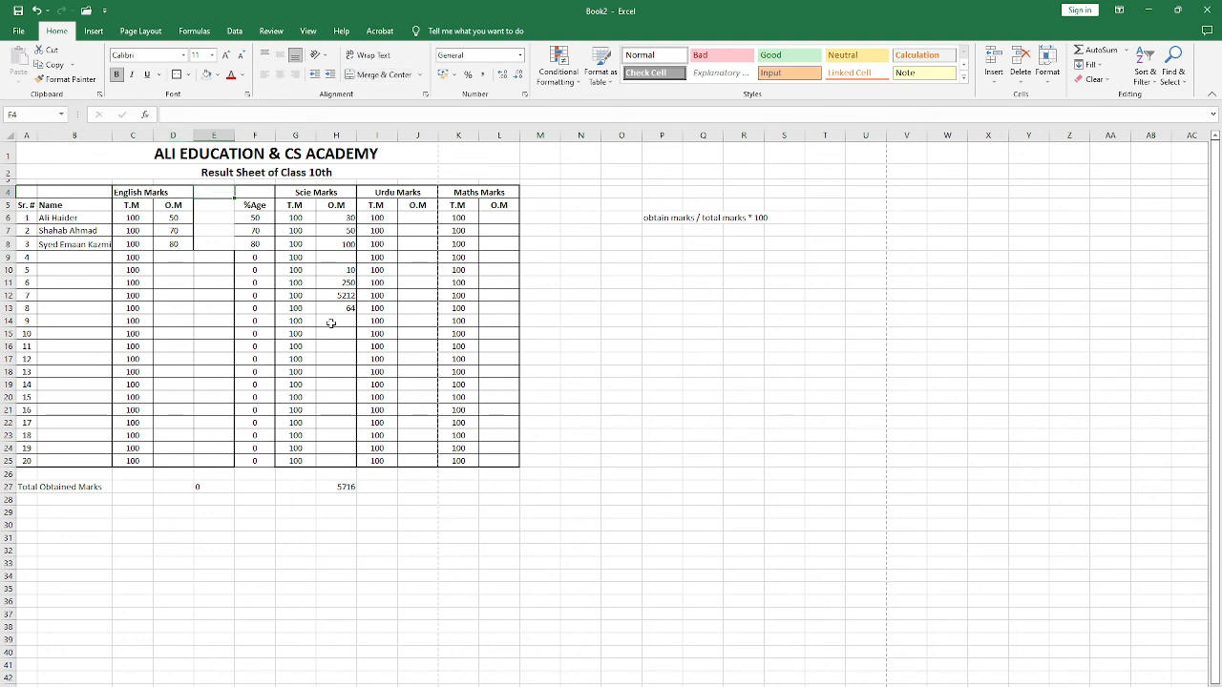
type("T")
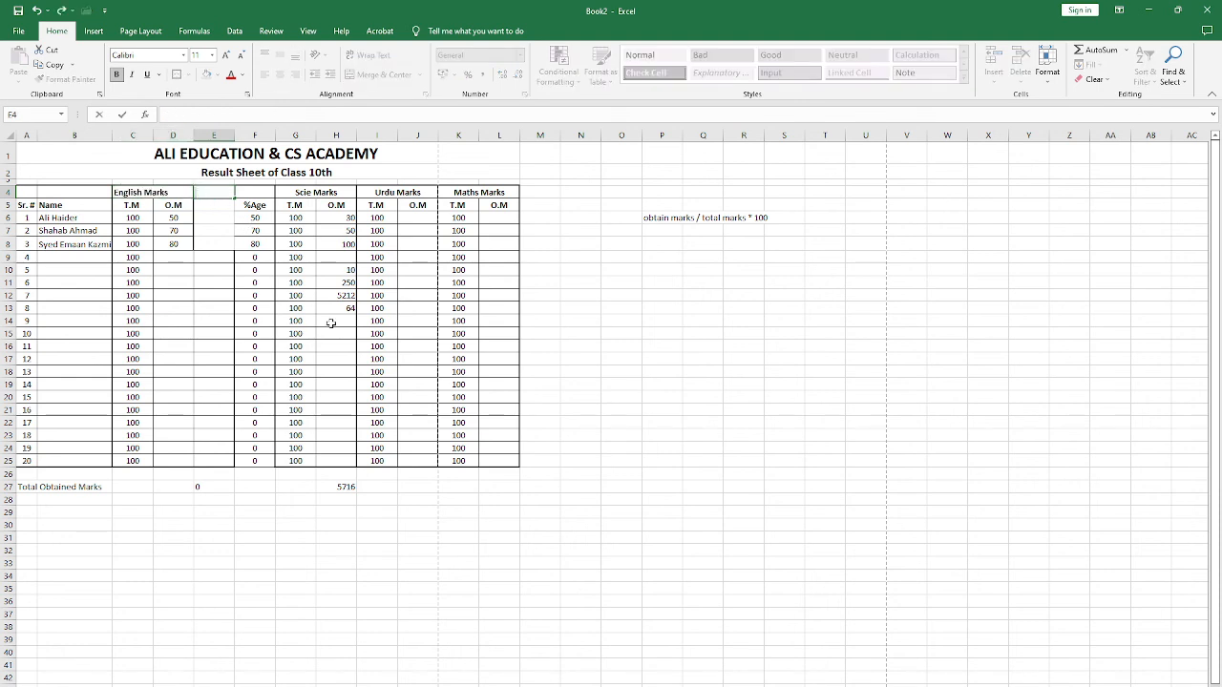
key("Escape")
key("Left")
key("Left")
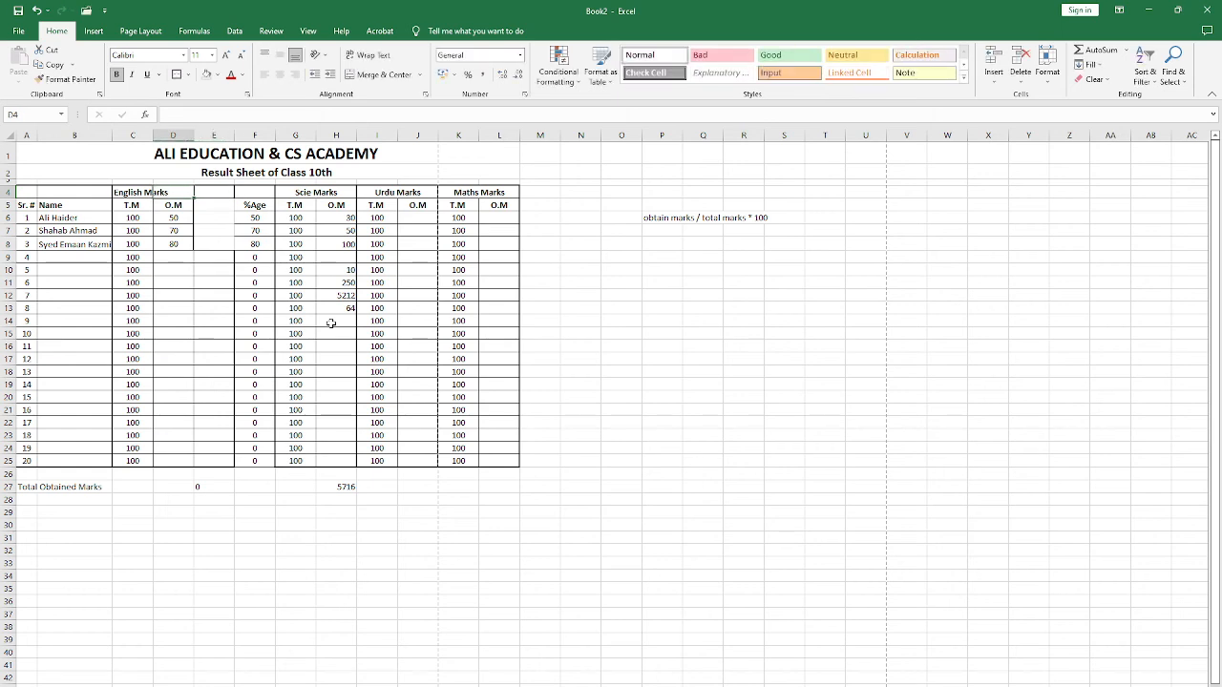
Step: Change the English heading in C4 to "English Marks, T.M"
key("F2")
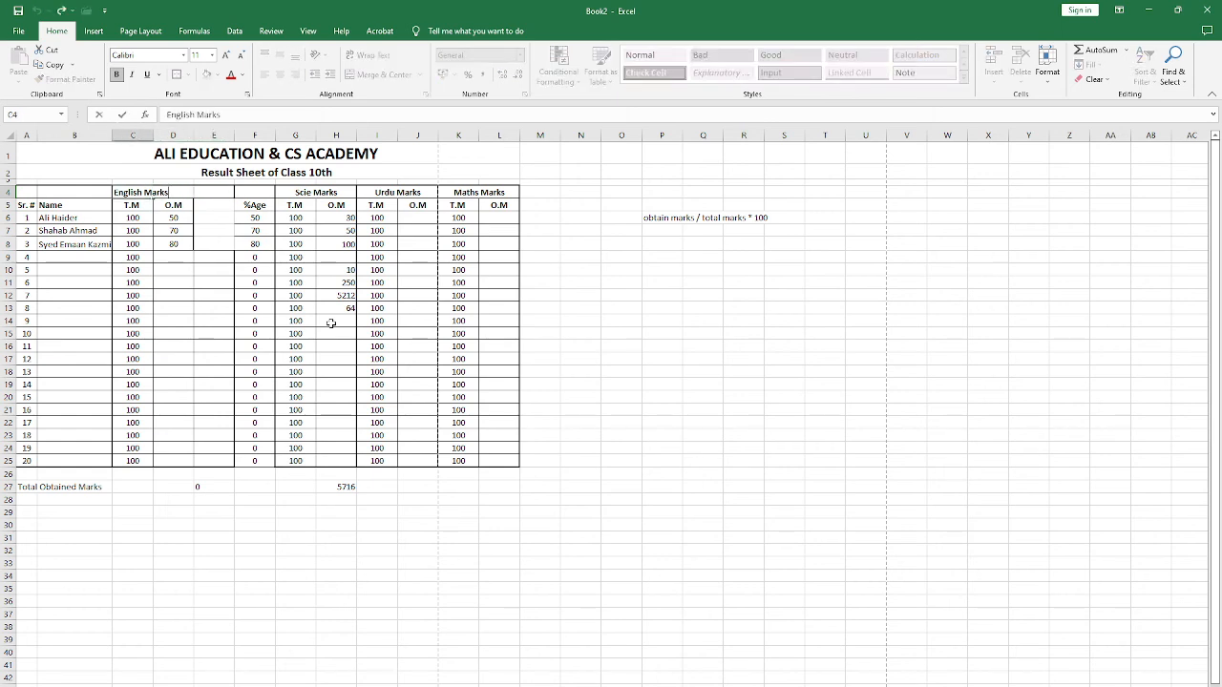
type(", TM.")
key("BackSpace")
type(".")
key("Return")
Step: Enter 100 in E4 as the single total marks value for English
key("Up")
key("Right")
key("Right")
type("1")
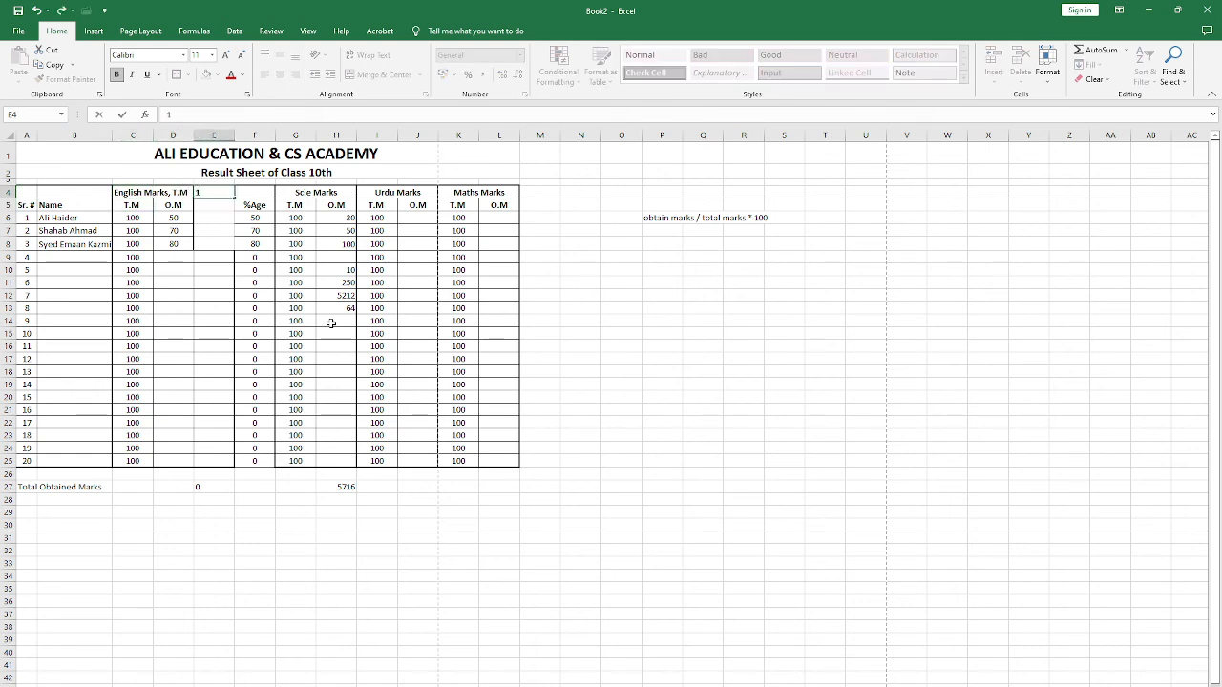
type("0")
key("Return")
type("0")
key("Return")
key("Up")
key("Up")
key("F2")
type("0")
key("Return")
Step: Clear the English T.M heading and all the students' total marks from C5:C25
key("Left")
key("Left")
key("shift+Down")
key("shift+Down")
key("shift+Down")
key("shift+Down")
key("shift+Down")
key("shift+Down")
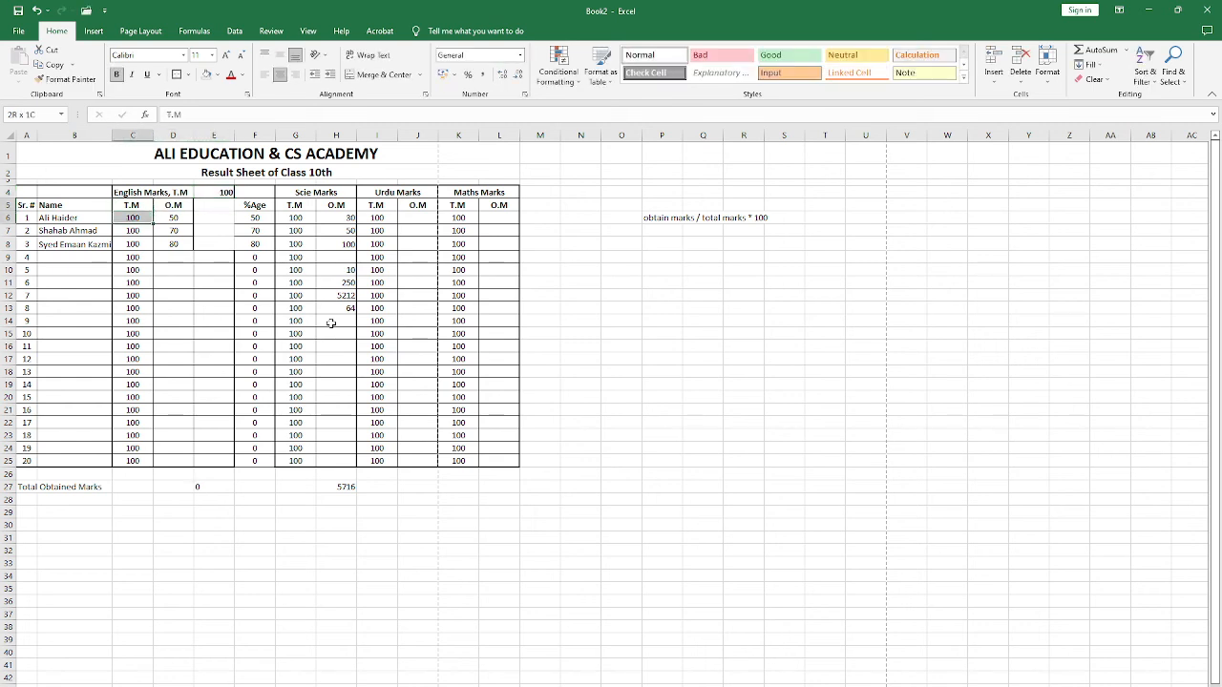
key("shift+Down")
key("shift+Down")
key("shift+Down")
key("shift+Down")
key("shift+Down")
key("shift+Down")
key("shift+Down")
key("shift+Down")
key("shift+Down")
key("shift+Down")
key("shift+Down")
key("shift+Down")
key("shift+Down")
key("shift+Down")
key("Delete")
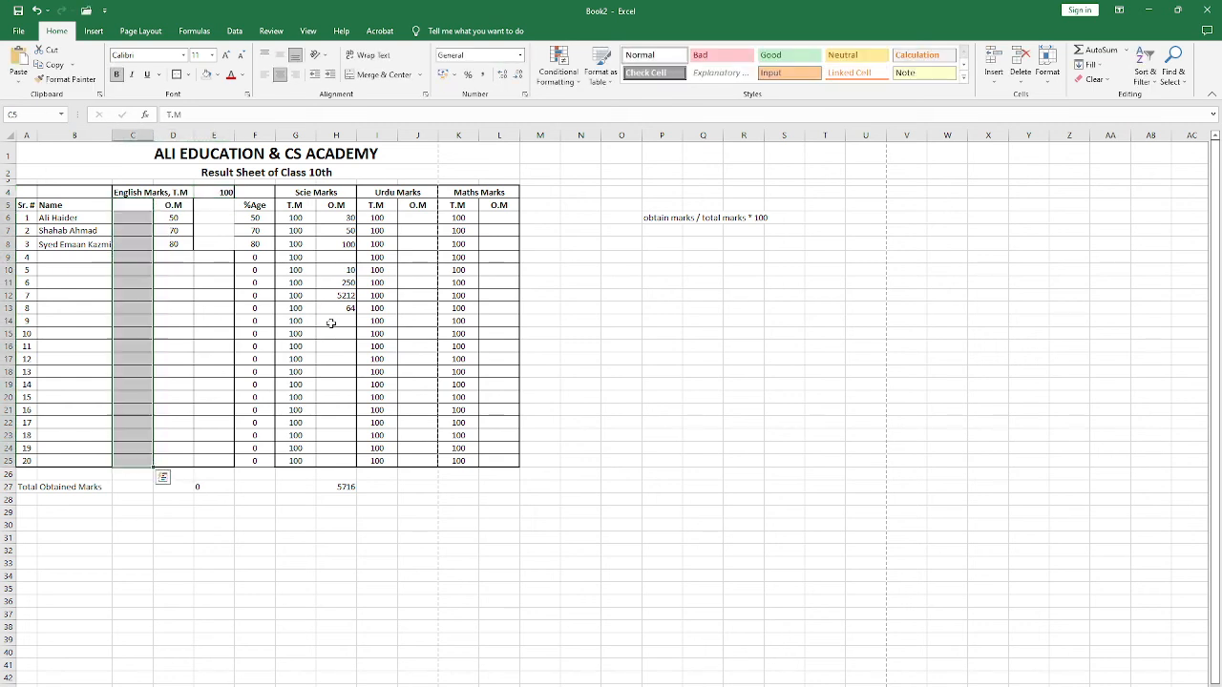
Step: Move the English Marks, T.M heading from C4 to D4
key("Up")
key("Right")
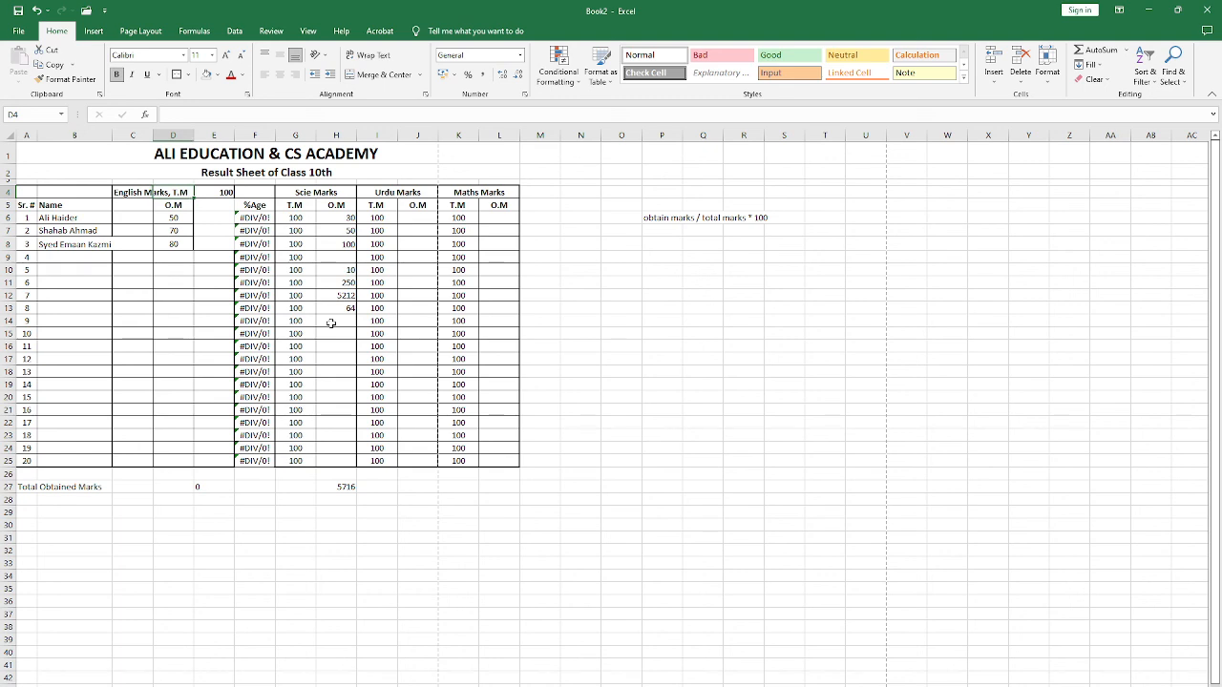
key("Left")
key("ctrl+x")
key("Right")
key("ctrl+v")
key("Left")
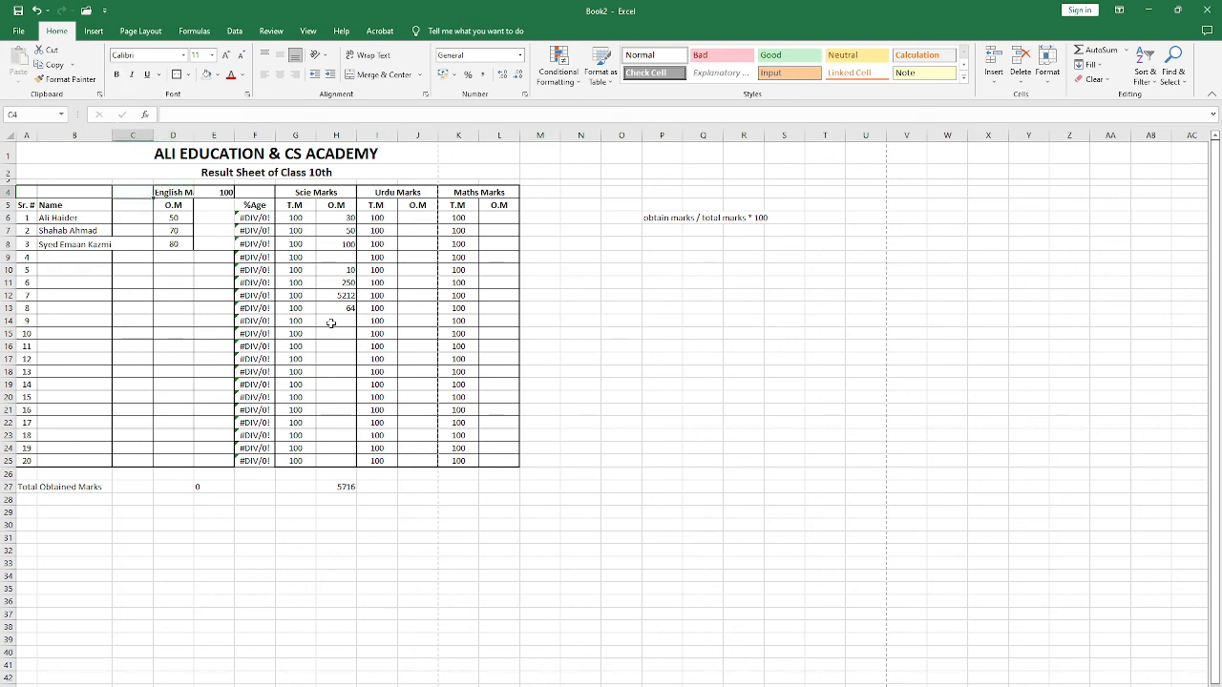
Step: Delete the emptied column C from the result sheet
left_click(133, 135)
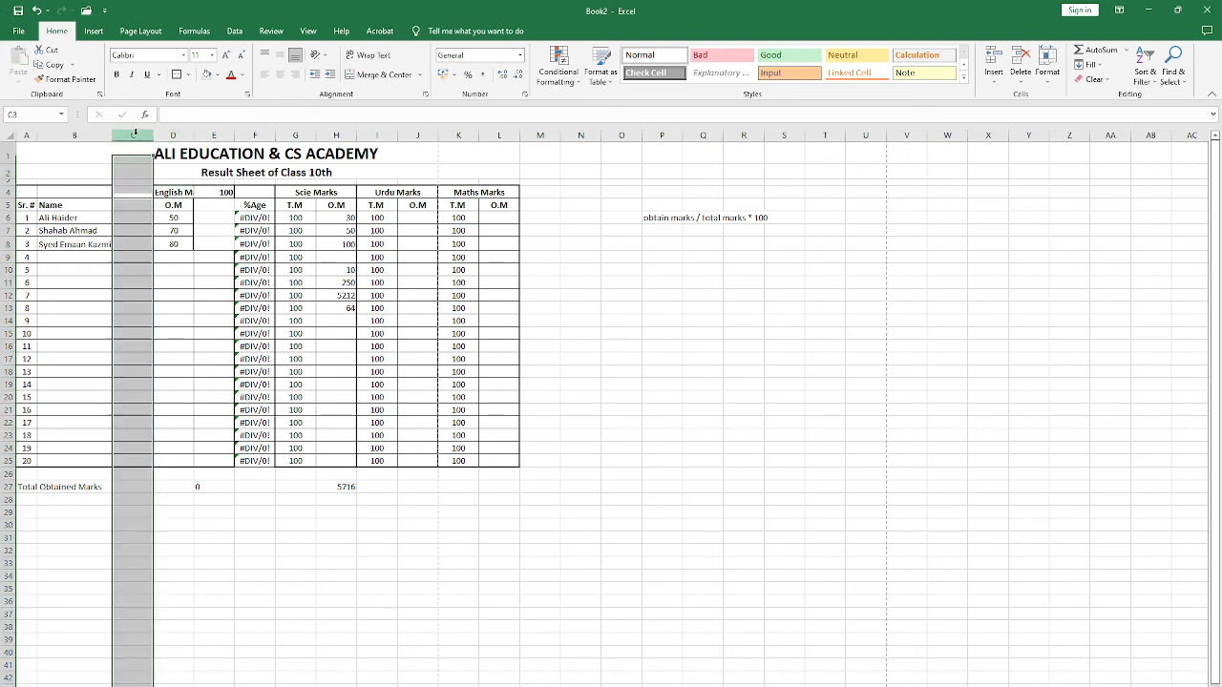
right_click(134, 134)
left_click(176, 264)
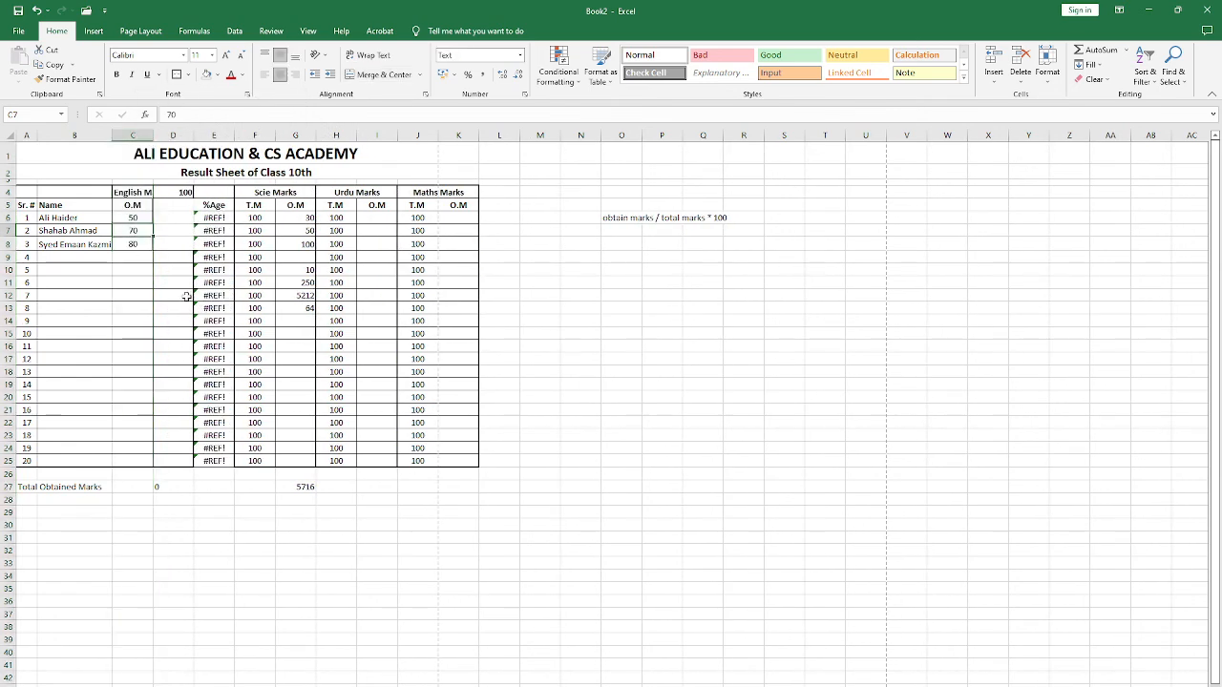
Step: Widen column C until the full English Marks, T.M heading fits beside its total marks value
left_click(182, 192)
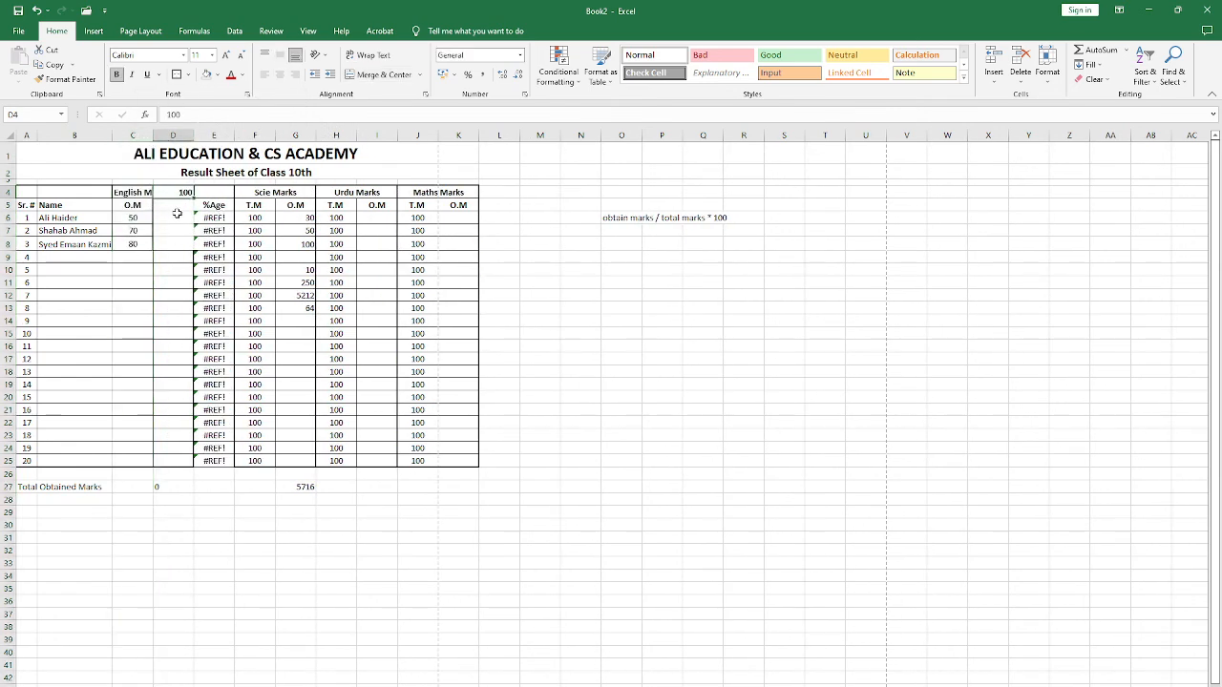
left_click(143, 194)
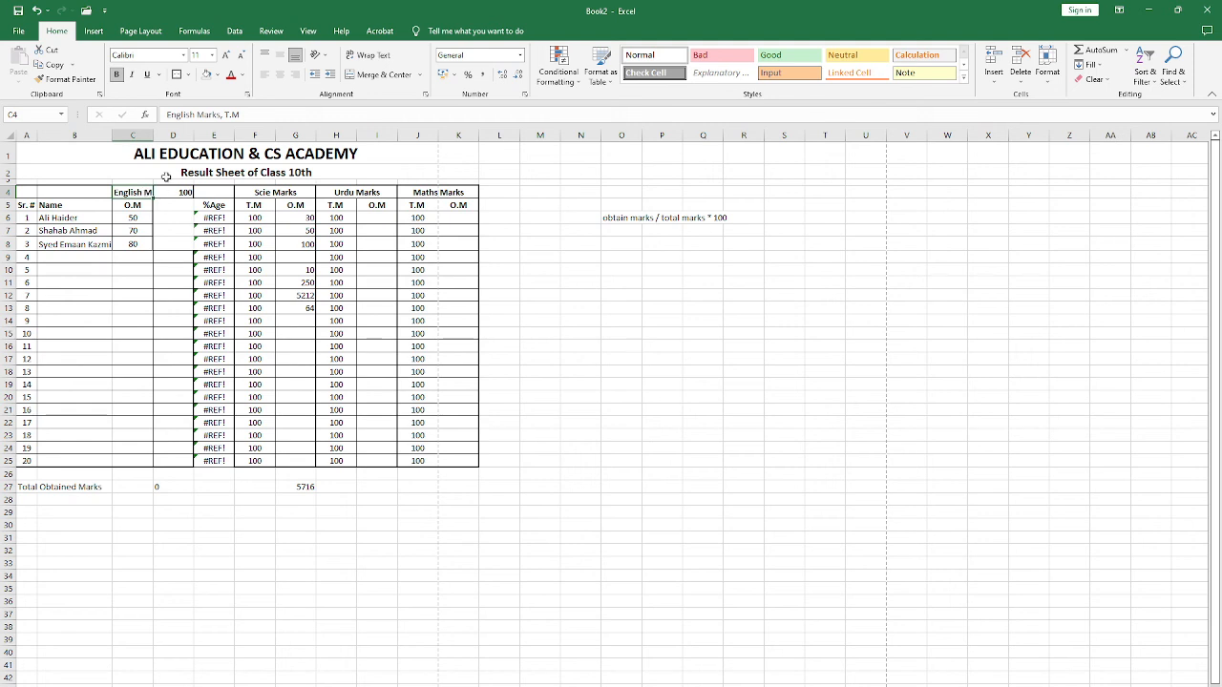
left_click_drag(152, 137, 172, 139)
left_click(169, 204)
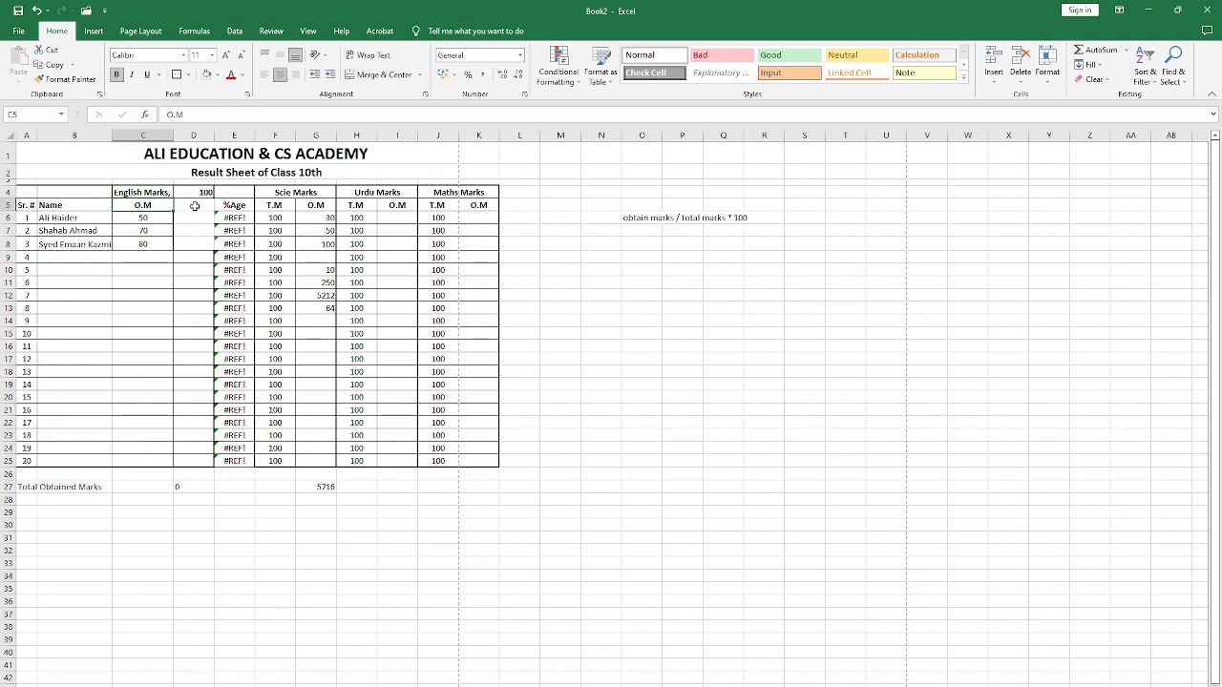
left_click(168, 192)
left_click_drag(172, 139, 191, 138)
left_click(211, 135)
left_click(176, 213)
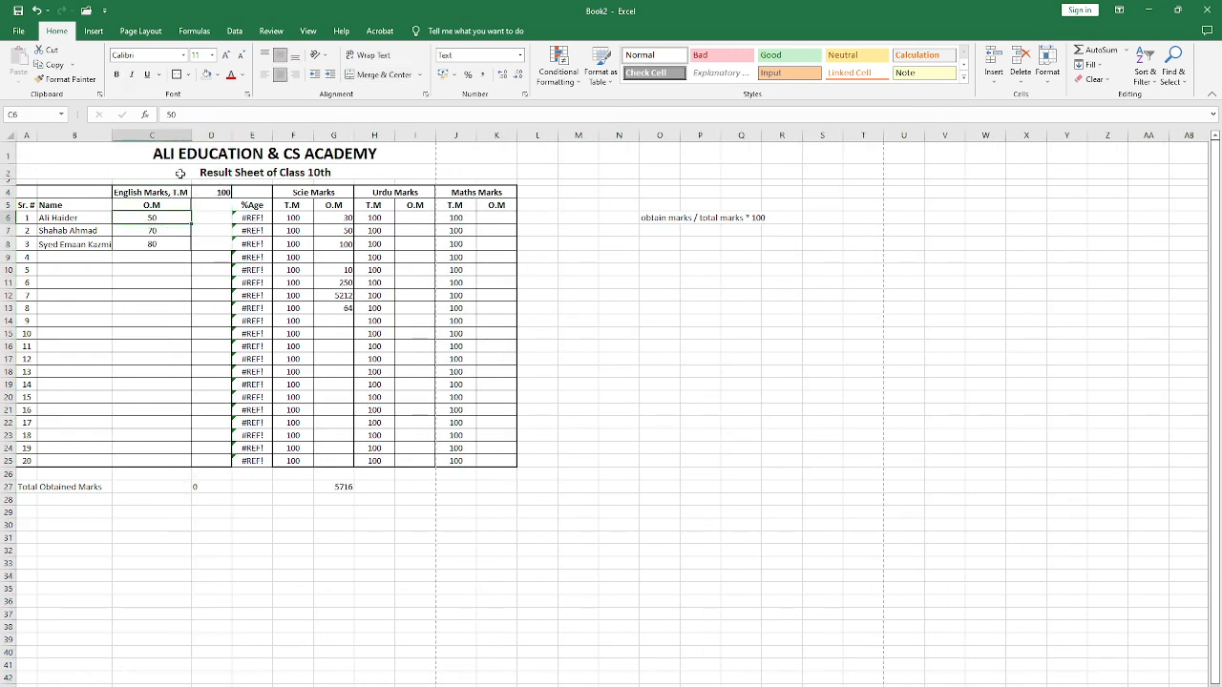
Step: Examine the percentage formula in E6 together with the obtained marks in C6 and the English total marks in D4
left_click(259, 215)
left_click(221, 204)
left_click(176, 206)
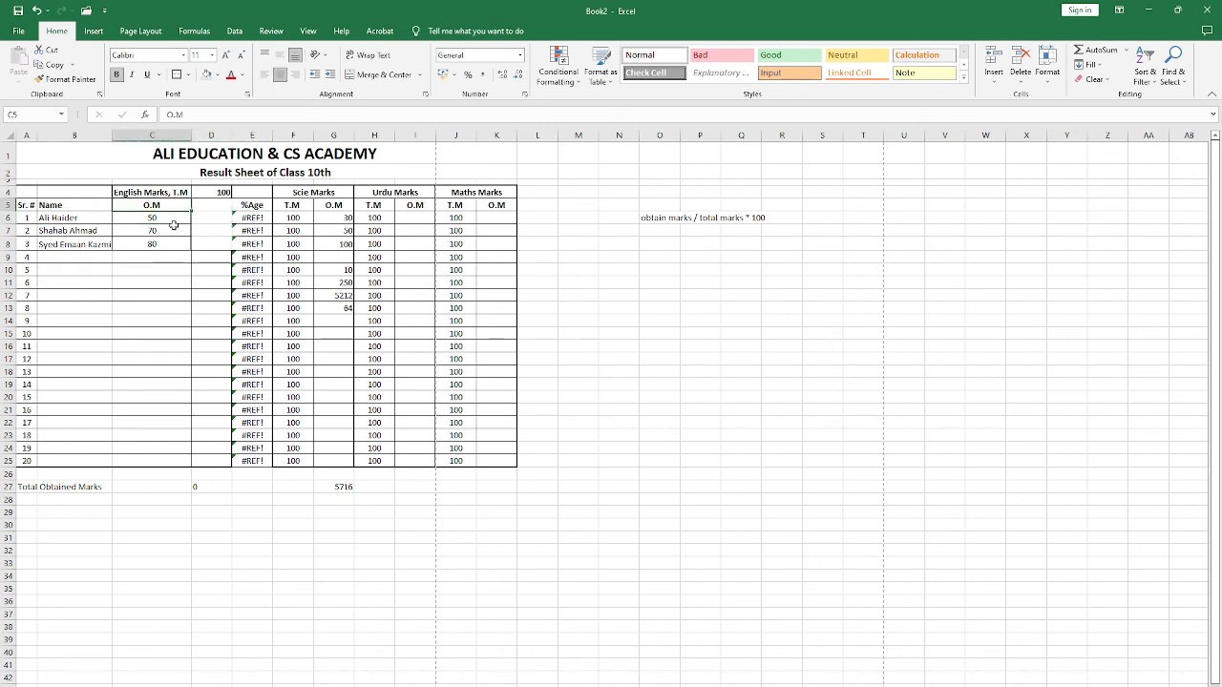
left_click(164, 218)
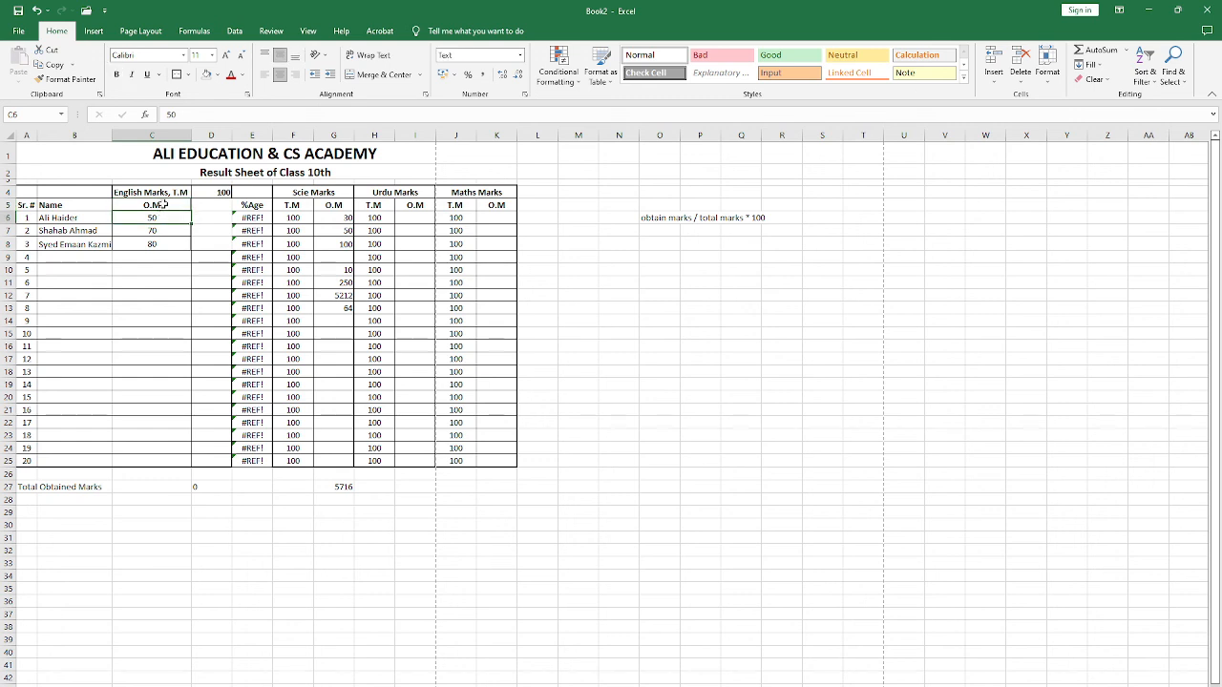
left_click(165, 204)
left_click(221, 193)
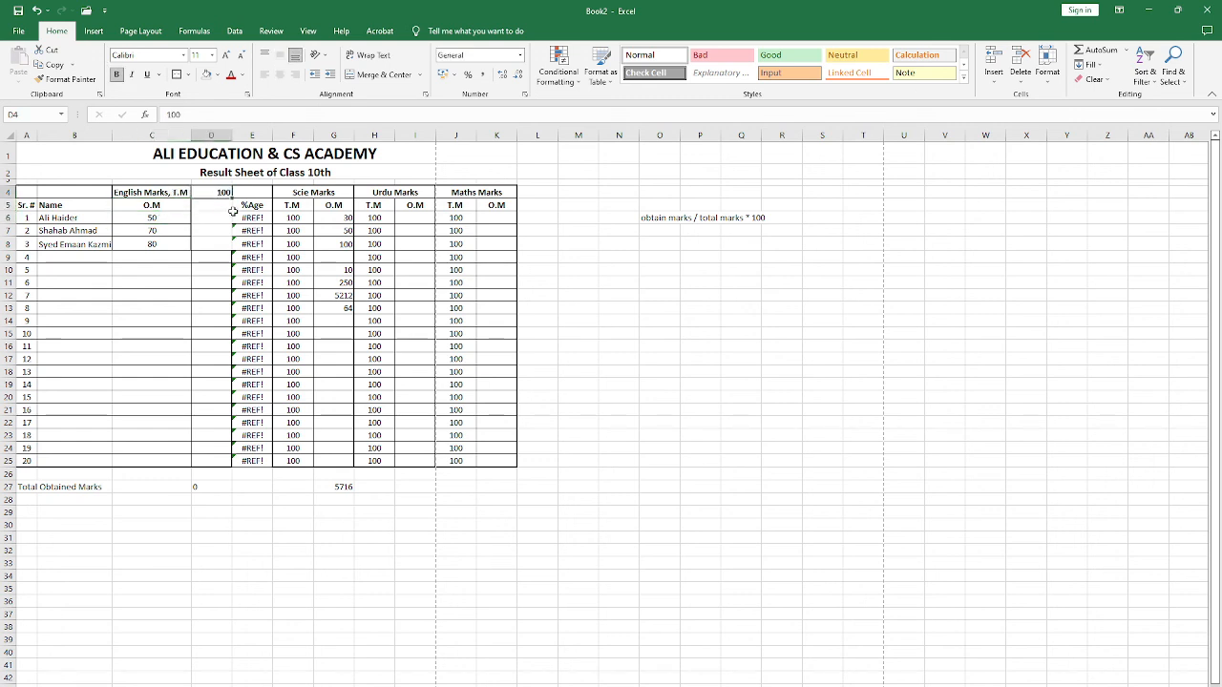
left_click(162, 206)
left_click(162, 219)
left_click(244, 218)
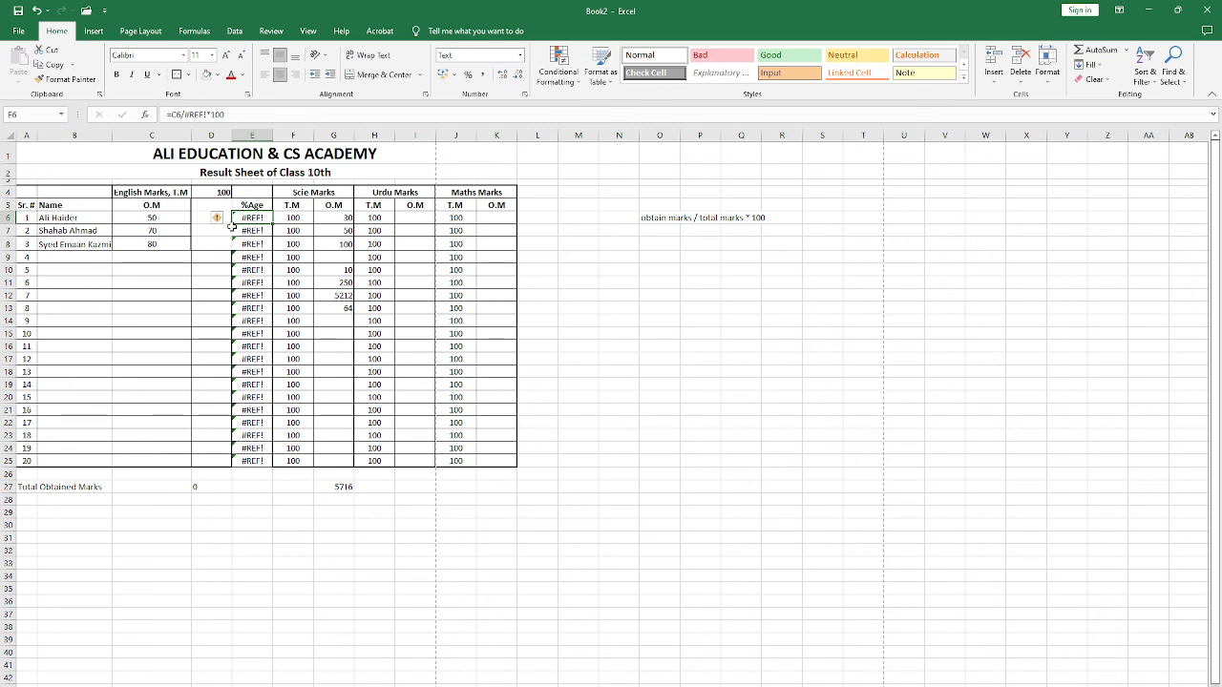
left_click(153, 206)
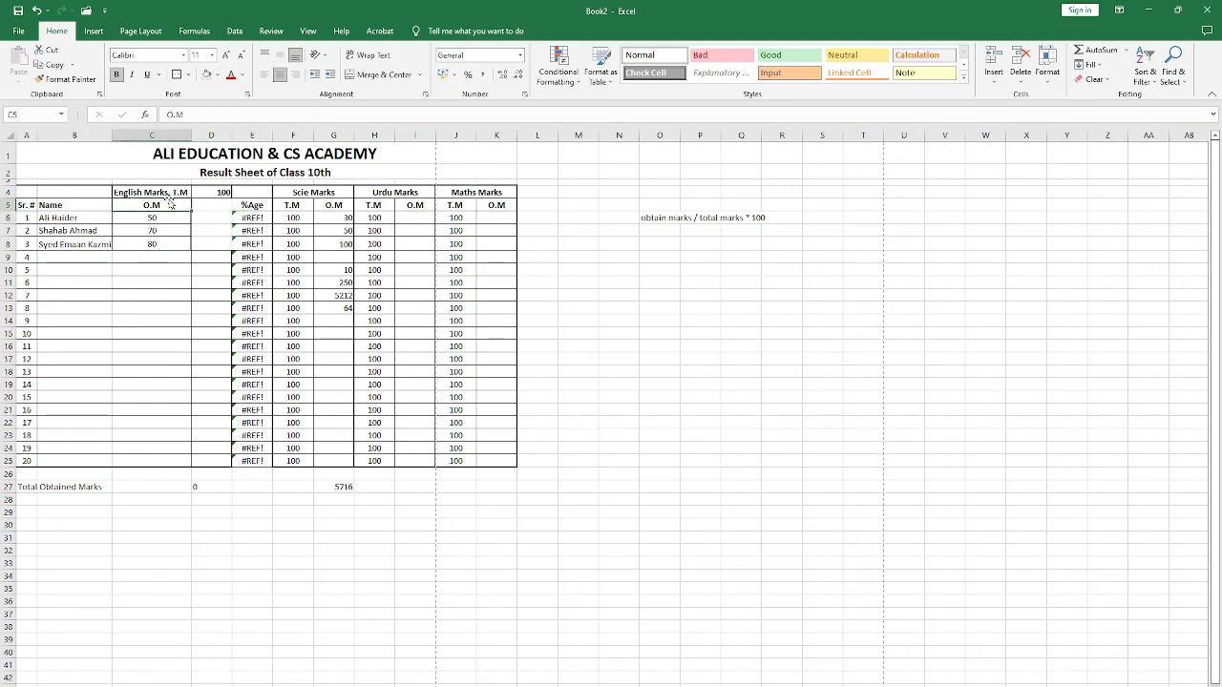
Step: Enter the English percentage formula =C6/D4*100 in E6
left_click(246, 220)
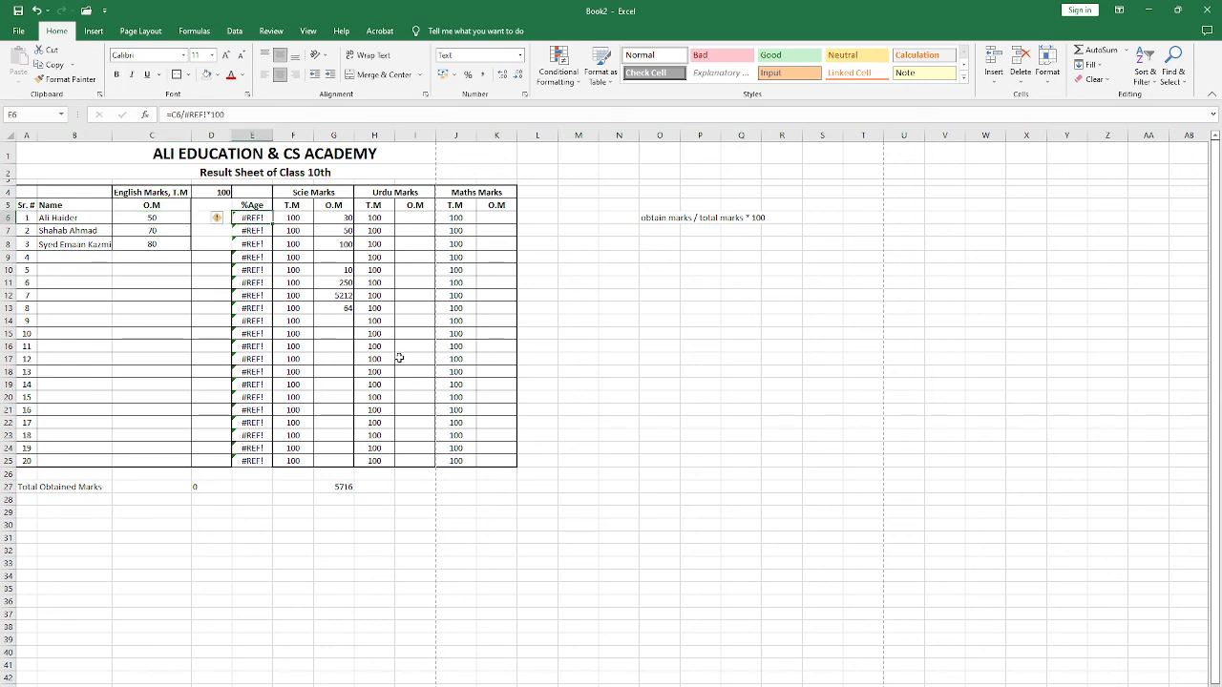
type("=")
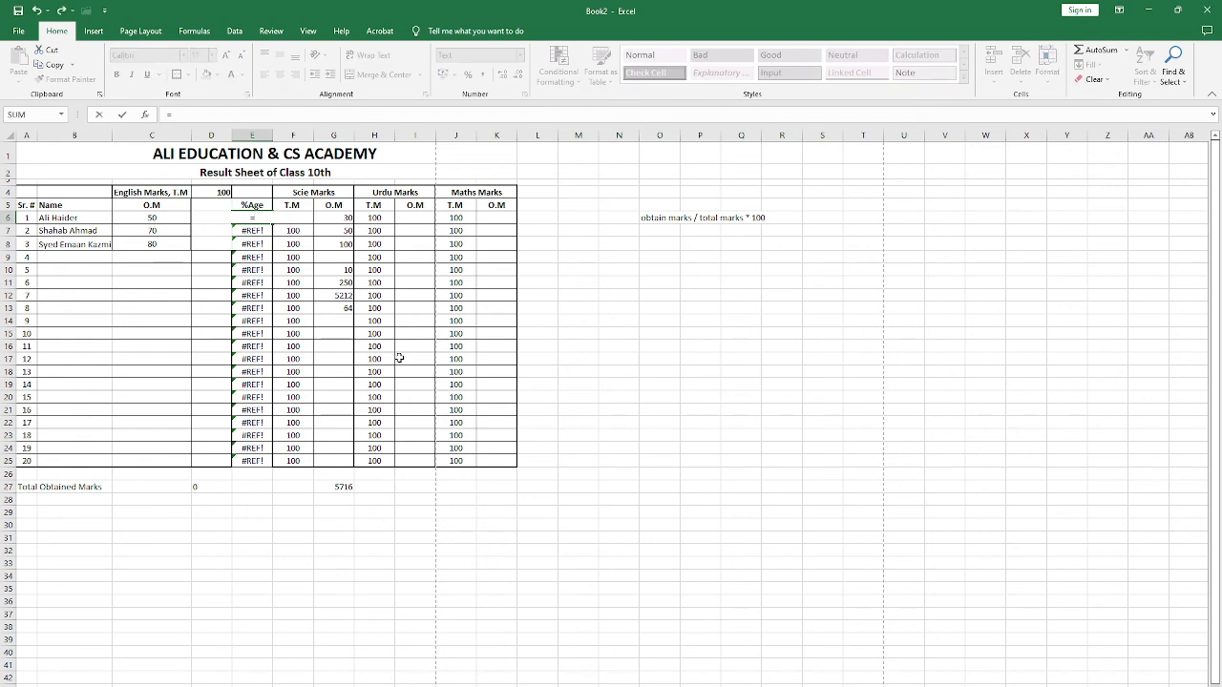
left_click(148, 221)
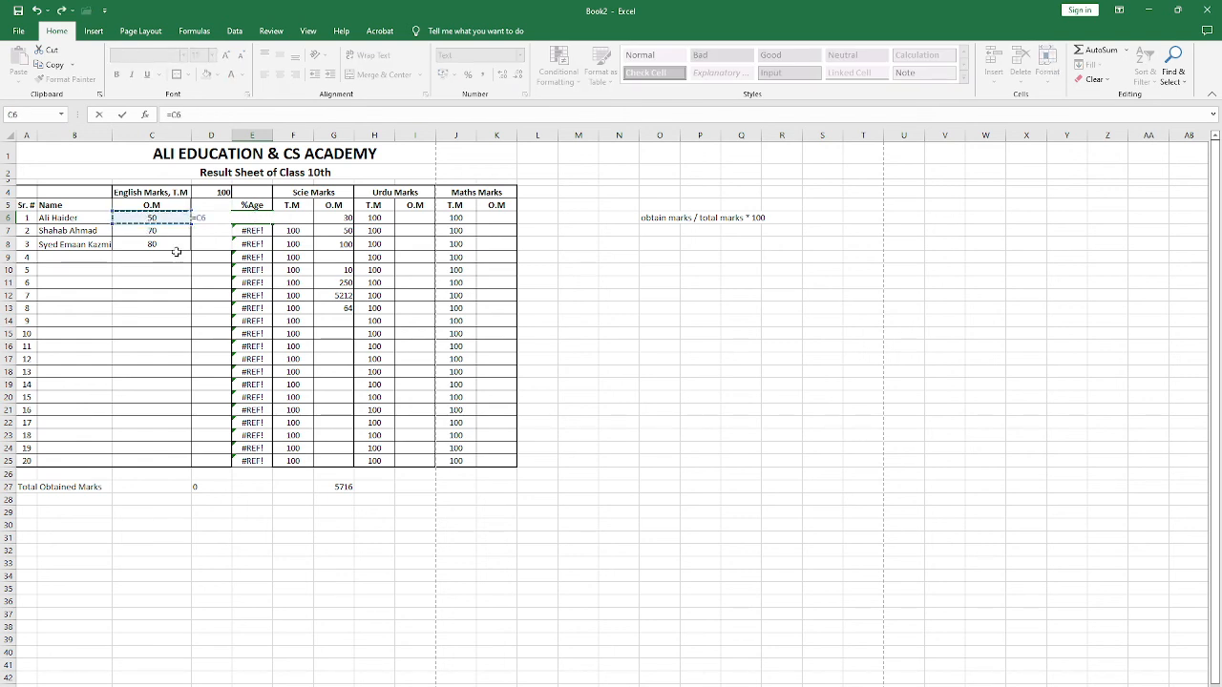
type("/")
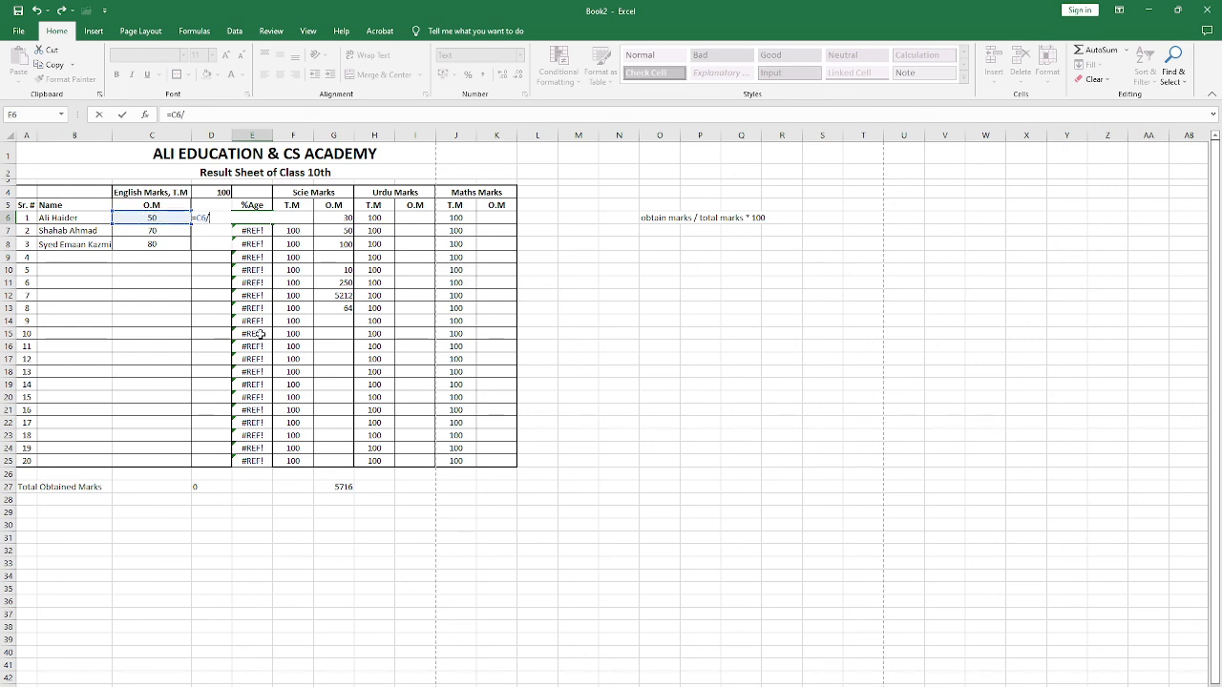
left_click(225, 194)
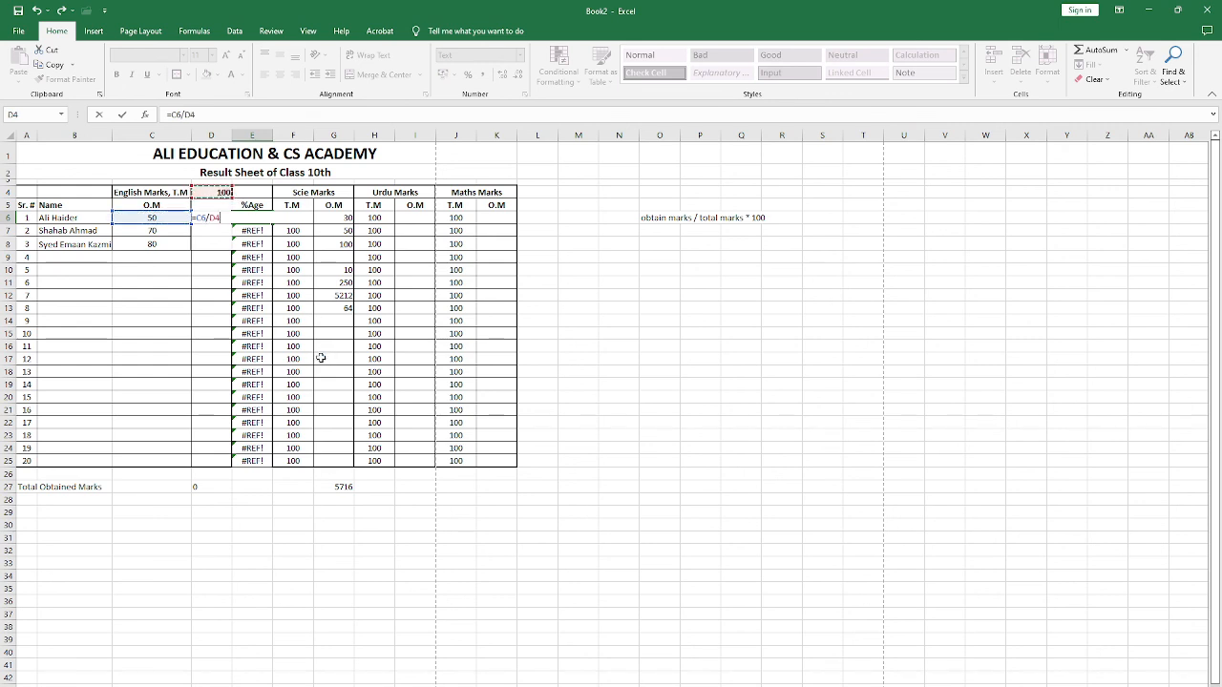
type("*100")
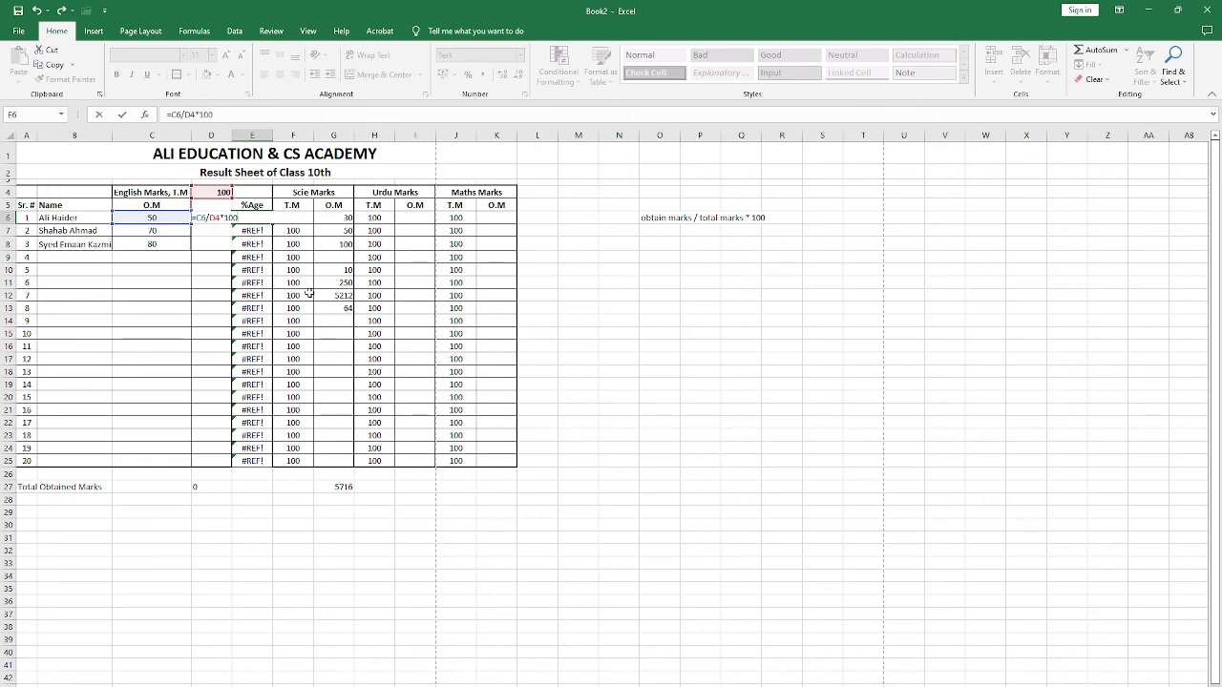
key("Return")
key("Up")
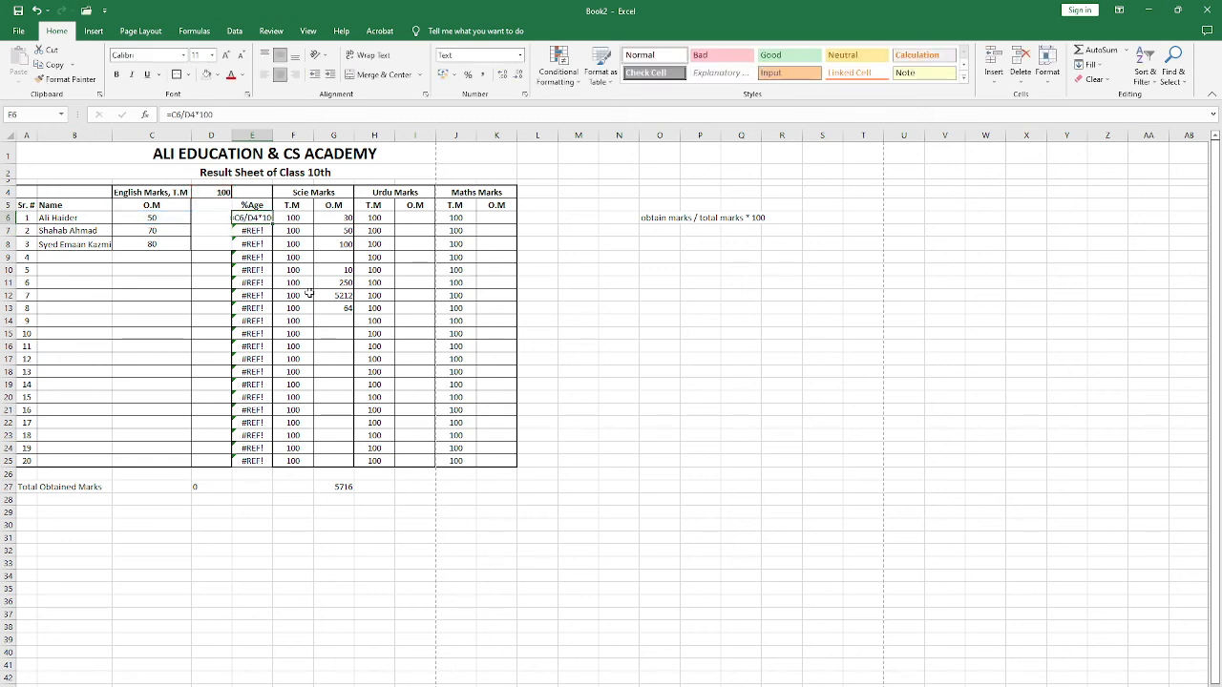
Step: Clear the %Age cells E6:E25 and set their number format to General
left_click_drag(272, 224, 263, 461)
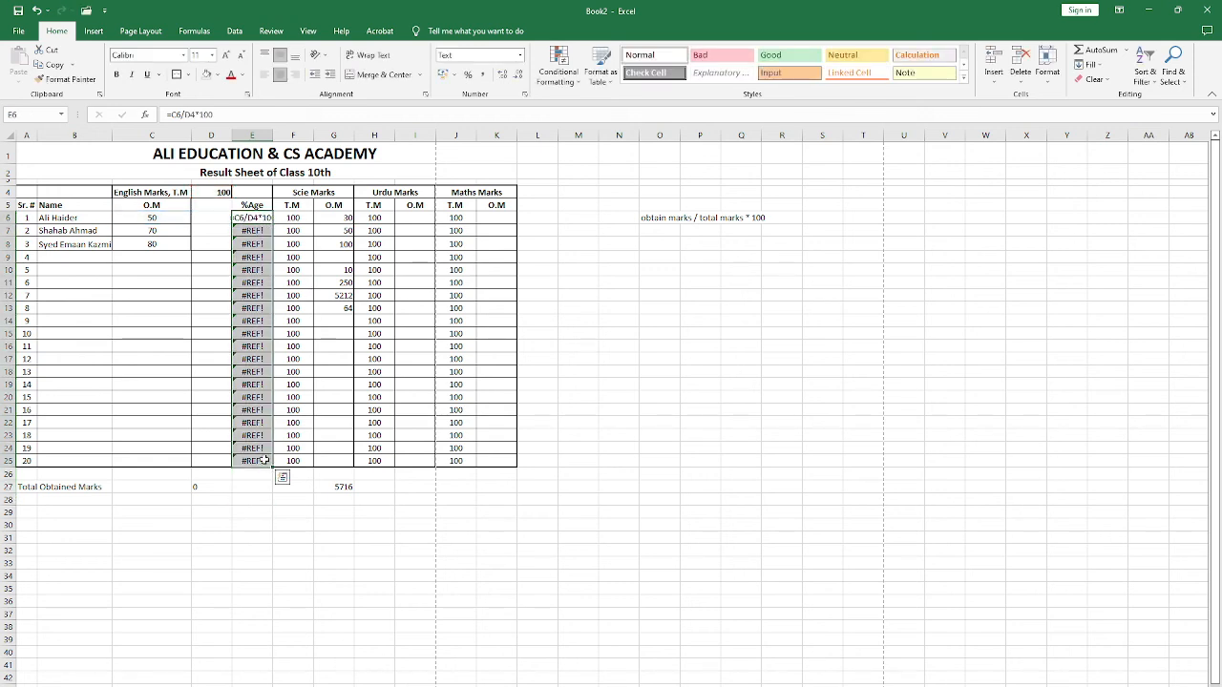
key("Delete")
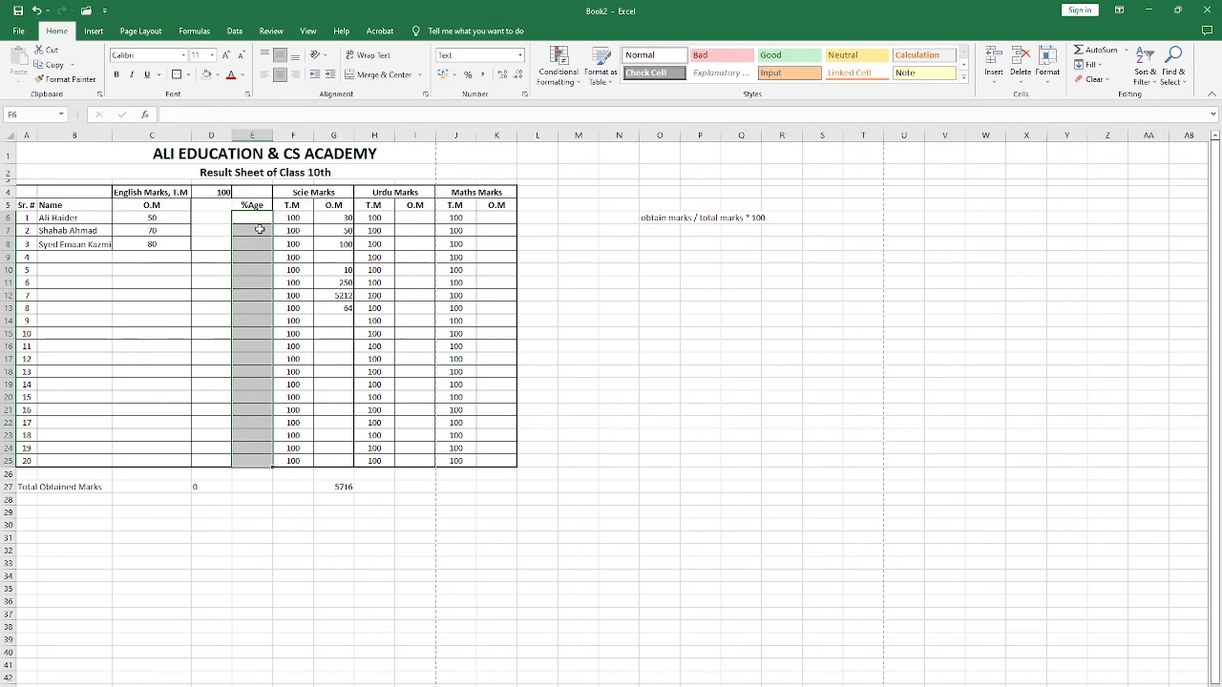
left_click(520, 55)
left_click(482, 106)
Step: Enter the percentage formula =C6/D4*100 in E6 and fill it down the %Age column to E25
left_click(252, 216)
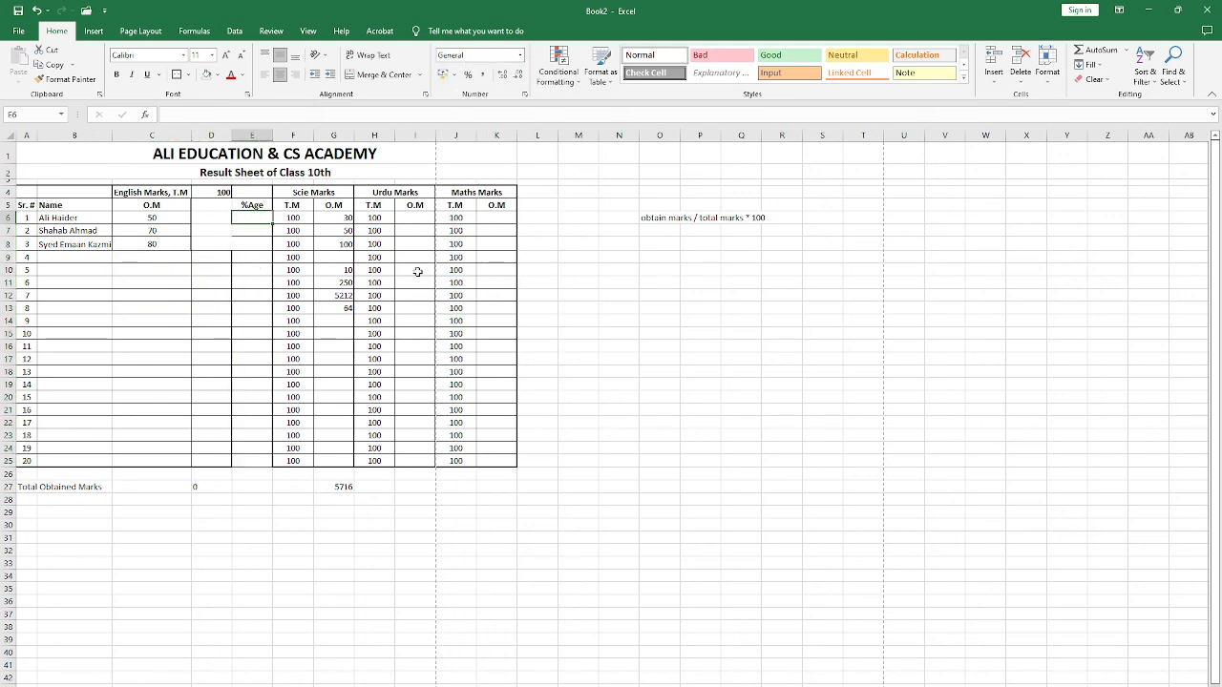
type("=")
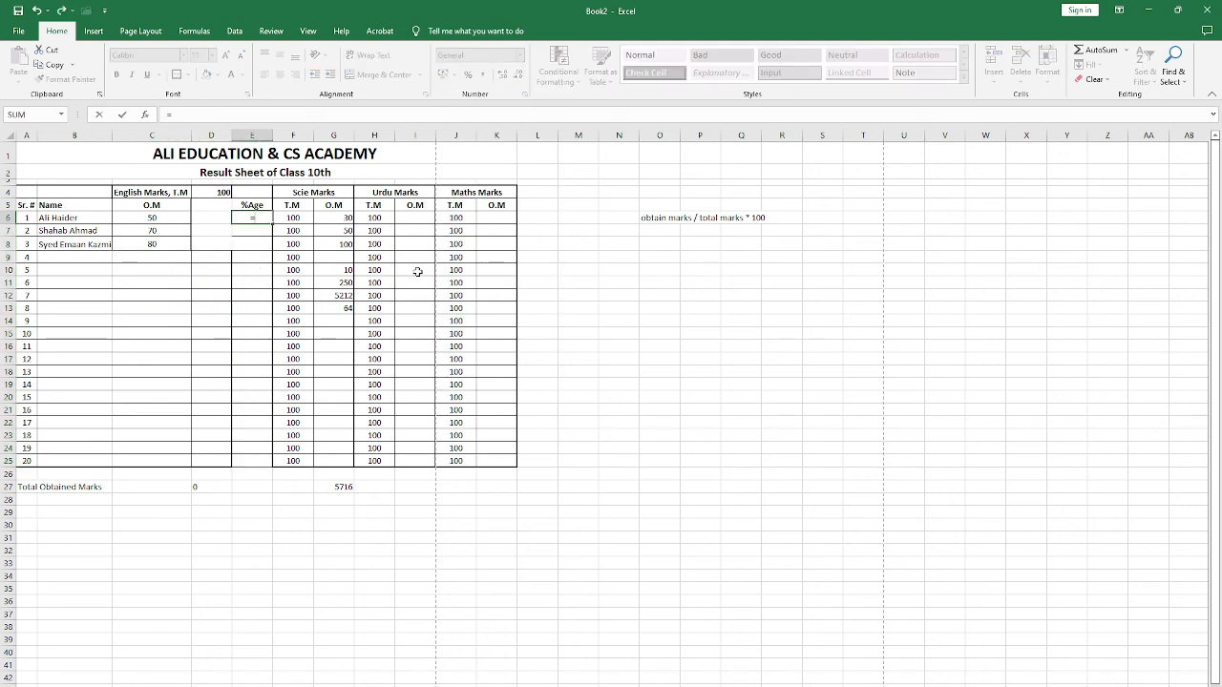
left_click(145, 218)
type("/")
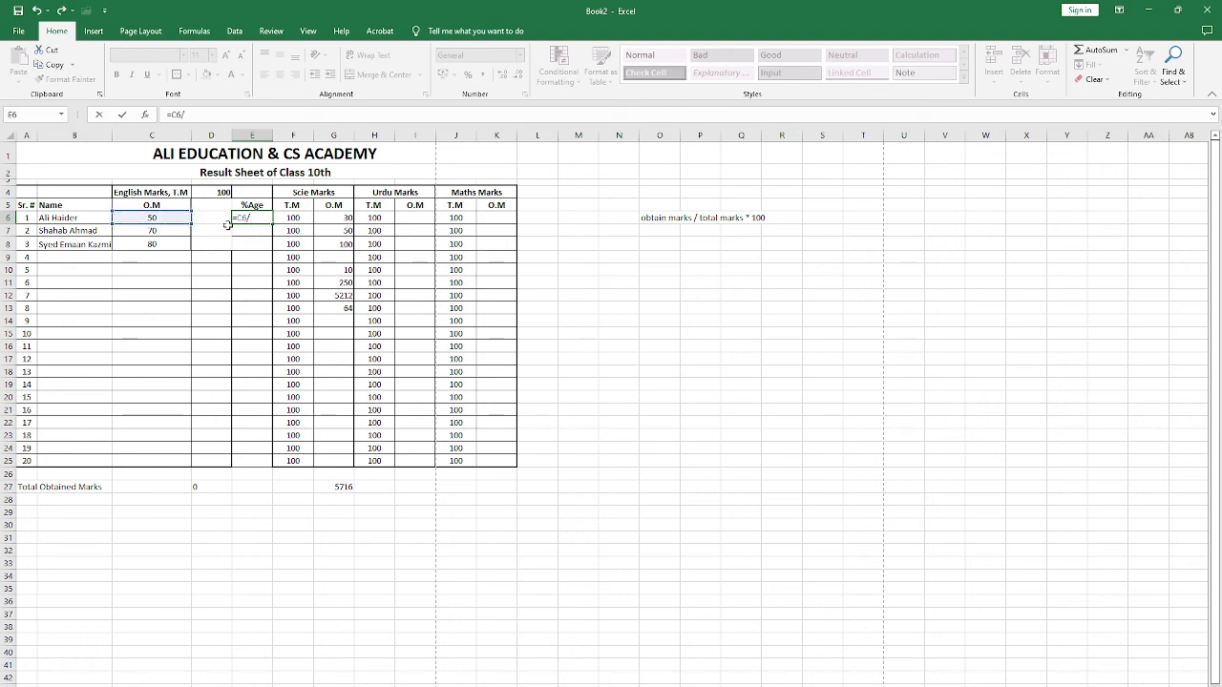
left_click(221, 192)
type("*100")
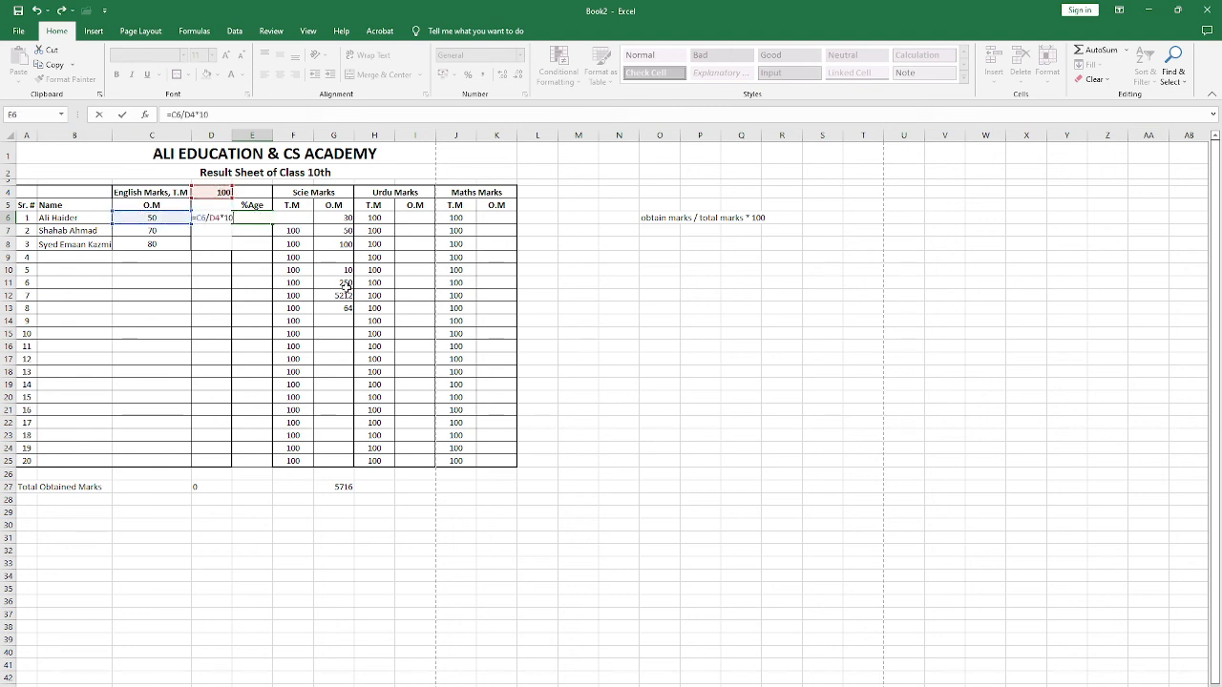
key("Return")
left_click(248, 219)
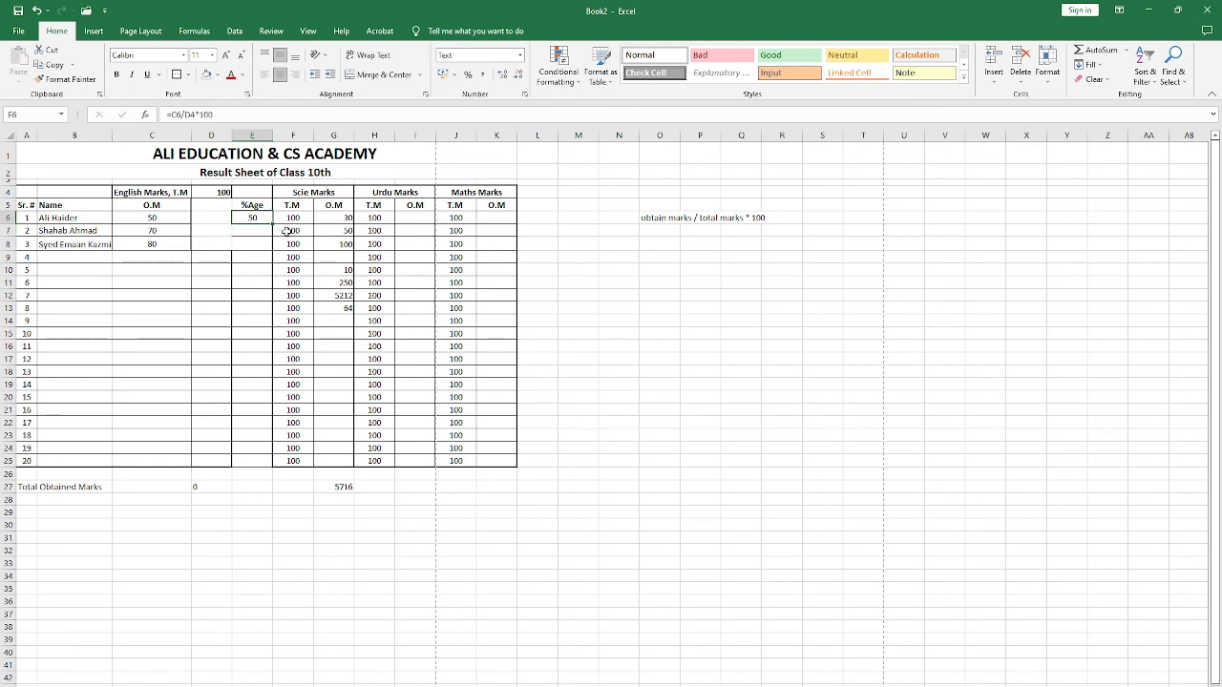
left_click_drag(273, 222, 264, 464)
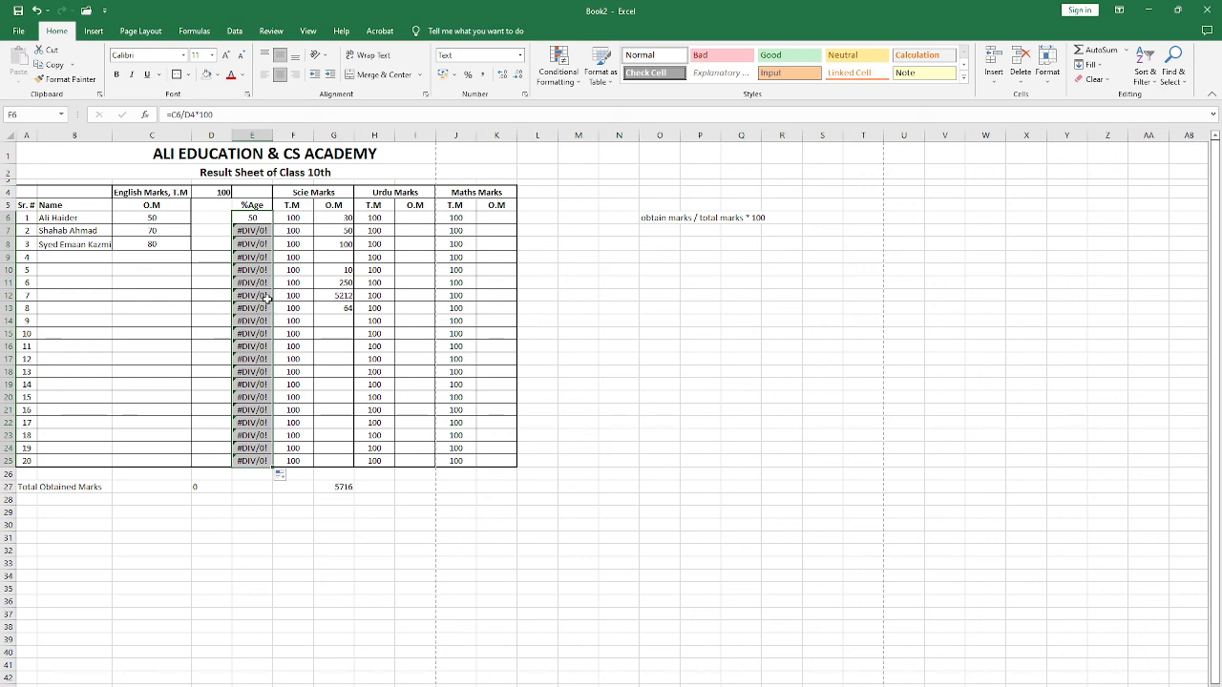
Step: Compare the copied percentage formulas in E7, E8 and E11 with the original formula in E6
left_click(267, 282)
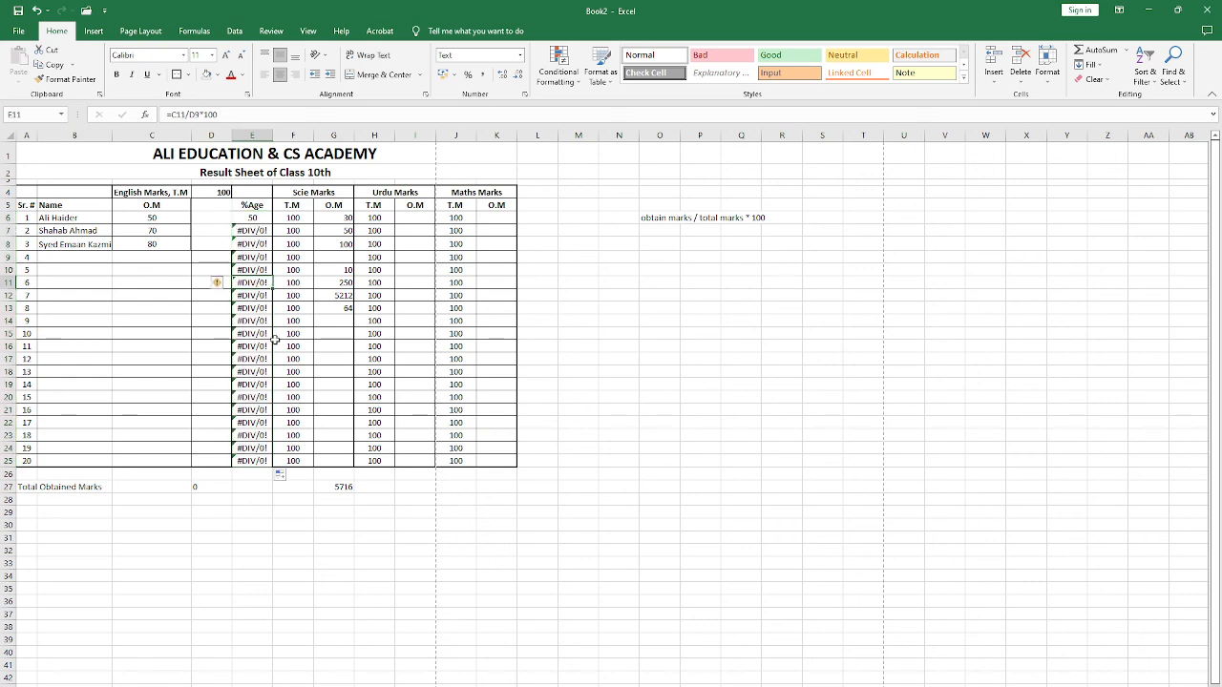
left_click(243, 227)
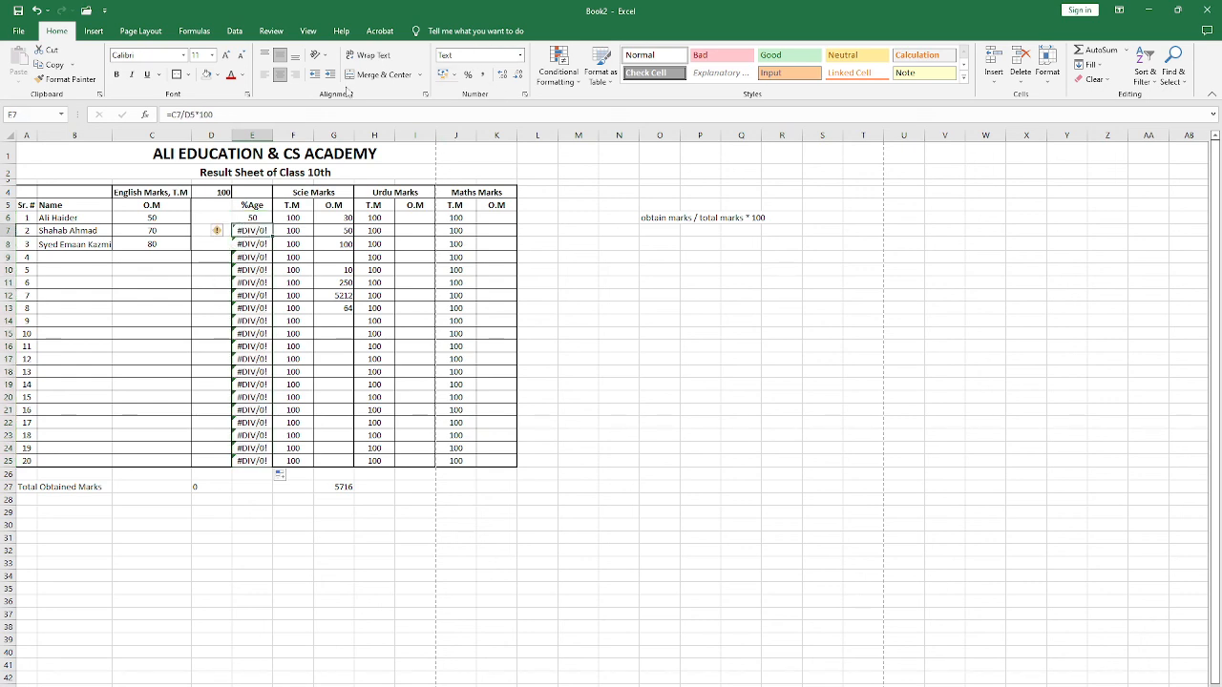
left_click(248, 244)
left_click(252, 283)
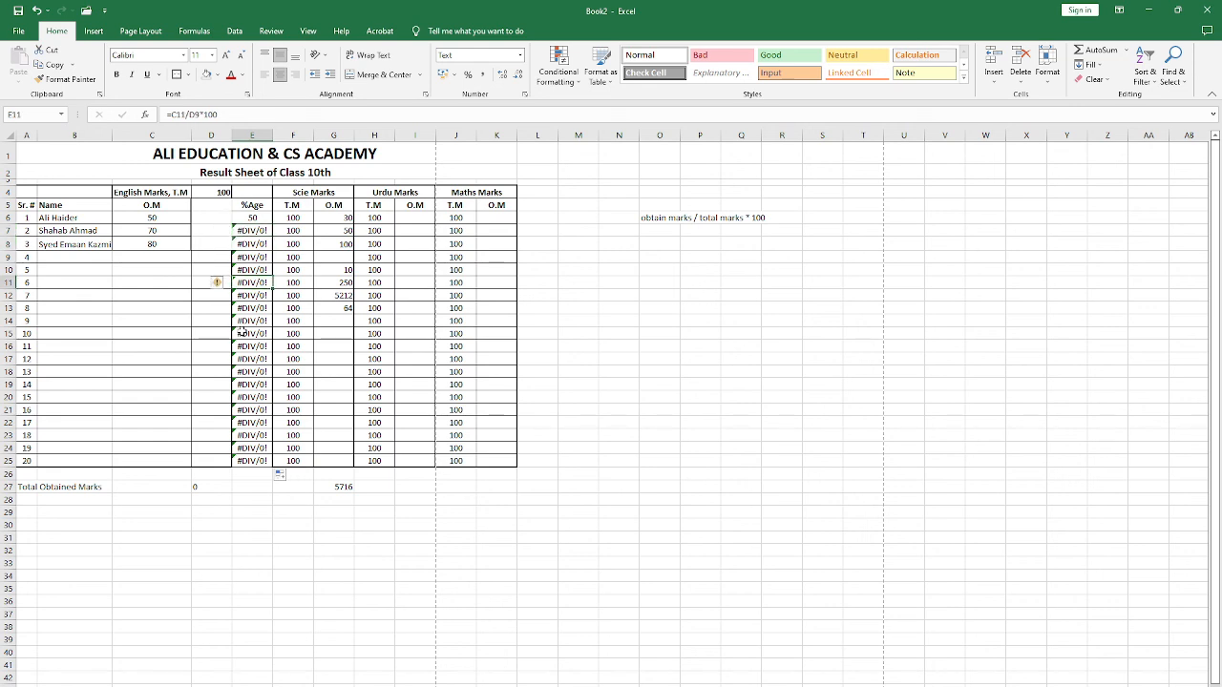
key("Up")
key("Up")
key("Up")
key("Up")
key("Up")
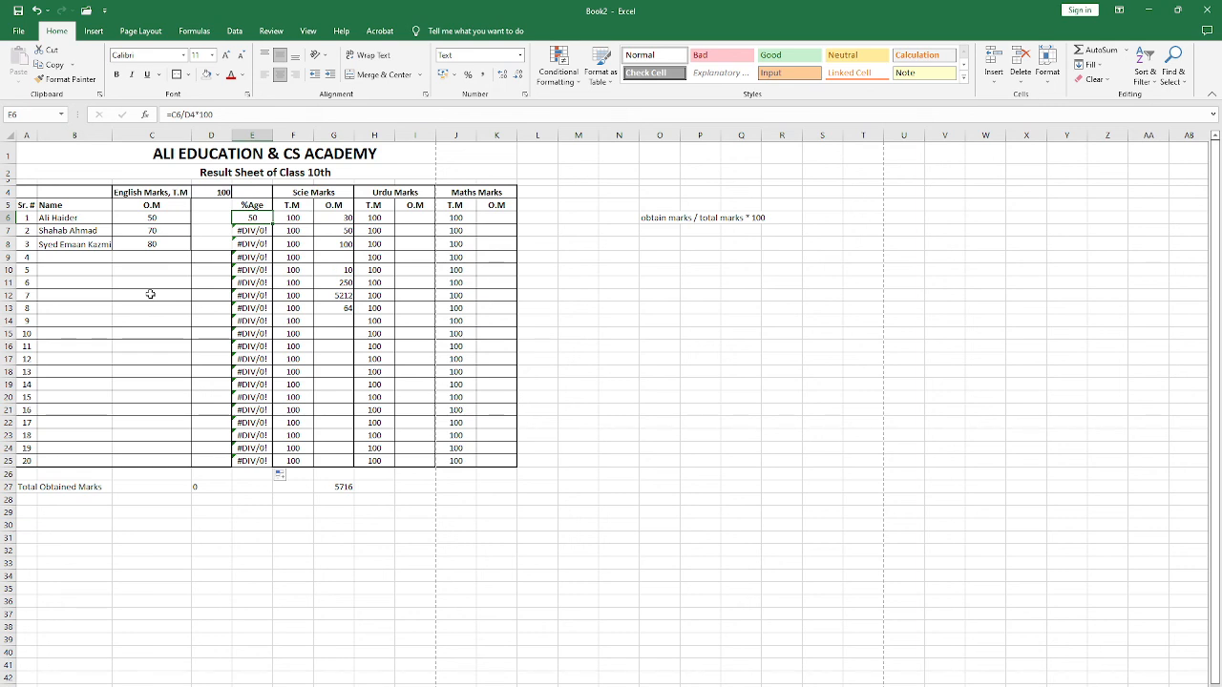
key("Down")
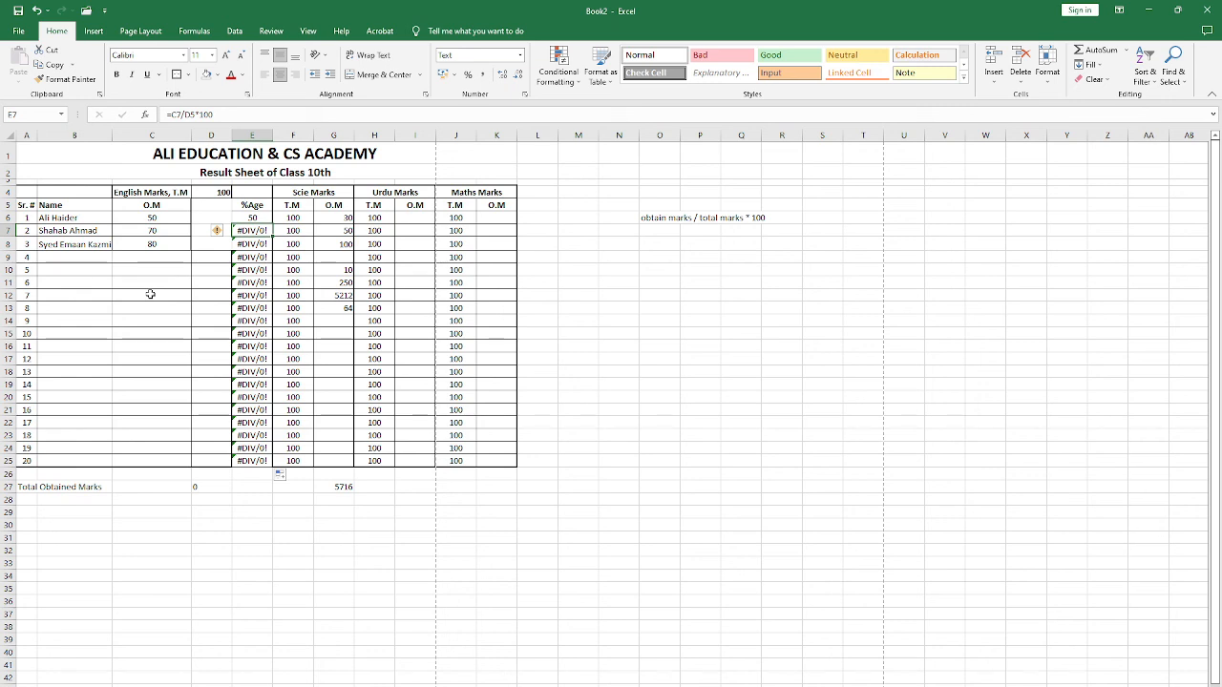
key("Up")
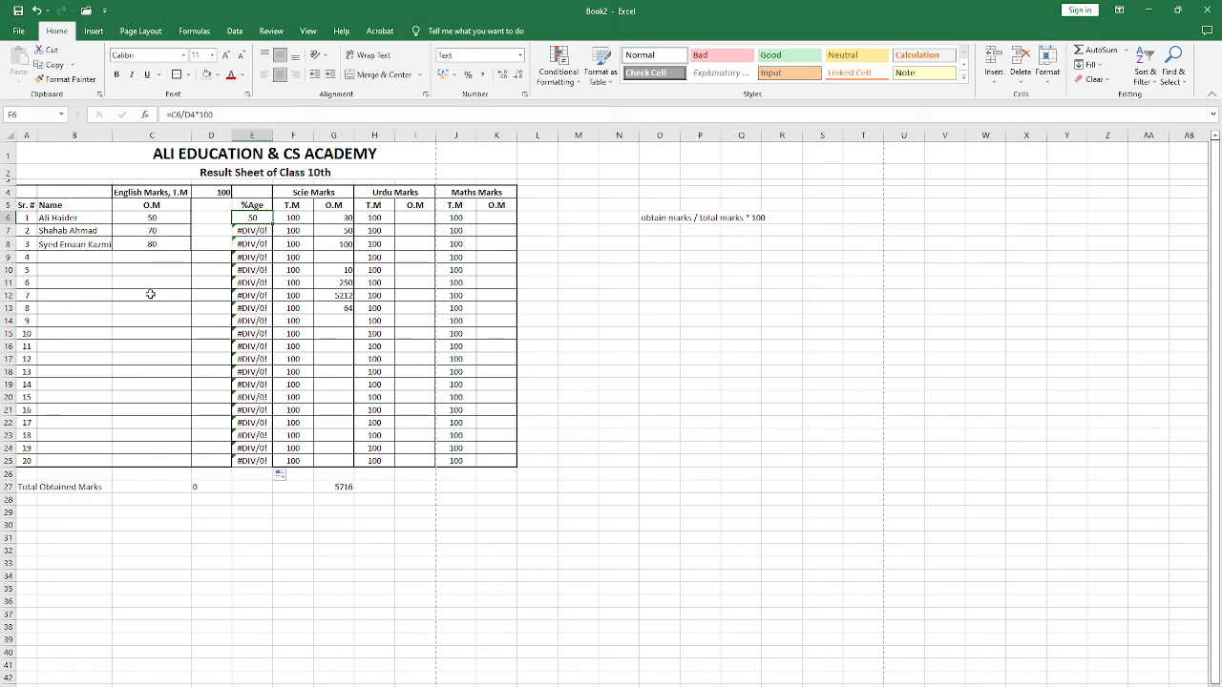
key("Down")
key("Down")
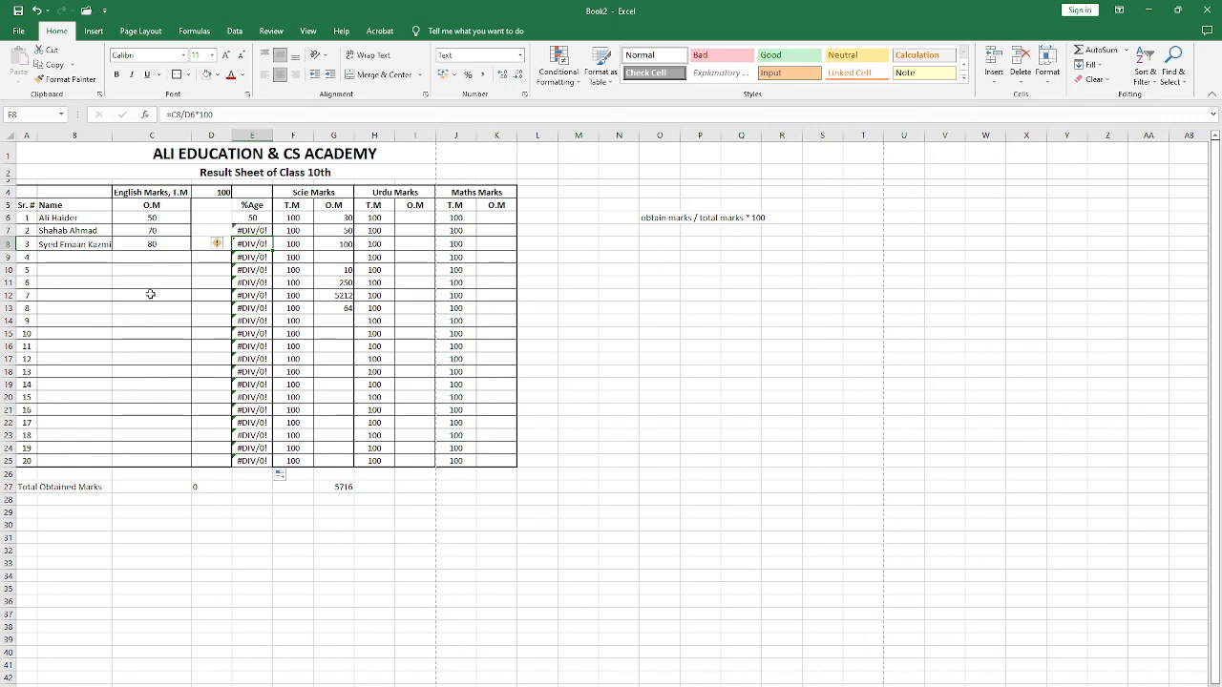
Step: Check the total marks cell D4 against the total marks references used by the formulas in E6 to E9
key("Up")
key("Left")
key("Up")
key("Up")
key("Up")
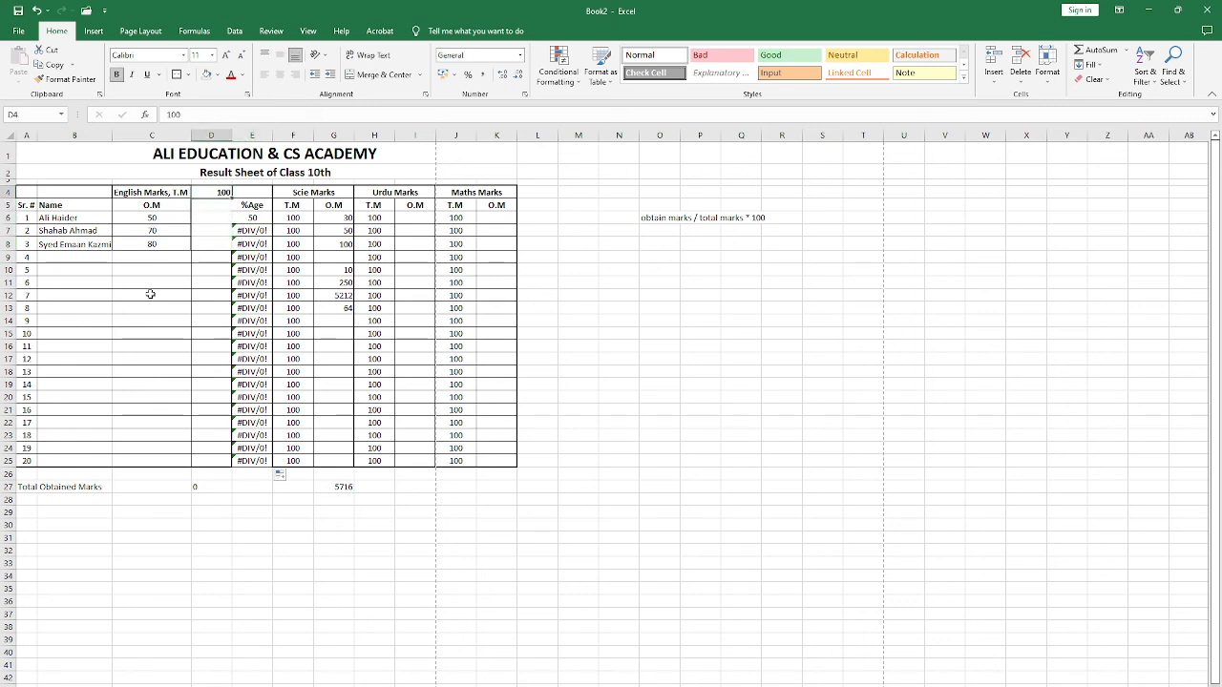
key("Down")
key("Right")
key("Down")
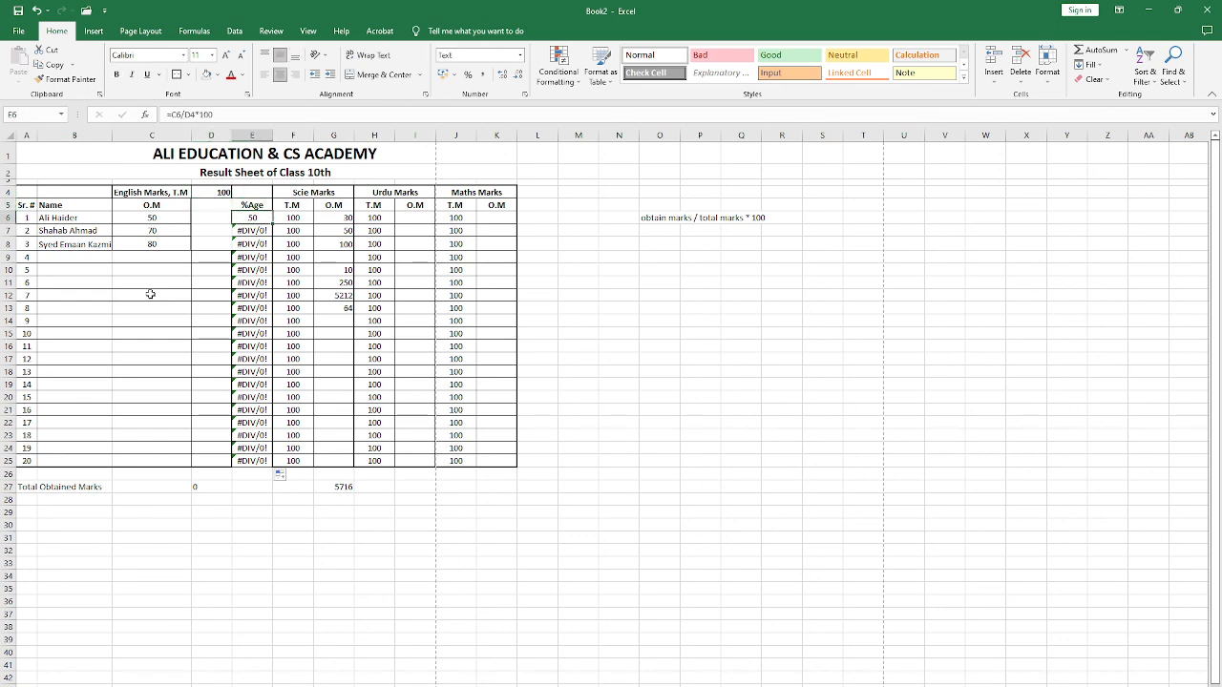
key("Down")
key("Down")
key("Down")
key("Down")
key("Down")
key("Down")
key("Down")
key("Down")
key("Down")
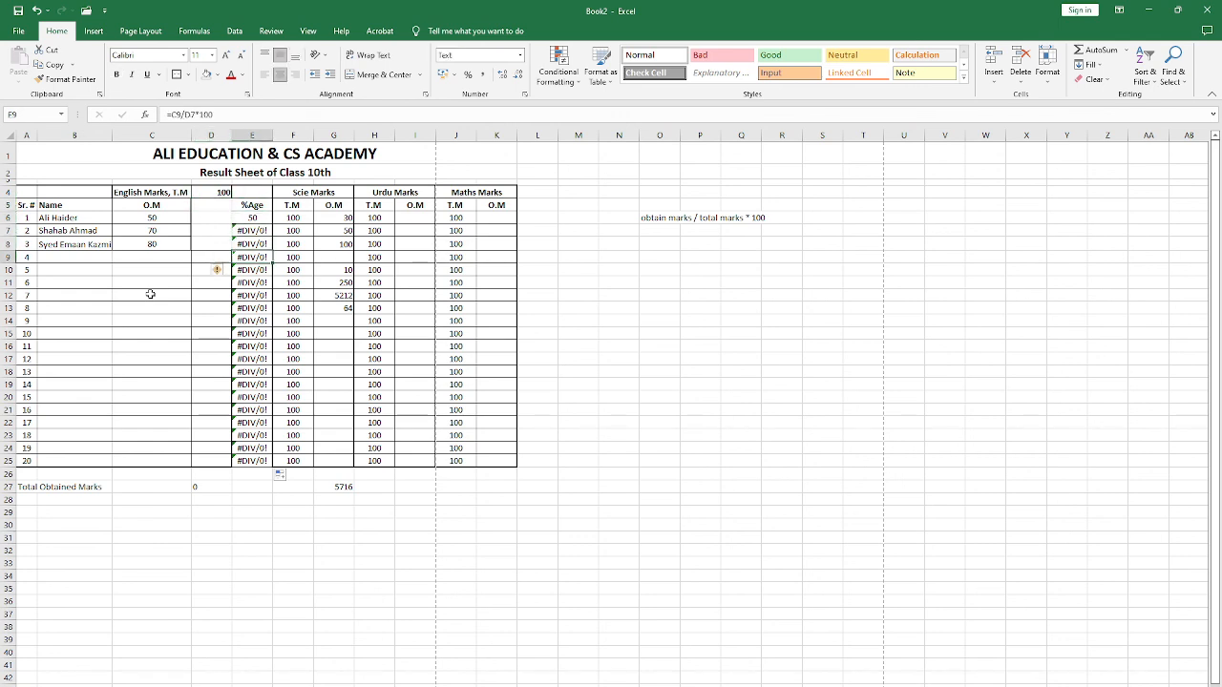
Step: Make the total marks reference in E6 absolute so the formula reads =C6/$D$4*100
key("Up")
key("Up")
key("Up")
key("Up")
key("Up")
key("Up")
key("Up")
key("Up")
key("Up")
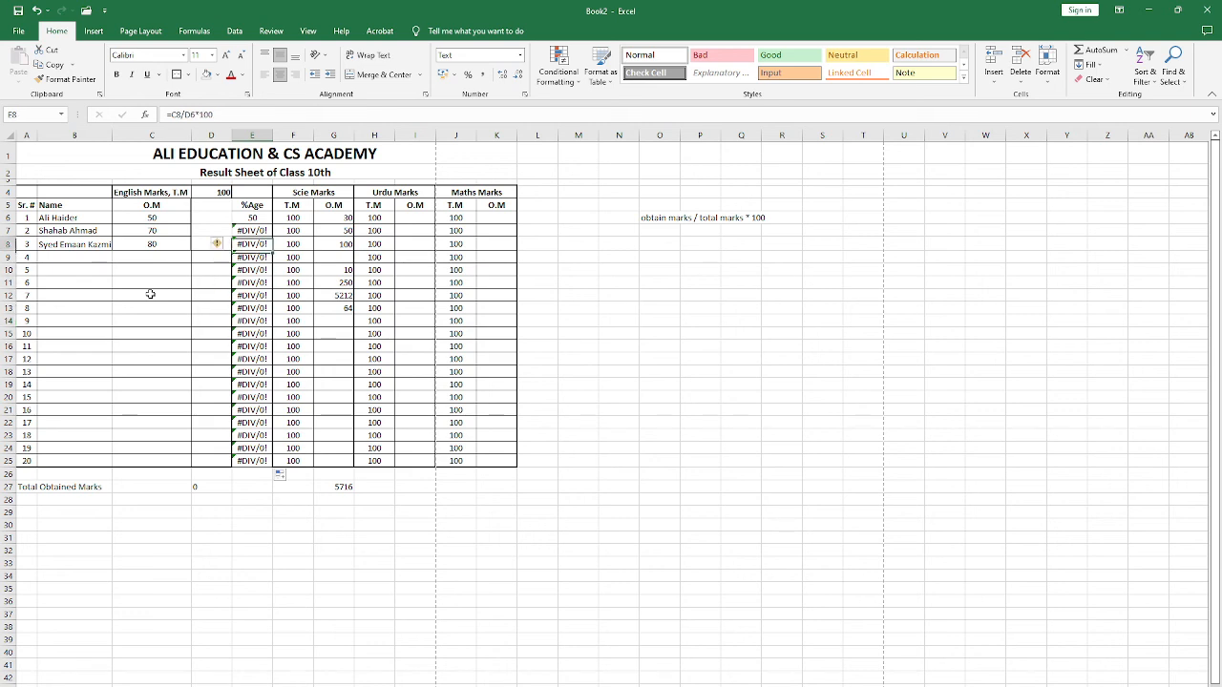
key("F2")
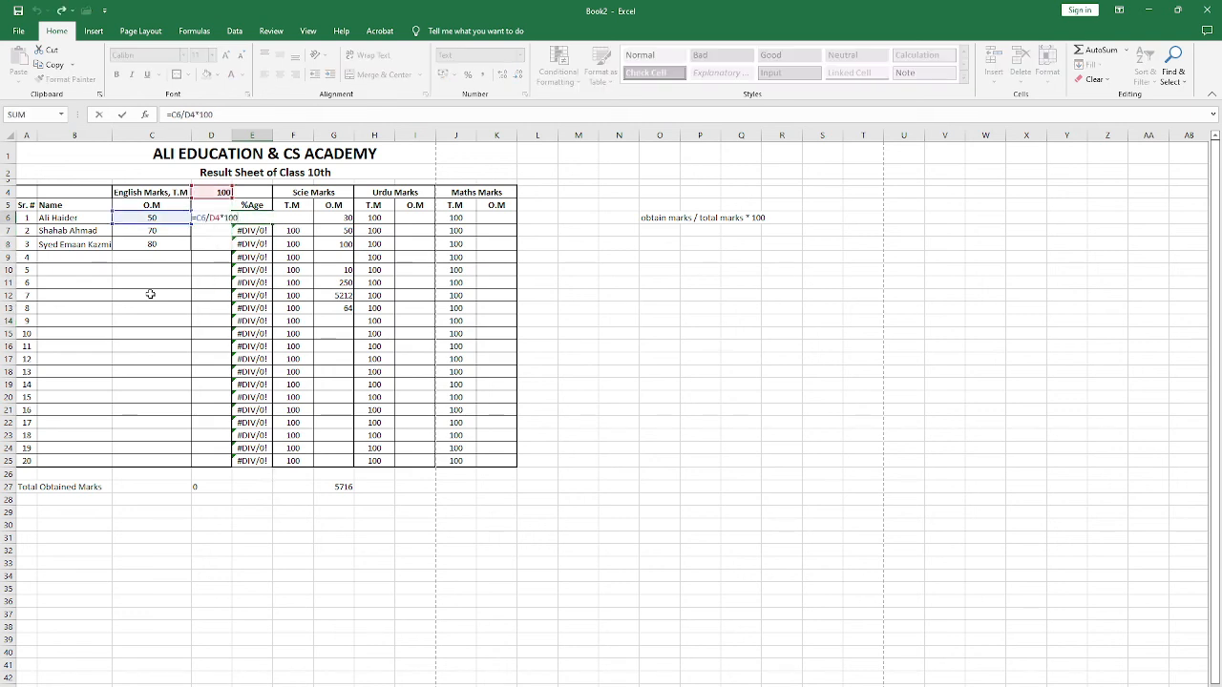
key("Left")
key("Left")
key("Right")
type("$D$")
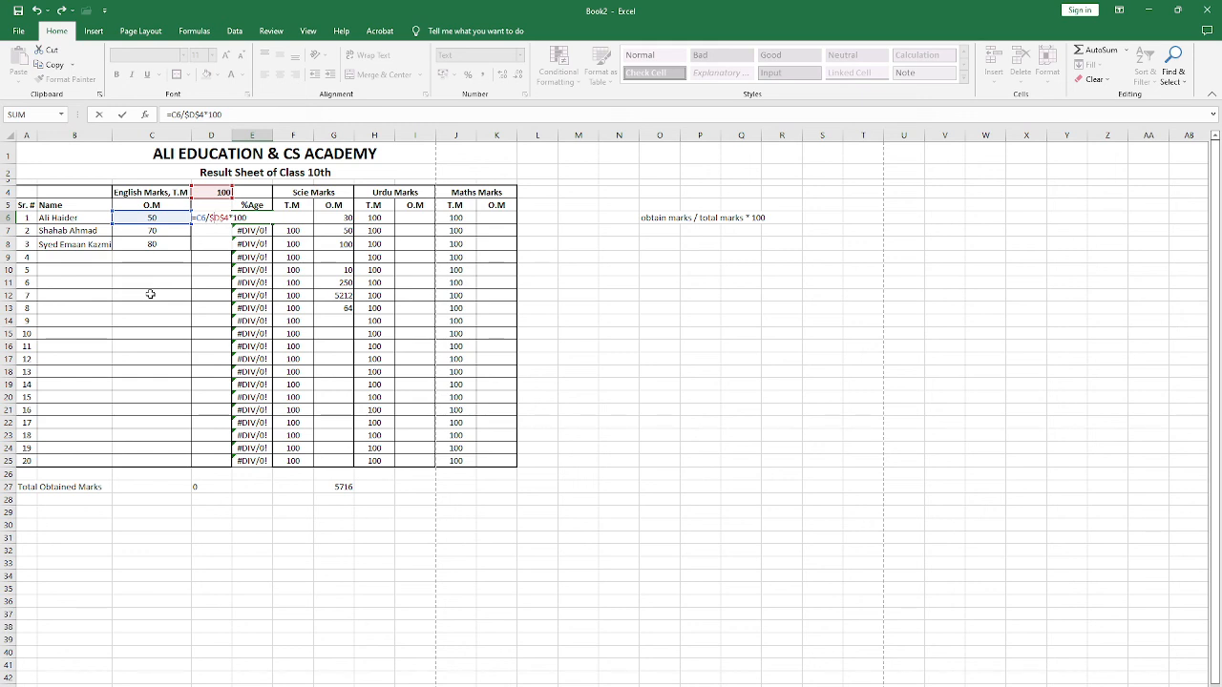
key("ctrl+Return")
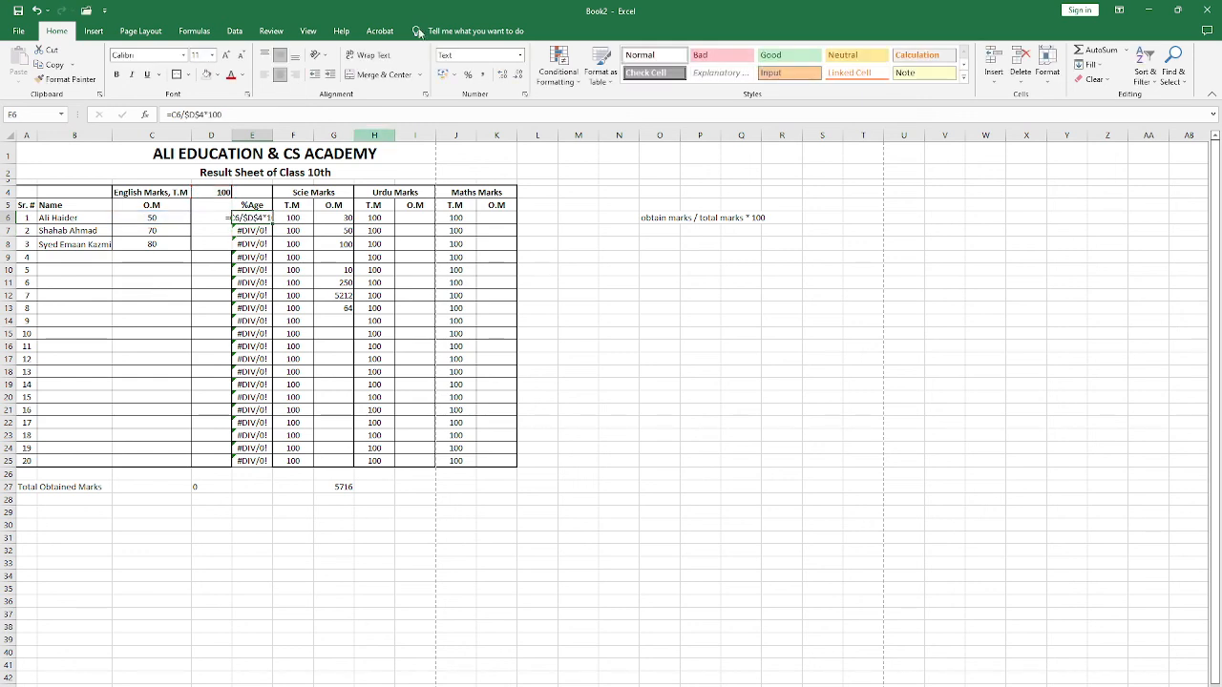
Step: Set E6 to the General number format and re-enter its formula =C6/$D$4*100 so it calculates
left_click(520, 55)
left_click(482, 72)
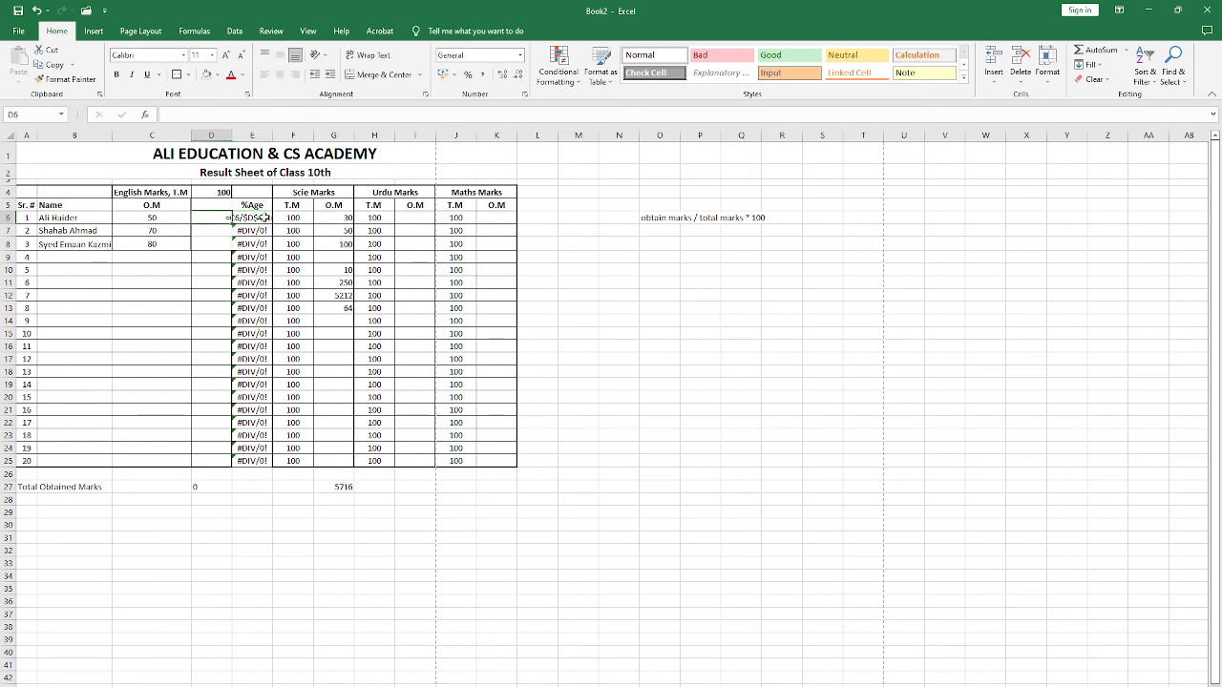
left_click(251, 115)
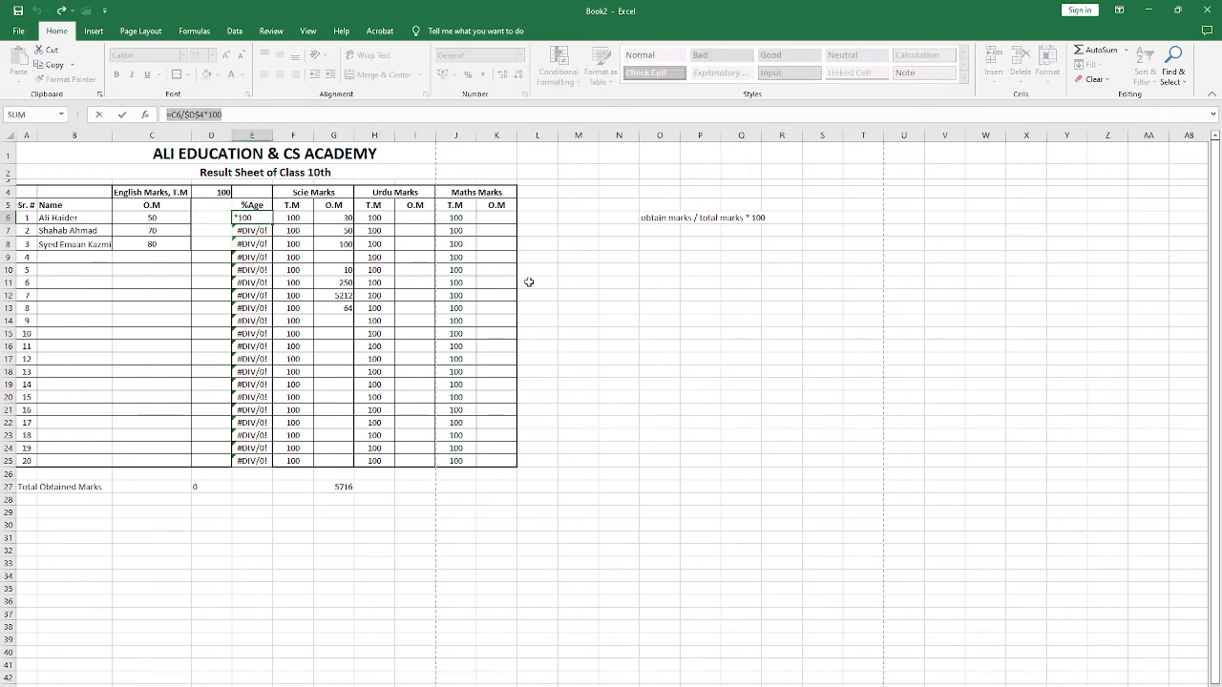
key("ctrl+Return")
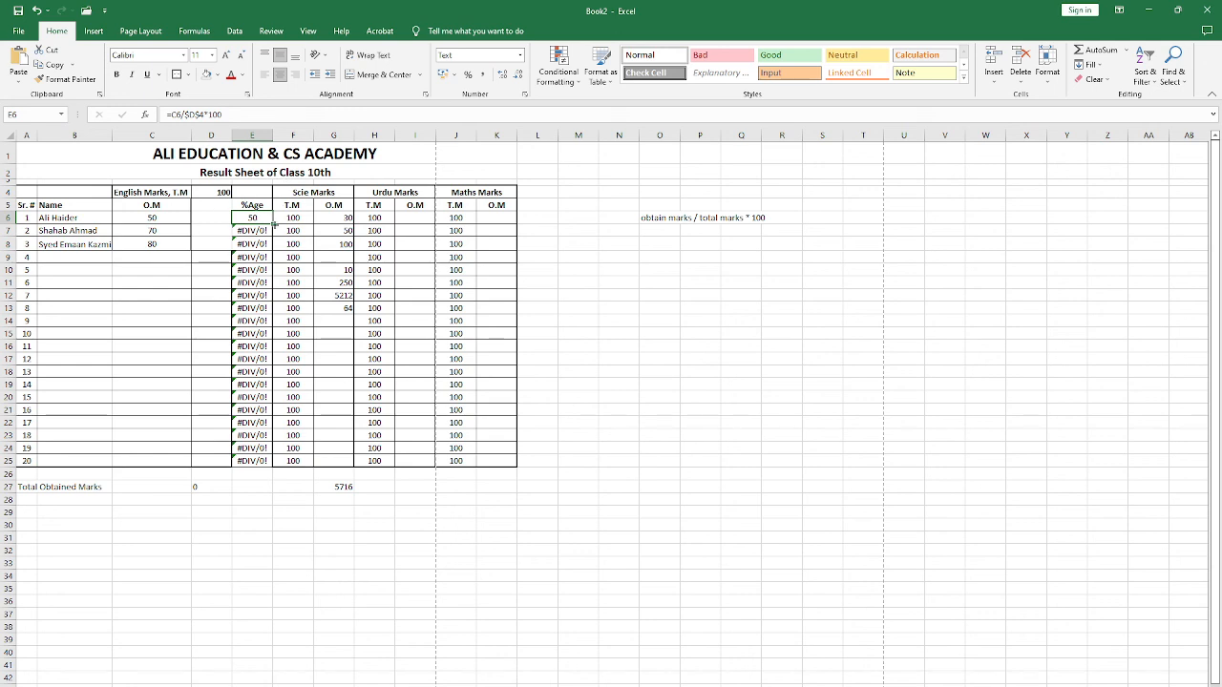
Step: Fill the absolute-reference percentage formula from E6 down to E25 and check the copies in E9 and E7
left_click_drag(273, 223, 272, 466)
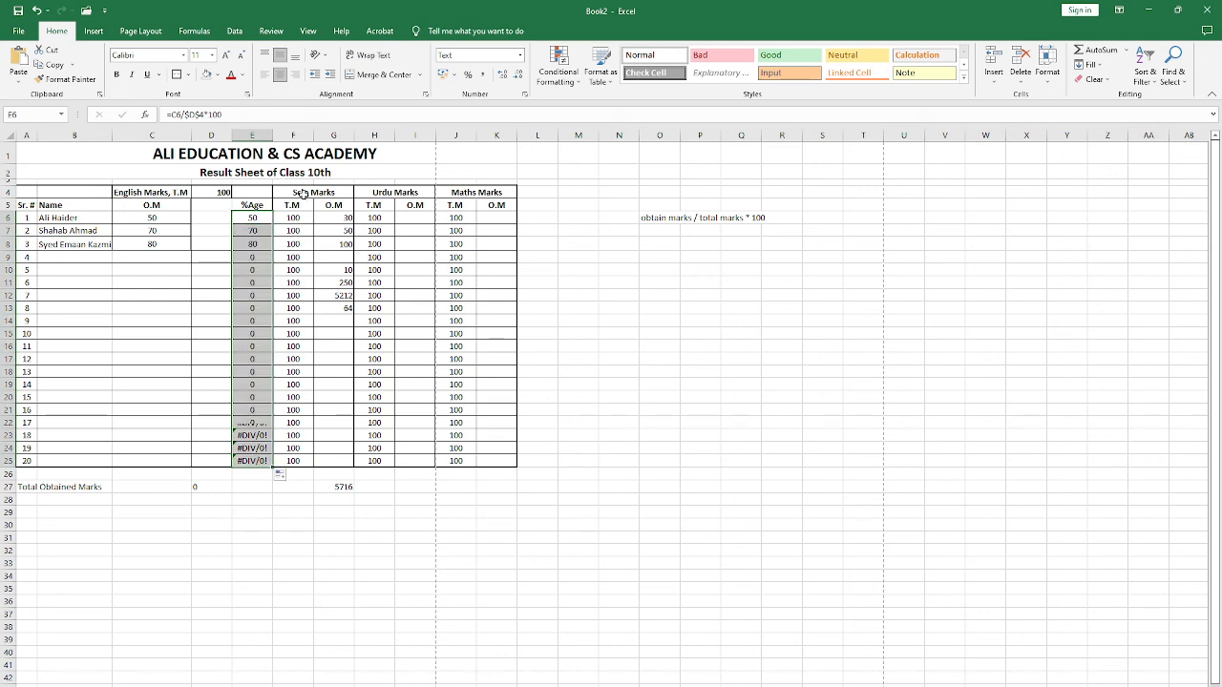
left_click(251, 261)
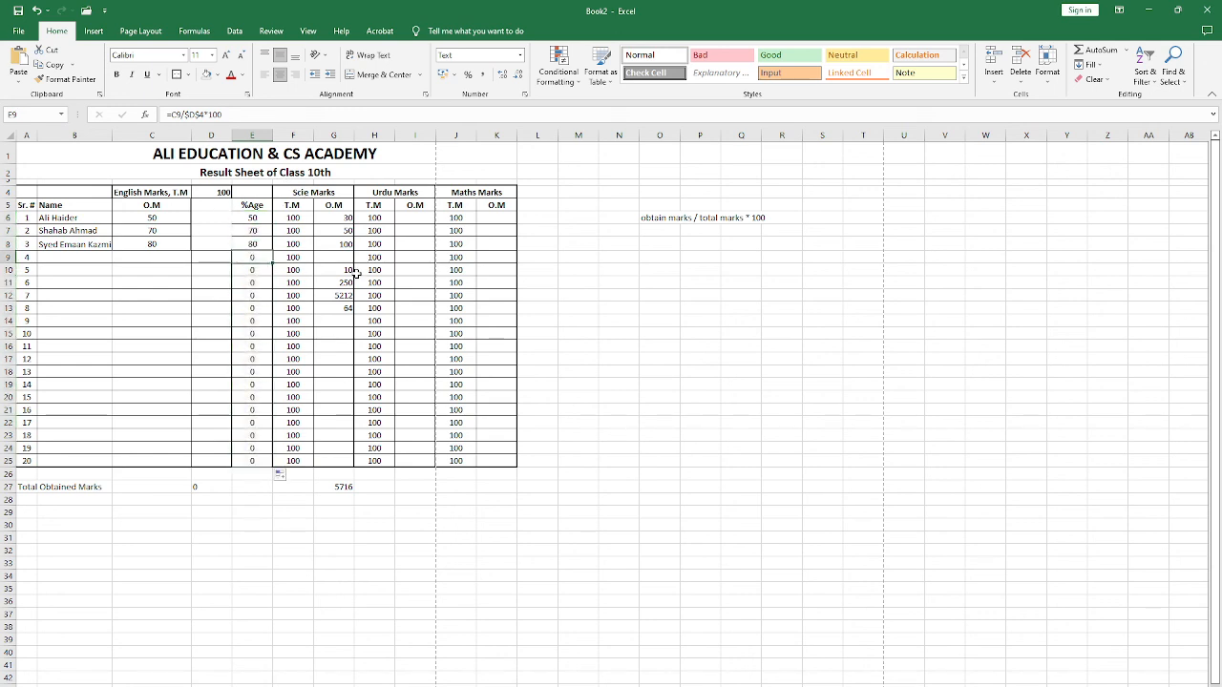
key("Up")
key("Up")
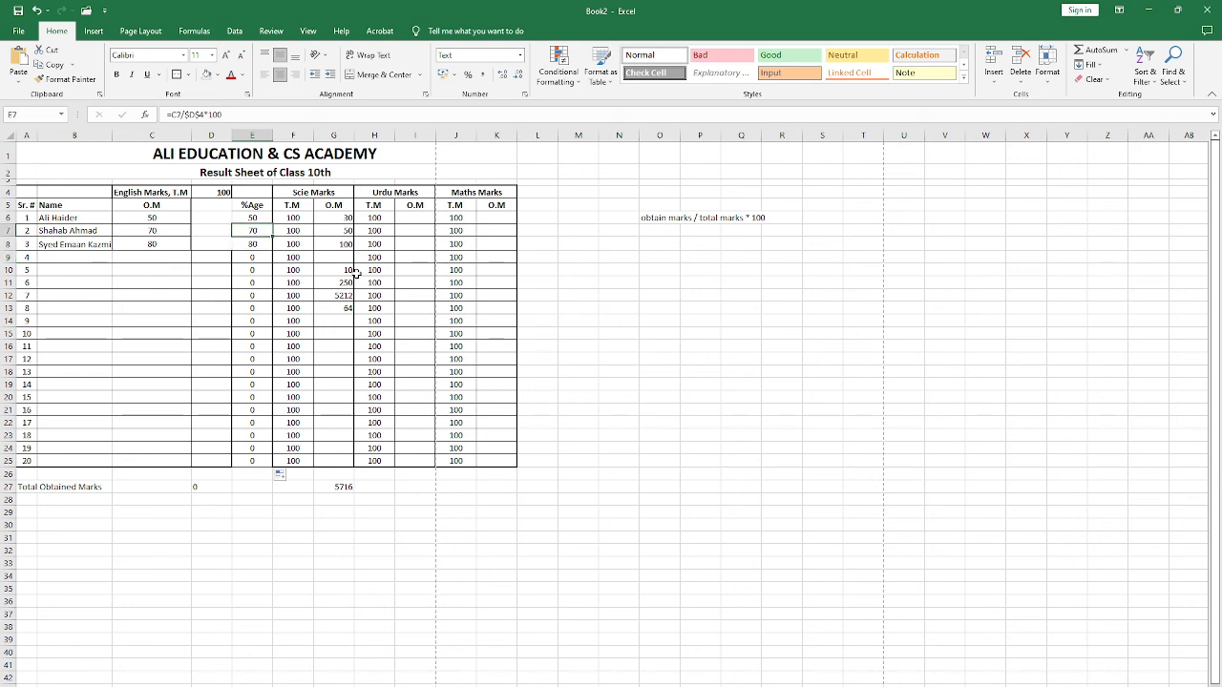
Step: Check the percentage formulas down column E from E7 to E16 and back up to E6 for the fixed $D$4 reference
key("Down")
key("Down")
key("Down")
key("Down")
key("Down")
key("Down")
key("Down")
key("Down")
key("Down")
key("Down")
key("Down")
key("Down")
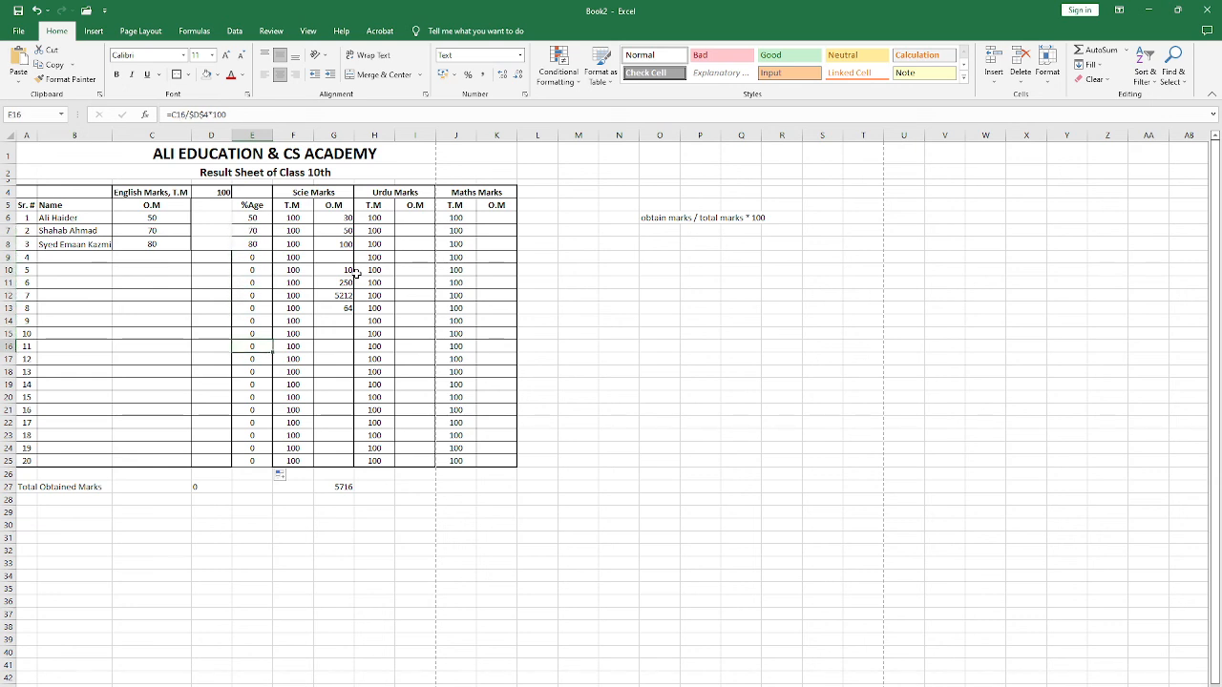
key("Up")
key("Up")
key("Up")
key("Up")
key("Up")
key("Up")
key("Up")
key("Up")
key("Up")
key("Up")
key("Up")
key("Up")
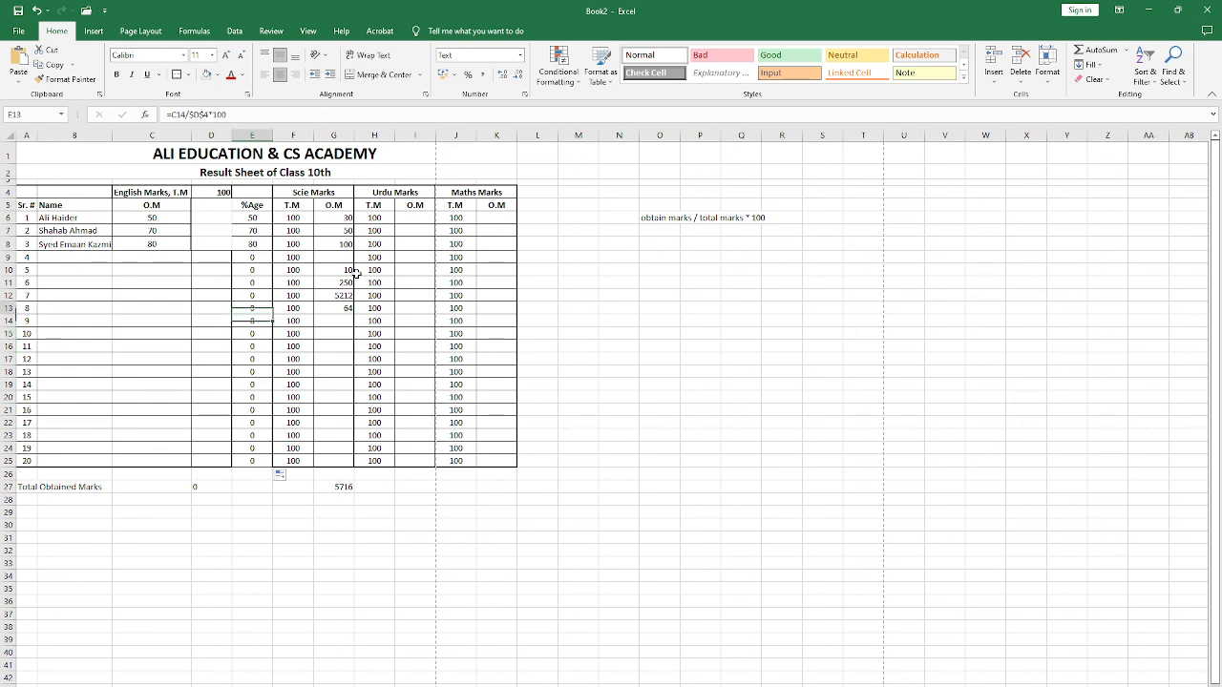
key("Up")
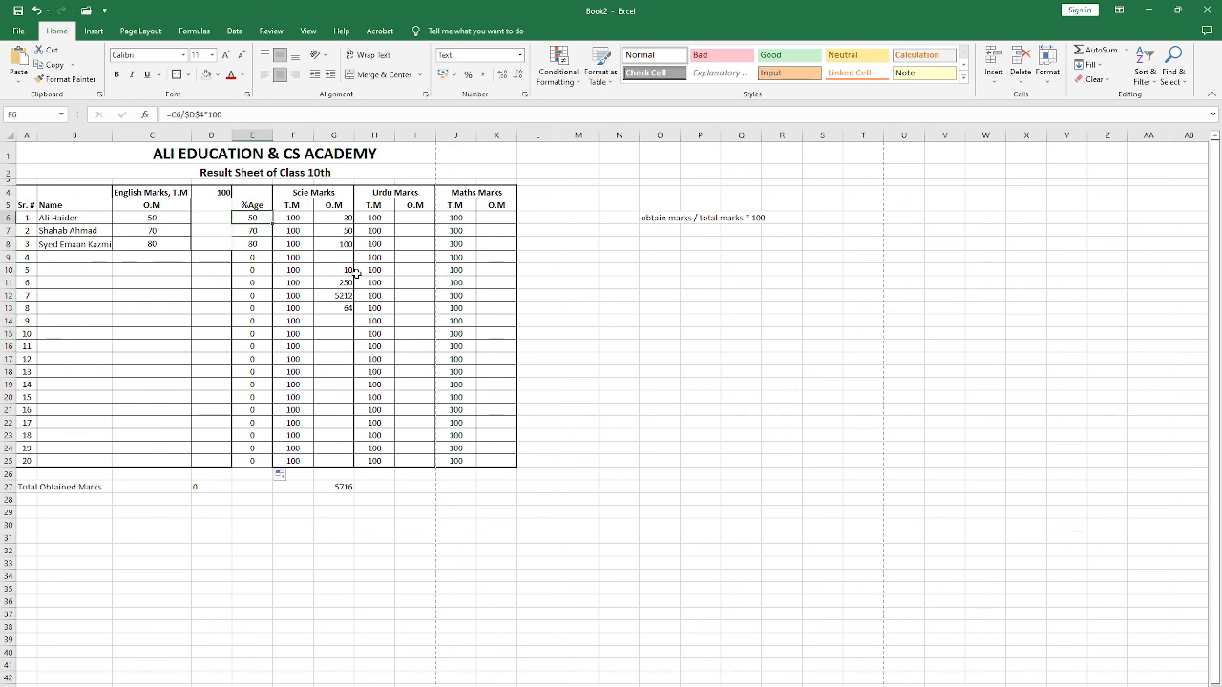
Step: Review the percentage formula note beside the table and the Total Obtained Marks row with its sums in D27 and G27
left_click(341, 246)
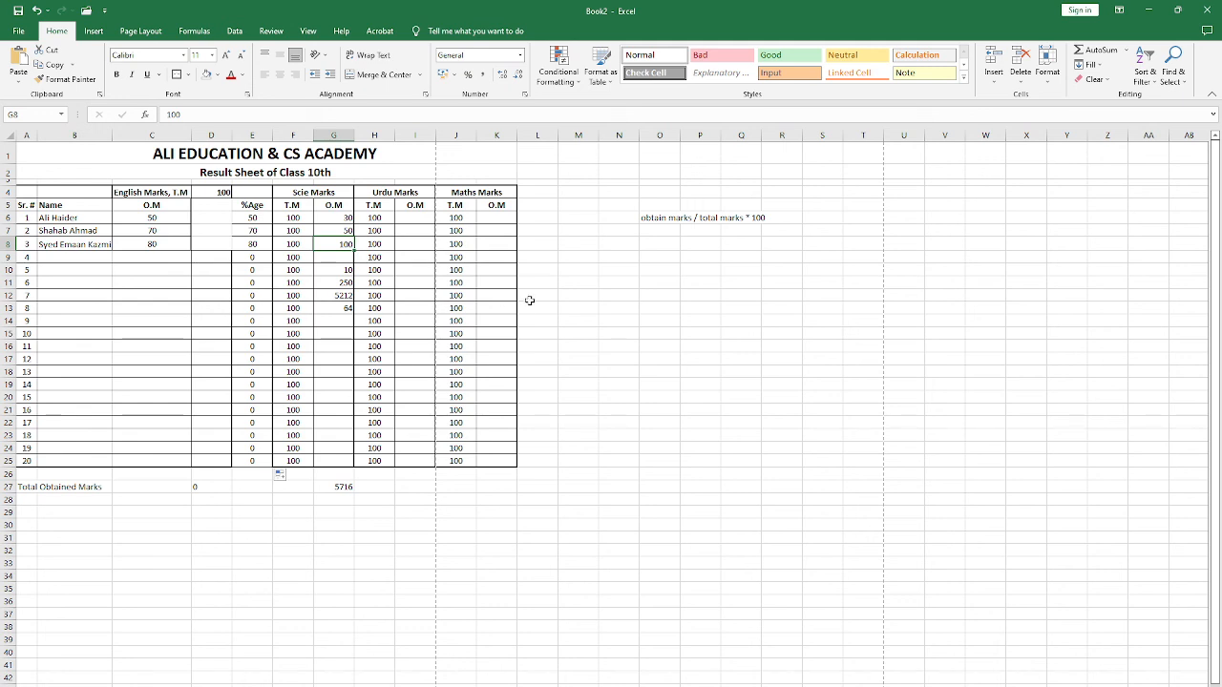
left_click(646, 219)
left_click(619, 294)
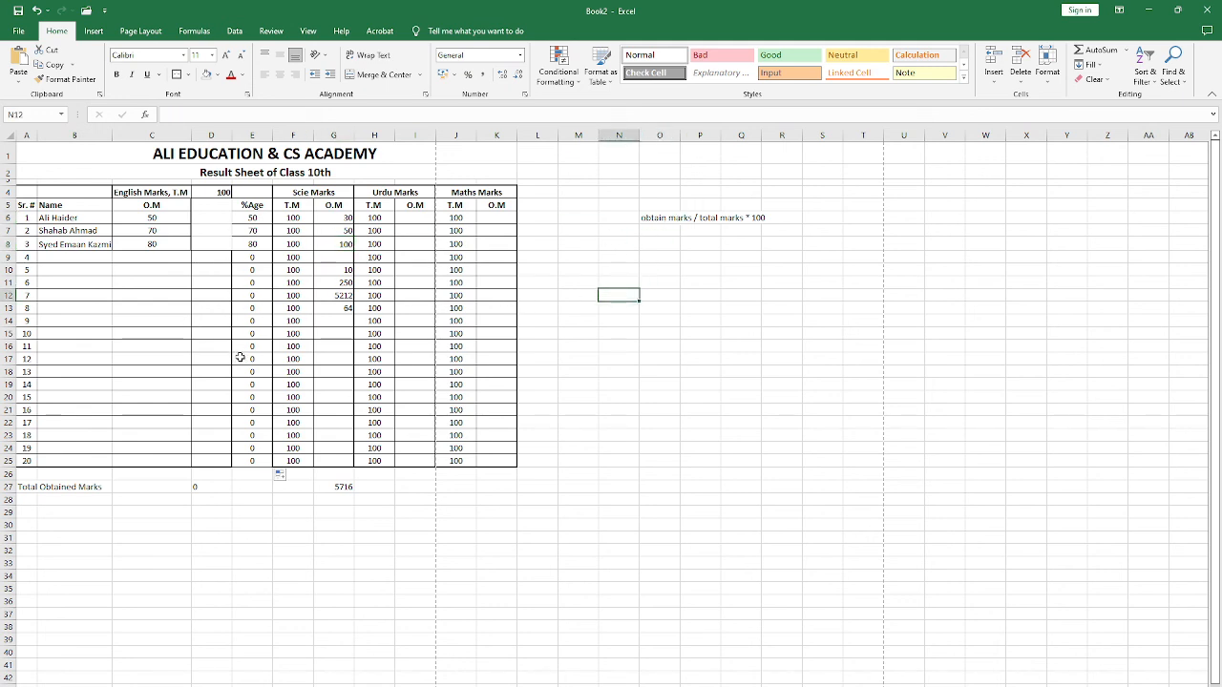
left_click(229, 484)
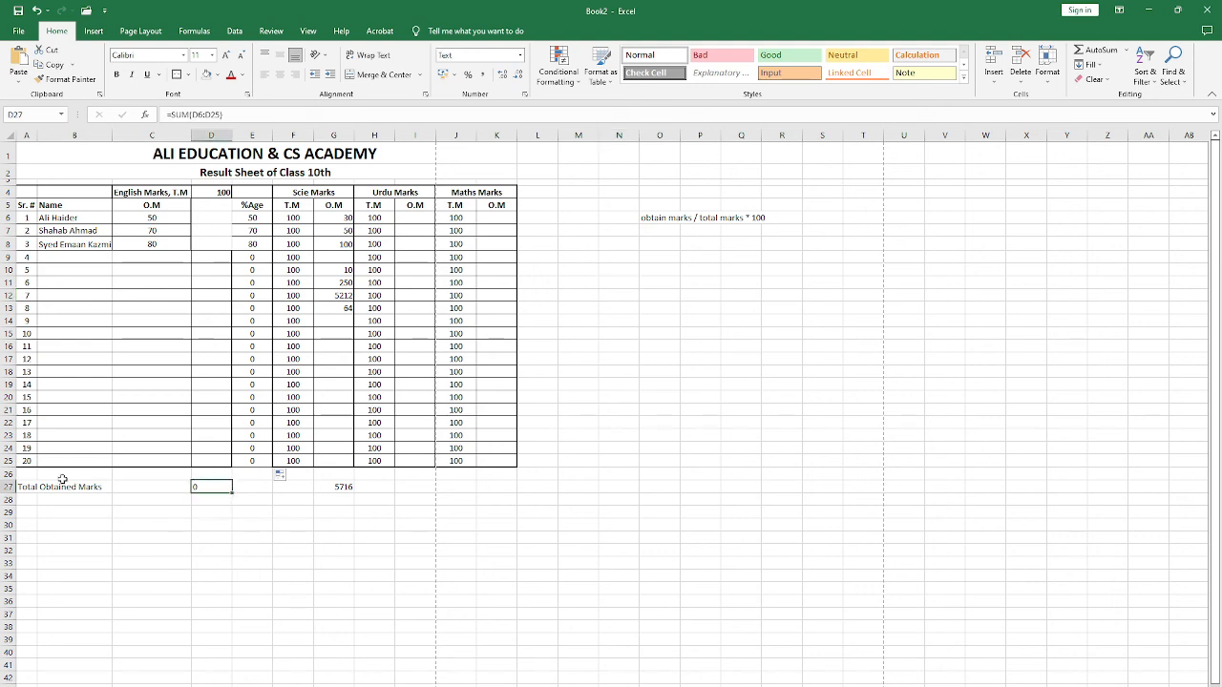
left_click(36, 488)
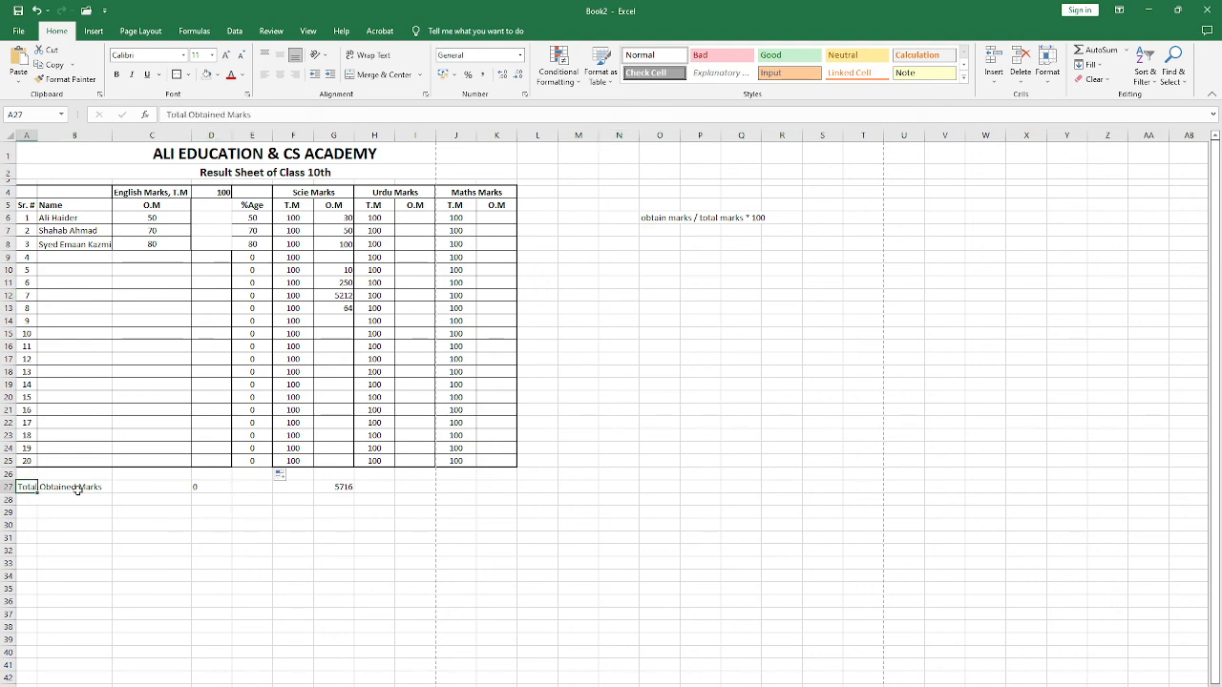
left_click(333, 487)
left_click(229, 503)
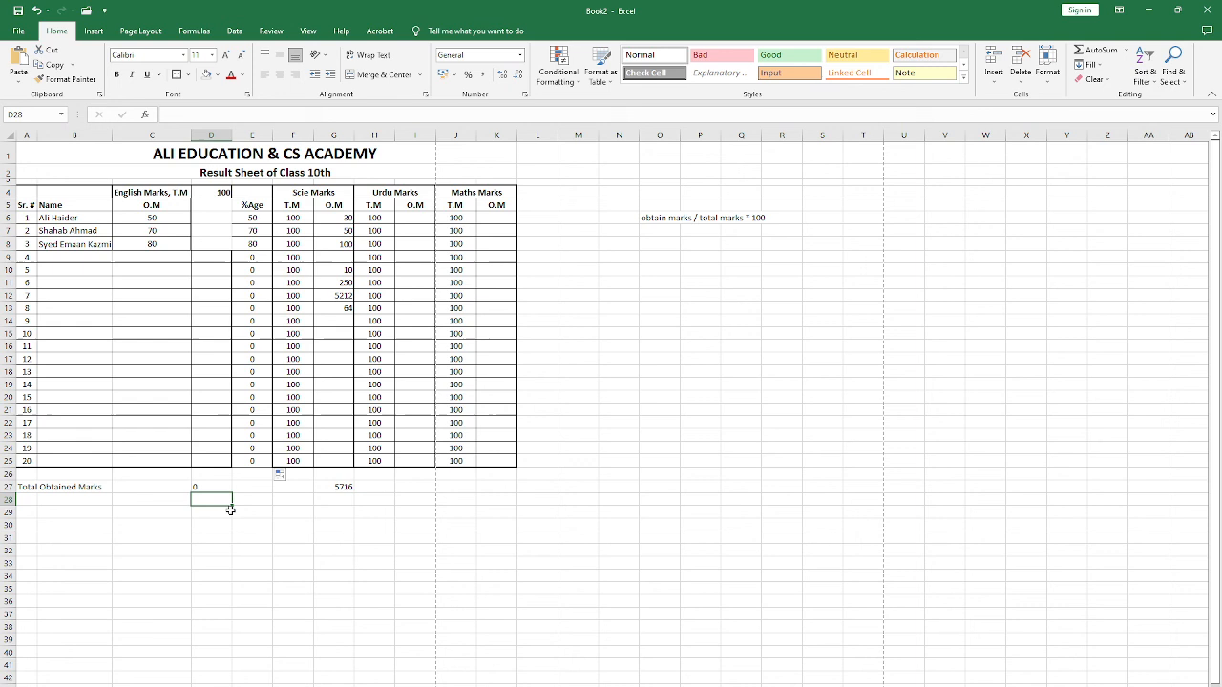
Step: Browse the function suggestions for =n and =pro in C30, read the description of PRODUCT, and cancel the entry
left_click(168, 527)
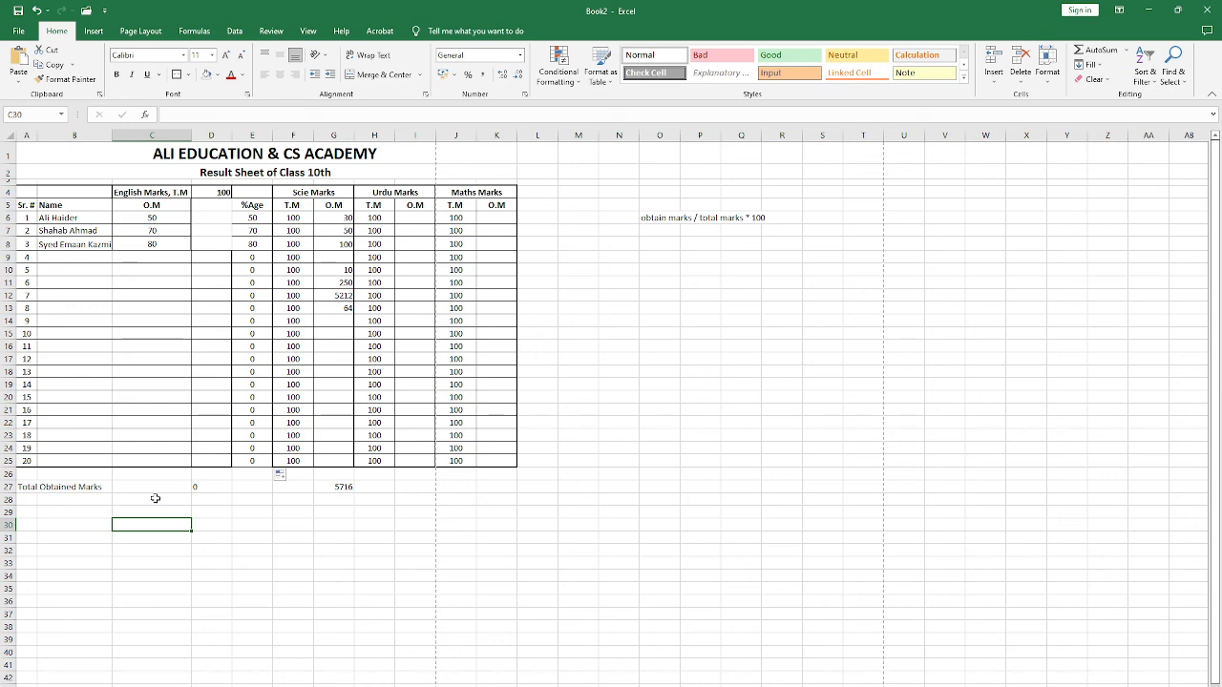
type("=")
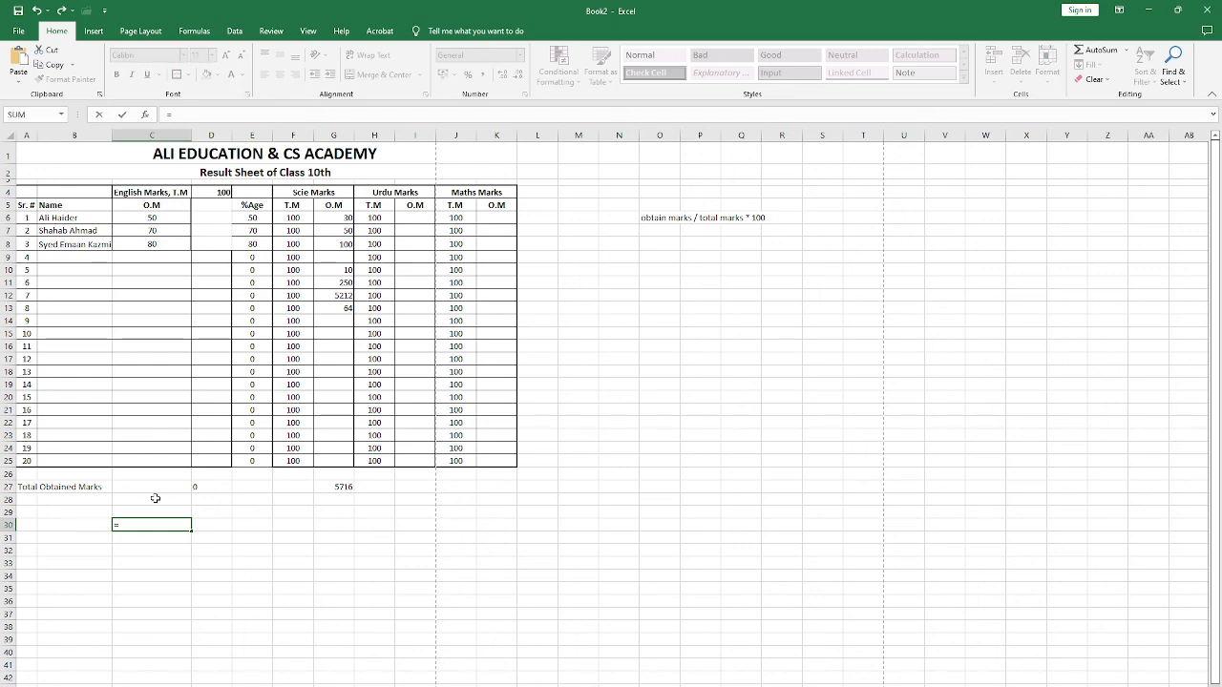
type("n")
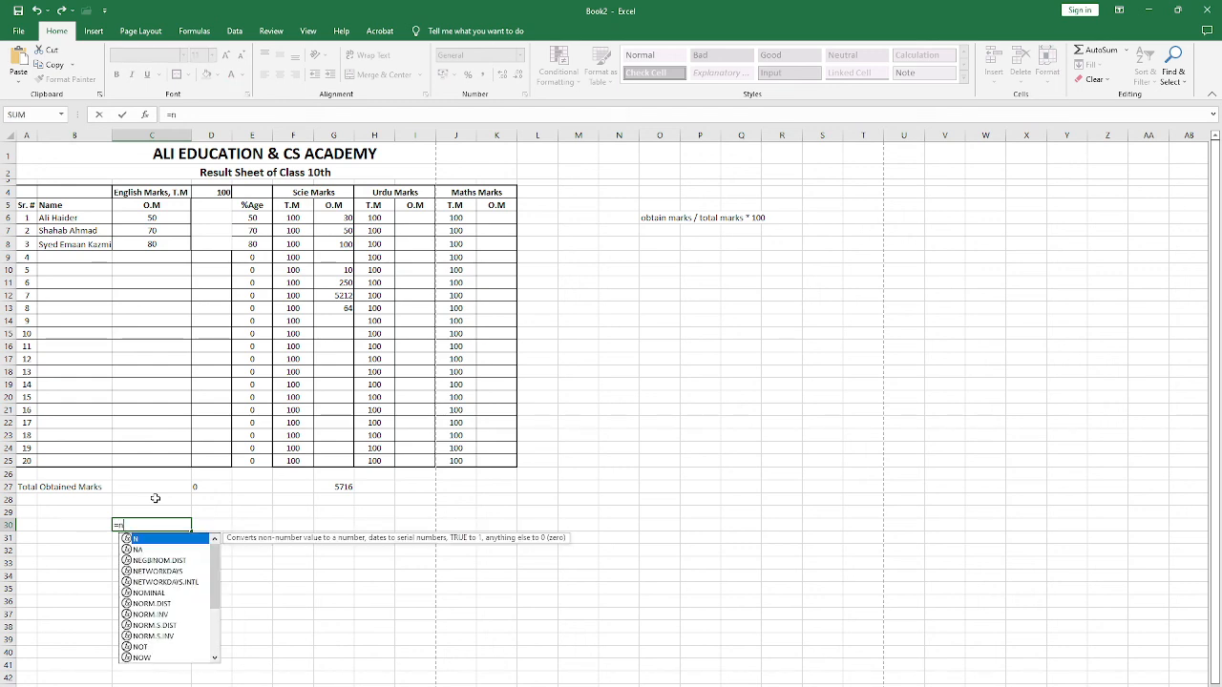
scroll(158, 590, "down", 3)
scroll(159, 597, "up", 3)
key("BackSpace")
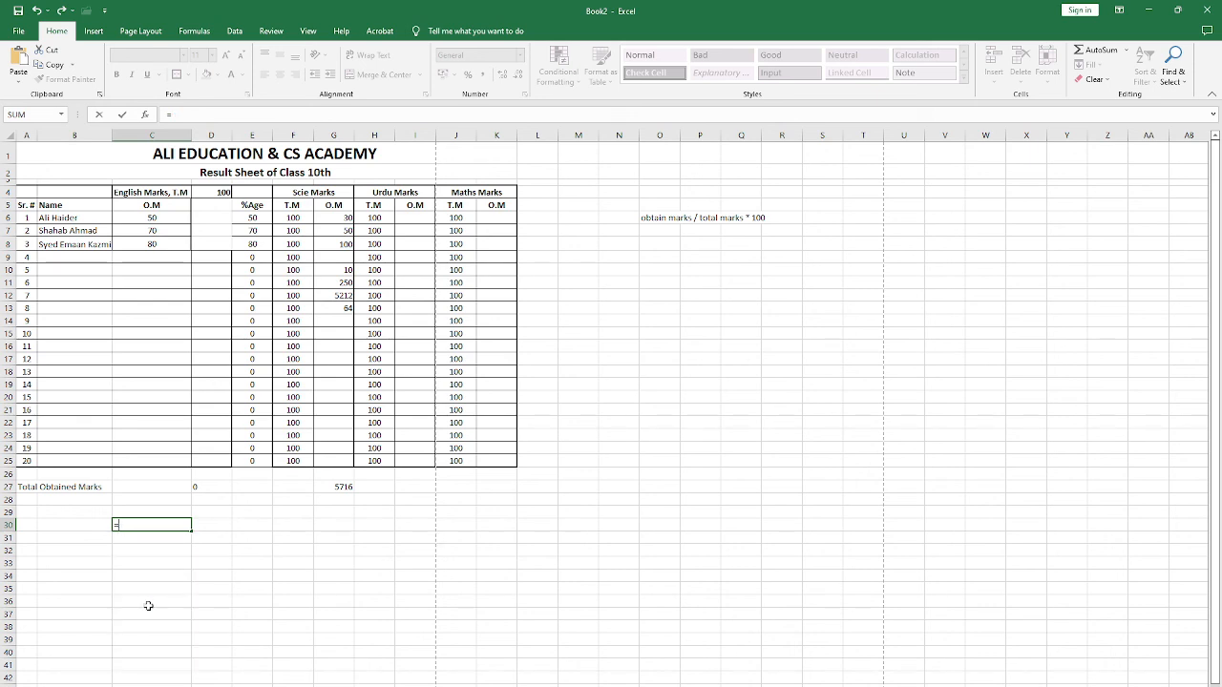
type("p")
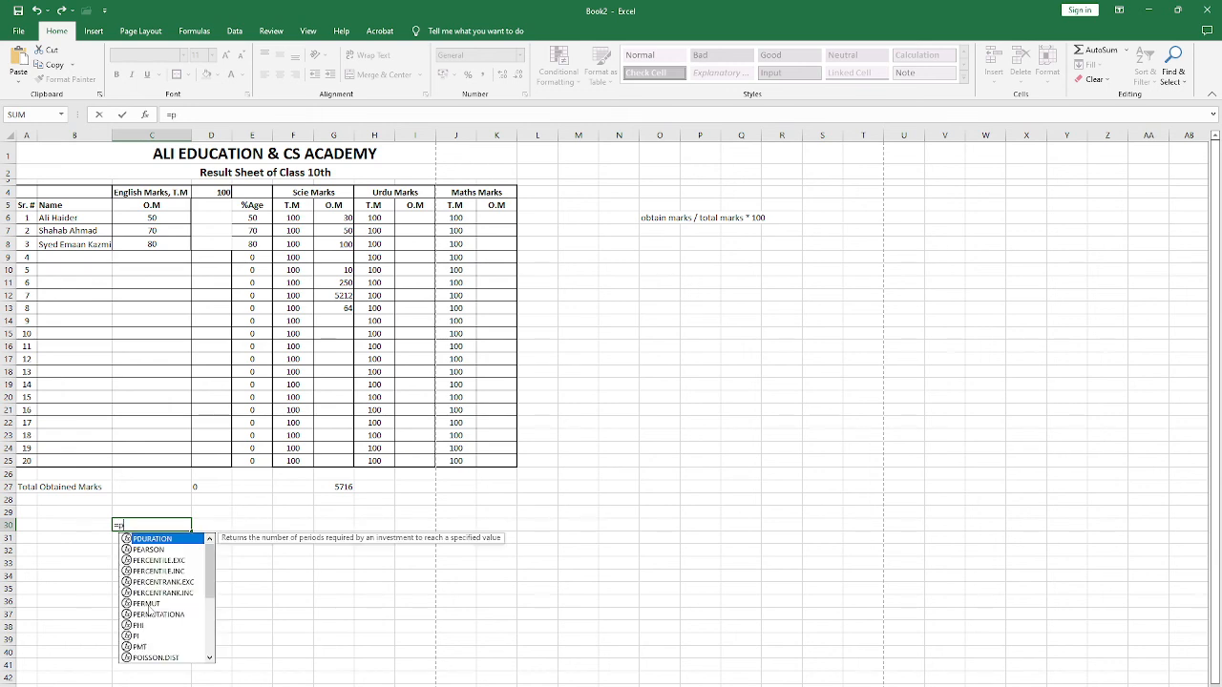
type("r")
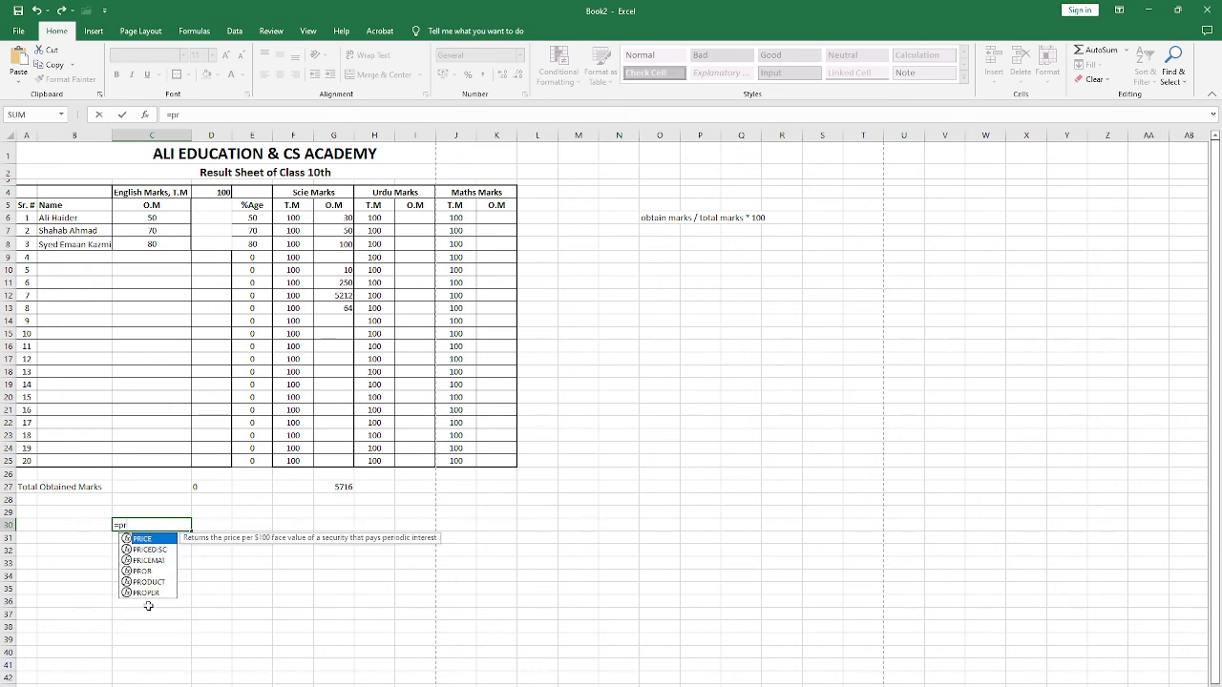
type("o")
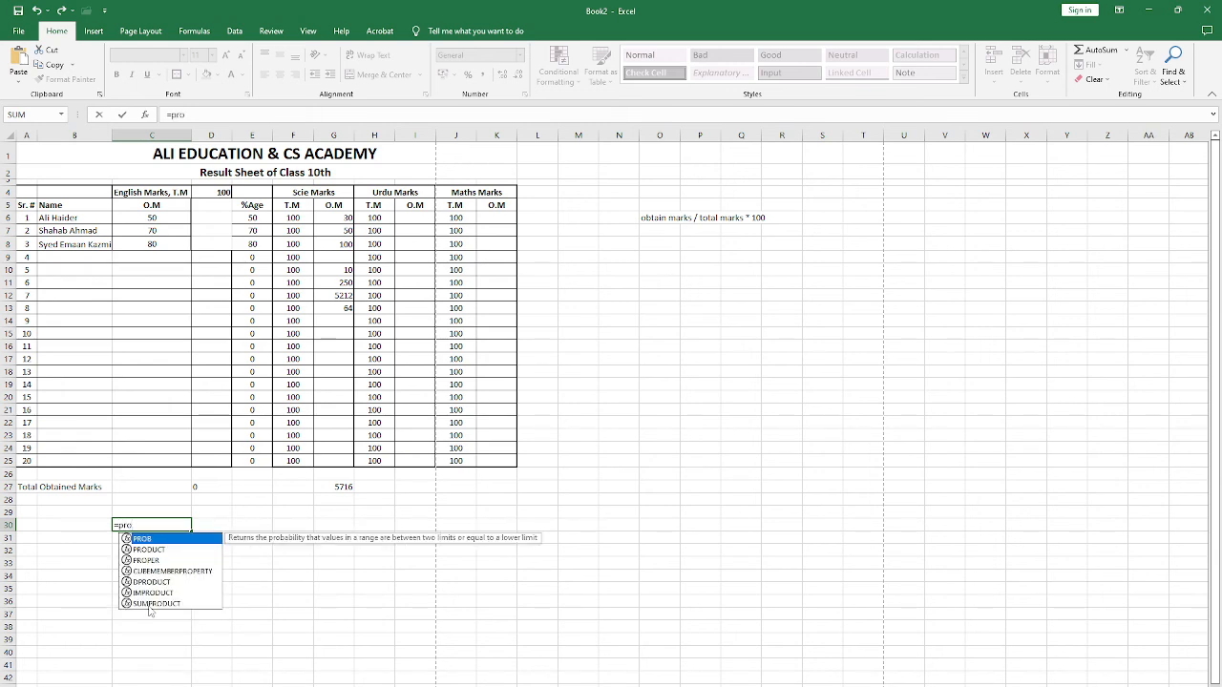
left_click(150, 550)
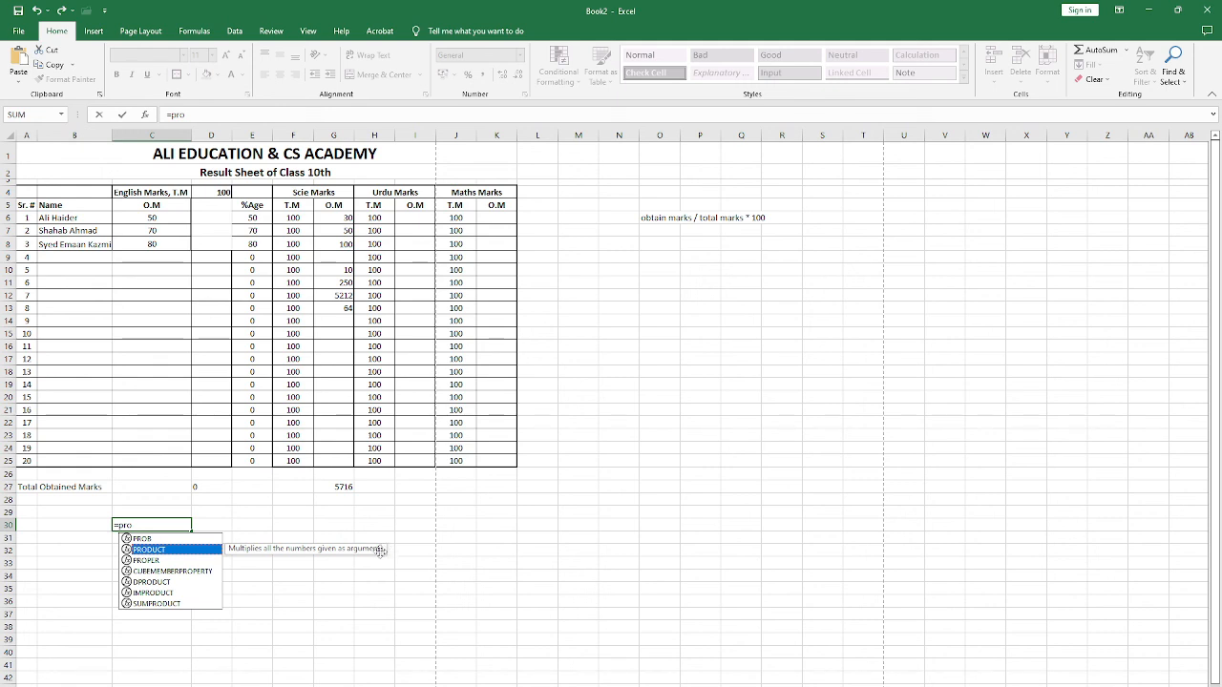
key("Escape")
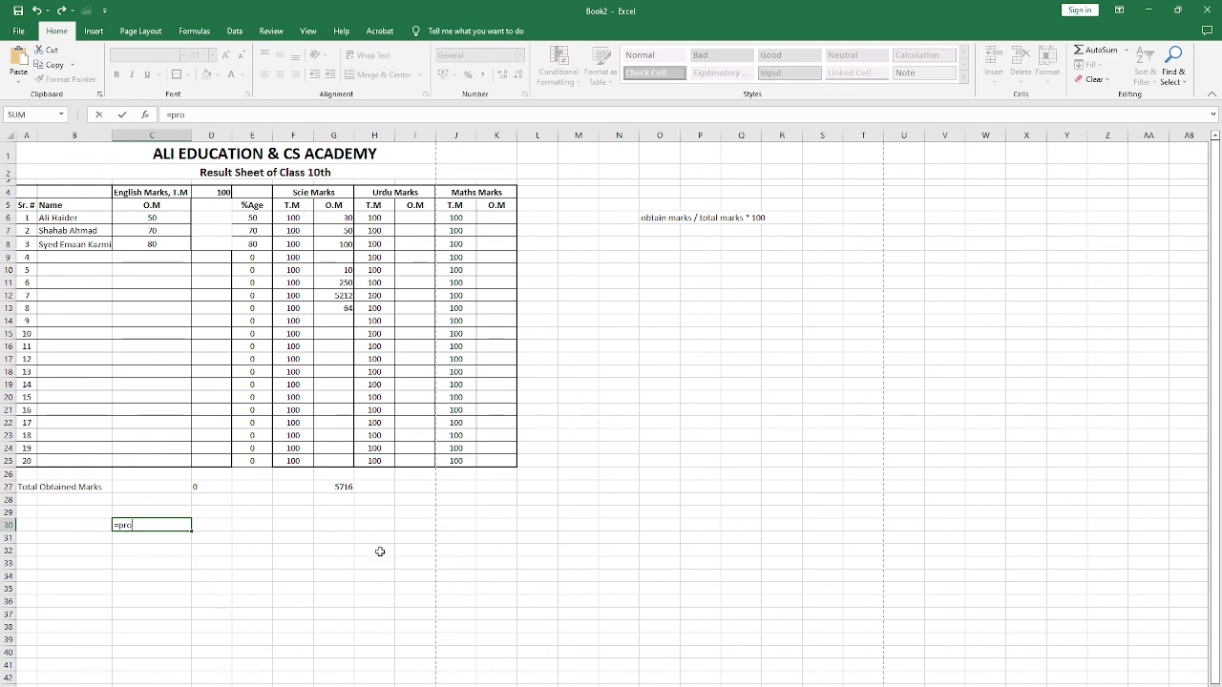
key("Escape")
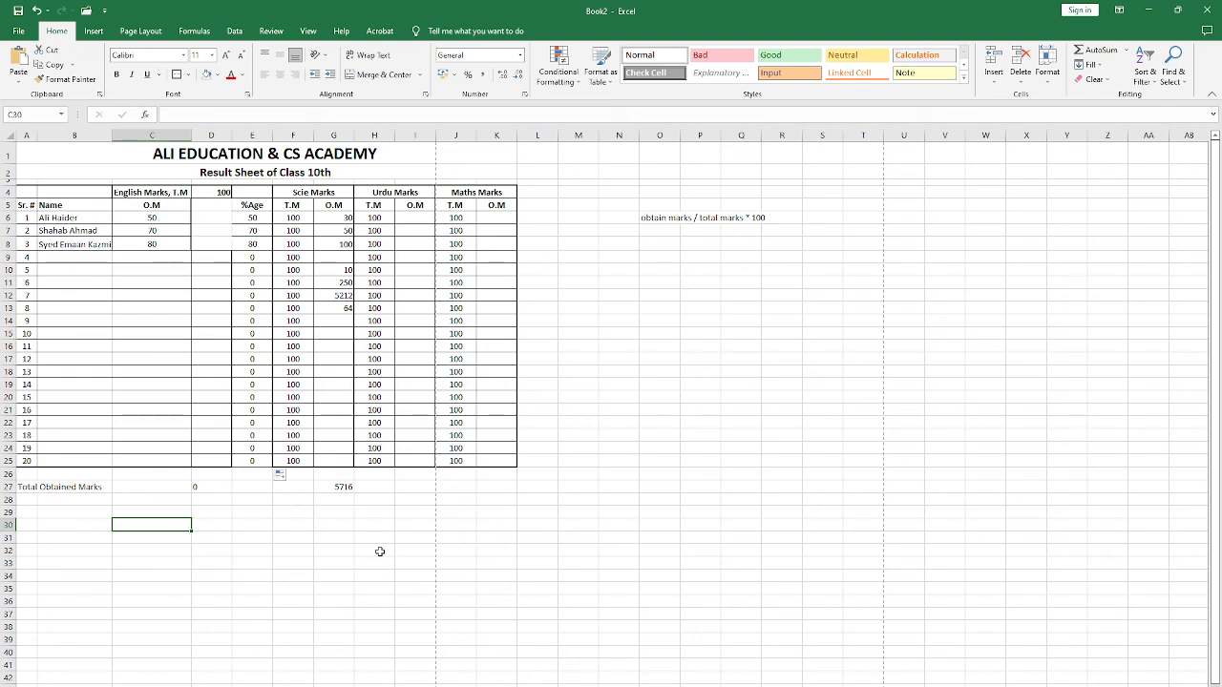
Step: Check both pages of the result sheet in the print preview and return to the worksheet
key("ctrl+p")
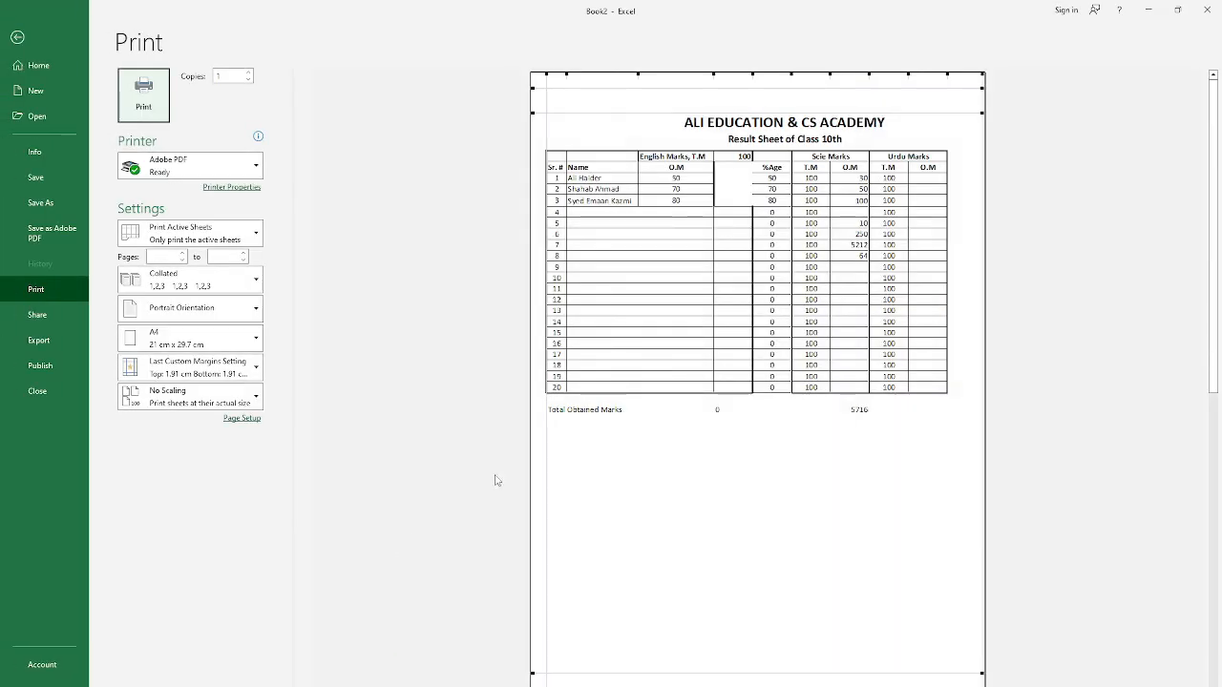
scroll(622, 405, "down", 1)
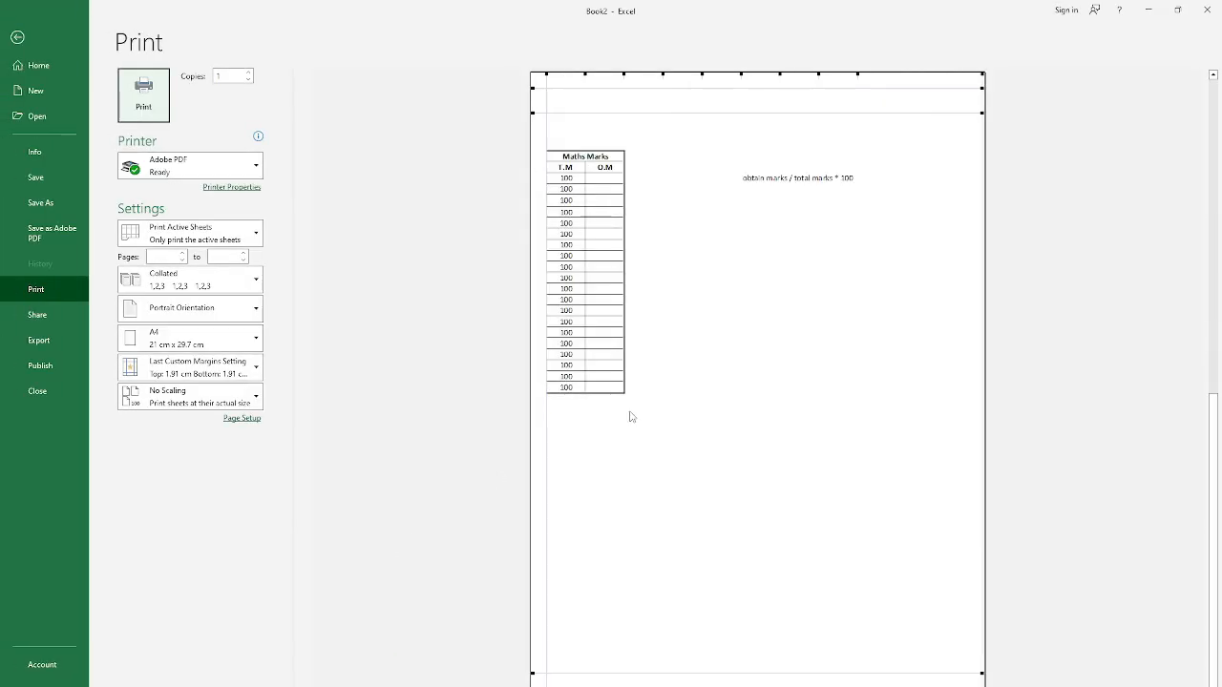
scroll(622, 411, "up", 1)
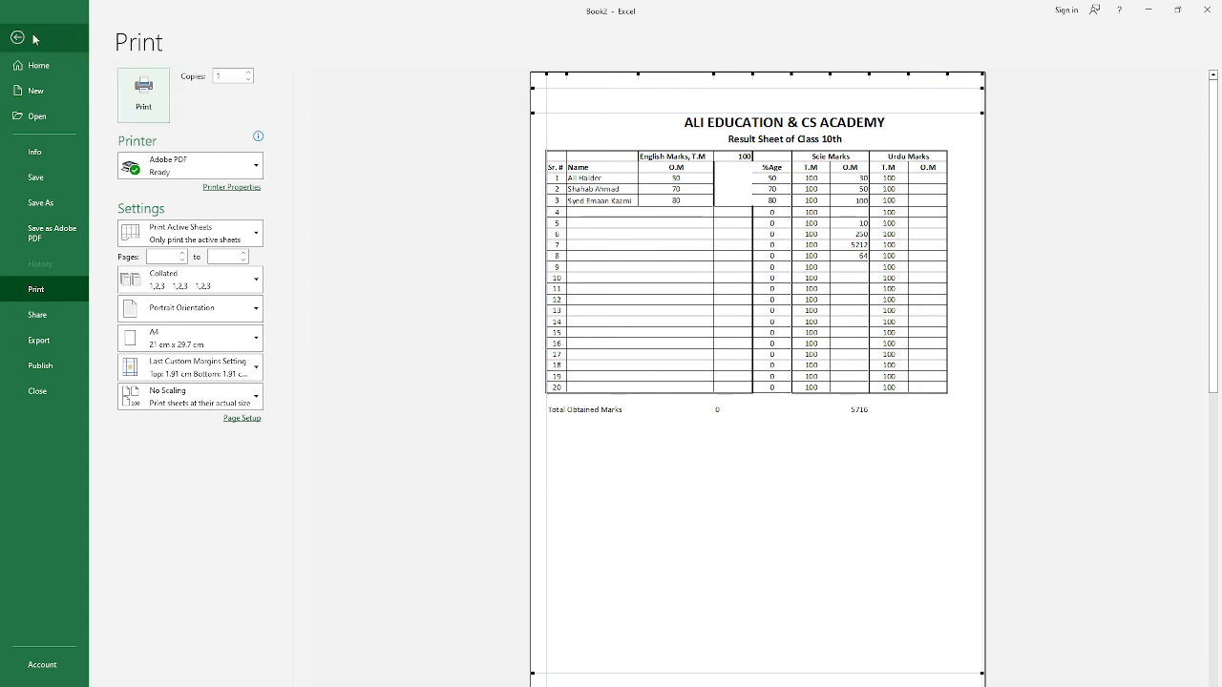
left_click(84, 44)
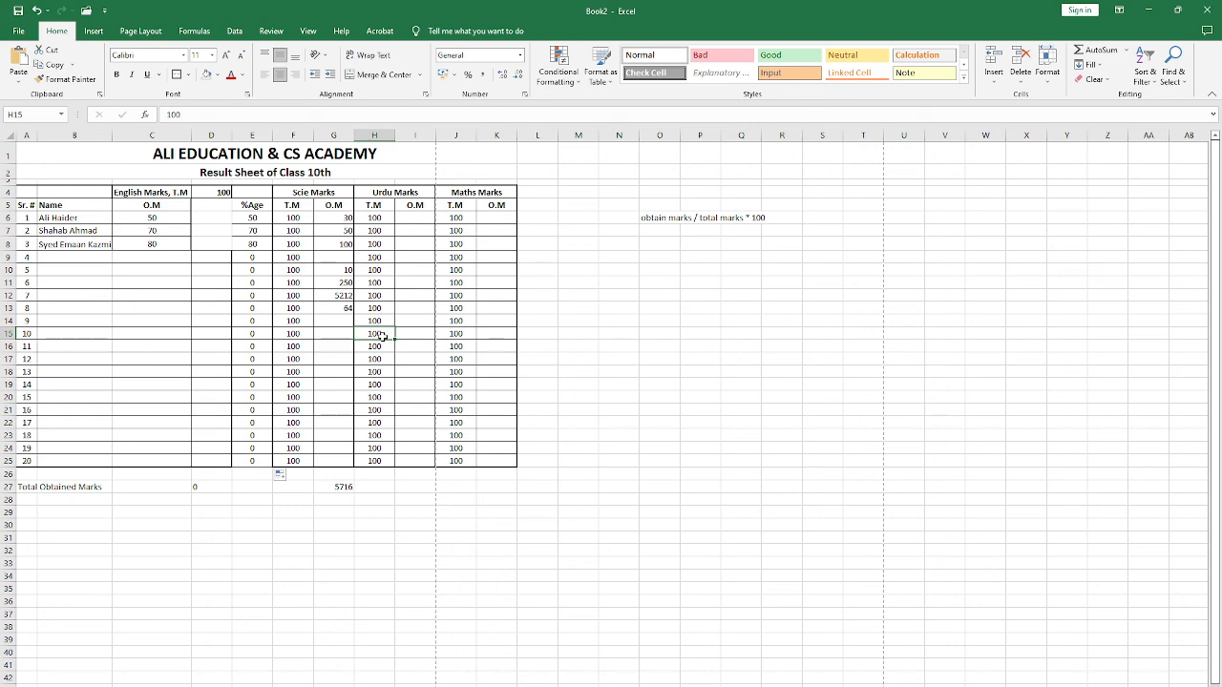
left_click(298, 396)
left_click(200, 375)
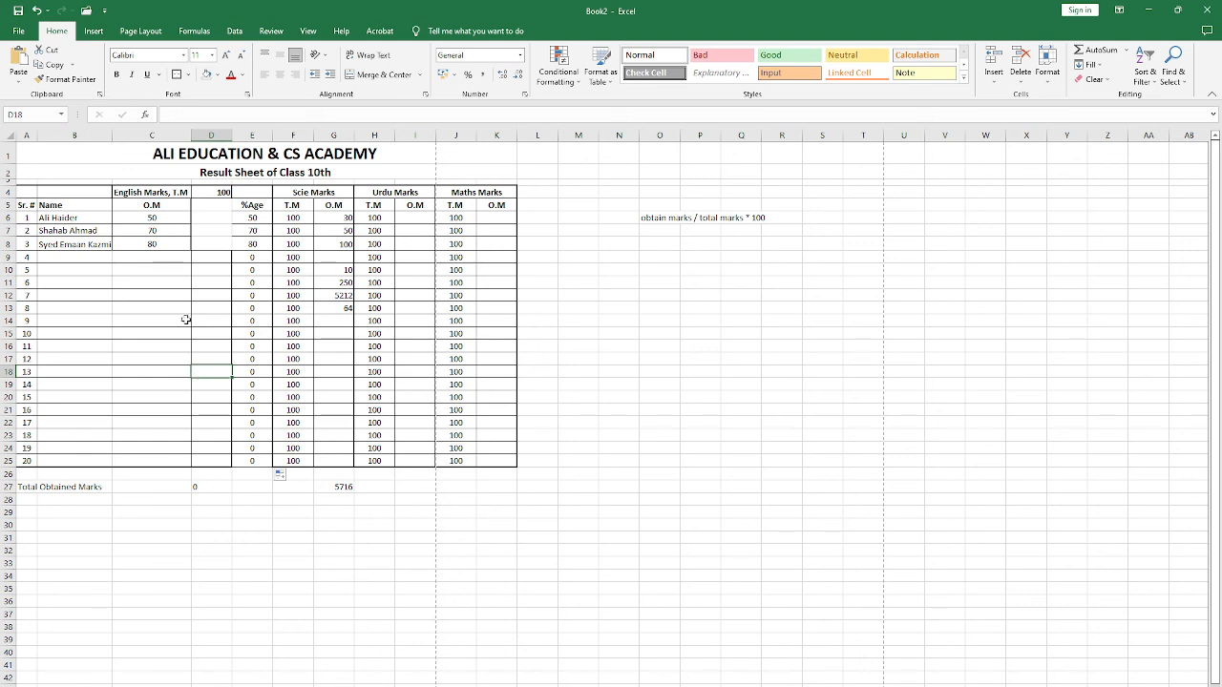
left_click(120, 304)
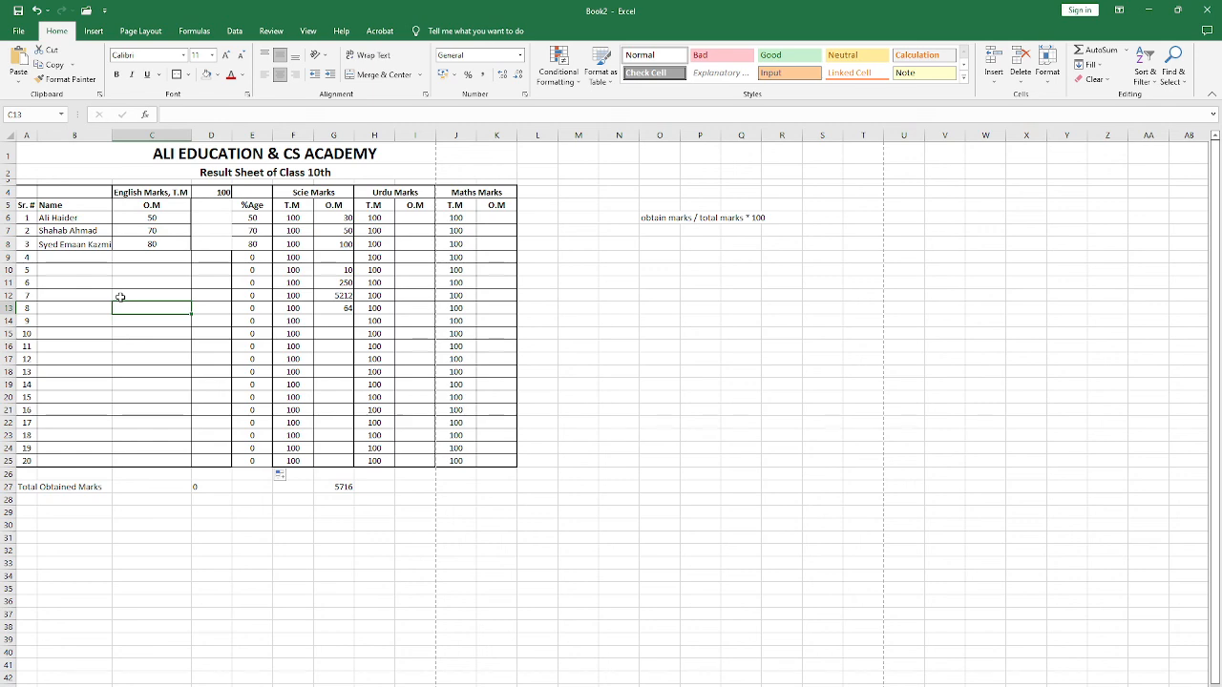
left_click(119, 274)
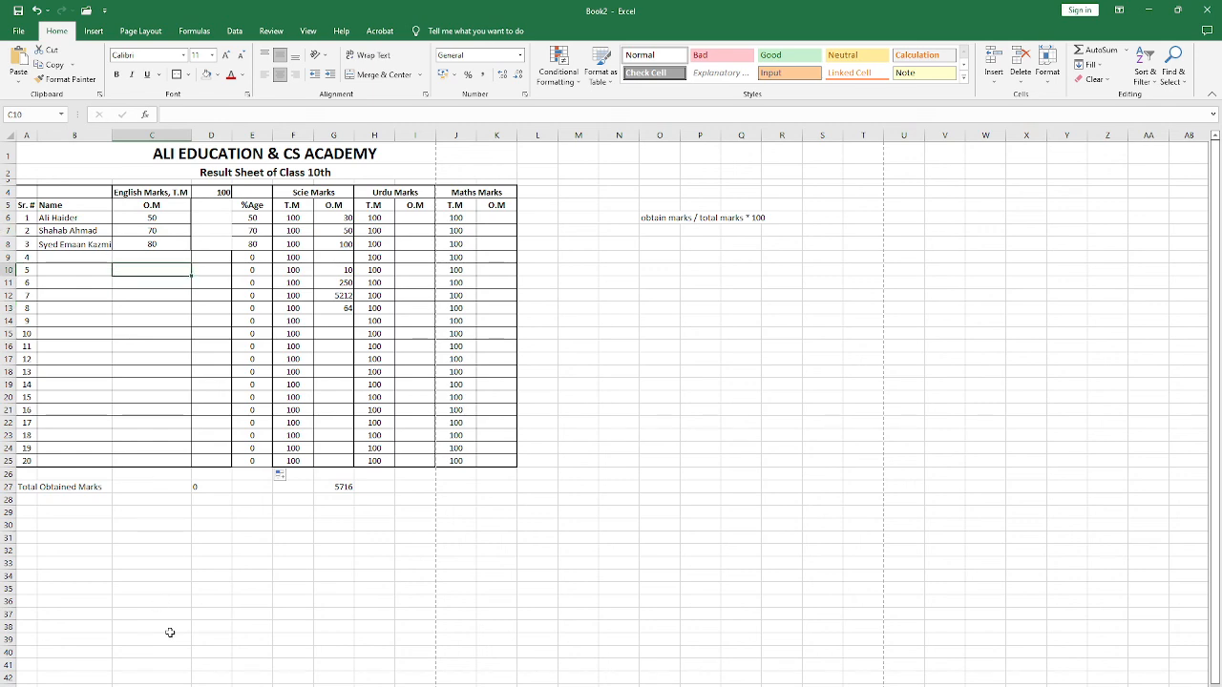
Step: Save the workbook as My First WB in the Documents folder, replacing the existing file, and close it
key("ctrl+s")
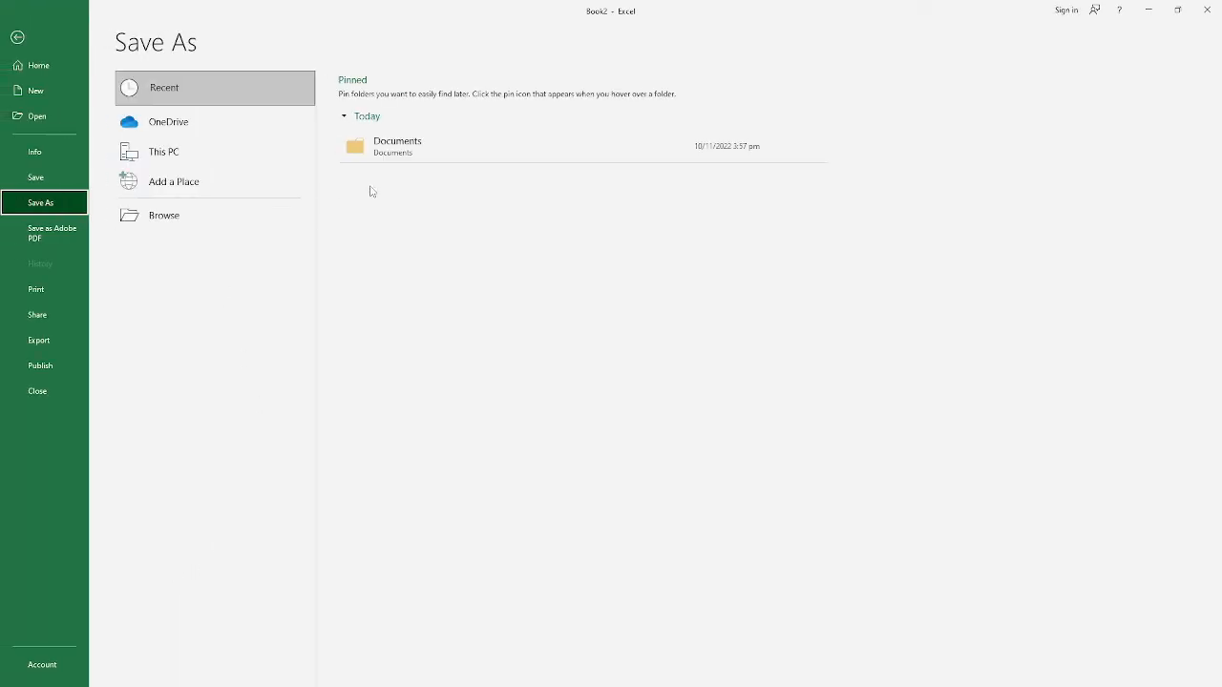
left_click(201, 207)
double_click(589, 181)
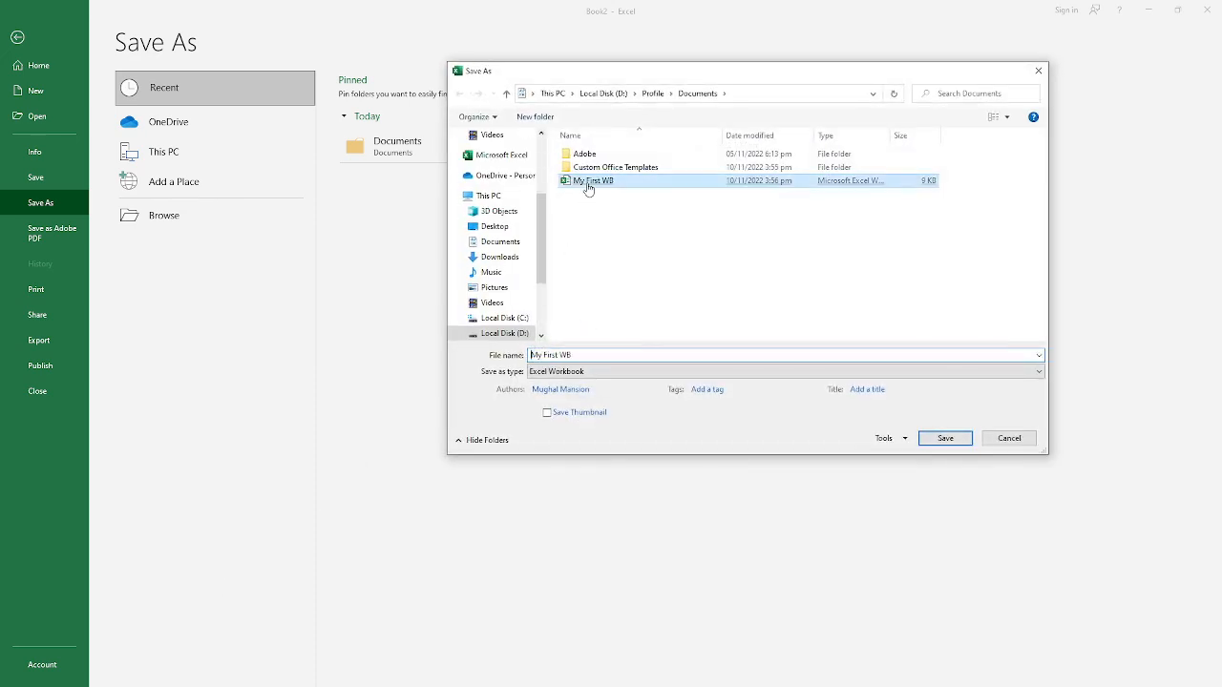
left_click(632, 377)
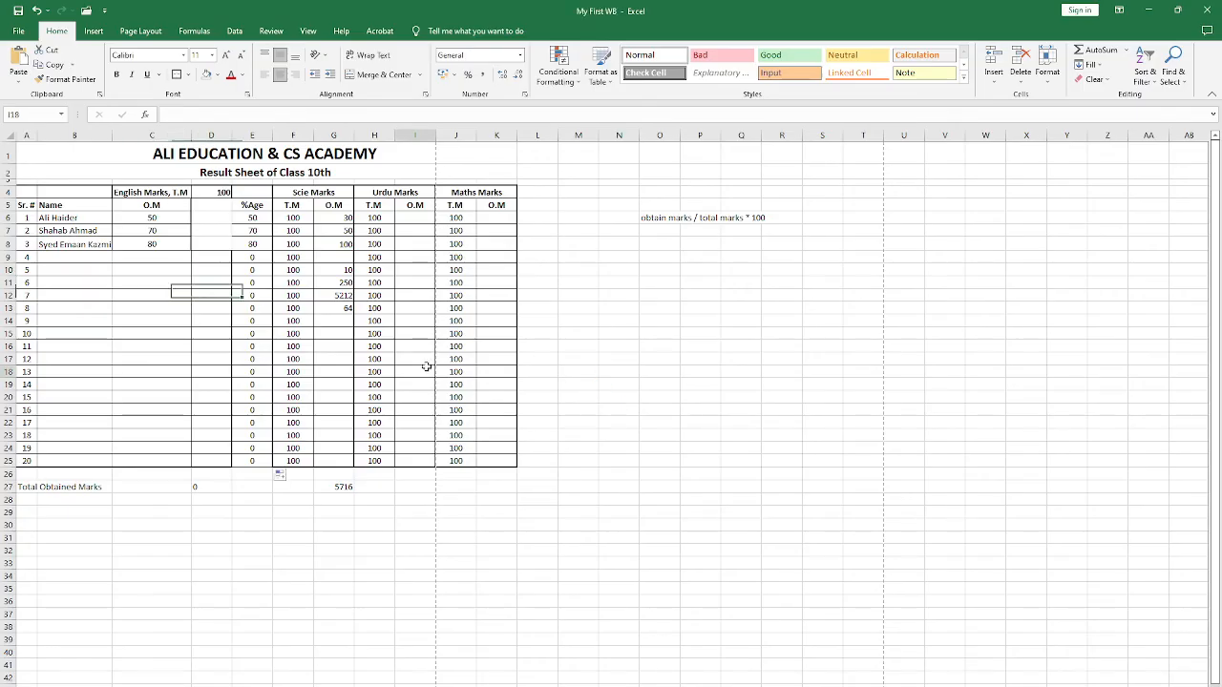
key("ctrl+w")
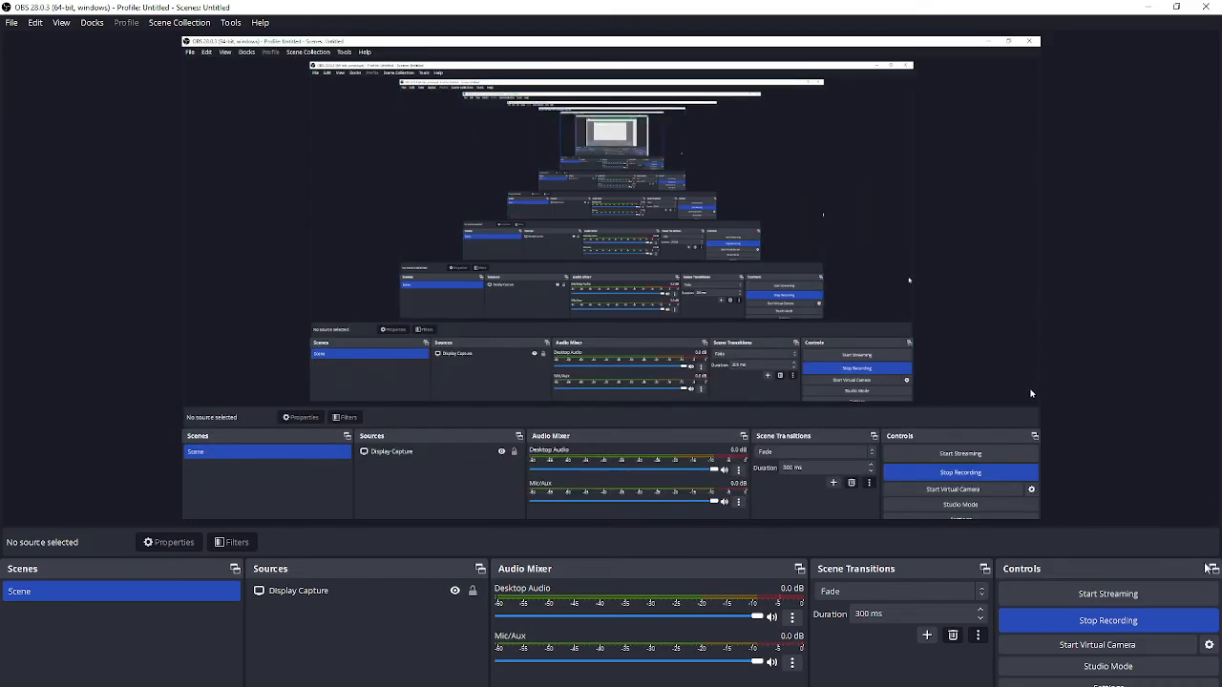